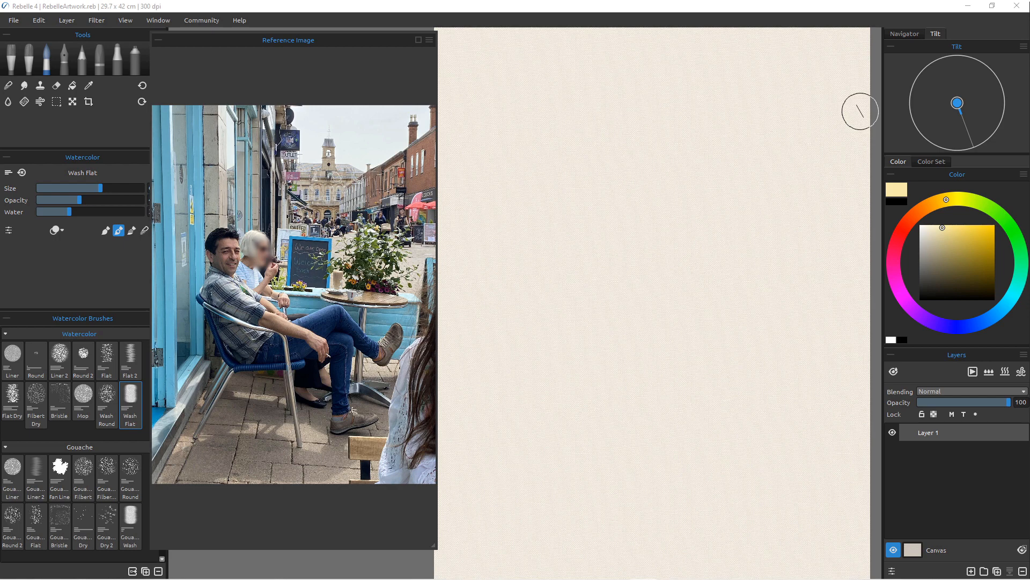
Select the acrylic dabber 1 brush and enlarge it to its maximum size.
{"action": "key", "text": "1"}
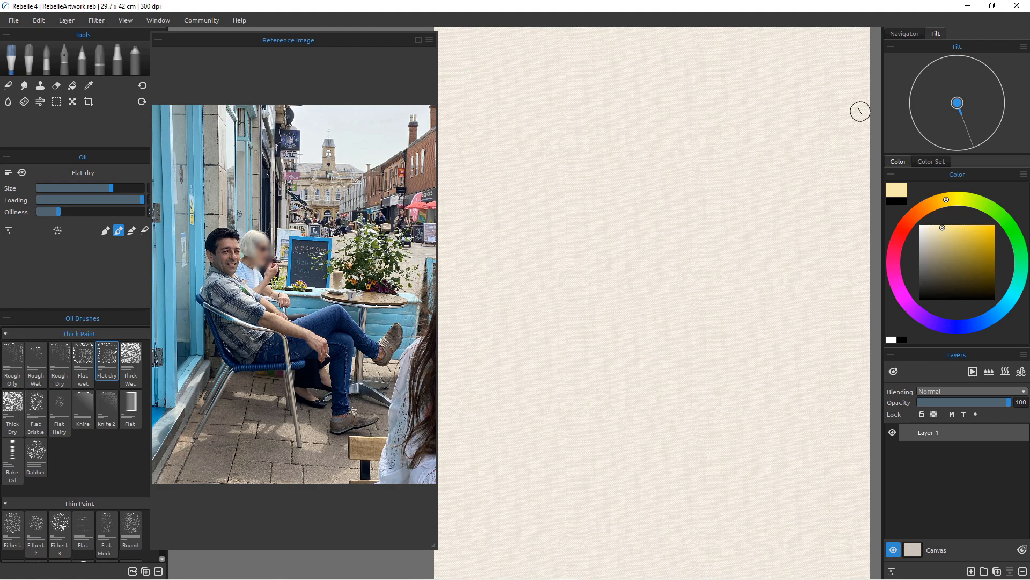
{"action": "key", "text": "shift+a"}
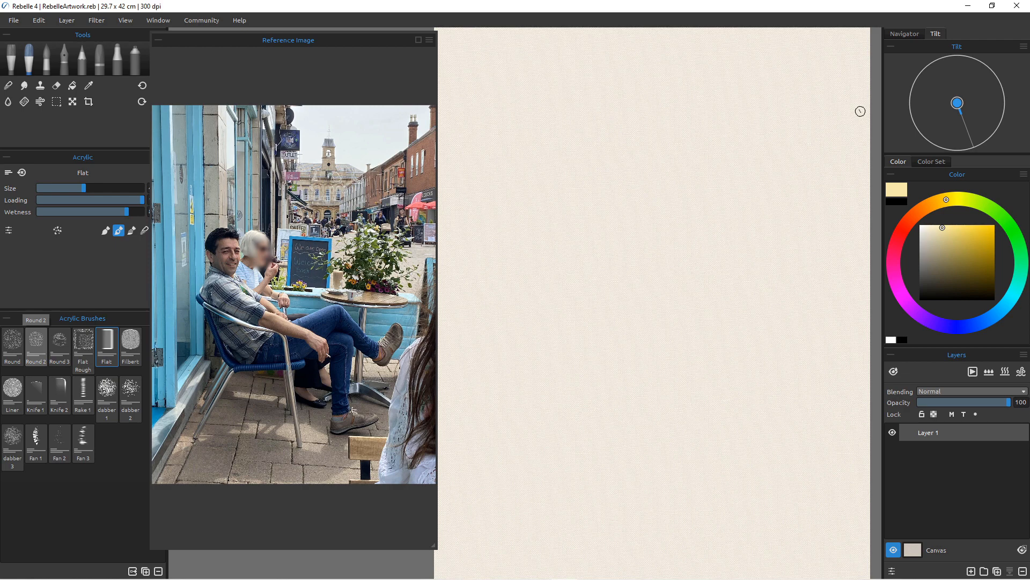
{"action": "left_click", "coordinate": [107, 395]}
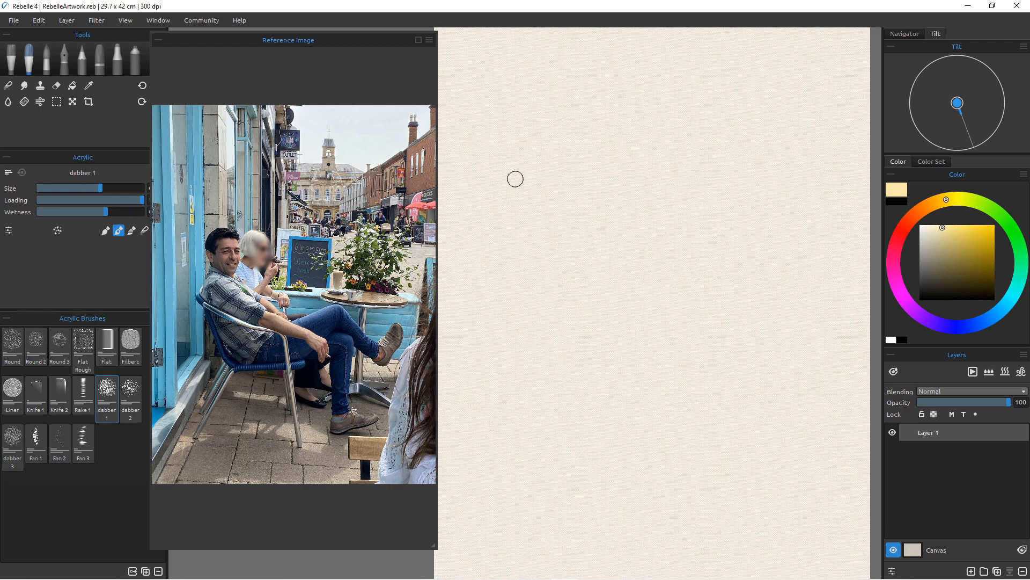
{"action": "key", "text": "bracketright"}
{"action": "key", "text": "bracketright"}
{"action": "key", "text": "bracketright"}
{"action": "key", "text": "bracketright"}
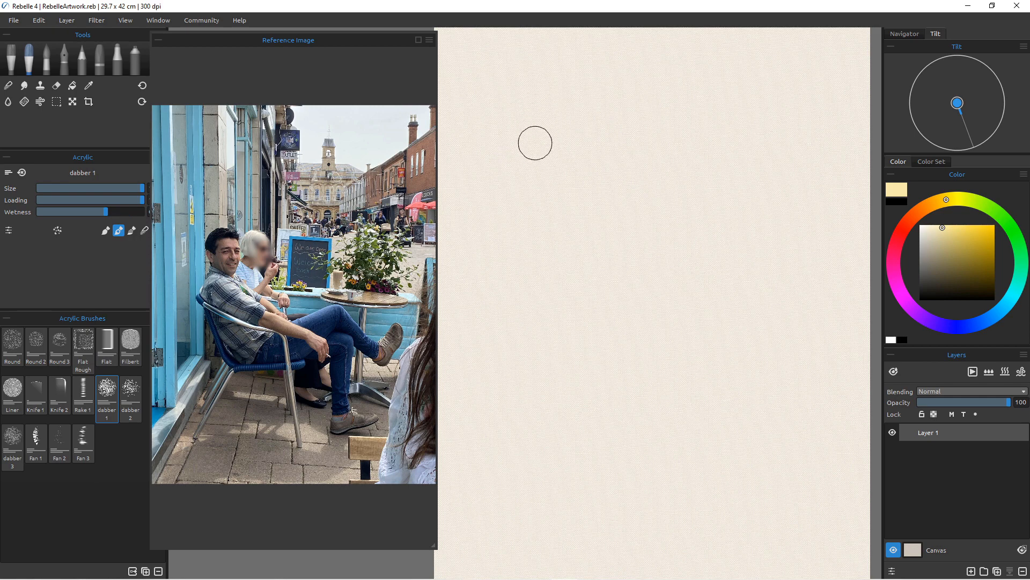
Block in the sky across the upper canvas with broad pale yellow scribbles.
{"action": "mouse_move", "coordinate": [581, 148]}
{"action": "left_mouse_down"}
{"action": "mouse_move", "coordinate": [601, 110]}
{"action": "mouse_move", "coordinate": [658, 176]}
{"action": "left_mouse_up"}
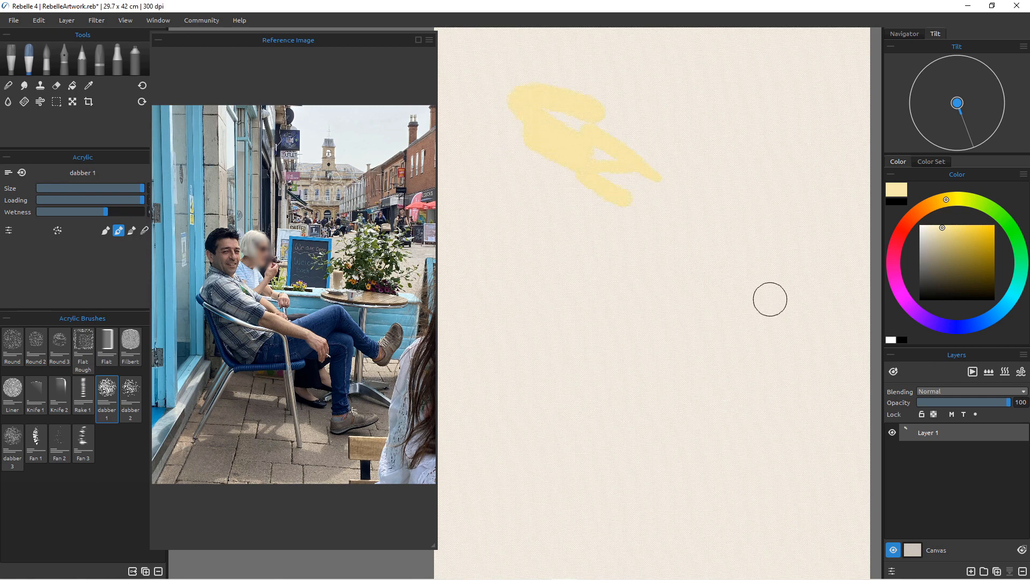
{"action": "mouse_move", "coordinate": [650, 40]}
{"action": "left_mouse_down"}
{"action": "mouse_move", "coordinate": [722, 28]}
{"action": "mouse_move", "coordinate": [741, 82]}
{"action": "left_mouse_up"}
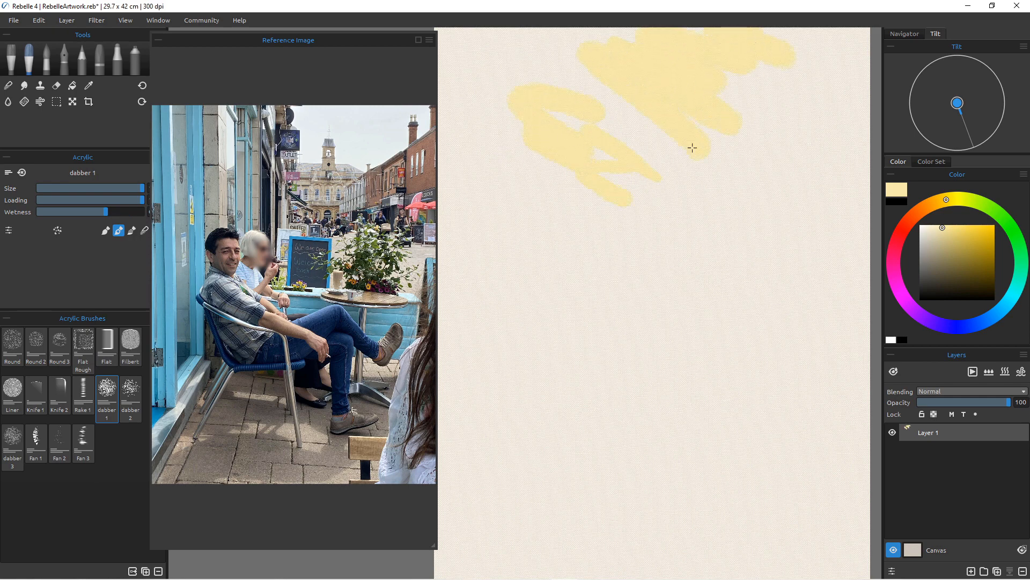
{"action": "mouse_move", "coordinate": [692, 148]}
{"action": "left_mouse_down"}
{"action": "mouse_move", "coordinate": [742, 135]}
{"action": "mouse_move", "coordinate": [781, 70]}
{"action": "left_mouse_up"}
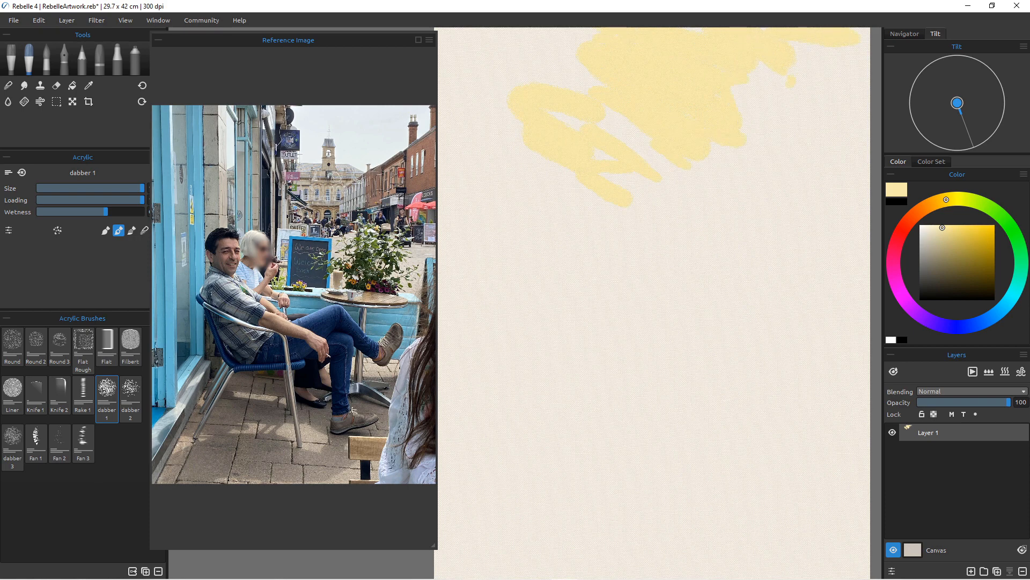
{"action": "mouse_move", "coordinate": [566, 40]}
{"action": "left_mouse_down"}
{"action": "mouse_move", "coordinate": [720, 115]}
{"action": "mouse_move", "coordinate": [818, 75]}
{"action": "left_mouse_up"}
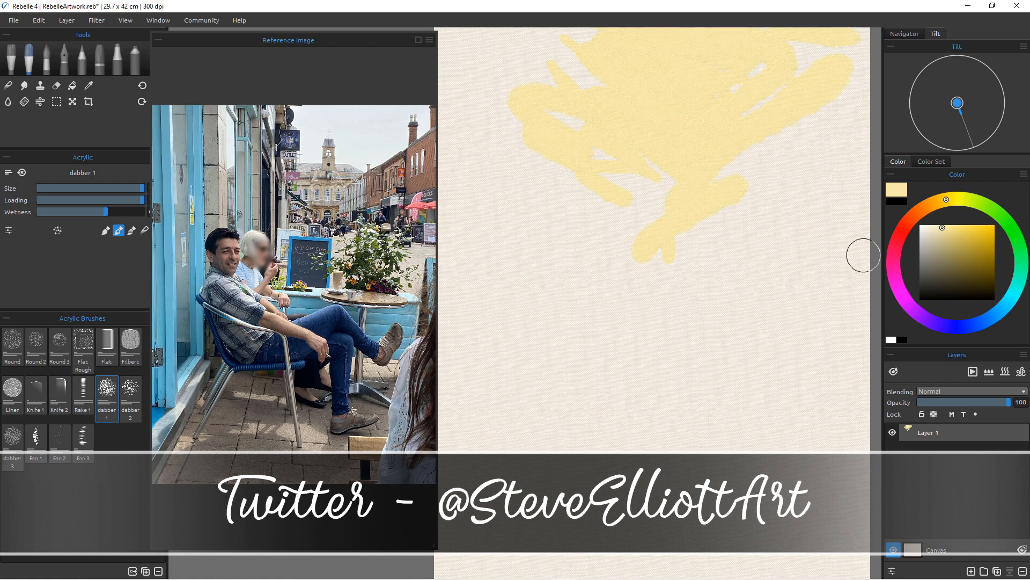
Mix a deeper golden yellow and paint the distant clock tower with its roofline below the sky.
{"action": "left_click", "coordinate": [943, 261]}
{"action": "left_click_drag", "start_coordinate": [668, 128], "coordinate": [668, 231]}
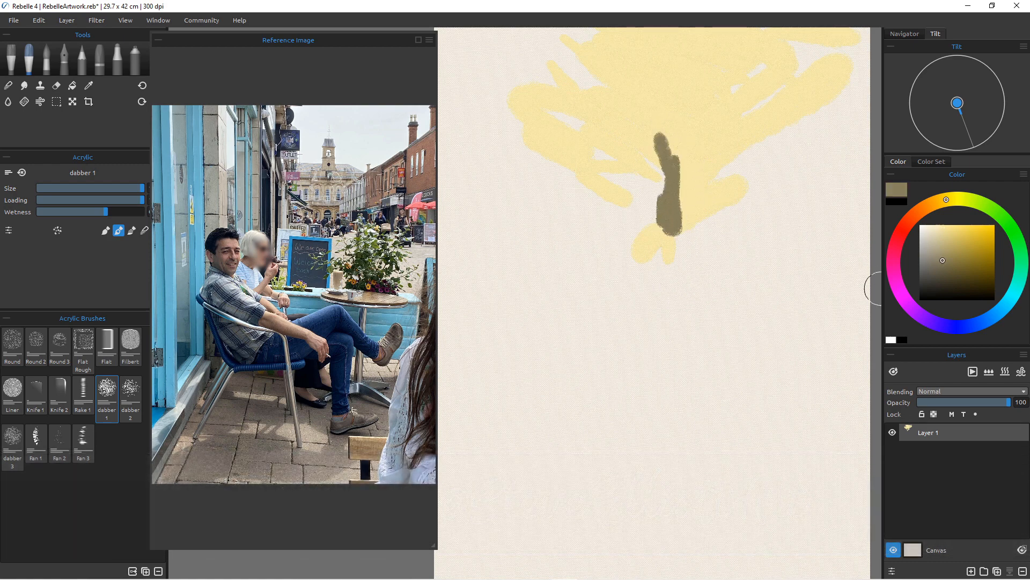
{"action": "left_click_drag", "start_coordinate": [942, 260], "coordinate": [970, 234]}
{"action": "mouse_move", "coordinate": [668, 138]}
{"action": "left_mouse_down"}
{"action": "mouse_move", "coordinate": [674, 229]}
{"action": "mouse_move", "coordinate": [679, 166]}
{"action": "mouse_move", "coordinate": [674, 236]}
{"action": "mouse_move", "coordinate": [716, 230]}
{"action": "mouse_move", "coordinate": [694, 232]}
{"action": "mouse_move", "coordinate": [717, 211]}
{"action": "mouse_move", "coordinate": [769, 235]}
{"action": "mouse_move", "coordinate": [652, 245]}
{"action": "mouse_move", "coordinate": [651, 183]}
{"action": "mouse_move", "coordinate": [645, 232]}
{"action": "mouse_move", "coordinate": [666, 182]}
{"action": "mouse_move", "coordinate": [655, 188]}
{"action": "mouse_move", "coordinate": [666, 167]}
{"action": "mouse_move", "coordinate": [660, 214]}
{"action": "mouse_move", "coordinate": [666, 138]}
{"action": "mouse_move", "coordinate": [681, 206]}
{"action": "mouse_move", "coordinate": [673, 217]}
{"action": "mouse_move", "coordinate": [659, 149]}
{"action": "mouse_move", "coordinate": [630, 111]}
{"action": "mouse_move", "coordinate": [674, 128]}
{"action": "mouse_move", "coordinate": [629, 129]}
{"action": "mouse_move", "coordinate": [637, 146]}
{"action": "mouse_move", "coordinate": [644, 122]}
{"action": "mouse_move", "coordinate": [688, 131]}
{"action": "mouse_move", "coordinate": [698, 194]}
{"action": "left_mouse_up"}
Extend the tower building downward in golden yellow and fill out the pale yellow sky around it.
{"action": "left_click", "coordinate": [633, 111], "text": "alt"}
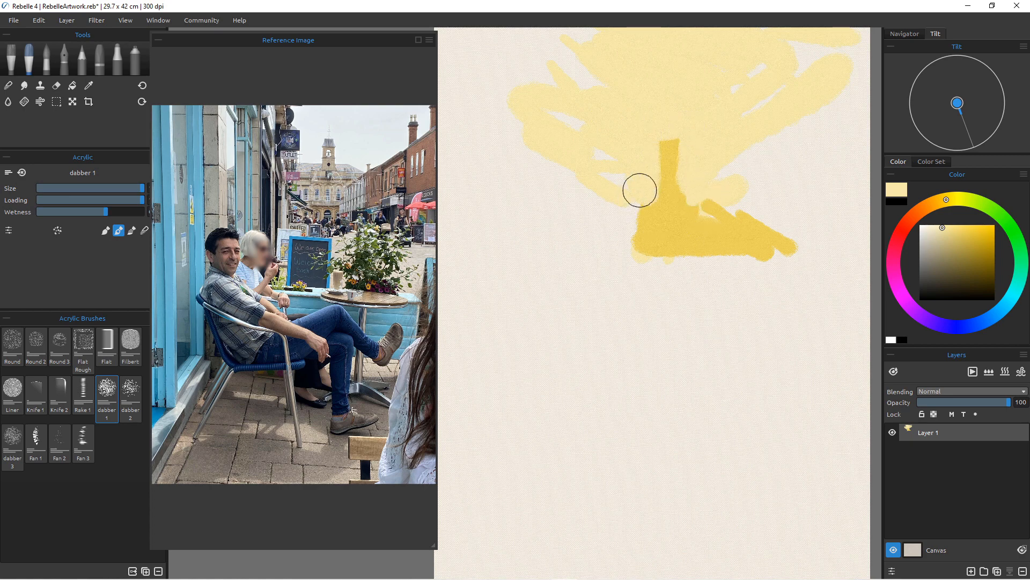
{"action": "left_click", "coordinate": [650, 223], "text": "alt"}
{"action": "mouse_move", "coordinate": [652, 221]}
{"action": "left_mouse_down"}
{"action": "mouse_move", "coordinate": [588, 221]}
{"action": "mouse_move", "coordinate": [658, 219]}
{"action": "mouse_move", "coordinate": [660, 241]}
{"action": "mouse_move", "coordinate": [608, 250]}
{"action": "mouse_move", "coordinate": [640, 240]}
{"action": "mouse_move", "coordinate": [731, 252]}
{"action": "mouse_move", "coordinate": [731, 346]}
{"action": "mouse_move", "coordinate": [706, 308]}
{"action": "left_mouse_up"}
{"action": "left_click", "coordinate": [714, 154], "text": "alt"}
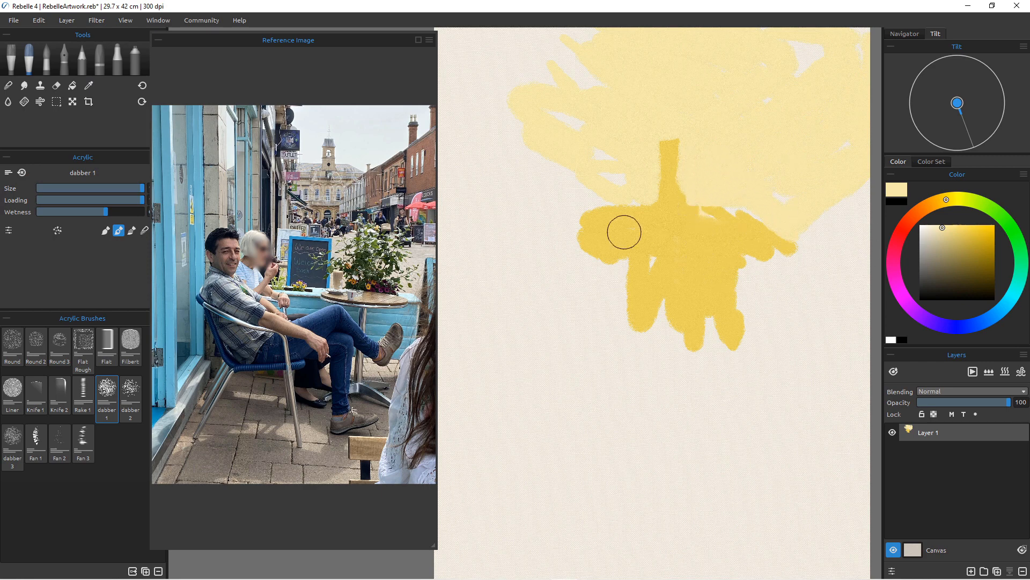
Cover the near building on the left side of the canvas with vertical golden yellow strokes.
{"action": "left_click", "coordinate": [594, 233], "text": "alt"}
{"action": "left_click_drag", "start_coordinate": [574, 96], "coordinate": [585, 296]}
{"action": "left_click_drag", "start_coordinate": [580, 74], "coordinate": [565, 224]}
{"action": "mouse_move", "coordinate": [578, 32]}
{"action": "left_mouse_down"}
{"action": "mouse_move", "coordinate": [562, 191]}
{"action": "mouse_move", "coordinate": [523, 257]}
{"action": "mouse_move", "coordinate": [496, 253]}
{"action": "mouse_move", "coordinate": [478, 80]}
{"action": "mouse_move", "coordinate": [482, 132]}
{"action": "mouse_move", "coordinate": [456, 59]}
{"action": "mouse_move", "coordinate": [462, 37]}
{"action": "mouse_move", "coordinate": [453, 329]}
{"action": "left_mouse_up"}
Choose a coral orange and paint long vertical strokes down the left building for the doorway.
{"action": "left_click", "coordinate": [909, 220]}
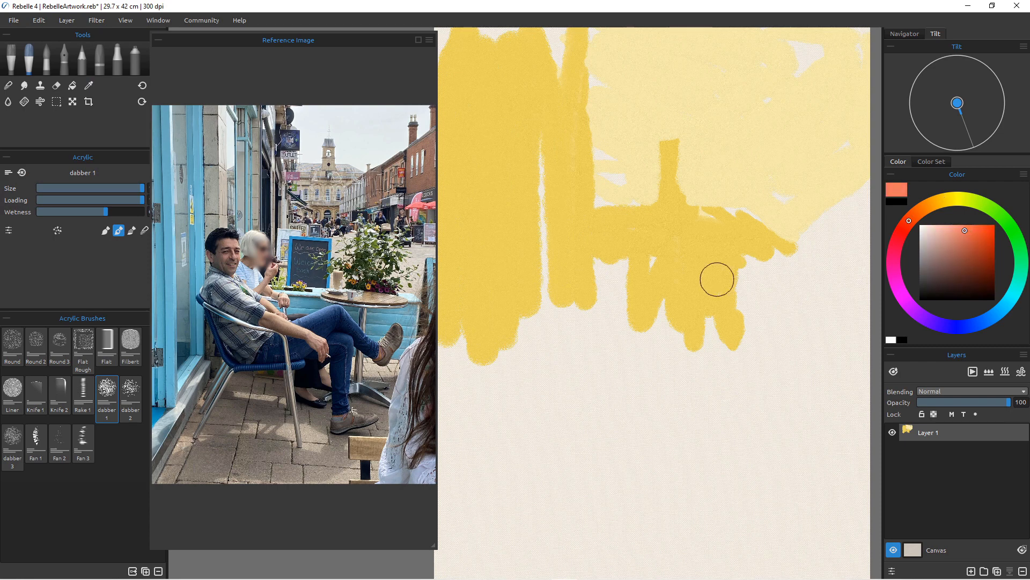
{"action": "mouse_move", "coordinate": [468, 110]}
{"action": "left_mouse_down"}
{"action": "mouse_move", "coordinate": [469, 48]}
{"action": "mouse_move", "coordinate": [494, 357]}
{"action": "left_mouse_up"}
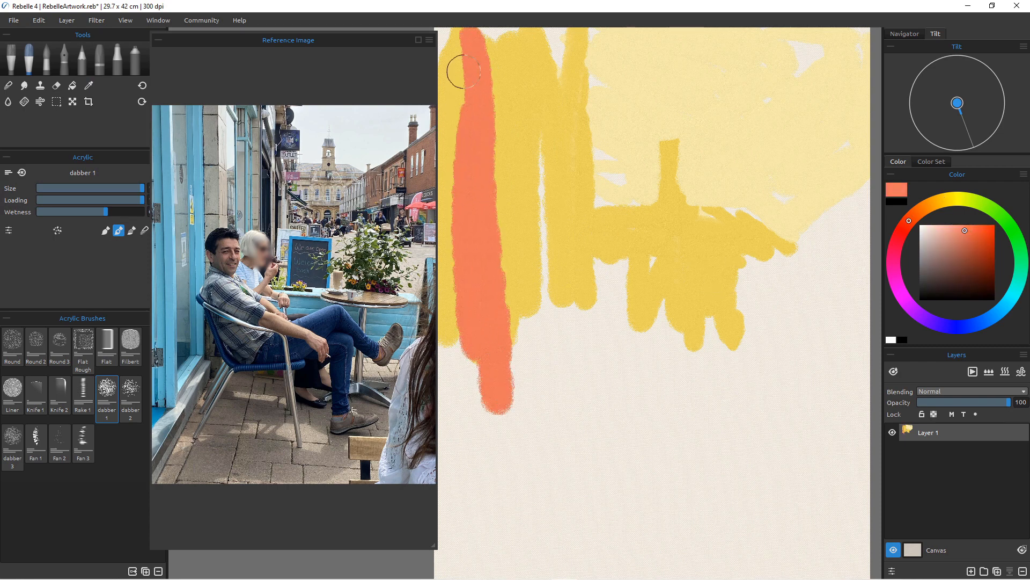
{"action": "mouse_move", "coordinate": [464, 72]}
{"action": "left_mouse_down"}
{"action": "mouse_move", "coordinate": [452, 221]}
{"action": "mouse_move", "coordinate": [456, 422]}
{"action": "mouse_move", "coordinate": [474, 411]}
{"action": "left_mouse_up"}
{"action": "left_click", "coordinate": [529, 358]}
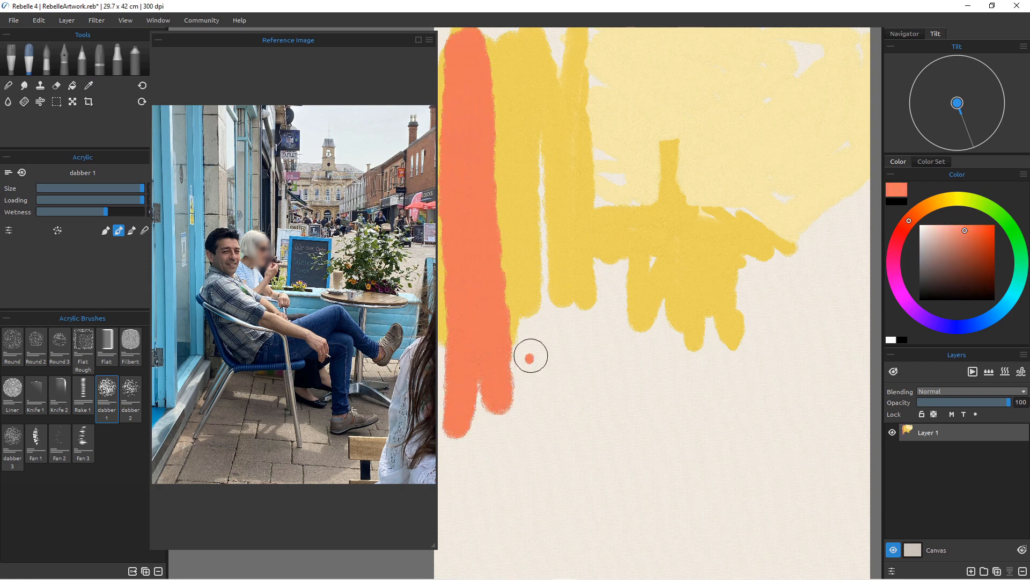
{"action": "mouse_move", "coordinate": [510, 81]}
{"action": "left_mouse_down"}
{"action": "mouse_move", "coordinate": [524, 323]}
{"action": "mouse_move", "coordinate": [531, 294]}
{"action": "left_mouse_up"}
Sample the golden yellow and paint over parts of the coral, extending the left facade toward the central building.
{"action": "left_click", "coordinate": [490, 64], "text": "alt"}
{"action": "left_click_drag", "start_coordinate": [490, 67], "coordinate": [483, 364]}
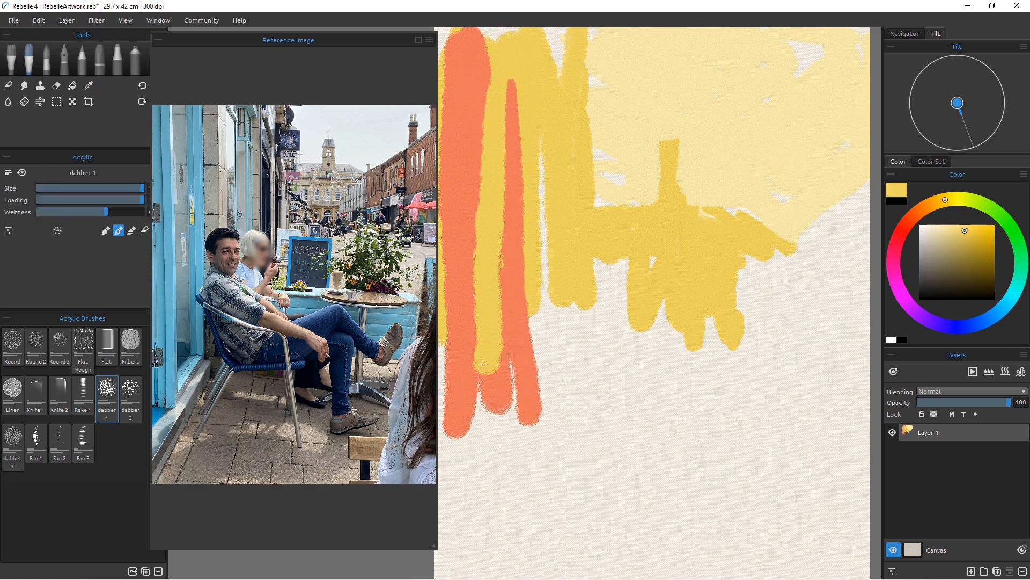
{"action": "left_click_drag", "start_coordinate": [477, 32], "coordinate": [472, 381]}
{"action": "mouse_move", "coordinate": [504, 48]}
{"action": "left_mouse_down"}
{"action": "mouse_move", "coordinate": [534, 383]}
{"action": "mouse_move", "coordinate": [552, 166]}
{"action": "mouse_move", "coordinate": [555, 358]}
{"action": "mouse_move", "coordinate": [574, 324]}
{"action": "mouse_move", "coordinate": [581, 343]}
{"action": "left_mouse_up"}
{"action": "mouse_move", "coordinate": [604, 307]}
{"action": "left_mouse_down"}
{"action": "mouse_move", "coordinate": [623, 259]}
{"action": "mouse_move", "coordinate": [671, 373]}
{"action": "mouse_move", "coordinate": [700, 366]}
{"action": "left_mouse_up"}
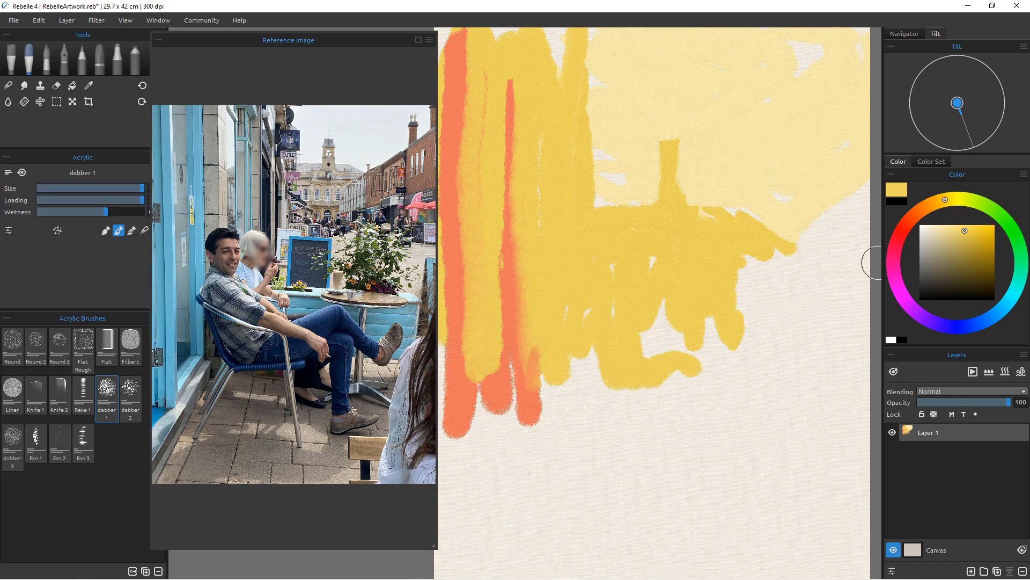
Pick a warm orange and add accents along the left facade and the base of the central building.
{"action": "left_click", "coordinate": [937, 201]}
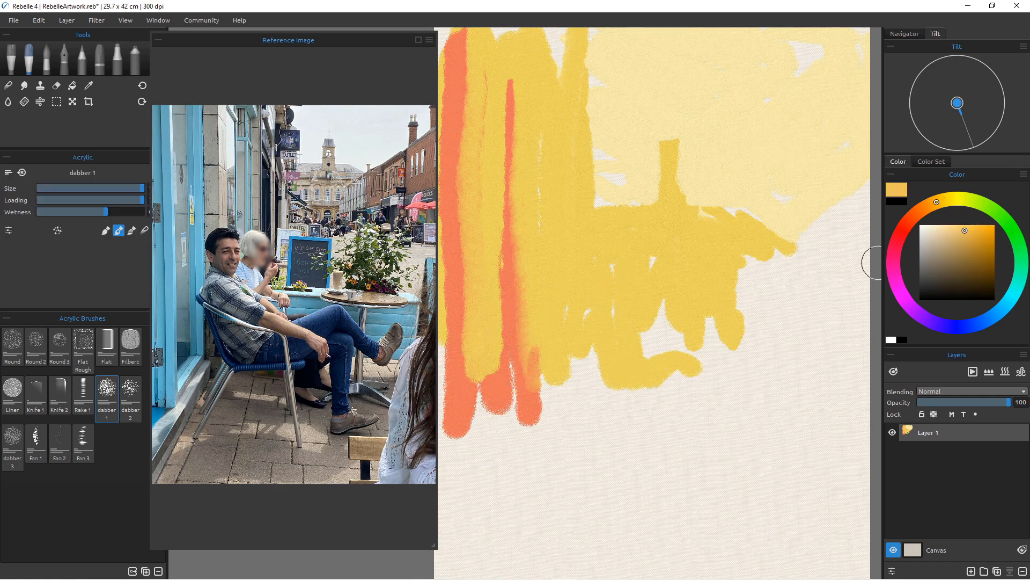
{"action": "left_click", "coordinate": [976, 229]}
{"action": "mouse_move", "coordinate": [529, 179]}
{"action": "left_mouse_down"}
{"action": "mouse_move", "coordinate": [528, 408]}
{"action": "mouse_move", "coordinate": [561, 333]}
{"action": "mouse_move", "coordinate": [585, 360]}
{"action": "left_mouse_up"}
{"action": "mouse_move", "coordinate": [576, 209]}
{"action": "left_mouse_down"}
{"action": "mouse_move", "coordinate": [571, 370]}
{"action": "mouse_move", "coordinate": [657, 318]}
{"action": "mouse_move", "coordinate": [664, 363]}
{"action": "left_mouse_up"}
{"action": "left_click_drag", "start_coordinate": [740, 343], "coordinate": [742, 355]}
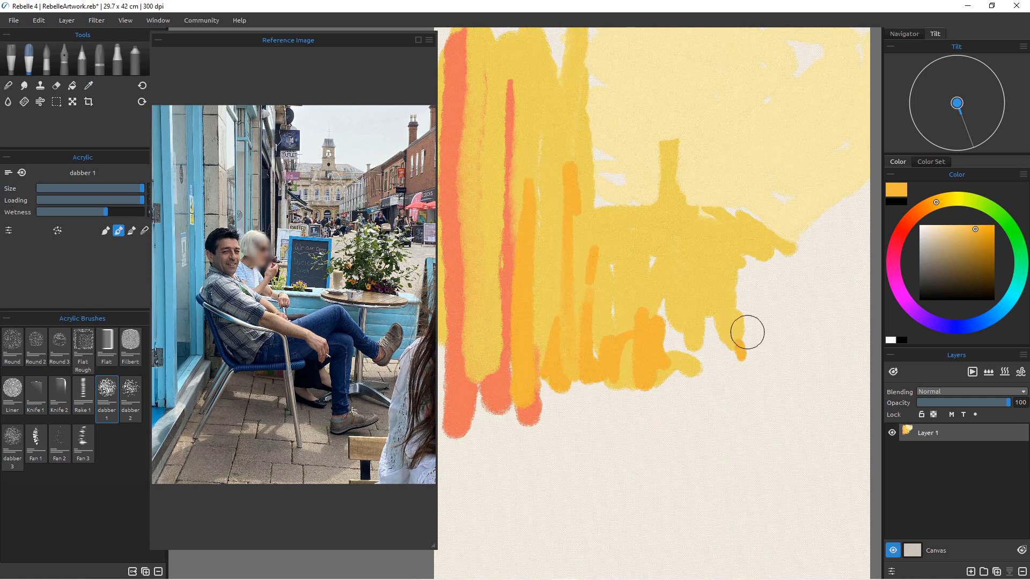
Block in the receding building along the right edge of the canvas in orange.
{"action": "left_click_drag", "start_coordinate": [794, 271], "coordinate": [775, 318]}
{"action": "mouse_move", "coordinate": [861, 202]}
{"action": "left_mouse_down"}
{"action": "mouse_move", "coordinate": [780, 281]}
{"action": "mouse_move", "coordinate": [789, 322]}
{"action": "mouse_move", "coordinate": [858, 376]}
{"action": "mouse_move", "coordinate": [821, 397]}
{"action": "left_mouse_up"}
{"action": "mouse_move", "coordinate": [863, 213]}
{"action": "left_mouse_down"}
{"action": "mouse_move", "coordinate": [851, 383]}
{"action": "mouse_move", "coordinate": [800, 400]}
{"action": "left_mouse_up"}
Fill the gap between the central building and the orange right-hand building with sampled golden yellow.
{"action": "left_click", "coordinate": [748, 265], "text": "alt"}
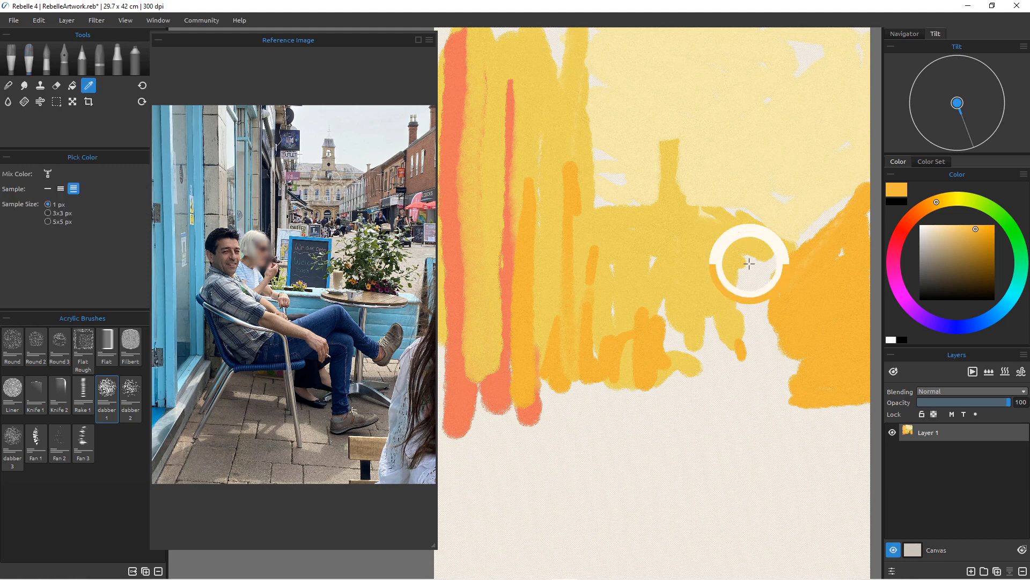
{"action": "mouse_move", "coordinate": [748, 266]}
{"action": "left_mouse_down"}
{"action": "mouse_move", "coordinate": [807, 250]}
{"action": "mouse_move", "coordinate": [736, 300]}
{"action": "mouse_move", "coordinate": [747, 272]}
{"action": "mouse_move", "coordinate": [768, 301]}
{"action": "mouse_move", "coordinate": [763, 332]}
{"action": "mouse_move", "coordinate": [780, 361]}
{"action": "mouse_move", "coordinate": [763, 324]}
{"action": "mouse_move", "coordinate": [800, 322]}
{"action": "mouse_move", "coordinate": [791, 359]}
{"action": "mouse_move", "coordinate": [748, 389]}
{"action": "left_mouse_up"}
{"action": "left_click", "coordinate": [715, 272], "text": "alt"}
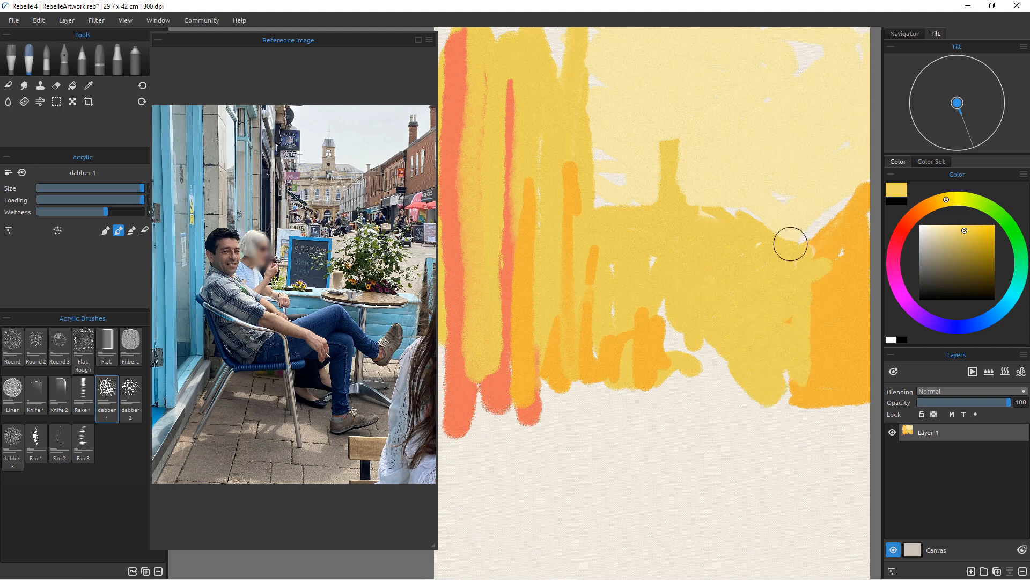
{"action": "mouse_move", "coordinate": [799, 285]}
{"action": "left_mouse_down"}
{"action": "mouse_move", "coordinate": [866, 201]}
{"action": "mouse_move", "coordinate": [804, 253]}
{"action": "left_mouse_up"}
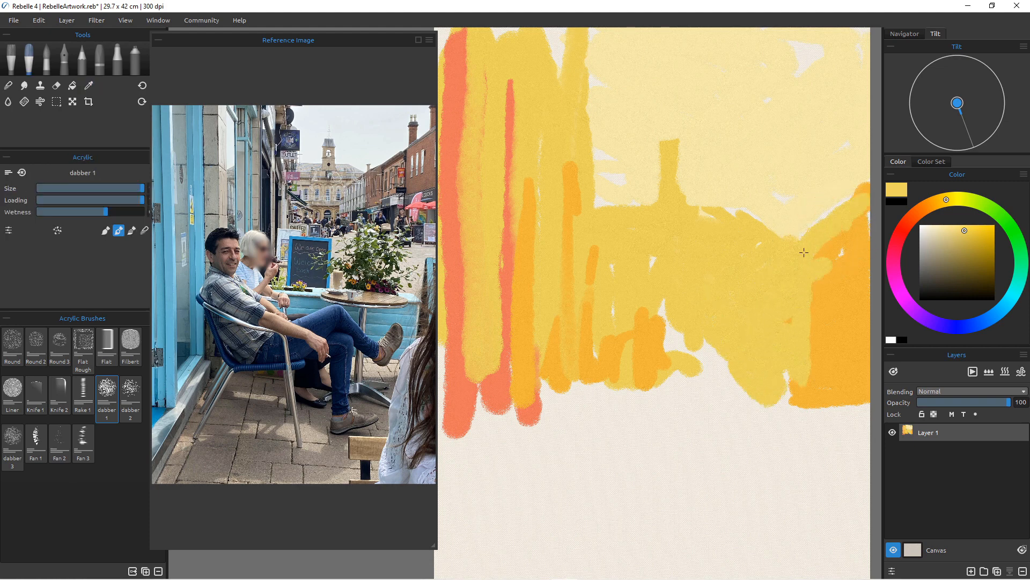
Resample the orange and repaint the roof slope and inner edge of the right-hand building.
{"action": "left_click", "coordinate": [841, 254], "text": "alt"}
{"action": "left_click_drag", "start_coordinate": [867, 200], "coordinate": [801, 255]}
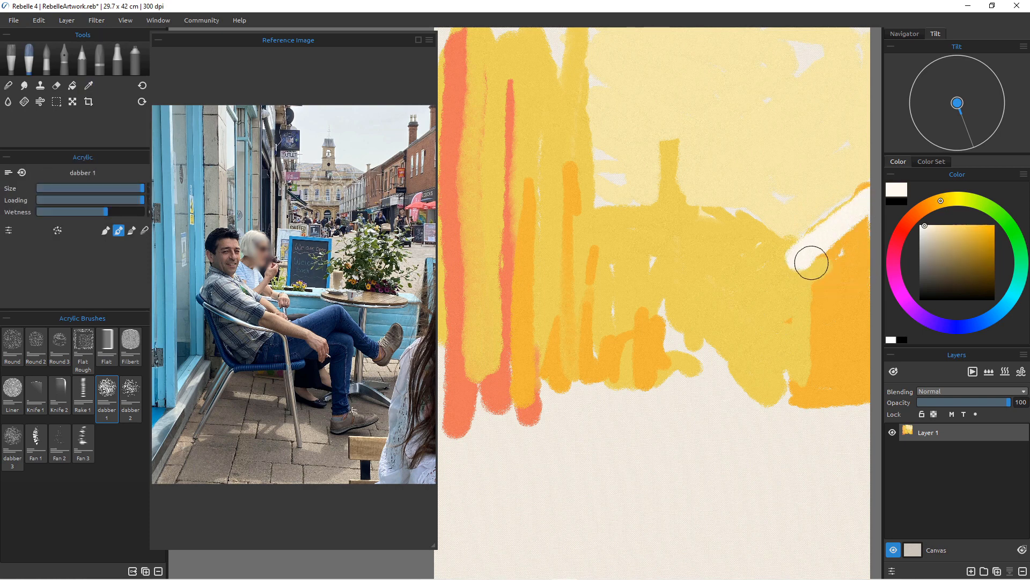
{"action": "left_click", "coordinate": [833, 276], "text": "alt"}
{"action": "mouse_move", "coordinate": [851, 202]}
{"action": "left_mouse_down"}
{"action": "mouse_move", "coordinate": [832, 250]}
{"action": "mouse_move", "coordinate": [785, 270]}
{"action": "mouse_move", "coordinate": [788, 324]}
{"action": "mouse_move", "coordinate": [812, 273]}
{"action": "mouse_move", "coordinate": [816, 368]}
{"action": "left_mouse_up"}
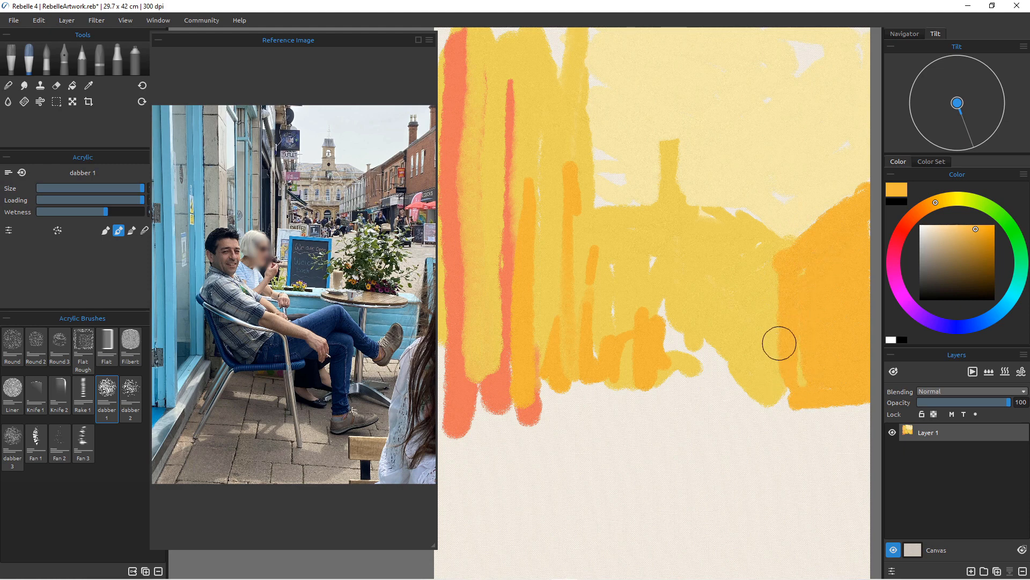
Refine where the sky, central building and right-hand building meet using sampled pale yellow, orange and golden yellow.
{"action": "key", "text": "alt"}
{"action": "left_click", "coordinate": [758, 186], "text": "alt"}
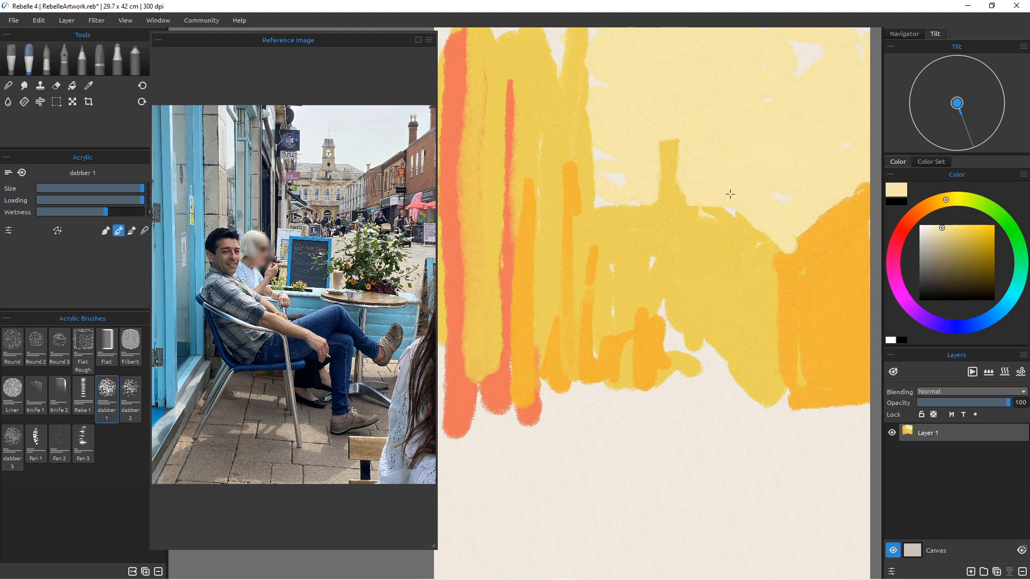
{"action": "left_click", "coordinate": [793, 253], "text": "alt"}
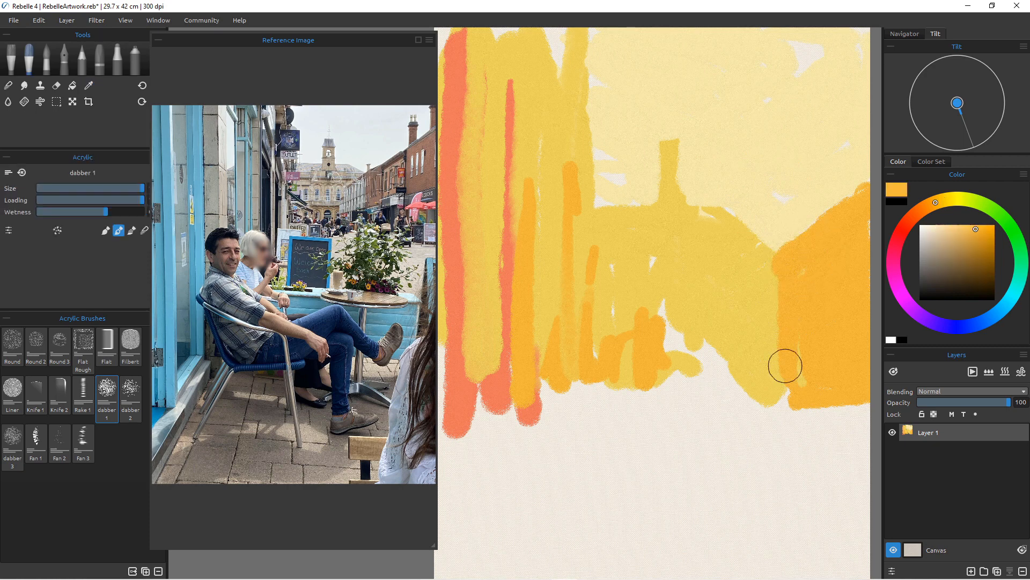
{"action": "left_click", "coordinate": [758, 288], "text": "alt"}
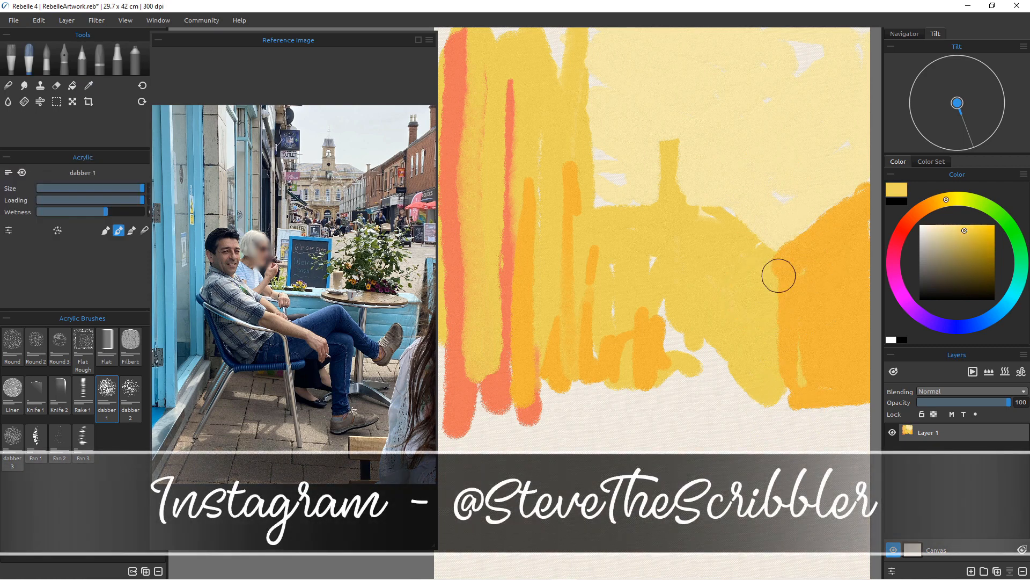
{"action": "mouse_move", "coordinate": [778, 274]}
{"action": "left_mouse_down"}
{"action": "mouse_move", "coordinate": [770, 361]}
{"action": "mouse_move", "coordinate": [783, 262]}
{"action": "mouse_move", "coordinate": [785, 383]}
{"action": "mouse_move", "coordinate": [784, 259]}
{"action": "mouse_move", "coordinate": [793, 373]}
{"action": "left_mouse_up"}
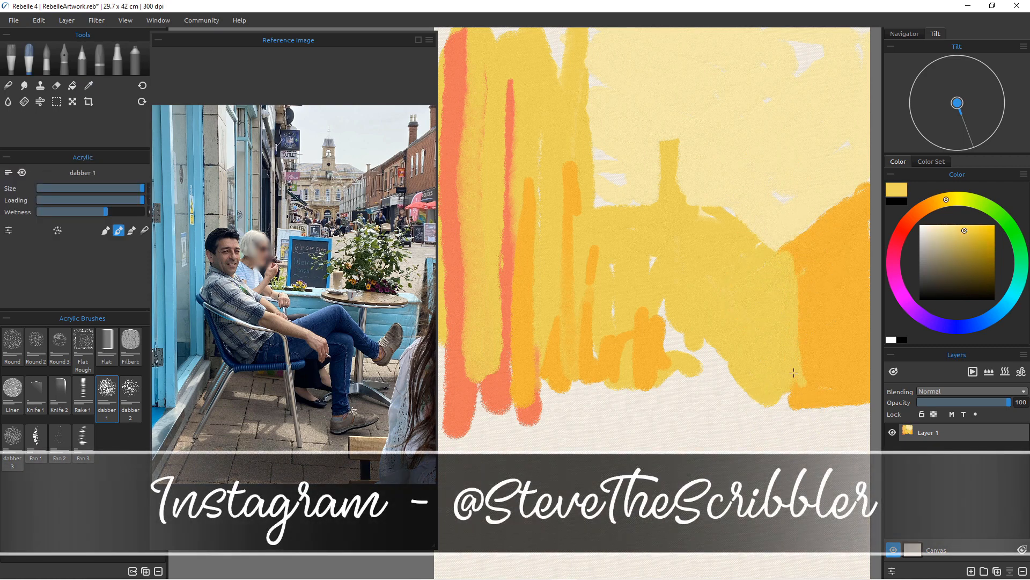
Paint an orange mass at the base of the central building and fill the ground below in golden yellow.
{"action": "left_click_drag", "start_coordinate": [724, 390], "coordinate": [754, 392]}
{"action": "mouse_move", "coordinate": [691, 361]}
{"action": "left_mouse_down"}
{"action": "mouse_move", "coordinate": [672, 379]}
{"action": "mouse_move", "coordinate": [650, 359]}
{"action": "mouse_move", "coordinate": [680, 353]}
{"action": "mouse_move", "coordinate": [678, 334]}
{"action": "mouse_move", "coordinate": [675, 383]}
{"action": "mouse_move", "coordinate": [661, 342]}
{"action": "mouse_move", "coordinate": [692, 314]}
{"action": "left_mouse_up"}
{"action": "left_click", "coordinate": [651, 359], "text": "alt"}
{"action": "mouse_move", "coordinate": [626, 318]}
{"action": "left_mouse_down"}
{"action": "mouse_move", "coordinate": [664, 334]}
{"action": "mouse_move", "coordinate": [691, 313]}
{"action": "mouse_move", "coordinate": [694, 396]}
{"action": "mouse_move", "coordinate": [694, 352]}
{"action": "mouse_move", "coordinate": [686, 398]}
{"action": "left_mouse_up"}
{"action": "left_click", "coordinate": [726, 402], "text": "alt"}
{"action": "mouse_move", "coordinate": [719, 347]}
{"action": "left_mouse_down"}
{"action": "mouse_move", "coordinate": [714, 402]}
{"action": "mouse_move", "coordinate": [726, 373]}
{"action": "mouse_move", "coordinate": [740, 384]}
{"action": "mouse_move", "coordinate": [781, 379]}
{"action": "mouse_move", "coordinate": [781, 398]}
{"action": "mouse_move", "coordinate": [771, 386]}
{"action": "mouse_move", "coordinate": [789, 402]}
{"action": "mouse_move", "coordinate": [776, 384]}
{"action": "mouse_move", "coordinate": [767, 403]}
{"action": "mouse_move", "coordinate": [849, 435]}
{"action": "mouse_move", "coordinate": [766, 383]}
{"action": "mouse_move", "coordinate": [863, 414]}
{"action": "mouse_move", "coordinate": [721, 388]}
{"action": "mouse_move", "coordinate": [701, 373]}
{"action": "mouse_move", "coordinate": [756, 441]}
{"action": "mouse_move", "coordinate": [742, 440]}
{"action": "mouse_move", "coordinate": [752, 483]}
{"action": "mouse_move", "coordinate": [684, 442]}
{"action": "mouse_move", "coordinate": [656, 458]}
{"action": "mouse_move", "coordinate": [613, 447]}
{"action": "mouse_move", "coordinate": [630, 465]}
{"action": "mouse_move", "coordinate": [645, 537]}
{"action": "mouse_move", "coordinate": [619, 401]}
{"action": "mouse_move", "coordinate": [597, 525]}
{"action": "mouse_move", "coordinate": [636, 421]}
{"action": "mouse_move", "coordinate": [594, 403]}
{"action": "mouse_move", "coordinate": [663, 385]}
{"action": "left_mouse_up"}
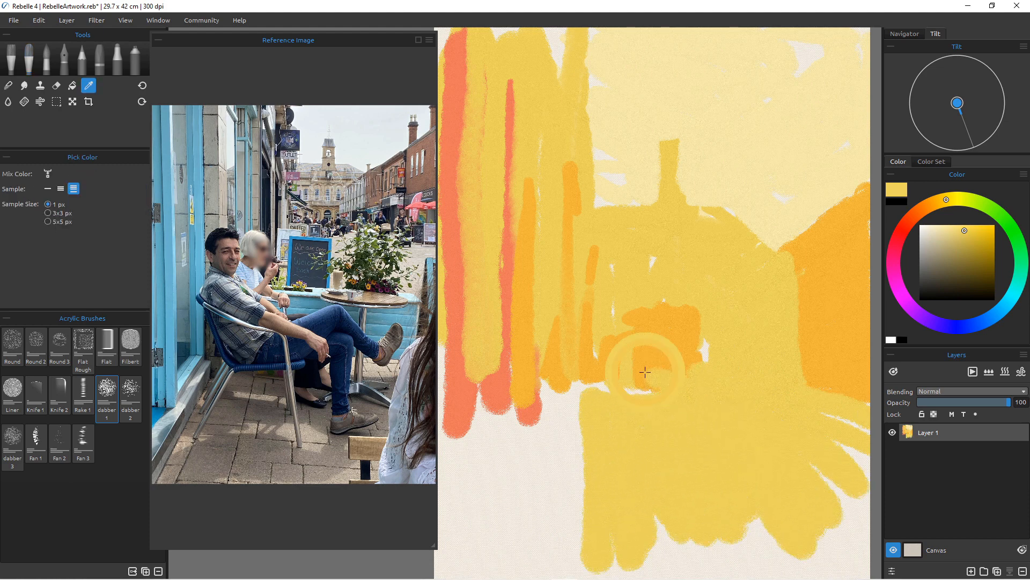
Sample the pale yellow sky colour and sweep diagonal light strokes across the right side of the ground.
{"action": "left_click", "coordinate": [683, 169], "text": "alt"}
{"action": "left_click_drag", "start_coordinate": [746, 446], "coordinate": [867, 512]}
{"action": "left_click_drag", "start_coordinate": [721, 401], "coordinate": [867, 480]}
{"action": "left_click_drag", "start_coordinate": [778, 413], "coordinate": [868, 405]}
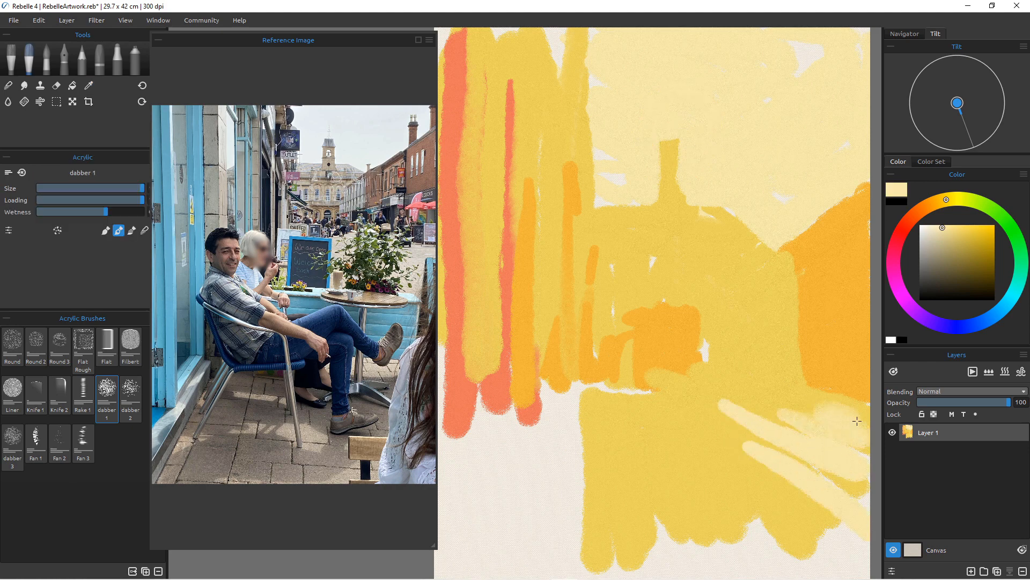
{"action": "left_click_drag", "start_coordinate": [859, 456], "coordinate": [709, 390]}
{"action": "left_click_drag", "start_coordinate": [768, 394], "coordinate": [821, 404]}
{"action": "left_click_drag", "start_coordinate": [786, 375], "coordinate": [838, 395]}
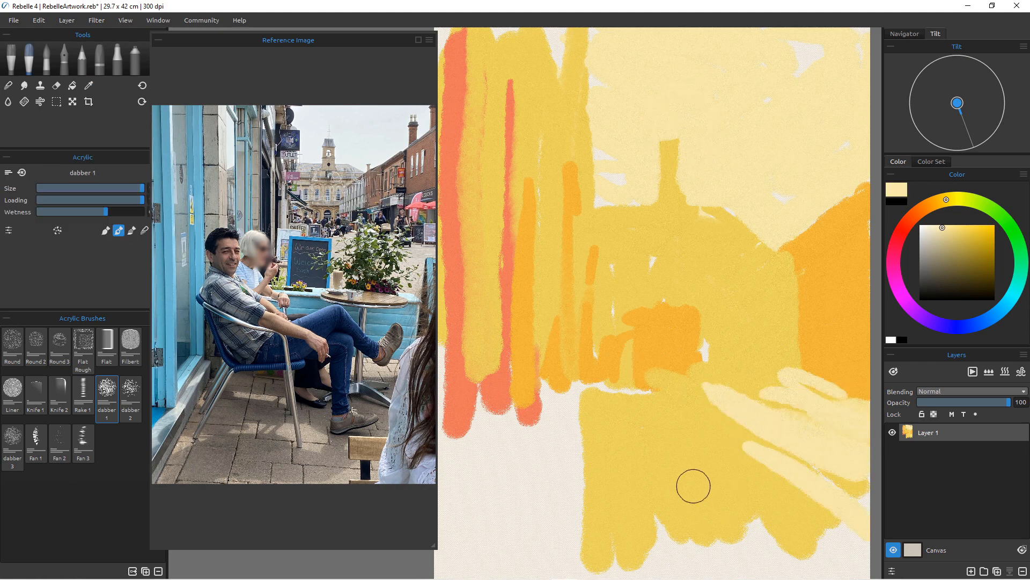
{"action": "left_click_drag", "start_coordinate": [709, 427], "coordinate": [829, 539]}
{"action": "left_click_drag", "start_coordinate": [775, 483], "coordinate": [833, 467]}
{"action": "left_click_drag", "start_coordinate": [828, 531], "coordinate": [725, 510]}
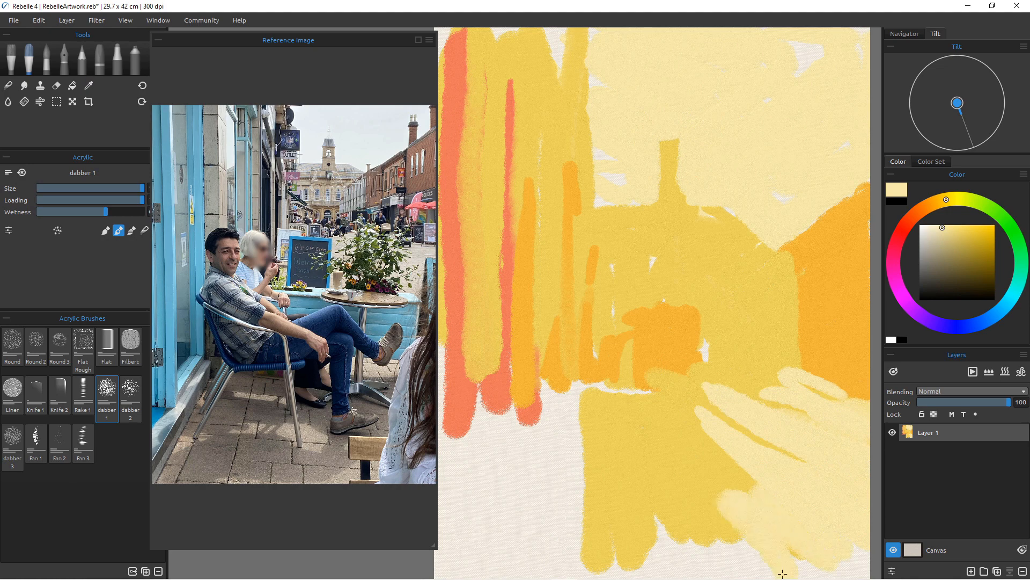
Extend the pale yellow over the left part of the ground and down to the canvas's lower edge.
{"action": "mouse_move", "coordinate": [534, 400]}
{"action": "left_mouse_down"}
{"action": "mouse_move", "coordinate": [538, 322]}
{"action": "mouse_move", "coordinate": [560, 351]}
{"action": "mouse_move", "coordinate": [588, 359]}
{"action": "mouse_move", "coordinate": [611, 499]}
{"action": "mouse_move", "coordinate": [674, 493]}
{"action": "mouse_move", "coordinate": [740, 516]}
{"action": "left_mouse_up"}
{"action": "scroll", "coordinate": [639, 383], "scroll_direction": "down", "scroll_amount": 5}
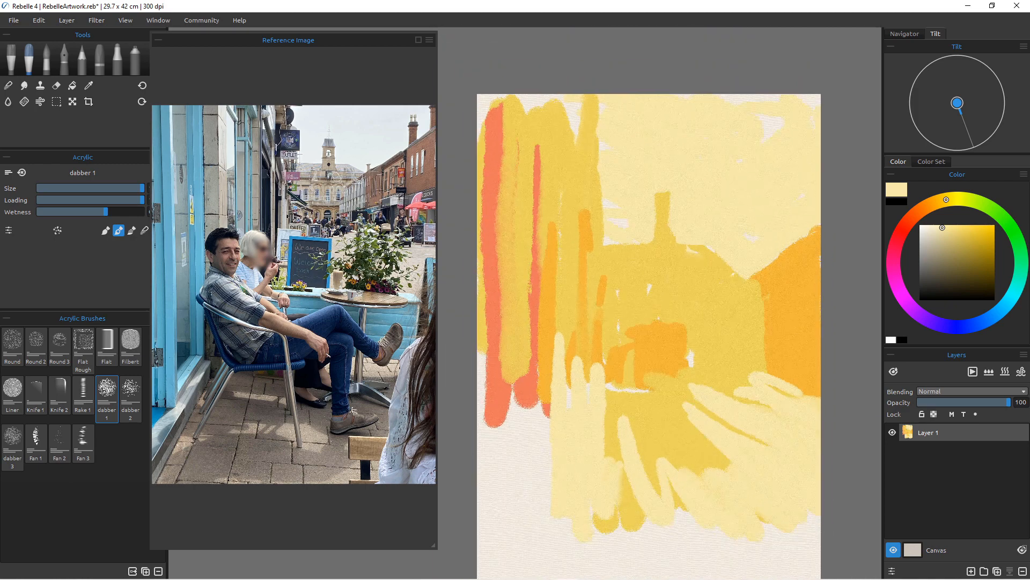
{"action": "left_click_drag", "start_coordinate": [640, 384], "coordinate": [639, 372]}
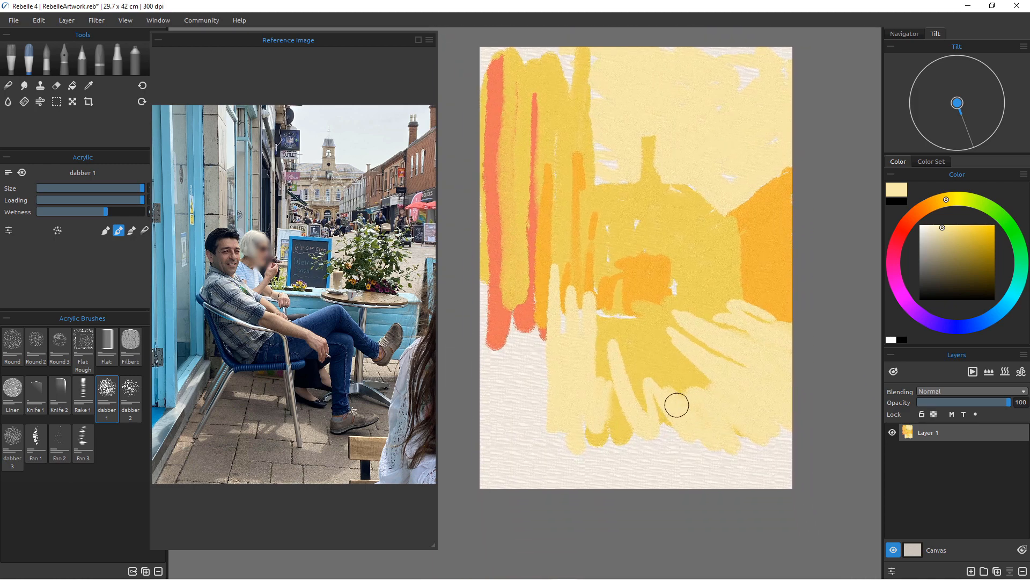
{"action": "mouse_move", "coordinate": [683, 435]}
{"action": "left_mouse_down"}
{"action": "mouse_move", "coordinate": [630, 429]}
{"action": "mouse_move", "coordinate": [629, 482]}
{"action": "left_mouse_up"}
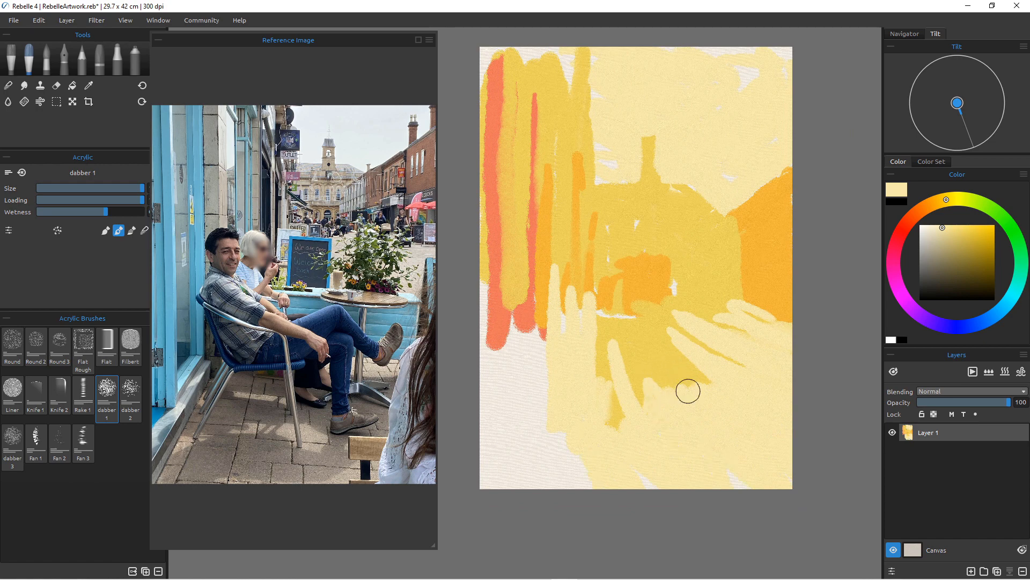
Sample the golden yellow and paint perspective streaks fanning from the street centre to the canvas's lower edge.
{"action": "left_click", "coordinate": [645, 362], "text": "alt"}
{"action": "left_click_drag", "start_coordinate": [649, 348], "coordinate": [776, 452]}
{"action": "left_click_drag", "start_coordinate": [618, 356], "coordinate": [759, 476]}
{"action": "left_click_drag", "start_coordinate": [641, 392], "coordinate": [710, 485]}
{"action": "left_click_drag", "start_coordinate": [620, 394], "coordinate": [662, 485]}
{"action": "left_click_drag", "start_coordinate": [607, 344], "coordinate": [608, 484]}
{"action": "left_click_drag", "start_coordinate": [592, 390], "coordinate": [595, 484]}
{"action": "left_click_drag", "start_coordinate": [577, 287], "coordinate": [583, 468]}
{"action": "mouse_move", "coordinate": [563, 318]}
{"action": "left_mouse_down"}
{"action": "mouse_move", "coordinate": [559, 483]}
{"action": "mouse_move", "coordinate": [531, 488]}
{"action": "left_mouse_up"}
{"action": "left_click_drag", "start_coordinate": [547, 376], "coordinate": [518, 485]}
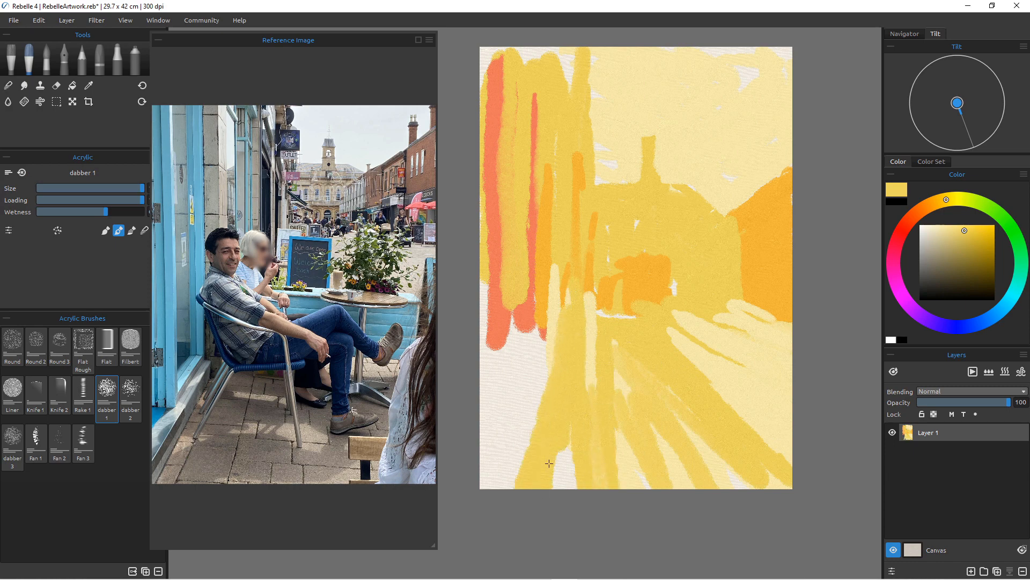
Finish the golden ground streak, sample the orange, and sweep a wedge from the left building's base to the canvas's lower-left corner.
{"action": "left_click_drag", "start_coordinate": [574, 445], "coordinate": [553, 486]}
{"action": "left_click", "coordinate": [542, 306], "text": "alt"}
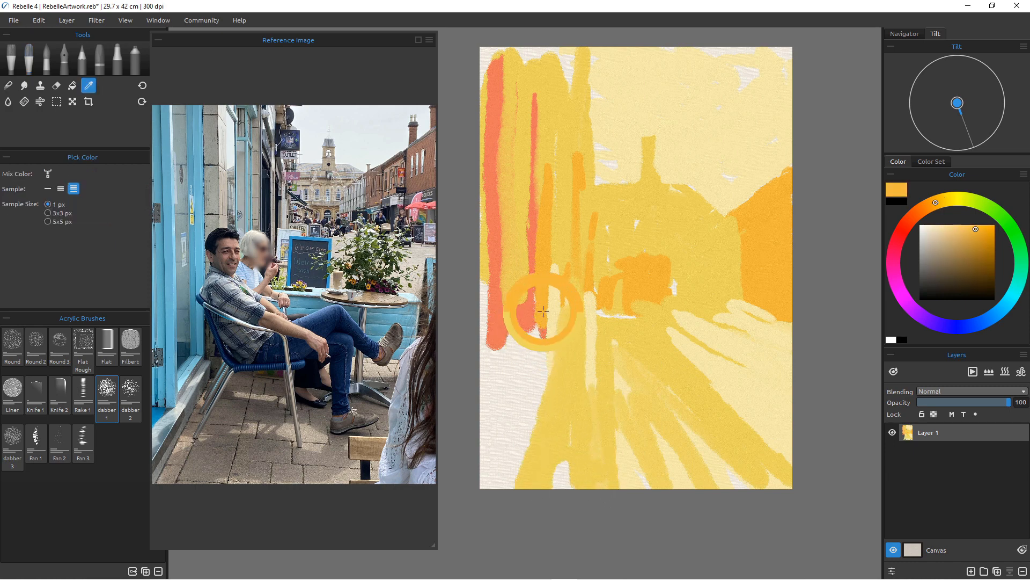
{"action": "left_click_drag", "start_coordinate": [571, 299], "coordinate": [529, 487]}
{"action": "left_click_drag", "start_coordinate": [566, 414], "coordinate": [560, 432]}
{"action": "mouse_move", "coordinate": [597, 332]}
{"action": "left_mouse_down"}
{"action": "mouse_move", "coordinate": [531, 483]}
{"action": "mouse_move", "coordinate": [595, 292]}
{"action": "mouse_move", "coordinate": [620, 324]}
{"action": "mouse_move", "coordinate": [672, 314]}
{"action": "left_mouse_up"}
{"action": "left_click_drag", "start_coordinate": [586, 280], "coordinate": [552, 413]}
{"action": "left_click_drag", "start_coordinate": [580, 367], "coordinate": [569, 403]}
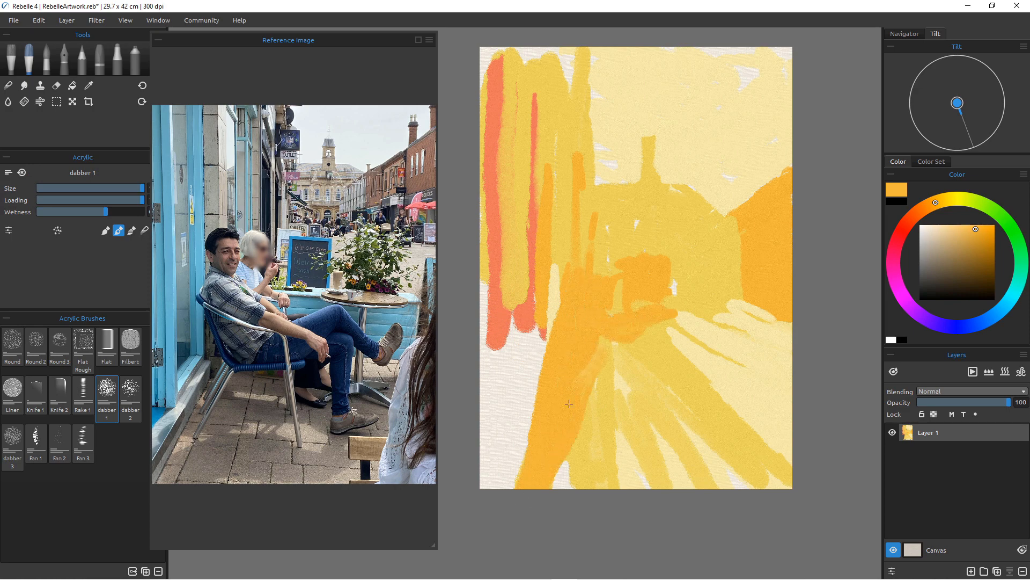
{"action": "mouse_move", "coordinate": [544, 475]}
{"action": "left_mouse_down"}
{"action": "mouse_move", "coordinate": [509, 470]}
{"action": "mouse_move", "coordinate": [523, 425]}
{"action": "mouse_move", "coordinate": [516, 464]}
{"action": "mouse_move", "coordinate": [573, 439]}
{"action": "mouse_move", "coordinate": [549, 488]}
{"action": "left_mouse_up"}
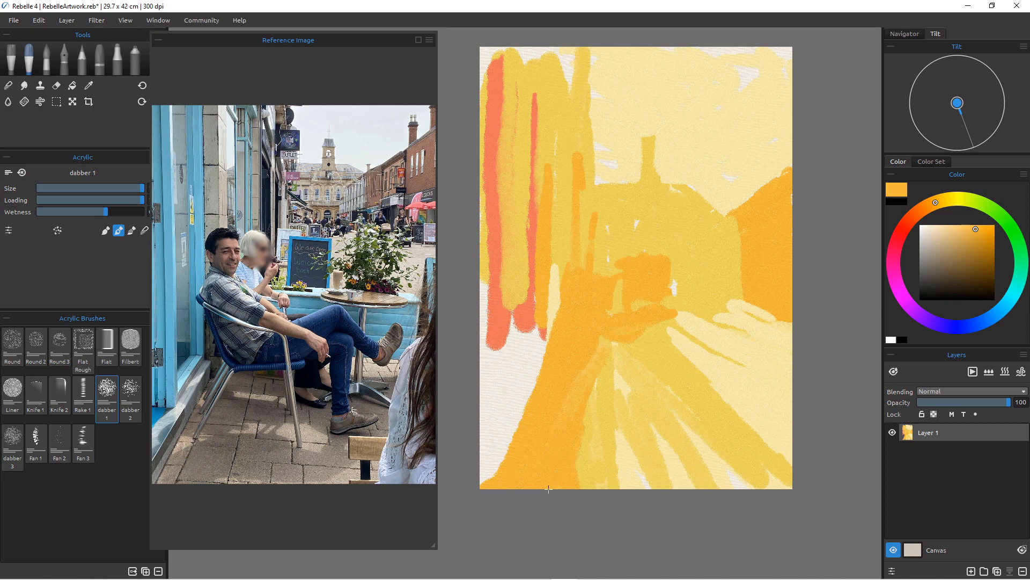
Sample the coral red and cover the blank canvas along the left edge, from the doorway base down to the lower corner.
{"action": "left_click", "coordinate": [495, 324], "text": "alt"}
{"action": "left_click_drag", "start_coordinate": [503, 308], "coordinate": [505, 430]}
{"action": "mouse_move", "coordinate": [522, 333]}
{"action": "left_mouse_down"}
{"action": "mouse_move", "coordinate": [545, 304]}
{"action": "mouse_move", "coordinate": [547, 334]}
{"action": "left_mouse_up"}
{"action": "left_click", "coordinate": [547, 300]}
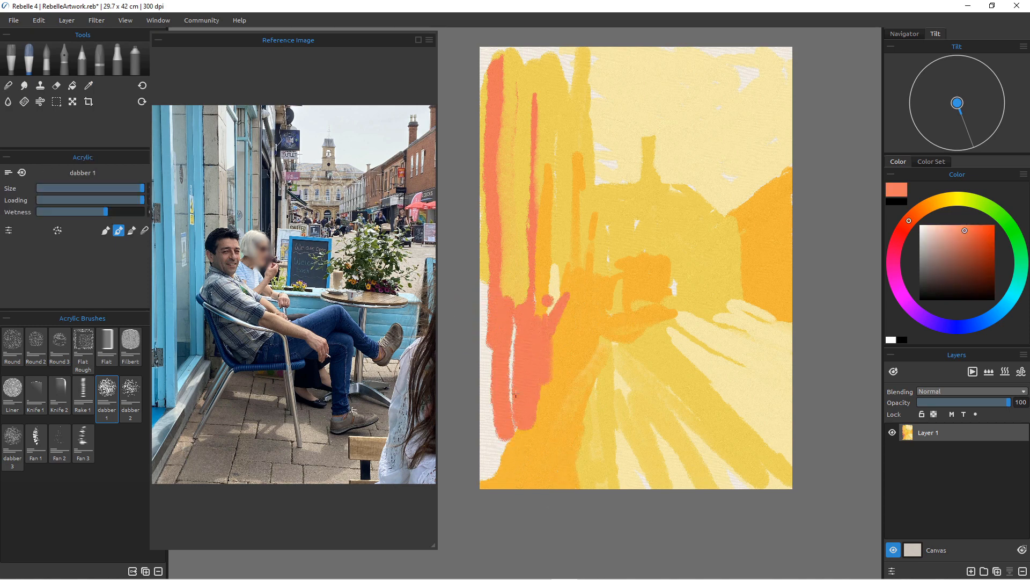
{"action": "left_click_drag", "start_coordinate": [514, 392], "coordinate": [487, 483]}
{"action": "left_click_drag", "start_coordinate": [481, 436], "coordinate": [483, 324]}
{"action": "left_click_drag", "start_coordinate": [485, 248], "coordinate": [487, 416]}
Sample the golden yellow, narrow the coral stripes on the left building, fill its upper edge, and tidy the central orange block.
{"action": "left_click", "coordinate": [512, 246], "text": "alt"}
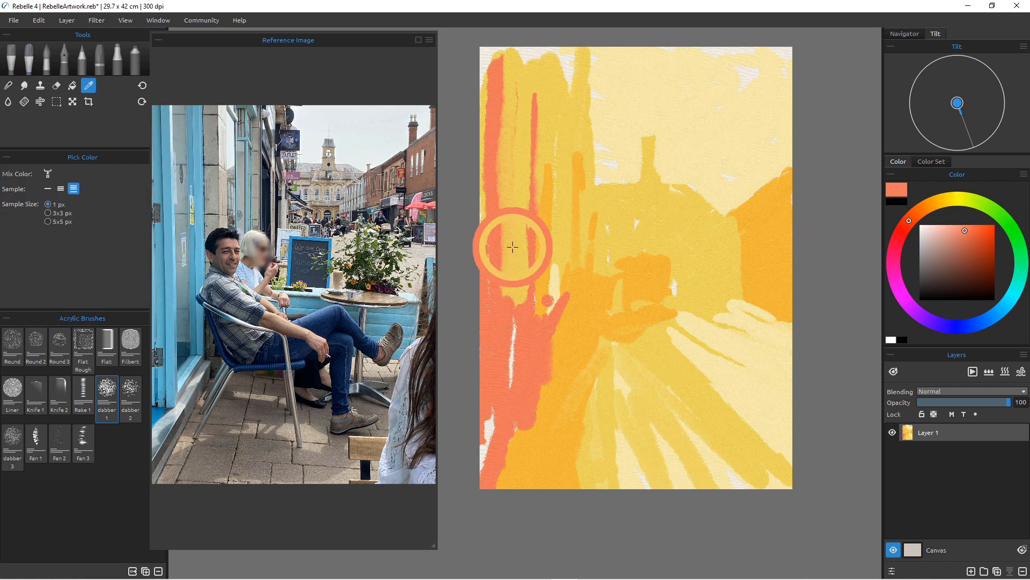
{"action": "left_click_drag", "start_coordinate": [512, 290], "coordinate": [512, 387]}
{"action": "left_click_drag", "start_coordinate": [486, 225], "coordinate": [484, 418]}
{"action": "left_click_drag", "start_coordinate": [490, 216], "coordinate": [493, 121]}
{"action": "left_click_drag", "start_coordinate": [496, 58], "coordinate": [490, 110]}
{"action": "left_click_drag", "start_coordinate": [528, 50], "coordinate": [552, 49]}
{"action": "mouse_move", "coordinate": [562, 78]}
{"action": "left_mouse_down"}
{"action": "mouse_move", "coordinate": [574, 31]}
{"action": "mouse_move", "coordinate": [593, 68]}
{"action": "mouse_move", "coordinate": [589, 203]}
{"action": "left_mouse_up"}
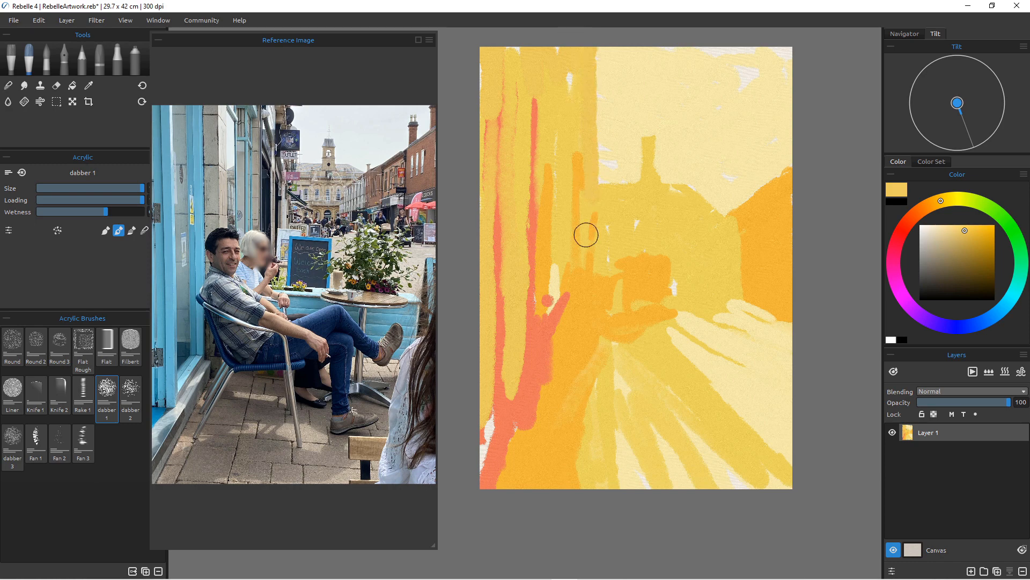
{"action": "mouse_move", "coordinate": [586, 234]}
{"action": "left_mouse_down"}
{"action": "mouse_move", "coordinate": [648, 240]}
{"action": "mouse_move", "coordinate": [636, 256]}
{"action": "left_mouse_up"}
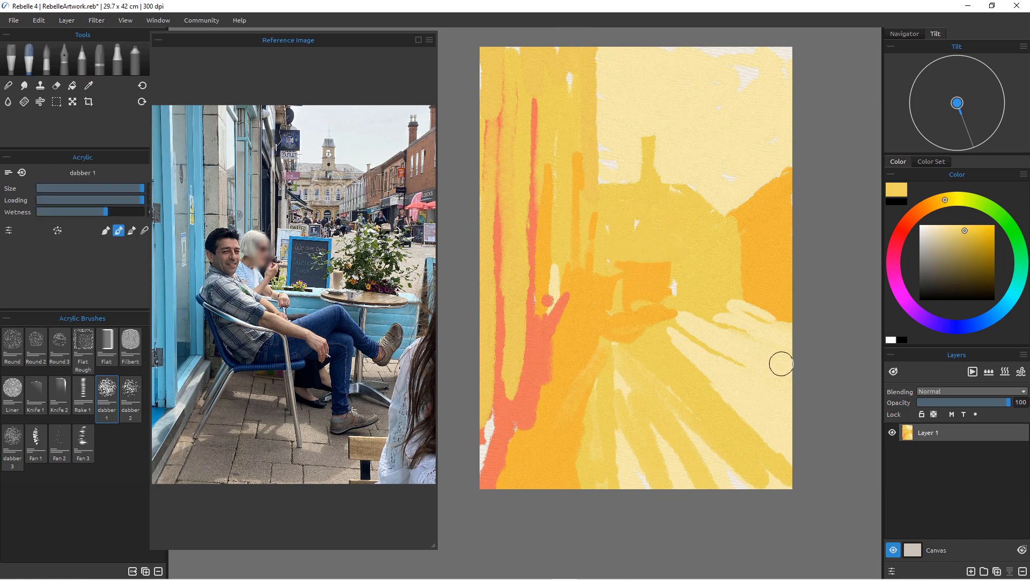
Extend the right-hand building inward with sampled orange strokes, and break them up with golden yellow from the central building.
{"action": "left_click", "coordinate": [743, 229], "text": "alt"}
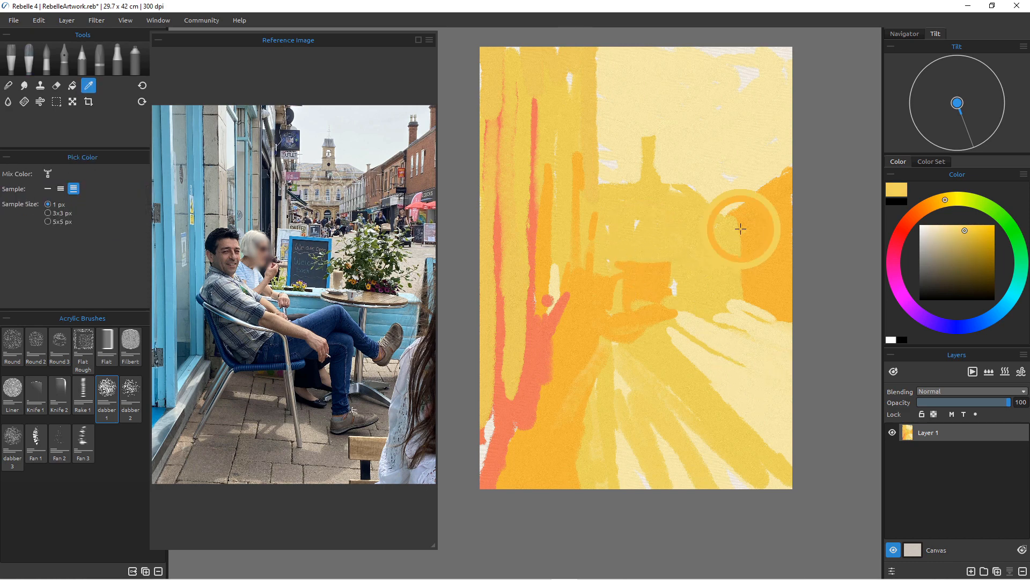
{"action": "mouse_move", "coordinate": [749, 218]}
{"action": "left_mouse_down"}
{"action": "mouse_move", "coordinate": [689, 248]}
{"action": "mouse_move", "coordinate": [760, 232]}
{"action": "mouse_move", "coordinate": [734, 296]}
{"action": "left_mouse_up"}
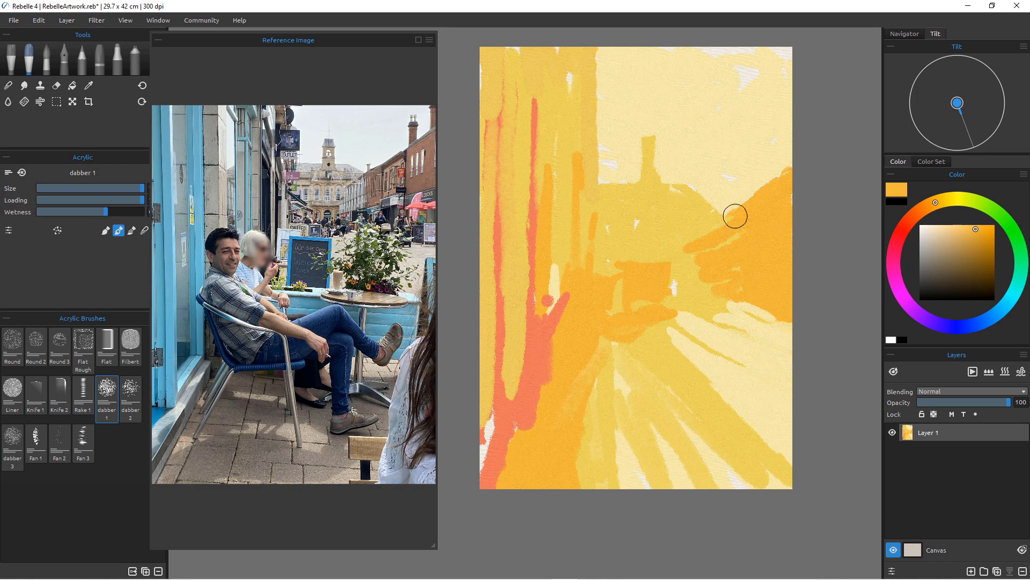
{"action": "mouse_move", "coordinate": [735, 216]}
{"action": "left_mouse_down"}
{"action": "mouse_move", "coordinate": [714, 229]}
{"action": "mouse_move", "coordinate": [728, 253]}
{"action": "left_mouse_up"}
{"action": "left_click", "coordinate": [699, 223], "text": "alt"}
{"action": "mouse_move", "coordinate": [713, 216]}
{"action": "left_mouse_down"}
{"action": "mouse_move", "coordinate": [690, 247]}
{"action": "mouse_move", "coordinate": [715, 250]}
{"action": "mouse_move", "coordinate": [712, 276]}
{"action": "left_mouse_up"}
{"action": "left_click_drag", "start_coordinate": [731, 227], "coordinate": [734, 298]}
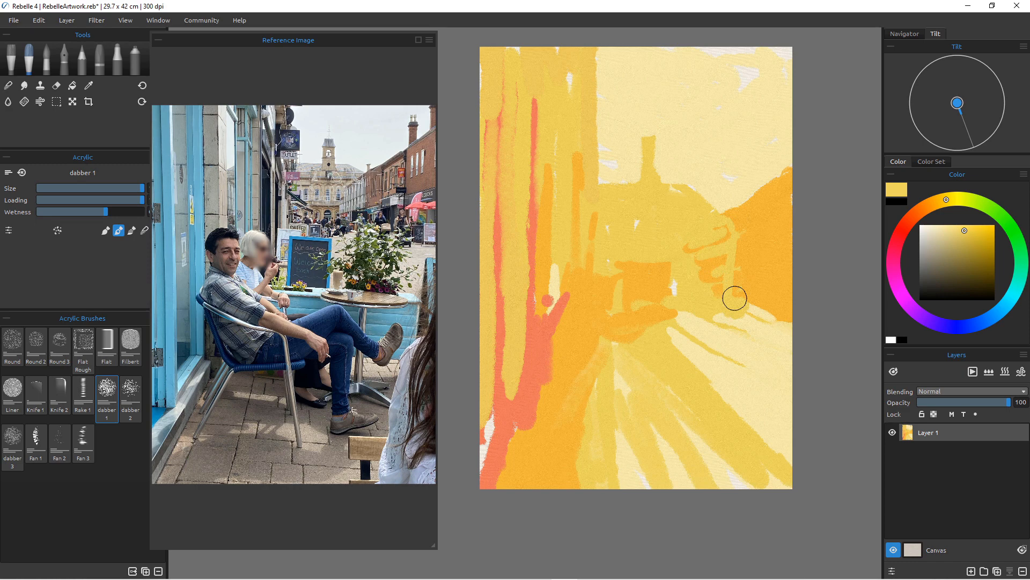
Test darker yellow tones on the seated man's head, and block in his head and shoulders with pale yellow sampled from the sky.
{"action": "left_click", "coordinate": [964, 252]}
{"action": "left_click", "coordinate": [982, 232]}
{"action": "left_click", "coordinate": [562, 257]}
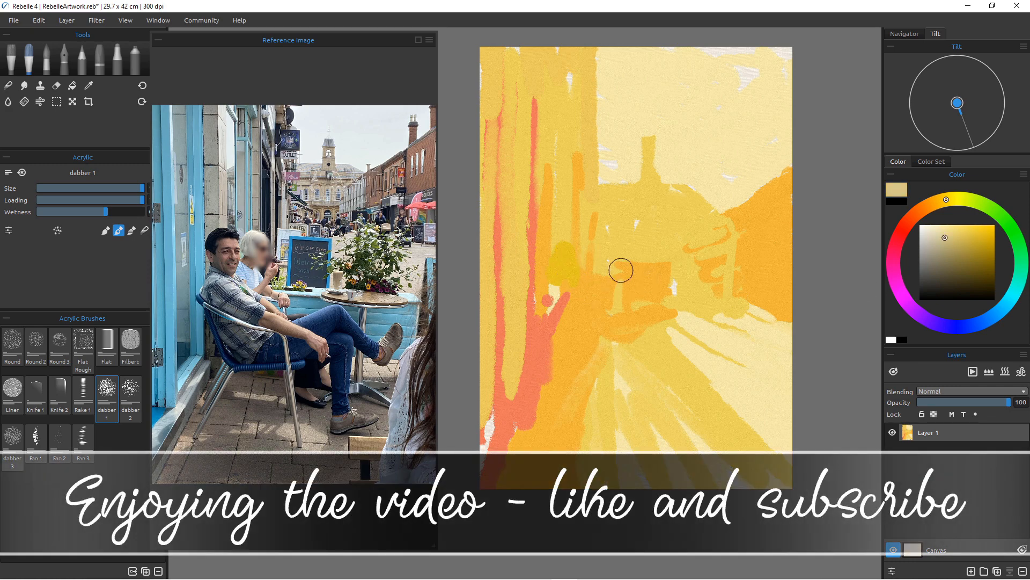
{"action": "mouse_move", "coordinate": [566, 256]}
{"action": "left_mouse_down"}
{"action": "mouse_move", "coordinate": [571, 281]}
{"action": "mouse_move", "coordinate": [566, 267]}
{"action": "mouse_move", "coordinate": [560, 273]}
{"action": "mouse_move", "coordinate": [616, 165]}
{"action": "mouse_move", "coordinate": [572, 279]}
{"action": "mouse_move", "coordinate": [566, 263]}
{"action": "mouse_move", "coordinate": [556, 276]}
{"action": "mouse_move", "coordinate": [568, 273]}
{"action": "mouse_move", "coordinate": [628, 130]}
{"action": "mouse_move", "coordinate": [570, 251]}
{"action": "mouse_move", "coordinate": [569, 290]}
{"action": "mouse_move", "coordinate": [580, 302]}
{"action": "mouse_move", "coordinate": [558, 280]}
{"action": "mouse_move", "coordinate": [553, 303]}
{"action": "left_mouse_up"}
{"action": "left_click", "coordinate": [603, 177], "text": "alt"}
{"action": "left_click_drag", "start_coordinate": [568, 302], "coordinate": [578, 323]}
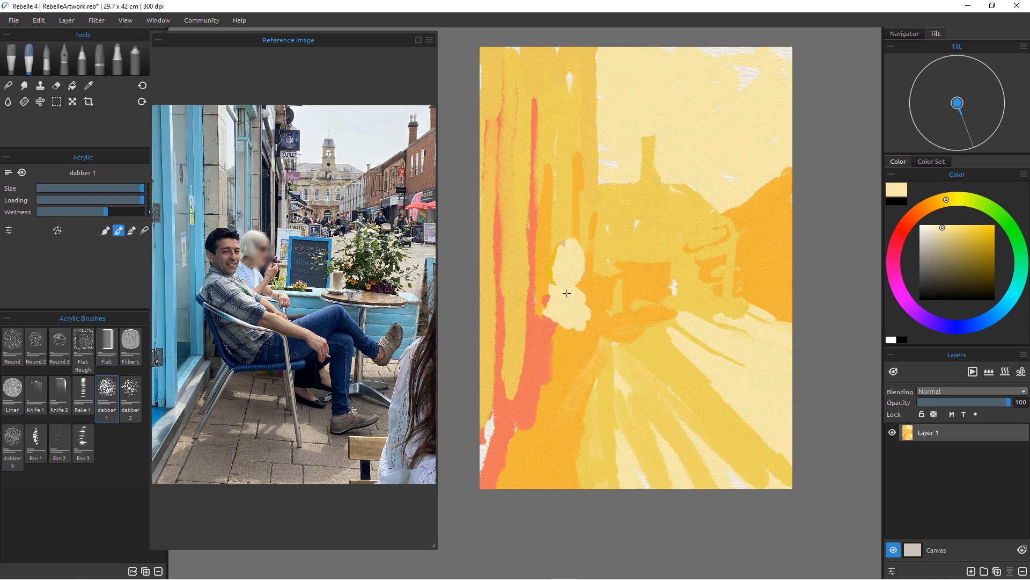
Paint the seated man's torso, outstretched arm and lap, plus the chair seat and legs, in pale yellow.
{"action": "mouse_move", "coordinate": [597, 329]}
{"action": "left_mouse_down"}
{"action": "mouse_move", "coordinate": [584, 302]}
{"action": "mouse_move", "coordinate": [590, 314]}
{"action": "mouse_move", "coordinate": [579, 314]}
{"action": "mouse_move", "coordinate": [643, 353]}
{"action": "mouse_move", "coordinate": [583, 317]}
{"action": "mouse_move", "coordinate": [618, 348]}
{"action": "mouse_move", "coordinate": [660, 334]}
{"action": "mouse_move", "coordinate": [648, 350]}
{"action": "mouse_move", "coordinate": [603, 320]}
{"action": "mouse_move", "coordinate": [609, 334]}
{"action": "mouse_move", "coordinate": [651, 325]}
{"action": "mouse_move", "coordinate": [632, 334]}
{"action": "mouse_move", "coordinate": [621, 370]}
{"action": "left_mouse_up"}
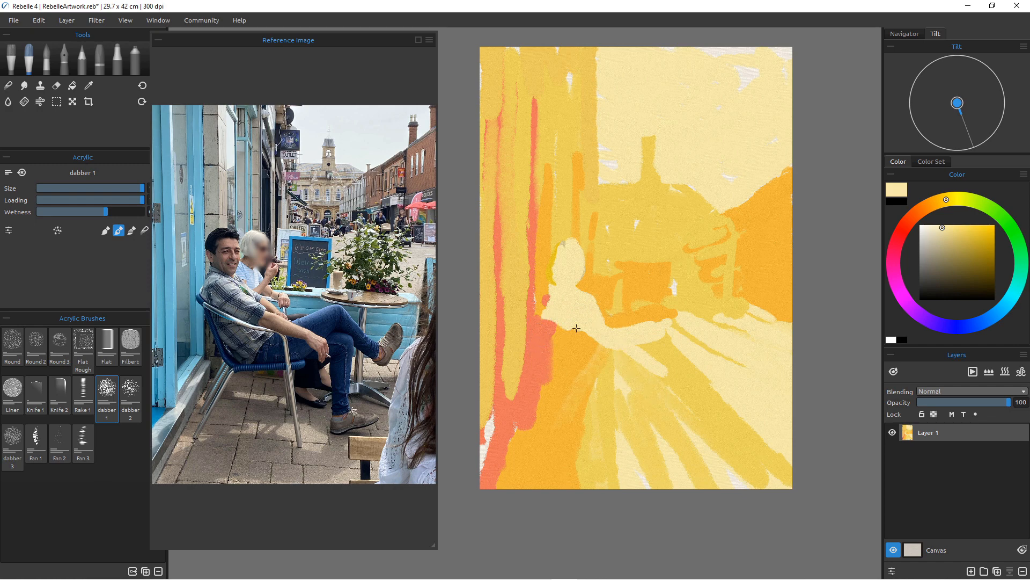
{"action": "left_click_drag", "start_coordinate": [576, 328], "coordinate": [554, 311]}
{"action": "mouse_move", "coordinate": [589, 359]}
{"action": "left_mouse_down"}
{"action": "mouse_move", "coordinate": [563, 356]}
{"action": "mouse_move", "coordinate": [556, 333]}
{"action": "mouse_move", "coordinate": [603, 362]}
{"action": "mouse_move", "coordinate": [554, 333]}
{"action": "mouse_move", "coordinate": [559, 369]}
{"action": "mouse_move", "coordinate": [582, 368]}
{"action": "left_mouse_up"}
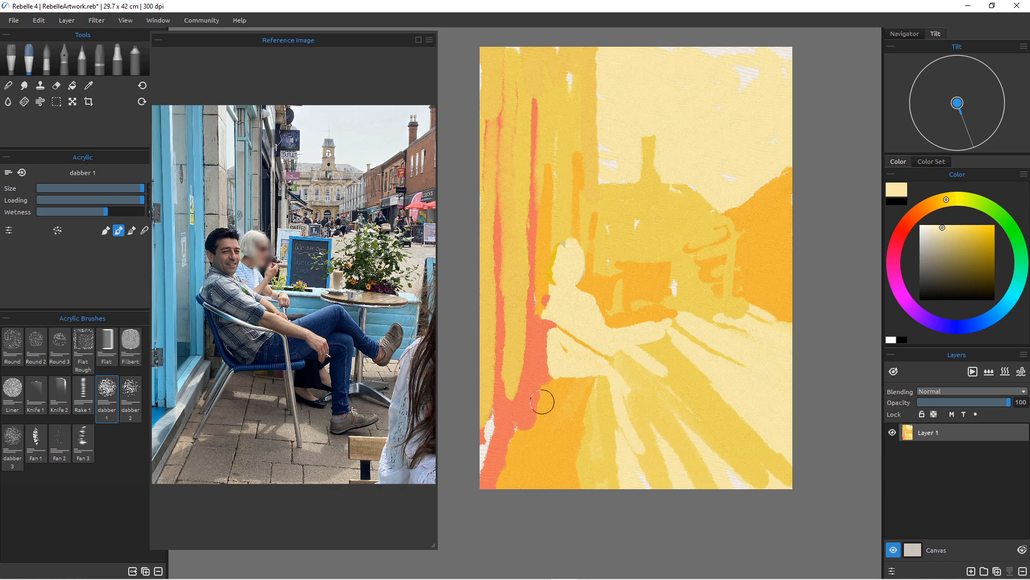
{"action": "mouse_move", "coordinate": [545, 397]}
{"action": "left_mouse_down"}
{"action": "mouse_move", "coordinate": [559, 377]}
{"action": "mouse_move", "coordinate": [544, 425]}
{"action": "mouse_move", "coordinate": [551, 369]}
{"action": "mouse_move", "coordinate": [530, 438]}
{"action": "left_mouse_up"}
Sample the light orange and thin the chair's back leg by painting around its edges.
{"action": "left_click", "coordinate": [571, 414], "text": "alt"}
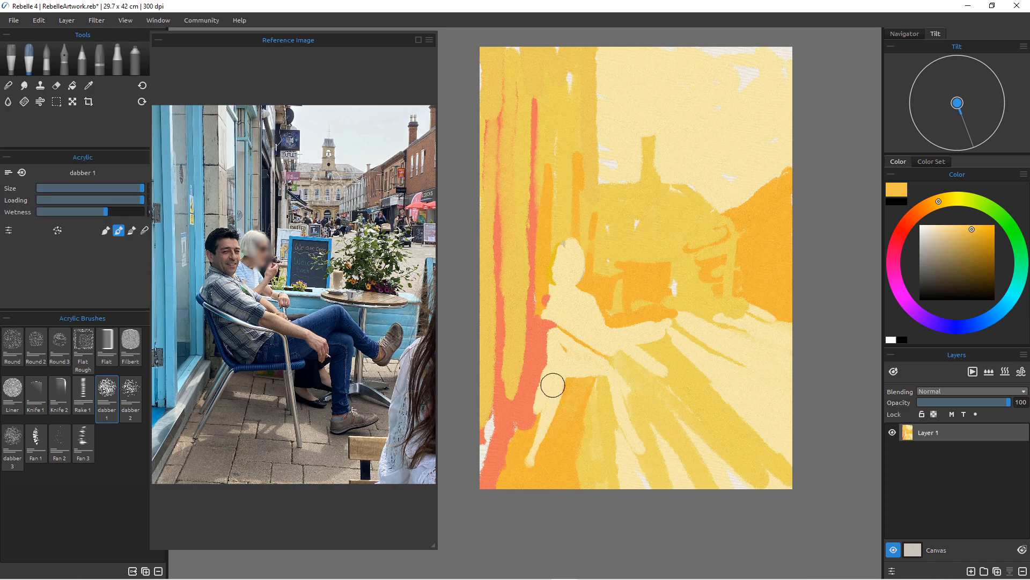
{"action": "left_click_drag", "start_coordinate": [546, 397], "coordinate": [529, 452]}
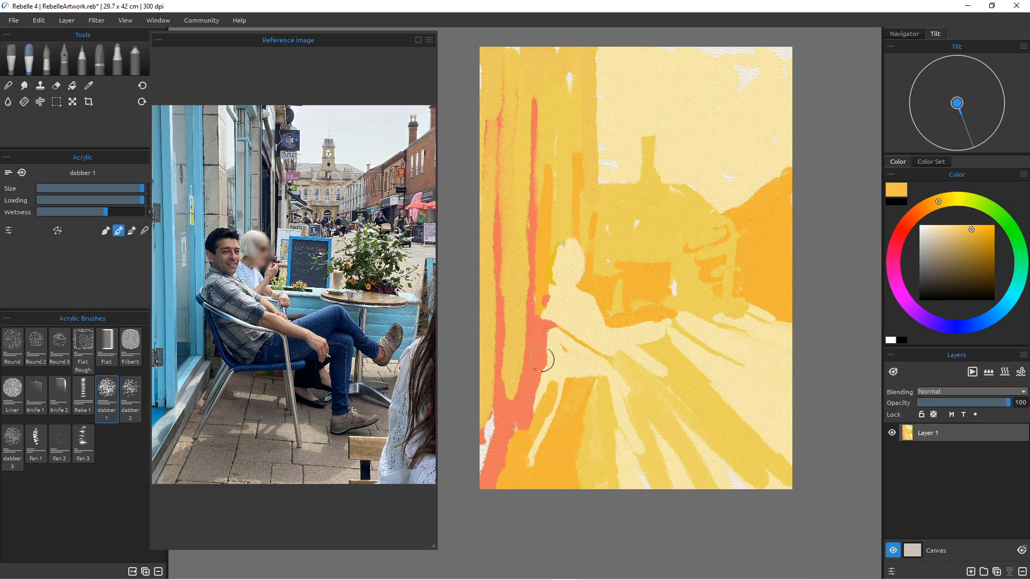
{"action": "left_click_drag", "start_coordinate": [543, 359], "coordinate": [521, 443]}
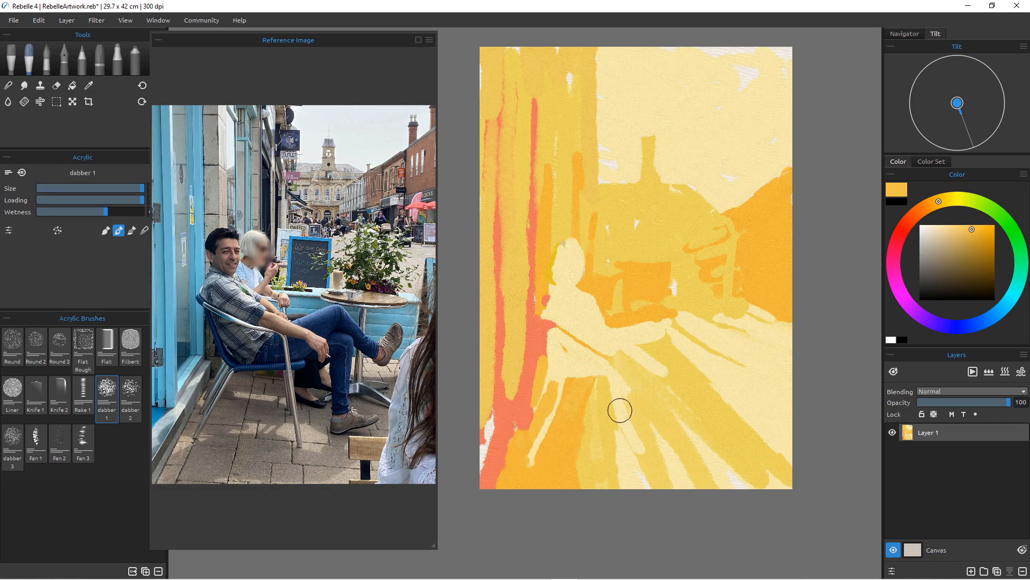
Block in the man's crossed lower leg in orange, and trim its outline with pale yellow sampled from the ground.
{"action": "left_click", "coordinate": [655, 465], "text": "alt"}
{"action": "left_click_drag", "start_coordinate": [678, 331], "coordinate": [716, 382]}
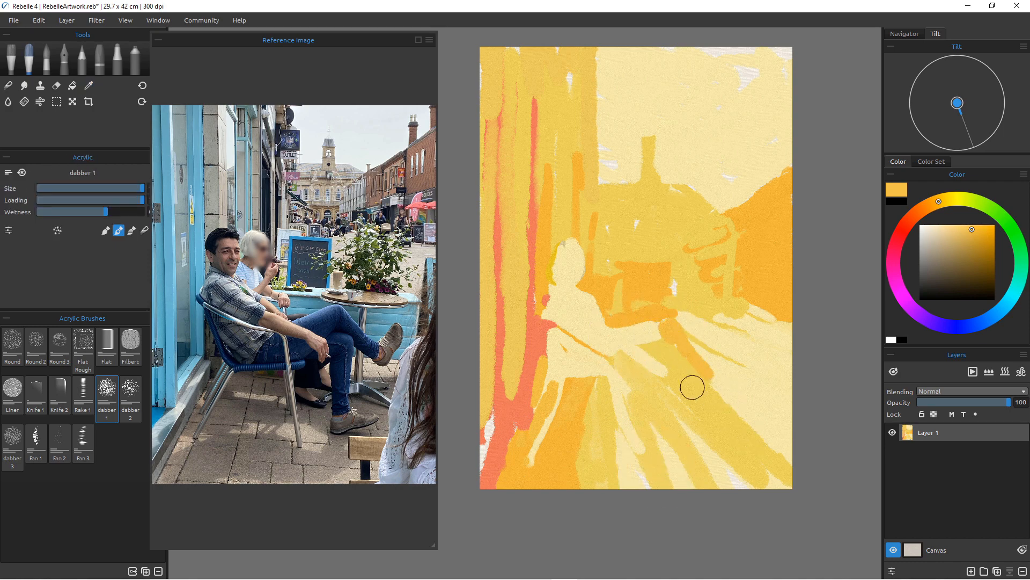
{"action": "mouse_move", "coordinate": [678, 324]}
{"action": "left_mouse_down"}
{"action": "mouse_move", "coordinate": [712, 361]}
{"action": "mouse_move", "coordinate": [709, 325]}
{"action": "mouse_move", "coordinate": [737, 405]}
{"action": "mouse_move", "coordinate": [716, 373]}
{"action": "mouse_move", "coordinate": [737, 336]}
{"action": "mouse_move", "coordinate": [723, 370]}
{"action": "left_mouse_up"}
{"action": "left_click", "coordinate": [720, 341], "text": "alt"}
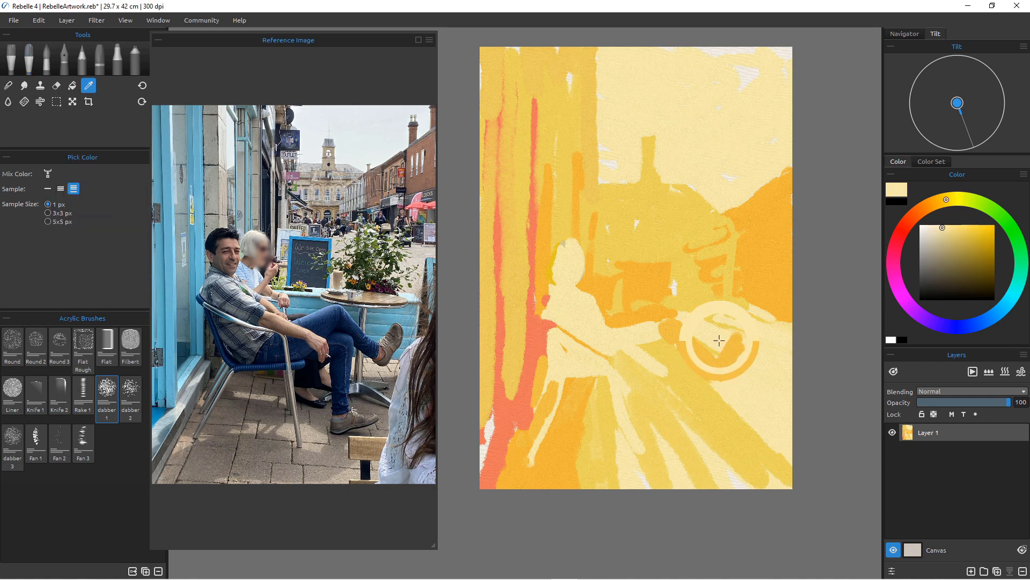
{"action": "mouse_move", "coordinate": [743, 329]}
{"action": "left_mouse_down"}
{"action": "mouse_move", "coordinate": [716, 359]}
{"action": "mouse_move", "coordinate": [744, 347]}
{"action": "mouse_move", "coordinate": [729, 380]}
{"action": "left_mouse_up"}
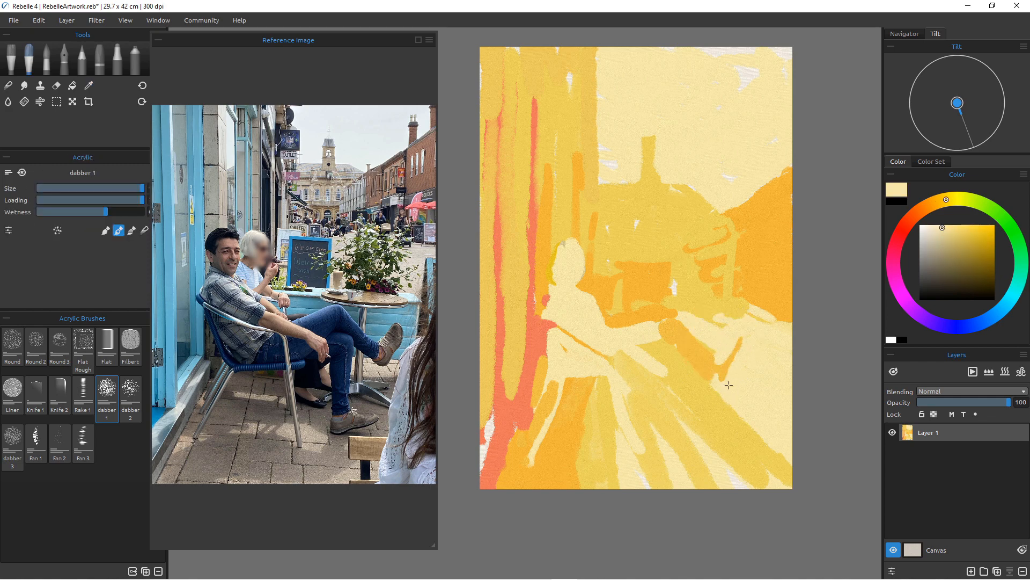
{"action": "left_click", "coordinate": [704, 359]}
Sample the orange and paint the raised shoe, the man's standing leg and the shadow under the chair seat.
{"action": "left_click", "coordinate": [690, 356], "text": "alt"}
{"action": "mouse_move", "coordinate": [744, 337]}
{"action": "left_mouse_down"}
{"action": "mouse_move", "coordinate": [722, 378]}
{"action": "mouse_move", "coordinate": [715, 370]}
{"action": "left_mouse_up"}
{"action": "left_click", "coordinate": [677, 338], "text": "alt"}
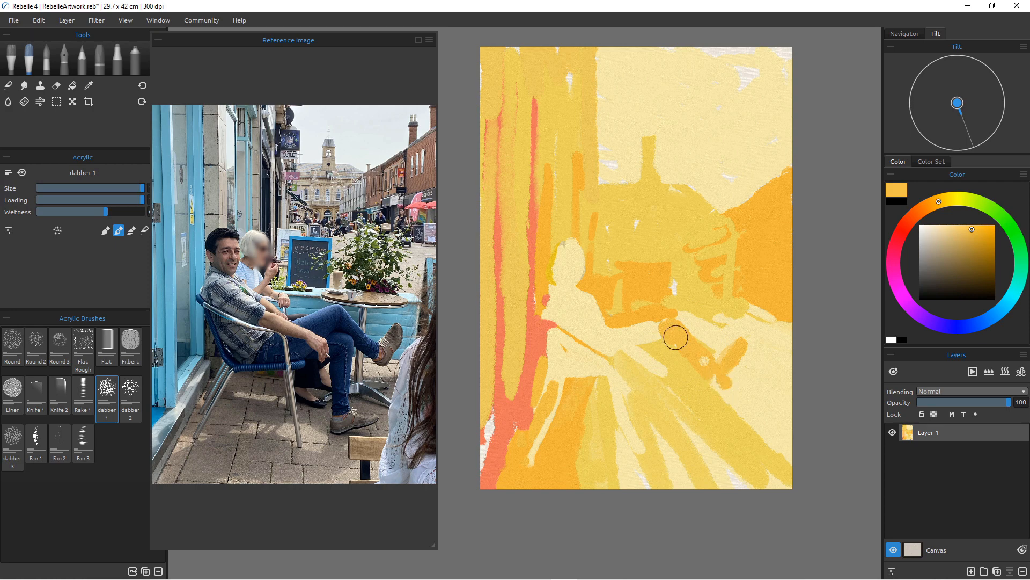
{"action": "left_click_drag", "start_coordinate": [676, 337], "coordinate": [677, 414]}
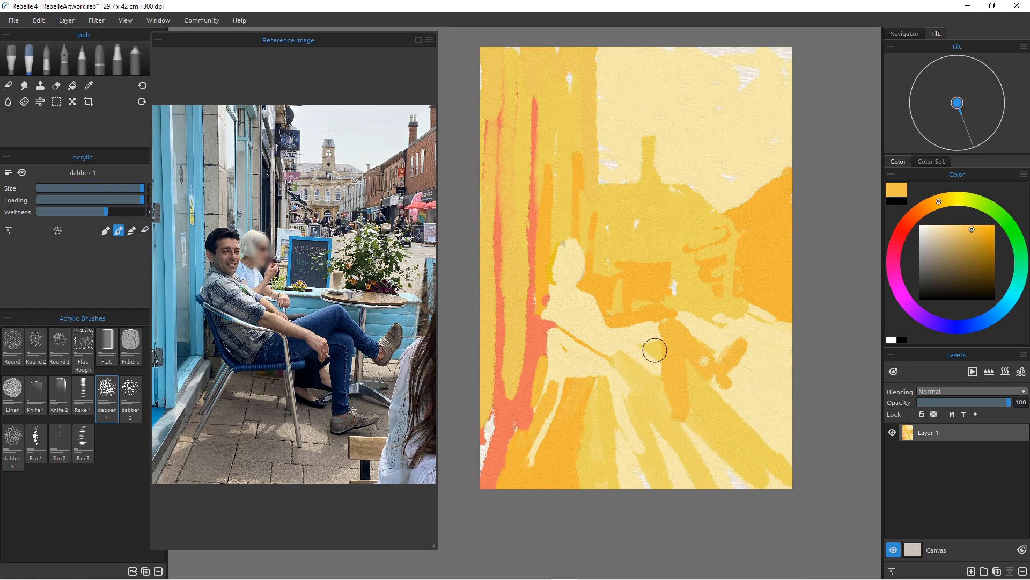
{"action": "mouse_move", "coordinate": [667, 414]}
{"action": "left_mouse_down"}
{"action": "mouse_move", "coordinate": [621, 380]}
{"action": "mouse_move", "coordinate": [654, 380]}
{"action": "mouse_move", "coordinate": [617, 363]}
{"action": "mouse_move", "coordinate": [626, 368]}
{"action": "mouse_move", "coordinate": [598, 380]}
{"action": "mouse_move", "coordinate": [605, 363]}
{"action": "mouse_move", "coordinate": [588, 361]}
{"action": "mouse_move", "coordinate": [598, 368]}
{"action": "left_mouse_up"}
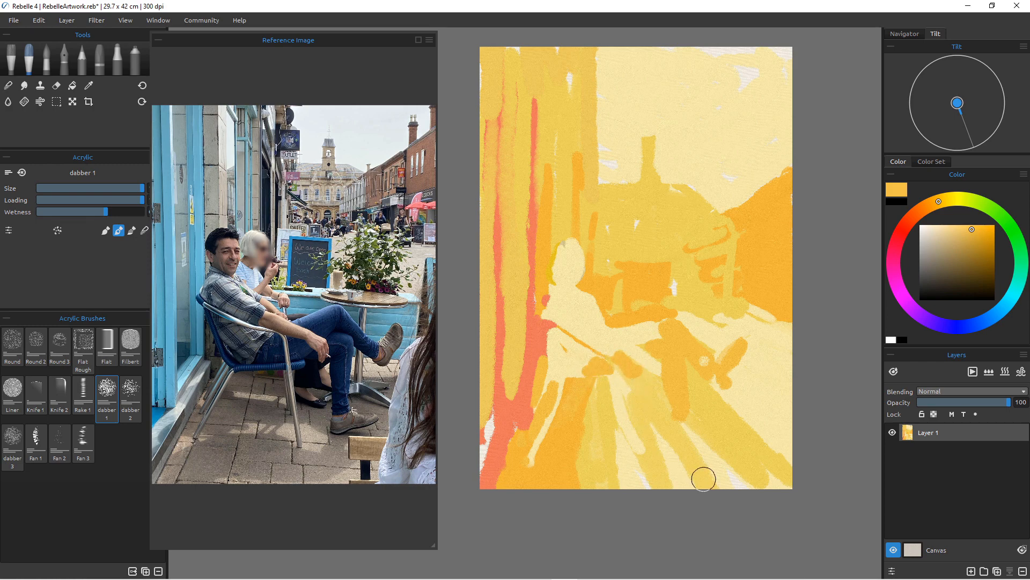
Sample the ground yellows and repaint the streaks beneath the chair, widening the golden ones.
{"action": "key", "text": "alt"}
{"action": "left_click", "coordinate": [618, 390], "text": "alt"}
{"action": "mouse_move", "coordinate": [627, 389]}
{"action": "left_mouse_down"}
{"action": "mouse_move", "coordinate": [633, 377]}
{"action": "mouse_move", "coordinate": [658, 446]}
{"action": "left_mouse_up"}
{"action": "key", "text": "alt"}
{"action": "left_click", "coordinate": [609, 404], "text": "alt"}
{"action": "mouse_move", "coordinate": [620, 384]}
{"action": "left_mouse_down"}
{"action": "mouse_move", "coordinate": [626, 446]}
{"action": "mouse_move", "coordinate": [644, 438]}
{"action": "left_mouse_up"}
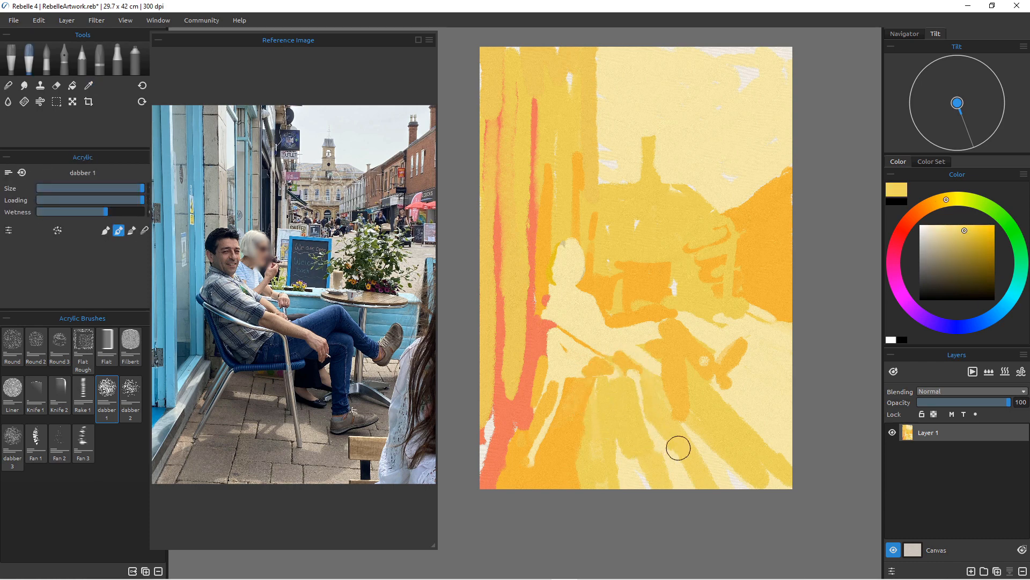
Extend the standing leg down to its foot in sampled orange, and block in the second seated figure in pale yellow.
{"action": "left_click", "coordinate": [679, 414], "text": "alt"}
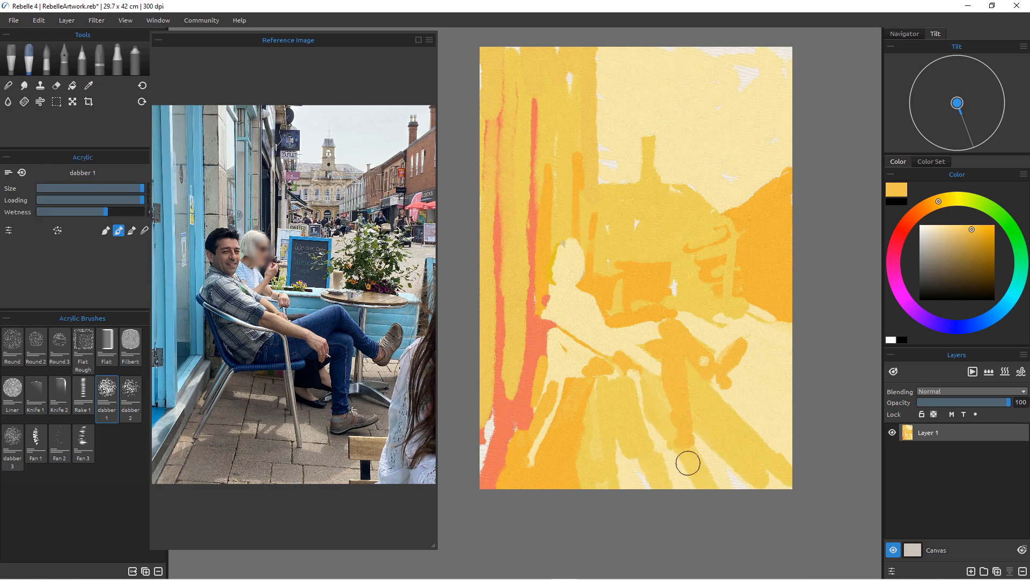
{"action": "mouse_move", "coordinate": [713, 438]}
{"action": "left_mouse_down"}
{"action": "mouse_move", "coordinate": [730, 432]}
{"action": "mouse_move", "coordinate": [701, 446]}
{"action": "left_mouse_up"}
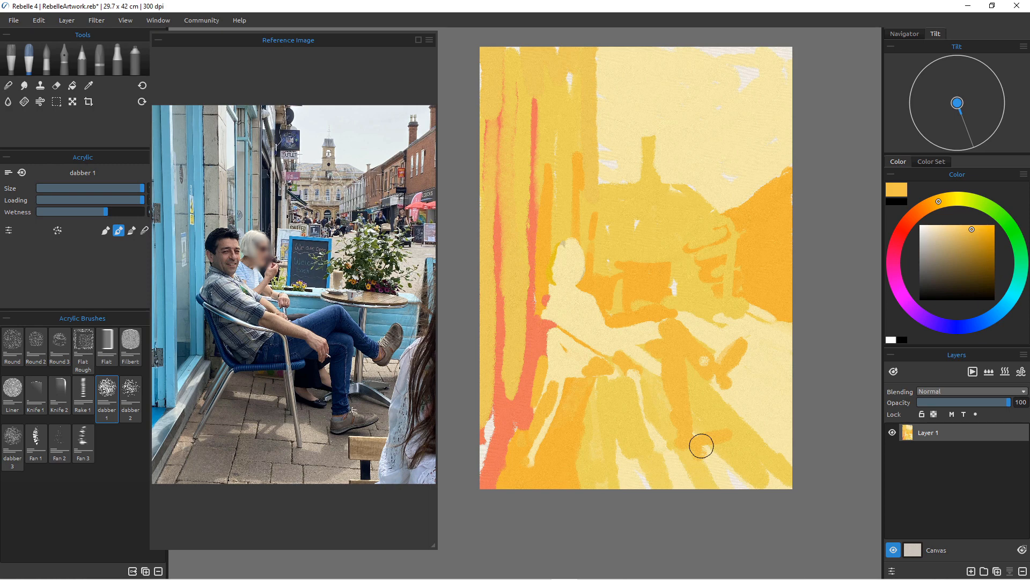
{"action": "left_click", "coordinate": [566, 276], "text": "alt"}
{"action": "mouse_move", "coordinate": [619, 299]}
{"action": "left_mouse_down"}
{"action": "mouse_move", "coordinate": [600, 261]}
{"action": "mouse_move", "coordinate": [593, 269]}
{"action": "mouse_move", "coordinate": [628, 319]}
{"action": "mouse_move", "coordinate": [637, 308]}
{"action": "mouse_move", "coordinate": [626, 304]}
{"action": "left_mouse_up"}
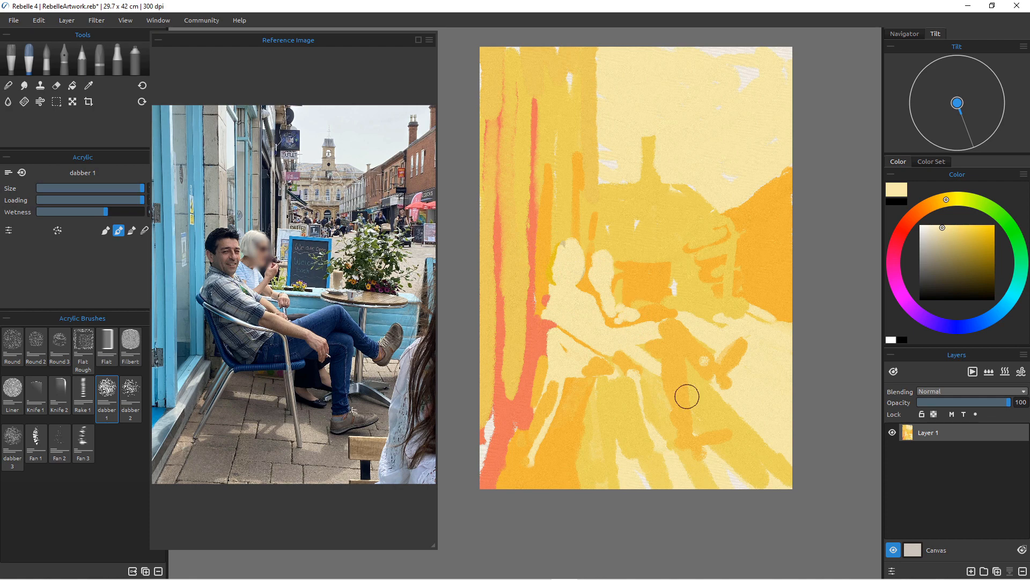
Trim the standing leg and foot with pale yellow dabs, and blend the ground around them with sampled golden yellow.
{"action": "left_click_drag", "start_coordinate": [691, 378], "coordinate": [699, 420]}
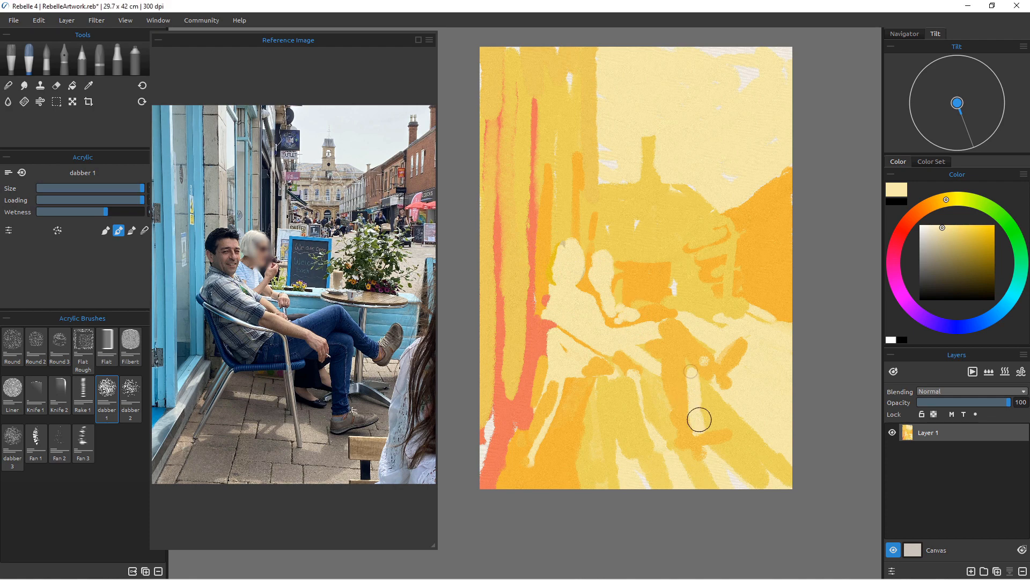
{"action": "left_click", "coordinate": [649, 395]}
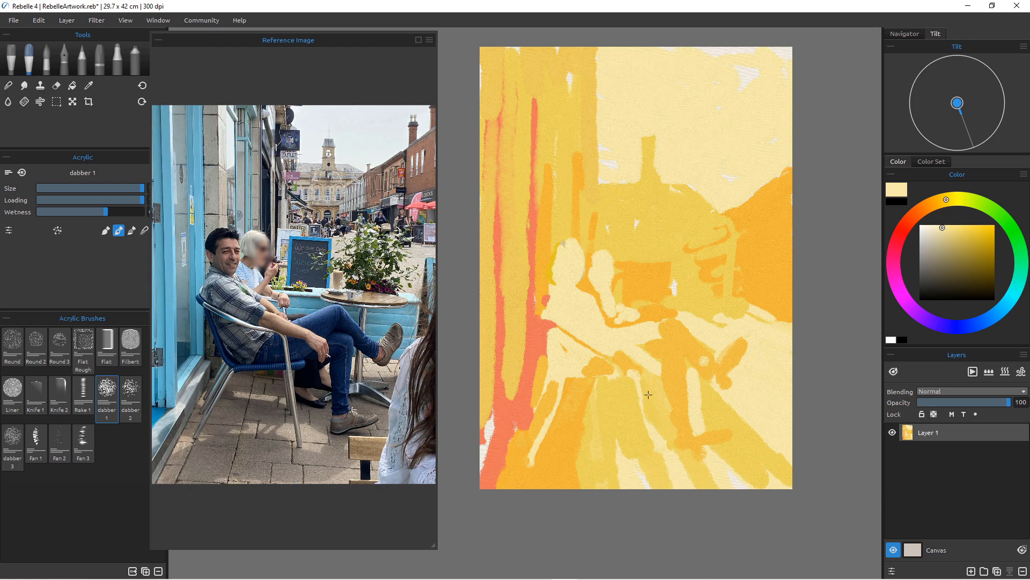
{"action": "left_click", "coordinate": [693, 374]}
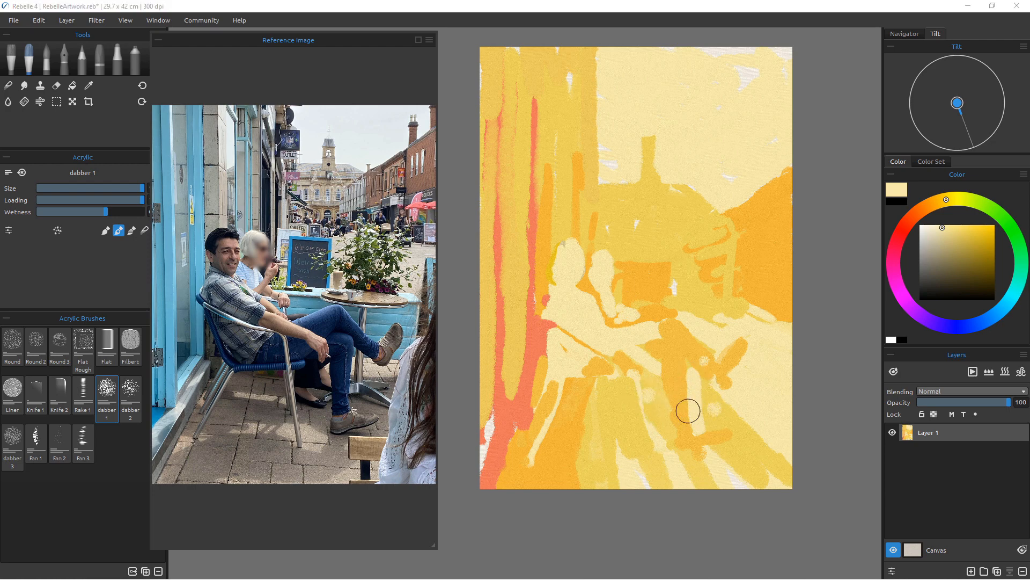
{"action": "left_click", "coordinate": [713, 409]}
{"action": "left_click", "coordinate": [704, 400], "text": "alt"}
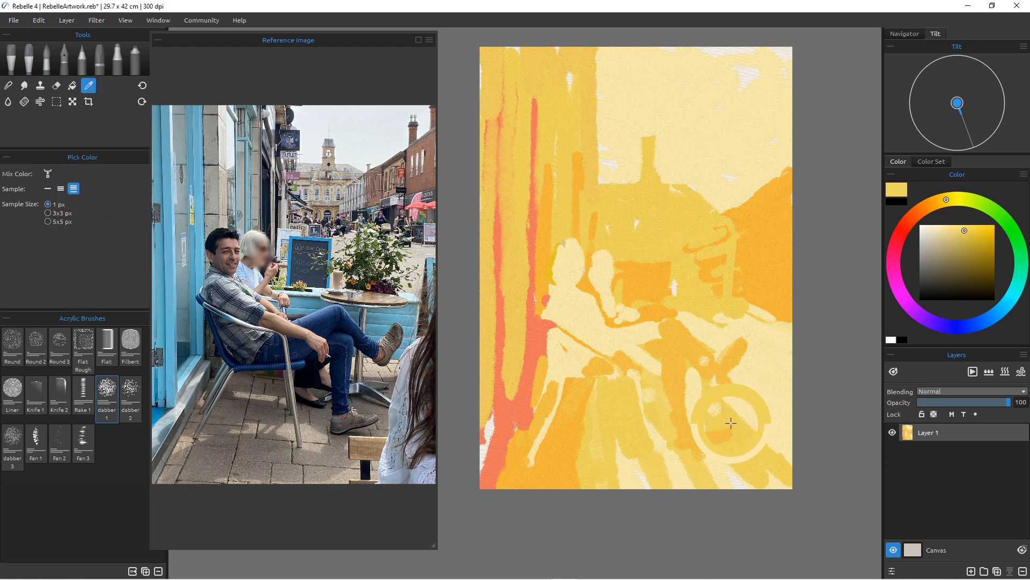
{"action": "left_click_drag", "start_coordinate": [693, 374], "coordinate": [697, 425]}
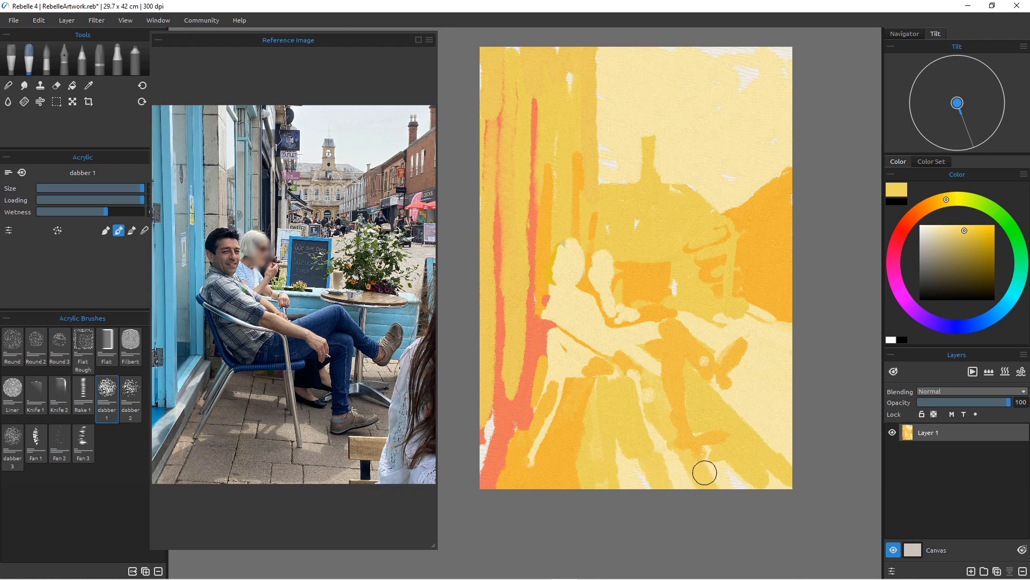
{"action": "left_click_drag", "start_coordinate": [698, 462], "coordinate": [696, 456]}
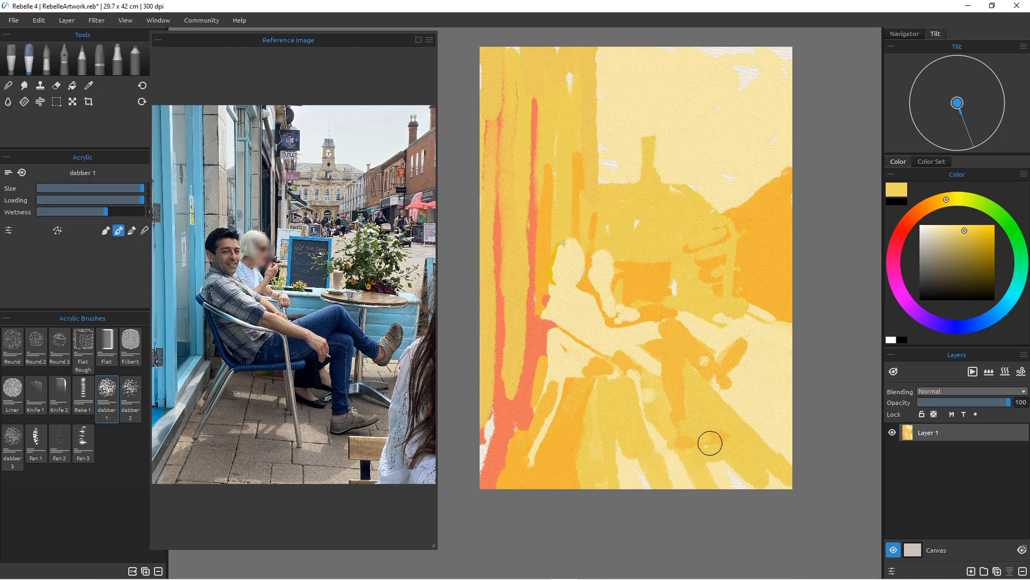
Sample the leg's orange, restate the lower leg and foot, and paint the café table's flat top and stem.
{"action": "left_click", "coordinate": [679, 410], "text": "alt"}
{"action": "left_click", "coordinate": [672, 381], "text": "alt"}
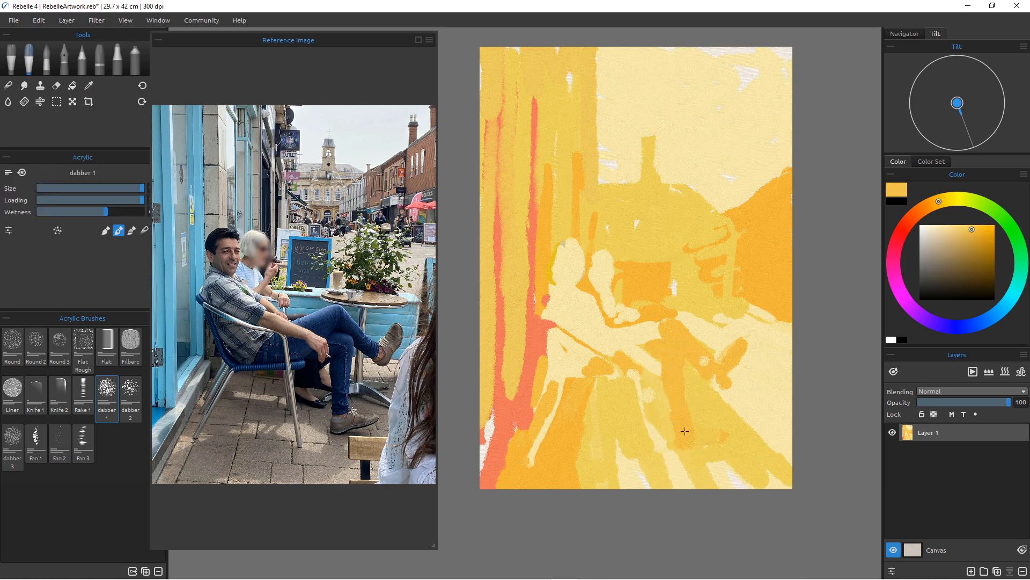
{"action": "left_click_drag", "start_coordinate": [685, 431], "coordinate": [719, 439]}
{"action": "mouse_move", "coordinate": [747, 321]}
{"action": "left_mouse_down"}
{"action": "mouse_move", "coordinate": [697, 321]}
{"action": "mouse_move", "coordinate": [731, 331]}
{"action": "mouse_move", "coordinate": [766, 323]}
{"action": "mouse_move", "coordinate": [726, 346]}
{"action": "mouse_move", "coordinate": [729, 391]}
{"action": "left_mouse_up"}
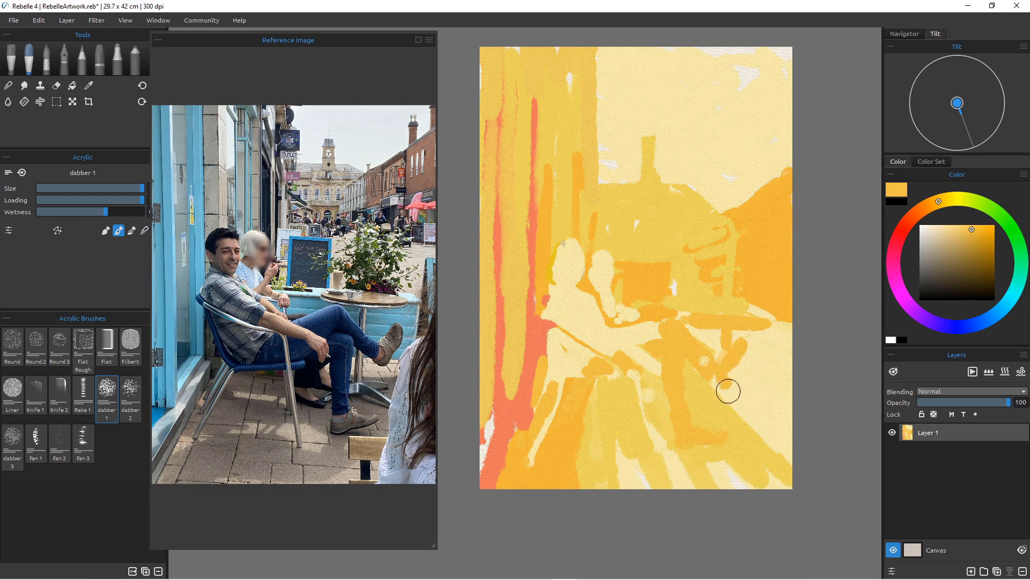
Sample the ground's pale yellow and trim the orange around the table's stem and foot.
{"action": "left_click", "coordinate": [743, 372], "text": "alt"}
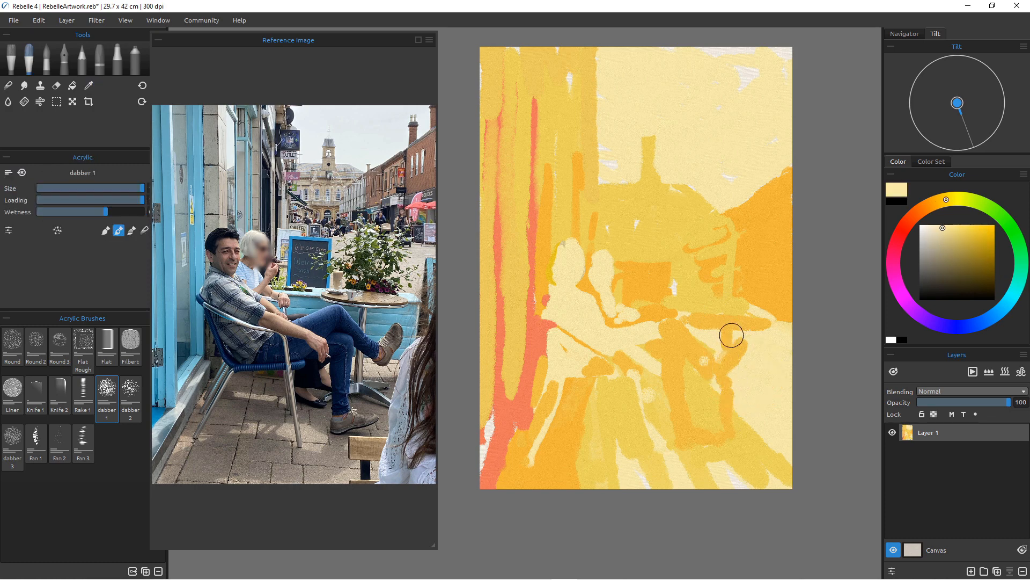
{"action": "mouse_move", "coordinate": [718, 341]}
{"action": "left_mouse_down"}
{"action": "mouse_move", "coordinate": [714, 395]}
{"action": "mouse_move", "coordinate": [719, 384]}
{"action": "mouse_move", "coordinate": [731, 430]}
{"action": "mouse_move", "coordinate": [763, 450]}
{"action": "mouse_move", "coordinate": [695, 432]}
{"action": "left_mouse_up"}
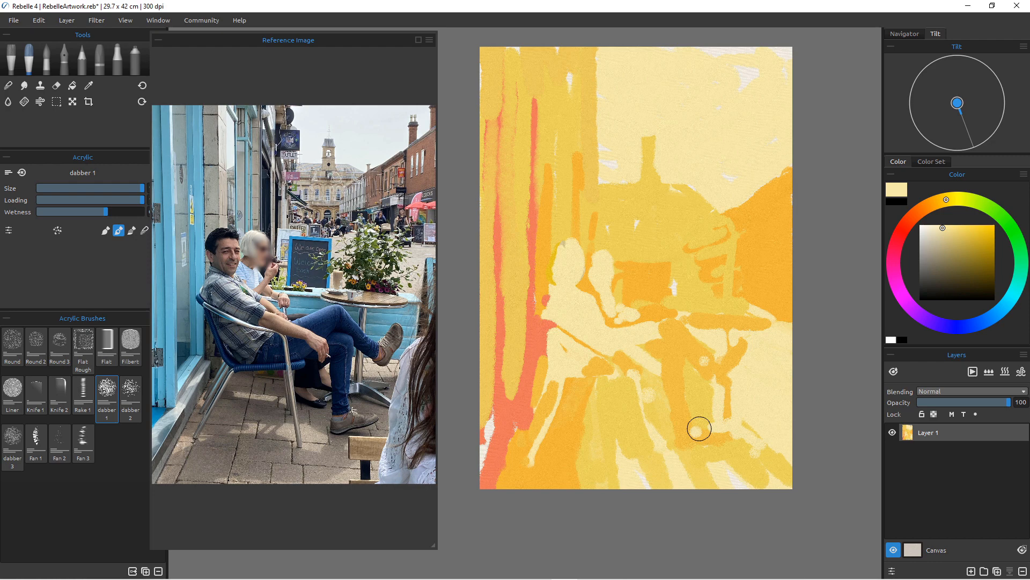
{"action": "left_click_drag", "start_coordinate": [699, 428], "coordinate": [712, 430]}
Add two new layers above the underpainting and choose the thick-paint oil Flat brush with slightly higher loading.
{"action": "left_click", "coordinate": [972, 571]}
{"action": "left_click", "coordinate": [971, 570]}
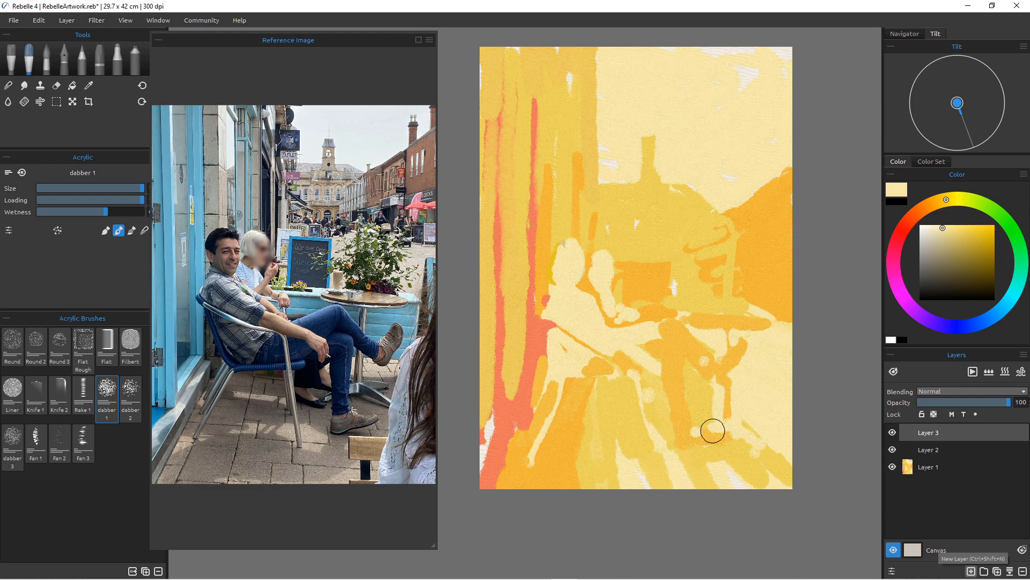
{"action": "key", "text": "shift+o"}
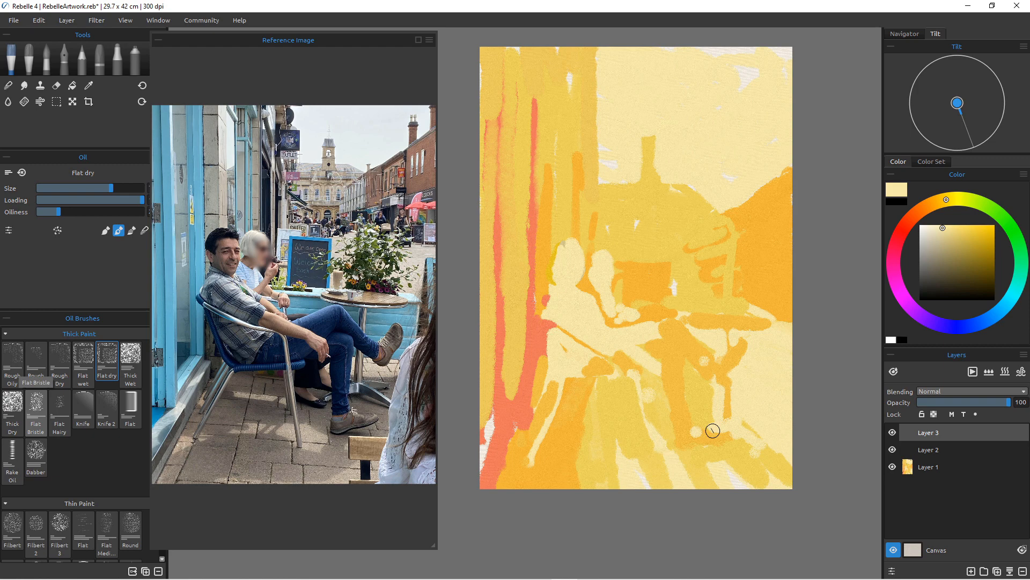
{"action": "left_click", "coordinate": [131, 409]}
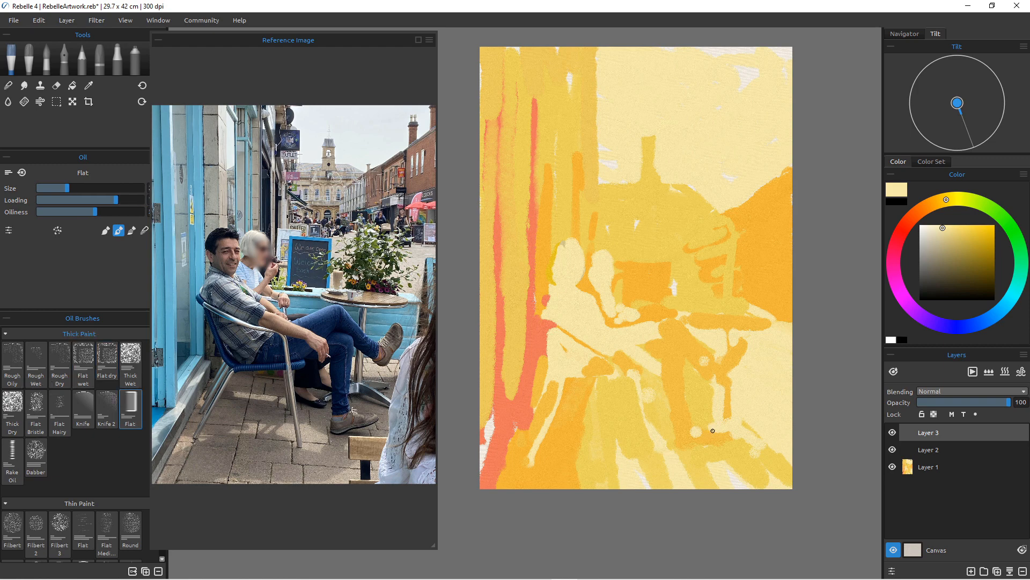
{"action": "left_click_drag", "start_coordinate": [116, 200], "coordinate": [125, 200]}
Mix a pale, slightly greyed cyan-blue for the sky.
{"action": "left_click_drag", "start_coordinate": [945, 244], "coordinate": [941, 243]}
{"action": "left_click_drag", "start_coordinate": [1018, 286], "coordinate": [992, 316]}
{"action": "left_click_drag", "start_coordinate": [941, 242], "coordinate": [929, 230]}
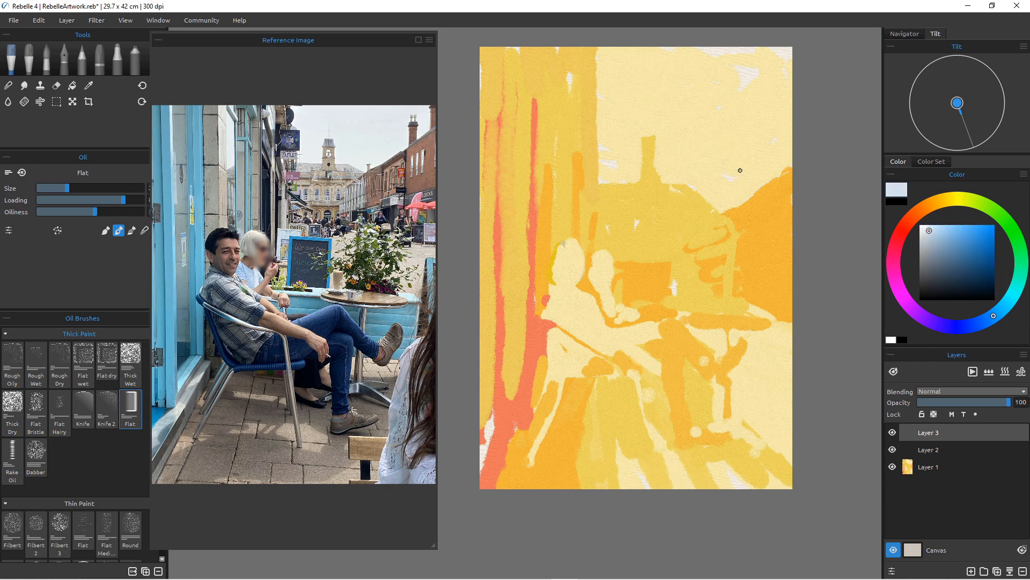
{"action": "left_click_drag", "start_coordinate": [993, 315], "coordinate": [1006, 304]}
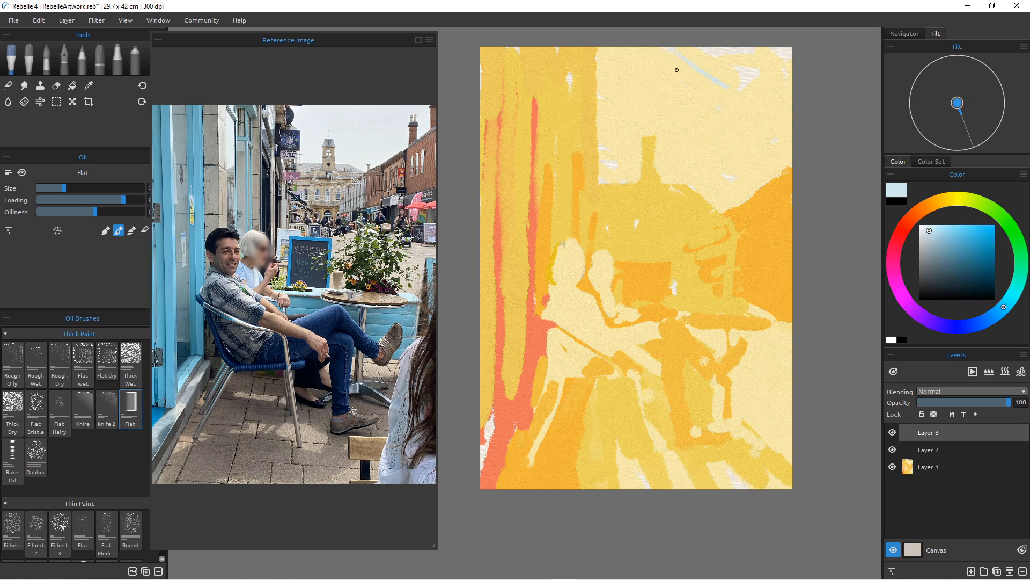
Enlarge the Flat brush to its maximum size and lay broad pale blue strokes across the upper sky.
{"action": "key", "text": "]"}
{"action": "key", "text": "]"}
{"action": "key", "text": "]"}
{"action": "key", "text": "]"}
{"action": "key", "text": "]"}
{"action": "key", "text": "]"}
{"action": "key", "text": "]"}
{"action": "key", "text": "]"}
{"action": "key", "text": "]"}
{"action": "key", "text": "]"}
{"action": "mouse_move", "coordinate": [669, 59]}
{"action": "left_mouse_down"}
{"action": "mouse_move", "coordinate": [736, 66]}
{"action": "mouse_move", "coordinate": [745, 53]}
{"action": "mouse_move", "coordinate": [738, 90]}
{"action": "left_mouse_up"}
{"action": "left_click_drag", "start_coordinate": [674, 80], "coordinate": [689, 103]}
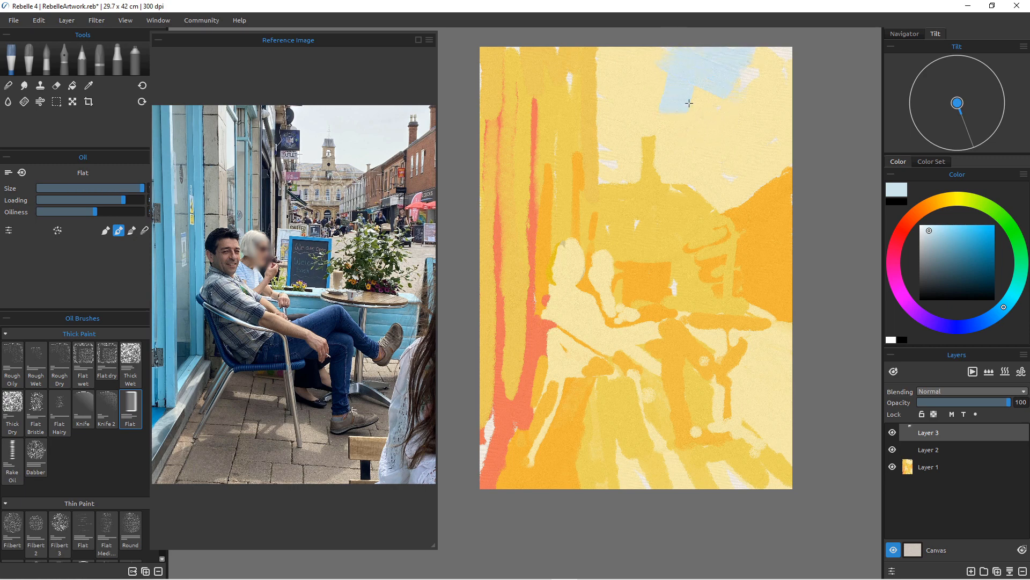
{"action": "mouse_move", "coordinate": [755, 58]}
{"action": "left_mouse_down"}
{"action": "mouse_move", "coordinate": [807, 93]}
{"action": "mouse_move", "coordinate": [788, 51]}
{"action": "left_mouse_up"}
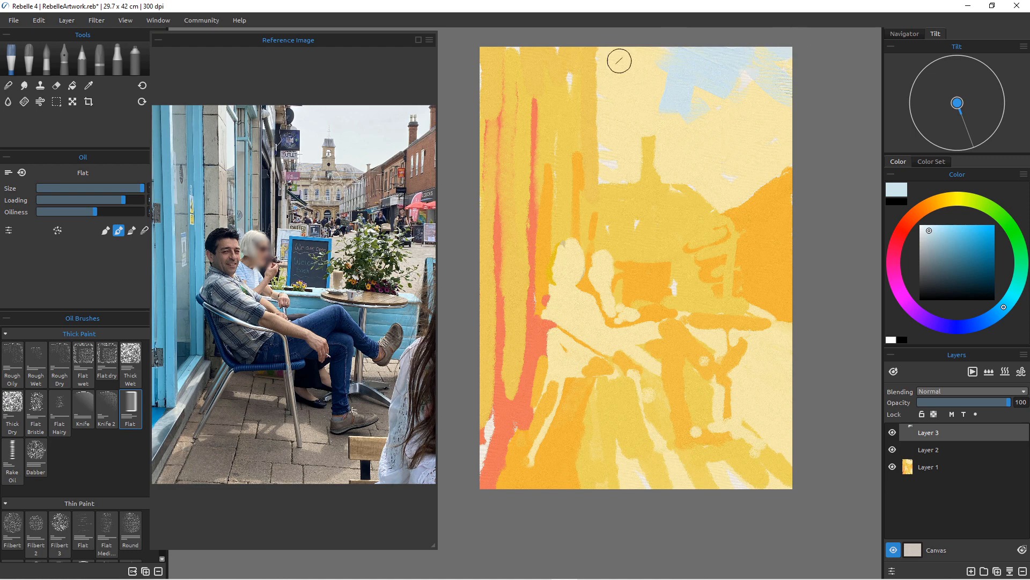
{"action": "mouse_move", "coordinate": [617, 56]}
{"action": "left_mouse_down"}
{"action": "mouse_move", "coordinate": [624, 91]}
{"action": "mouse_move", "coordinate": [637, 61]}
{"action": "mouse_move", "coordinate": [667, 69]}
{"action": "left_mouse_up"}
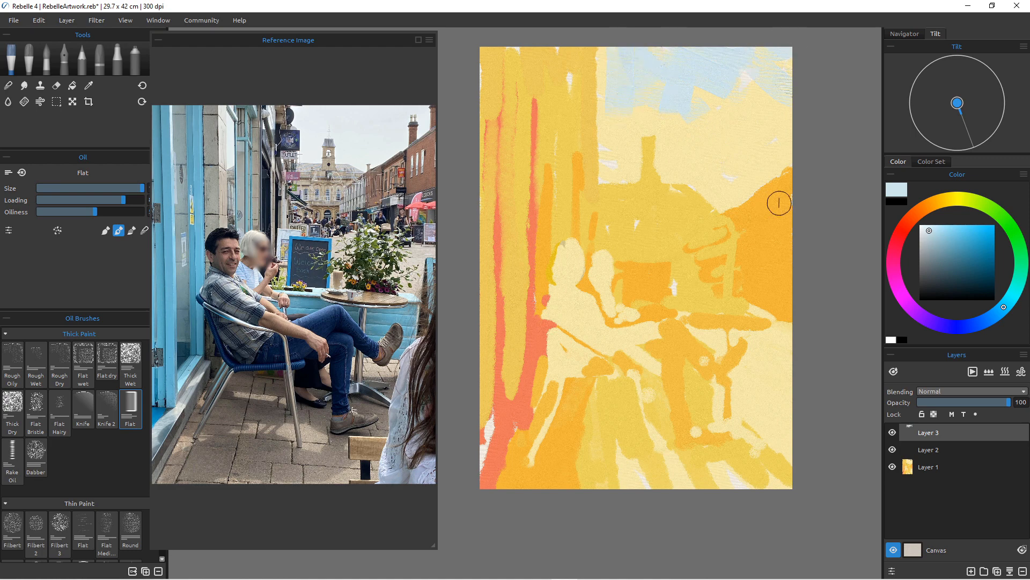
Fill the sky between the near building and the tower with pale blue down to the roofline, narrowing the tower's edge.
{"action": "mouse_move", "coordinate": [663, 121]}
{"action": "left_mouse_down"}
{"action": "mouse_move", "coordinate": [634, 111]}
{"action": "mouse_move", "coordinate": [620, 121]}
{"action": "mouse_move", "coordinate": [614, 100]}
{"action": "mouse_move", "coordinate": [616, 144]}
{"action": "mouse_move", "coordinate": [610, 105]}
{"action": "left_mouse_up"}
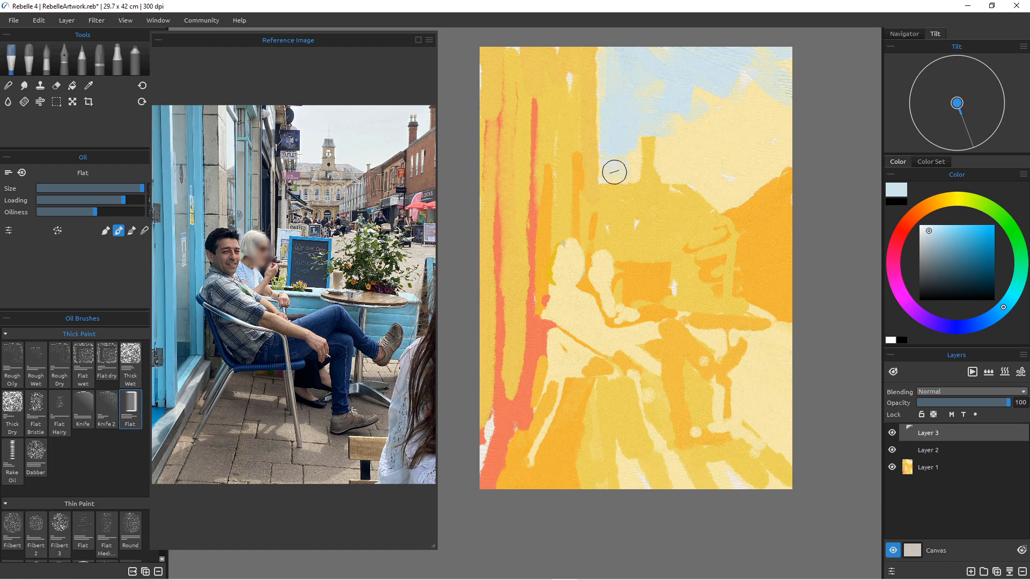
{"action": "scroll", "coordinate": [615, 172], "scroll_direction": "up", "scroll_amount": 6}
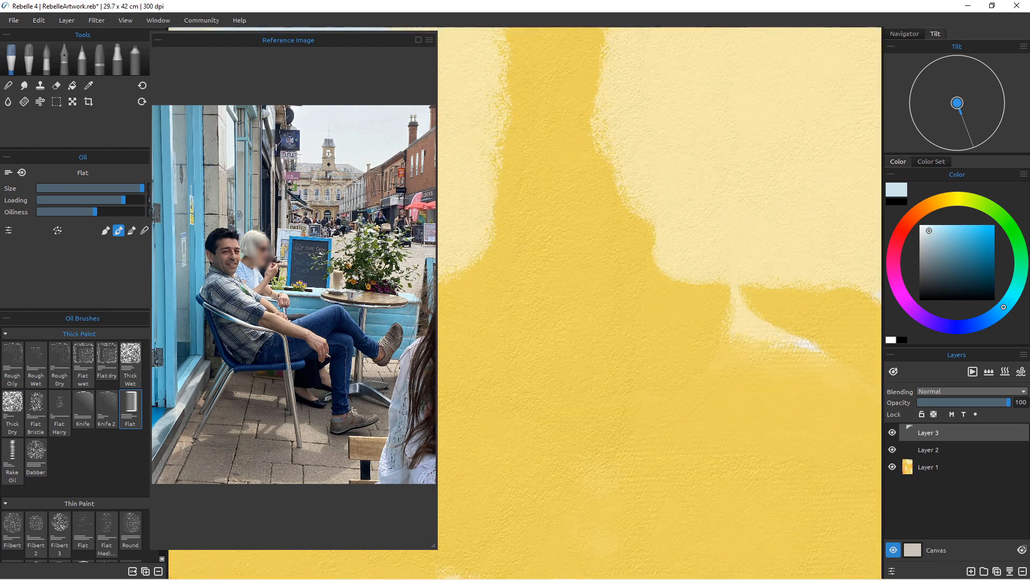
{"action": "scroll", "coordinate": [645, 372], "scroll_direction": "down", "scroll_amount": 8}
{"action": "scroll", "coordinate": [644, 372], "scroll_direction": "up", "scroll_amount": 4}
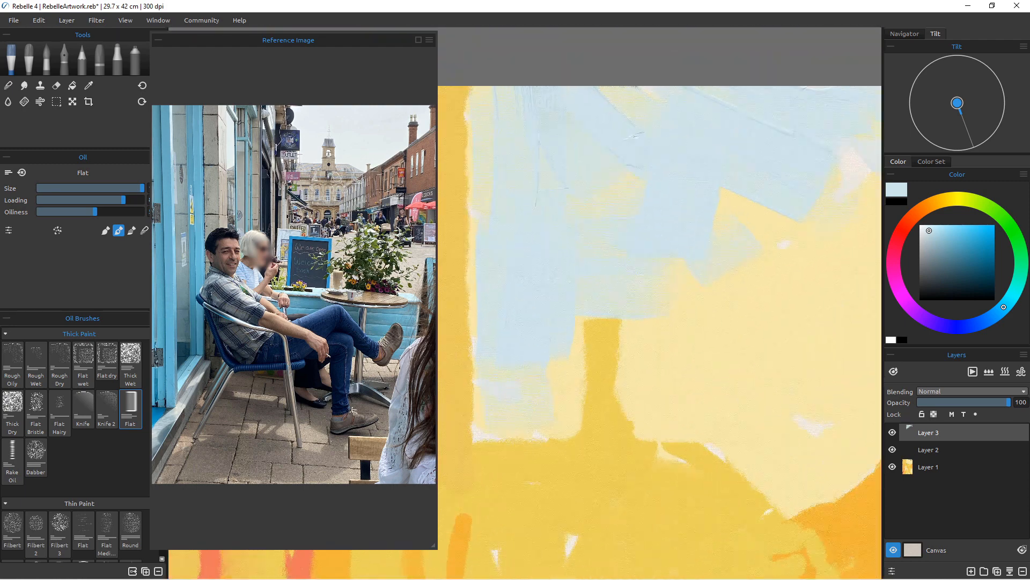
{"action": "scroll", "coordinate": [644, 372], "scroll_direction": "down", "scroll_amount": 2}
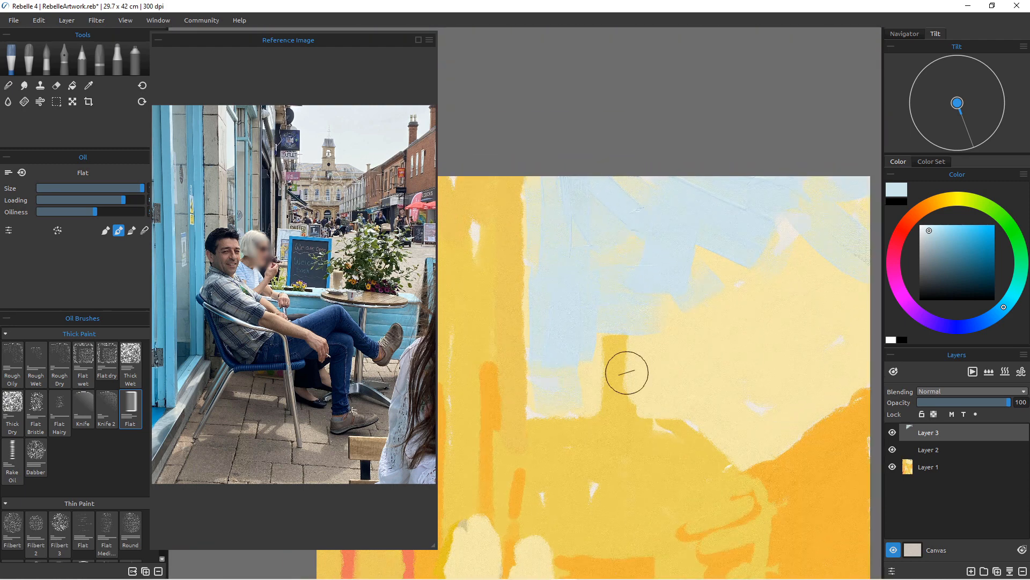
{"action": "mouse_move", "coordinate": [590, 326]}
{"action": "left_mouse_down"}
{"action": "mouse_move", "coordinate": [591, 386]}
{"action": "mouse_move", "coordinate": [588, 394]}
{"action": "mouse_move", "coordinate": [587, 360]}
{"action": "mouse_move", "coordinate": [583, 402]}
{"action": "mouse_move", "coordinate": [560, 408]}
{"action": "left_mouse_up"}
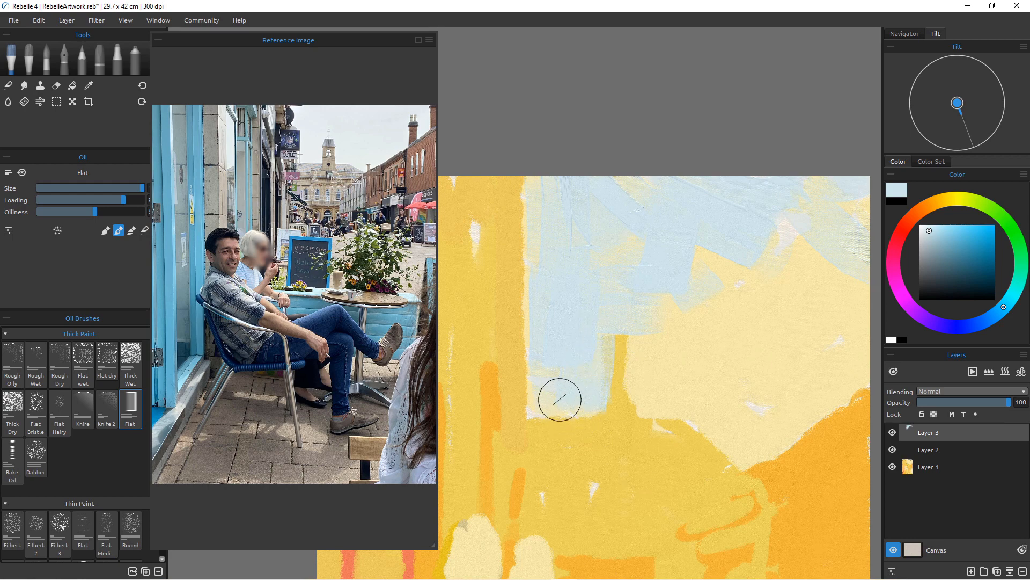
{"action": "mouse_move", "coordinate": [548, 345]}
{"action": "left_mouse_down"}
{"action": "mouse_move", "coordinate": [550, 406]}
{"action": "mouse_move", "coordinate": [529, 363]}
{"action": "left_mouse_up"}
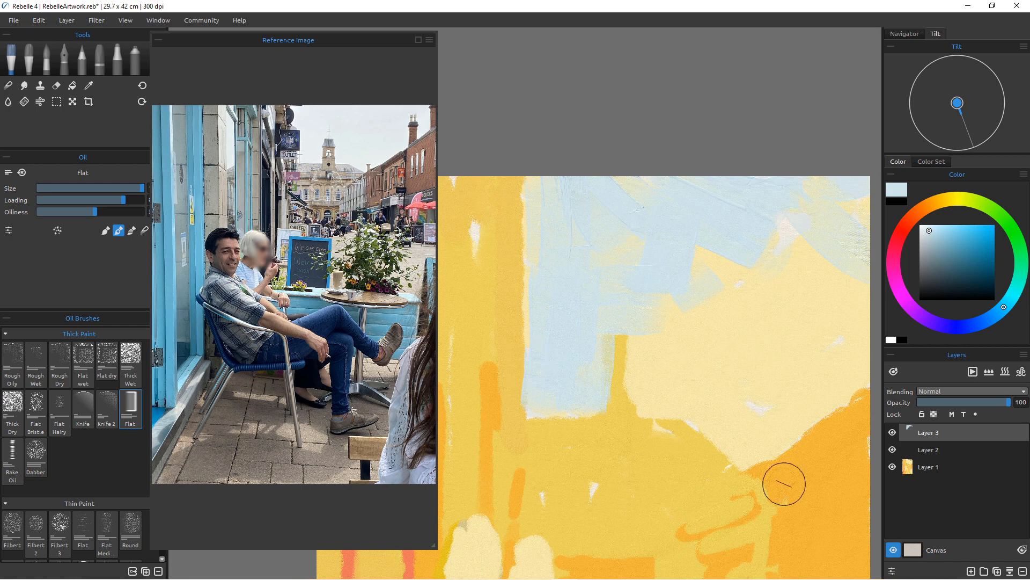
Cover the sky to the right of the tower in pale blue, cutting in along the distant roof and the orange building.
{"action": "left_click_drag", "start_coordinate": [656, 328], "coordinate": [659, 402]}
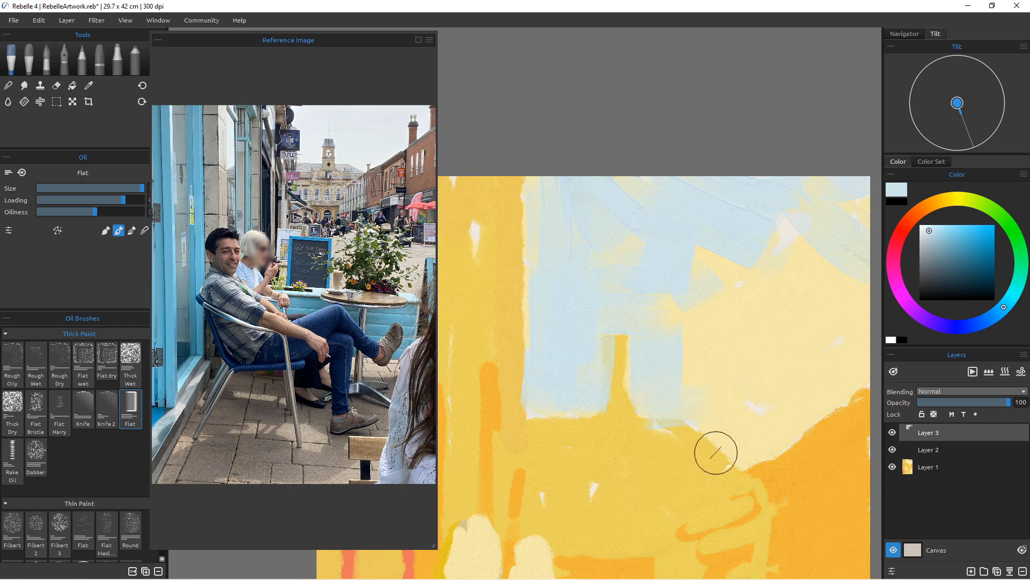
{"action": "mouse_move", "coordinate": [642, 410]}
{"action": "left_mouse_down"}
{"action": "mouse_move", "coordinate": [714, 412]}
{"action": "mouse_move", "coordinate": [764, 439]}
{"action": "mouse_move", "coordinate": [697, 431]}
{"action": "mouse_move", "coordinate": [702, 412]}
{"action": "mouse_move", "coordinate": [740, 437]}
{"action": "left_mouse_up"}
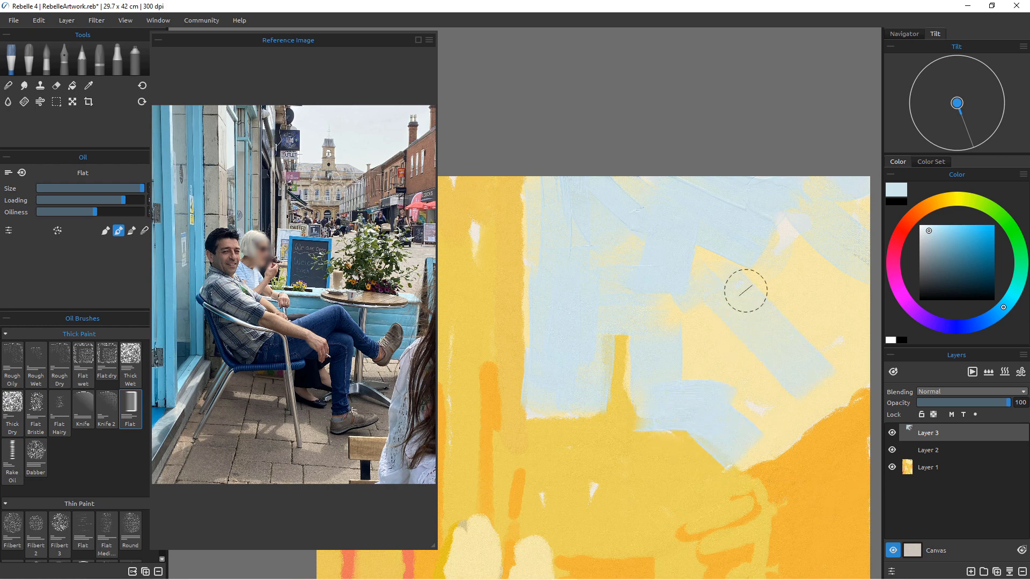
{"action": "mouse_move", "coordinate": [743, 287]}
{"action": "left_mouse_down"}
{"action": "mouse_move", "coordinate": [803, 301]}
{"action": "mouse_move", "coordinate": [825, 258]}
{"action": "mouse_move", "coordinate": [833, 287]}
{"action": "mouse_move", "coordinate": [821, 311]}
{"action": "left_mouse_up"}
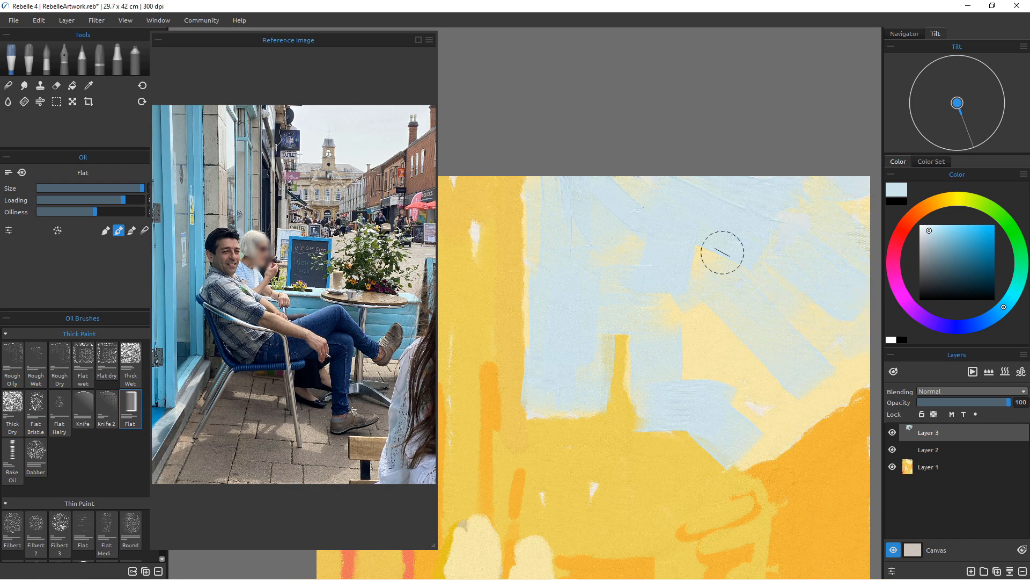
{"action": "left_click_drag", "start_coordinate": [708, 290], "coordinate": [704, 360]}
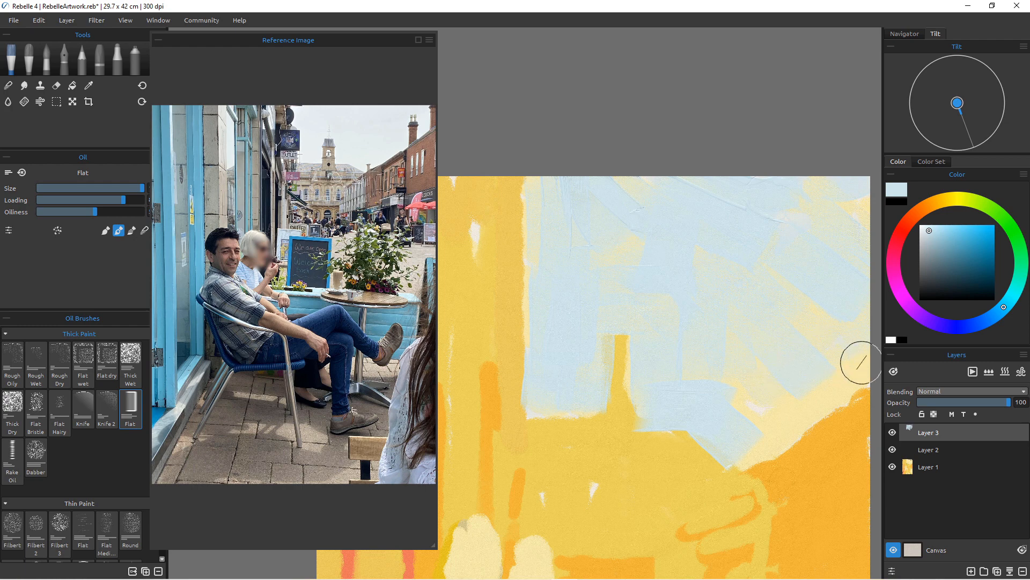
{"action": "left_click_drag", "start_coordinate": [855, 361], "coordinate": [766, 443]}
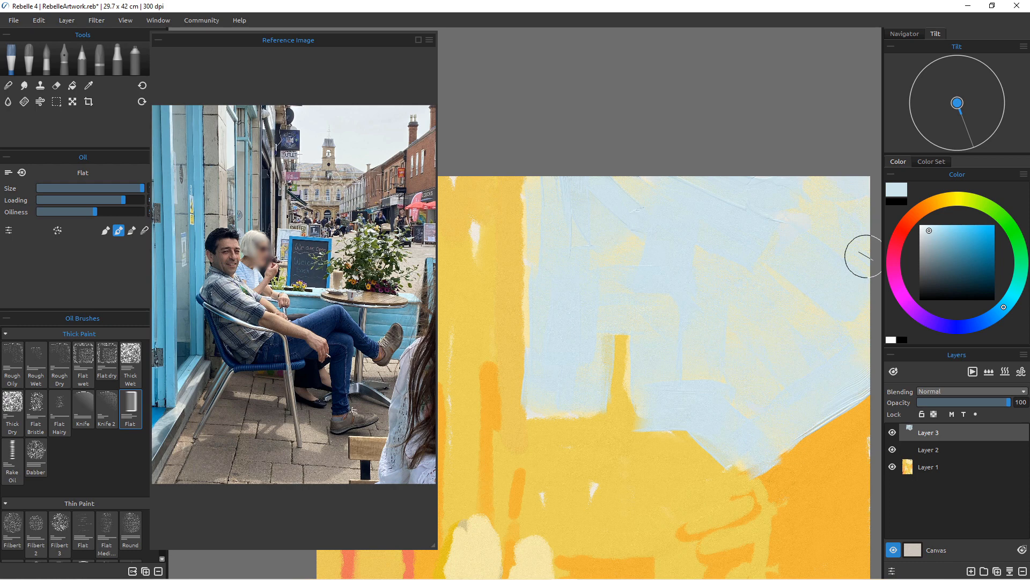
Switch to a pale cream and block in the light patch above the café table.
{"action": "scroll", "coordinate": [669, 347], "scroll_direction": "down", "scroll_amount": 8}
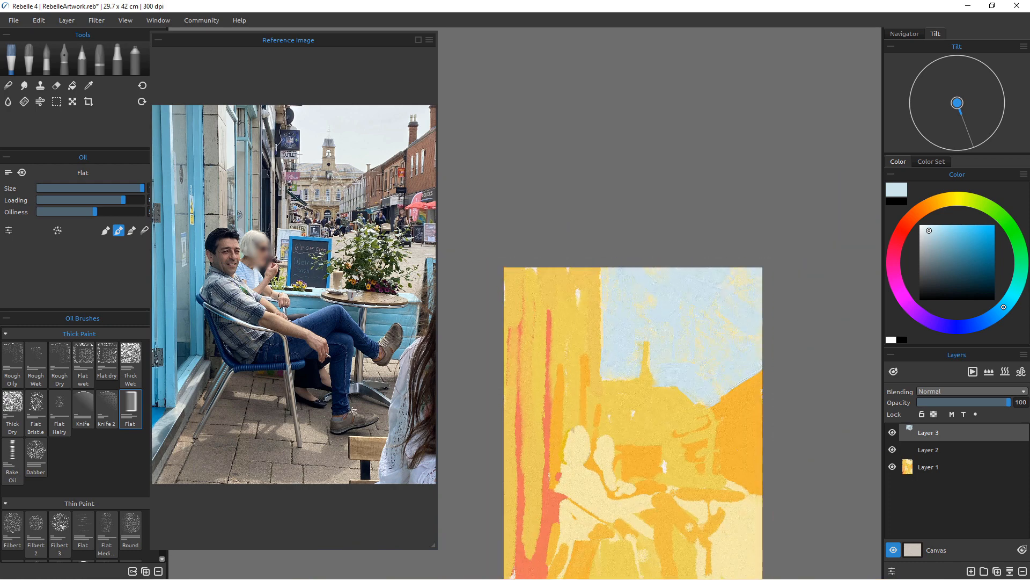
{"action": "left_click_drag", "start_coordinate": [669, 347], "coordinate": [655, 225]}
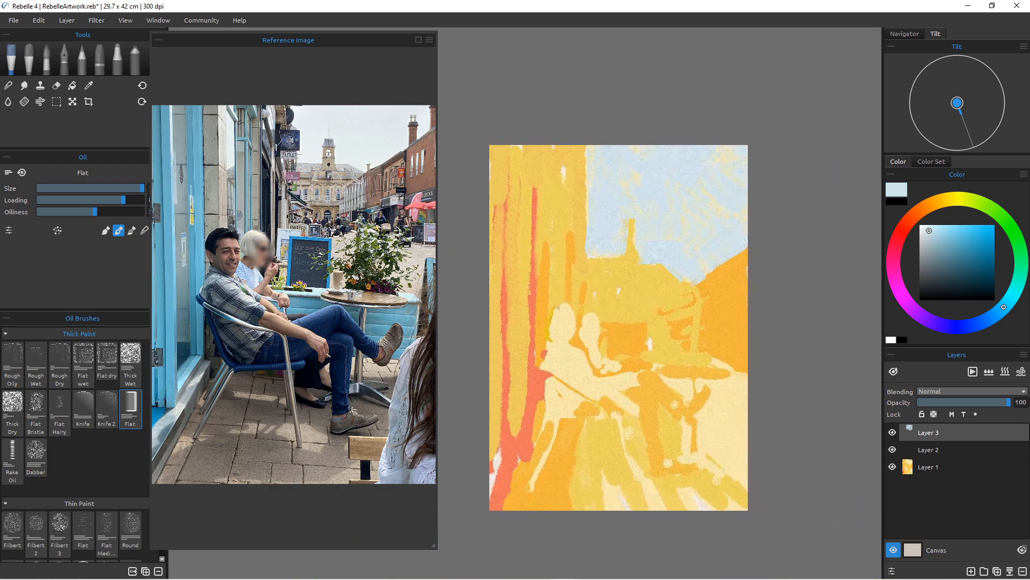
{"action": "left_click", "coordinate": [608, 258], "text": "alt"}
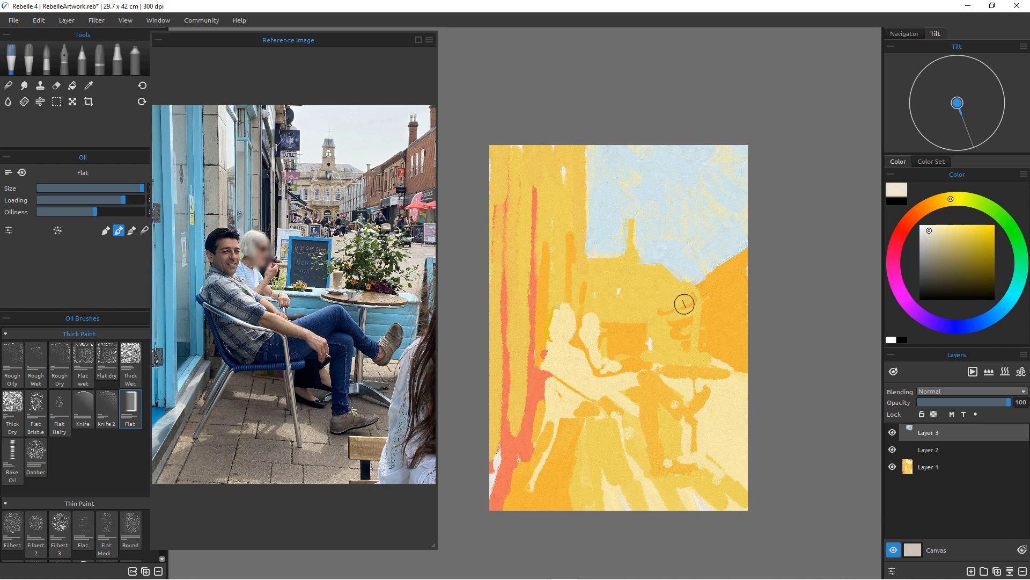
{"action": "left_click_drag", "start_coordinate": [689, 302], "coordinate": [674, 343]}
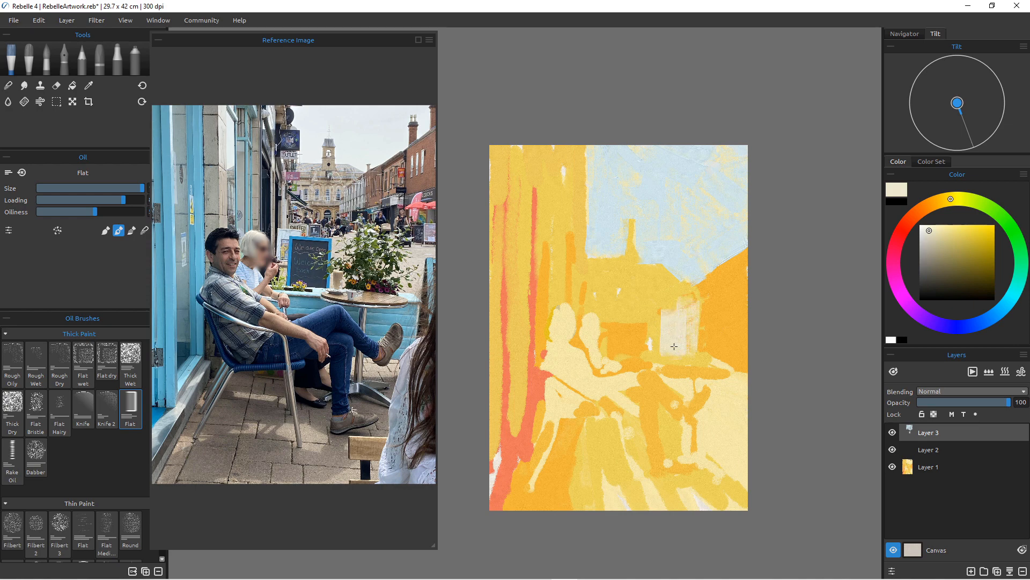
{"action": "mouse_move", "coordinate": [688, 307]}
{"action": "left_mouse_down"}
{"action": "mouse_move", "coordinate": [681, 298]}
{"action": "mouse_move", "coordinate": [669, 309]}
{"action": "mouse_move", "coordinate": [658, 350]}
{"action": "left_mouse_up"}
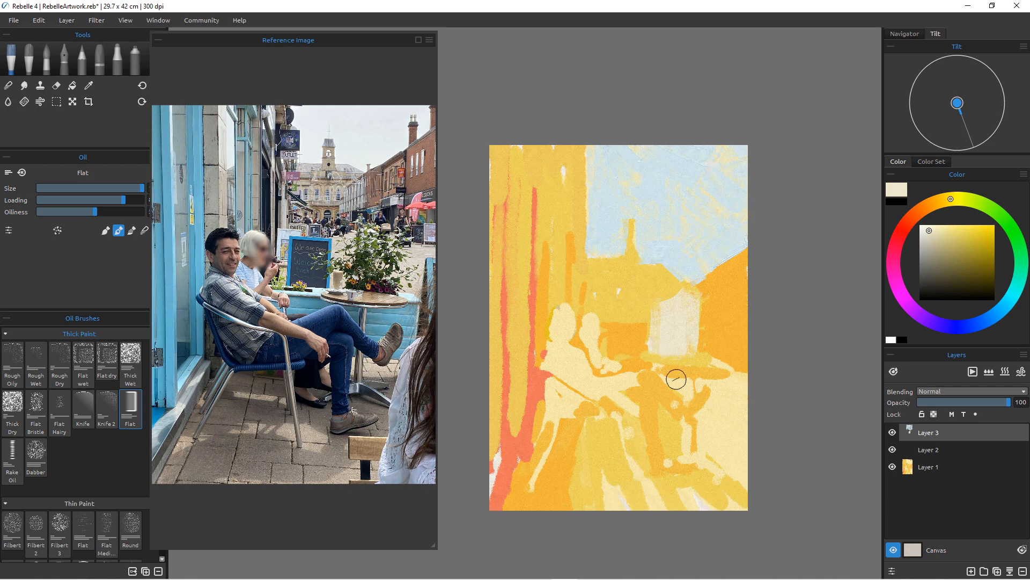
Paint the shadowed patch between the second figure and the cream area with tan, orange and muted grey-brown.
{"action": "left_click", "coordinate": [935, 203]}
{"action": "left_click", "coordinate": [941, 239]}
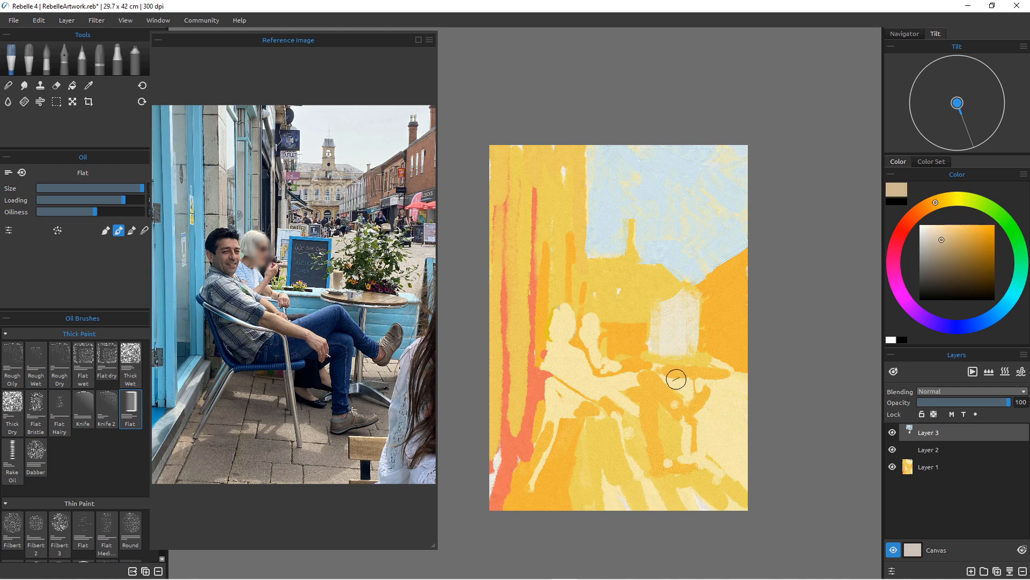
{"action": "mouse_move", "coordinate": [633, 336]}
{"action": "left_mouse_down"}
{"action": "mouse_move", "coordinate": [637, 314]}
{"action": "mouse_move", "coordinate": [626, 327]}
{"action": "mouse_move", "coordinate": [632, 353]}
{"action": "left_mouse_up"}
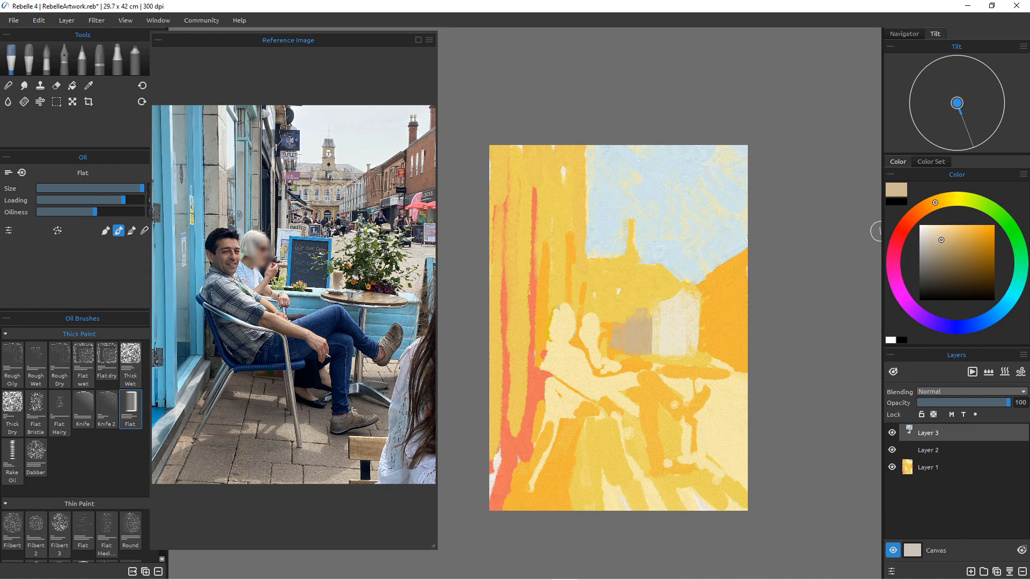
{"action": "left_click", "coordinate": [967, 228]}
{"action": "mouse_move", "coordinate": [640, 329]}
{"action": "left_mouse_down"}
{"action": "mouse_move", "coordinate": [632, 350]}
{"action": "mouse_move", "coordinate": [618, 342]}
{"action": "left_mouse_up"}
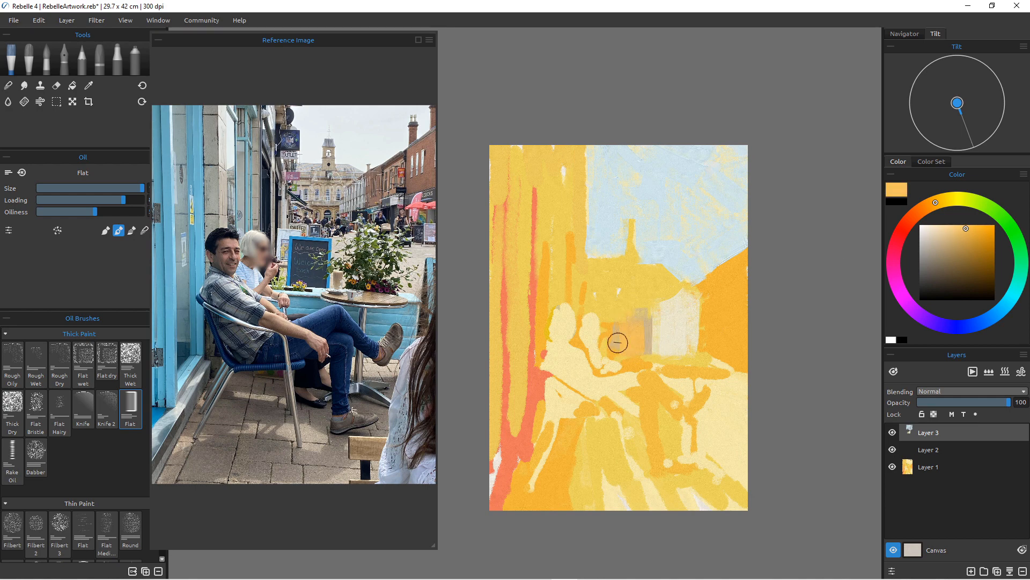
{"action": "left_click", "coordinate": [936, 255]}
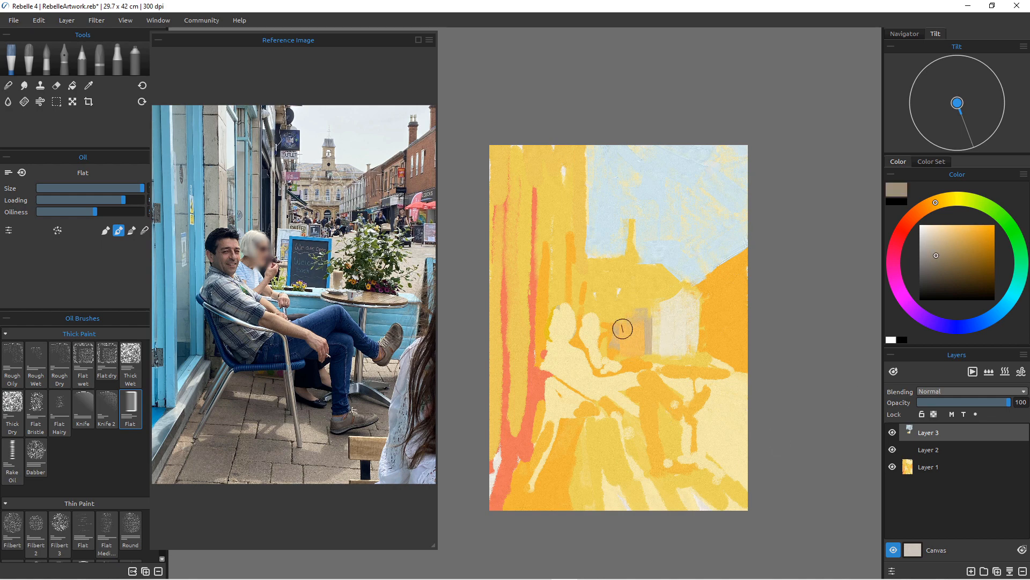
{"action": "mouse_move", "coordinate": [641, 324]}
{"action": "left_mouse_down"}
{"action": "mouse_move", "coordinate": [619, 324]}
{"action": "mouse_move", "coordinate": [623, 356]}
{"action": "mouse_move", "coordinate": [624, 308]}
{"action": "mouse_move", "coordinate": [635, 328]}
{"action": "left_mouse_up"}
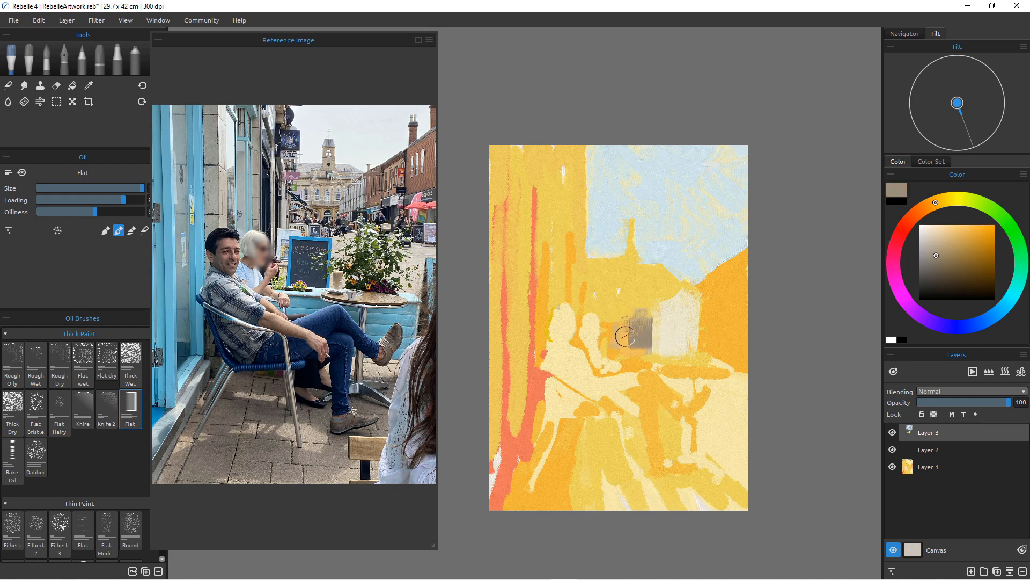
Sample the pale cream beside the shadowed patch and paint it across the distant building's facade below the roof.
{"action": "key", "text": "alt"}
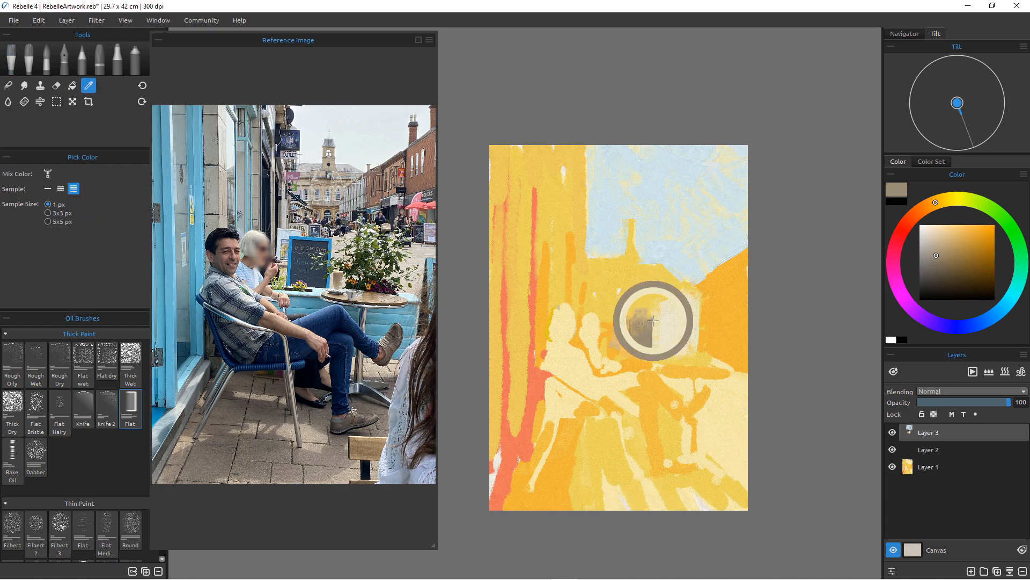
{"action": "left_click", "coordinate": [655, 327], "text": "alt"}
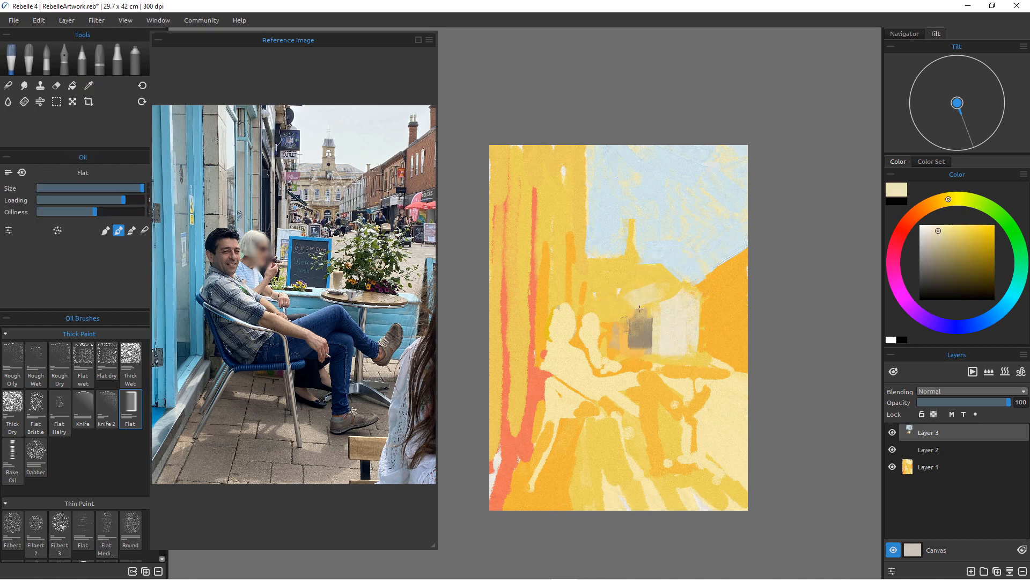
{"action": "mouse_move", "coordinate": [666, 293]}
{"action": "left_mouse_down"}
{"action": "mouse_move", "coordinate": [631, 308]}
{"action": "mouse_move", "coordinate": [648, 310]}
{"action": "mouse_move", "coordinate": [607, 310]}
{"action": "left_mouse_up"}
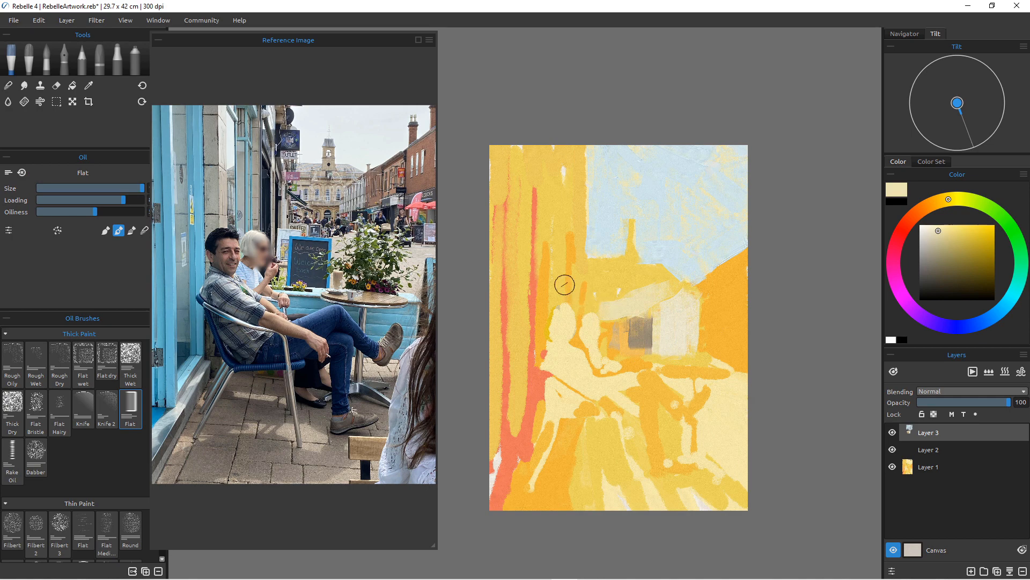
{"action": "left_click_drag", "start_coordinate": [663, 286], "coordinate": [596, 284]}
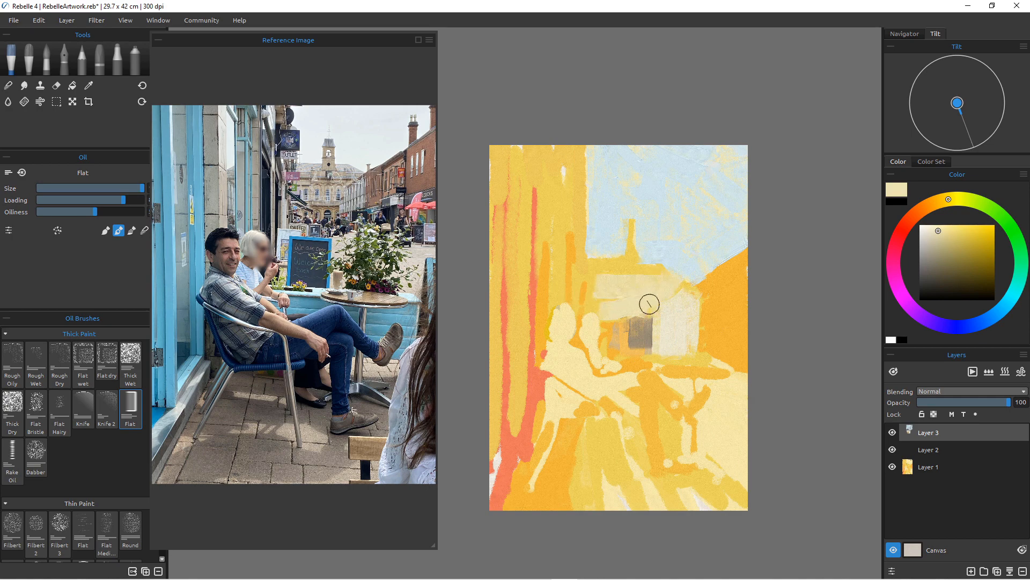
Extend cream across the distant facade to the orange building and soften the grey-brown shadow patch with a warmer pale yellow.
{"action": "mouse_move", "coordinate": [602, 276]}
{"action": "left_mouse_down"}
{"action": "mouse_move", "coordinate": [603, 310]}
{"action": "mouse_move", "coordinate": [649, 310]}
{"action": "mouse_move", "coordinate": [627, 310]}
{"action": "mouse_move", "coordinate": [640, 337]}
{"action": "left_mouse_up"}
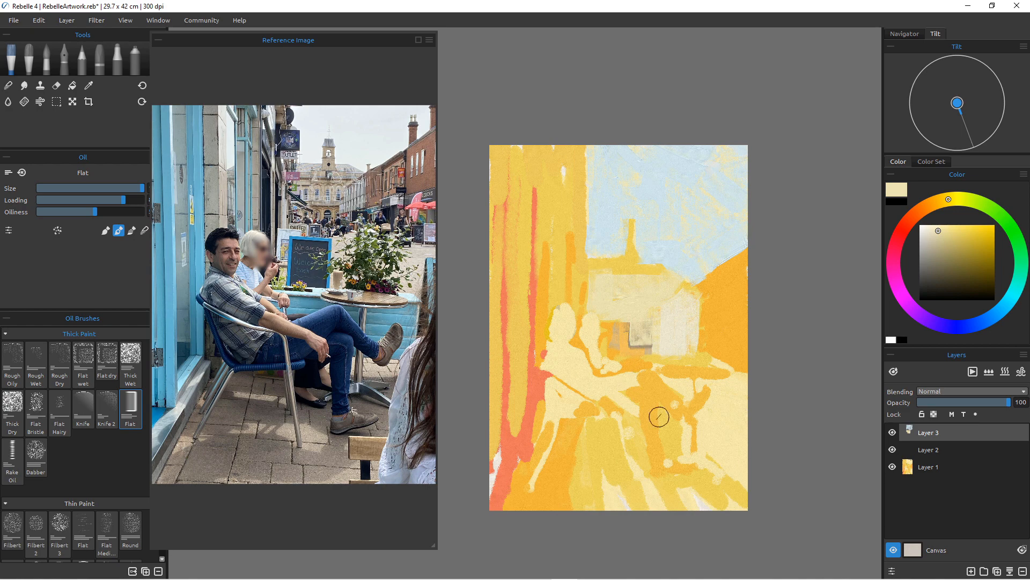
{"action": "left_click", "coordinate": [940, 200]}
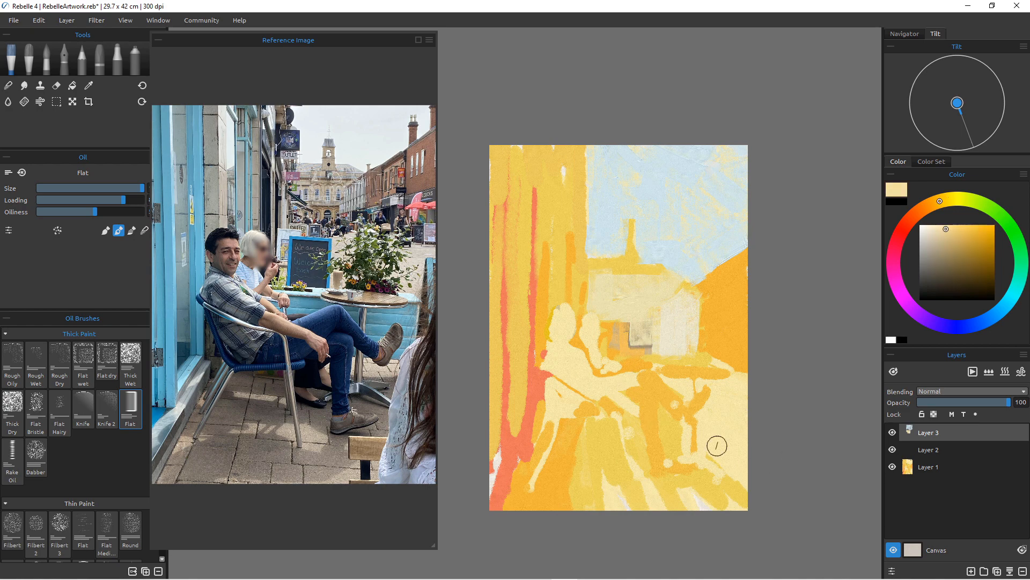
{"action": "mouse_move", "coordinate": [646, 324]}
{"action": "left_mouse_down"}
{"action": "mouse_move", "coordinate": [670, 395]}
{"action": "mouse_move", "coordinate": [613, 348]}
{"action": "mouse_move", "coordinate": [617, 322]}
{"action": "mouse_move", "coordinate": [618, 351]}
{"action": "left_mouse_up"}
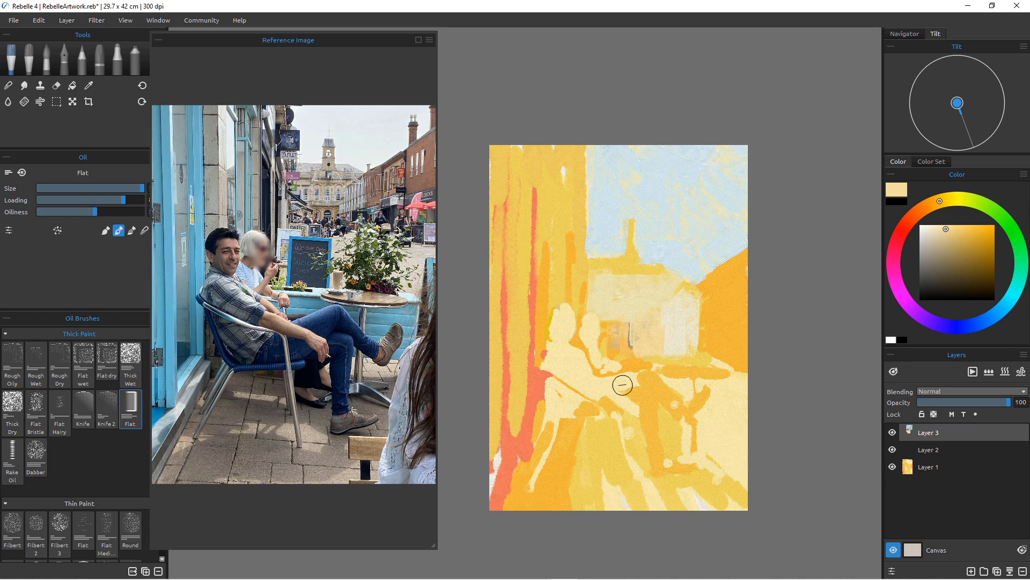
{"action": "left_click", "coordinate": [623, 291], "text": "alt"}
{"action": "left_click_drag", "start_coordinate": [685, 292], "coordinate": [689, 289]}
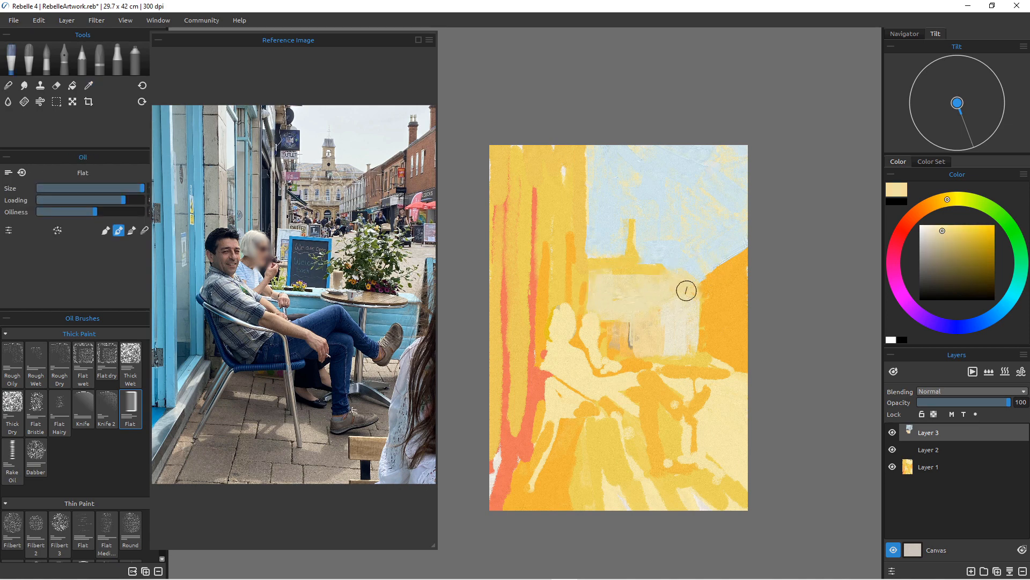
With a pale blue and a slightly smaller Flat brush, paint the distant building's roof as a band on both sides of the tower.
{"action": "right_click", "coordinate": [659, 241]}
{"action": "left_click", "coordinate": [753, 133]}
{"action": "left_click", "coordinate": [991, 316]}
{"action": "left_click", "coordinate": [934, 233]}
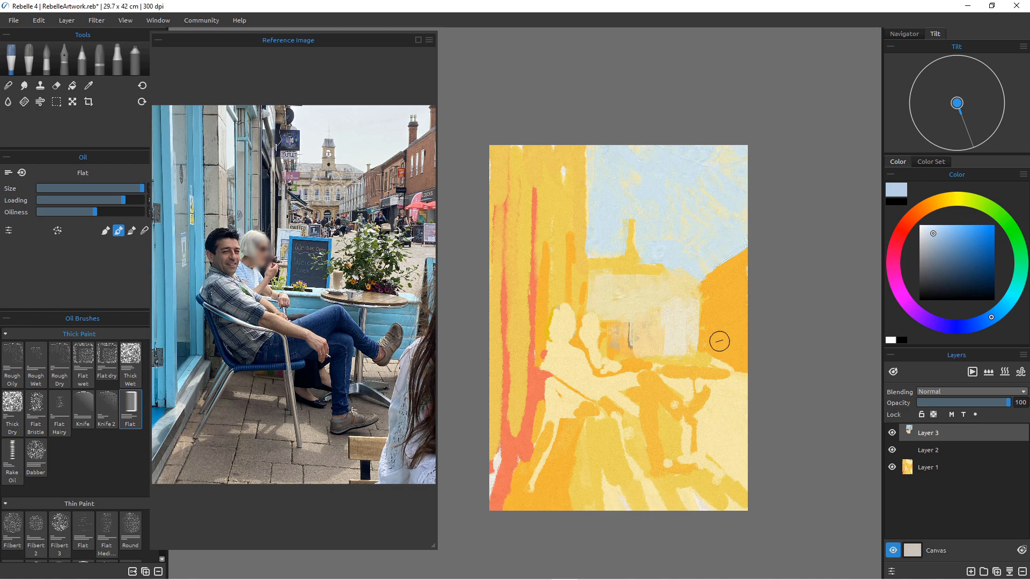
{"action": "key", "text": "bracketleft"}
{"action": "key", "text": "bracketleft"}
{"action": "key", "text": "bracketleft"}
{"action": "key", "text": "bracketleft"}
{"action": "key", "text": "bracketleft"}
{"action": "key", "text": "bracketleft"}
{"action": "key", "text": "bracketleft"}
{"action": "key", "text": "bracketleft"}
{"action": "key", "text": "bracketleft"}
{"action": "key", "text": "bracketleft"}
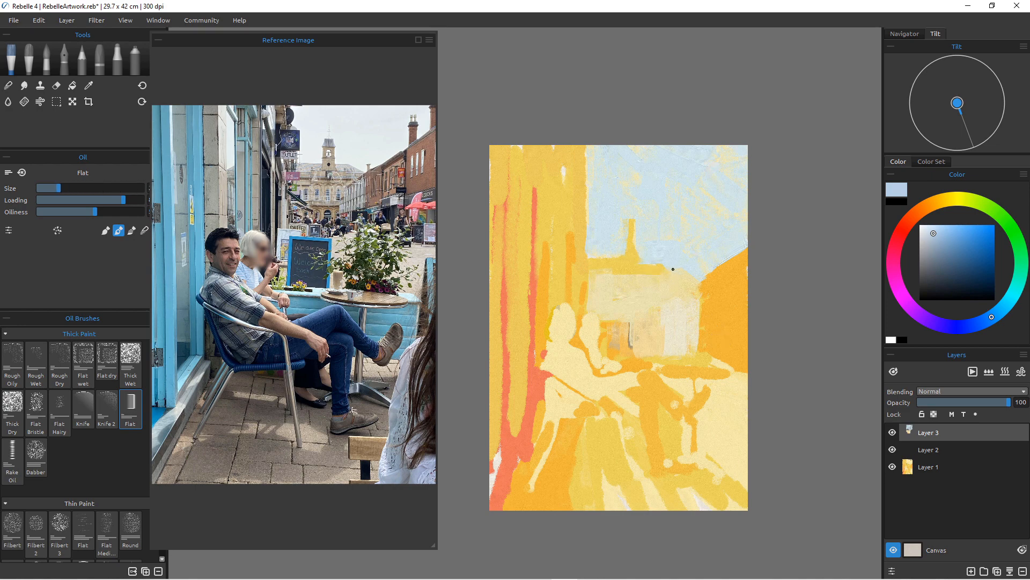
{"action": "key", "text": "bracketright"}
{"action": "key", "text": "bracketright"}
{"action": "key", "text": "bracketright"}
{"action": "key", "text": "bracketright"}
{"action": "key", "text": "bracketright"}
{"action": "key", "text": "bracketright"}
{"action": "key", "text": "bracketright"}
{"action": "key", "text": "bracketright"}
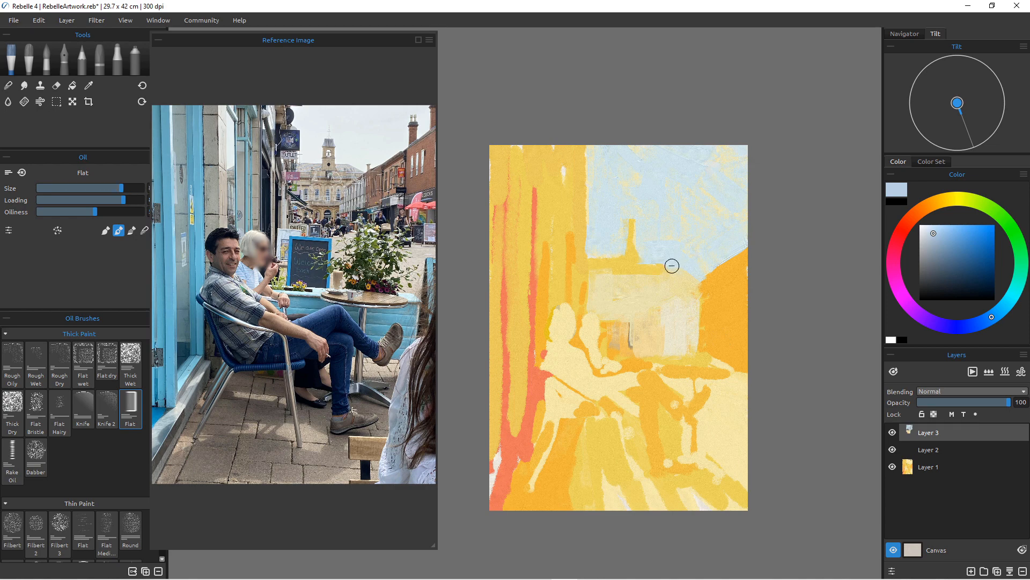
{"action": "scroll", "coordinate": [658, 289], "scroll_direction": "up", "scroll_amount": 6}
{"action": "scroll", "coordinate": [658, 289], "scroll_direction": "down", "scroll_amount": 3}
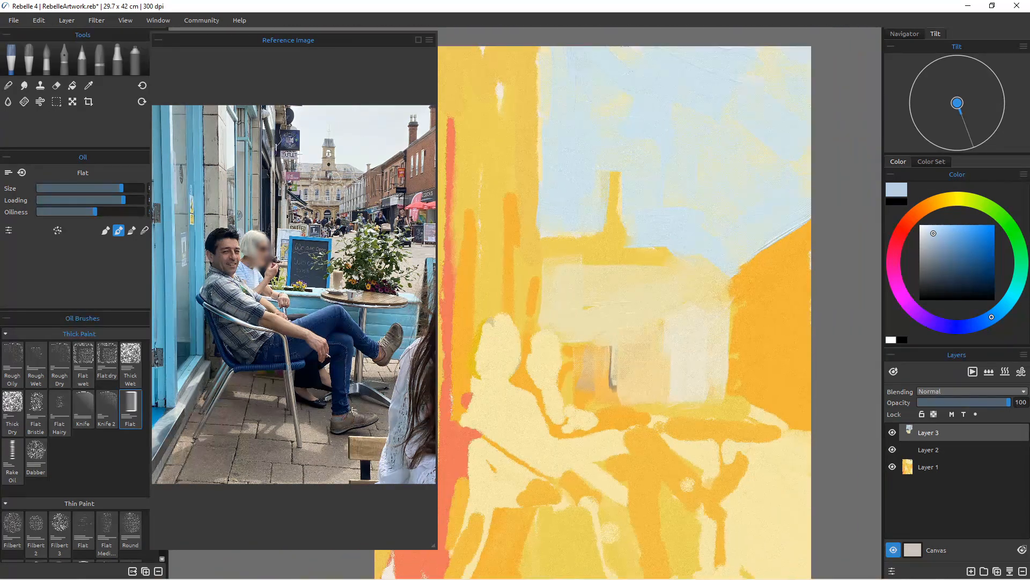
{"action": "scroll", "coordinate": [658, 289], "scroll_direction": "up", "scroll_amount": 3}
{"action": "left_click_drag", "start_coordinate": [690, 223], "coordinate": [722, 232]}
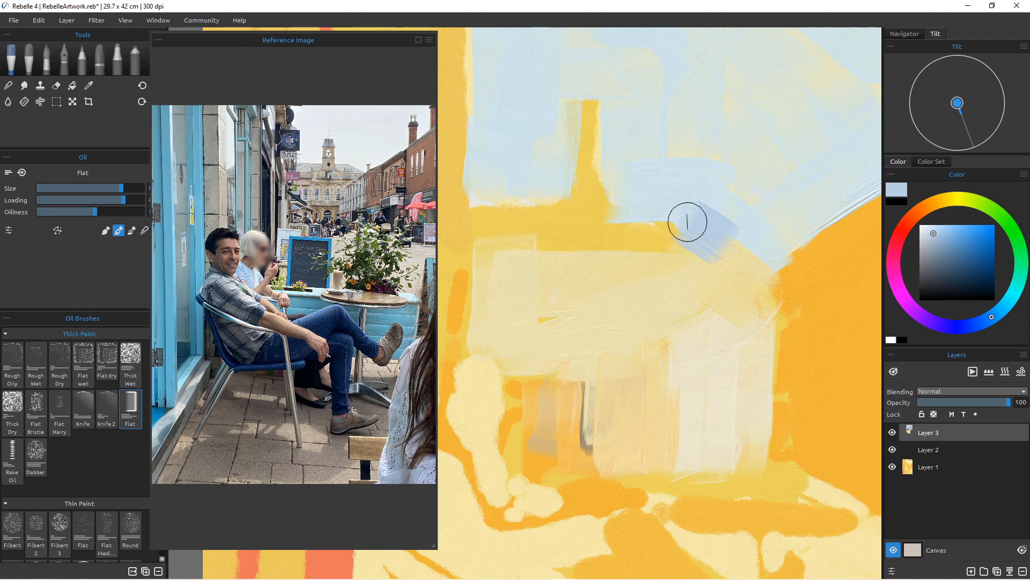
{"action": "left_click_drag", "start_coordinate": [690, 214], "coordinate": [646, 215]}
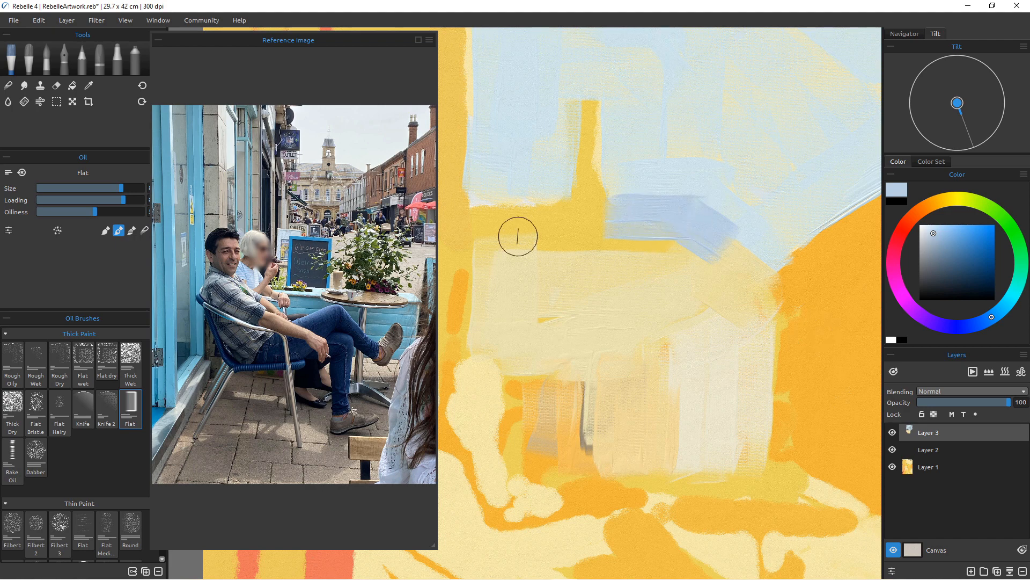
{"action": "left_click_drag", "start_coordinate": [552, 214], "coordinate": [472, 212]}
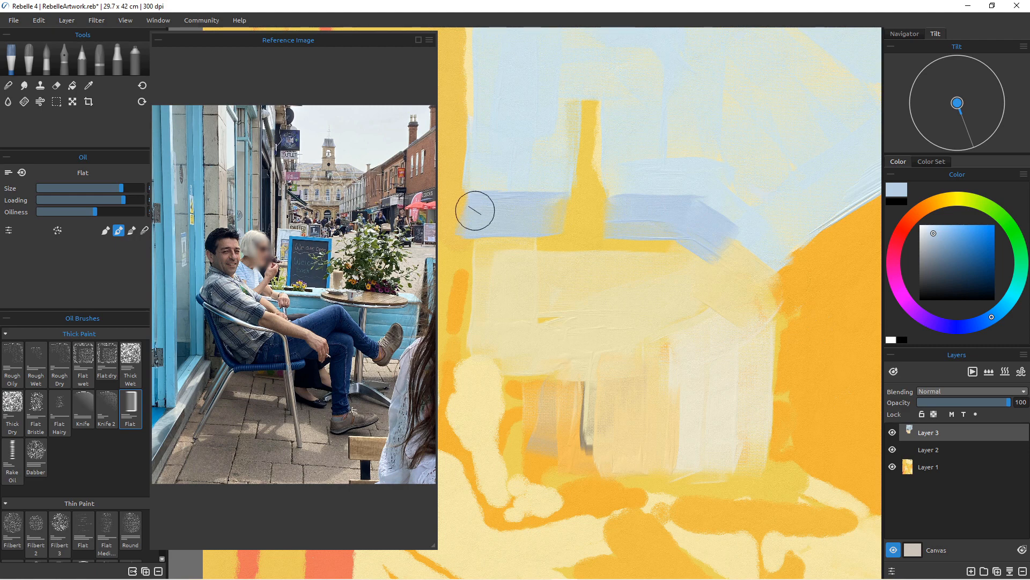
Extend the blue roof's sloping end toward the orange building and trim its lower edge with cream sampled from the facade.
{"action": "mouse_move", "coordinate": [727, 232]}
{"action": "left_mouse_down"}
{"action": "mouse_move", "coordinate": [750, 254]}
{"action": "mouse_move", "coordinate": [732, 222]}
{"action": "mouse_move", "coordinate": [715, 235]}
{"action": "mouse_move", "coordinate": [750, 256]}
{"action": "mouse_move", "coordinate": [712, 229]}
{"action": "left_mouse_up"}
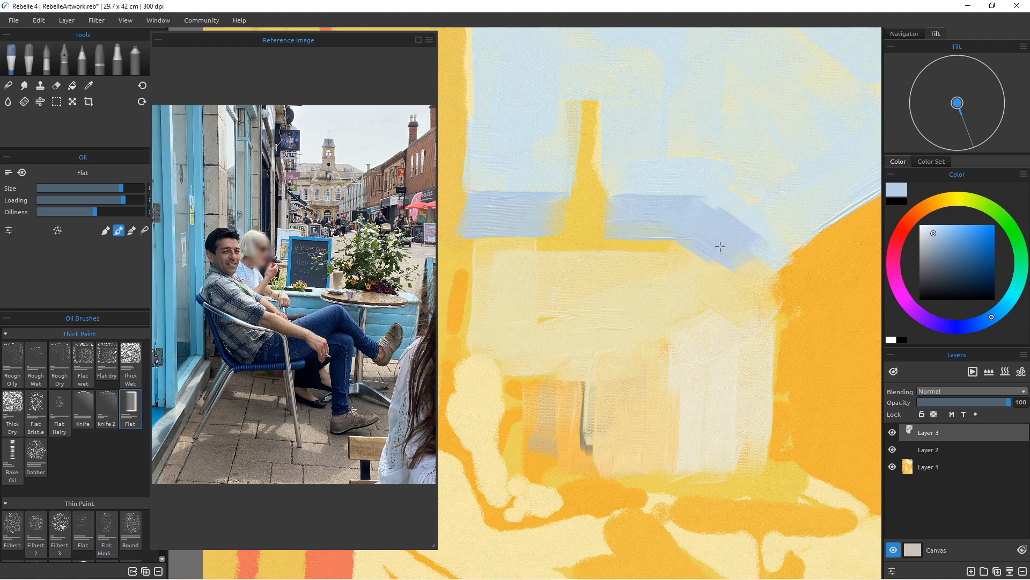
{"action": "left_click_drag", "start_coordinate": [719, 248], "coordinate": [634, 240]}
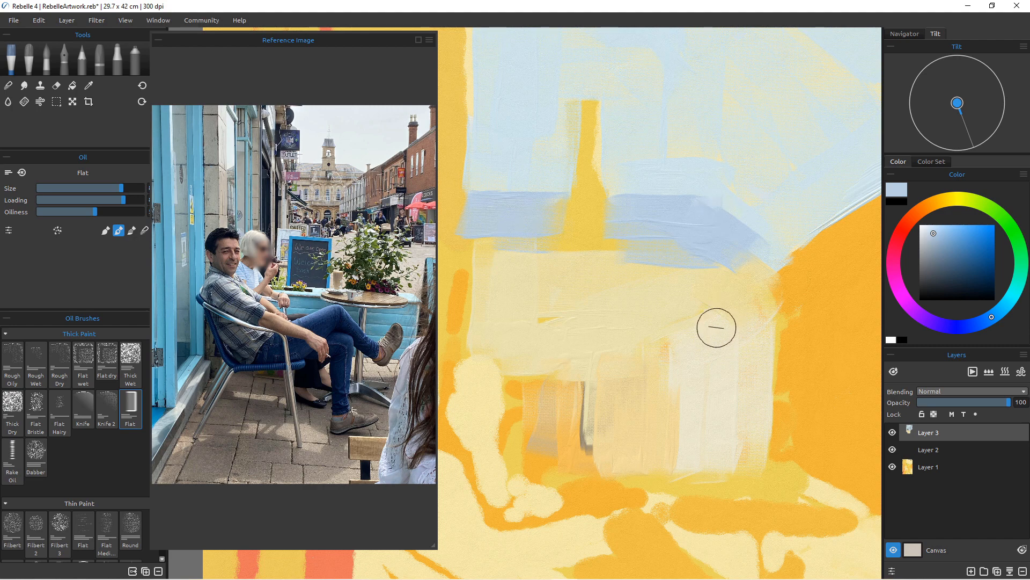
{"action": "key", "text": "i"}
{"action": "left_click", "coordinate": [684, 315]}
{"action": "key", "text": "b"}
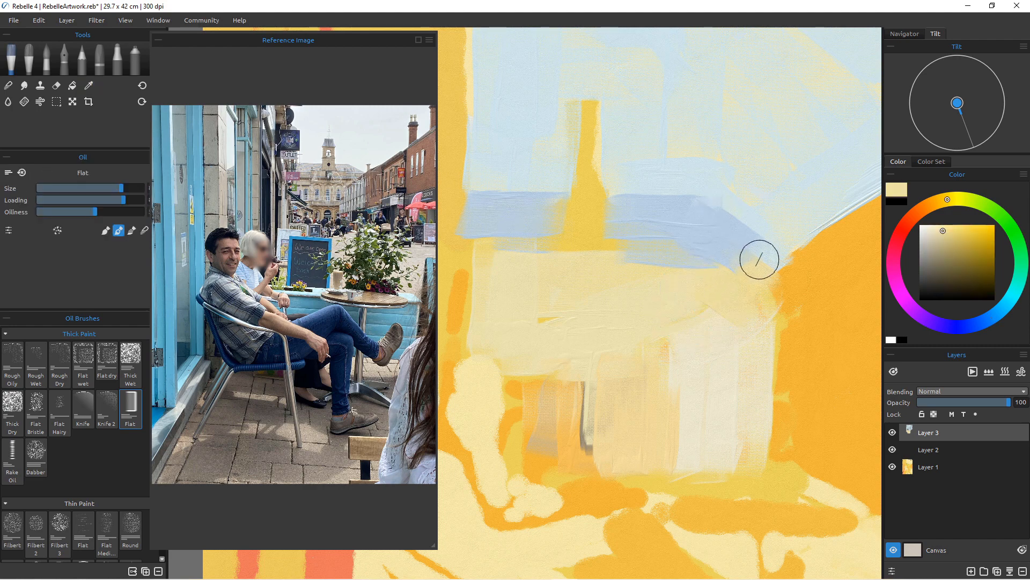
{"action": "left_click_drag", "start_coordinate": [759, 257], "coordinate": [665, 242]}
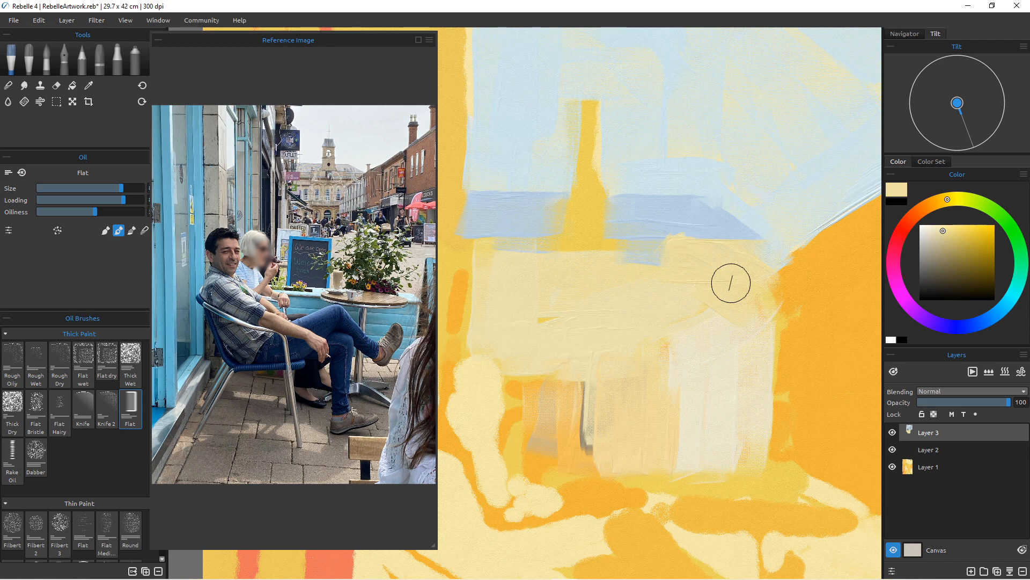
Mix a soft muted orange and block in the brick building's upper wall, following its sloping roofline and vertical edge.
{"action": "left_click", "coordinate": [925, 207]}
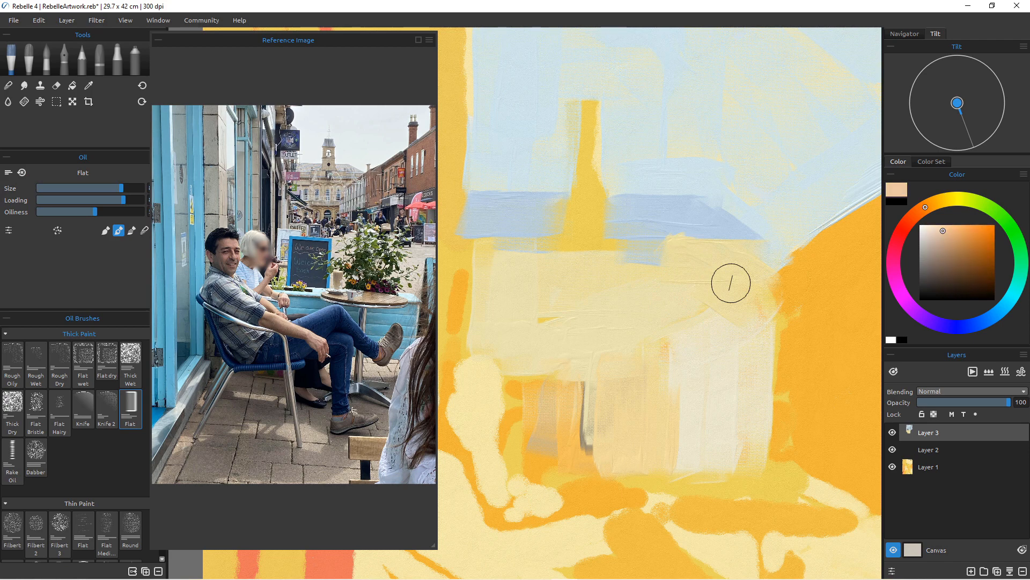
{"action": "left_click", "coordinate": [954, 235]}
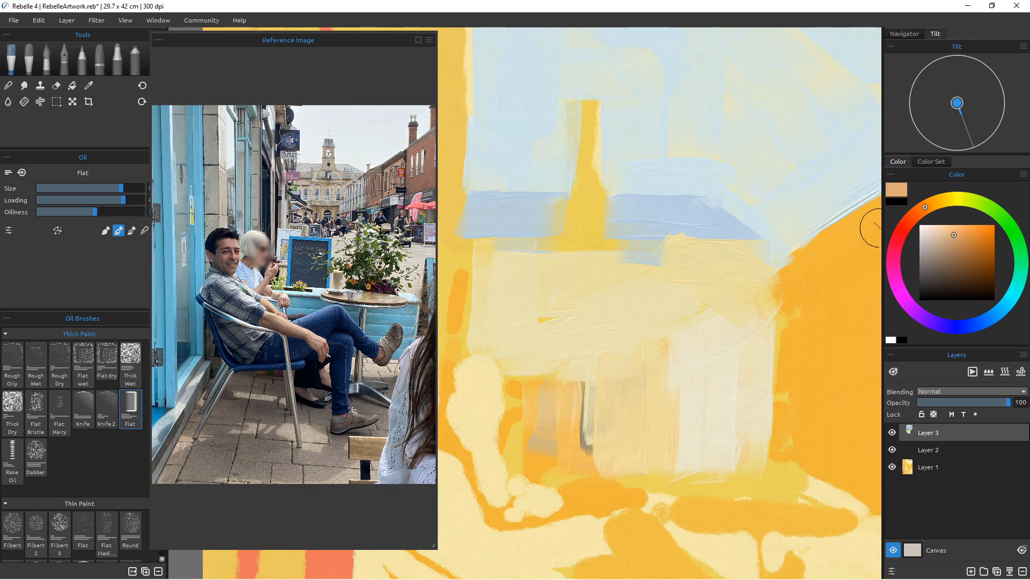
{"action": "mouse_move", "coordinate": [865, 218]}
{"action": "left_mouse_down"}
{"action": "mouse_move", "coordinate": [822, 269]}
{"action": "mouse_move", "coordinate": [786, 285]}
{"action": "mouse_move", "coordinate": [775, 379]}
{"action": "left_mouse_up"}
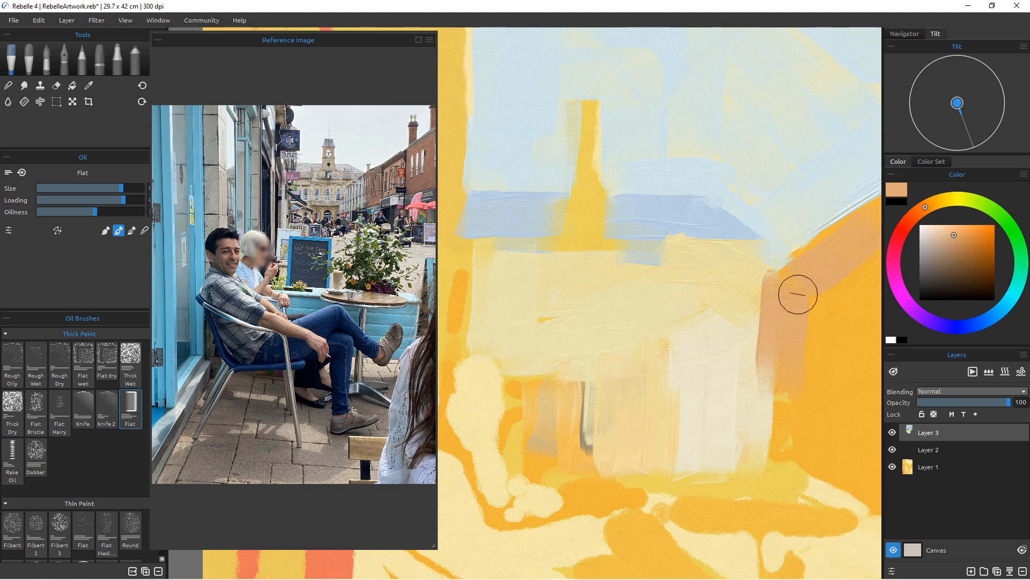
{"action": "mouse_move", "coordinate": [802, 296]}
{"action": "left_mouse_down"}
{"action": "mouse_move", "coordinate": [813, 450]}
{"action": "mouse_move", "coordinate": [839, 486]}
{"action": "mouse_move", "coordinate": [781, 388]}
{"action": "mouse_move", "coordinate": [782, 275]}
{"action": "mouse_move", "coordinate": [792, 379]}
{"action": "mouse_move", "coordinate": [793, 308]}
{"action": "mouse_move", "coordinate": [806, 383]}
{"action": "left_mouse_up"}
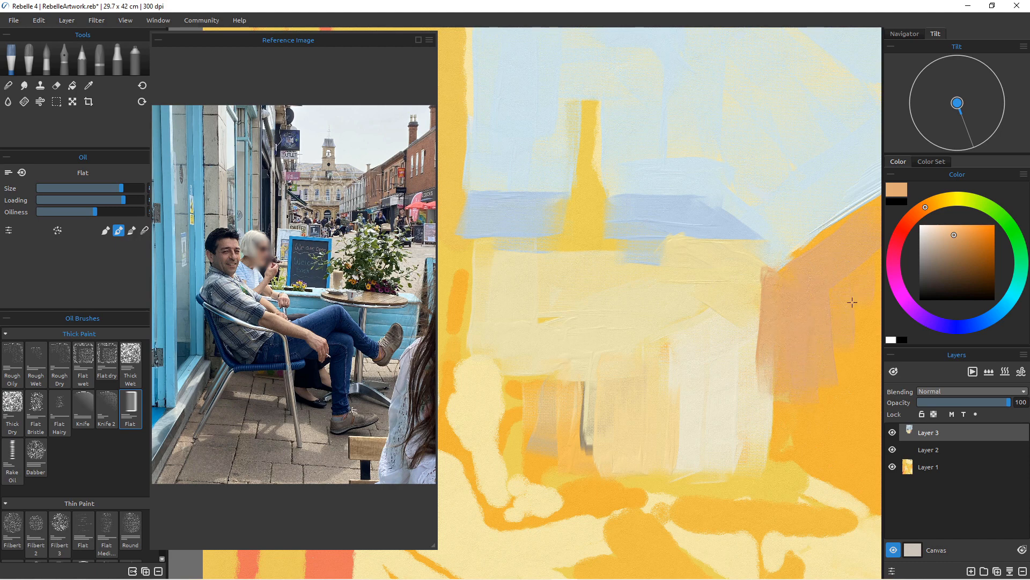
{"action": "scroll", "coordinate": [688, 332], "scroll_direction": "down", "scroll_amount": 6}
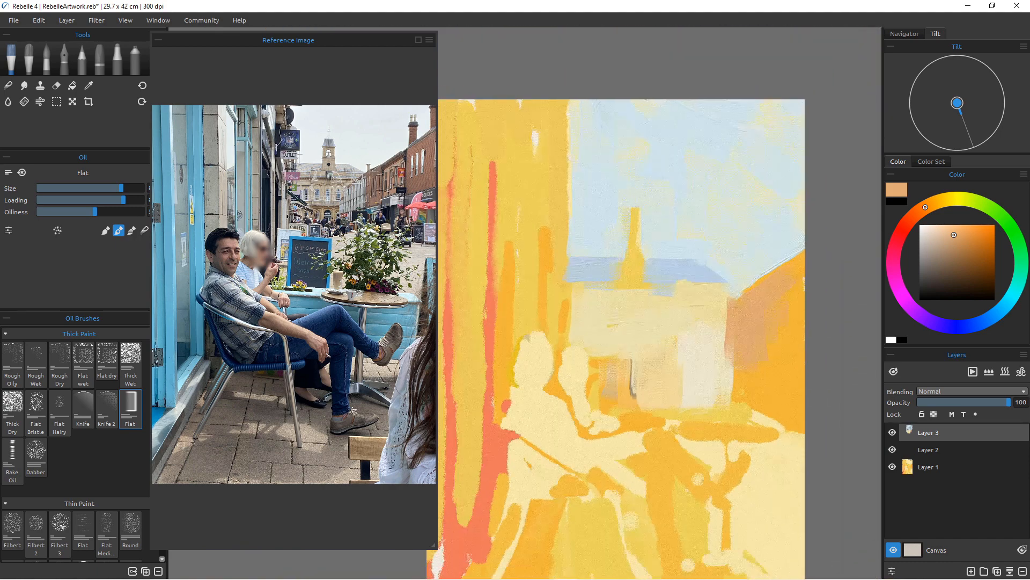
{"action": "scroll", "coordinate": [687, 332], "scroll_direction": "up", "scroll_amount": 1}
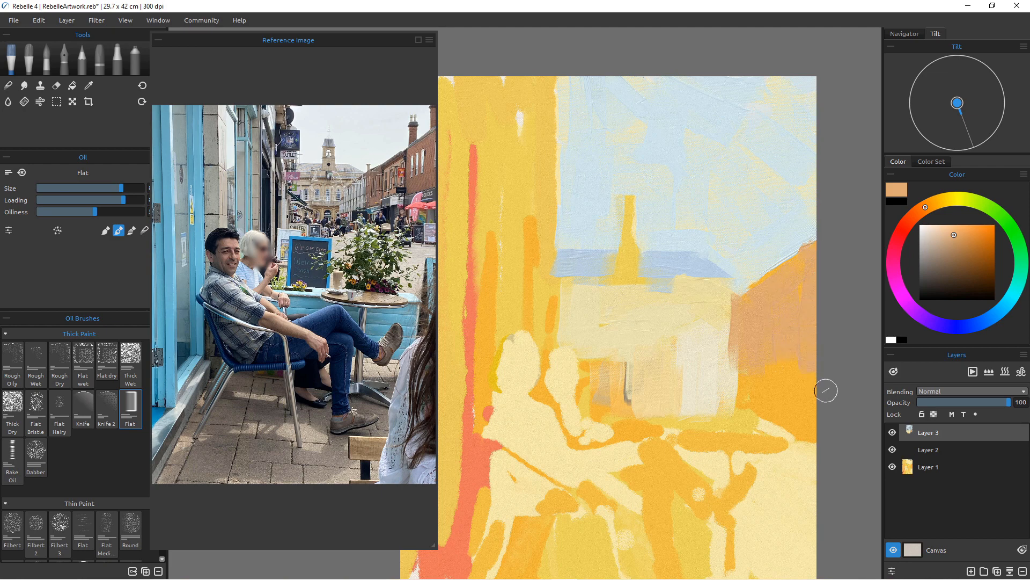
{"action": "left_click_drag", "start_coordinate": [838, 236], "coordinate": [791, 297]}
Rework the boundary between the pale building and the brick building with sampled cream and sampled soft orange.
{"action": "left_click", "coordinate": [707, 355], "text": "alt"}
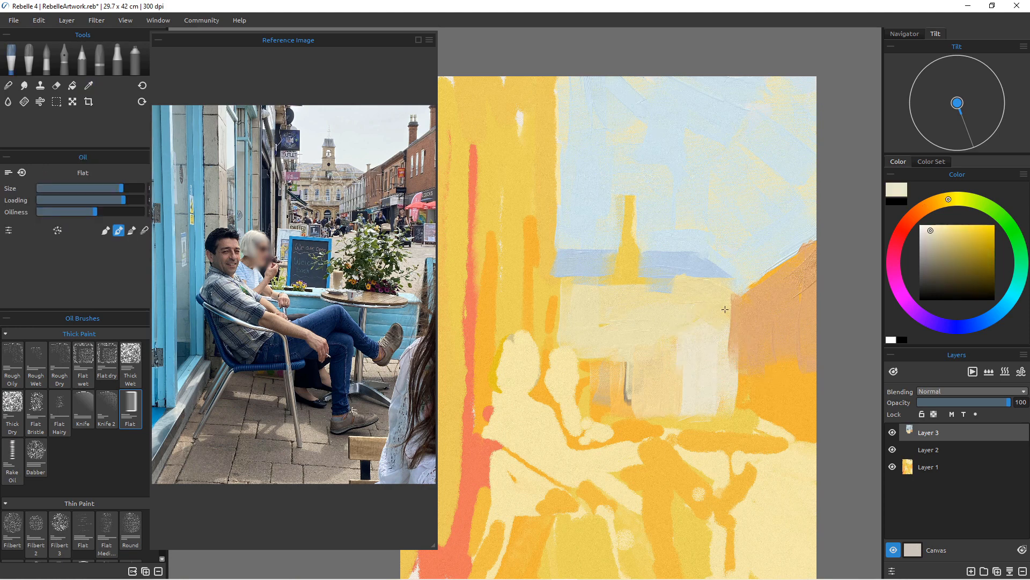
{"action": "left_click", "coordinate": [742, 317], "text": "alt"}
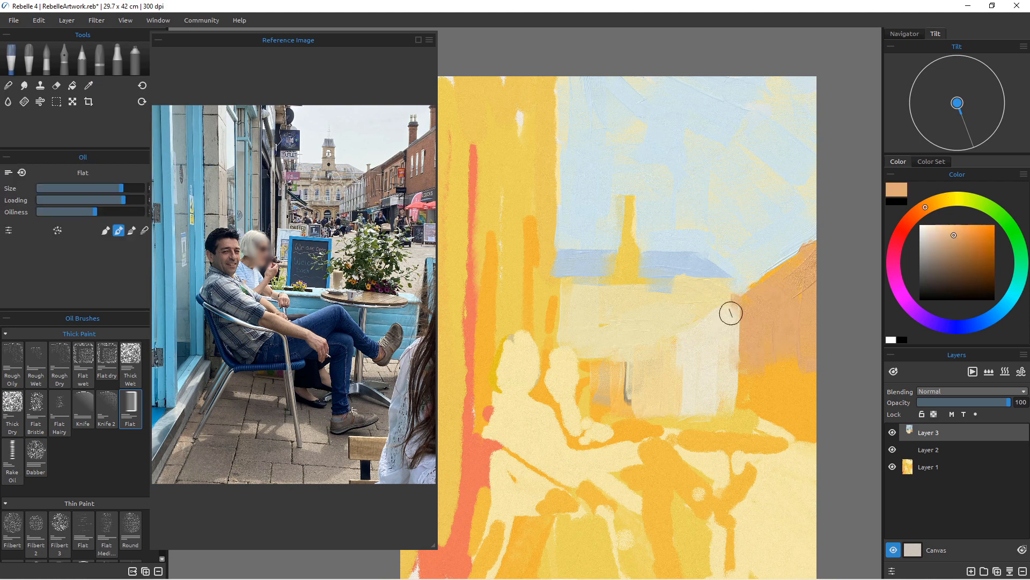
{"action": "left_click_drag", "start_coordinate": [732, 310], "coordinate": [743, 395]}
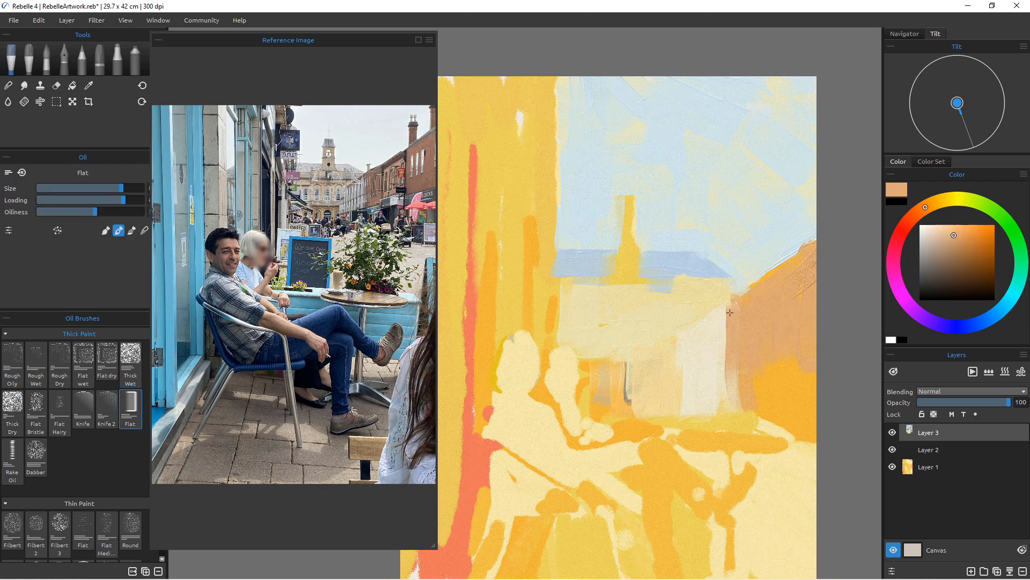
{"action": "left_click_drag", "start_coordinate": [725, 312], "coordinate": [726, 375]}
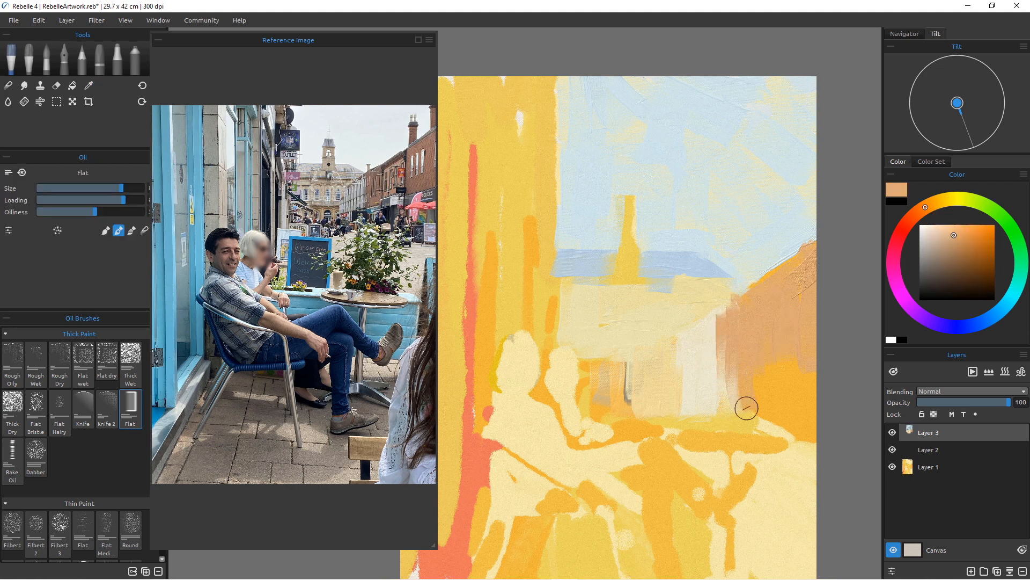
Switch to a paler peach and add vertical strokes of lighter colour across the brick building's wall.
{"action": "left_click", "coordinate": [940, 234]}
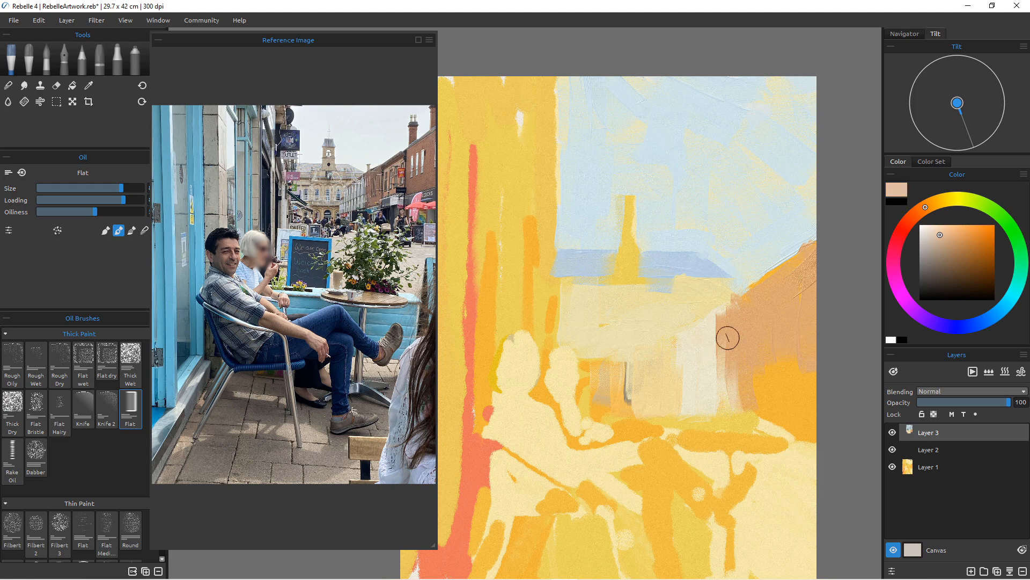
{"action": "left_click_drag", "start_coordinate": [763, 287], "coordinate": [764, 368]}
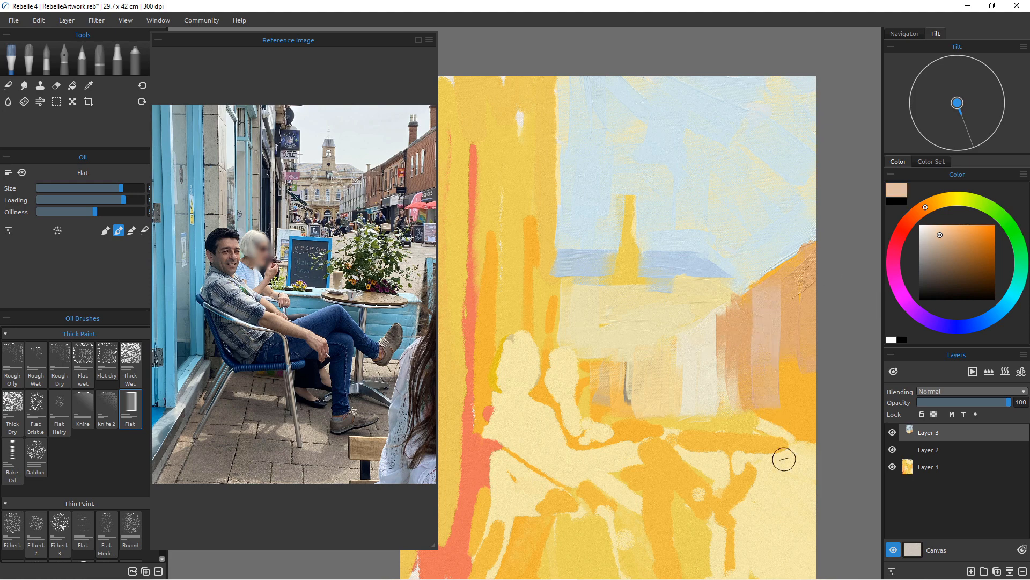
{"action": "left_click_drag", "start_coordinate": [780, 274], "coordinate": [781, 346]}
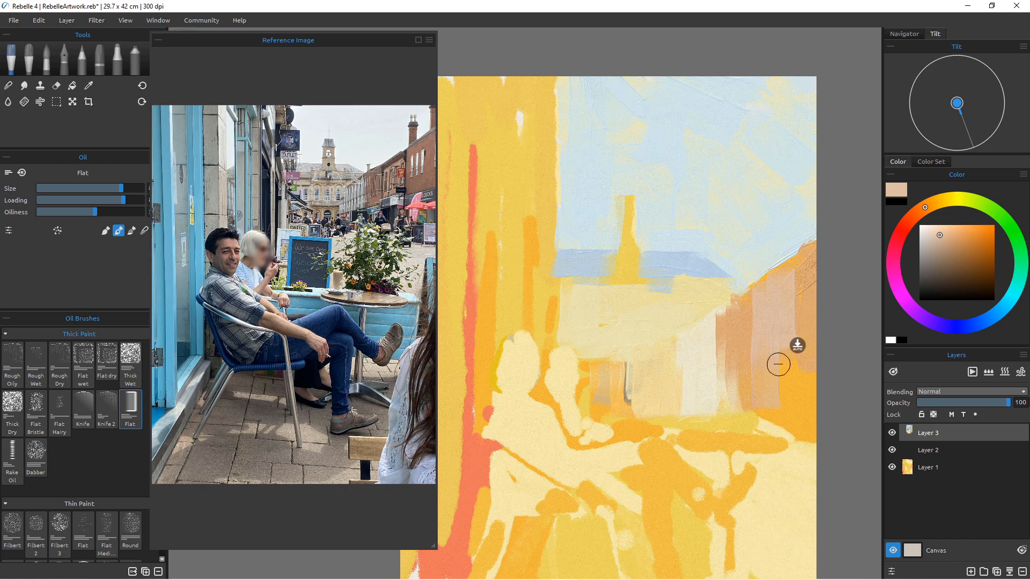
Switch to a muted brown and paint slanted bands across the lower part of the brick building's wall.
{"action": "left_click", "coordinate": [779, 362], "text": "alt"}
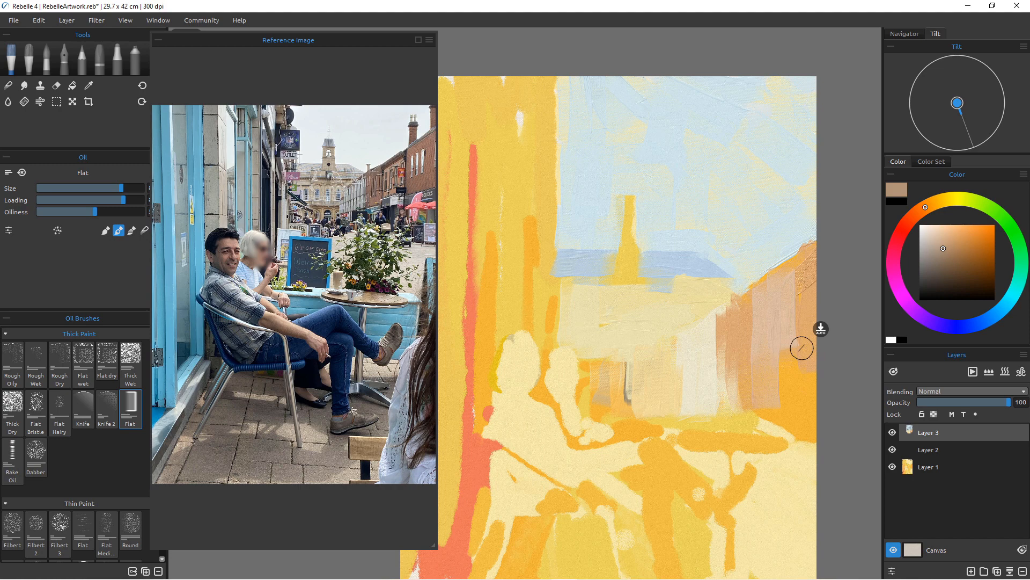
{"action": "left_click_drag", "start_coordinate": [815, 354], "coordinate": [763, 368]}
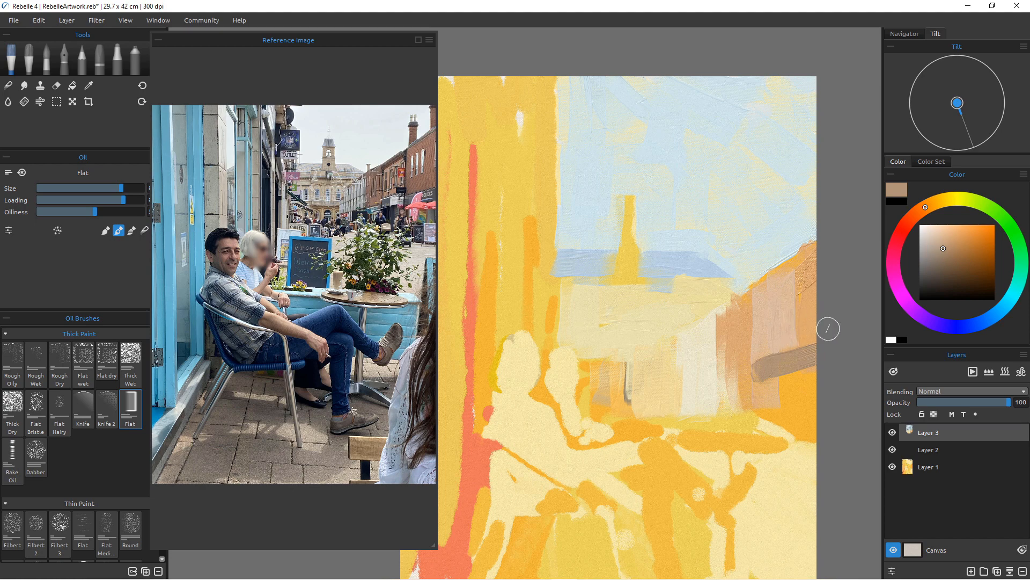
{"action": "left_click_drag", "start_coordinate": [826, 327], "coordinate": [781, 346]}
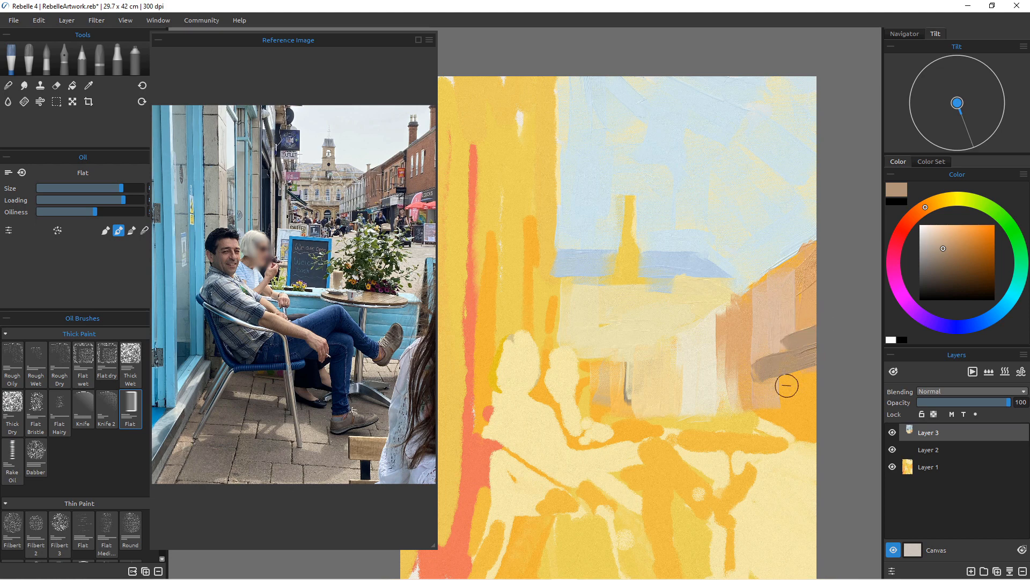
Block in an olive green patch beneath the brown bands and cut in the ground below it with sampled pale yellow.
{"action": "left_click", "coordinate": [971, 200]}
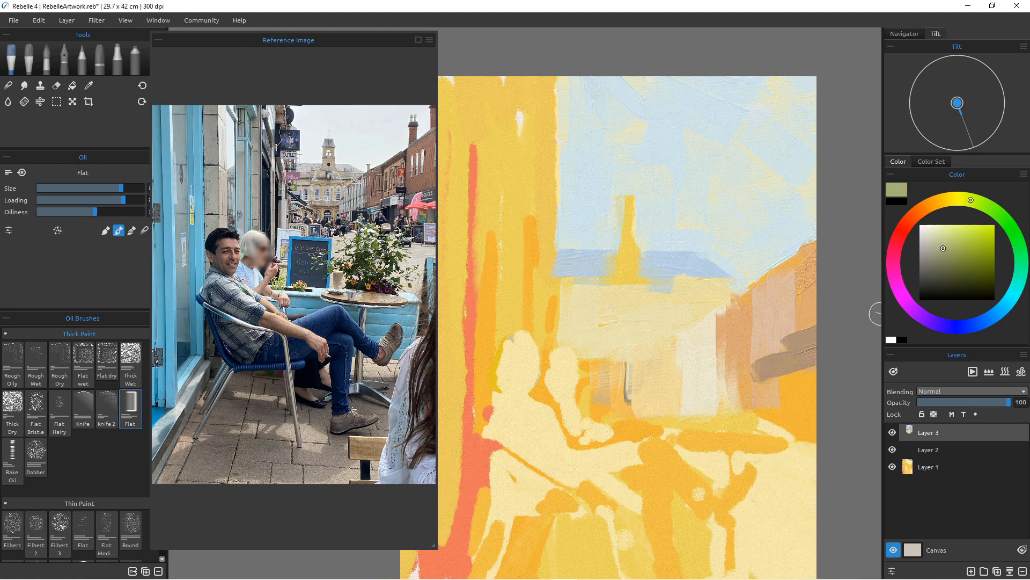
{"action": "left_click", "coordinate": [944, 258]}
{"action": "left_click", "coordinate": [948, 248]}
{"action": "left_click_drag", "start_coordinate": [805, 375], "coordinate": [792, 413]}
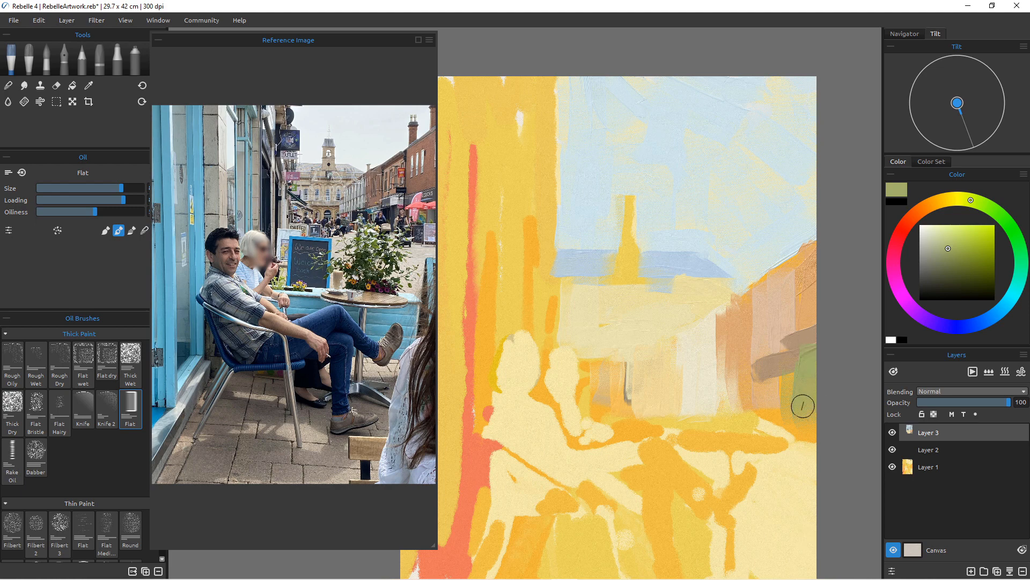
{"action": "left_click", "coordinate": [795, 449], "text": "alt"}
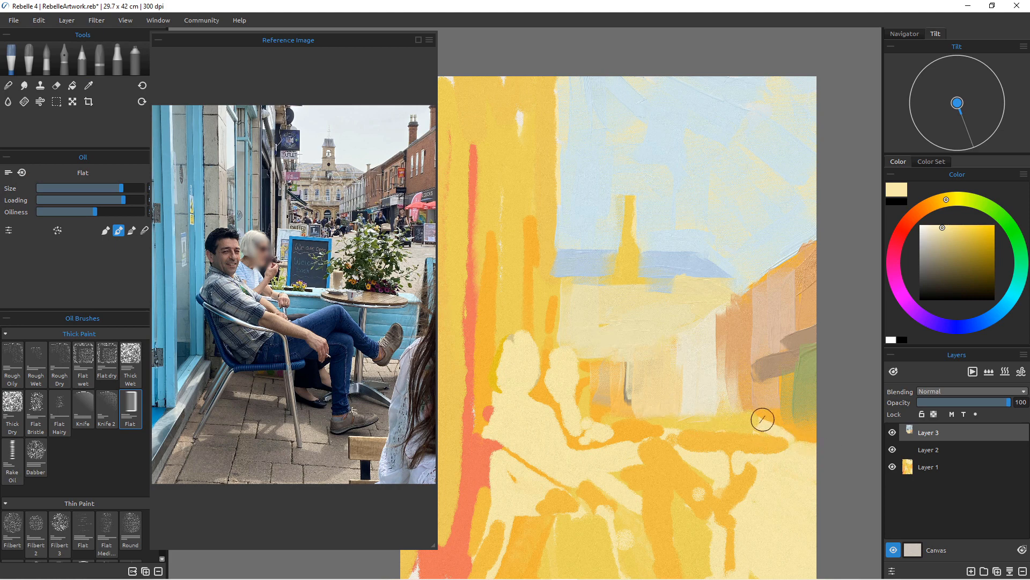
{"action": "mouse_move", "coordinate": [763, 416]}
{"action": "left_mouse_down"}
{"action": "mouse_move", "coordinate": [822, 448]}
{"action": "mouse_move", "coordinate": [811, 447]}
{"action": "mouse_move", "coordinate": [770, 431]}
{"action": "mouse_move", "coordinate": [781, 432]}
{"action": "mouse_move", "coordinate": [775, 422]}
{"action": "mouse_move", "coordinate": [829, 431]}
{"action": "mouse_move", "coordinate": [782, 425]}
{"action": "left_mouse_up"}
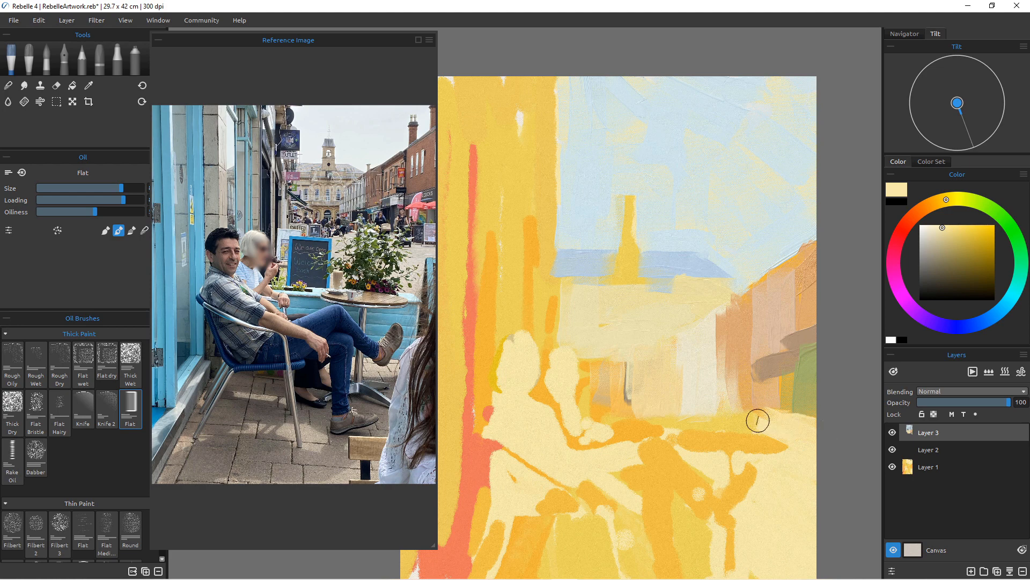
Rework the pale yellow ground edge and add short vertical strokes of sampled soft orange across the pale building's lower wall.
{"action": "mouse_move", "coordinate": [725, 424]}
{"action": "left_mouse_down"}
{"action": "mouse_move", "coordinate": [673, 414]}
{"action": "mouse_move", "coordinate": [715, 418]}
{"action": "mouse_move", "coordinate": [706, 430]}
{"action": "mouse_move", "coordinate": [668, 415]}
{"action": "mouse_move", "coordinate": [780, 467]}
{"action": "mouse_move", "coordinate": [787, 483]}
{"action": "mouse_move", "coordinate": [703, 431]}
{"action": "mouse_move", "coordinate": [713, 419]}
{"action": "mouse_move", "coordinate": [667, 424]}
{"action": "left_mouse_up"}
{"action": "left_click", "coordinate": [787, 483], "text": "alt"}
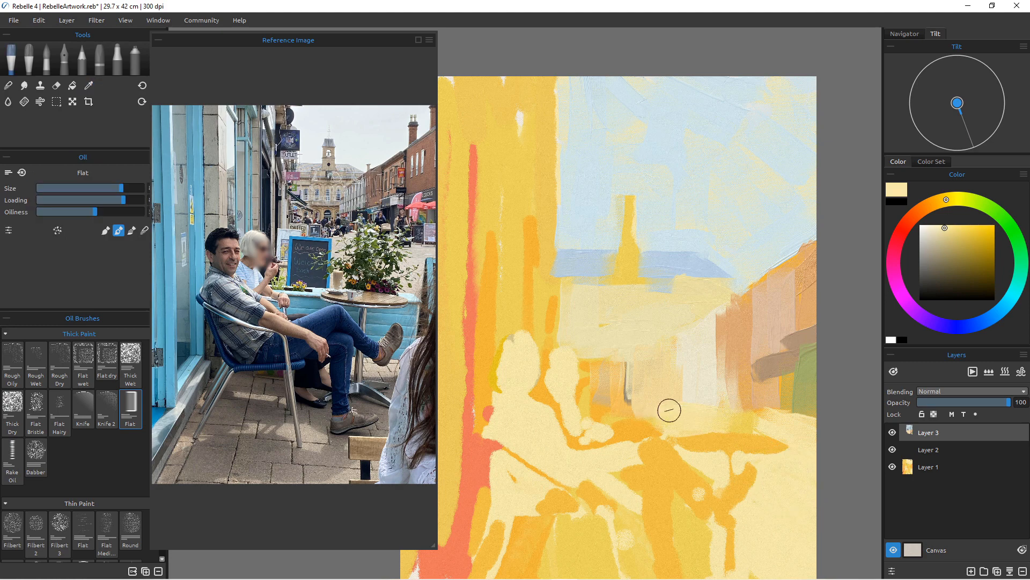
{"action": "left_click", "coordinate": [625, 379], "text": "alt"}
{"action": "left_click", "coordinate": [609, 386], "text": "alt"}
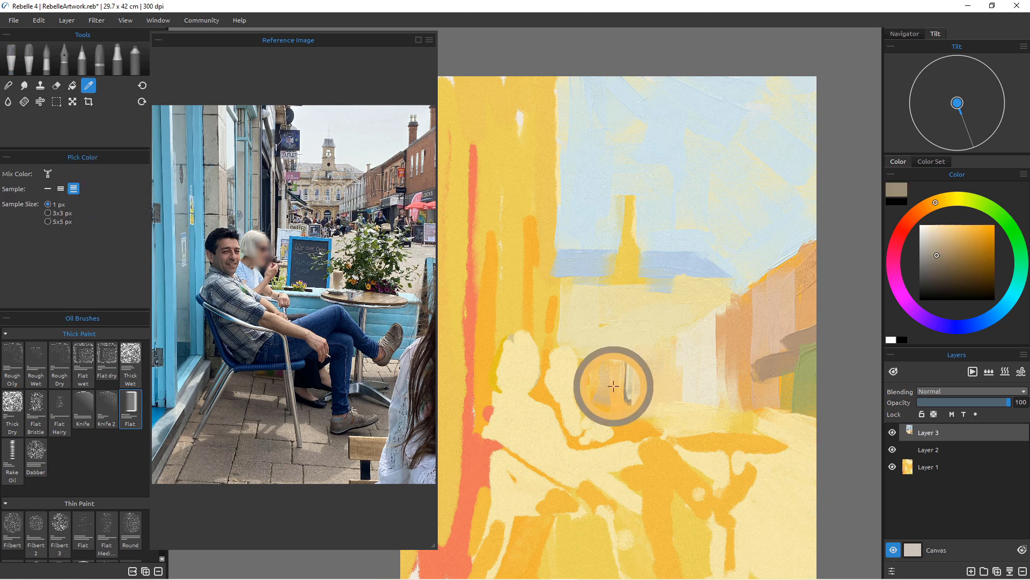
{"action": "left_click_drag", "start_coordinate": [674, 380], "coordinate": [674, 400]}
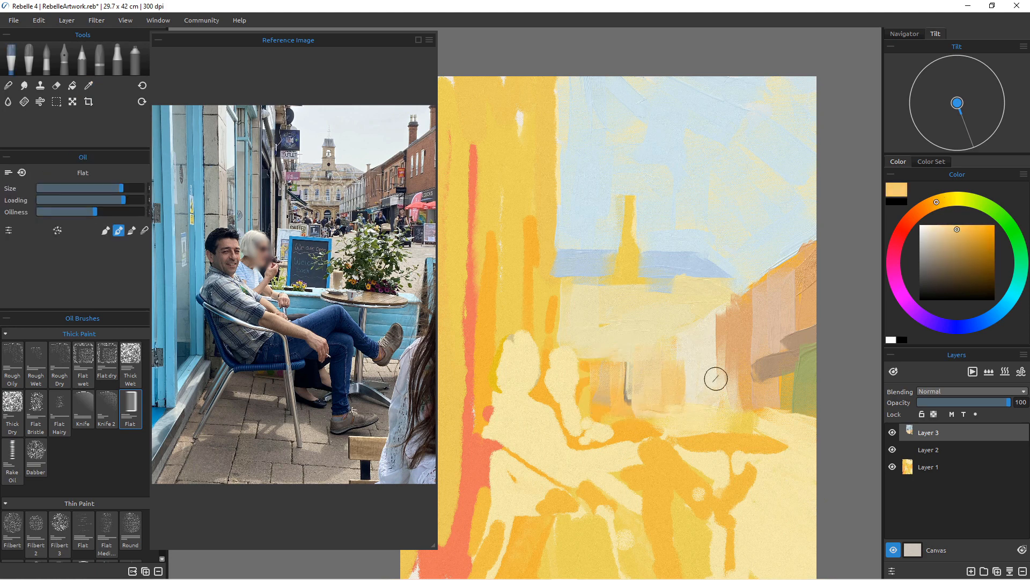
{"action": "mouse_move", "coordinate": [716, 375]}
{"action": "left_mouse_down"}
{"action": "mouse_move", "coordinate": [725, 404]}
{"action": "mouse_move", "coordinate": [750, 359]}
{"action": "mouse_move", "coordinate": [773, 368]}
{"action": "mouse_move", "coordinate": [702, 399]}
{"action": "mouse_move", "coordinate": [715, 374]}
{"action": "mouse_move", "coordinate": [714, 403]}
{"action": "left_mouse_up"}
{"action": "left_click", "coordinate": [746, 364], "text": "alt"}
{"action": "left_click", "coordinate": [713, 347], "text": "alt"}
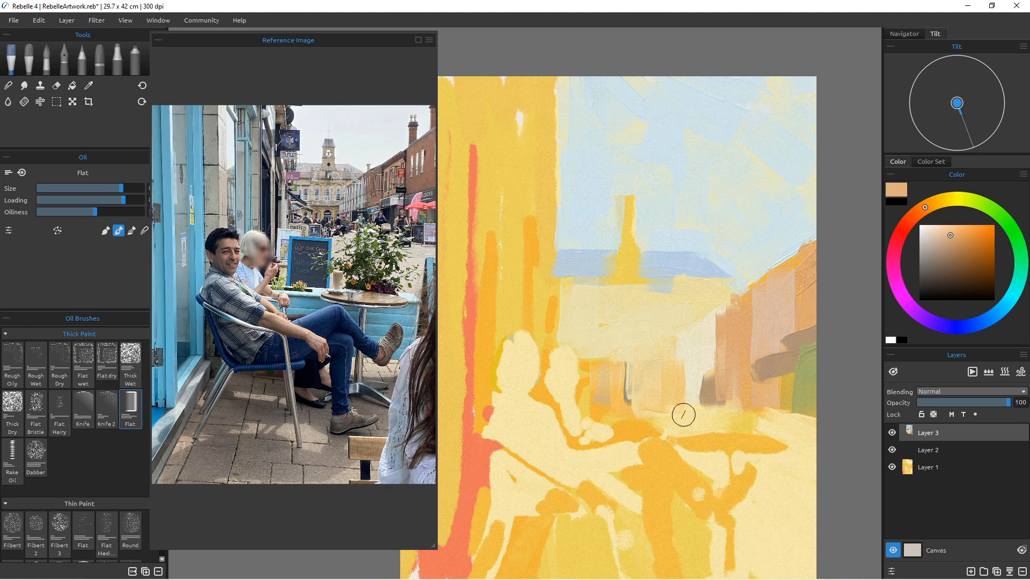
Sample the muted brown and paint a thin roofline down the brick buildings with a smaller Flat brush, extending it with Knife 2.
{"action": "left_click", "coordinate": [778, 356], "text": "alt"}
{"action": "key", "text": "bracketleft"}
{"action": "key", "text": "bracketleft"}
{"action": "key", "text": "bracketleft"}
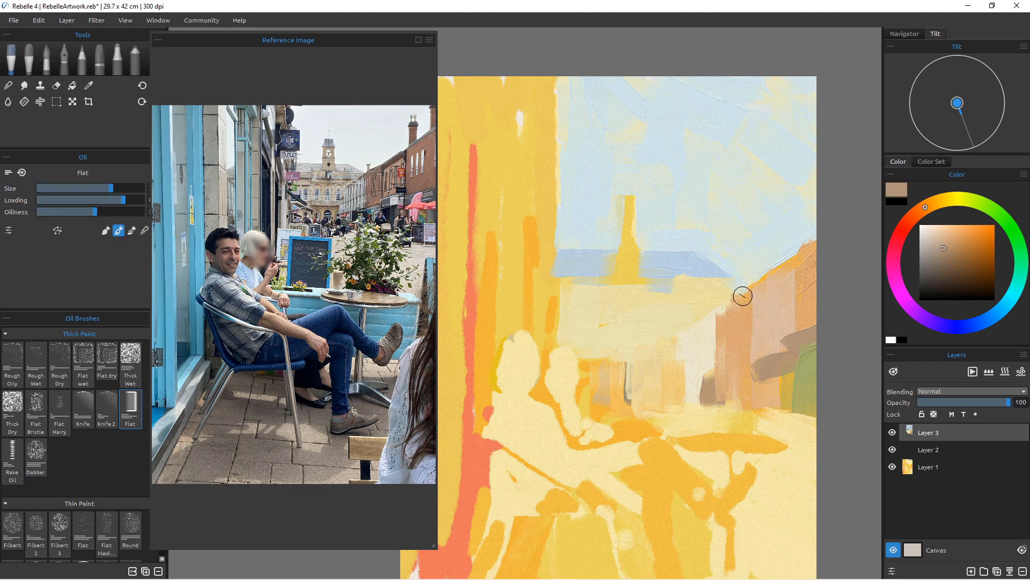
{"action": "key", "text": "bracketleft"}
{"action": "key", "text": "bracketleft"}
{"action": "key", "text": "bracketright"}
{"action": "key", "text": "bracketright"}
{"action": "key", "text": "bracketright"}
{"action": "left_click_drag", "start_coordinate": [815, 239], "coordinate": [748, 295]}
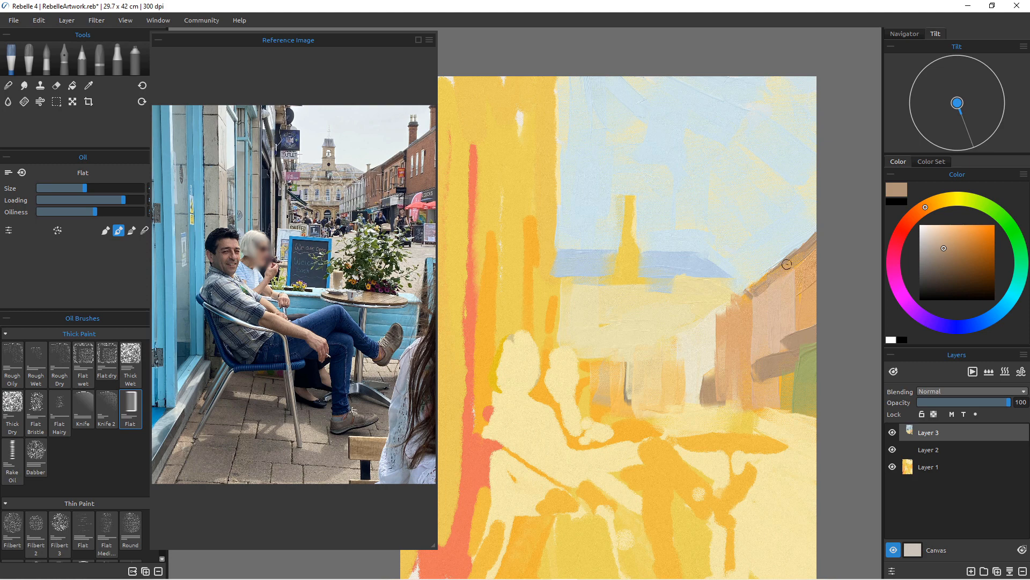
{"action": "left_click_drag", "start_coordinate": [786, 264], "coordinate": [707, 321]}
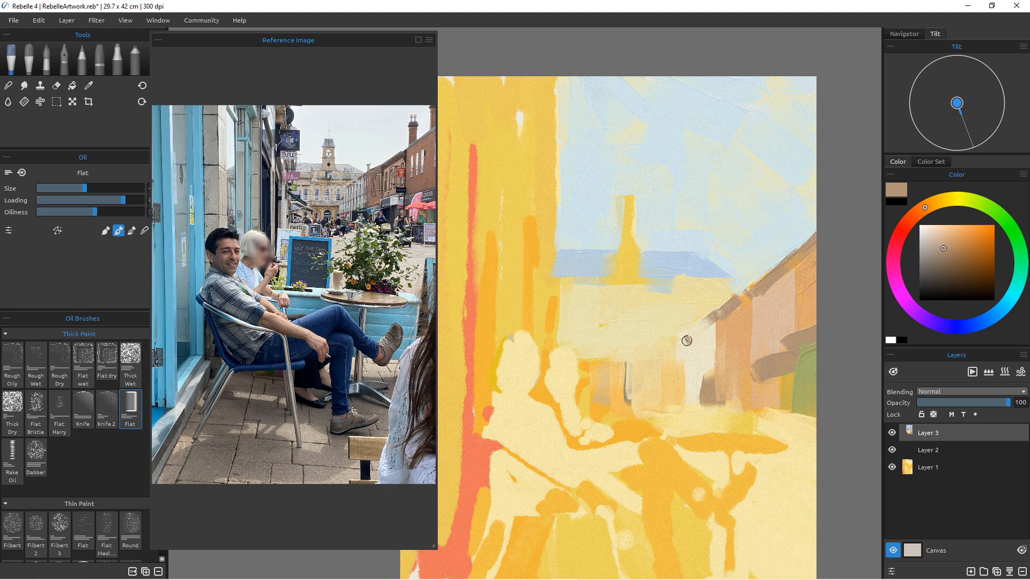
{"action": "left_click", "coordinate": [106, 411]}
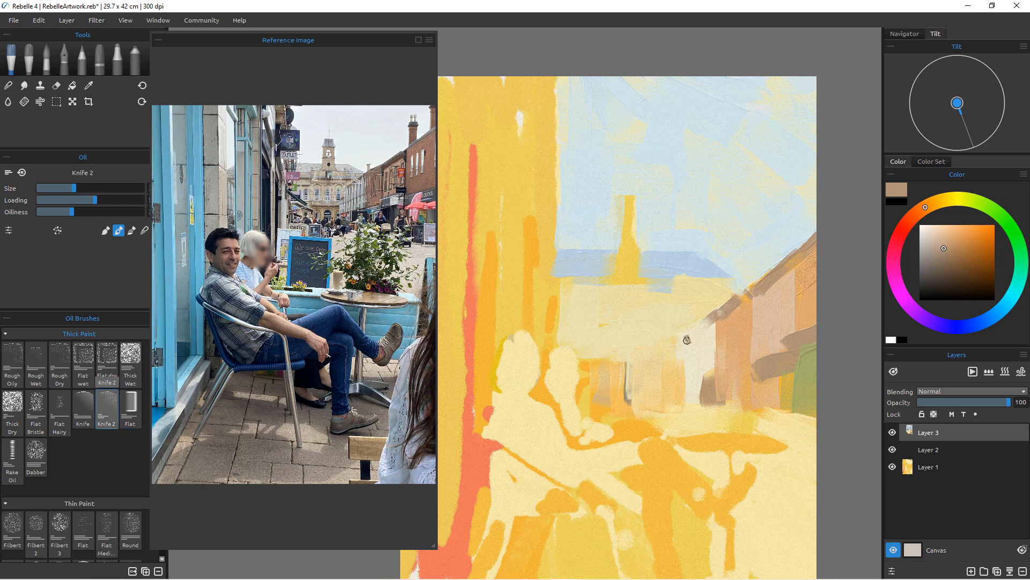
{"action": "left_click_drag", "start_coordinate": [690, 330], "coordinate": [679, 339]}
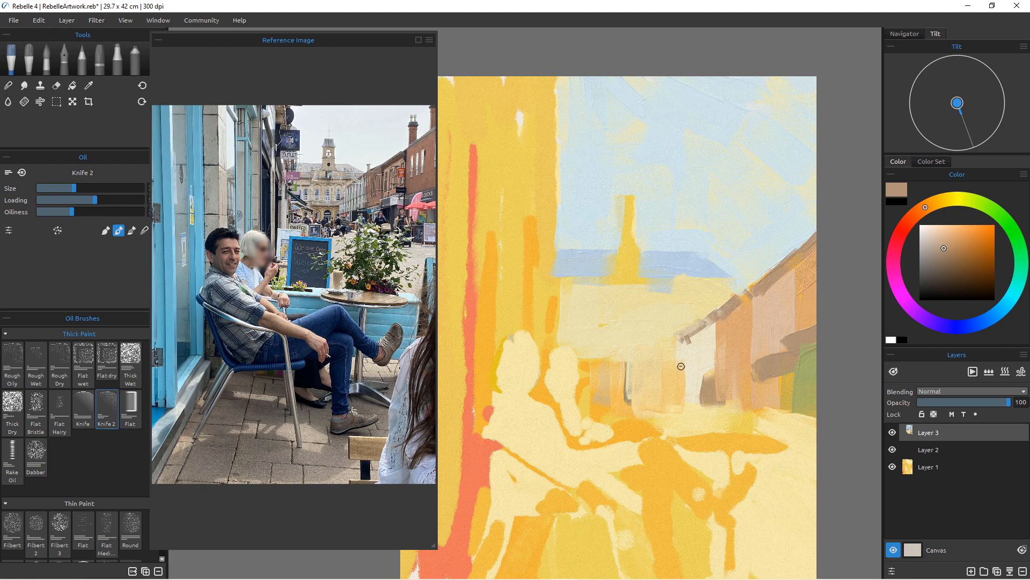
Dab pale blue windows onto the brick buildings with Knife 2 and add blue-grey and brown marks beneath the pale building's eaves.
{"action": "left_click", "coordinate": [688, 173], "text": "alt"}
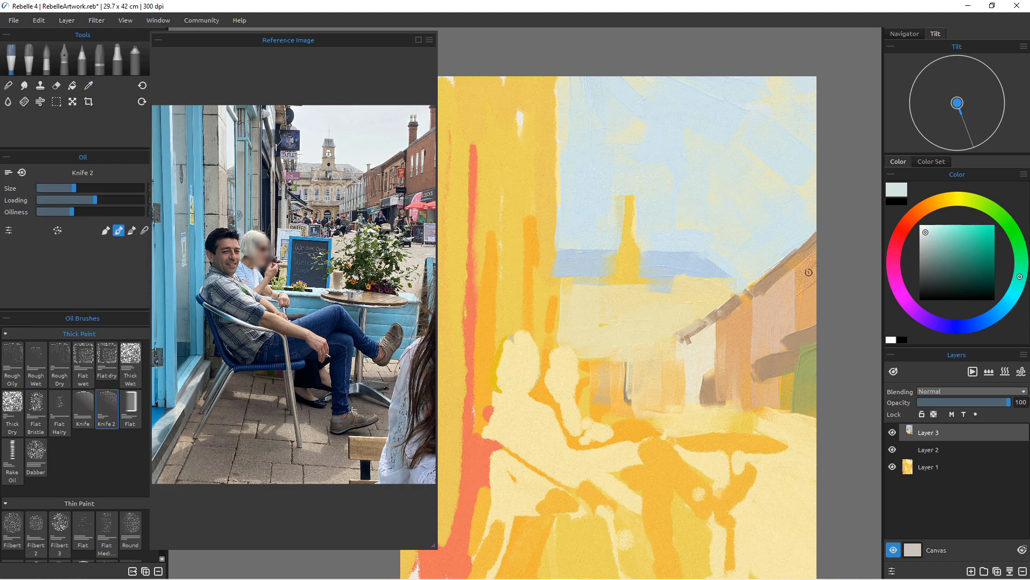
{"action": "mouse_move", "coordinate": [809, 272]}
{"action": "left_mouse_down"}
{"action": "mouse_move", "coordinate": [811, 343]}
{"action": "mouse_move", "coordinate": [763, 295]}
{"action": "mouse_move", "coordinate": [790, 281]}
{"action": "mouse_move", "coordinate": [792, 321]}
{"action": "mouse_move", "coordinate": [781, 295]}
{"action": "mouse_move", "coordinate": [782, 316]}
{"action": "left_mouse_up"}
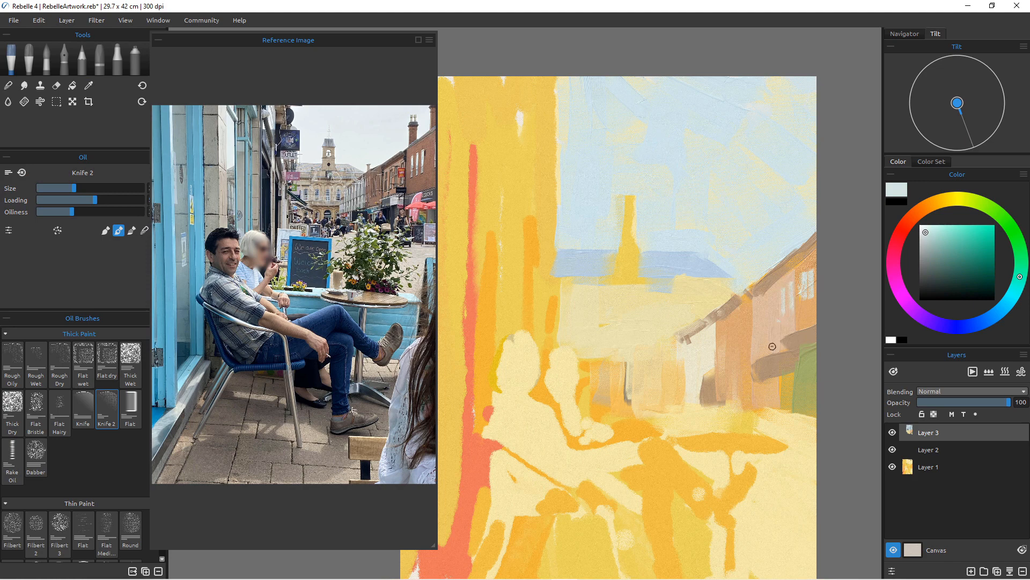
{"action": "left_click_drag", "start_coordinate": [729, 318], "coordinate": [727, 356]}
{"action": "left_click", "coordinate": [655, 271], "text": "alt"}
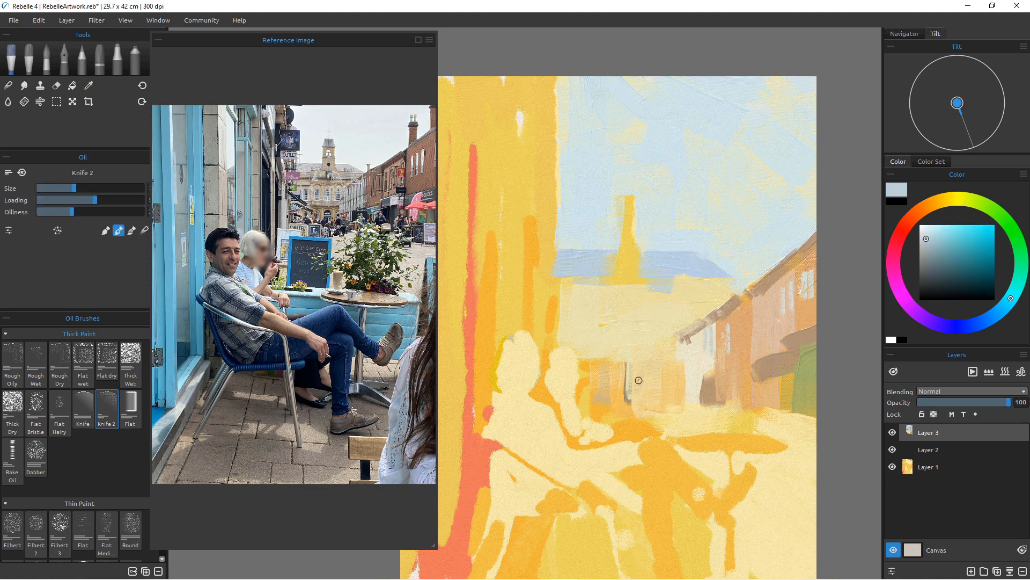
{"action": "left_click_drag", "start_coordinate": [639, 380], "coordinate": [760, 372]}
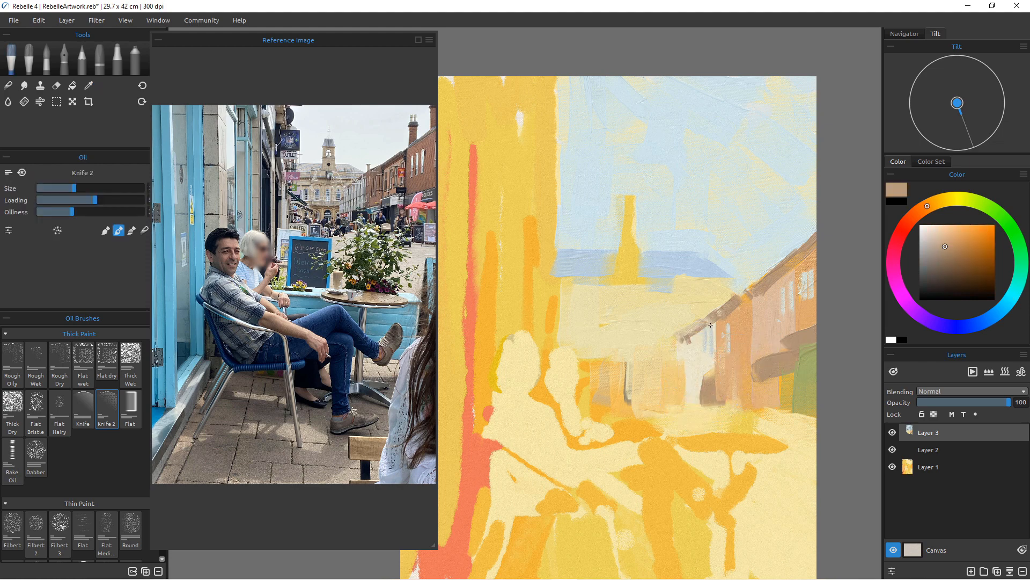
{"action": "left_click_drag", "start_coordinate": [711, 325], "coordinate": [700, 355]}
Enlarge Knife 2 to full size and drag muted brown under the slanted band at the brick building's base.
{"action": "key", "text": "bracketright"}
{"action": "key", "text": "bracketright"}
{"action": "key", "text": "bracketright"}
{"action": "key", "text": "bracketright"}
{"action": "key", "text": "bracketright"}
{"action": "key", "text": "bracketright"}
{"action": "key", "text": "bracketright"}
{"action": "key", "text": "bracketright"}
{"action": "key", "text": "bracketright"}
{"action": "key", "text": "bracketright"}
{"action": "key", "text": "bracketright"}
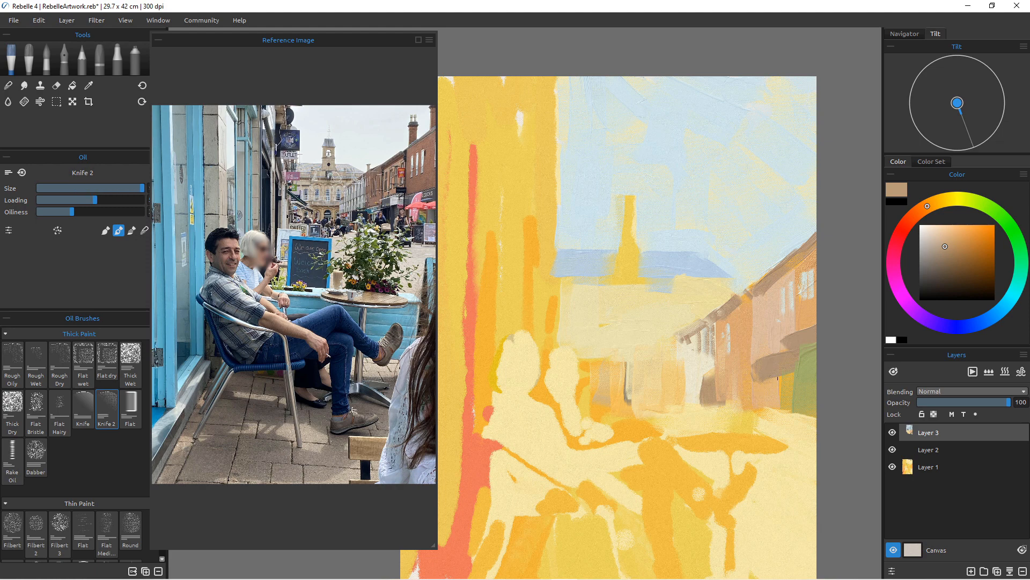
{"action": "left_click_drag", "start_coordinate": [775, 380], "coordinate": [786, 388]}
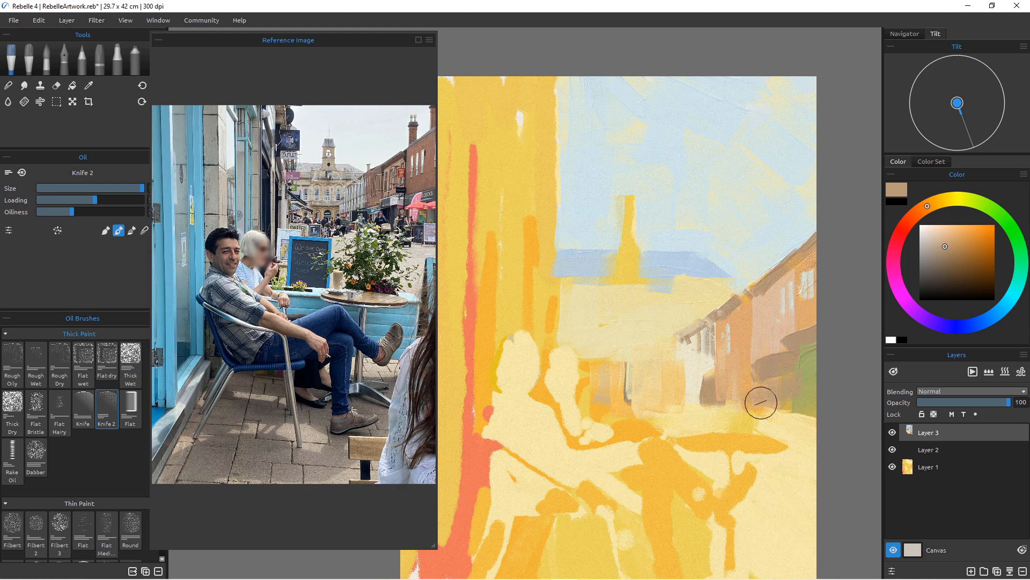
Switch to a muted blue and block in a shadow beneath the brown band of the brick building with Knife 2.
{"action": "left_click", "coordinate": [991, 317]}
{"action": "left_click", "coordinate": [942, 251]}
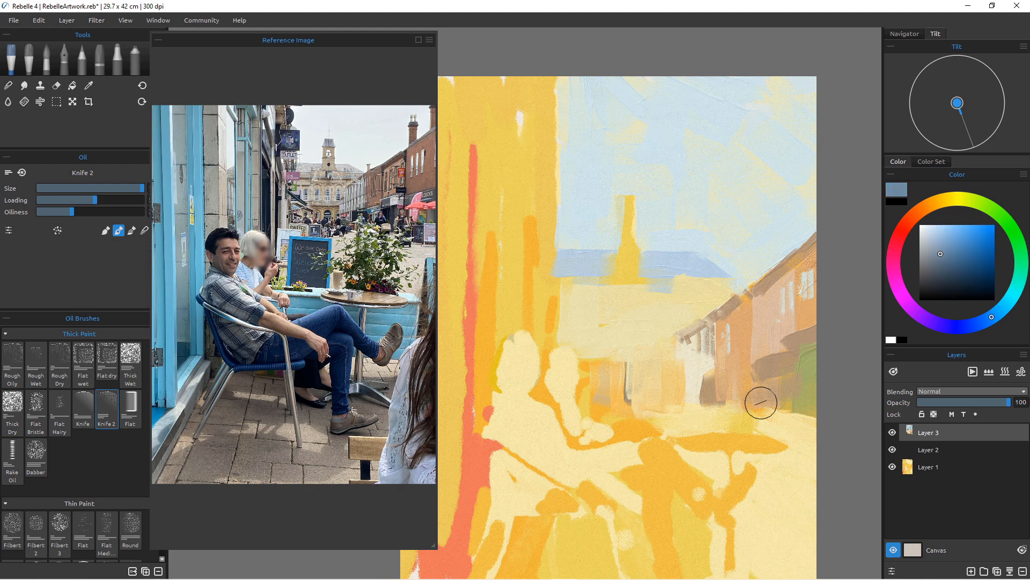
{"action": "mouse_move", "coordinate": [761, 403]}
{"action": "left_mouse_down"}
{"action": "mouse_move", "coordinate": [773, 386]}
{"action": "mouse_move", "coordinate": [771, 395]}
{"action": "mouse_move", "coordinate": [752, 370]}
{"action": "left_mouse_up"}
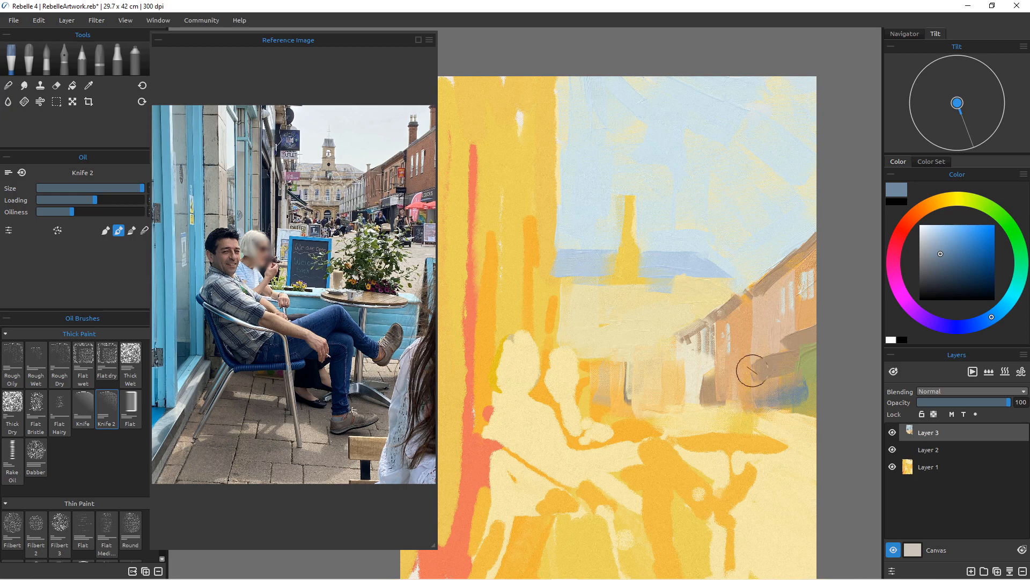
{"action": "scroll", "coordinate": [768, 382], "scroll_direction": "up", "scroll_amount": 5}
{"action": "scroll", "coordinate": [768, 383], "scroll_direction": "down", "scroll_amount": 3}
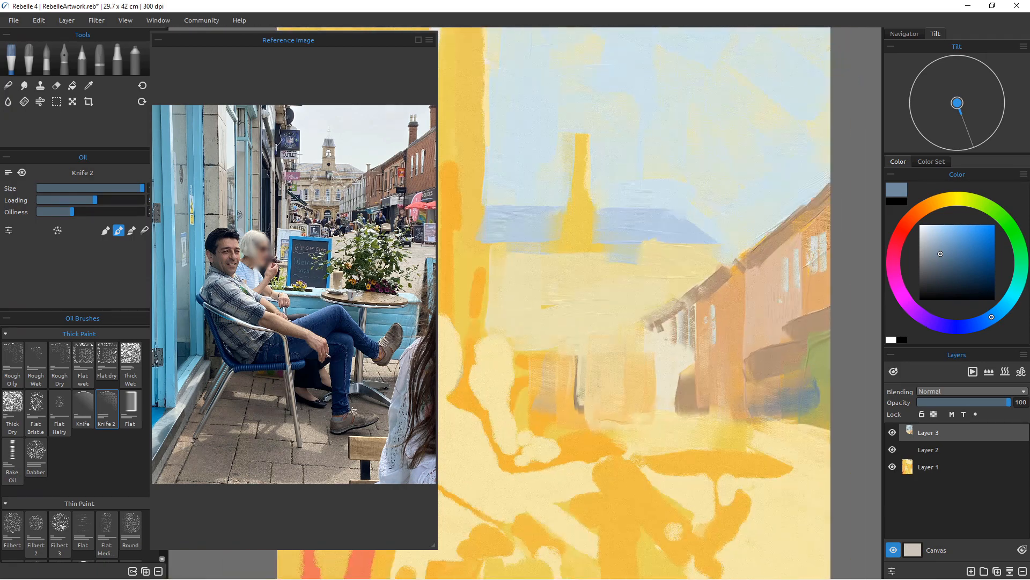
{"action": "scroll", "coordinate": [768, 382], "scroll_direction": "up", "scroll_amount": 7}
{"action": "scroll", "coordinate": [767, 382], "scroll_direction": "down", "scroll_amount": 6}
{"action": "scroll", "coordinate": [768, 382], "scroll_direction": "down", "scroll_amount": 1}
{"action": "mouse_move", "coordinate": [768, 382]}
{"action": "left_mouse_down"}
{"action": "mouse_move", "coordinate": [698, 377]}
{"action": "mouse_move", "coordinate": [649, 405]}
{"action": "mouse_move", "coordinate": [721, 414]}
{"action": "left_mouse_up"}
{"action": "scroll", "coordinate": [698, 377], "scroll_direction": "up", "scroll_amount": 4}
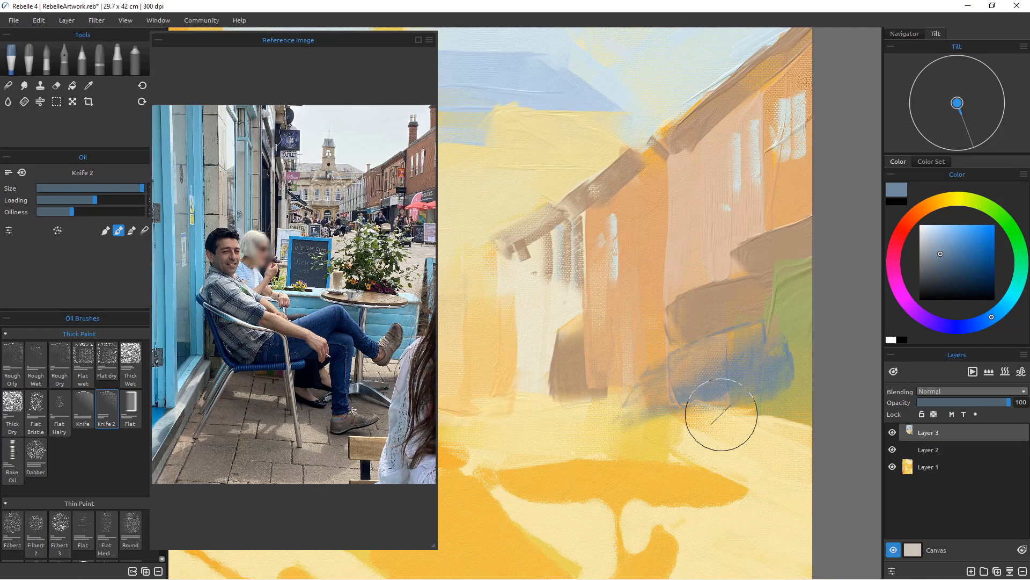
Strengthen the blue shadow with the Flat brush and redefine the adjoining edge of the green patch with sampled olive green.
{"action": "left_click", "coordinate": [131, 408]}
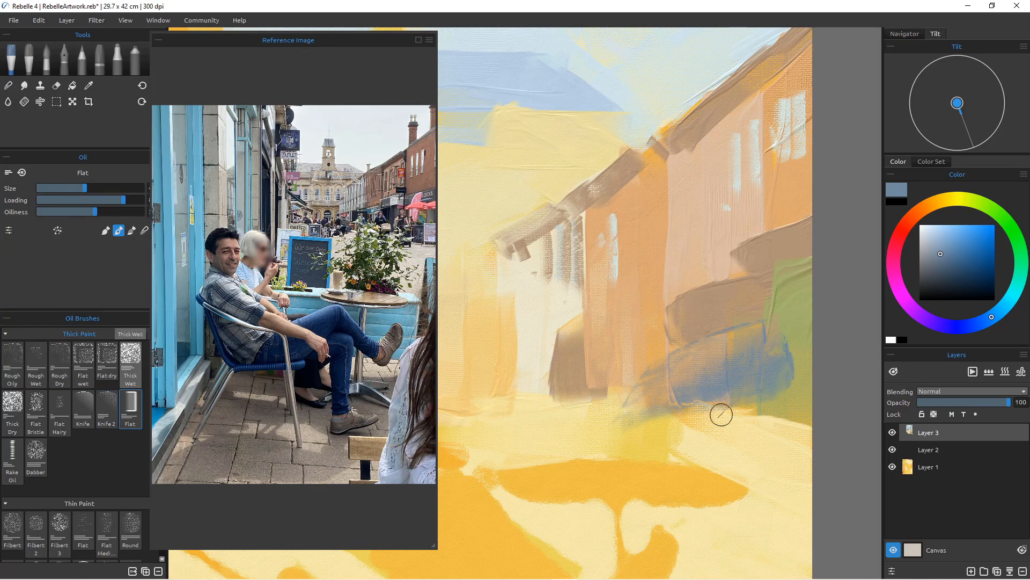
{"action": "mouse_move", "coordinate": [748, 361]}
{"action": "left_mouse_down"}
{"action": "mouse_move", "coordinate": [759, 334]}
{"action": "mouse_move", "coordinate": [758, 391]}
{"action": "left_mouse_up"}
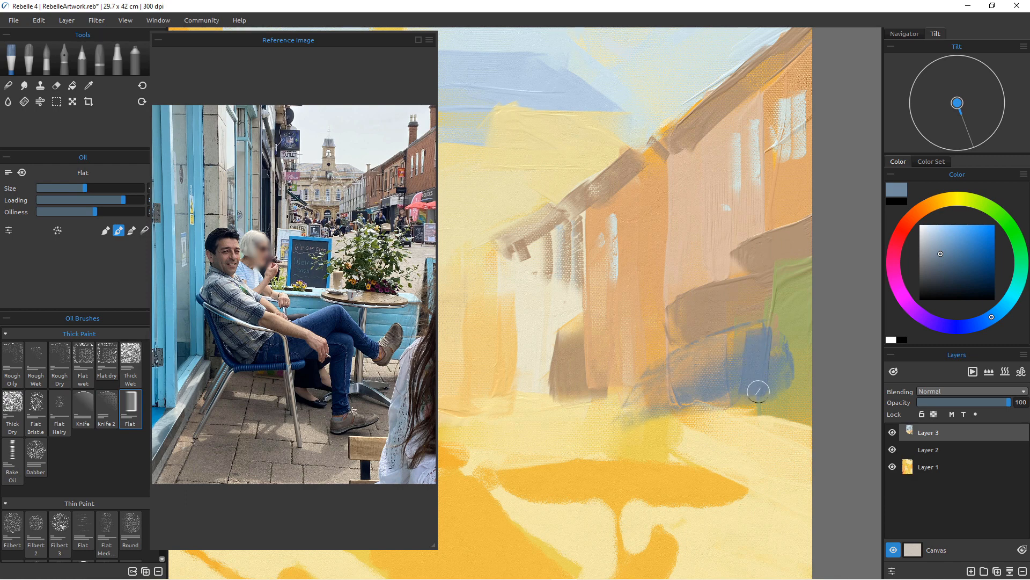
{"action": "left_click", "coordinate": [784, 318], "text": "alt"}
{"action": "left_click_drag", "start_coordinate": [783, 312], "coordinate": [775, 384]}
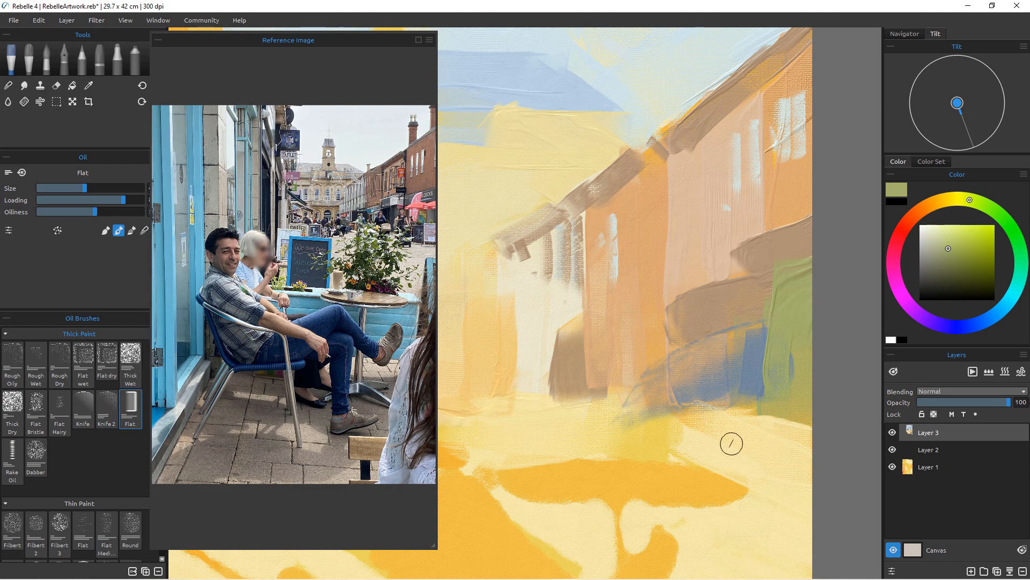
Spread sampled blue across the base of the distant buildings with Knife 2, undoing the last two strokes over the brown patch.
{"action": "left_click", "coordinate": [738, 370], "text": "alt"}
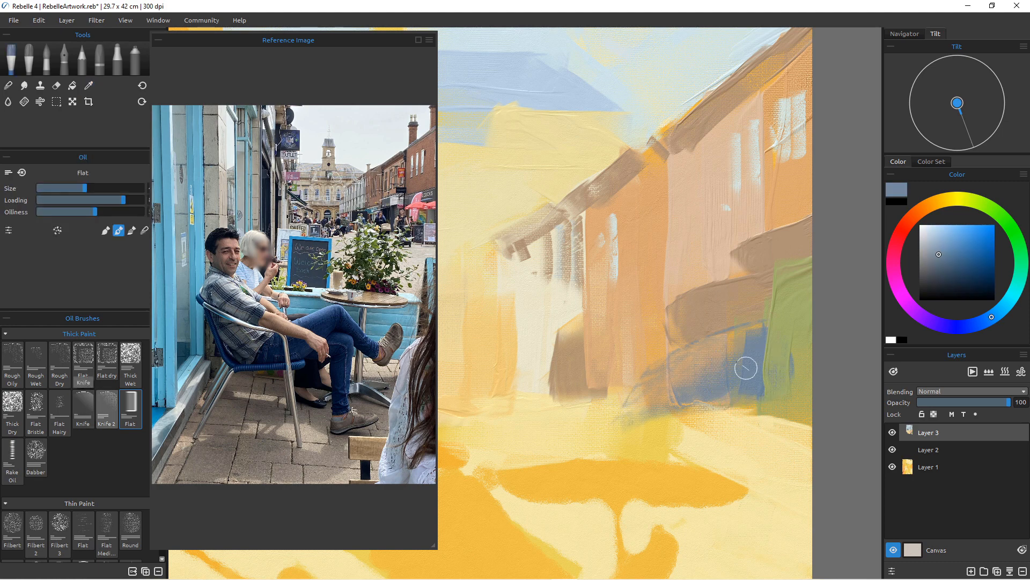
{"action": "left_click", "coordinate": [106, 408]}
{"action": "left_click_drag", "start_coordinate": [692, 350], "coordinate": [537, 373]}
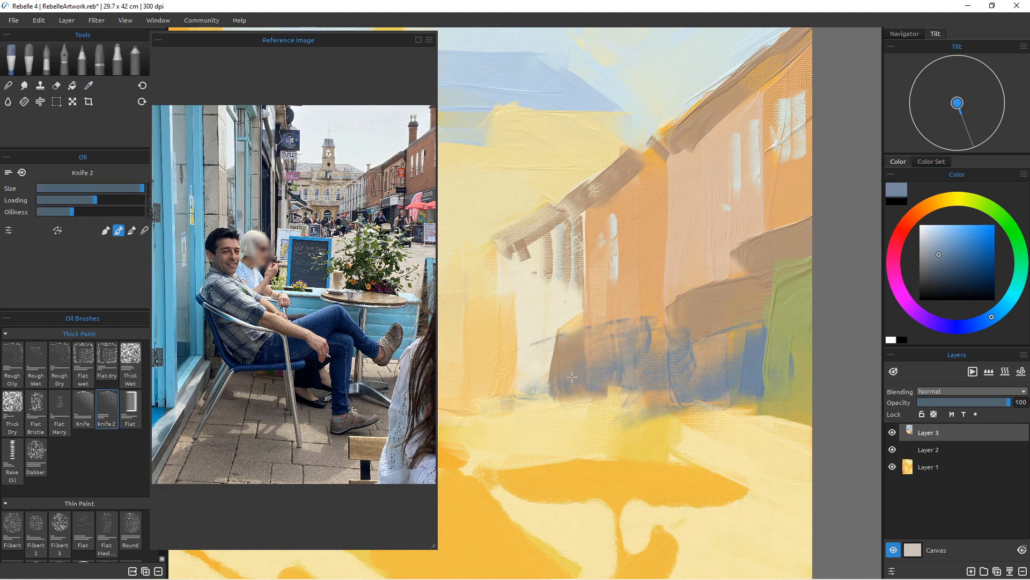
{"action": "left_click_drag", "start_coordinate": [636, 344], "coordinate": [507, 405]}
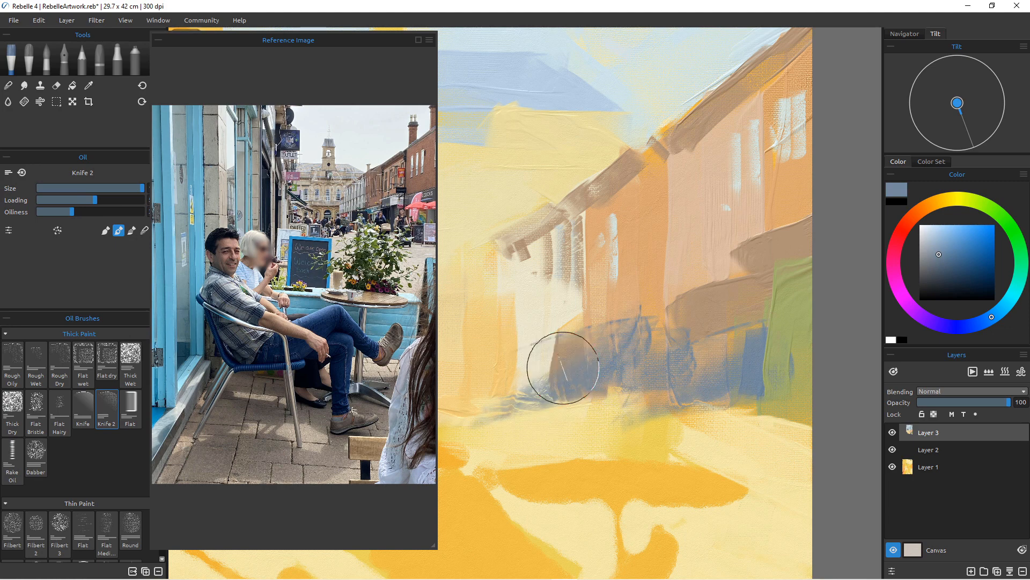
{"action": "key", "text": "ctrl+z"}
{"action": "key", "text": "ctrl+z"}
{"action": "left_click_drag", "start_coordinate": [577, 369], "coordinate": [586, 377]}
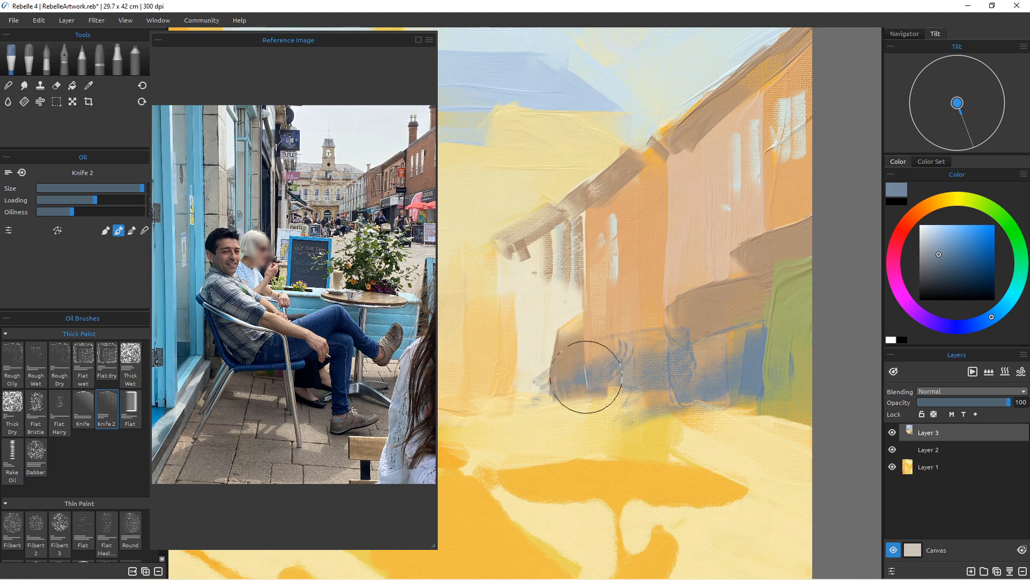
{"action": "key", "text": "ctrl+alt"}
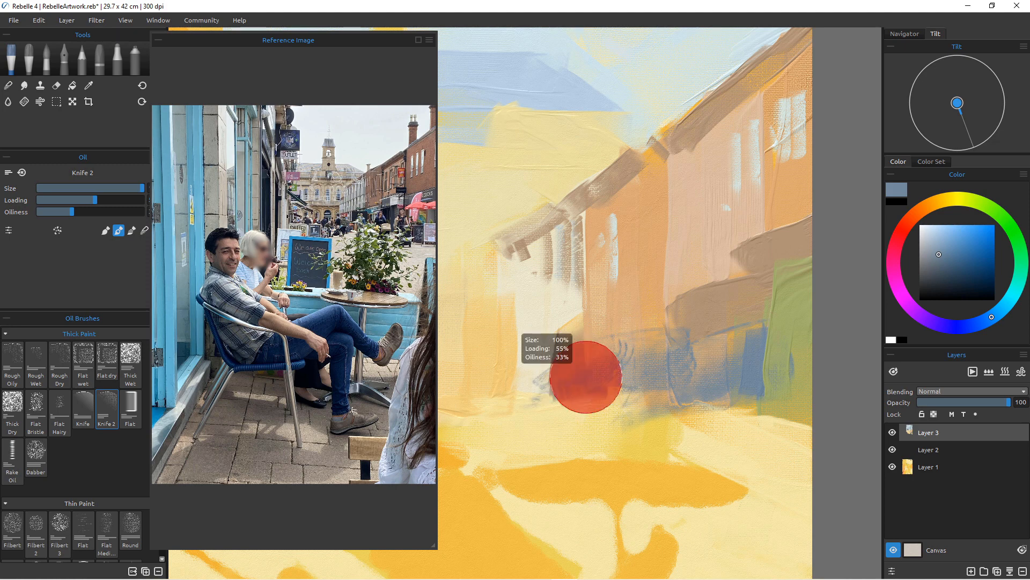
Paint dark blue vertical patches and small dabs over the brown shape at the far end of the street with the Flat brush.
{"action": "left_click", "coordinate": [130, 408]}
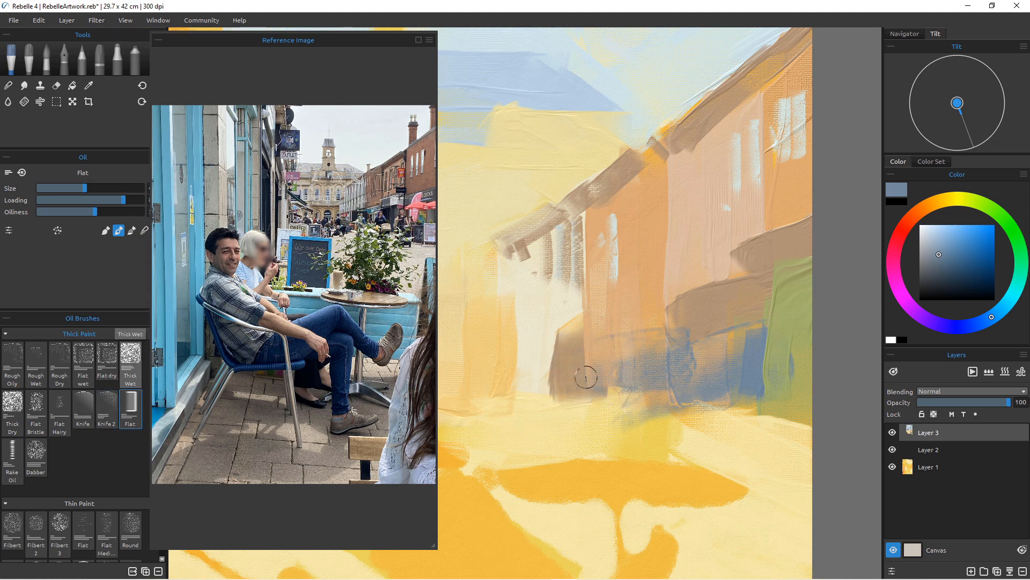
{"action": "left_click_drag", "start_coordinate": [578, 358], "coordinate": [579, 392]}
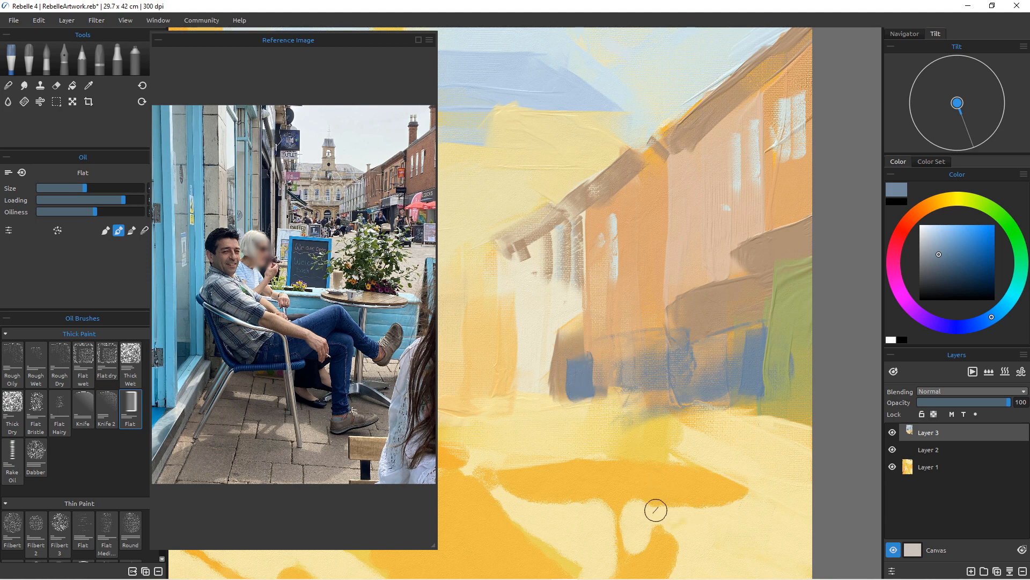
{"action": "left_click_drag", "start_coordinate": [574, 338], "coordinate": [574, 387]}
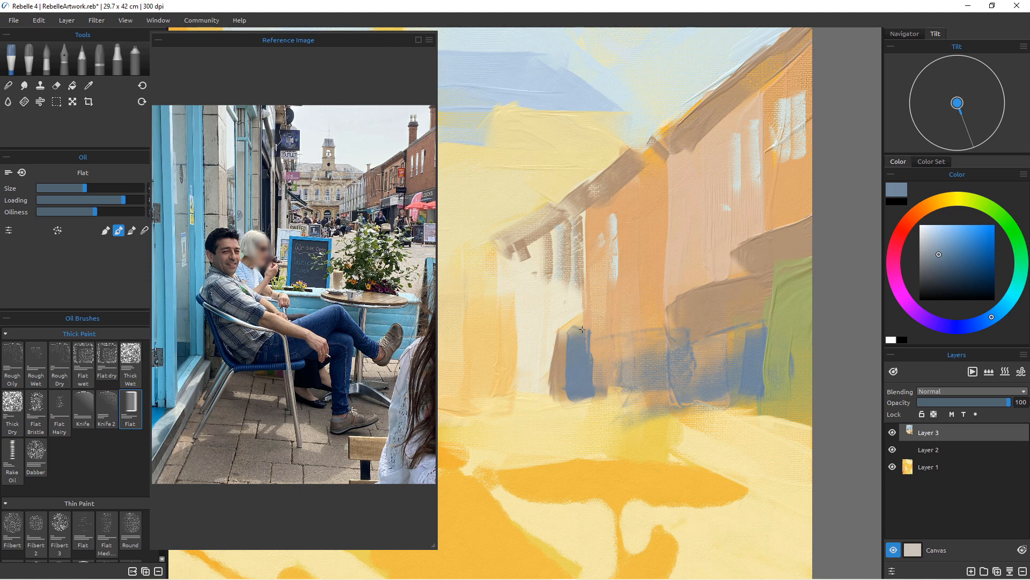
{"action": "left_click_drag", "start_coordinate": [580, 329], "coordinate": [561, 340]}
{"action": "mouse_move", "coordinate": [556, 385]}
{"action": "left_mouse_down"}
{"action": "mouse_move", "coordinate": [522, 382]}
{"action": "mouse_move", "coordinate": [548, 358]}
{"action": "mouse_move", "coordinate": [548, 391]}
{"action": "mouse_move", "coordinate": [527, 388]}
{"action": "left_mouse_up"}
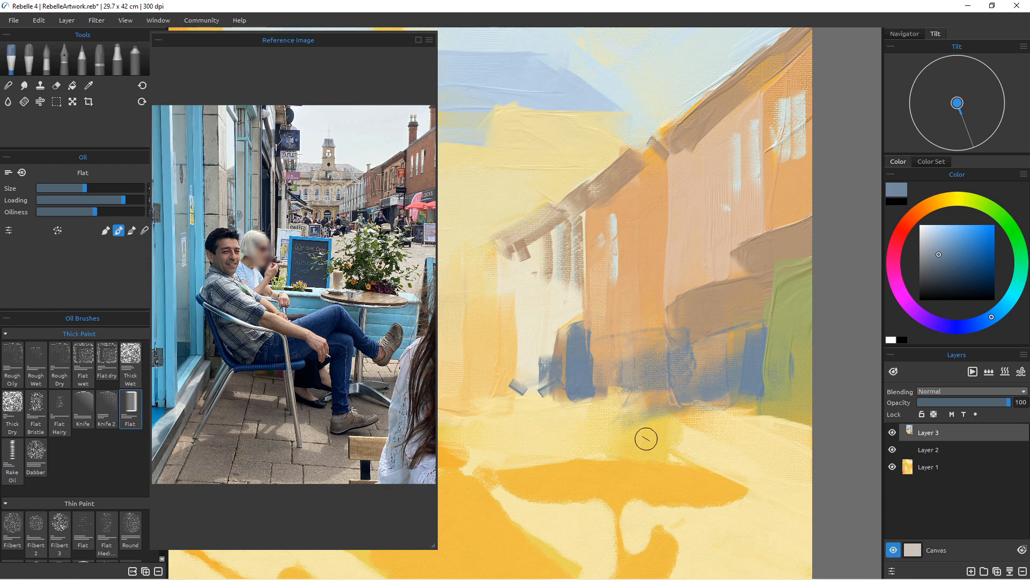
Add blue strokes under the brown band and over the base of the green patch.
{"action": "mouse_move", "coordinate": [758, 314]}
{"action": "left_mouse_down"}
{"action": "mouse_move", "coordinate": [704, 322]}
{"action": "mouse_move", "coordinate": [709, 332]}
{"action": "mouse_move", "coordinate": [762, 316]}
{"action": "mouse_move", "coordinate": [764, 414]}
{"action": "left_mouse_up"}
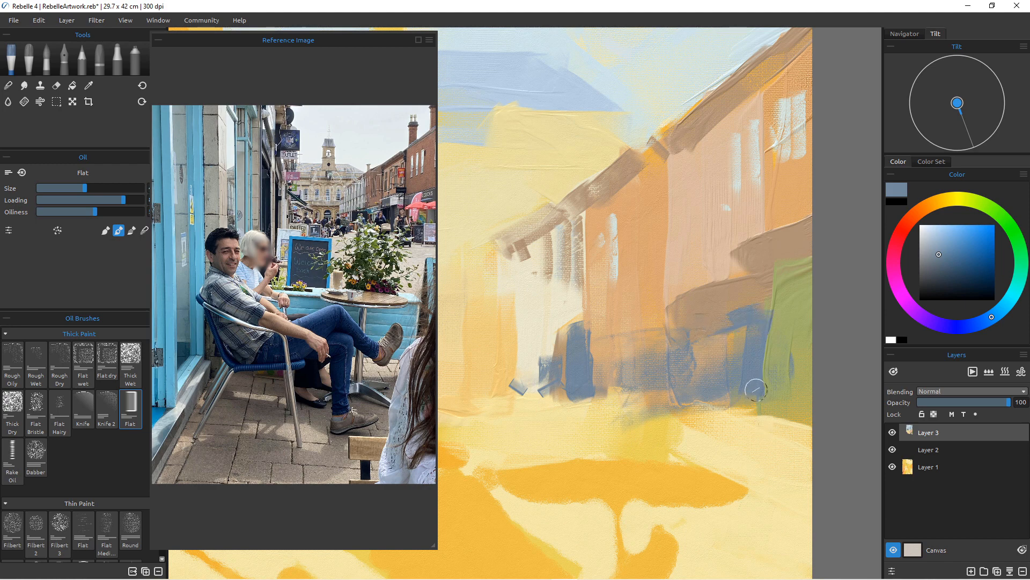
{"action": "left_click_drag", "start_coordinate": [785, 364], "coordinate": [786, 411]}
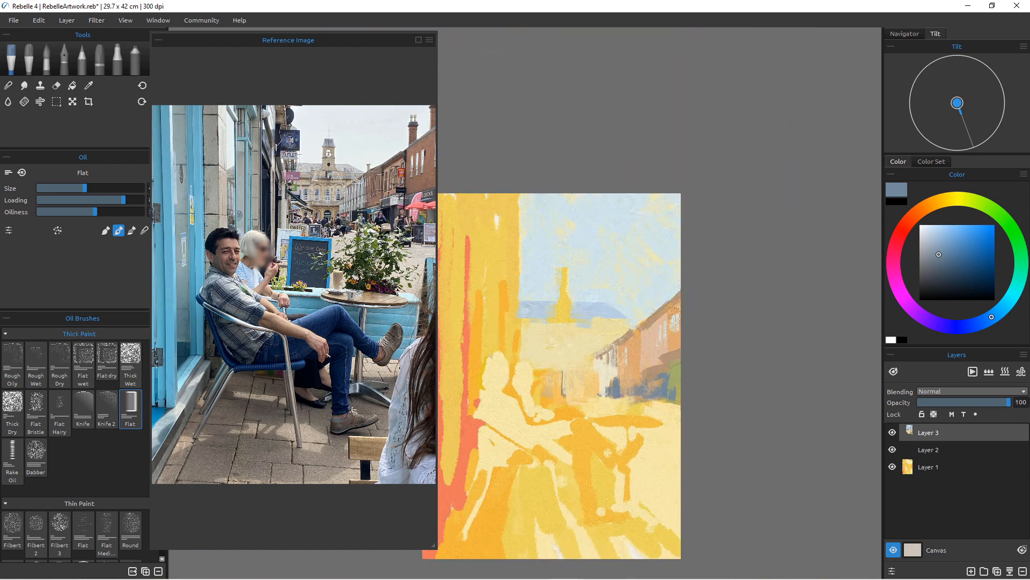
{"action": "scroll", "coordinate": [623, 351], "scroll_direction": "up", "scroll_amount": 5}
{"action": "scroll", "coordinate": [628, 352], "scroll_direction": "down", "scroll_amount": 2}
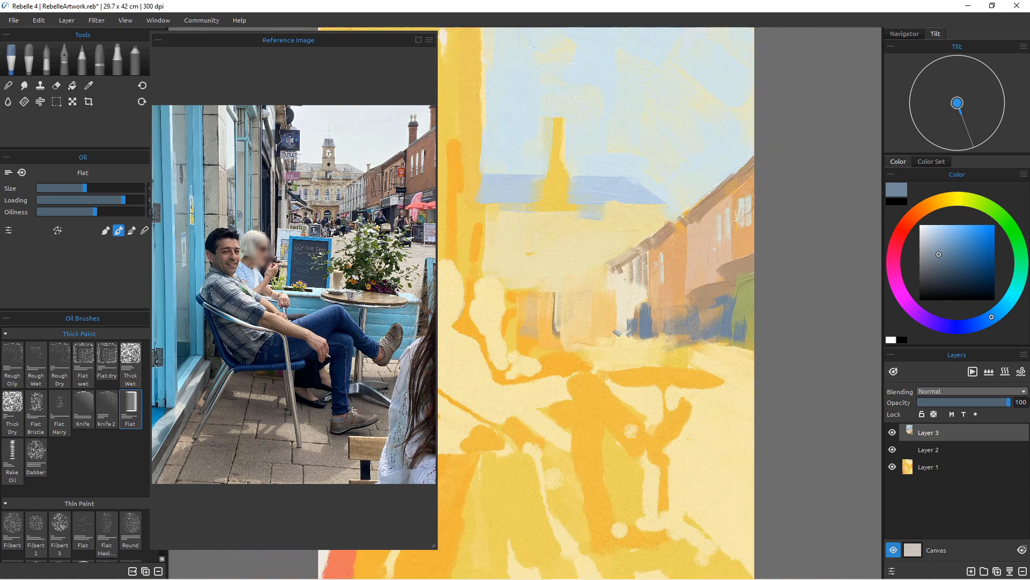
{"action": "left_click_drag", "start_coordinate": [628, 352], "coordinate": [662, 350]}
{"action": "scroll", "coordinate": [633, 369], "scroll_direction": "down", "scroll_amount": 4}
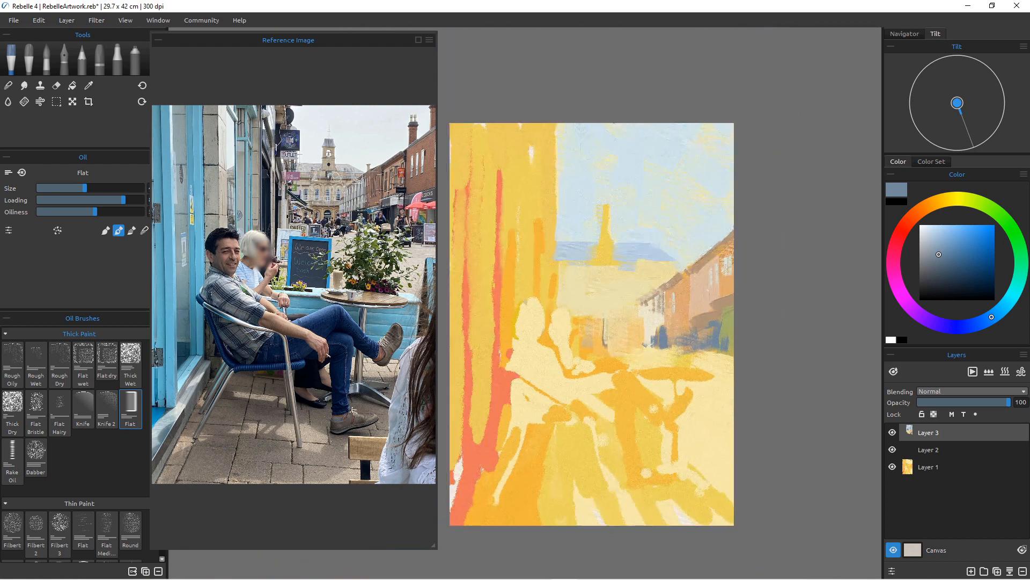
Drag sampled warm yellow along the base of the blue street shadow with an enlarged Knife brush.
{"action": "scroll", "coordinate": [633, 369], "scroll_direction": "up", "scroll_amount": 5}
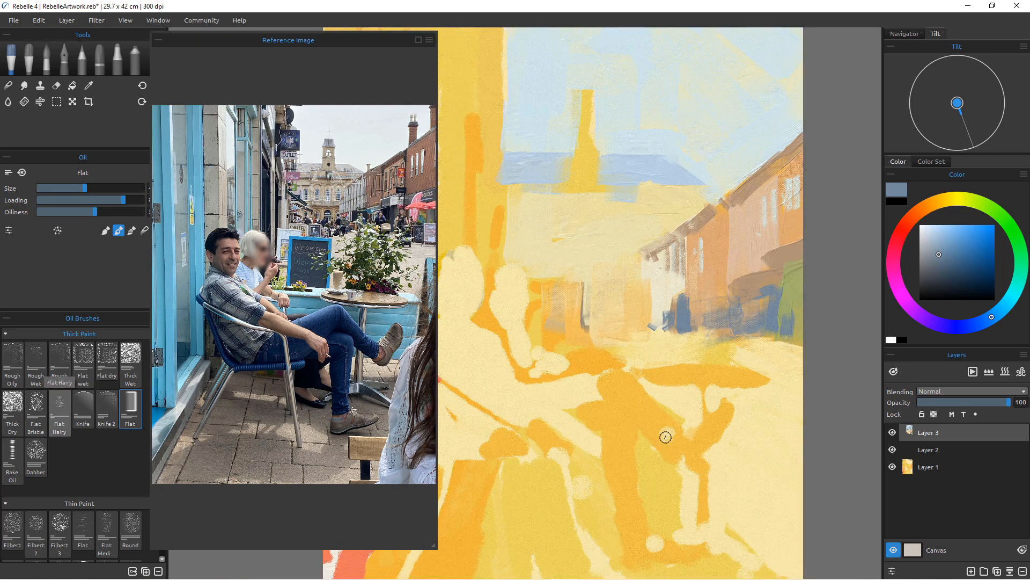
{"action": "left_click", "coordinate": [83, 407]}
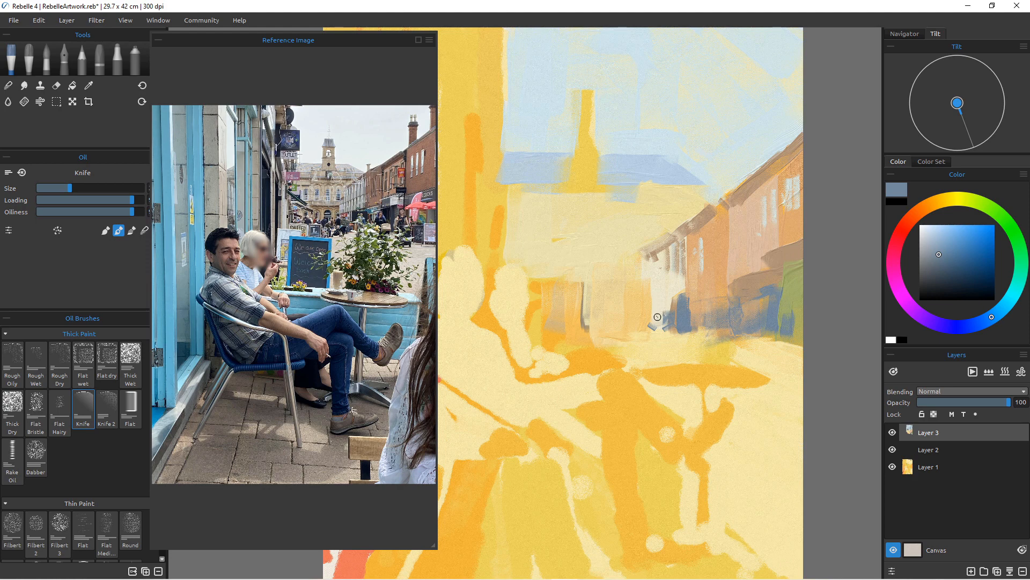
{"action": "key", "text": "bracketright"}
{"action": "key", "text": "bracketright"}
{"action": "key", "text": "bracketright"}
{"action": "key", "text": "bracketright"}
{"action": "key", "text": "bracketright"}
{"action": "key", "text": "bracketright"}
{"action": "key", "text": "bracketright"}
{"action": "key", "text": "bracketright"}
{"action": "key", "text": "bracketright"}
{"action": "key", "text": "bracketright"}
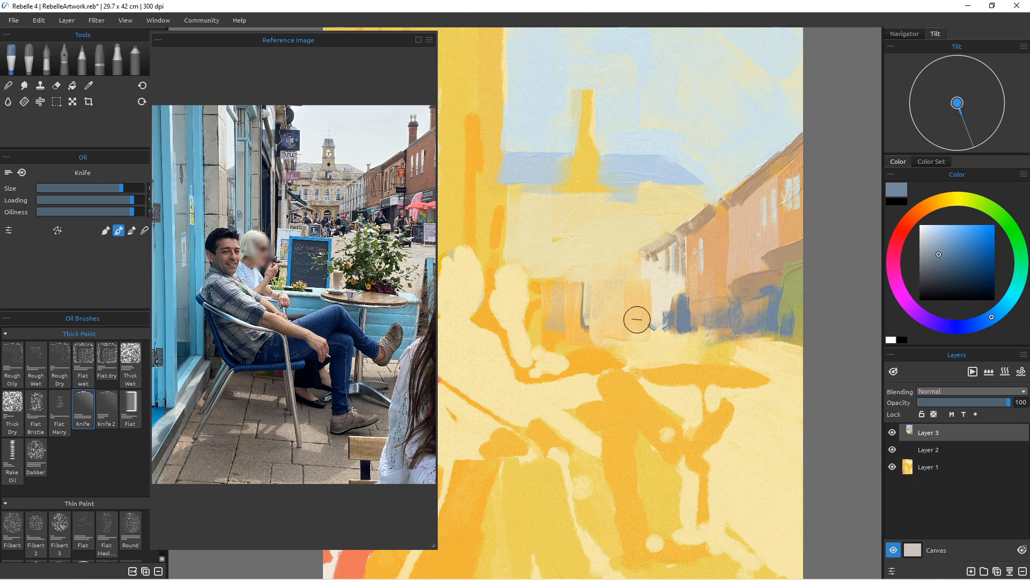
{"action": "left_click", "coordinate": [633, 318], "text": "alt"}
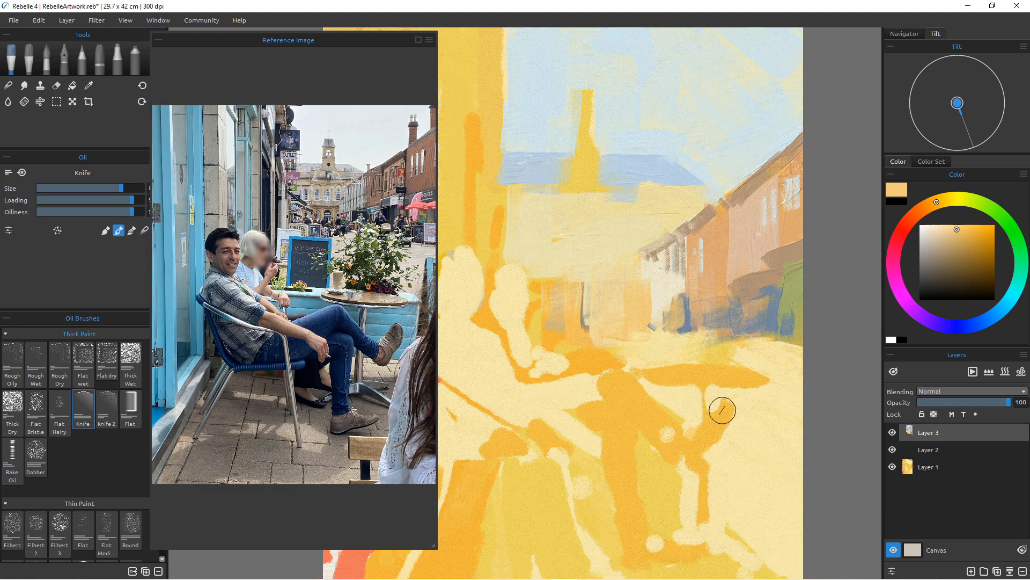
{"action": "mouse_move", "coordinate": [712, 323]}
{"action": "left_mouse_down"}
{"action": "mouse_move", "coordinate": [725, 294]}
{"action": "mouse_move", "coordinate": [729, 333]}
{"action": "mouse_move", "coordinate": [738, 333]}
{"action": "left_mouse_up"}
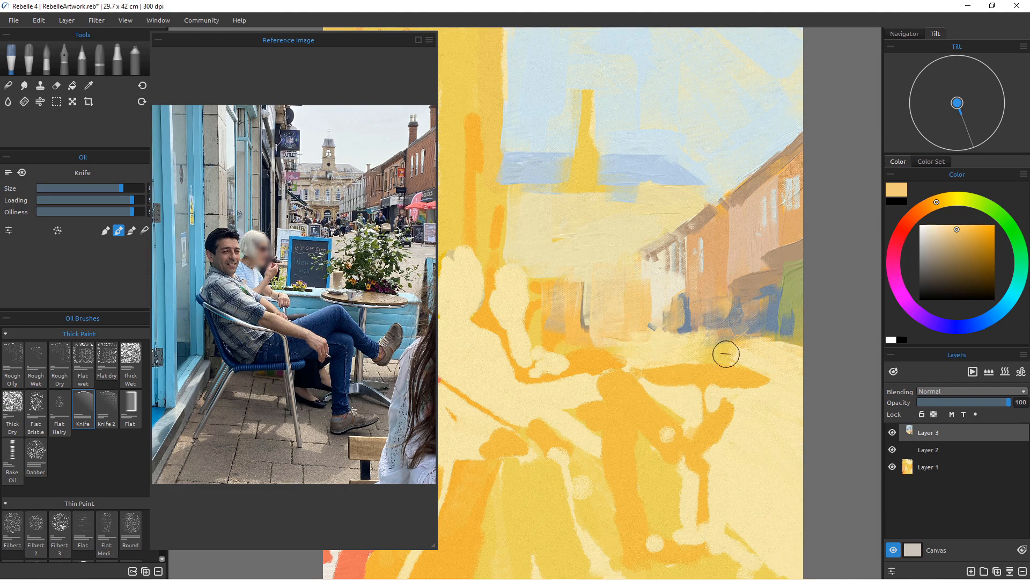
Lighten the strip between the brown band and blue shadow with sampled yellow and cream, and extend the green patch's upper edge with sampled green.
{"action": "scroll", "coordinate": [677, 356], "scroll_direction": "up", "scroll_amount": 4}
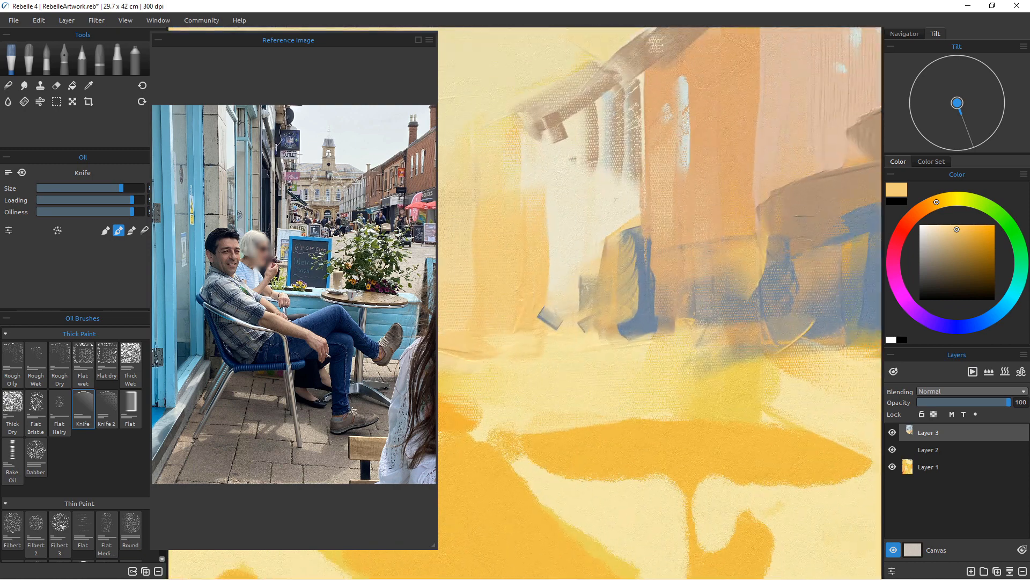
{"action": "scroll", "coordinate": [692, 328], "scroll_direction": "down", "scroll_amount": 4}
{"action": "scroll", "coordinate": [717, 334], "scroll_direction": "down", "scroll_amount": 1}
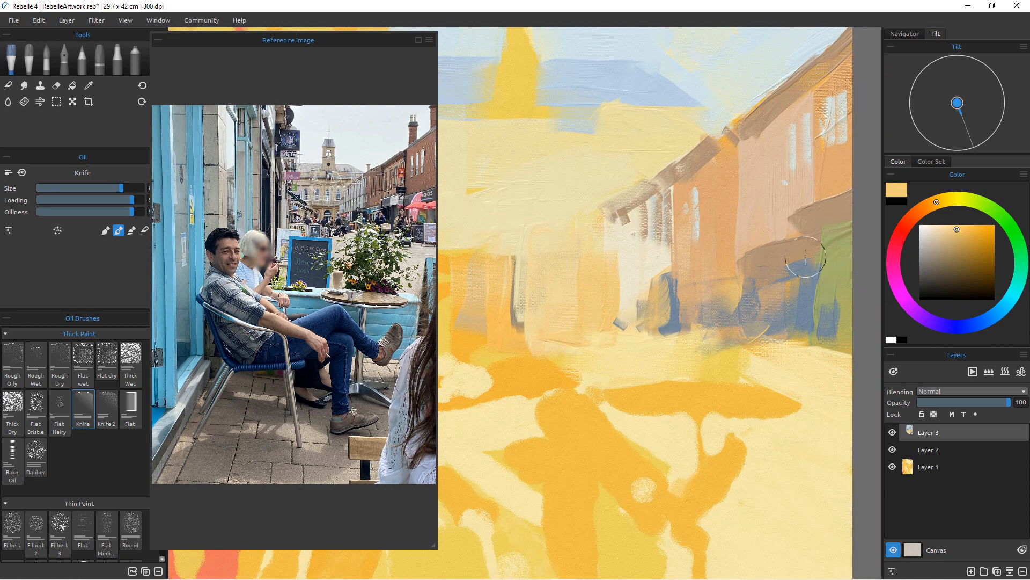
{"action": "left_click_drag", "start_coordinate": [815, 240], "coordinate": [763, 289]}
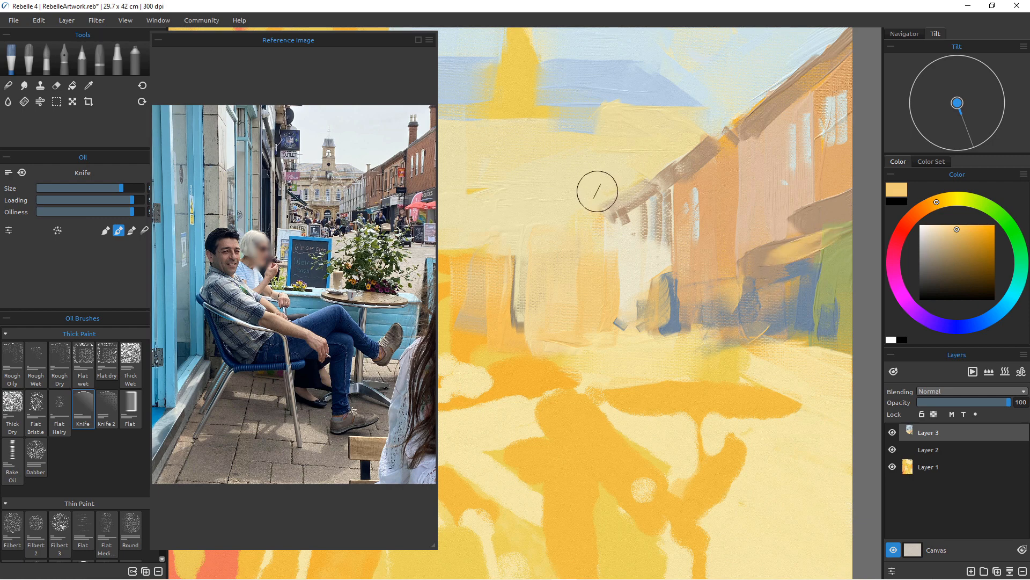
{"action": "left_click", "coordinate": [598, 167], "text": "alt"}
{"action": "left_click_drag", "start_coordinate": [607, 183], "coordinate": [625, 247]}
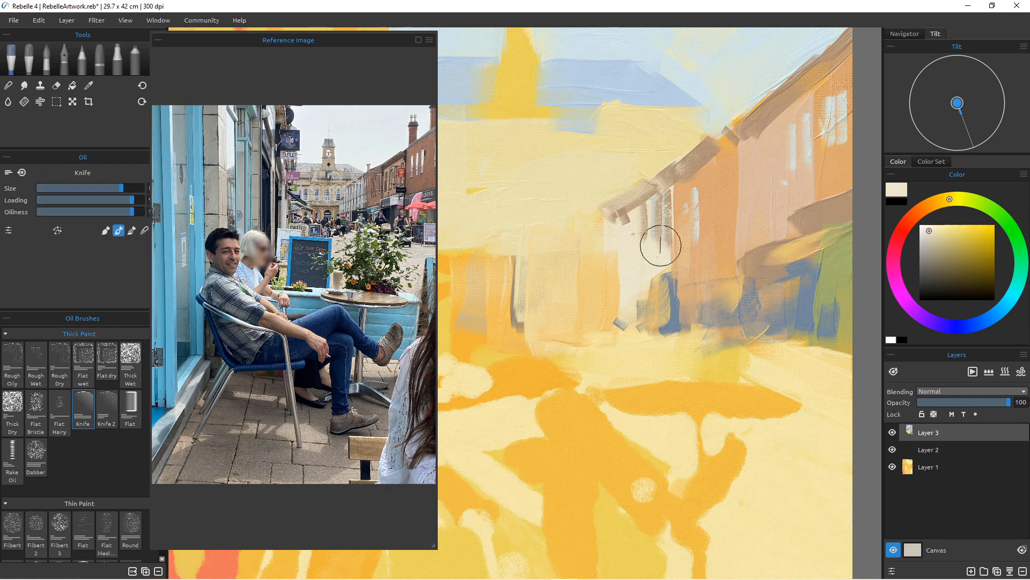
{"action": "left_click_drag", "start_coordinate": [820, 244], "coordinate": [800, 256]}
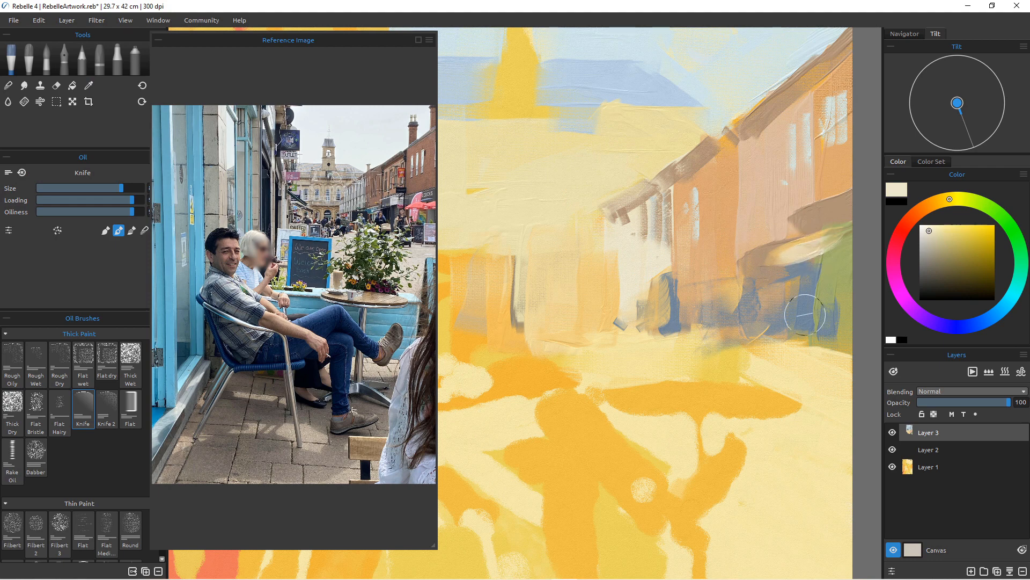
{"action": "left_click", "coordinate": [828, 264], "text": "alt"}
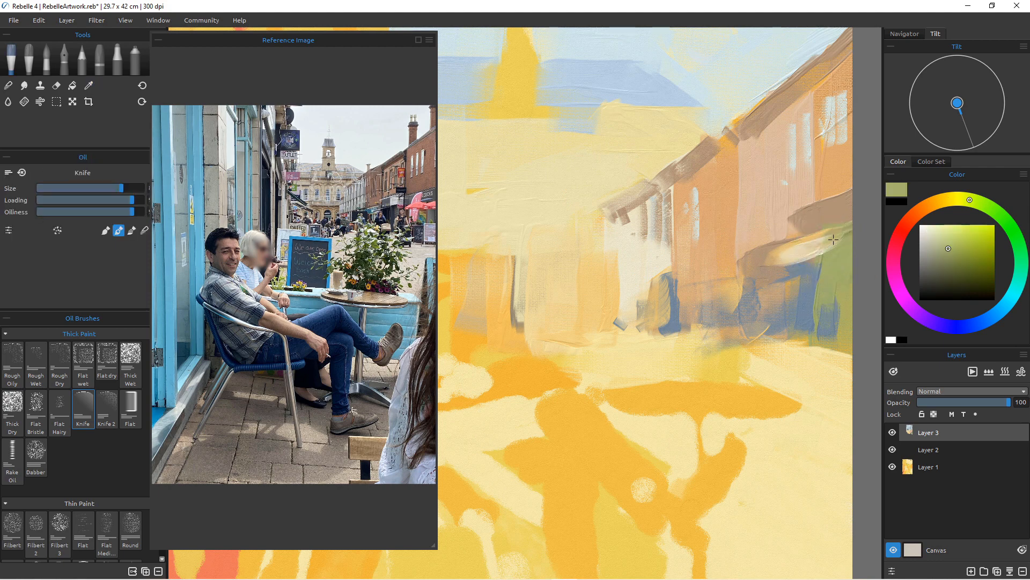
{"action": "mouse_move", "coordinate": [835, 242]}
{"action": "left_mouse_down"}
{"action": "mouse_move", "coordinate": [848, 283]}
{"action": "mouse_move", "coordinate": [829, 254]}
{"action": "mouse_move", "coordinate": [834, 236]}
{"action": "mouse_move", "coordinate": [833, 267]}
{"action": "left_mouse_up"}
Shape the distant clock tower with sampled orange-yellow using the Flat brush, adding a pale blue top and a light clock-face dab.
{"action": "left_click", "coordinate": [130, 409]}
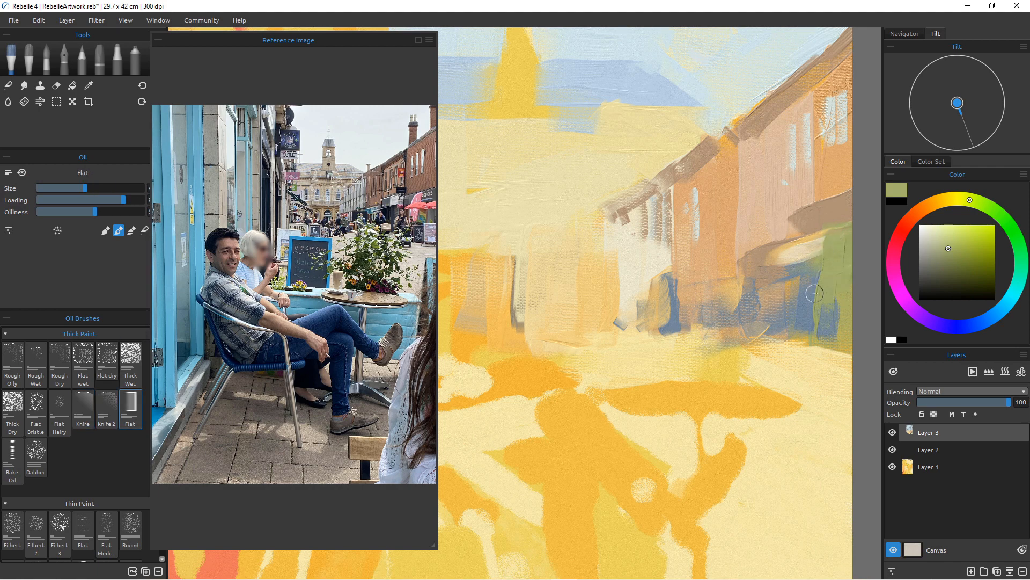
{"action": "scroll", "coordinate": [663, 375], "scroll_direction": "down", "scroll_amount": 8}
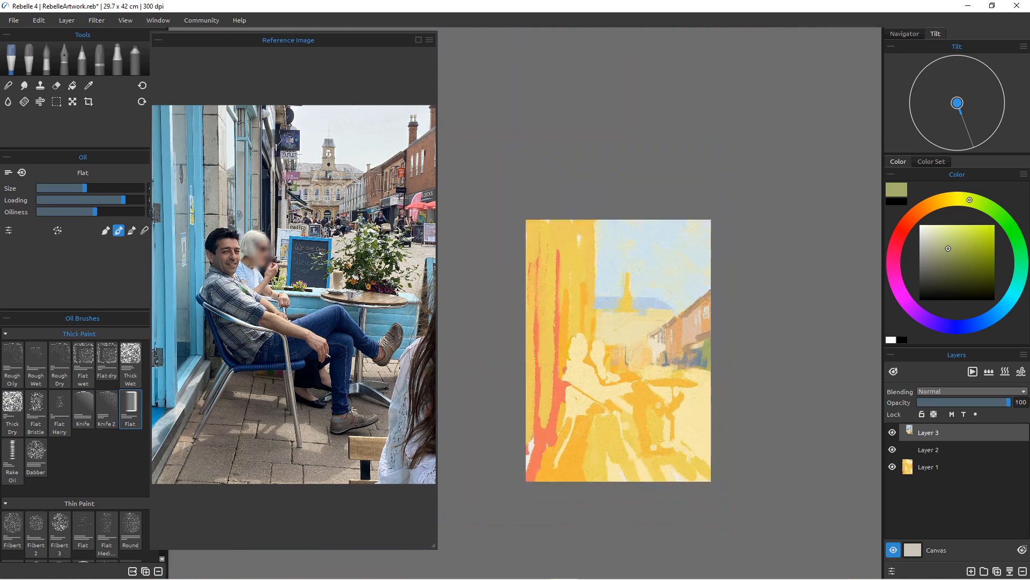
{"action": "scroll", "coordinate": [663, 375], "scroll_direction": "up", "scroll_amount": 4}
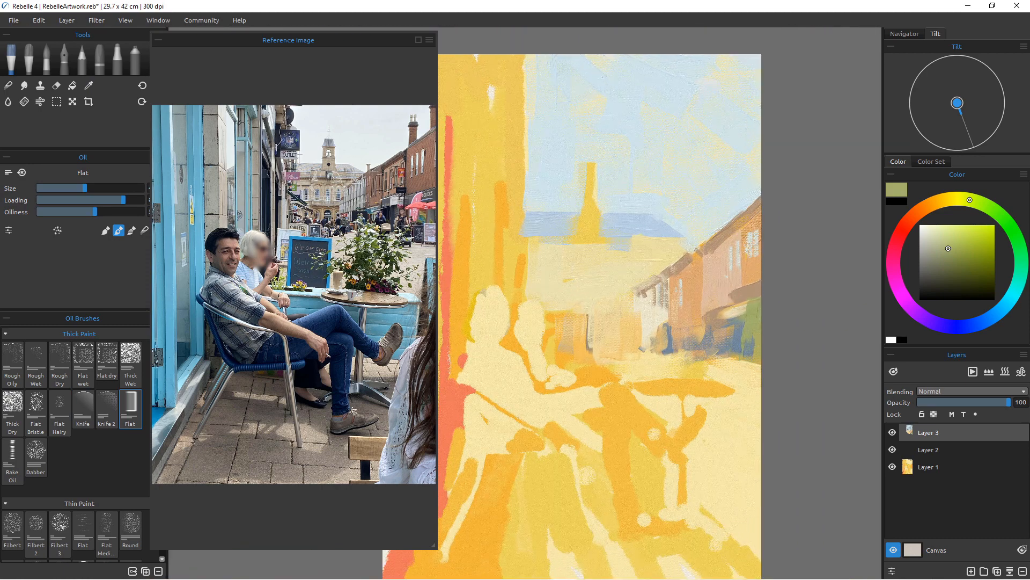
{"action": "scroll", "coordinate": [623, 383], "scroll_direction": "down", "scroll_amount": 2}
{"action": "scroll", "coordinate": [623, 383], "scroll_direction": "up", "scroll_amount": 1}
{"action": "left_click_drag", "start_coordinate": [622, 383], "coordinate": [680, 372]}
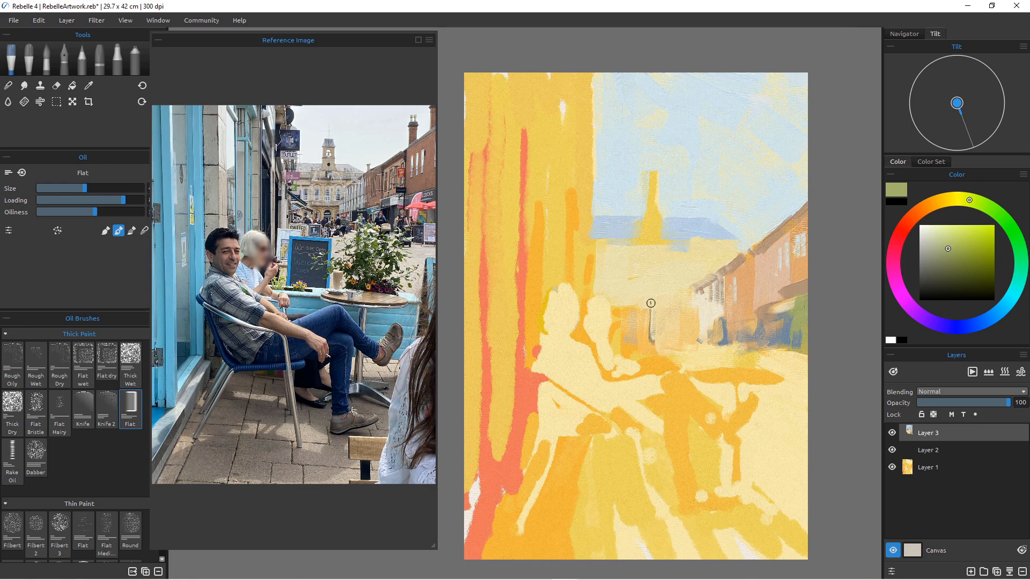
{"action": "left_click", "coordinate": [655, 322], "text": "alt"}
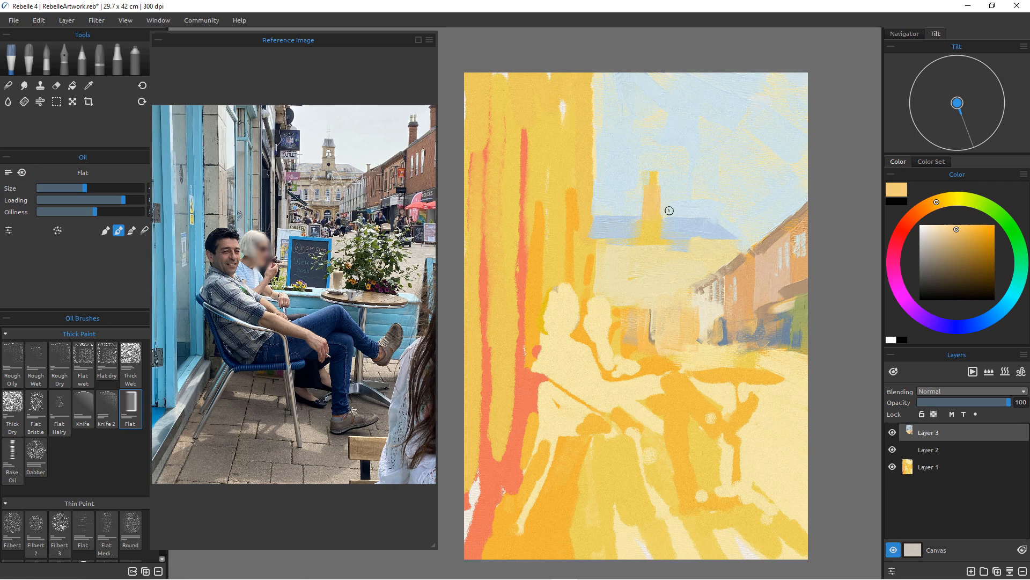
{"action": "left_click", "coordinate": [678, 229], "text": "alt"}
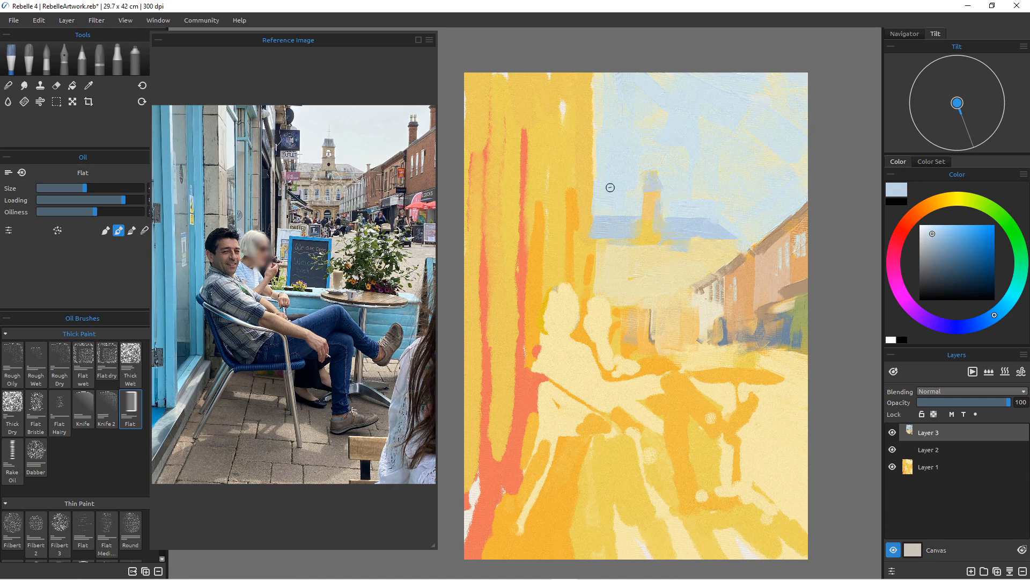
{"action": "left_click", "coordinate": [644, 200], "text": "alt"}
{"action": "left_click", "coordinate": [651, 194]}
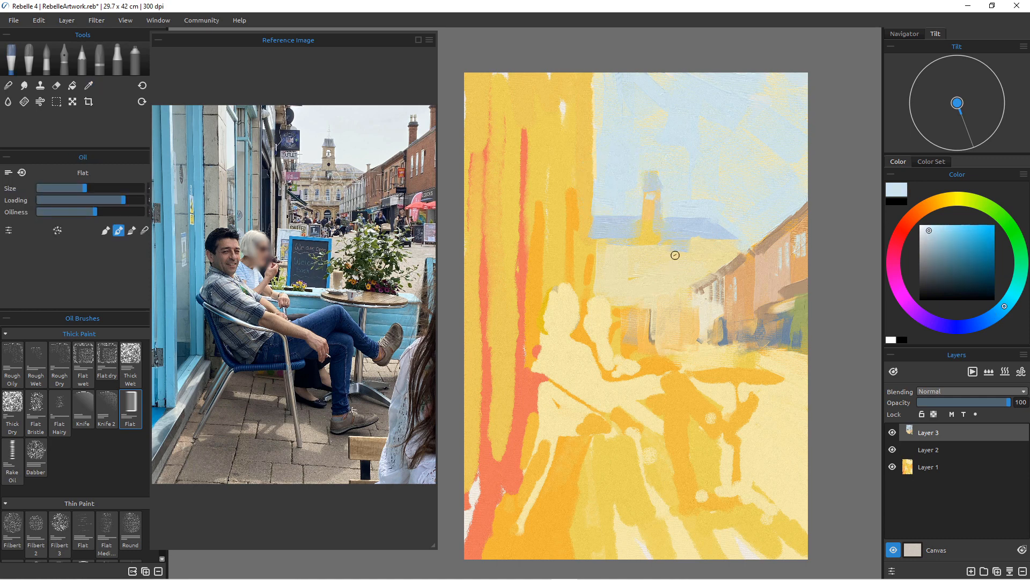
Paint sampled yellow along the base of the blue roof and sampled cream down the lower part of the clock tower.
{"action": "left_click", "coordinate": [650, 212], "text": "alt"}
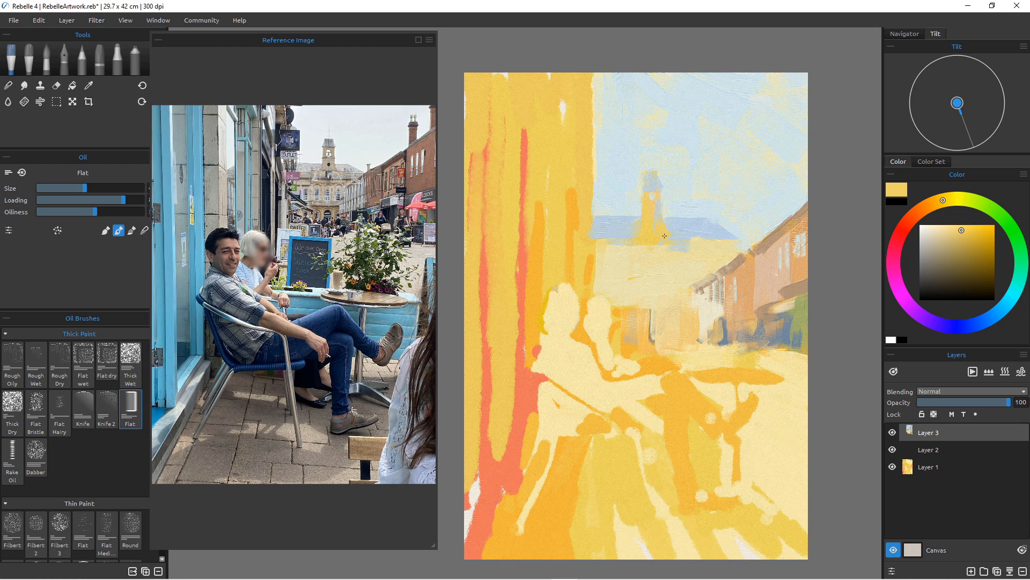
{"action": "left_click_drag", "start_coordinate": [703, 245], "coordinate": [673, 244]}
{"action": "left_click", "coordinate": [661, 227], "text": "alt"}
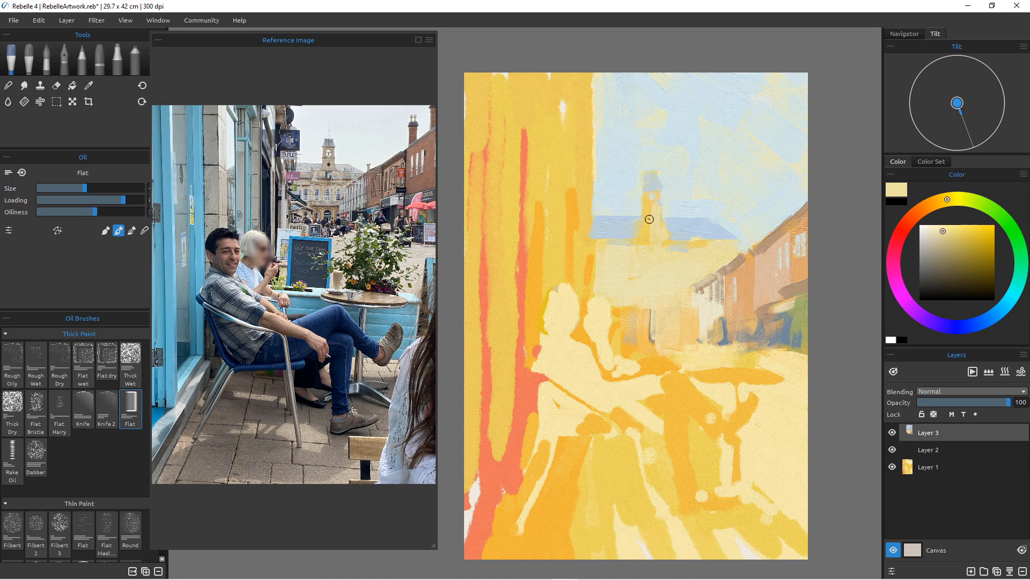
{"action": "left_click_drag", "start_coordinate": [649, 219], "coordinate": [650, 243]}
Paint long vertical cream strokes down the yellow facade beside the sky with an enlarged Flat brush and sampled cream.
{"action": "left_click", "coordinate": [633, 236], "text": "alt"}
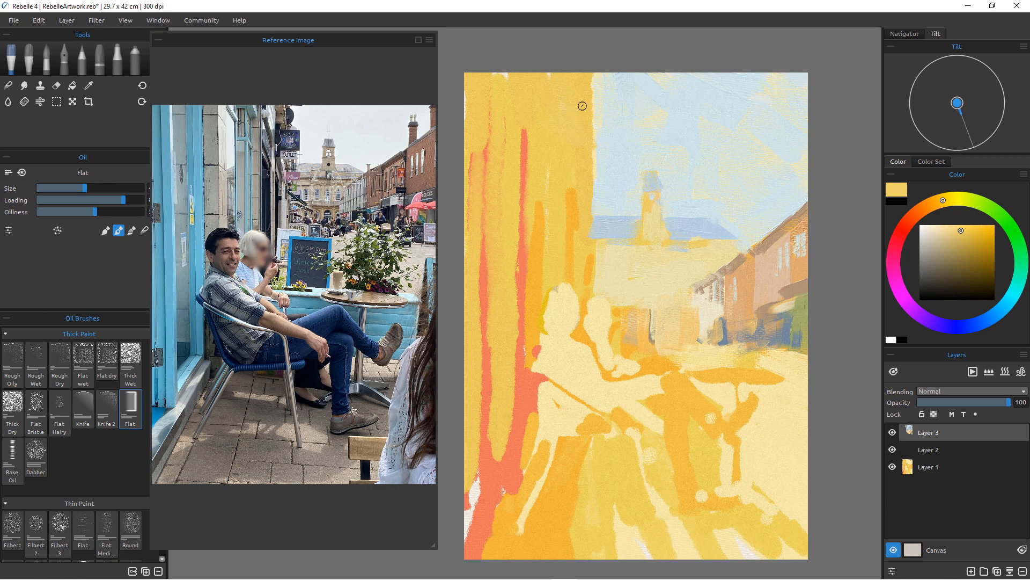
{"action": "key", "text": "bracketright"}
{"action": "key", "text": "bracketright"}
{"action": "key", "text": "bracketright"}
{"action": "key", "text": "bracketright"}
{"action": "key", "text": "bracketright"}
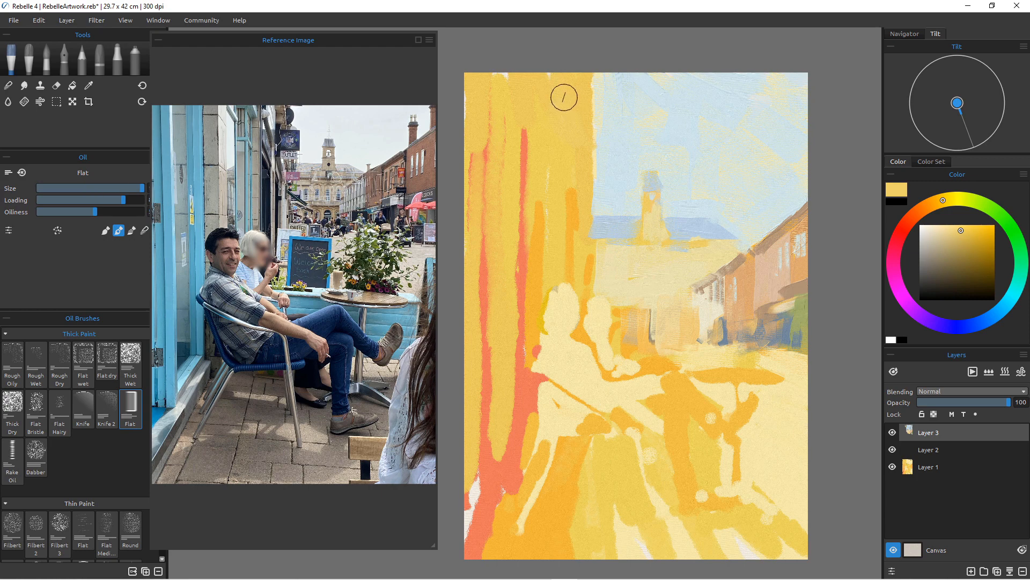
{"action": "key", "text": "bracketleft"}
{"action": "left_click", "coordinate": [617, 267], "text": "alt"}
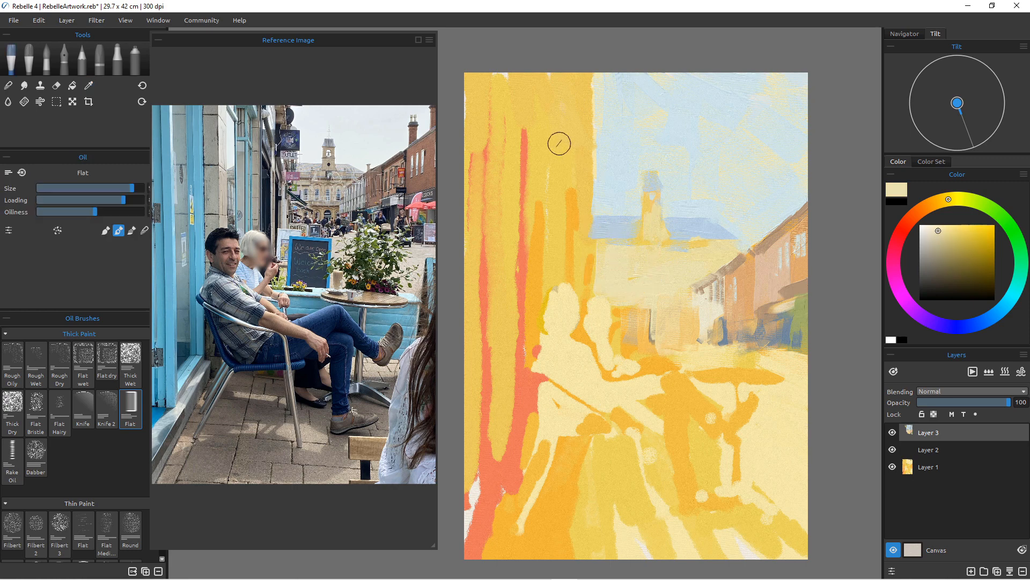
{"action": "left_click_drag", "start_coordinate": [566, 78], "coordinate": [561, 140]}
{"action": "mouse_move", "coordinate": [561, 93]}
{"action": "left_mouse_down"}
{"action": "mouse_move", "coordinate": [572, 229]}
{"action": "mouse_move", "coordinate": [563, 269]}
{"action": "left_mouse_up"}
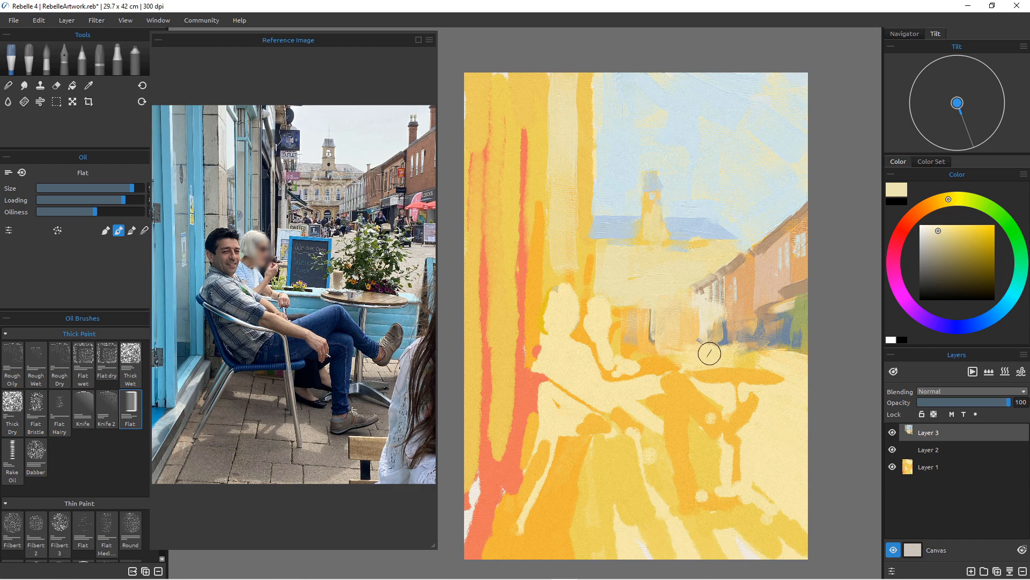
Paint cream strokes across the street behind the café table and down the wall beside the inner red stripe.
{"action": "left_click_drag", "start_coordinate": [776, 365], "coordinate": [711, 370]}
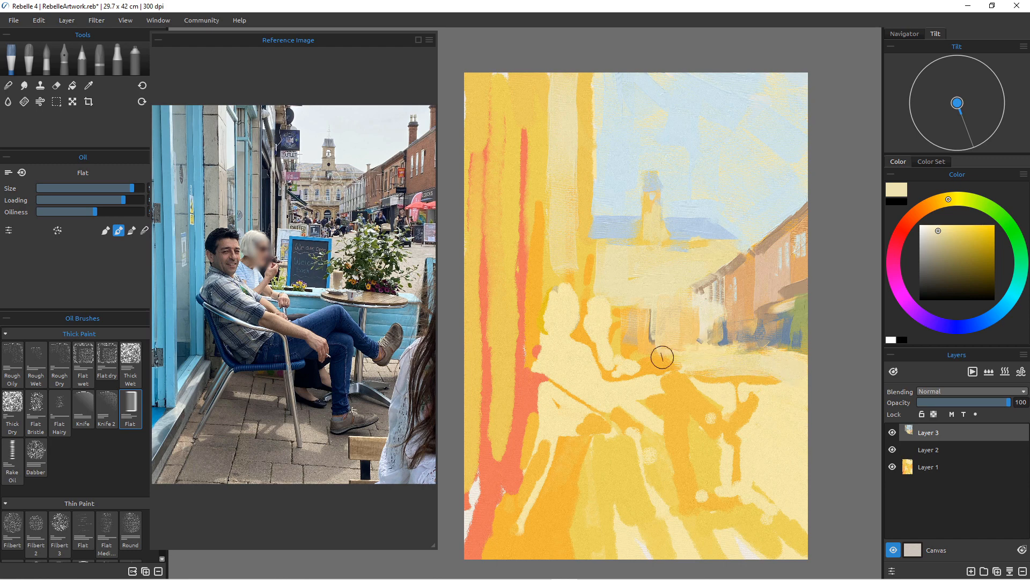
{"action": "mouse_move", "coordinate": [684, 354]}
{"action": "left_mouse_down"}
{"action": "mouse_move", "coordinate": [658, 358]}
{"action": "mouse_move", "coordinate": [695, 388]}
{"action": "mouse_move", "coordinate": [627, 352]}
{"action": "mouse_move", "coordinate": [682, 356]}
{"action": "left_mouse_up"}
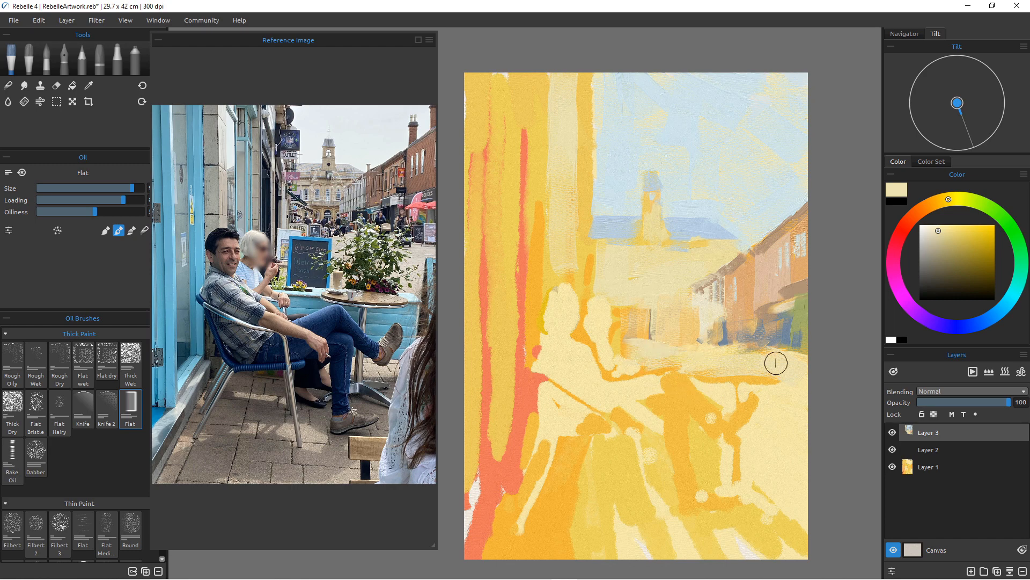
{"action": "left_click_drag", "start_coordinate": [534, 85], "coordinate": [536, 263]}
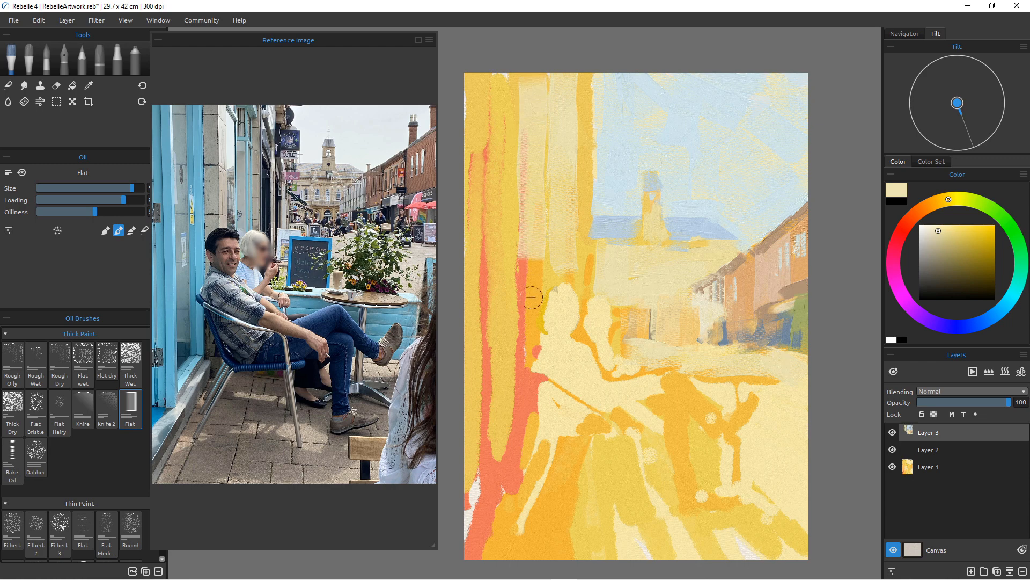
{"action": "left_click_drag", "start_coordinate": [531, 367], "coordinate": [536, 486]}
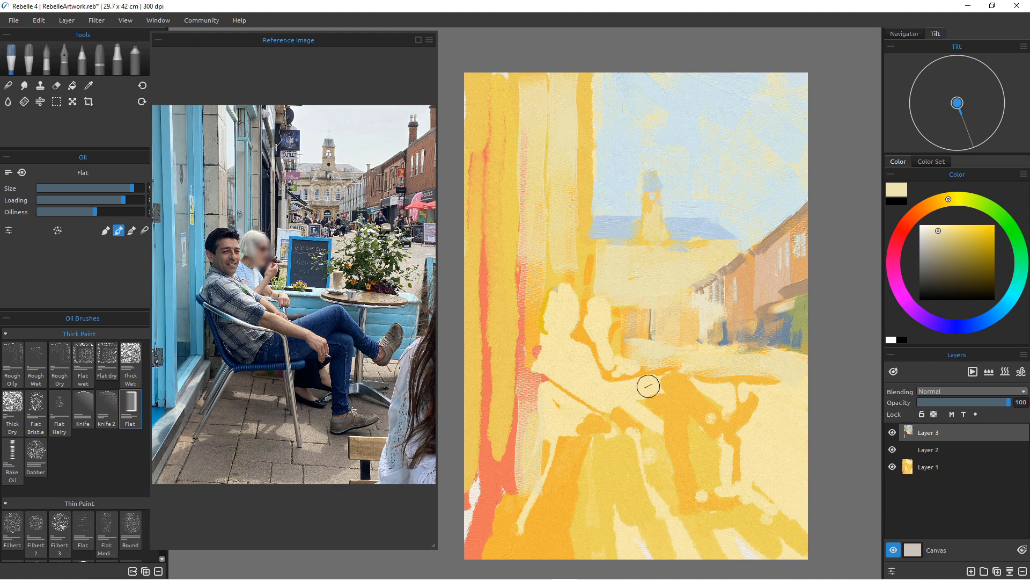
Mix a turquoise blue, block in the planter behind the café table with broad horizontal strokes, and clean its upper edge with sampled cream.
{"action": "left_click", "coordinate": [1007, 303]}
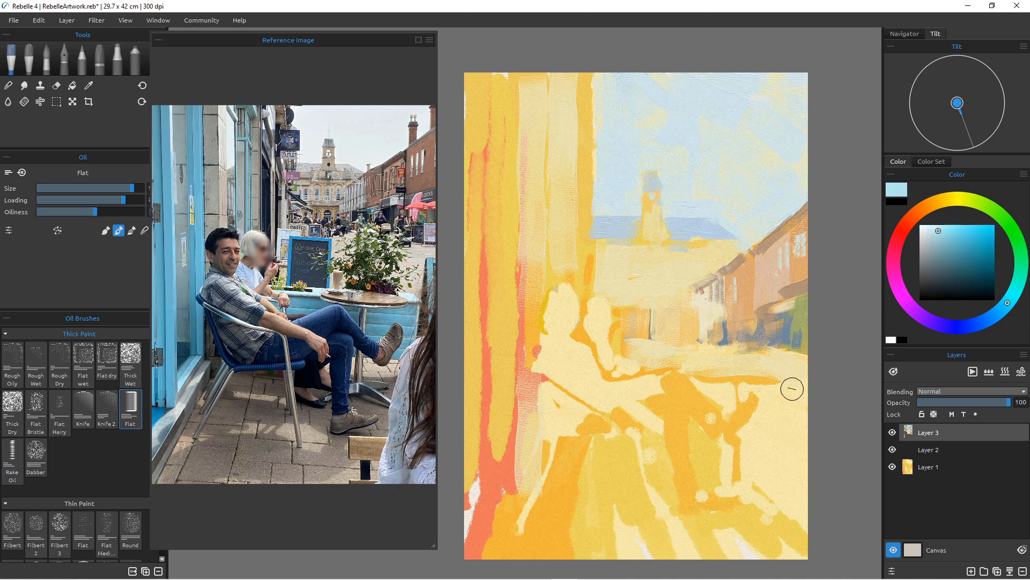
{"action": "left_click_drag", "start_coordinate": [938, 231], "coordinate": [949, 234]}
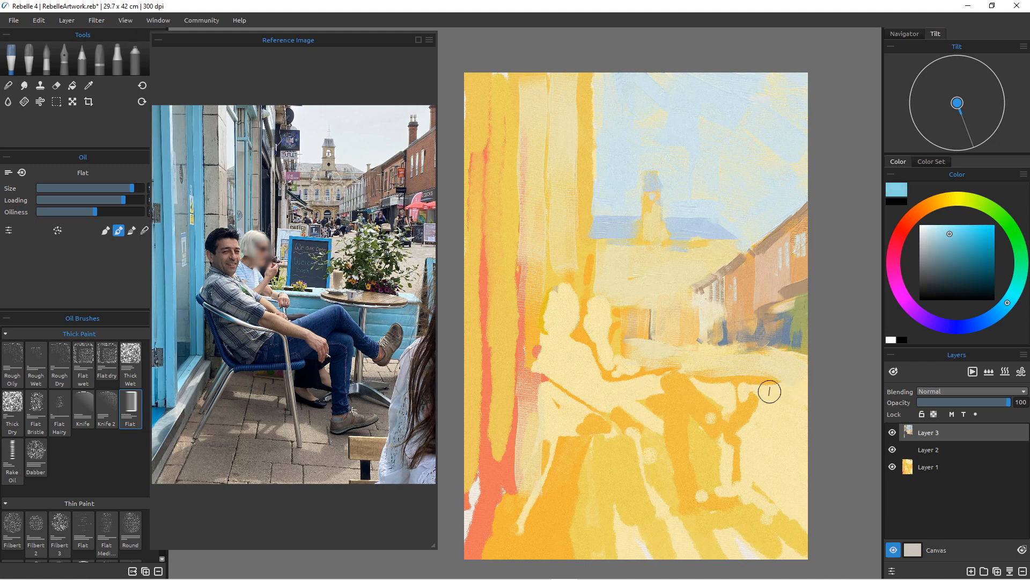
{"action": "mouse_move", "coordinate": [807, 381]}
{"action": "left_mouse_down"}
{"action": "mouse_move", "coordinate": [798, 396]}
{"action": "mouse_move", "coordinate": [746, 395]}
{"action": "left_mouse_up"}
{"action": "left_click_drag", "start_coordinate": [796, 417], "coordinate": [743, 433]}
{"action": "left_click_drag", "start_coordinate": [726, 395], "coordinate": [695, 397]}
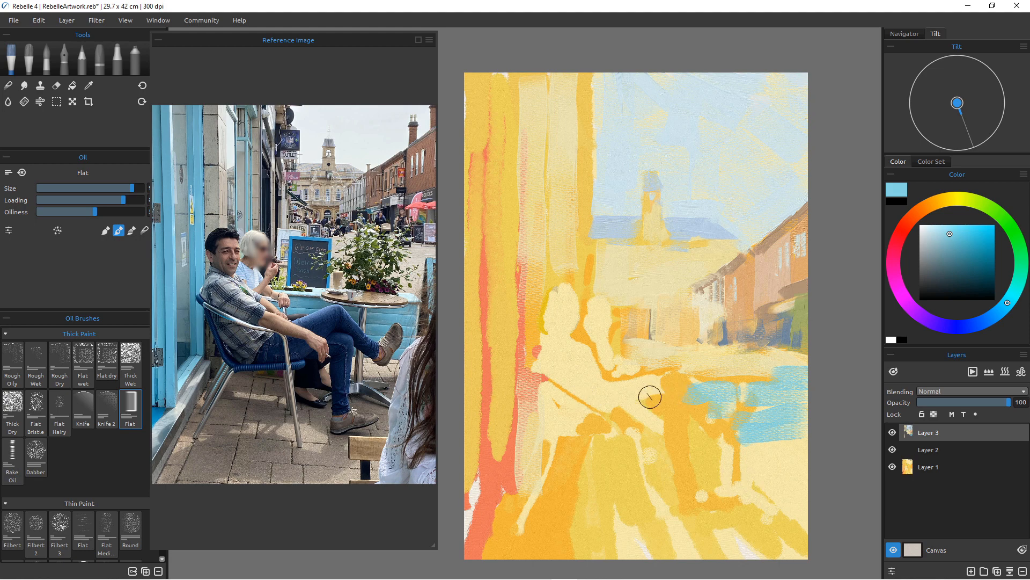
{"action": "mouse_move", "coordinate": [697, 388]}
{"action": "left_mouse_down"}
{"action": "mouse_move", "coordinate": [762, 396]}
{"action": "mouse_move", "coordinate": [757, 405]}
{"action": "mouse_move", "coordinate": [748, 392]}
{"action": "mouse_move", "coordinate": [841, 398]}
{"action": "mouse_move", "coordinate": [809, 400]}
{"action": "left_mouse_up"}
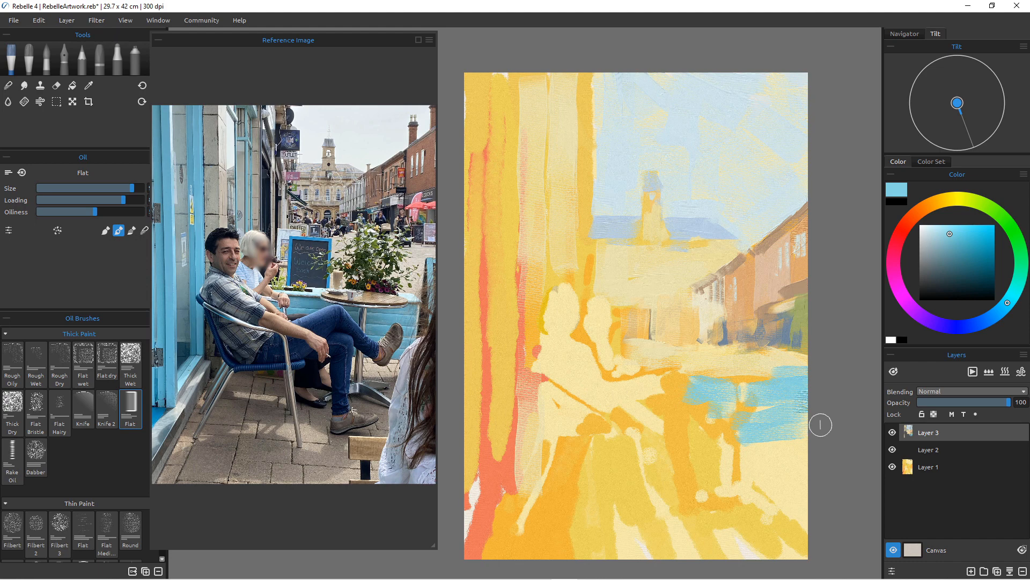
{"action": "left_click", "coordinate": [775, 350], "text": "alt"}
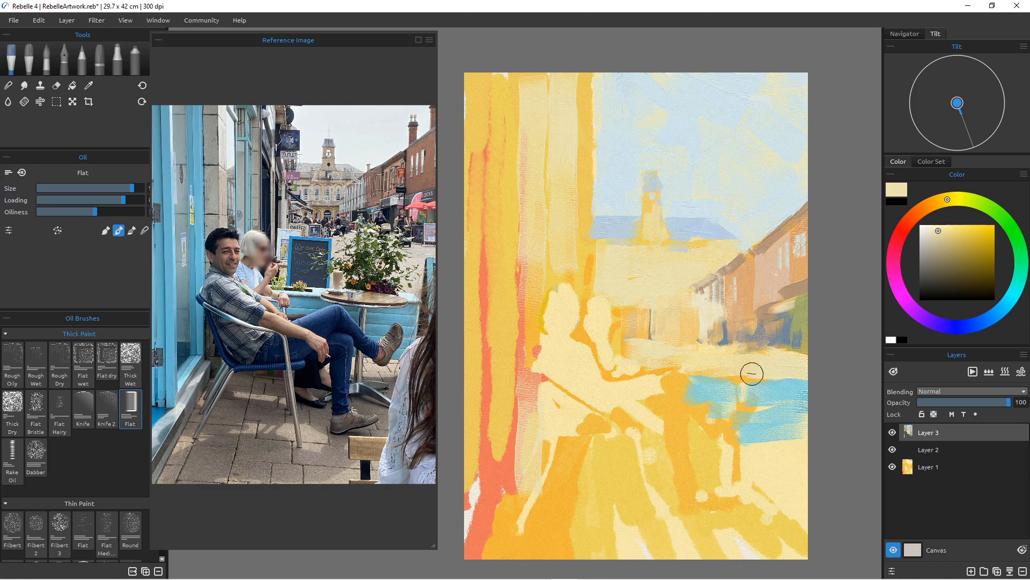
Soften the lower planter with sampled pale turquoise and paint a vertical turquoise stripe down the upper wall with a smaller Flat brush.
{"action": "left_click", "coordinate": [777, 426], "text": "alt"}
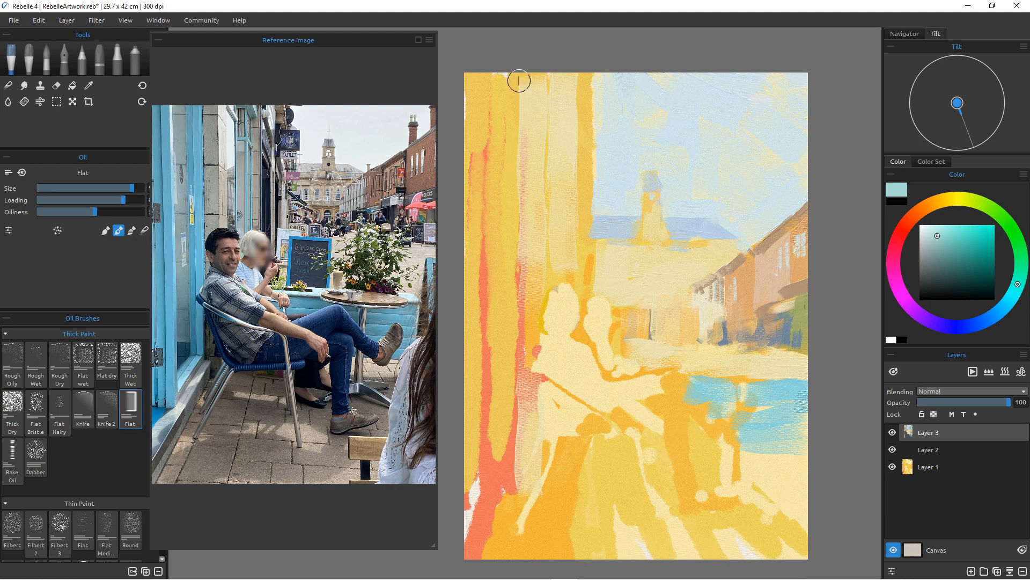
{"action": "key", "text": "bracketleft"}
{"action": "mouse_move", "coordinate": [515, 75]}
{"action": "left_mouse_down"}
{"action": "mouse_move", "coordinate": [520, 199]}
{"action": "mouse_move", "coordinate": [525, 98]}
{"action": "mouse_move", "coordinate": [518, 76]}
{"action": "mouse_move", "coordinate": [521, 310]}
{"action": "left_mouse_up"}
{"action": "key", "text": "bracketleft"}
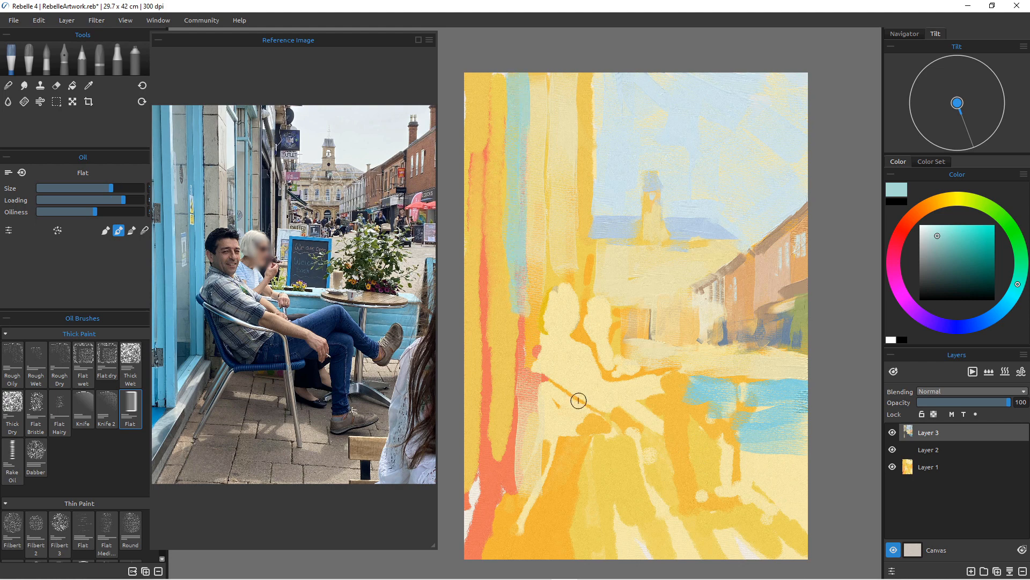
Extend the pale turquoise stripe down the wall and angle it toward the canvas's lower corner over the red underpainting.
{"action": "left_click_drag", "start_coordinate": [514, 265], "coordinate": [520, 393]}
{"action": "left_click_drag", "start_coordinate": [521, 292], "coordinate": [520, 403]}
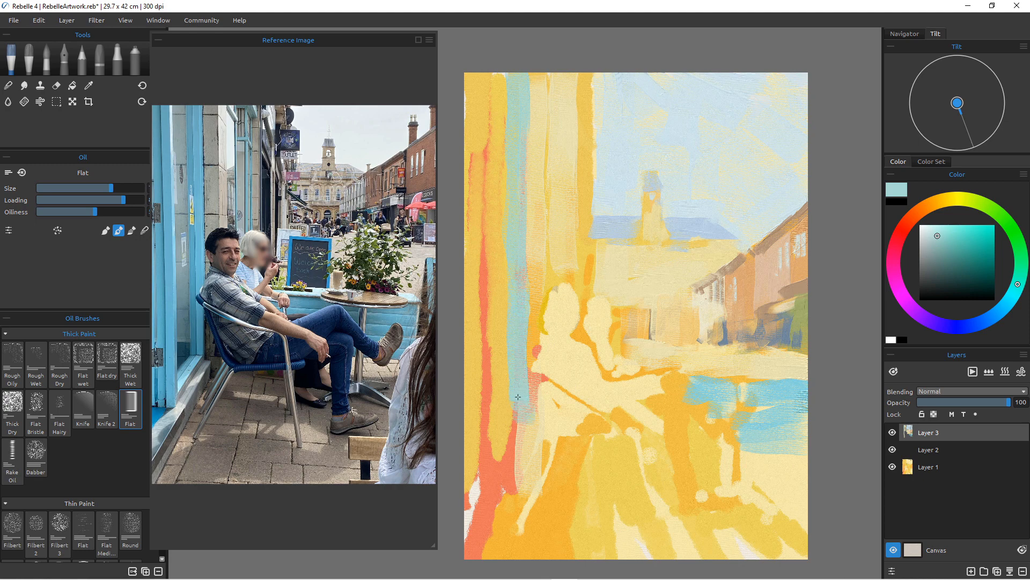
{"action": "mouse_move", "coordinate": [507, 435]}
{"action": "left_mouse_down"}
{"action": "mouse_move", "coordinate": [488, 493]}
{"action": "mouse_move", "coordinate": [500, 507]}
{"action": "left_mouse_up"}
Cover the red and yellow stripes along the painting's outer edge with long pale turquoise strokes using a smaller Flat brush.
{"action": "key", "text": "bracketleft"}
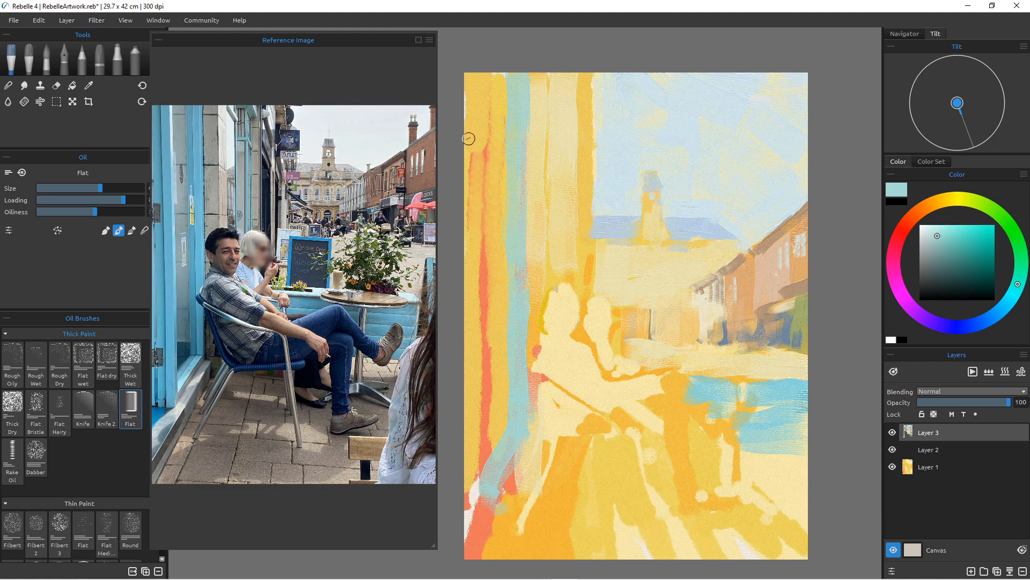
{"action": "mouse_move", "coordinate": [473, 86]}
{"action": "left_mouse_down"}
{"action": "mouse_move", "coordinate": [470, 213]}
{"action": "mouse_move", "coordinate": [479, 246]}
{"action": "mouse_move", "coordinate": [483, 189]}
{"action": "mouse_move", "coordinate": [478, 311]}
{"action": "left_mouse_up"}
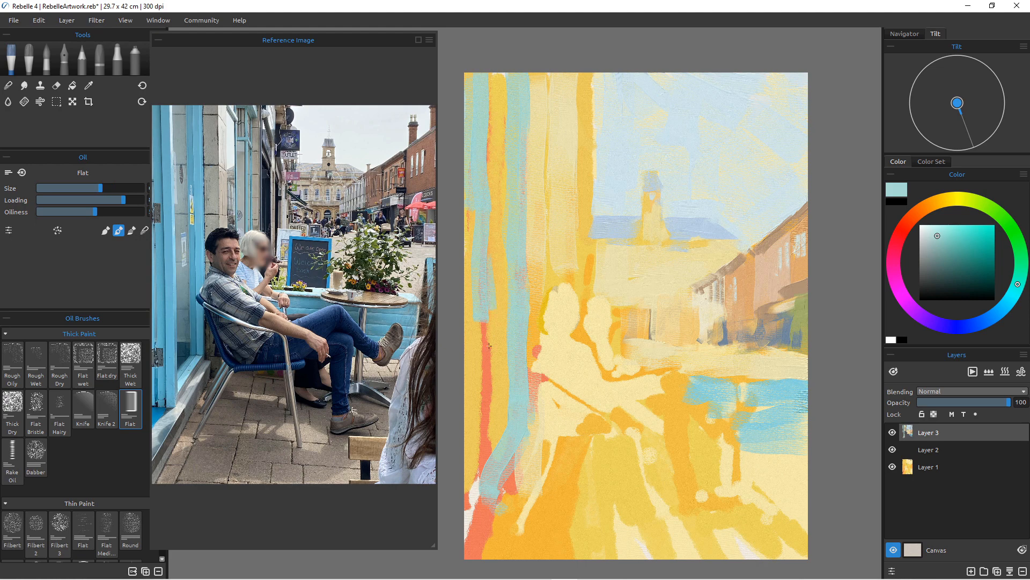
{"action": "mouse_move", "coordinate": [489, 346]}
{"action": "left_mouse_down"}
{"action": "mouse_move", "coordinate": [486, 384]}
{"action": "mouse_move", "coordinate": [481, 336]}
{"action": "mouse_move", "coordinate": [484, 418]}
{"action": "left_mouse_up"}
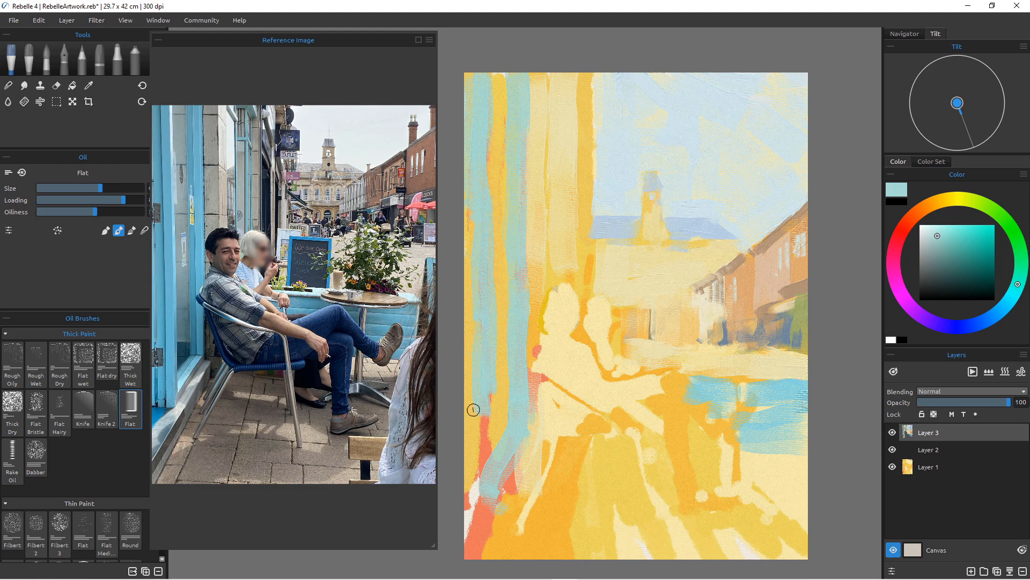
{"action": "mouse_move", "coordinate": [477, 410]}
{"action": "left_mouse_down"}
{"action": "mouse_move", "coordinate": [483, 459]}
{"action": "mouse_move", "coordinate": [487, 447]}
{"action": "mouse_move", "coordinate": [475, 458]}
{"action": "mouse_move", "coordinate": [483, 445]}
{"action": "mouse_move", "coordinate": [484, 490]}
{"action": "mouse_move", "coordinate": [509, 517]}
{"action": "mouse_move", "coordinate": [566, 516]}
{"action": "mouse_move", "coordinate": [475, 488]}
{"action": "mouse_move", "coordinate": [478, 463]}
{"action": "mouse_move", "coordinate": [480, 499]}
{"action": "left_mouse_up"}
{"action": "mouse_move", "coordinate": [482, 482]}
{"action": "left_mouse_down"}
{"action": "mouse_move", "coordinate": [474, 540]}
{"action": "mouse_move", "coordinate": [483, 479]}
{"action": "mouse_move", "coordinate": [474, 507]}
{"action": "left_mouse_up"}
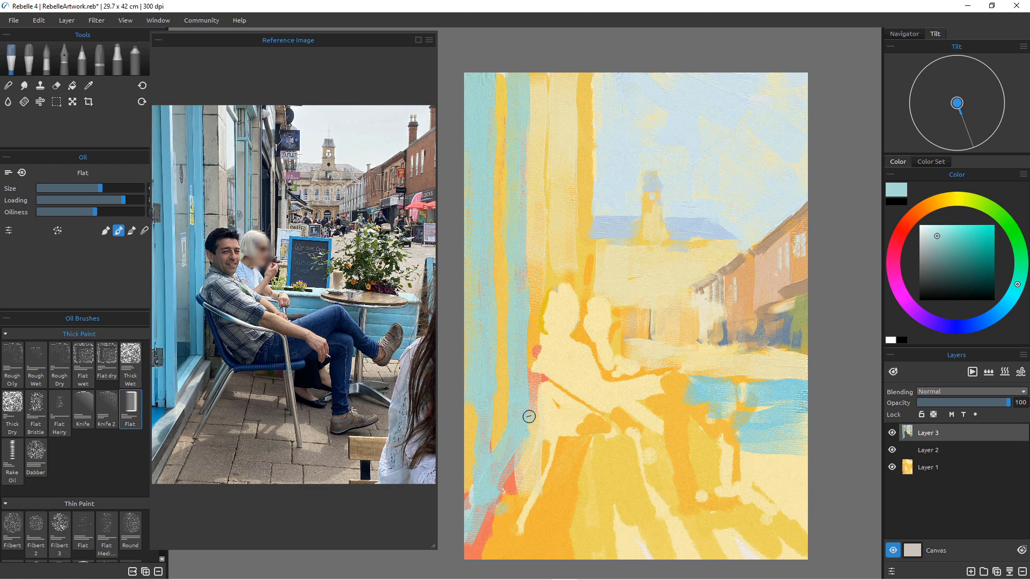
Paint long vertical strokes of sampled cream over the golden gaps between the turquoise wall stripes.
{"action": "left_click", "coordinate": [564, 161], "text": "alt"}
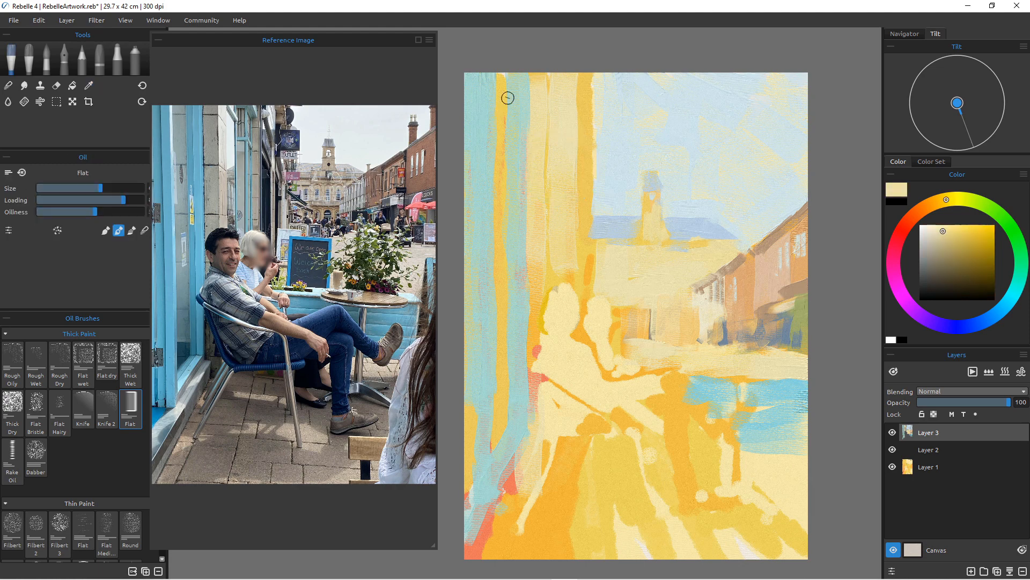
{"action": "mouse_move", "coordinate": [497, 73]}
{"action": "left_mouse_down"}
{"action": "mouse_move", "coordinate": [500, 172]}
{"action": "mouse_move", "coordinate": [512, 95]}
{"action": "mouse_move", "coordinate": [508, 231]}
{"action": "left_mouse_up"}
{"action": "left_click_drag", "start_coordinate": [501, 141], "coordinate": [502, 225]}
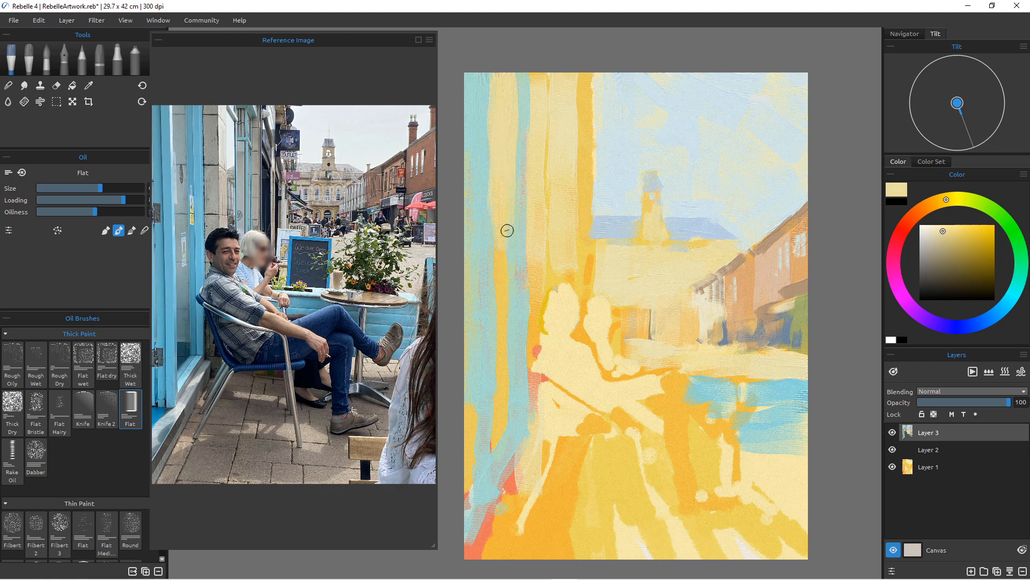
{"action": "mouse_move", "coordinate": [519, 189]}
{"action": "left_mouse_down"}
{"action": "mouse_move", "coordinate": [516, 316]}
{"action": "mouse_move", "coordinate": [509, 230]}
{"action": "mouse_move", "coordinate": [512, 381]}
{"action": "mouse_move", "coordinate": [506, 409]}
{"action": "left_mouse_up"}
Add vertical pale blue accents to the middle and upper wall with a color sampled from the sky area.
{"action": "left_click", "coordinate": [606, 226], "text": "alt"}
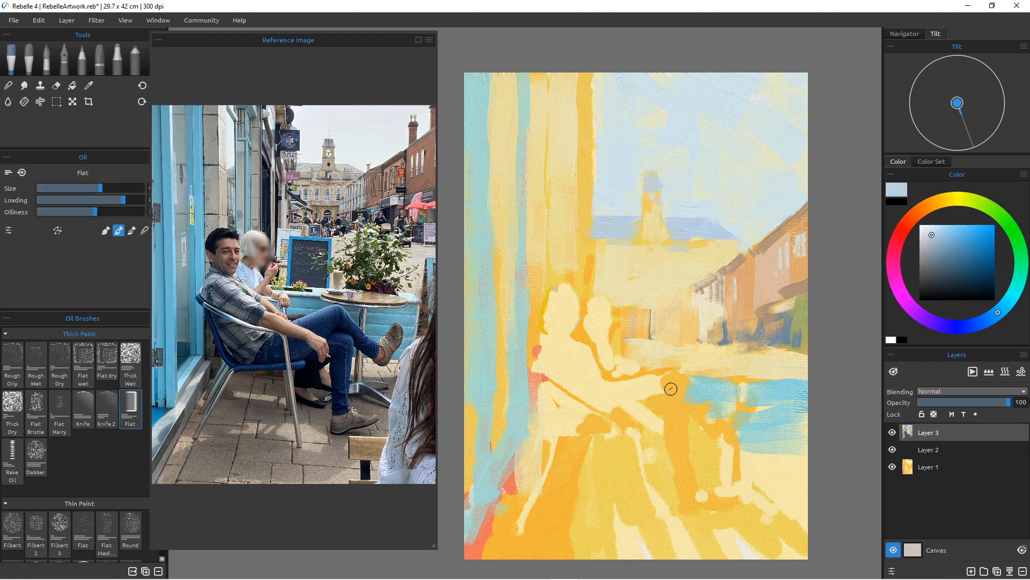
{"action": "left_click_drag", "start_coordinate": [510, 260], "coordinate": [509, 344]}
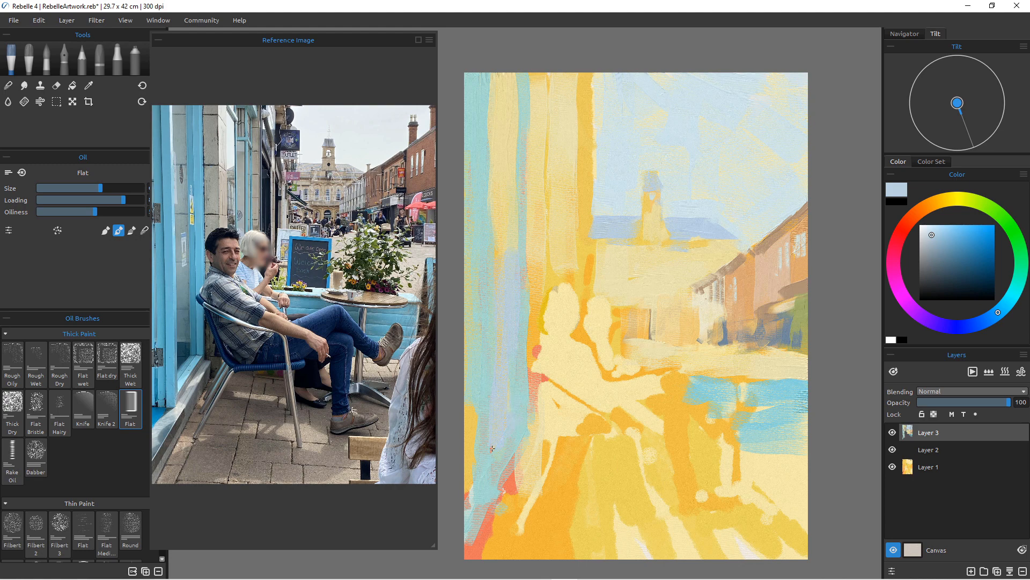
{"action": "left_click_drag", "start_coordinate": [498, 140], "coordinate": [498, 188]}
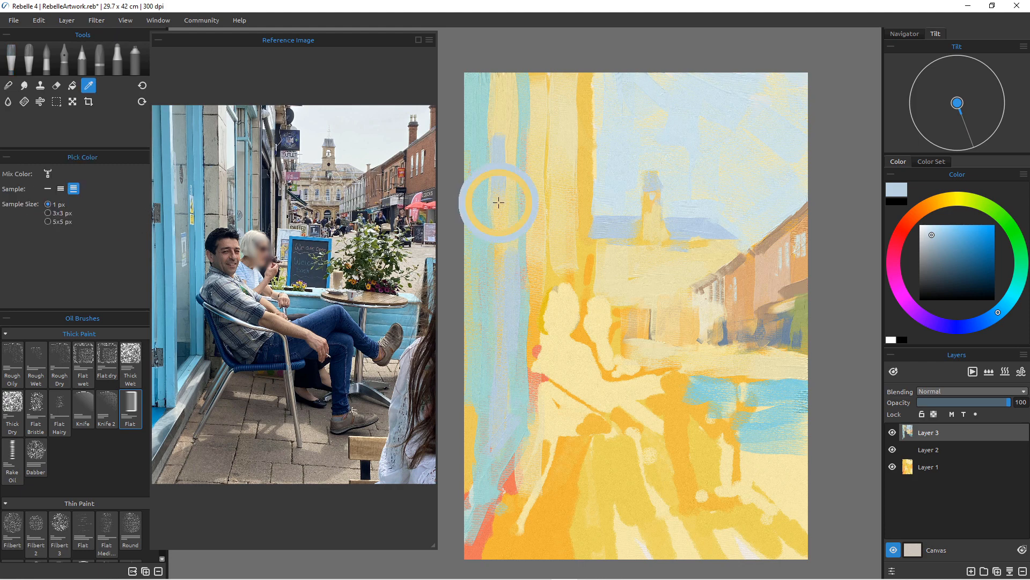
Paint a thin pale turquoise stripe down the upper door frame and place sampled cream strokes beside it.
{"action": "left_click", "coordinate": [513, 161], "text": "alt"}
{"action": "left_click_drag", "start_coordinate": [551, 73], "coordinate": [549, 177]}
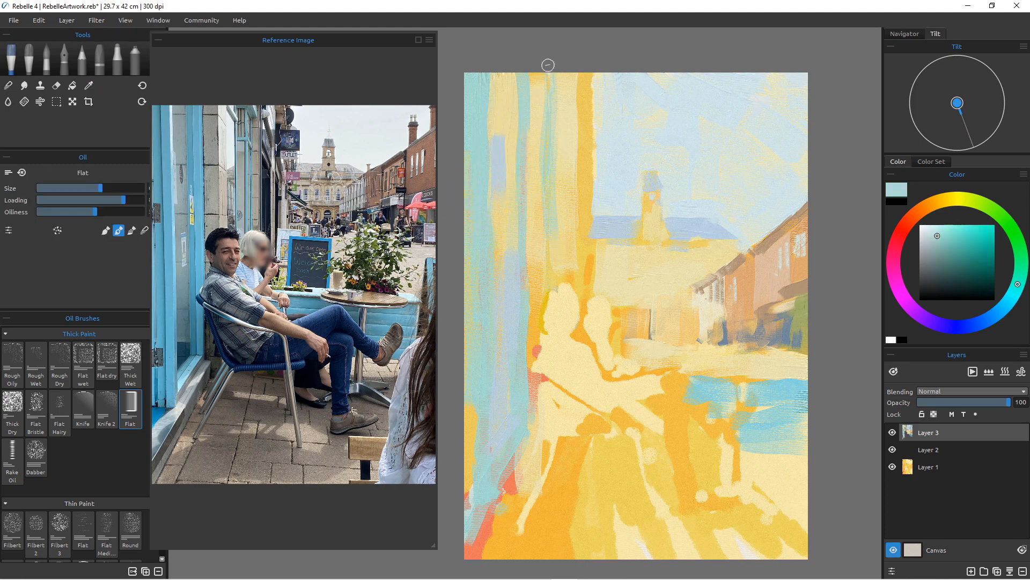
{"action": "left_click", "coordinate": [531, 108], "text": "alt"}
{"action": "left_click_drag", "start_coordinate": [543, 148], "coordinate": [544, 292]}
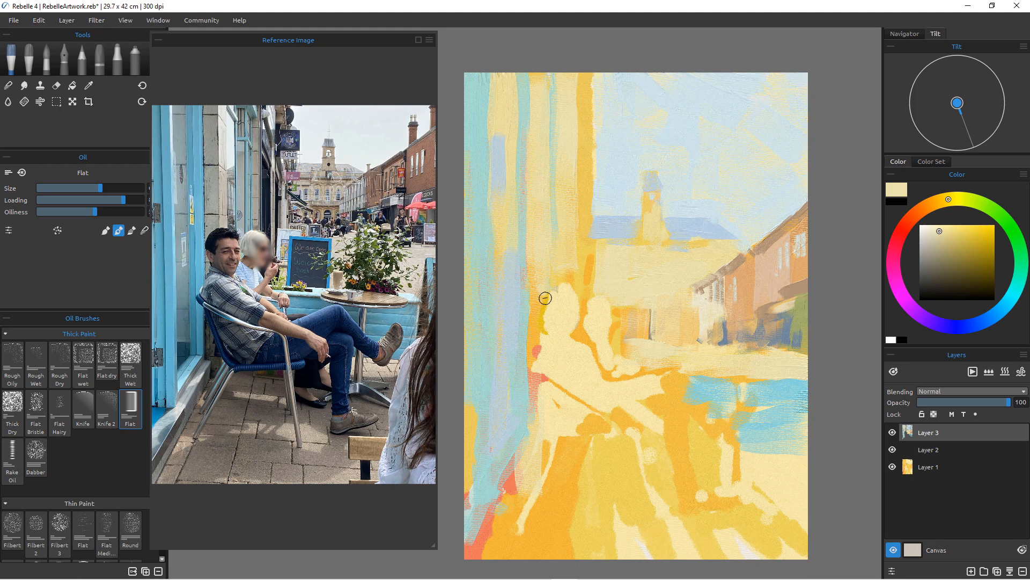
Sample the planter's blue and paint it down the wall behind the chair and between the seated figure and the table.
{"action": "key", "text": "alt"}
{"action": "left_click", "coordinate": [766, 396], "text": "alt"}
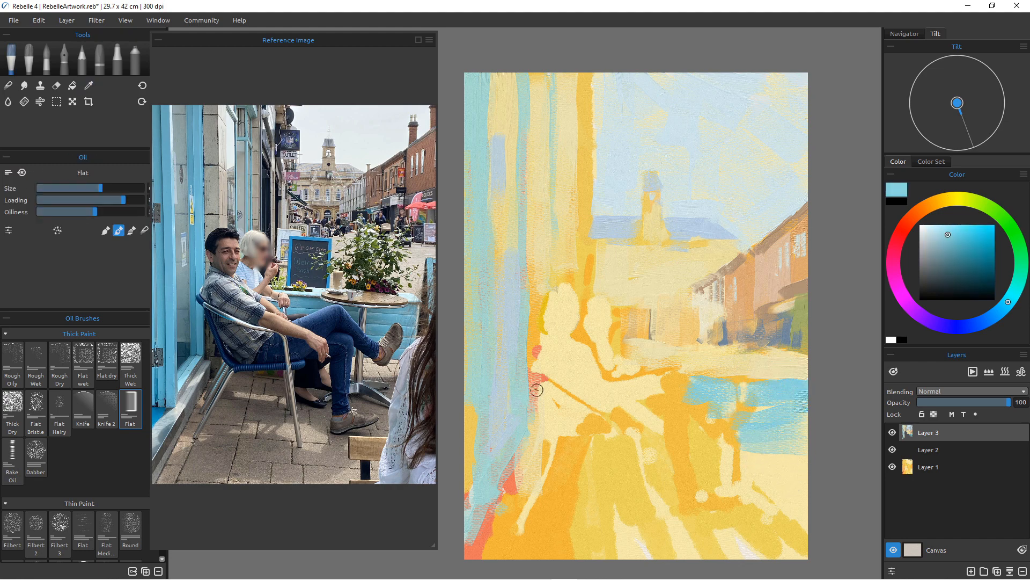
{"action": "left_click_drag", "start_coordinate": [536, 389], "coordinate": [533, 424]}
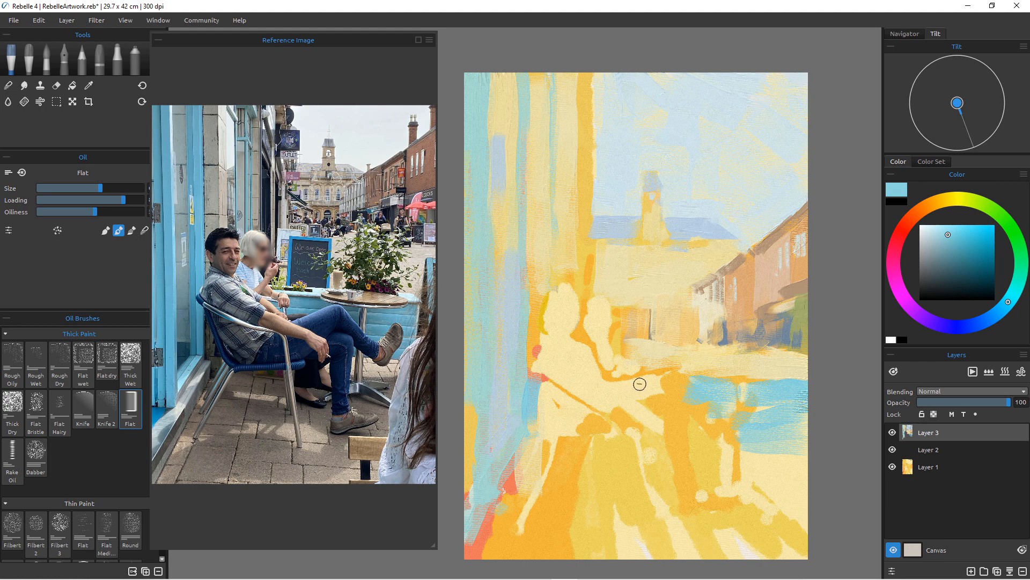
{"action": "mouse_move", "coordinate": [650, 376]}
{"action": "left_mouse_down"}
{"action": "mouse_move", "coordinate": [620, 381]}
{"action": "mouse_move", "coordinate": [646, 380]}
{"action": "mouse_move", "coordinate": [614, 379]}
{"action": "mouse_move", "coordinate": [623, 390]}
{"action": "mouse_move", "coordinate": [609, 379]}
{"action": "mouse_move", "coordinate": [646, 374]}
{"action": "left_mouse_up"}
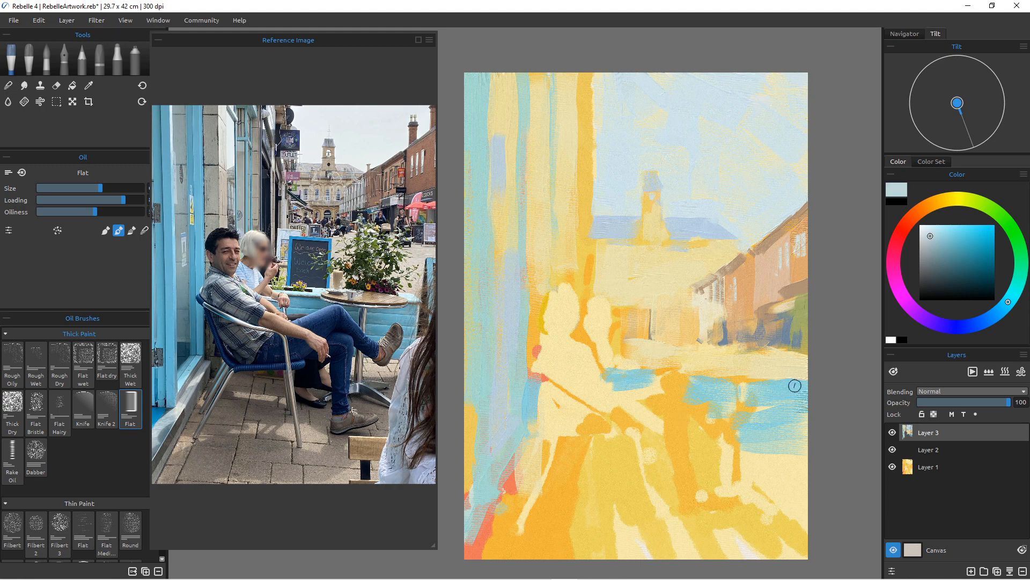
Lighten the planter's upper rim with horizontal strokes of very light blue running toward the seated figures.
{"action": "left_click_drag", "start_coordinate": [813, 384], "coordinate": [739, 379]}
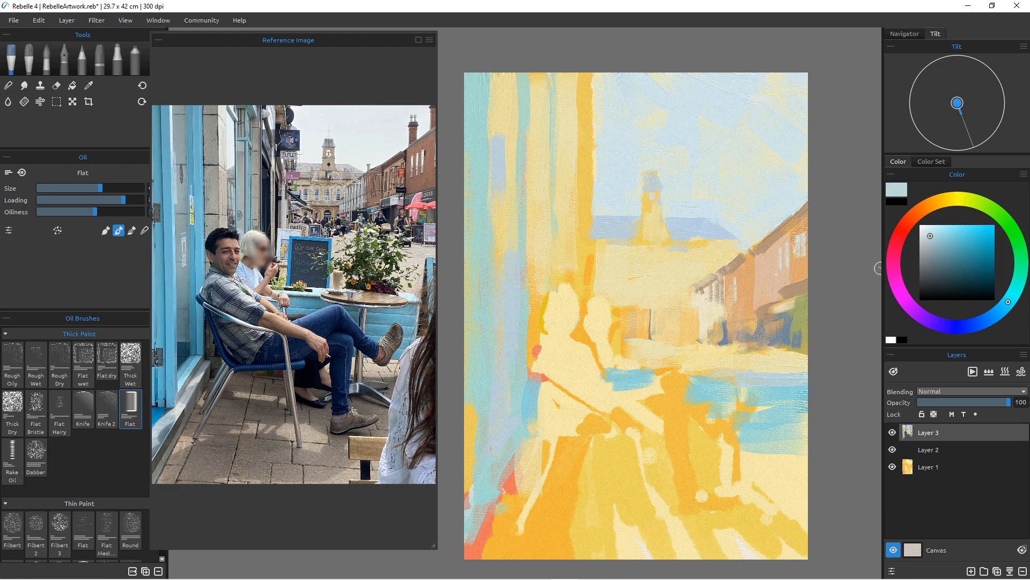
{"action": "left_click", "coordinate": [935, 228]}
{"action": "mouse_move", "coordinate": [799, 377]}
{"action": "left_mouse_down"}
{"action": "mouse_move", "coordinate": [709, 375]}
{"action": "mouse_move", "coordinate": [752, 407]}
{"action": "mouse_move", "coordinate": [727, 379]}
{"action": "mouse_move", "coordinate": [696, 388]}
{"action": "mouse_move", "coordinate": [718, 377]}
{"action": "mouse_move", "coordinate": [687, 375]}
{"action": "mouse_move", "coordinate": [739, 409]}
{"action": "mouse_move", "coordinate": [616, 376]}
{"action": "mouse_move", "coordinate": [653, 374]}
{"action": "mouse_move", "coordinate": [606, 373]}
{"action": "left_mouse_up"}
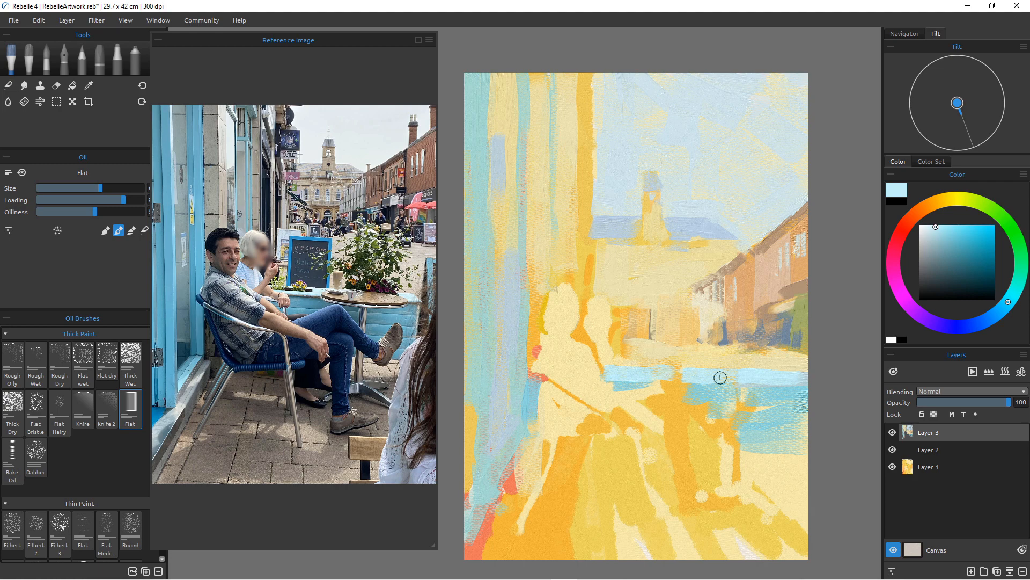
Trim the planter's outer and lower edges with sampled cream, using a much smaller Flat brush.
{"action": "key", "text": "bracketleft"}
{"action": "key", "text": "bracketleft"}
{"action": "key", "text": "bracketleft"}
{"action": "key", "text": "bracketleft"}
{"action": "key", "text": "bracketleft"}
{"action": "key", "text": "bracketleft"}
{"action": "left_click", "coordinate": [784, 357], "text": "alt"}
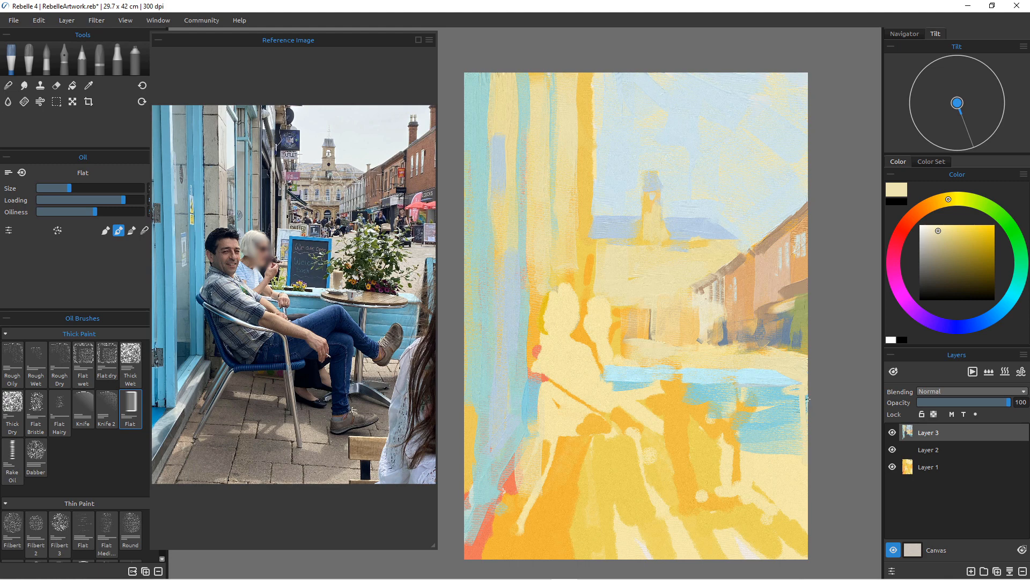
{"action": "left_click_drag", "start_coordinate": [803, 400], "coordinate": [803, 463]}
{"action": "left_click_drag", "start_coordinate": [798, 455], "coordinate": [755, 459]}
Refine the planter's rim with sampled light blue and cream, and strengthen the area beneath it with sampled turquoise blue.
{"action": "left_click", "coordinate": [609, 372], "text": "alt"}
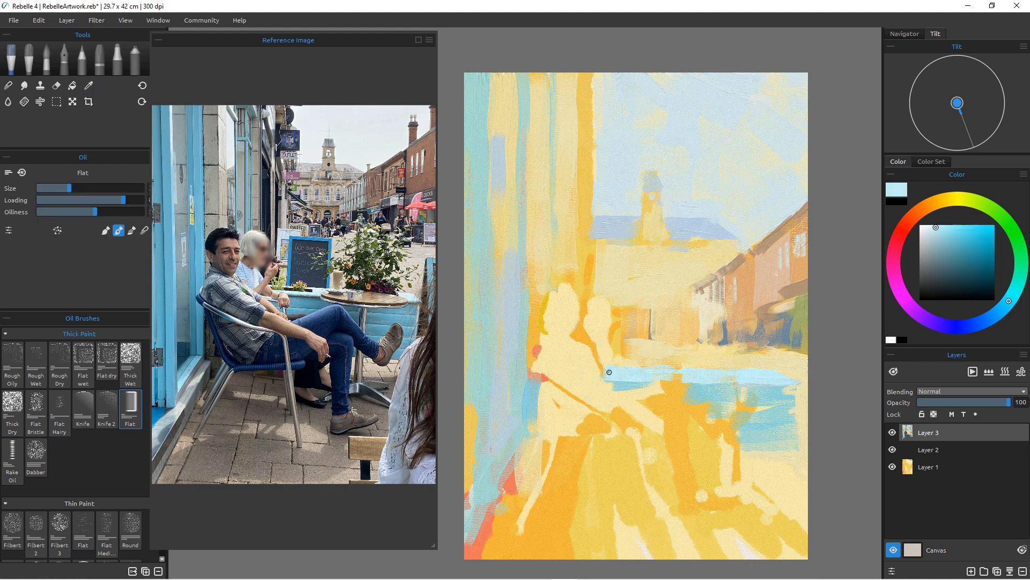
{"action": "key", "text": "bracketright"}
{"action": "key", "text": "bracketright"}
{"action": "key", "text": "bracketright"}
{"action": "left_click", "coordinate": [698, 369], "text": "alt"}
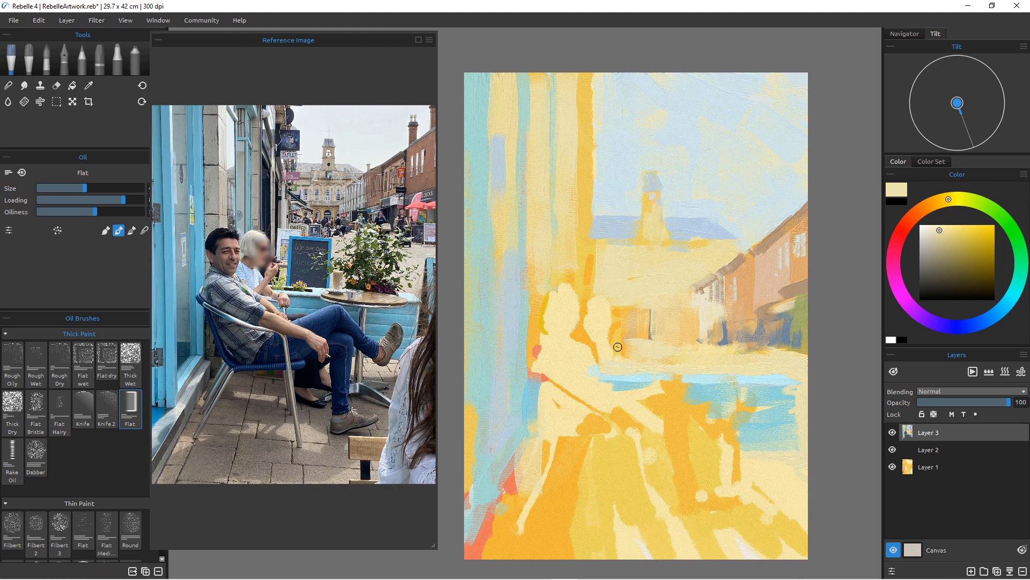
{"action": "left_click", "coordinate": [783, 396], "text": "alt"}
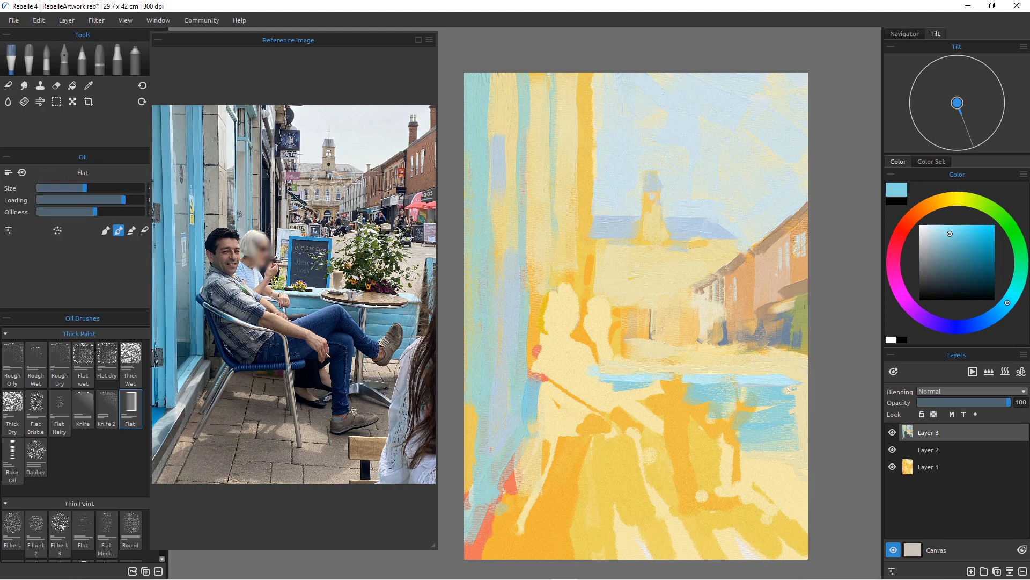
{"action": "left_click_drag", "start_coordinate": [787, 387], "coordinate": [748, 386]}
Paint short vertical turquoise blue accents down the door frame stripes above the seated figures.
{"action": "left_click_drag", "start_coordinate": [553, 210], "coordinate": [556, 264]}
{"action": "left_click_drag", "start_coordinate": [555, 141], "coordinate": [548, 189]}
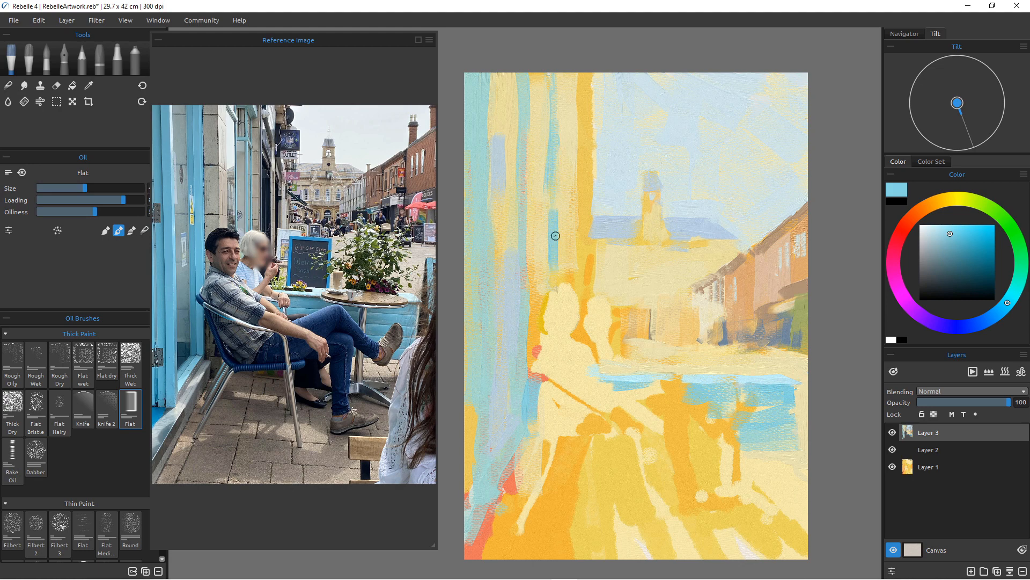
{"action": "left_click_drag", "start_coordinate": [555, 70], "coordinate": [557, 140]}
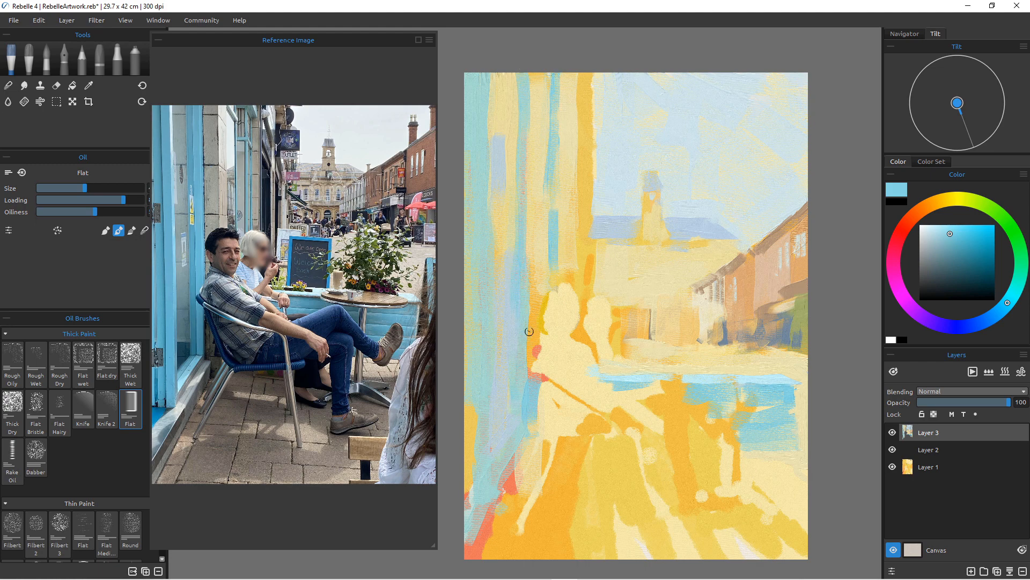
{"action": "key", "text": "alt"}
{"action": "left_click_drag", "start_coordinate": [540, 246], "coordinate": [538, 289]}
Cover the lower end of the door frame and the orange patch behind the seated man with sampled cream.
{"action": "key", "text": "alt"}
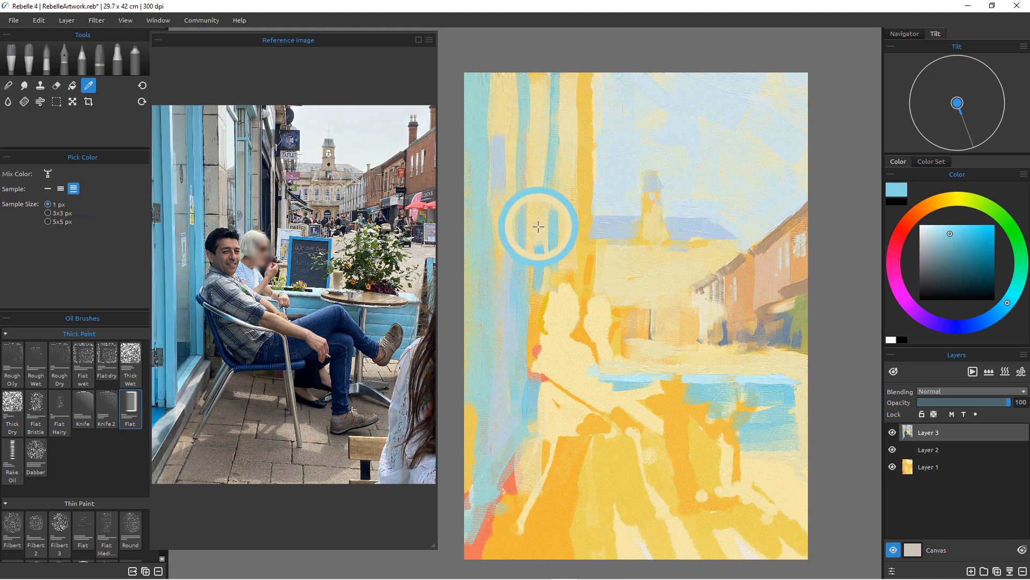
{"action": "left_click", "coordinate": [534, 226]}
{"action": "left_click_drag", "start_coordinate": [540, 244], "coordinate": [543, 292]}
{"action": "left_click_drag", "start_coordinate": [539, 254], "coordinate": [536, 349]}
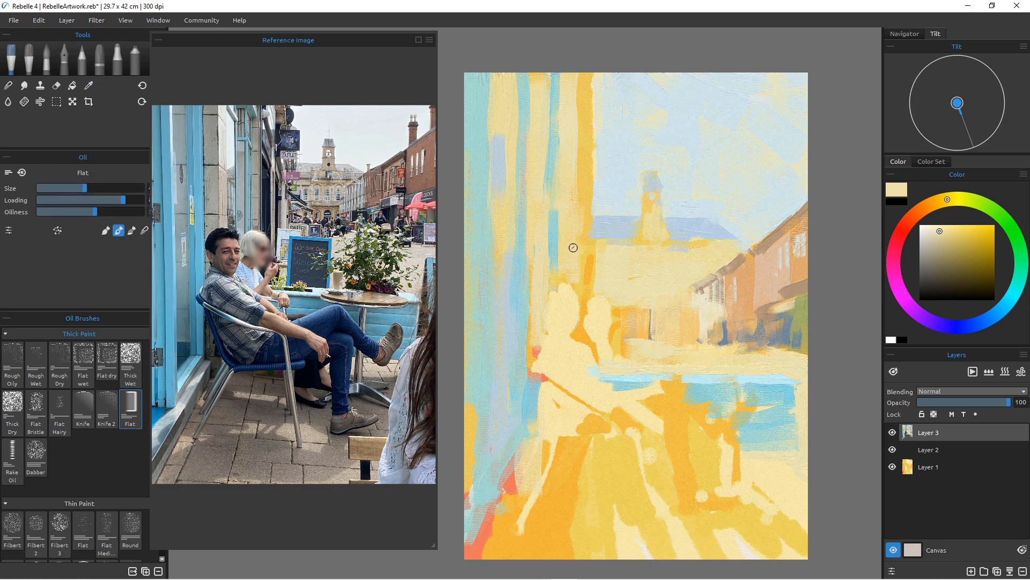
Enlarge the Flat brush, sample golden yellow, and paint broad strokes up the facade beside the sky and over the building below the clock tower.
{"action": "key", "text": "bracketright"}
{"action": "key", "text": "bracketright"}
{"action": "key", "text": "bracketright"}
{"action": "key", "text": "bracketright"}
{"action": "key", "text": "bracketright"}
{"action": "key", "text": "bracketright"}
{"action": "key", "text": "bracketright"}
{"action": "key", "text": "bracketright"}
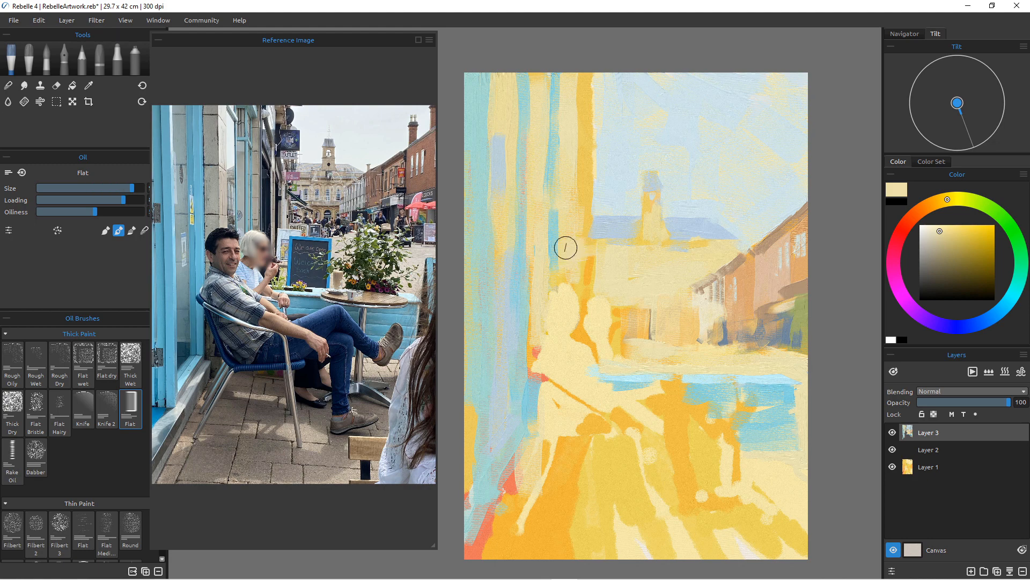
{"action": "key", "text": "alt"}
{"action": "left_click", "coordinate": [582, 222], "text": "alt"}
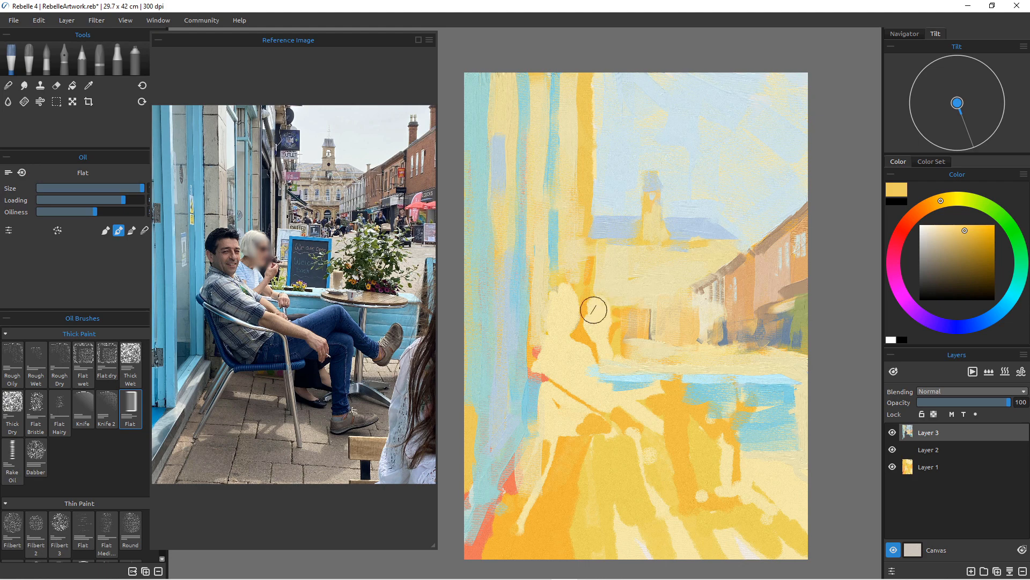
{"action": "mouse_move", "coordinate": [570, 263]}
{"action": "left_mouse_down"}
{"action": "mouse_move", "coordinate": [581, 222]}
{"action": "mouse_move", "coordinate": [563, 200]}
{"action": "mouse_move", "coordinate": [579, 202]}
{"action": "mouse_move", "coordinate": [567, 197]}
{"action": "mouse_move", "coordinate": [579, 179]}
{"action": "left_mouse_up"}
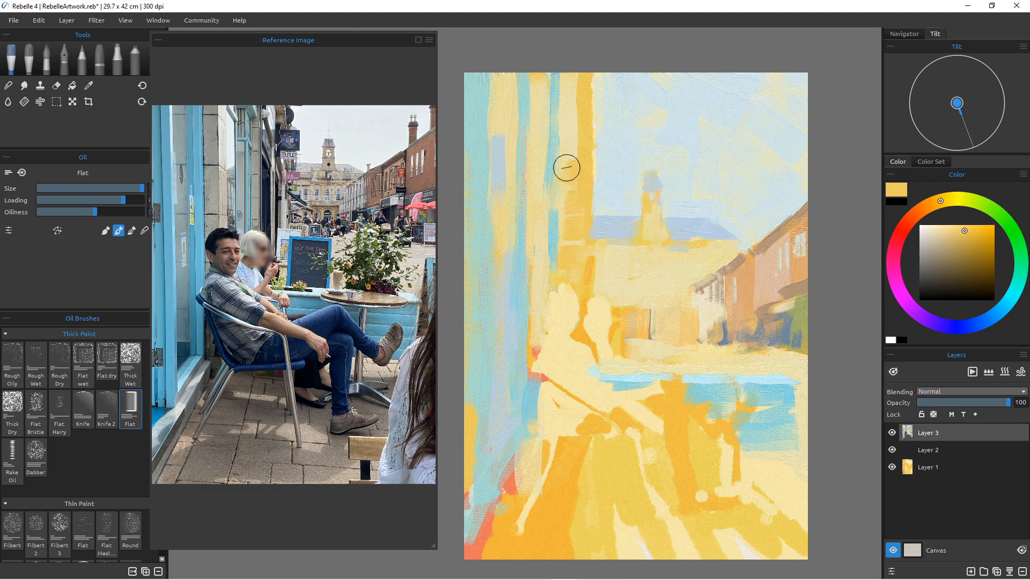
{"action": "mouse_move", "coordinate": [567, 168]}
{"action": "left_mouse_down"}
{"action": "mouse_move", "coordinate": [581, 130]}
{"action": "mouse_move", "coordinate": [579, 60]}
{"action": "left_mouse_up"}
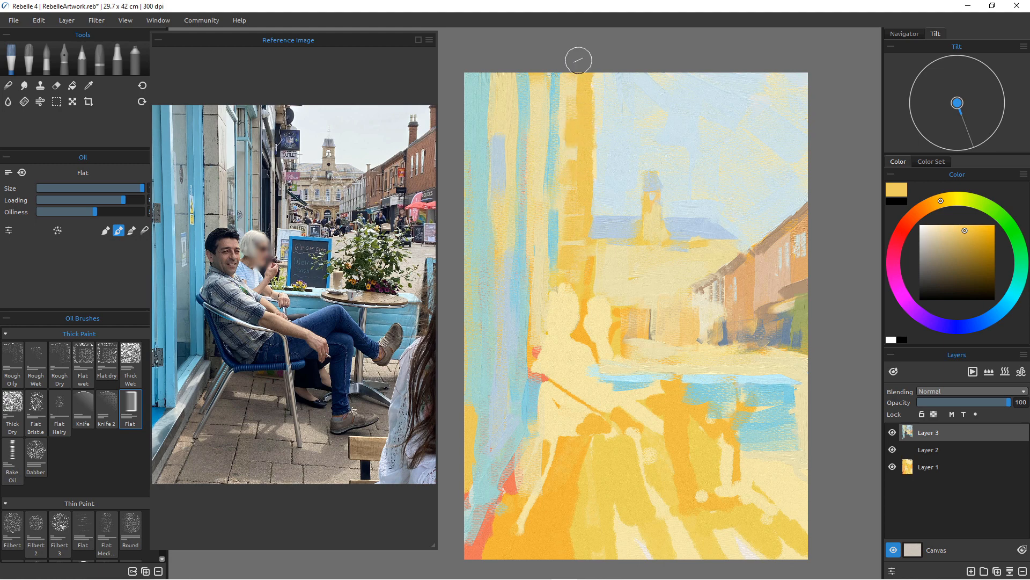
{"action": "left_click_drag", "start_coordinate": [605, 267], "coordinate": [610, 299]}
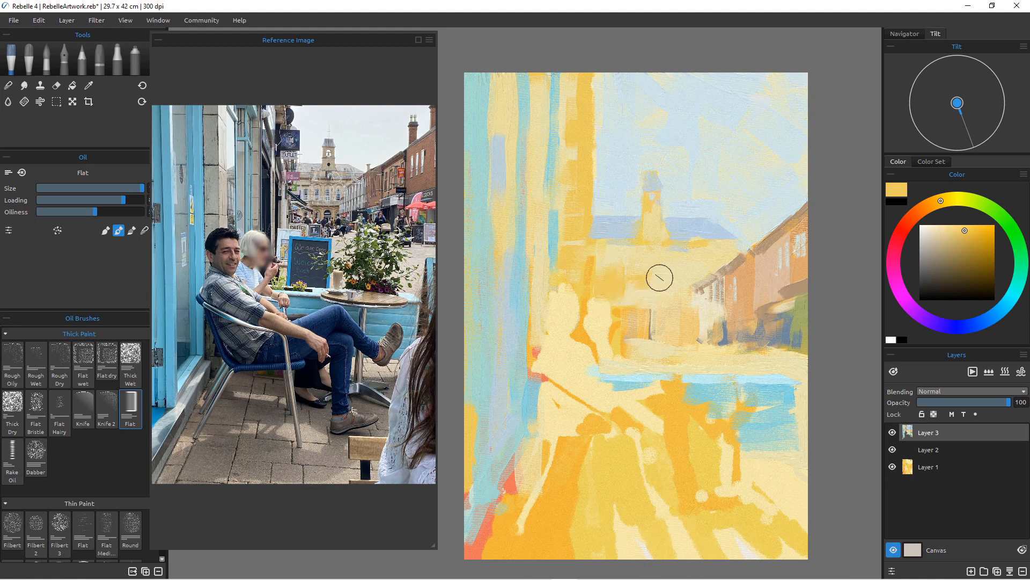
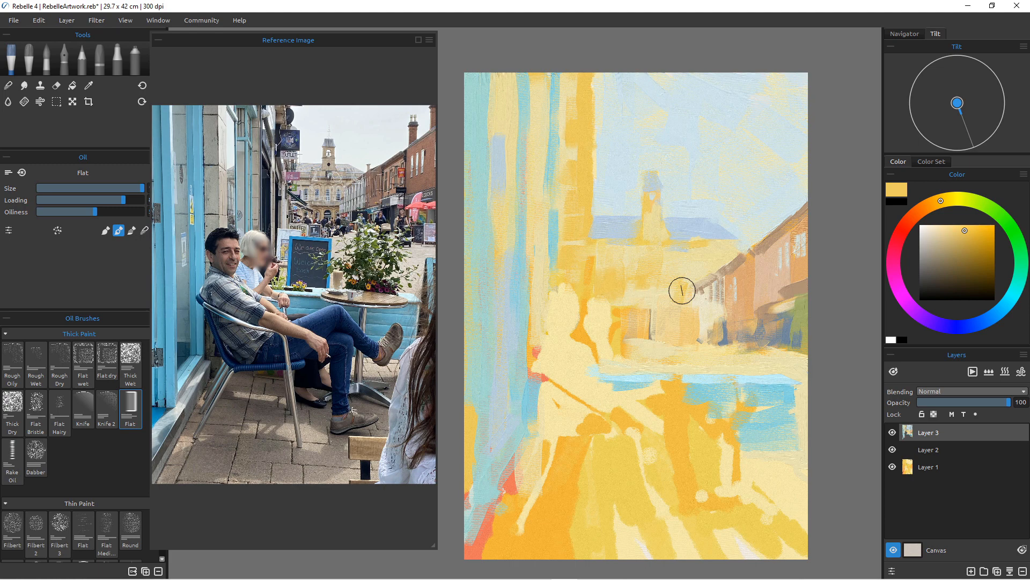
Blend the pale blue accent on the upper wall with a broad stroke of sampled cream and check the paint texture up close.
{"action": "left_click", "coordinate": [502, 229], "text": "alt"}
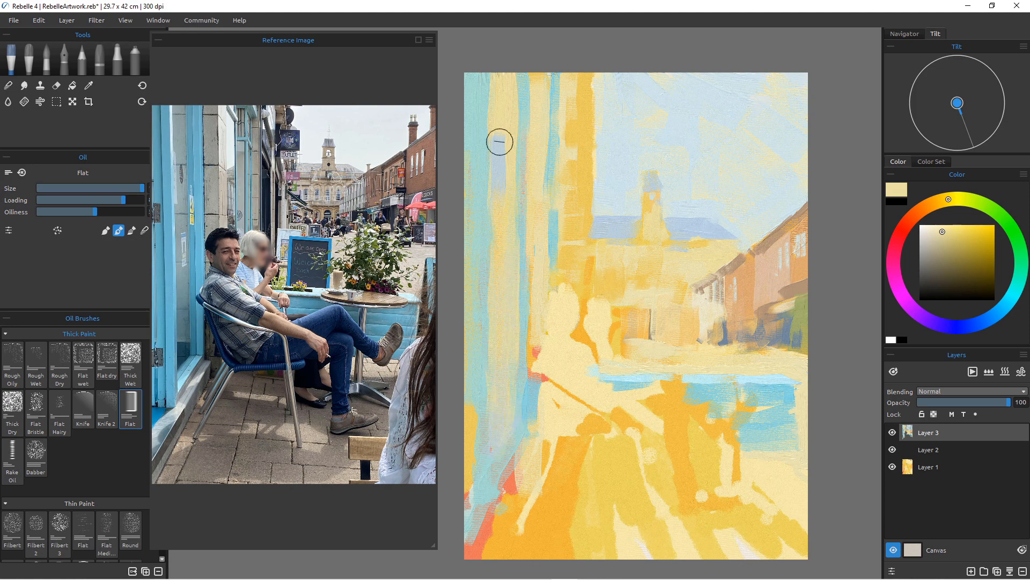
{"action": "left_click_drag", "start_coordinate": [498, 140], "coordinate": [507, 215]}
{"action": "scroll", "coordinate": [506, 357], "scroll_direction": "up", "scroll_amount": 6}
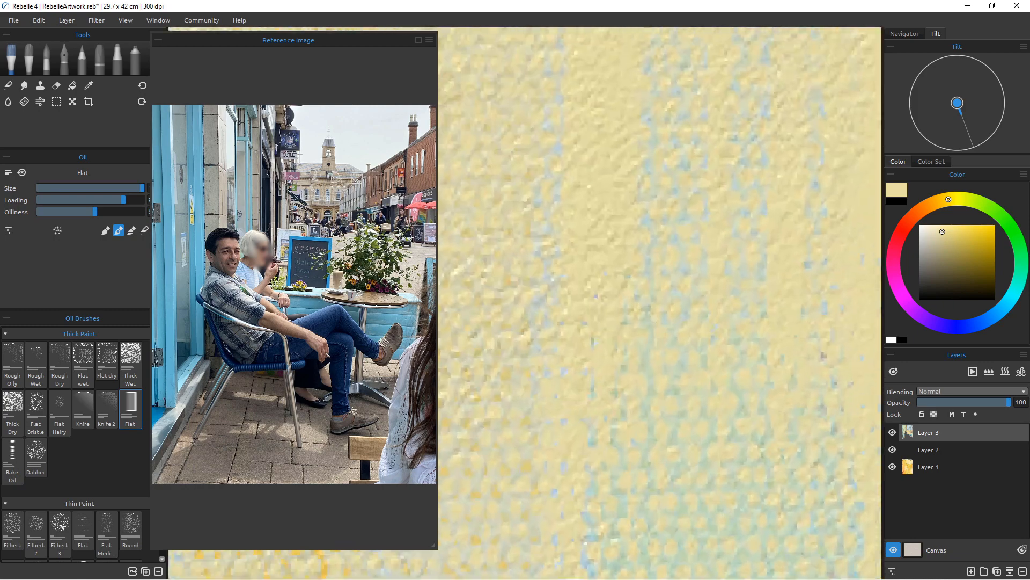
{"action": "scroll", "coordinate": [506, 357], "scroll_direction": "down", "scroll_amount": 3}
{"action": "left_click_drag", "start_coordinate": [505, 357], "coordinate": [476, 206]}
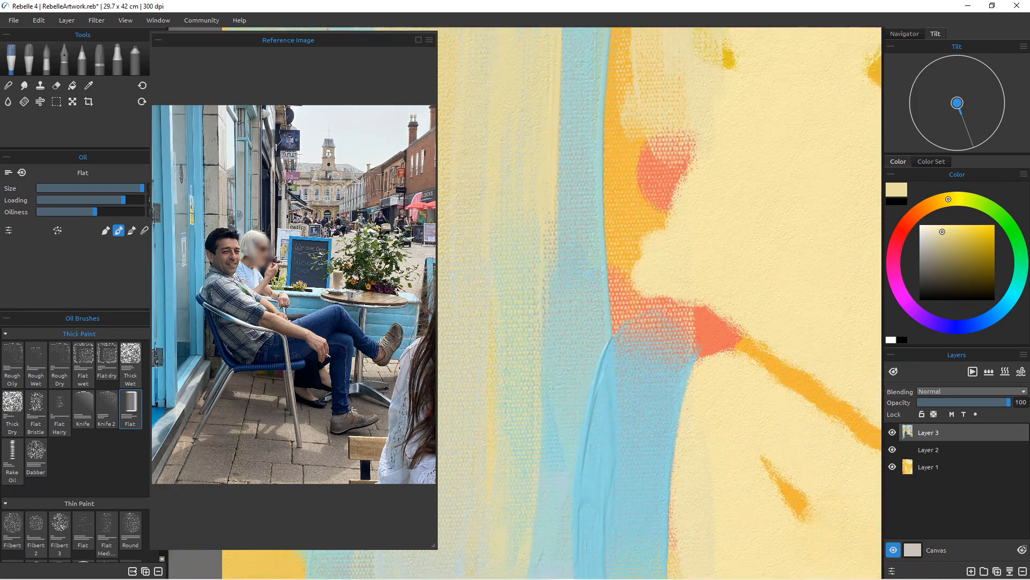
{"action": "scroll", "coordinate": [508, 381], "scroll_direction": "up", "scroll_amount": 5}
{"action": "scroll", "coordinate": [507, 381], "scroll_direction": "down", "scroll_amount": 15}
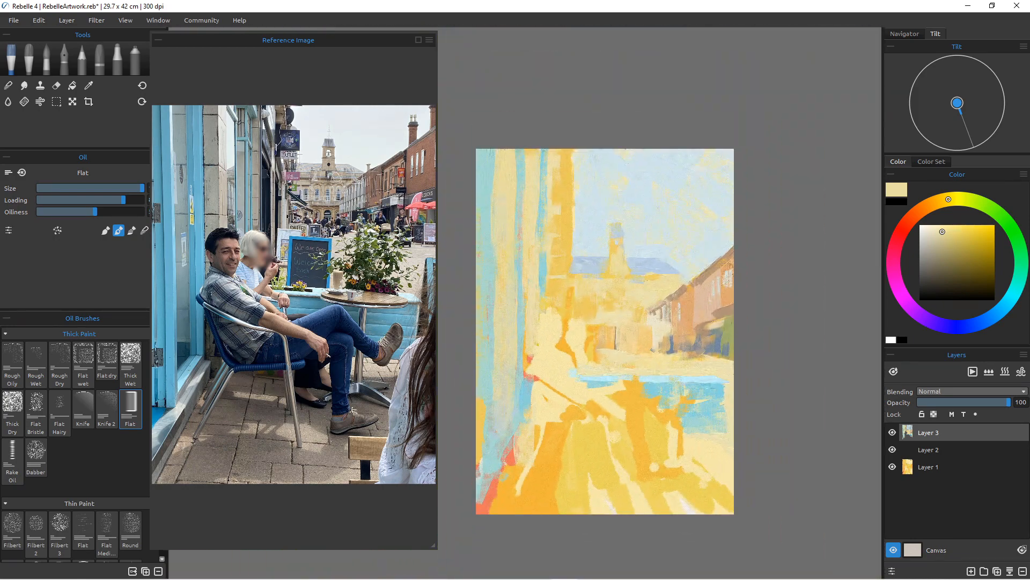
Sample orange from the underpainting and lay a broad orange tabletop across the planter's upper edge with the Knife brush.
{"action": "scroll", "coordinate": [519, 411], "scroll_direction": "up", "scroll_amount": 3}
{"action": "scroll", "coordinate": [519, 412], "scroll_direction": "down", "scroll_amount": 2}
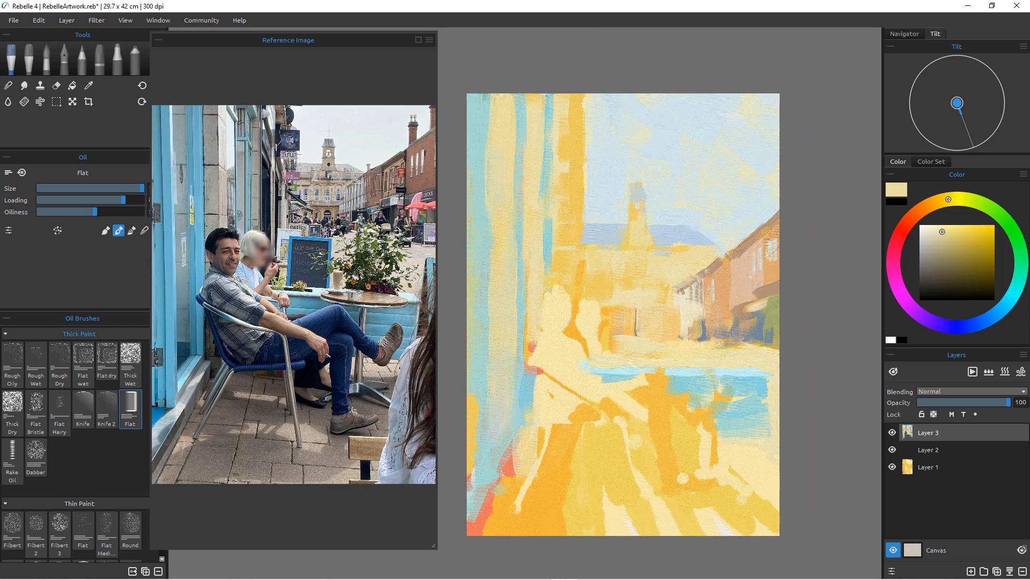
{"action": "scroll", "coordinate": [530, 387], "scroll_direction": "up", "scroll_amount": 2}
{"action": "scroll", "coordinate": [530, 387], "scroll_direction": "down", "scroll_amount": 2}
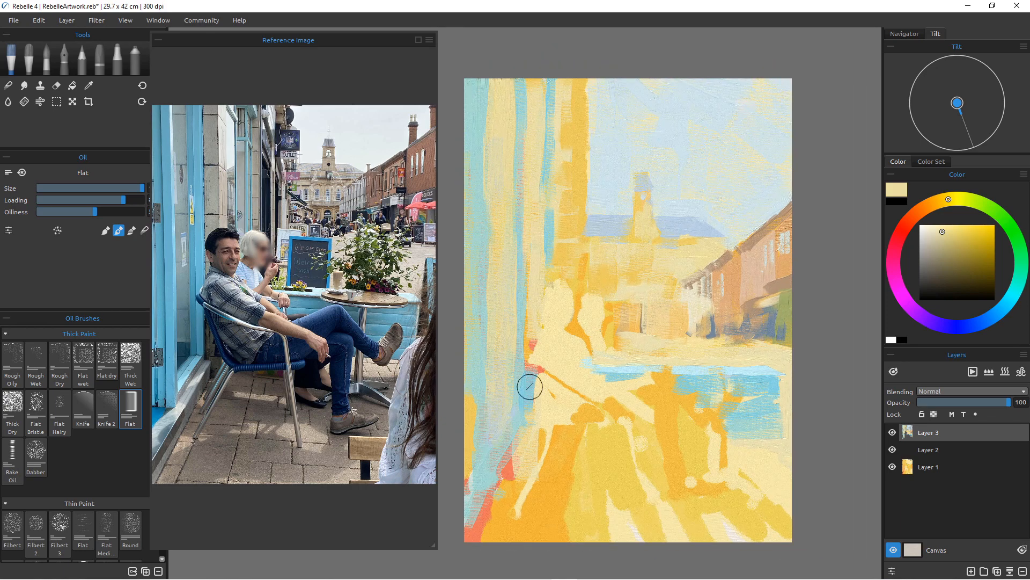
{"action": "left_click", "coordinate": [649, 403], "text": "alt"}
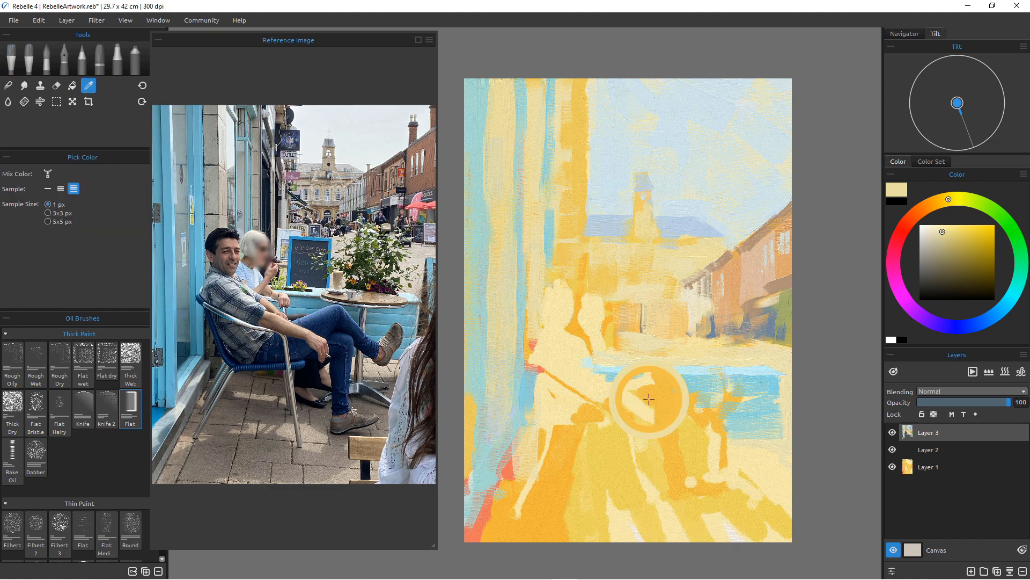
{"action": "left_click_drag", "start_coordinate": [727, 372], "coordinate": [725, 389]}
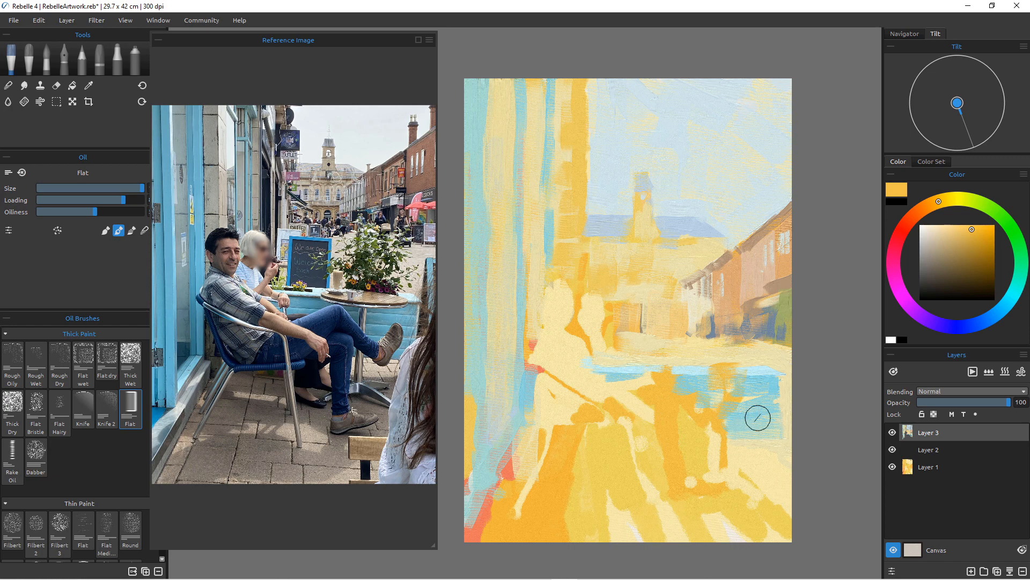
{"action": "left_click", "coordinate": [83, 408]}
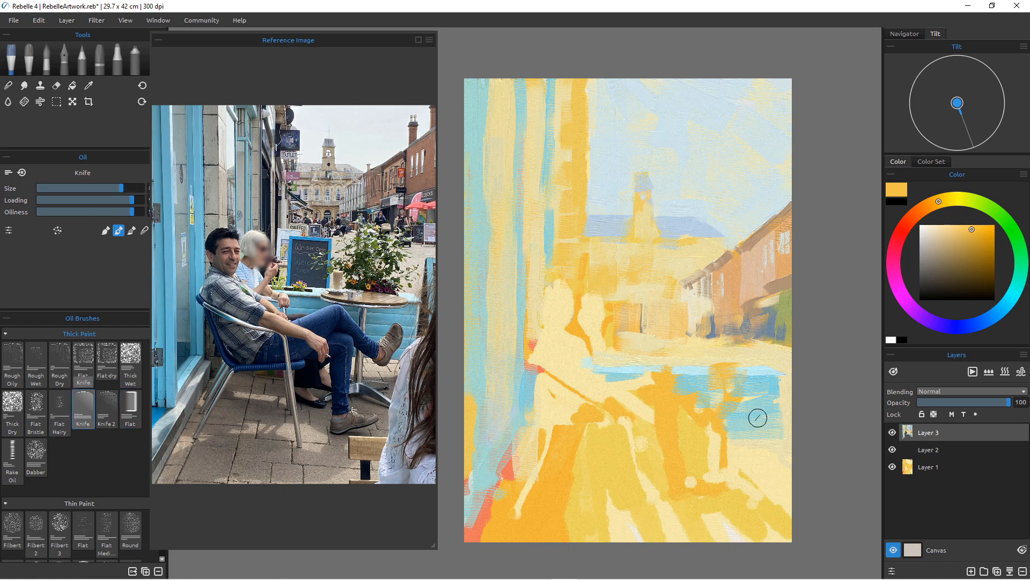
{"action": "left_click_drag", "start_coordinate": [722, 379], "coordinate": [749, 375]}
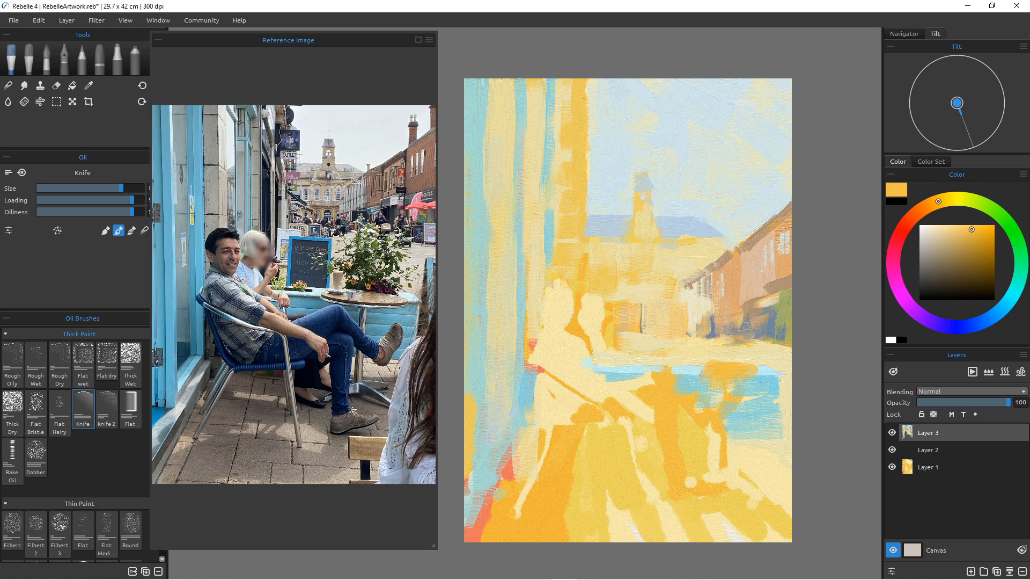
{"action": "left_click_drag", "start_coordinate": [702, 374], "coordinate": [742, 378]}
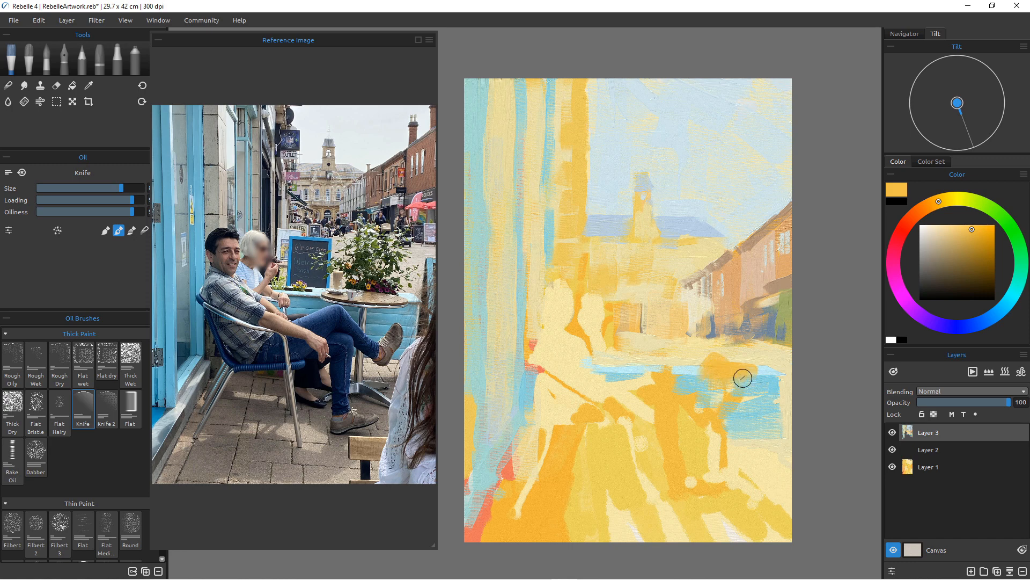
Cut back the tabletop's upper edge with sampled cream, and reshape it as a flat ellipse with sampled orange.
{"action": "left_click", "coordinate": [683, 347], "text": "alt"}
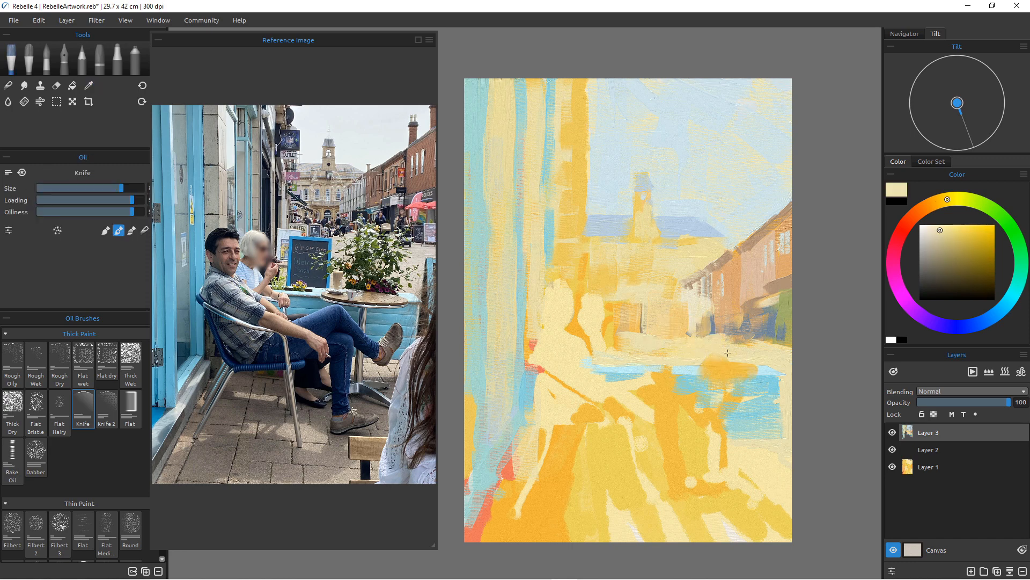
{"action": "mouse_move", "coordinate": [728, 353]}
{"action": "left_mouse_down"}
{"action": "mouse_move", "coordinate": [689, 356]}
{"action": "mouse_move", "coordinate": [701, 327]}
{"action": "mouse_move", "coordinate": [700, 354]}
{"action": "left_mouse_up"}
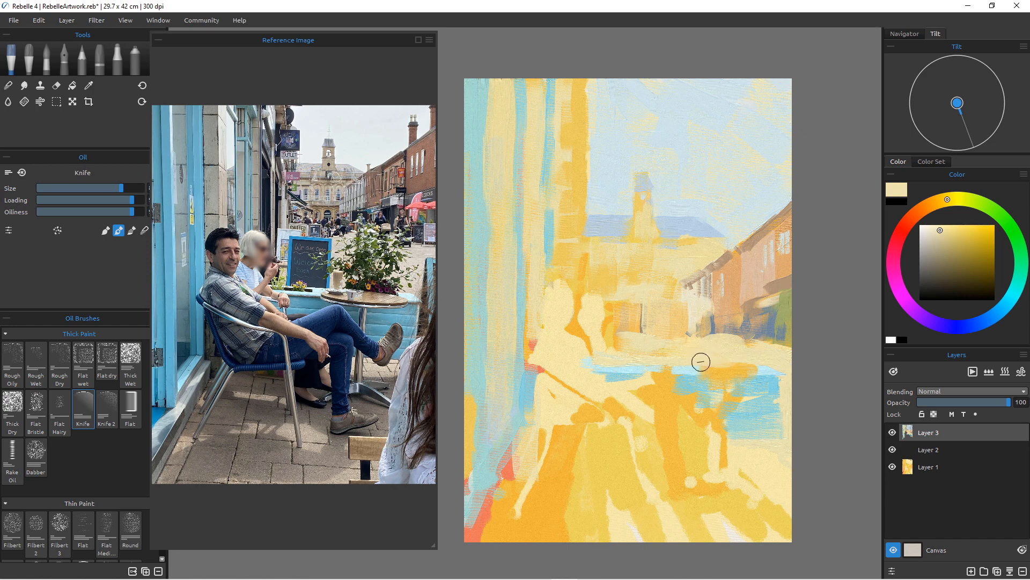
{"action": "right_click", "coordinate": [715, 350]}
{"action": "mouse_move", "coordinate": [706, 373]}
{"action": "left_mouse_down"}
{"action": "mouse_move", "coordinate": [720, 354]}
{"action": "mouse_move", "coordinate": [712, 360]}
{"action": "left_mouse_up"}
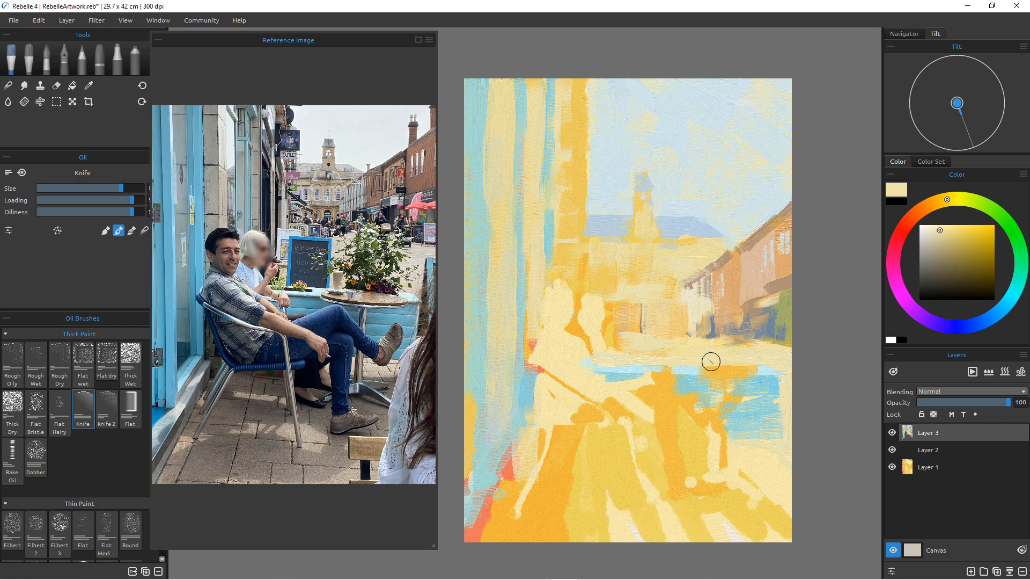
{"action": "key", "text": "i"}
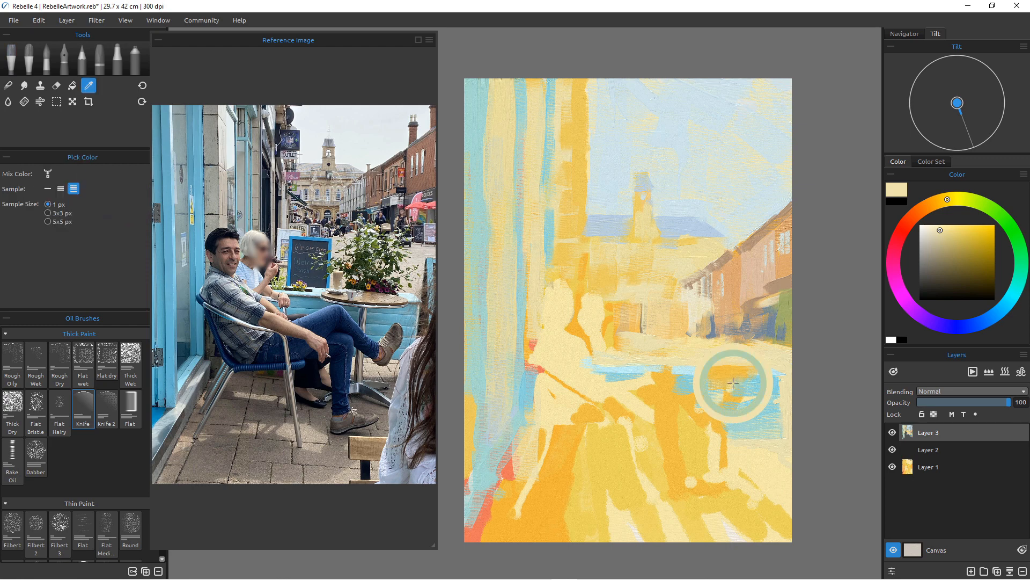
{"action": "left_click", "coordinate": [732, 374]}
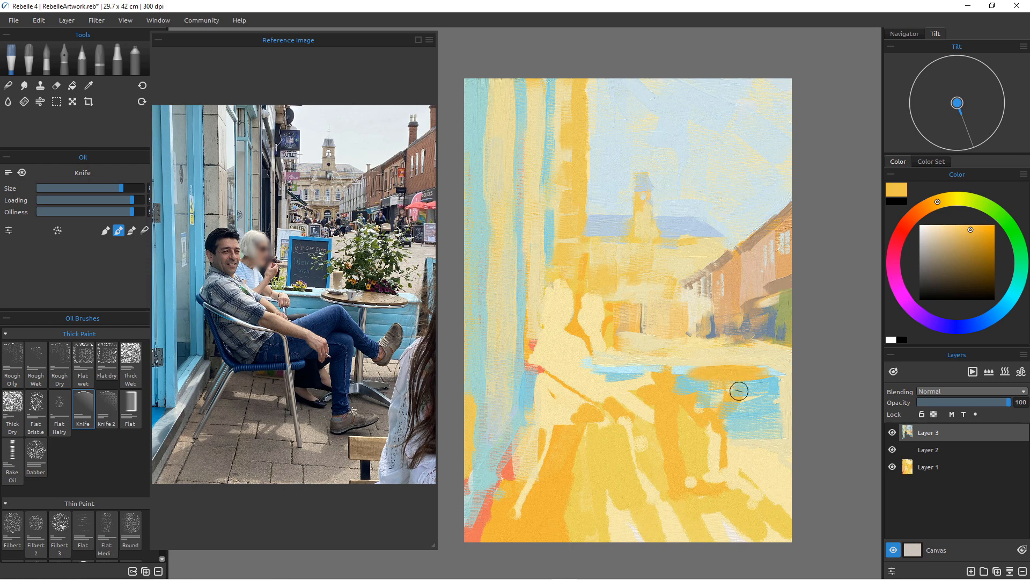
Sample a pale greyish beige, enlarge the Thick Dry brush, and paint the vertical table leg from the tabletop down to the pavement.
{"action": "key", "text": "i"}
{"action": "key", "text": "b"}
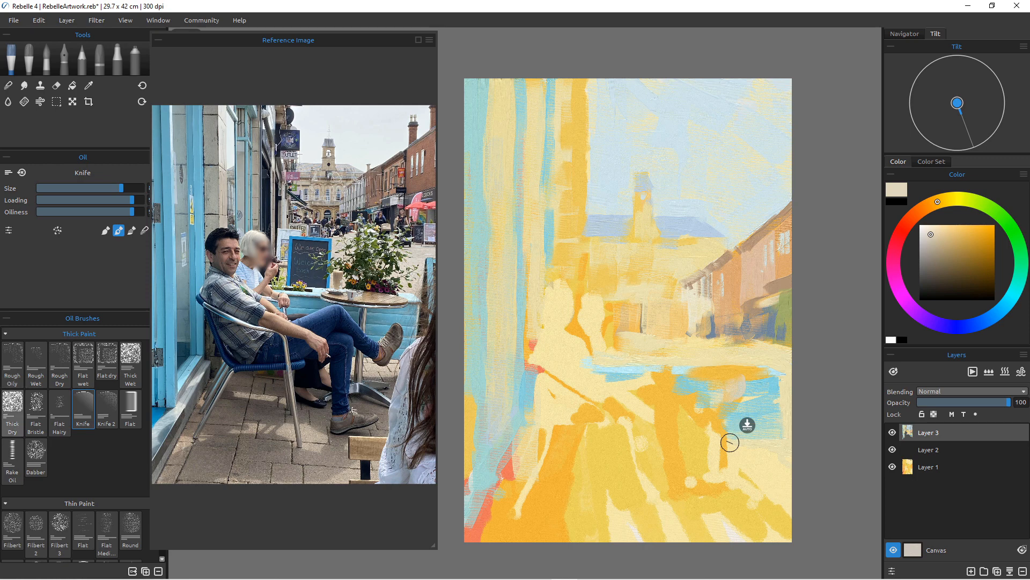
{"action": "left_click", "coordinate": [13, 409]}
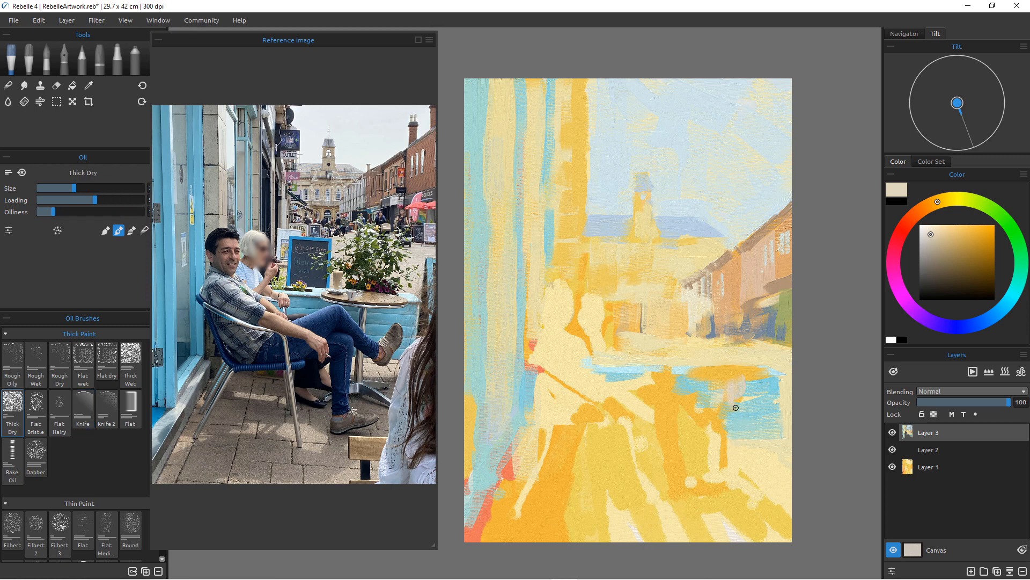
{"action": "key", "text": "bracketright"}
{"action": "key", "text": "bracketright"}
{"action": "key", "text": "bracketright"}
{"action": "key", "text": "bracketright"}
{"action": "key", "text": "bracketright"}
{"action": "key", "text": "bracketright"}
{"action": "left_click_drag", "start_coordinate": [735, 386], "coordinate": [736, 479]}
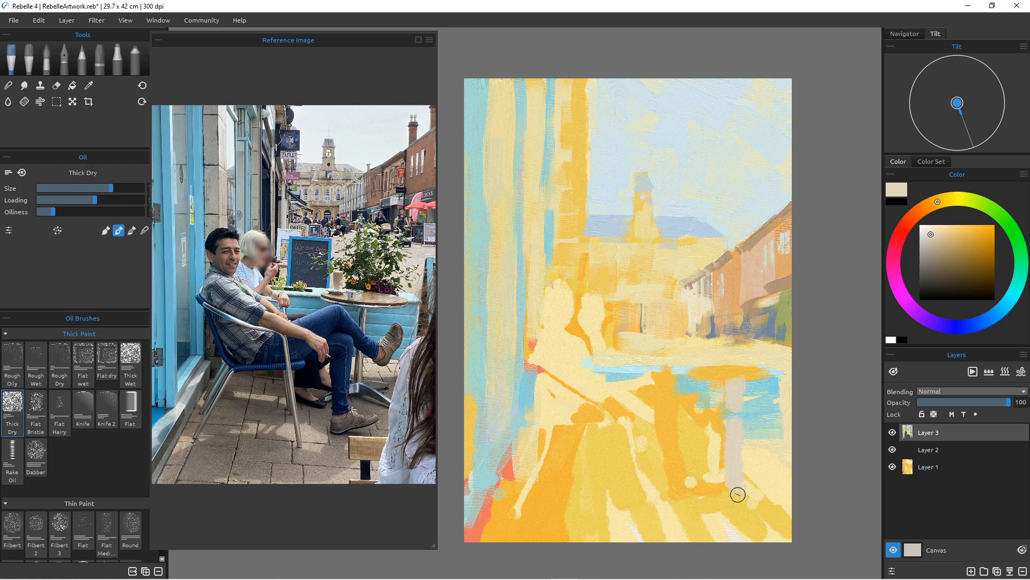
Try sampled turquoise strokes on the planter beside the table leg with the Thick Dry brush, inspect their texture up close, and undo them.
{"action": "left_click", "coordinate": [755, 455], "text": "alt"}
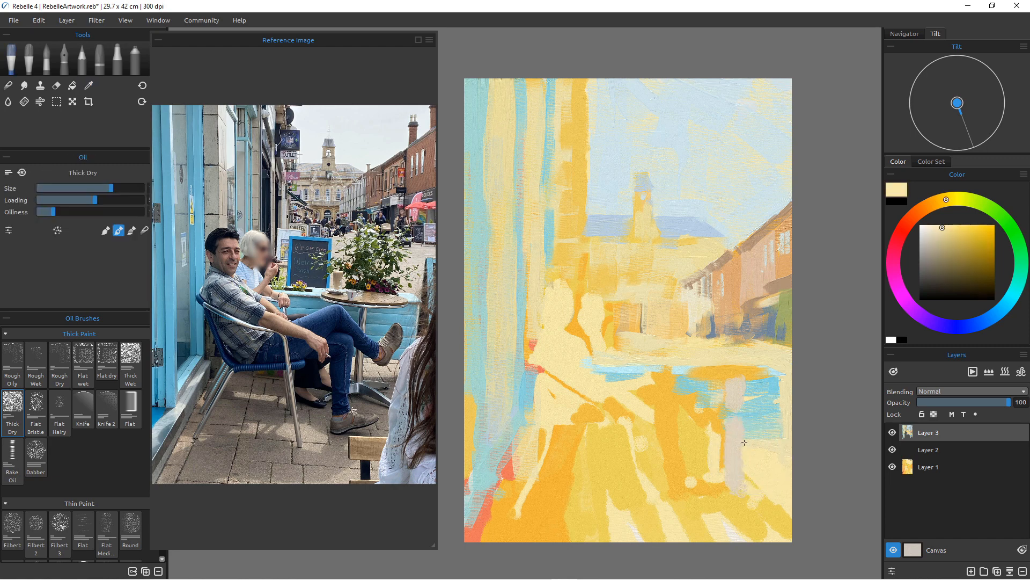
{"action": "left_click", "coordinate": [751, 391], "text": "alt"}
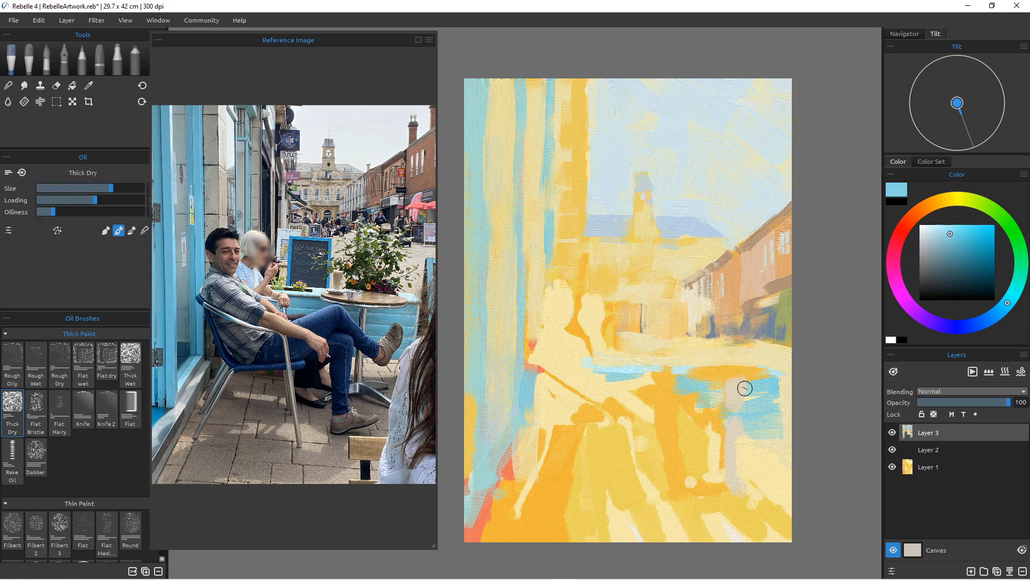
{"action": "left_click_drag", "start_coordinate": [748, 418], "coordinate": [760, 432]}
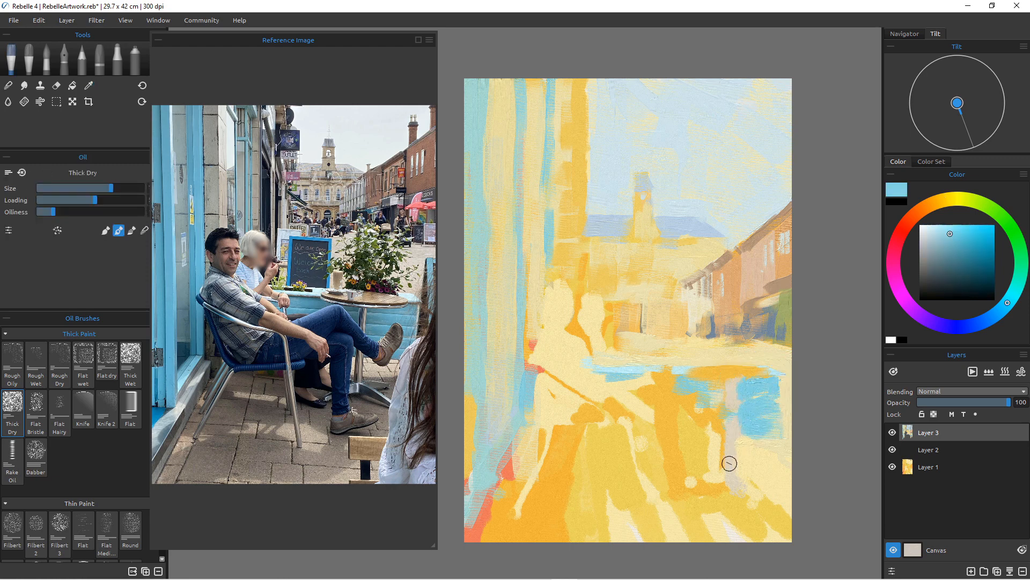
{"action": "scroll", "coordinate": [720, 375], "scroll_direction": "up", "scroll_amount": 3}
{"action": "scroll", "coordinate": [753, 391], "scroll_direction": "up", "scroll_amount": 5}
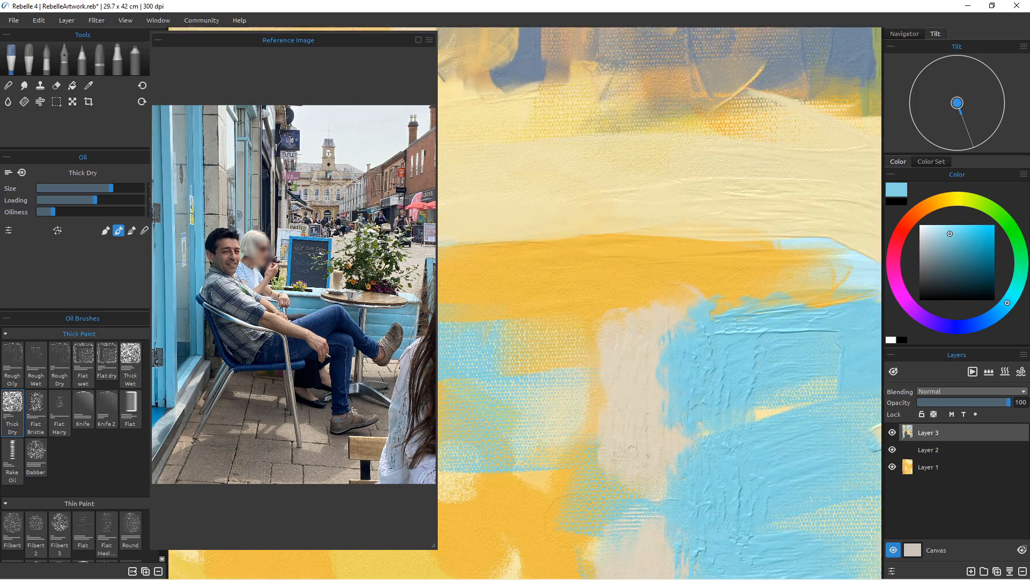
{"action": "scroll", "coordinate": [753, 390], "scroll_direction": "down", "scroll_amount": 4}
{"action": "scroll", "coordinate": [753, 391], "scroll_direction": "up", "scroll_amount": 1}
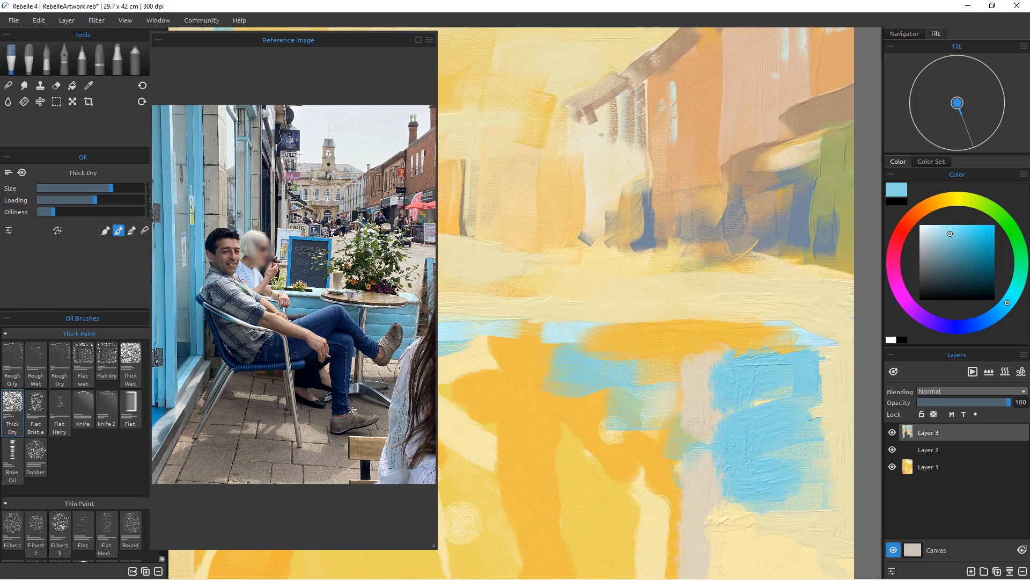
{"action": "scroll", "coordinate": [719, 414], "scroll_direction": "down", "scroll_amount": 4}
{"action": "scroll", "coordinate": [719, 414], "scroll_direction": "up", "scroll_amount": 3}
{"action": "scroll", "coordinate": [719, 414], "scroll_direction": "down", "scroll_amount": 3}
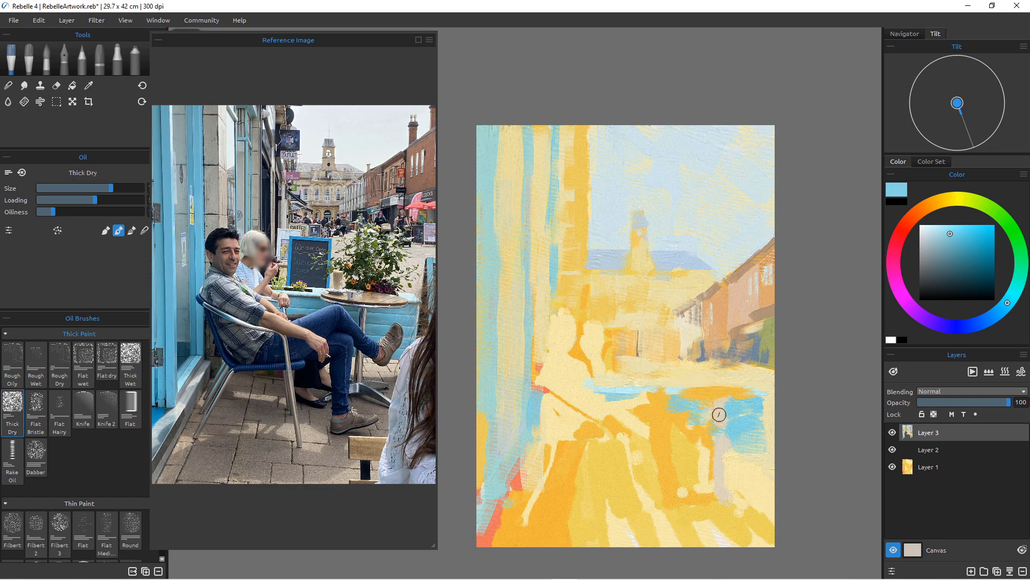
{"action": "key", "text": "ctrl+z"}
{"action": "key", "text": "ctrl+z"}
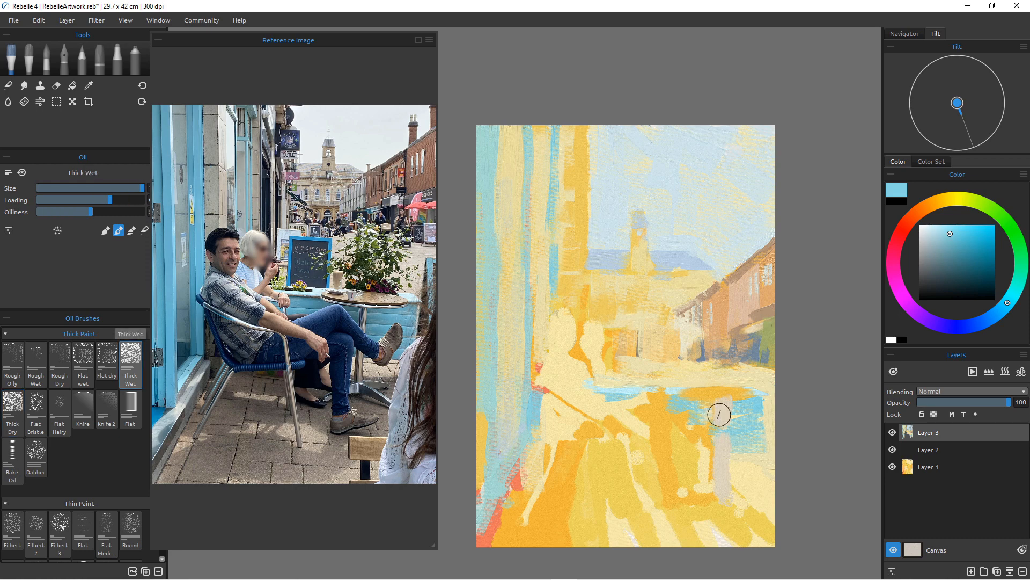
Paint the planter beside the table leg turquoise with the Flat brush, and touch up the tabletop with sampled golden orange.
{"action": "left_click", "coordinate": [130, 359]}
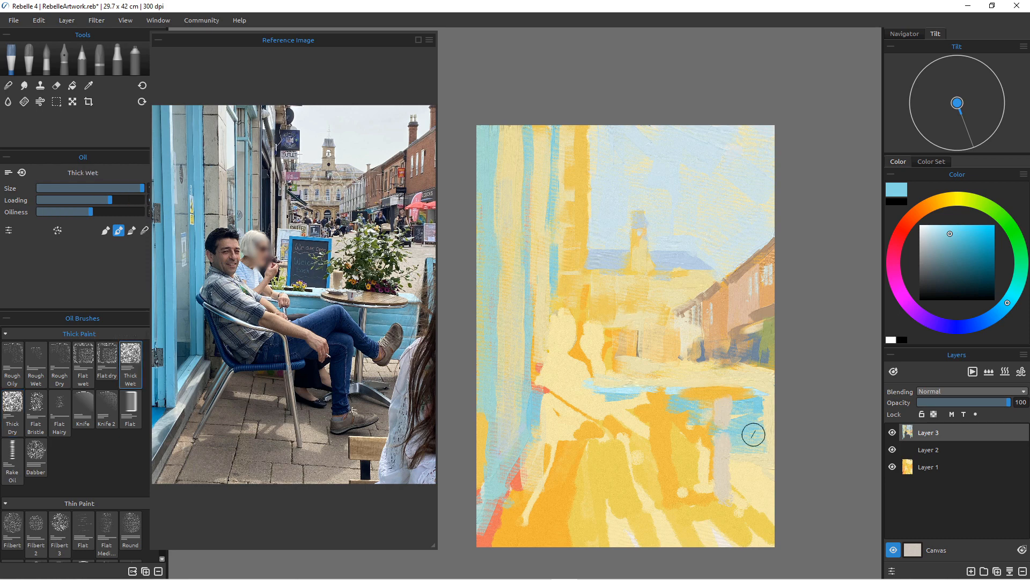
{"action": "left_click", "coordinate": [130, 408]}
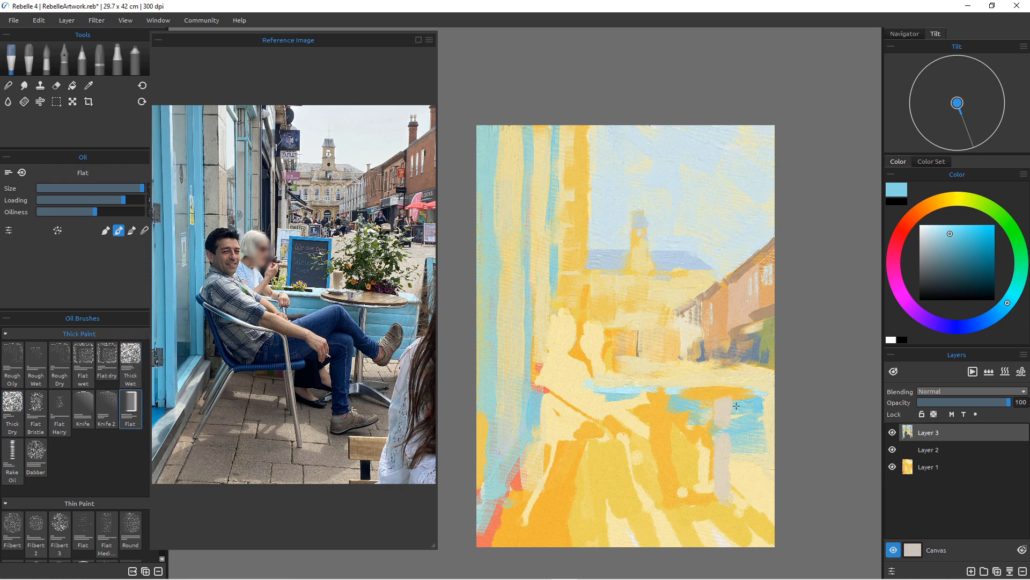
{"action": "mouse_move", "coordinate": [736, 406]}
{"action": "left_mouse_down"}
{"action": "mouse_move", "coordinate": [740, 469]}
{"action": "mouse_move", "coordinate": [739, 436]}
{"action": "mouse_move", "coordinate": [741, 468]}
{"action": "mouse_move", "coordinate": [755, 436]}
{"action": "mouse_move", "coordinate": [755, 458]}
{"action": "left_mouse_up"}
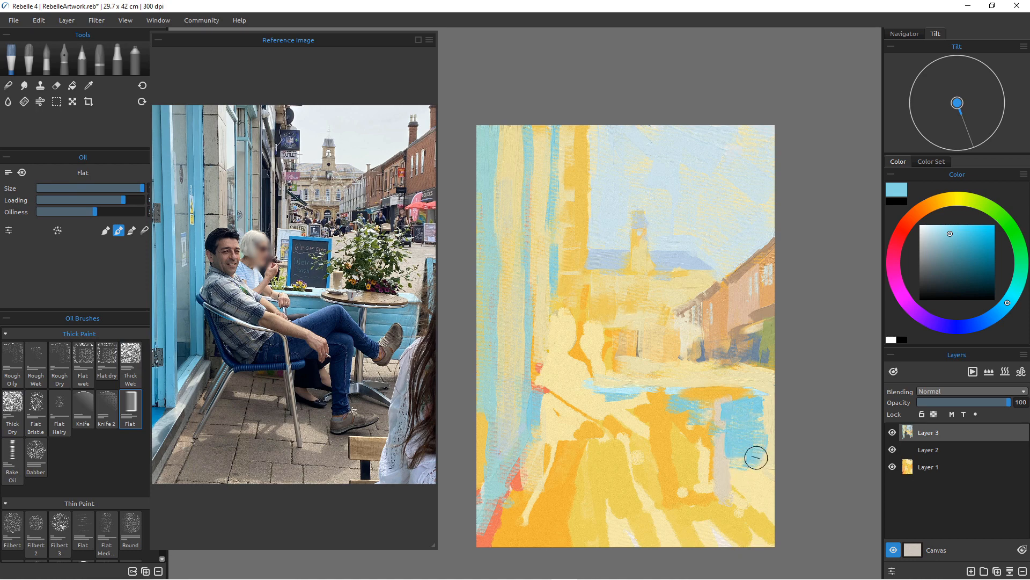
{"action": "left_click", "coordinate": [720, 385], "text": "alt"}
{"action": "mouse_move", "coordinate": [741, 391]}
{"action": "left_mouse_down"}
{"action": "mouse_move", "coordinate": [708, 395]}
{"action": "mouse_move", "coordinate": [674, 419]}
{"action": "left_mouse_up"}
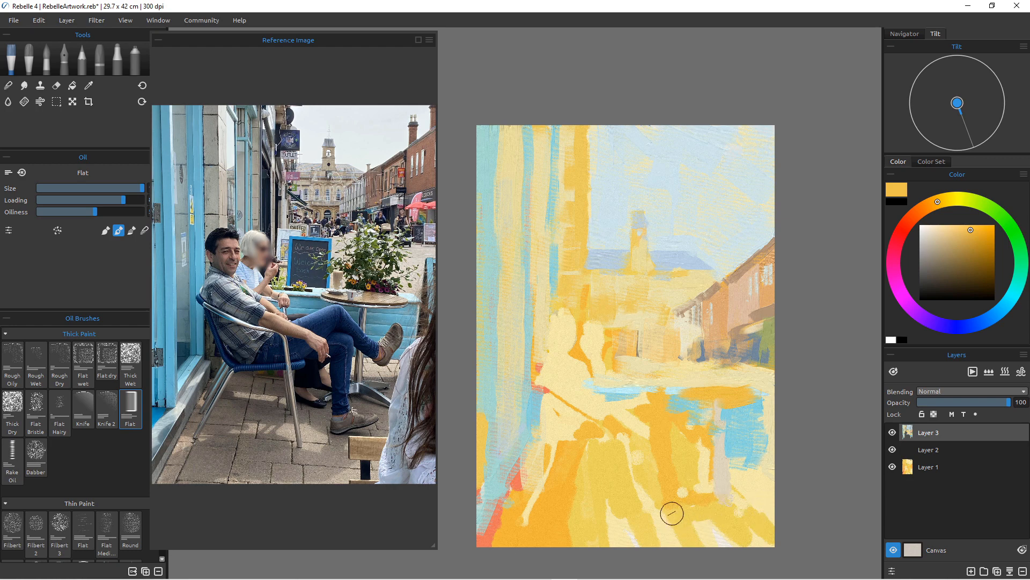
Sample pale beige and block in pavement patches at the foot of the table and beneath the seated man's chair.
{"action": "left_click", "coordinate": [686, 488], "text": "alt"}
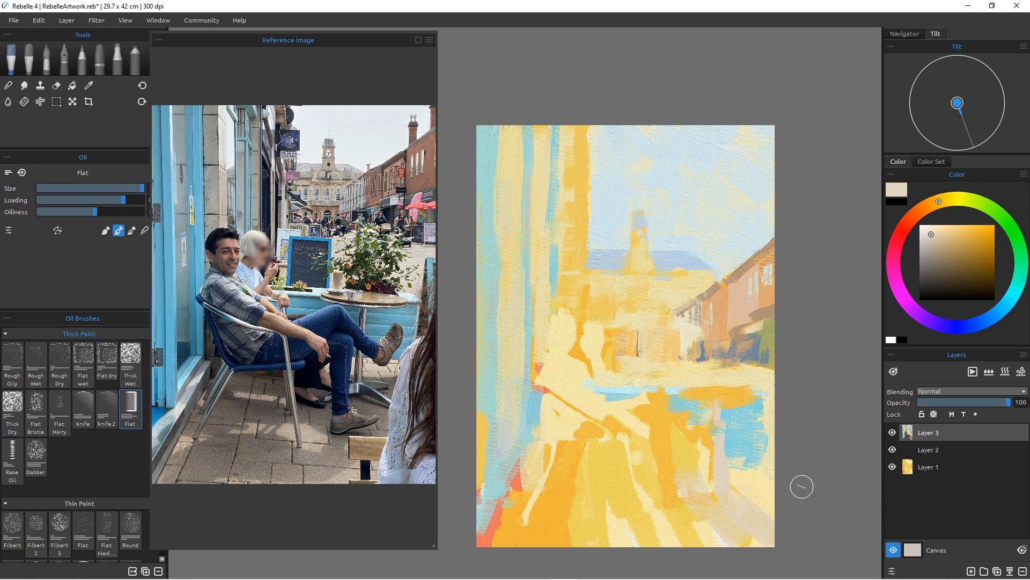
{"action": "mouse_move", "coordinate": [735, 495]}
{"action": "left_mouse_down"}
{"action": "mouse_move", "coordinate": [766, 508]}
{"action": "mouse_move", "coordinate": [719, 538]}
{"action": "left_mouse_up"}
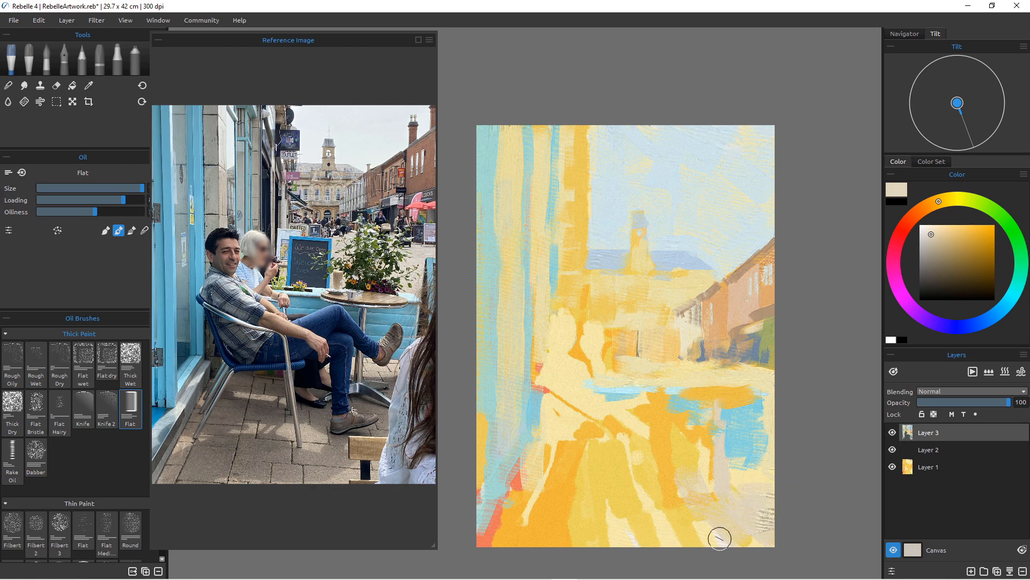
{"action": "mouse_move", "coordinate": [608, 460]}
{"action": "left_mouse_down"}
{"action": "mouse_move", "coordinate": [568, 450]}
{"action": "mouse_move", "coordinate": [571, 466]}
{"action": "mouse_move", "coordinate": [546, 497]}
{"action": "mouse_move", "coordinate": [607, 486]}
{"action": "mouse_move", "coordinate": [627, 498]}
{"action": "mouse_move", "coordinate": [611, 510]}
{"action": "mouse_move", "coordinate": [615, 479]}
{"action": "left_mouse_up"}
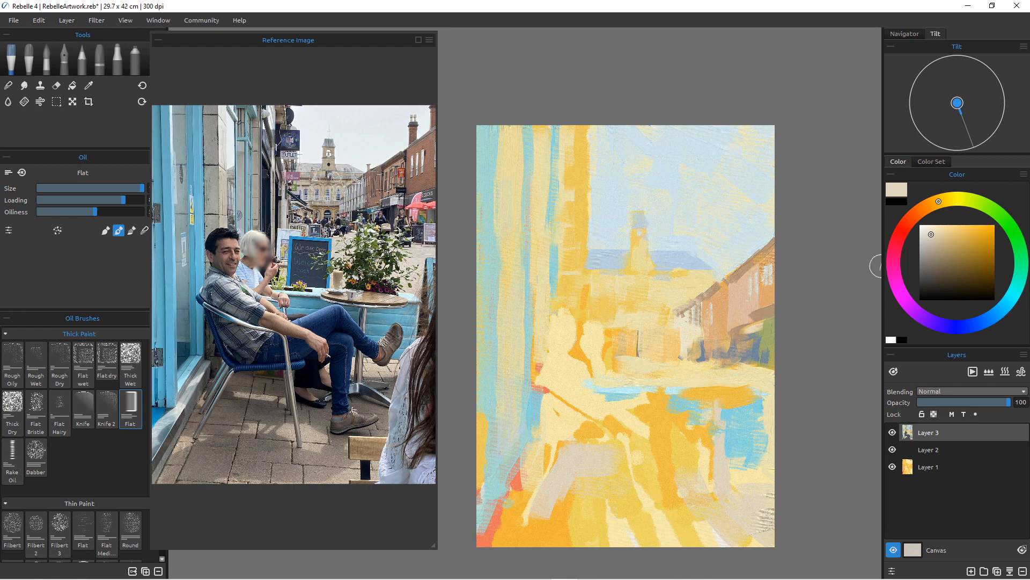
Choose a muted grey-violet and block in the seated man's shirt from shoulder to waist with the Flat brush.
{"action": "left_click", "coordinate": [946, 326]}
{"action": "left_click", "coordinate": [928, 255]}
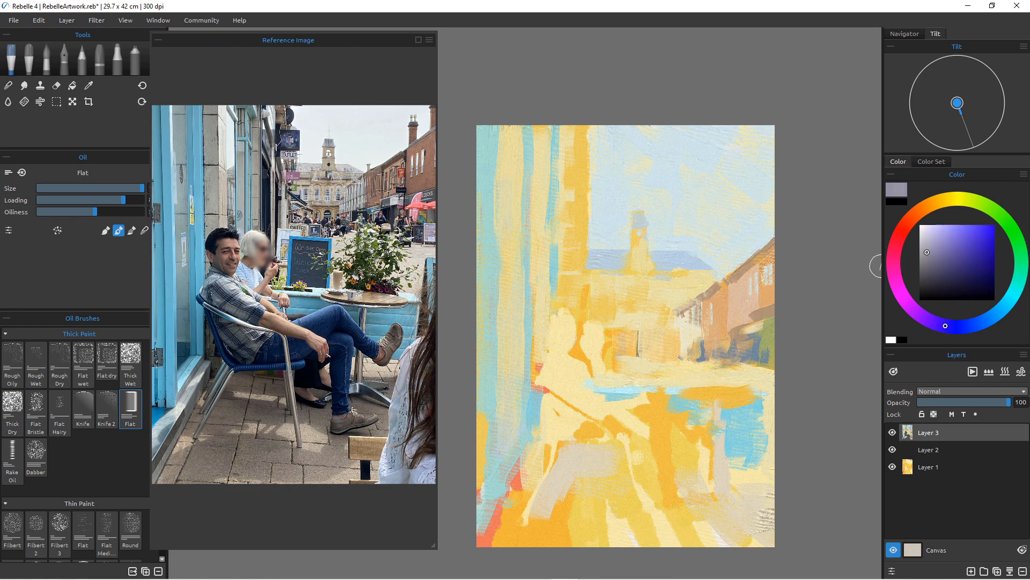
{"action": "mouse_move", "coordinate": [553, 404]}
{"action": "left_mouse_down"}
{"action": "mouse_move", "coordinate": [585, 428]}
{"action": "mouse_move", "coordinate": [558, 411]}
{"action": "mouse_move", "coordinate": [572, 432]}
{"action": "mouse_move", "coordinate": [595, 435]}
{"action": "left_mouse_up"}
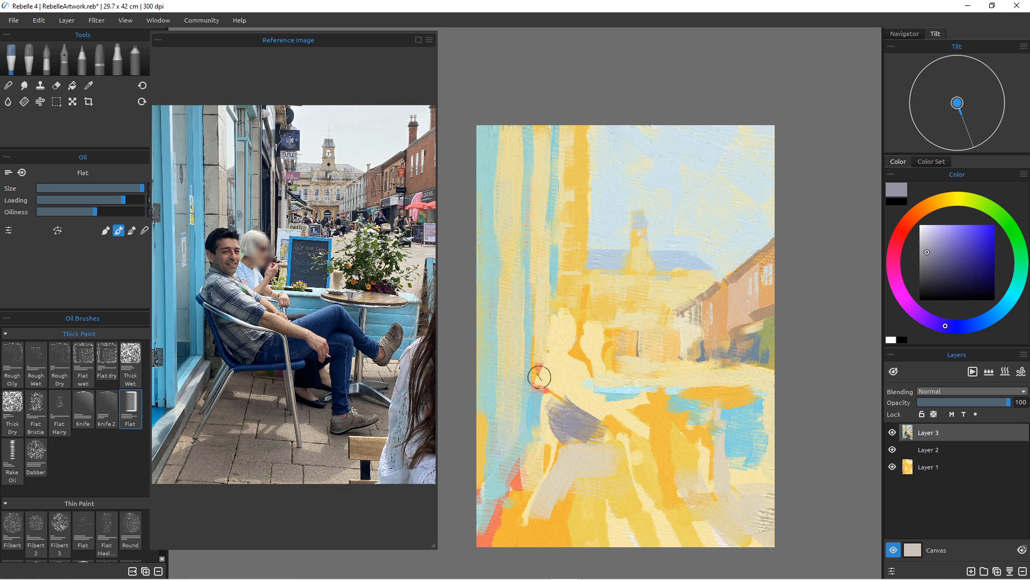
{"action": "mouse_move", "coordinate": [539, 376]}
{"action": "left_mouse_down"}
{"action": "mouse_move", "coordinate": [564, 389]}
{"action": "mouse_move", "coordinate": [561, 377]}
{"action": "mouse_move", "coordinate": [583, 400]}
{"action": "mouse_move", "coordinate": [555, 368]}
{"action": "mouse_move", "coordinate": [554, 383]}
{"action": "mouse_move", "coordinate": [553, 367]}
{"action": "mouse_move", "coordinate": [574, 382]}
{"action": "mouse_move", "coordinate": [553, 381]}
{"action": "mouse_move", "coordinate": [556, 366]}
{"action": "mouse_move", "coordinate": [568, 377]}
{"action": "mouse_move", "coordinate": [562, 366]}
{"action": "mouse_move", "coordinate": [588, 394]}
{"action": "mouse_move", "coordinate": [573, 398]}
{"action": "mouse_move", "coordinate": [580, 403]}
{"action": "mouse_move", "coordinate": [579, 362]}
{"action": "mouse_move", "coordinate": [601, 419]}
{"action": "mouse_move", "coordinate": [580, 399]}
{"action": "mouse_move", "coordinate": [589, 392]}
{"action": "mouse_move", "coordinate": [586, 437]}
{"action": "mouse_move", "coordinate": [567, 381]}
{"action": "mouse_move", "coordinate": [582, 374]}
{"action": "mouse_move", "coordinate": [576, 366]}
{"action": "mouse_move", "coordinate": [550, 425]}
{"action": "mouse_move", "coordinate": [543, 389]}
{"action": "mouse_move", "coordinate": [555, 435]}
{"action": "left_mouse_up"}
Shrink the Flat brush and paint a narrow grey-violet stroke along the chair seat below the man's torso.
{"action": "key", "text": "bracketleft"}
{"action": "key", "text": "bracketleft"}
{"action": "key", "text": "bracketleft"}
{"action": "key", "text": "bracketleft"}
{"action": "key", "text": "bracketleft"}
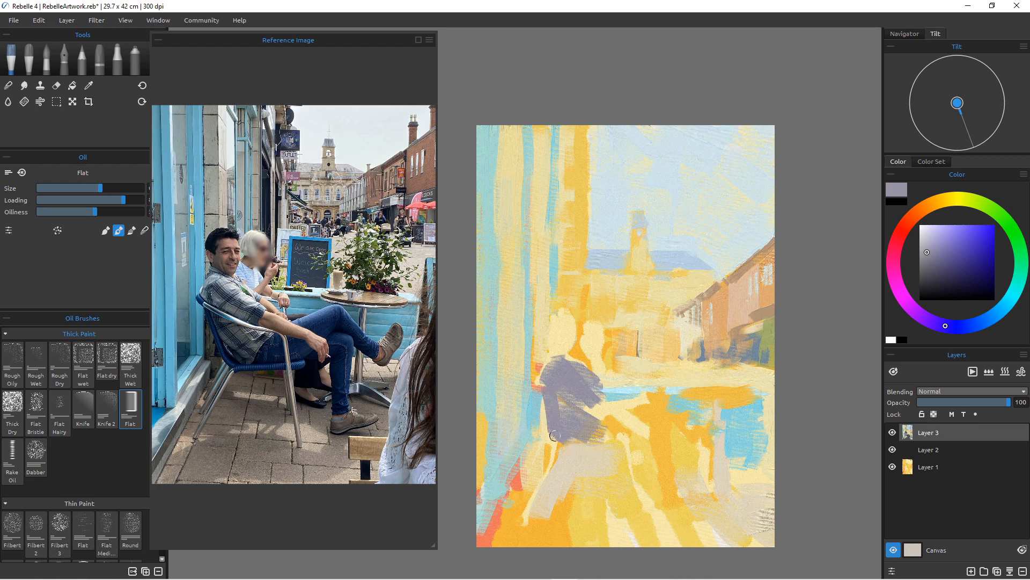
{"action": "left_click_drag", "start_coordinate": [618, 443], "coordinate": [567, 443]}
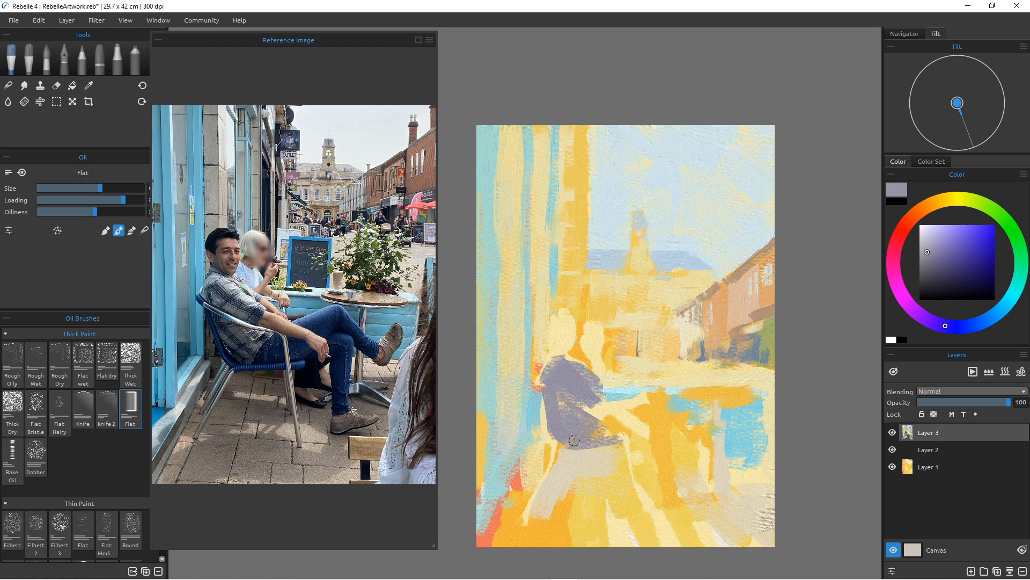
Enlarge the Flat brush, sweep a grey-violet shadow over the pavement beneath the chair seat, and sample the pavement beige.
{"action": "key", "text": "bracketright"}
{"action": "key", "text": "bracketright"}
{"action": "key", "text": "bracketright"}
{"action": "key", "text": "bracketright"}
{"action": "key", "text": "bracketright"}
{"action": "mouse_move", "coordinate": [575, 451]}
{"action": "left_mouse_down"}
{"action": "mouse_move", "coordinate": [610, 476]}
{"action": "mouse_move", "coordinate": [622, 461]}
{"action": "mouse_move", "coordinate": [623, 491]}
{"action": "mouse_move", "coordinate": [632, 483]}
{"action": "left_mouse_up"}
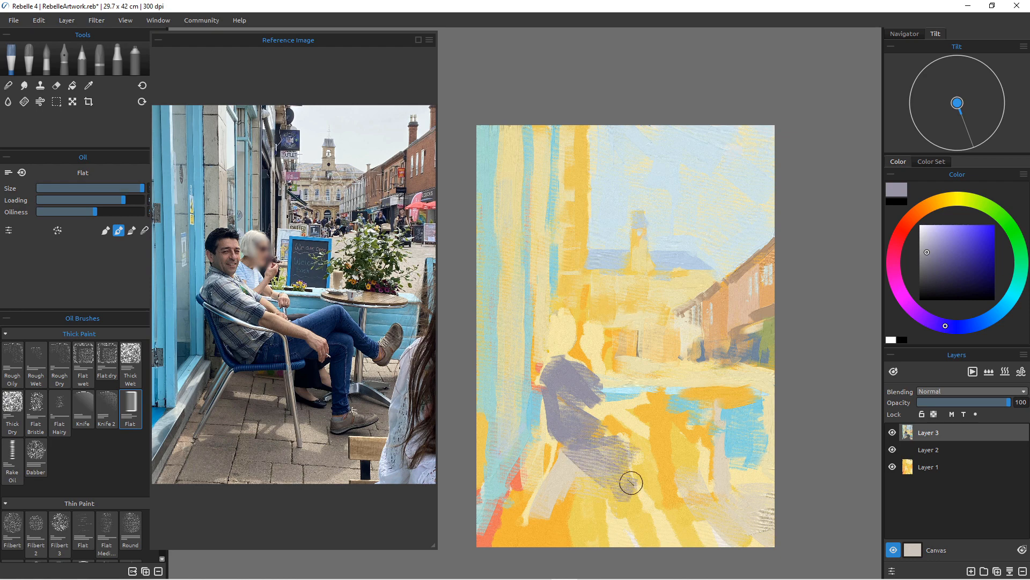
{"action": "mouse_move", "coordinate": [588, 438]}
{"action": "left_mouse_down"}
{"action": "mouse_move", "coordinate": [574, 487]}
{"action": "mouse_move", "coordinate": [552, 483]}
{"action": "mouse_move", "coordinate": [598, 451]}
{"action": "mouse_move", "coordinate": [611, 471]}
{"action": "mouse_move", "coordinate": [612, 451]}
{"action": "mouse_move", "coordinate": [631, 497]}
{"action": "left_mouse_up"}
{"action": "left_click", "coordinate": [556, 474], "text": "alt"}
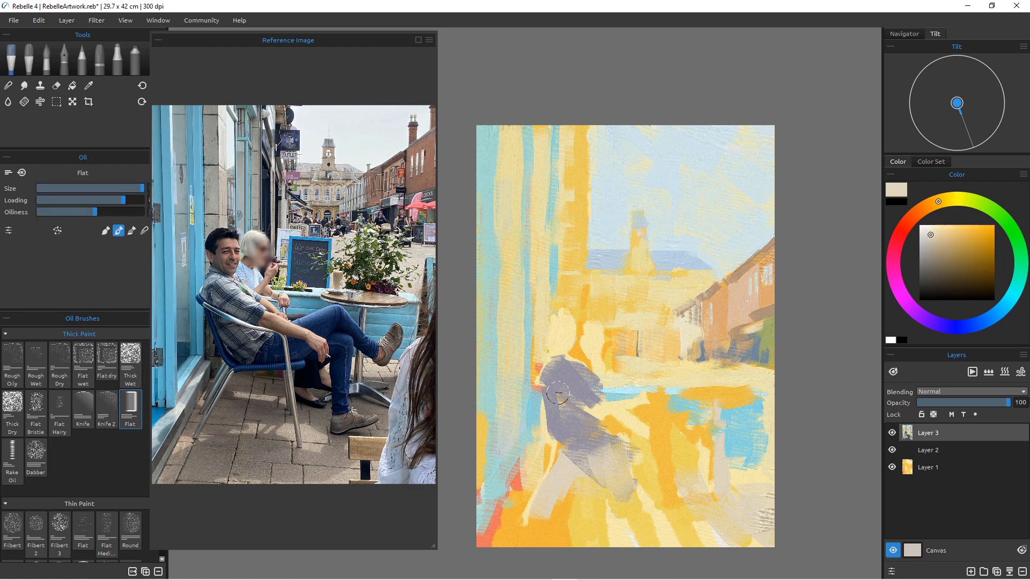
Sample the pavement beige, shrink the Flat brush and paint pale highlights over the seated man's shoulder and upper sleeve.
{"action": "left_click", "coordinate": [569, 481], "text": "alt"}
{"action": "key", "text": "bracketleft"}
{"action": "key", "text": "bracketleft"}
{"action": "key", "text": "bracketleft"}
{"action": "key", "text": "bracketleft"}
{"action": "mouse_move", "coordinate": [568, 360]}
{"action": "left_mouse_down"}
{"action": "mouse_move", "coordinate": [597, 384]}
{"action": "mouse_move", "coordinate": [585, 384]}
{"action": "mouse_move", "coordinate": [626, 381]}
{"action": "mouse_move", "coordinate": [540, 389]}
{"action": "mouse_move", "coordinate": [547, 373]}
{"action": "mouse_move", "coordinate": [563, 361]}
{"action": "mouse_move", "coordinate": [599, 432]}
{"action": "mouse_move", "coordinate": [642, 405]}
{"action": "mouse_move", "coordinate": [605, 412]}
{"action": "mouse_move", "coordinate": [579, 381]}
{"action": "mouse_move", "coordinate": [590, 378]}
{"action": "mouse_move", "coordinate": [575, 395]}
{"action": "mouse_move", "coordinate": [594, 388]}
{"action": "mouse_move", "coordinate": [597, 409]}
{"action": "left_mouse_up"}
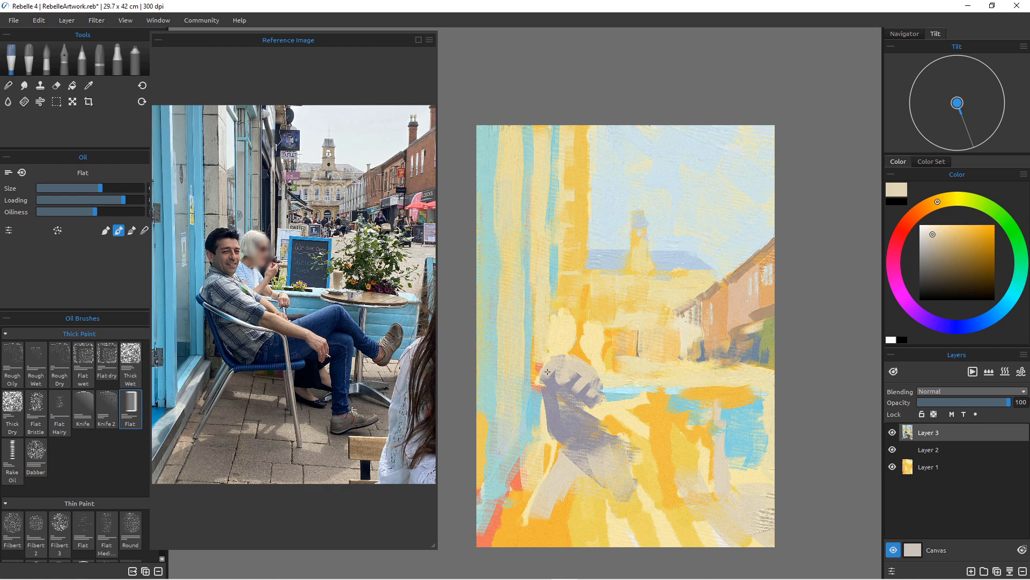
Shrink the Flat brush further and draw the chair's armrest and front leg as thin pale beige strokes.
{"action": "key", "text": "bracketleft"}
{"action": "key", "text": "bracketleft"}
{"action": "key", "text": "bracketleft"}
{"action": "key", "text": "bracketleft"}
{"action": "key", "text": "bracketleft"}
{"action": "key", "text": "bracketleft"}
{"action": "left_click_drag", "start_coordinate": [553, 393], "coordinate": [608, 426]}
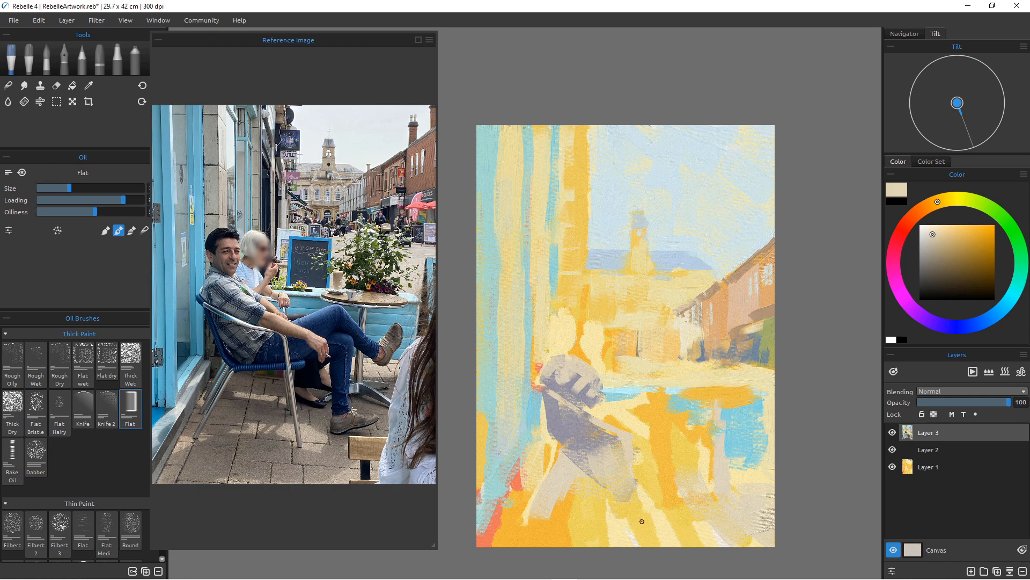
{"action": "left_click_drag", "start_coordinate": [626, 434], "coordinate": [646, 524]}
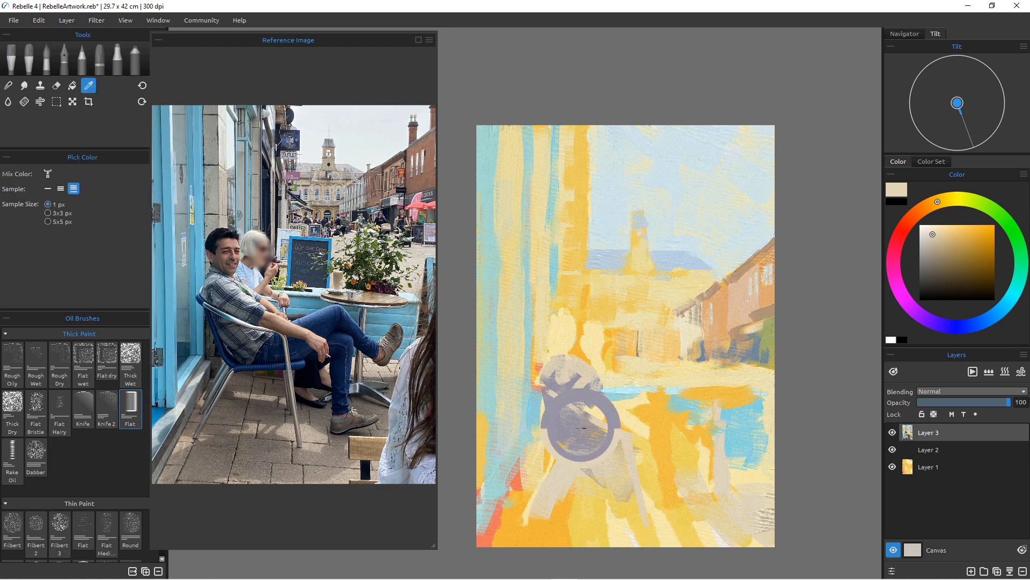
Sample the shirt's grey-violet, enlarge the Flat brush and block in the man's thigh beside the armrest.
{"action": "left_click", "coordinate": [577, 424], "text": "alt"}
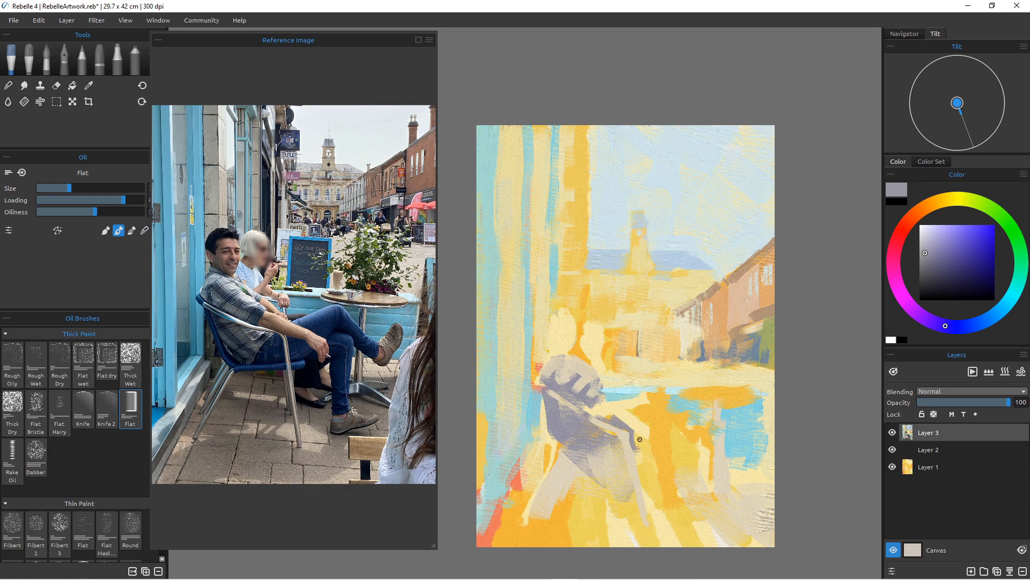
{"action": "key", "text": "bracketright"}
{"action": "key", "text": "bracketright"}
{"action": "key", "text": "bracketright"}
{"action": "key", "text": "bracketright"}
{"action": "key", "text": "bracketright"}
{"action": "key", "text": "bracketright"}
{"action": "mouse_move", "coordinate": [621, 419]}
{"action": "left_mouse_down"}
{"action": "mouse_move", "coordinate": [646, 441]}
{"action": "mouse_move", "coordinate": [633, 425]}
{"action": "left_mouse_up"}
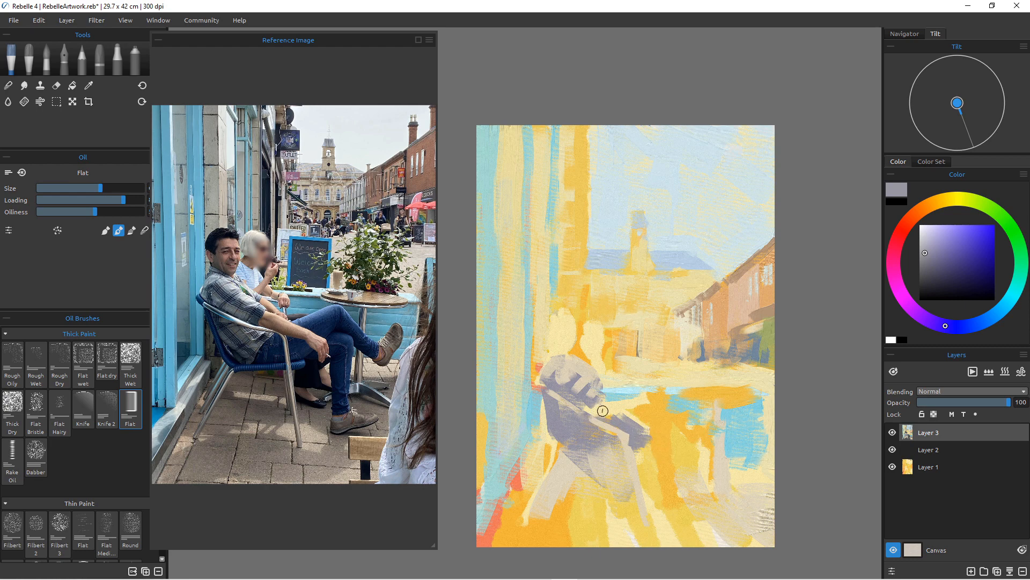
Choose a muted orange-tan and paint the man's forearm and hand from the sleeve down to the lap.
{"action": "left_click", "coordinate": [952, 199]}
{"action": "left_click", "coordinate": [933, 235]}
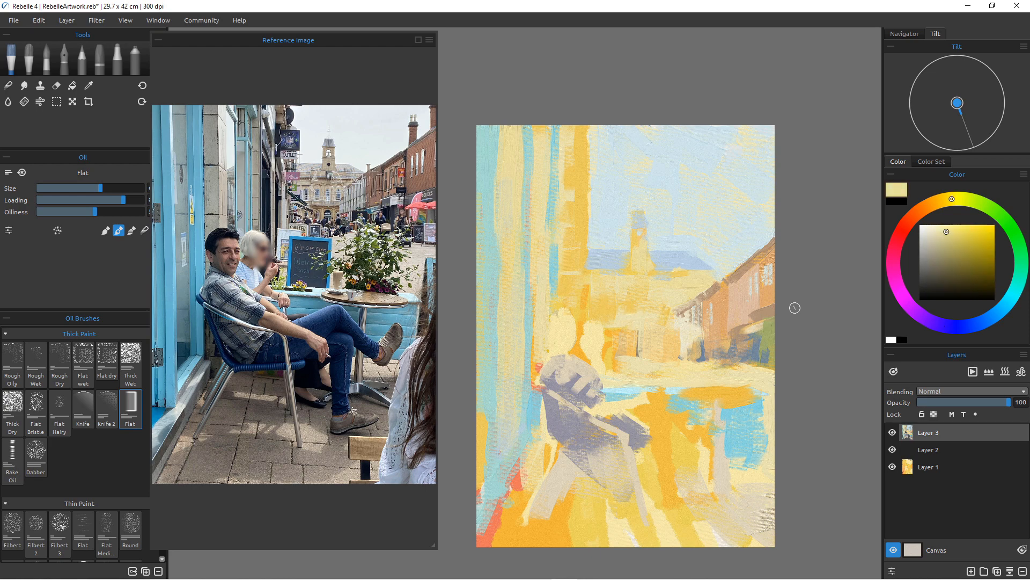
{"action": "left_click", "coordinate": [939, 201]}
{"action": "left_click_drag", "start_coordinate": [950, 232], "coordinate": [956, 236]}
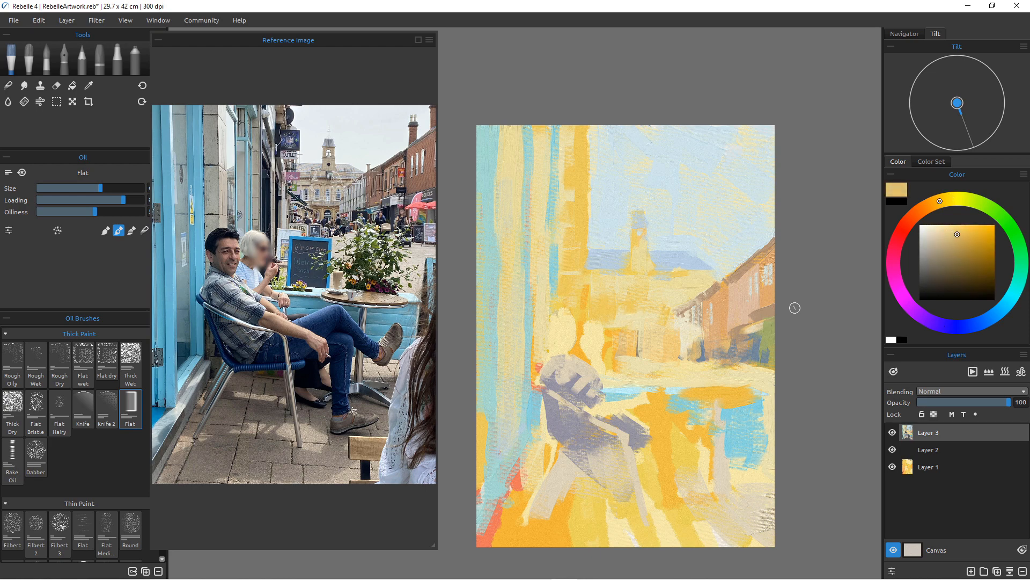
{"action": "left_click_drag", "start_coordinate": [601, 404], "coordinate": [652, 431]}
{"action": "left_click", "coordinate": [929, 205]}
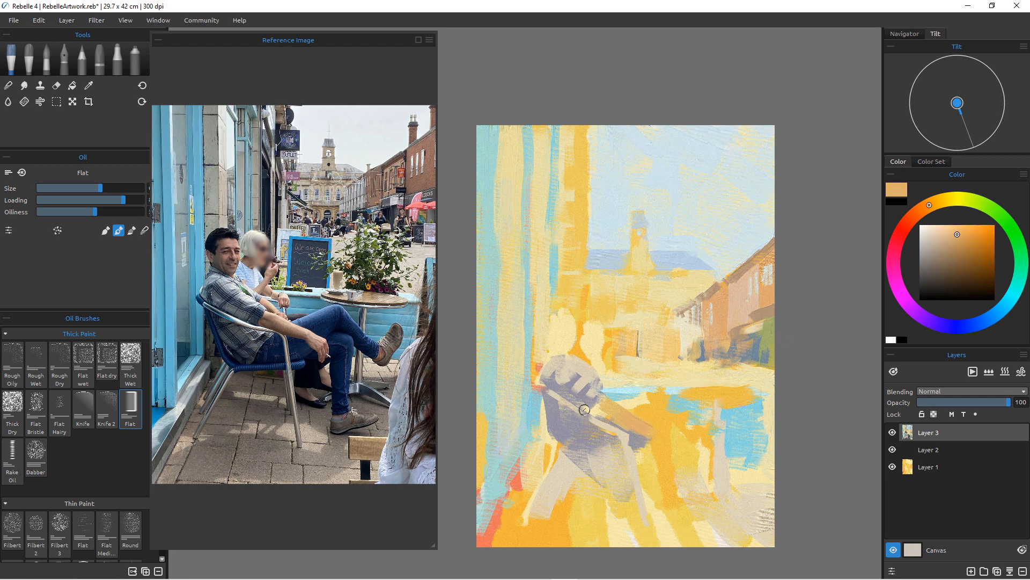
{"action": "mouse_move", "coordinate": [600, 407]}
{"action": "left_mouse_down"}
{"action": "mouse_move", "coordinate": [662, 441]}
{"action": "mouse_move", "coordinate": [645, 429]}
{"action": "mouse_move", "coordinate": [664, 459]}
{"action": "left_mouse_up"}
Touch up the thigh around the hand in sampled grey-violet, and restate the chair's front leg in pale beige.
{"action": "left_click", "coordinate": [636, 446], "text": "alt"}
{"action": "left_click_drag", "start_coordinate": [642, 453], "coordinate": [636, 435]}
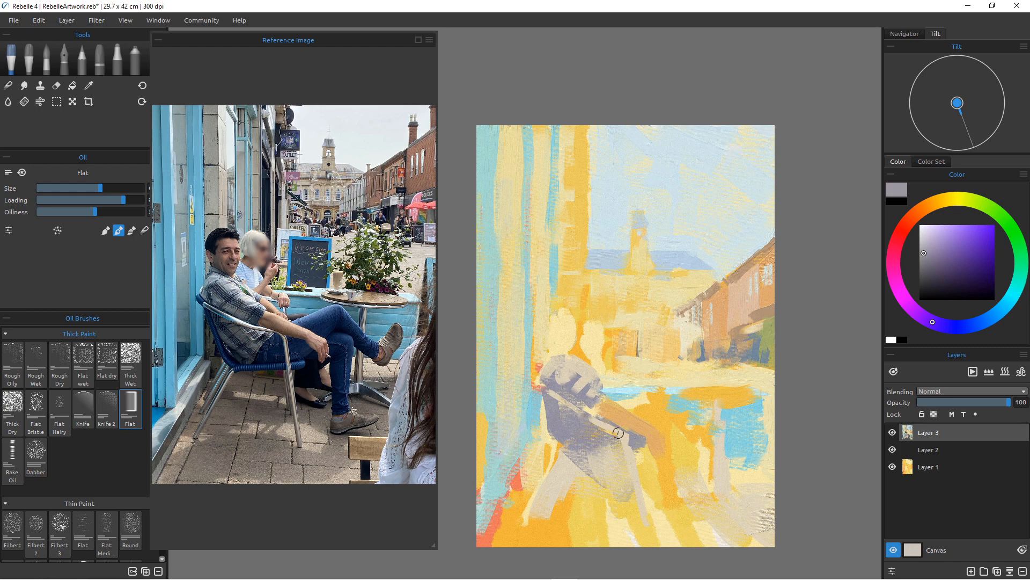
{"action": "left_click_drag", "start_coordinate": [627, 435], "coordinate": [625, 438]}
{"action": "key", "text": "i"}
{"action": "left_click", "coordinate": [609, 427]}
{"action": "left_click_drag", "start_coordinate": [612, 430], "coordinate": [632, 496]}
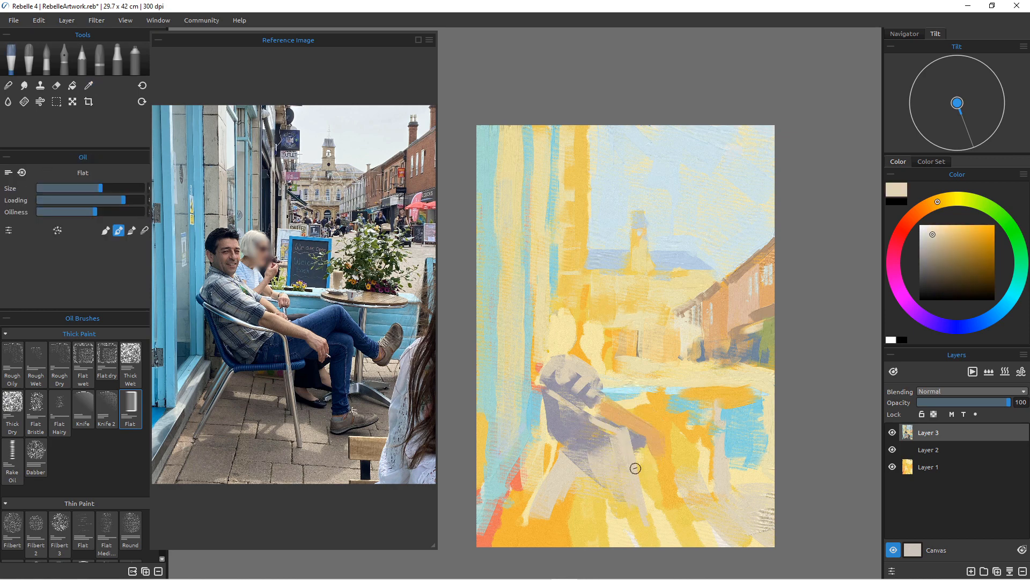
Sample grey-violet and darken the area around the chair's front leg and beneath the seat.
{"action": "key", "text": "i"}
{"action": "left_click", "coordinate": [623, 430]}
{"action": "mouse_move", "coordinate": [623, 430]}
{"action": "left_mouse_down"}
{"action": "mouse_move", "coordinate": [643, 483]}
{"action": "mouse_move", "coordinate": [624, 459]}
{"action": "mouse_move", "coordinate": [632, 445]}
{"action": "mouse_move", "coordinate": [645, 449]}
{"action": "mouse_move", "coordinate": [646, 458]}
{"action": "mouse_move", "coordinate": [630, 455]}
{"action": "mouse_move", "coordinate": [636, 494]}
{"action": "left_mouse_up"}
{"action": "mouse_move", "coordinate": [639, 454]}
{"action": "left_mouse_down"}
{"action": "mouse_move", "coordinate": [647, 470]}
{"action": "mouse_move", "coordinate": [630, 467]}
{"action": "mouse_move", "coordinate": [638, 492]}
{"action": "left_mouse_up"}
{"action": "mouse_move", "coordinate": [608, 456]}
{"action": "left_mouse_down"}
{"action": "mouse_move", "coordinate": [621, 491]}
{"action": "mouse_move", "coordinate": [611, 453]}
{"action": "mouse_move", "coordinate": [589, 459]}
{"action": "left_mouse_up"}
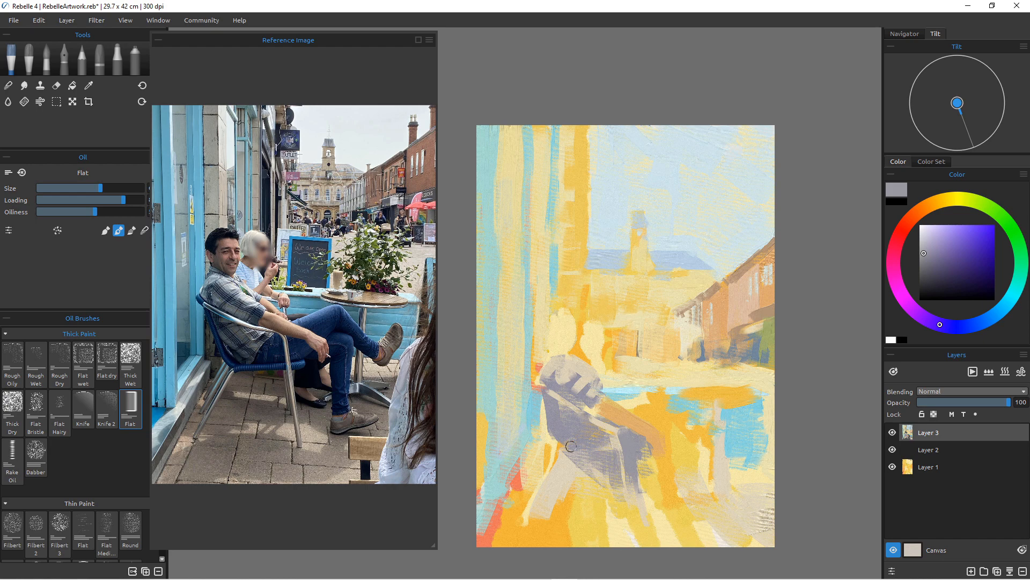
Sample grey-violet and block in the man's raised knee and the lower leg reaching down to the pavement.
{"action": "left_click", "coordinate": [609, 409], "text": "alt"}
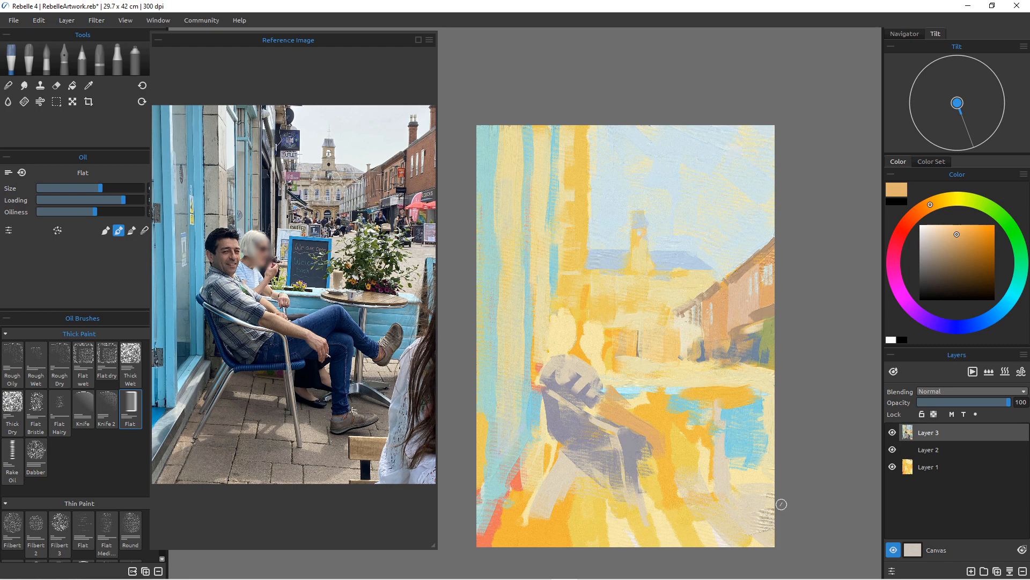
{"action": "left_click", "coordinate": [634, 437], "text": "alt"}
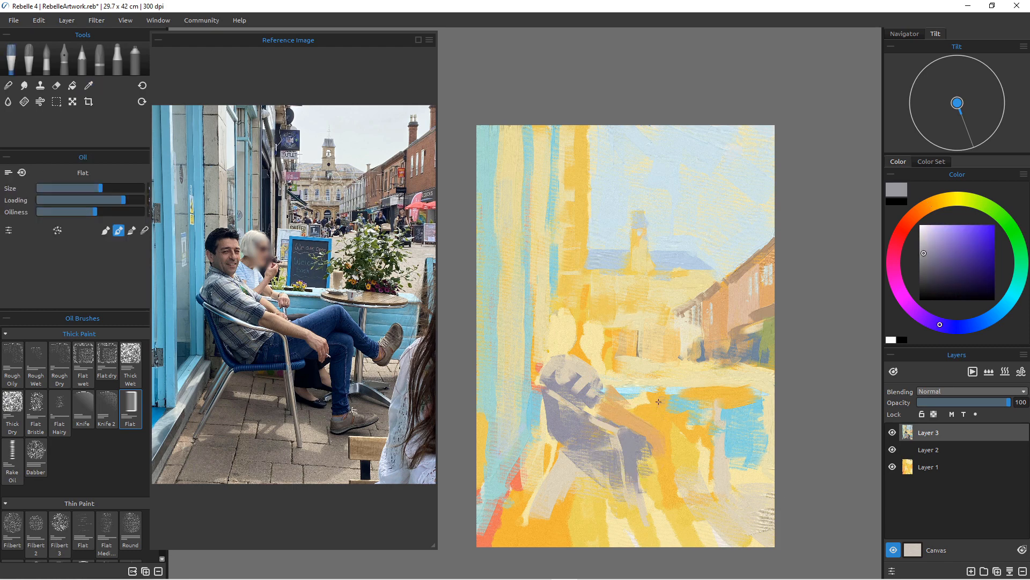
{"action": "mouse_move", "coordinate": [658, 401]}
{"action": "left_mouse_down"}
{"action": "mouse_move", "coordinate": [632, 415]}
{"action": "mouse_move", "coordinate": [669, 397]}
{"action": "mouse_move", "coordinate": [685, 417]}
{"action": "mouse_move", "coordinate": [663, 396]}
{"action": "mouse_move", "coordinate": [643, 406]}
{"action": "mouse_move", "coordinate": [663, 409]}
{"action": "mouse_move", "coordinate": [654, 418]}
{"action": "mouse_move", "coordinate": [677, 411]}
{"action": "mouse_move", "coordinate": [642, 413]}
{"action": "mouse_move", "coordinate": [661, 424]}
{"action": "mouse_move", "coordinate": [650, 423]}
{"action": "mouse_move", "coordinate": [642, 448]}
{"action": "left_mouse_up"}
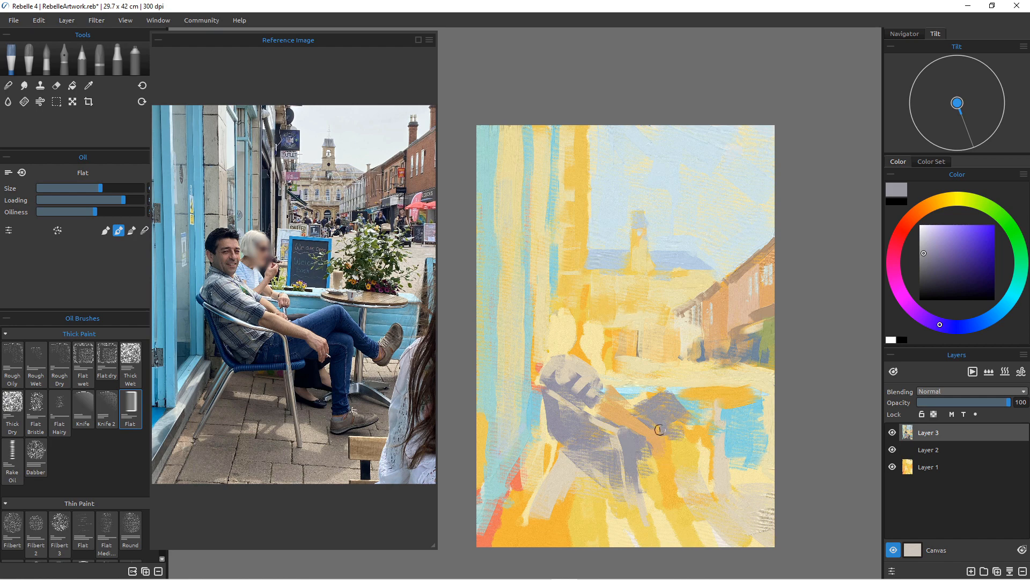
{"action": "mouse_move", "coordinate": [663, 434]}
{"action": "left_mouse_down"}
{"action": "mouse_move", "coordinate": [711, 491]}
{"action": "mouse_move", "coordinate": [674, 461]}
{"action": "mouse_move", "coordinate": [678, 440]}
{"action": "mouse_move", "coordinate": [686, 512]}
{"action": "left_mouse_up"}
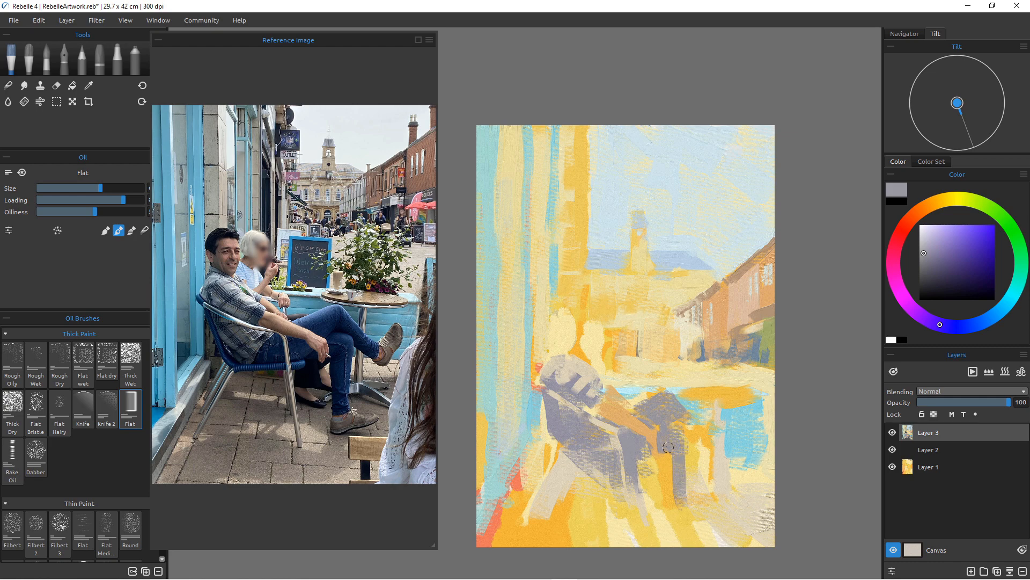
{"action": "left_click_drag", "start_coordinate": [671, 456], "coordinate": [683, 499]}
{"action": "left_click_drag", "start_coordinate": [677, 443], "coordinate": [684, 499]}
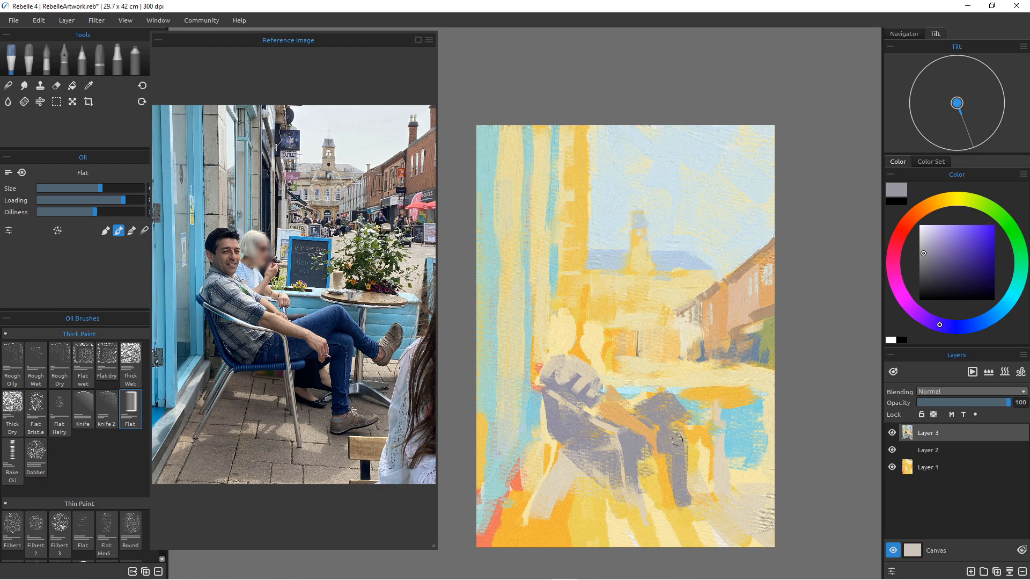
{"action": "left_click_drag", "start_coordinate": [680, 425], "coordinate": [679, 435]}
Lay in the crossed leg's shin with a muted tan stroke and paint over it in sampled grey-violet.
{"action": "left_click", "coordinate": [658, 458], "text": "alt"}
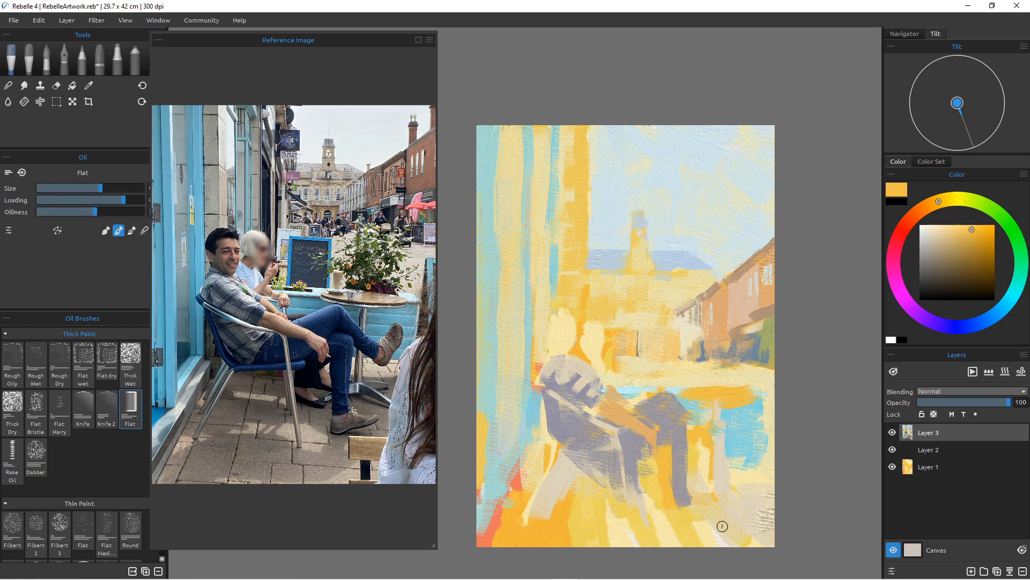
{"action": "left_click_drag", "start_coordinate": [675, 408], "coordinate": [711, 444]}
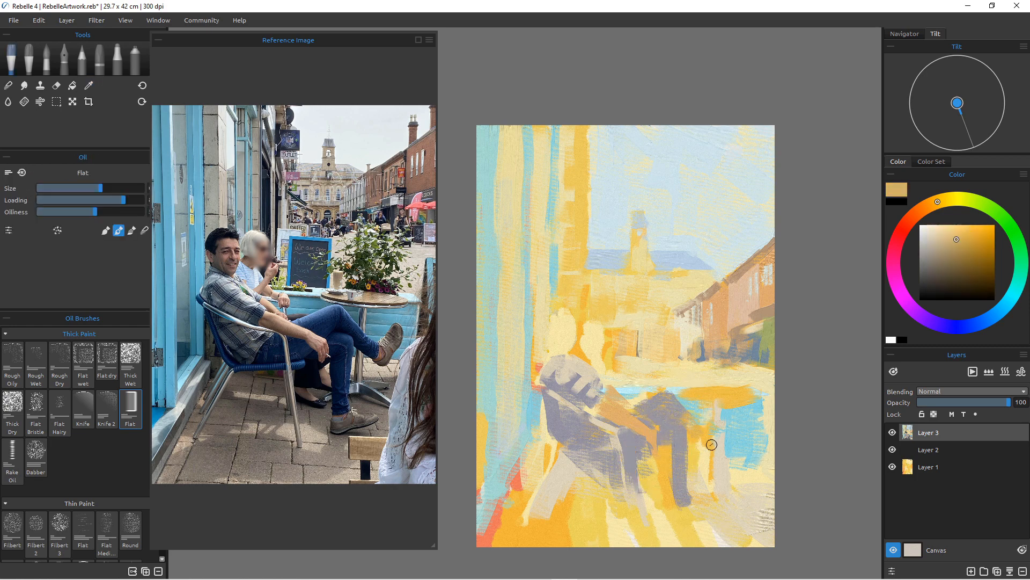
{"action": "left_click_drag", "start_coordinate": [678, 409], "coordinate": [716, 441]}
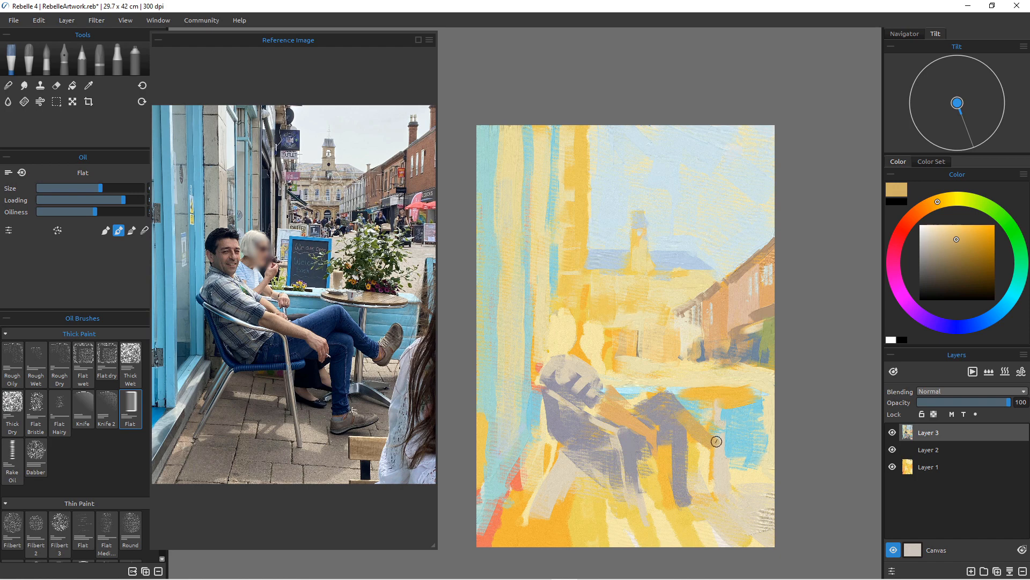
{"action": "left_click", "coordinate": [665, 404], "text": "alt"}
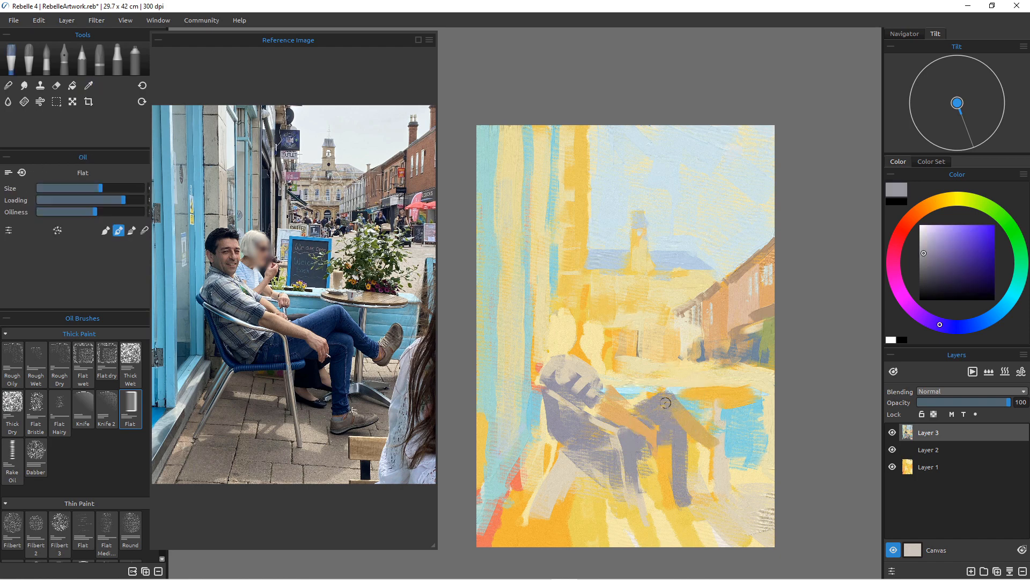
{"action": "left_click_drag", "start_coordinate": [671, 406], "coordinate": [713, 441]}
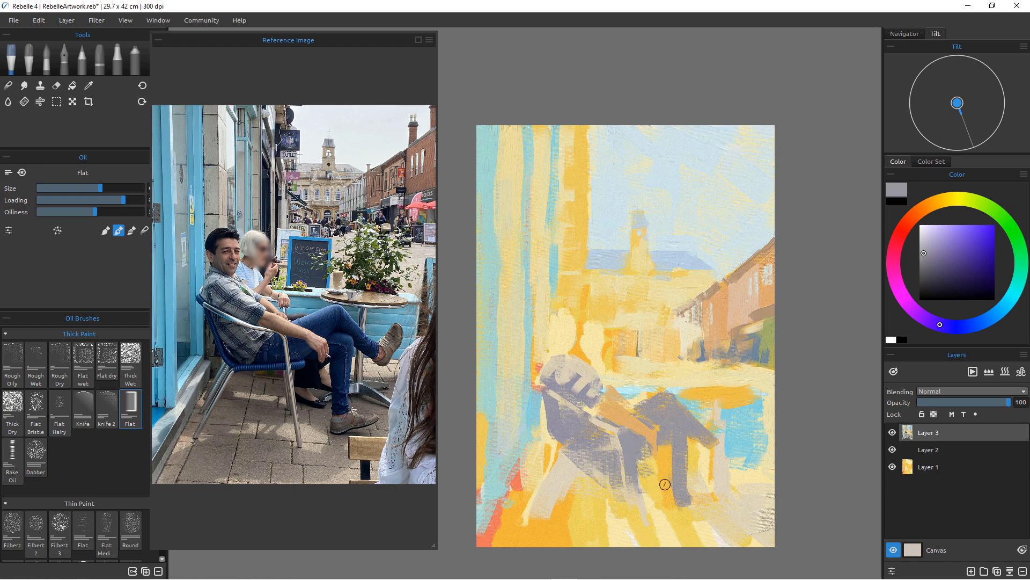
Paint the raised shoe in grey-violet at the end of the crossed leg and trim its edge with planter blue.
{"action": "left_click", "coordinate": [712, 439], "text": "alt"}
{"action": "mouse_move", "coordinate": [711, 454]}
{"action": "left_mouse_down"}
{"action": "mouse_move", "coordinate": [736, 436]}
{"action": "mouse_move", "coordinate": [719, 452]}
{"action": "mouse_move", "coordinate": [730, 456]}
{"action": "left_mouse_up"}
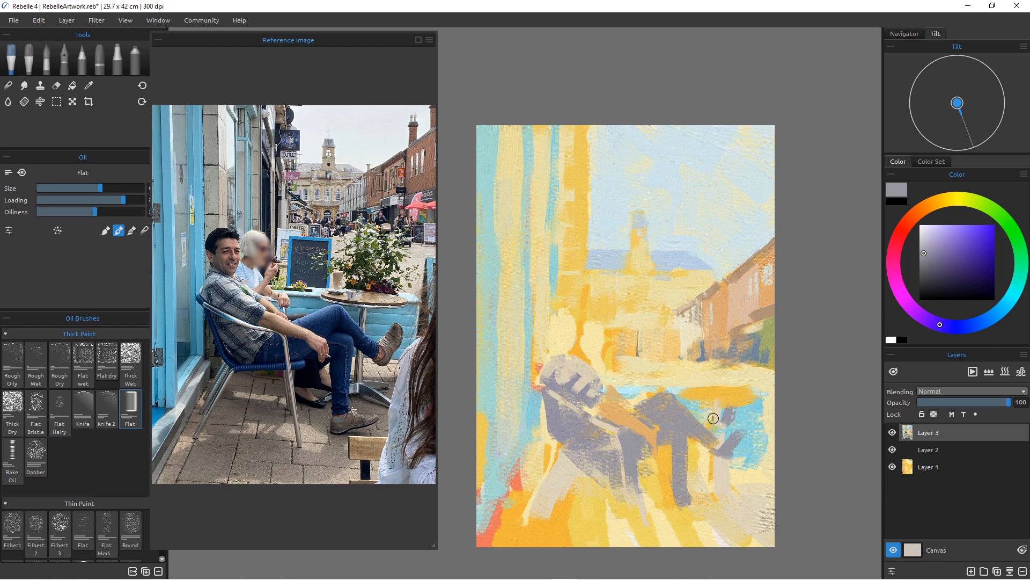
{"action": "left_click", "coordinate": [730, 415], "text": "alt"}
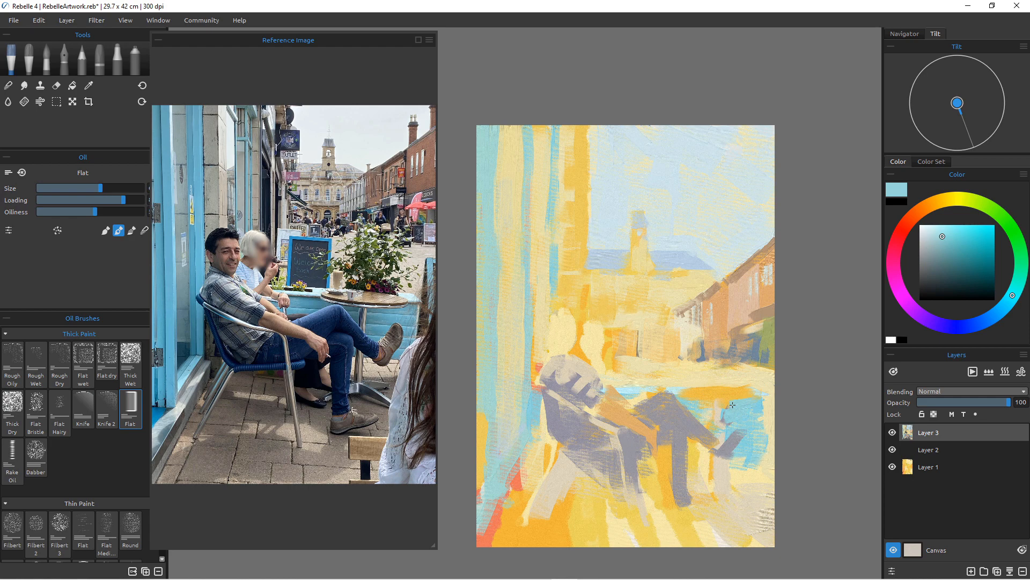
{"action": "left_click_drag", "start_coordinate": [727, 417], "coordinate": [730, 429]}
{"action": "left_click", "coordinate": [732, 432], "text": "alt"}
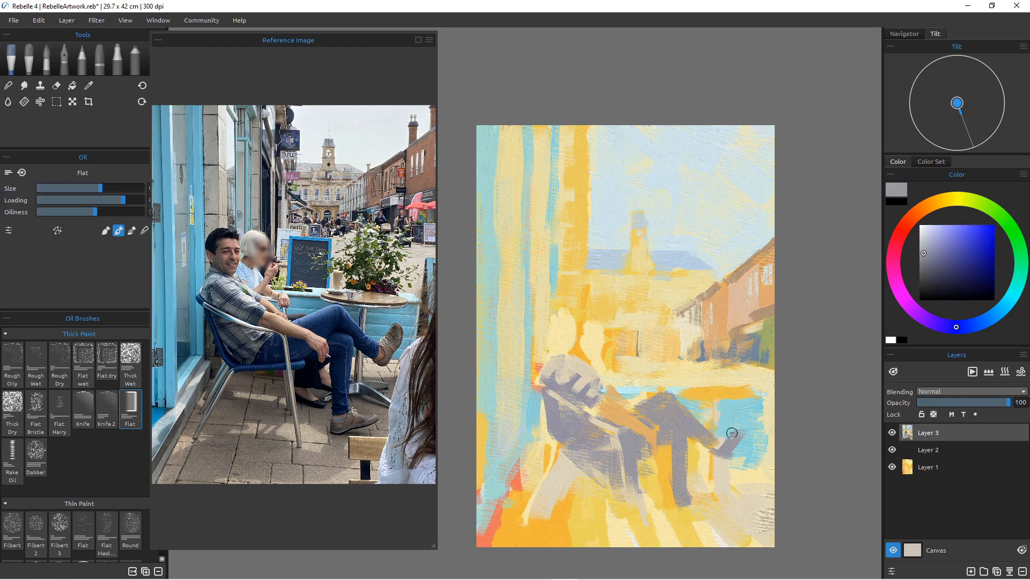
Sample the tabletop orange, paint the raised shoe in warm tan and sample colours around the ankle.
{"action": "left_click", "coordinate": [705, 403], "text": "alt"}
{"action": "mouse_move", "coordinate": [737, 430]}
{"action": "left_mouse_down"}
{"action": "mouse_move", "coordinate": [711, 467]}
{"action": "mouse_move", "coordinate": [618, 415]}
{"action": "mouse_move", "coordinate": [719, 452]}
{"action": "mouse_move", "coordinate": [733, 430]}
{"action": "mouse_move", "coordinate": [724, 451]}
{"action": "mouse_move", "coordinate": [740, 438]}
{"action": "mouse_move", "coordinate": [736, 424]}
{"action": "mouse_move", "coordinate": [721, 464]}
{"action": "mouse_move", "coordinate": [711, 457]}
{"action": "left_mouse_up"}
{"action": "left_click", "coordinate": [621, 424], "text": "alt"}
{"action": "left_click", "coordinate": [699, 438], "text": "alt"}
{"action": "left_click", "coordinate": [713, 446], "text": "alt"}
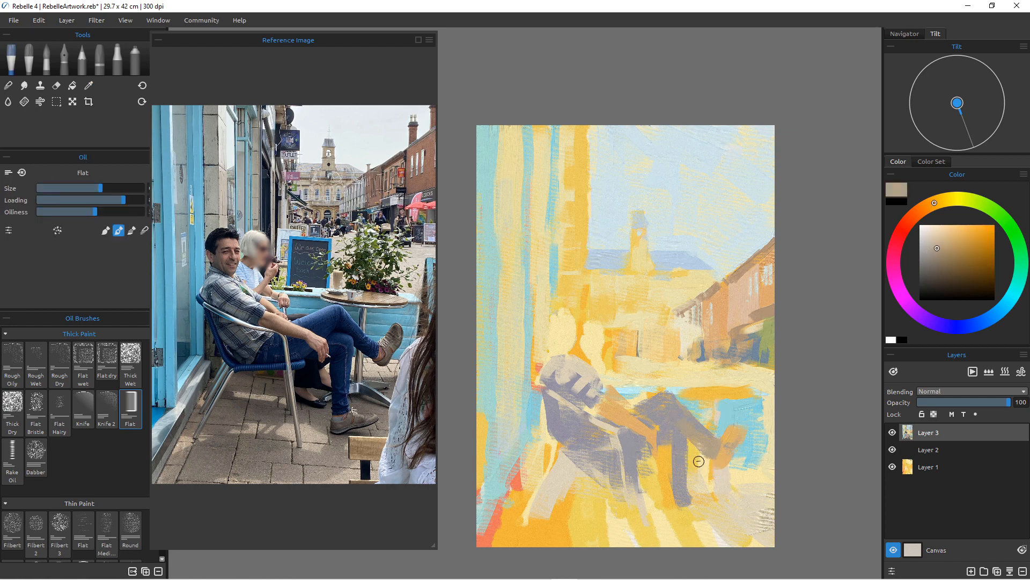
Sample the ground yellow and cut in the gap beneath the crossed shin and the raised shoe.
{"action": "left_click", "coordinate": [698, 458], "text": "alt"}
{"action": "left_click_drag", "start_coordinate": [695, 447], "coordinate": [710, 465]}
{"action": "left_click", "coordinate": [701, 463], "text": "alt"}
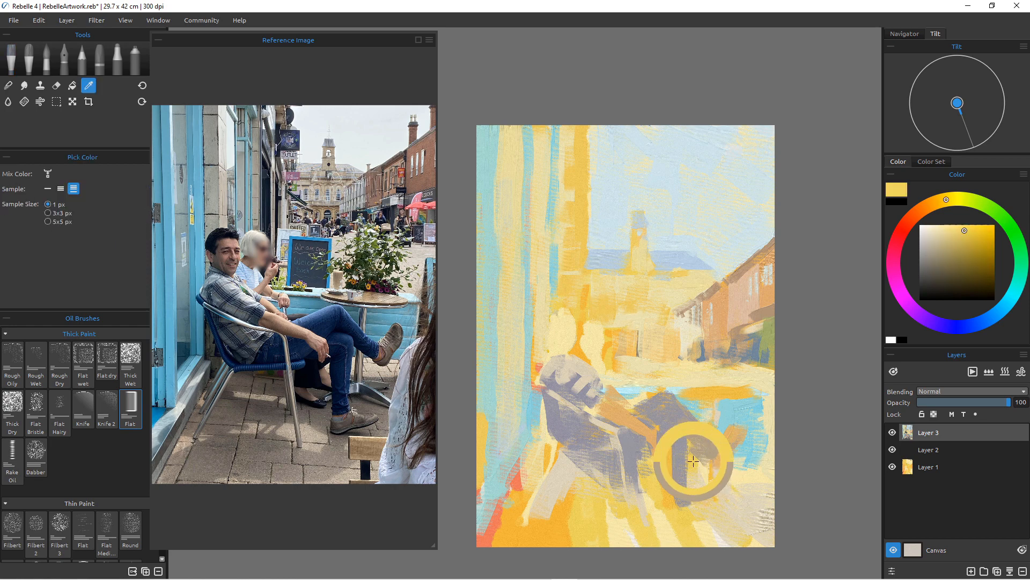
{"action": "mouse_move", "coordinate": [689, 445]}
{"action": "left_mouse_down"}
{"action": "mouse_move", "coordinate": [729, 476]}
{"action": "mouse_move", "coordinate": [731, 446]}
{"action": "mouse_move", "coordinate": [727, 470]}
{"action": "left_mouse_up"}
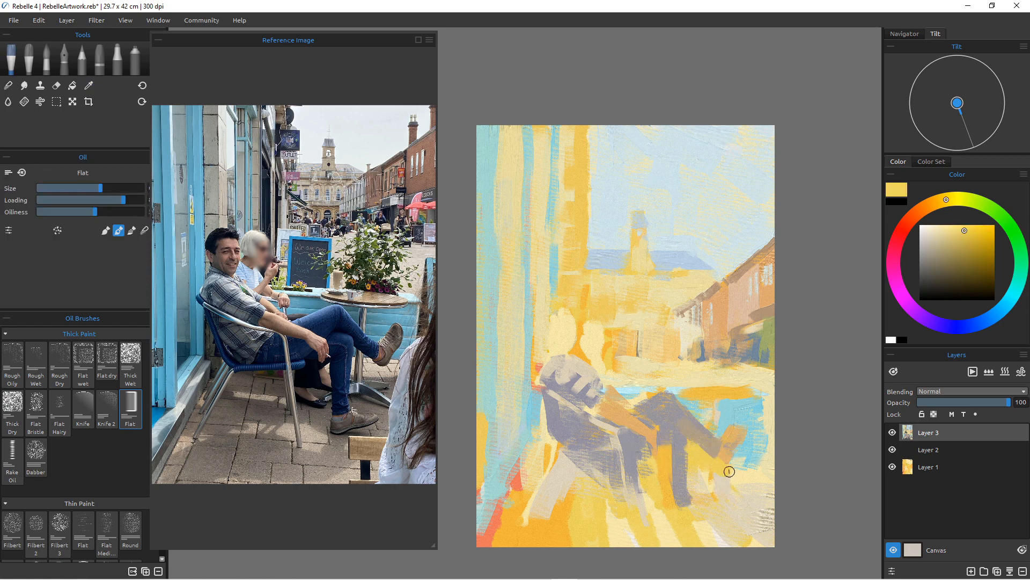
Refine the raised shoe's shape with sampled tan and the planter blue around it.
{"action": "left_click", "coordinate": [722, 457], "text": "alt"}
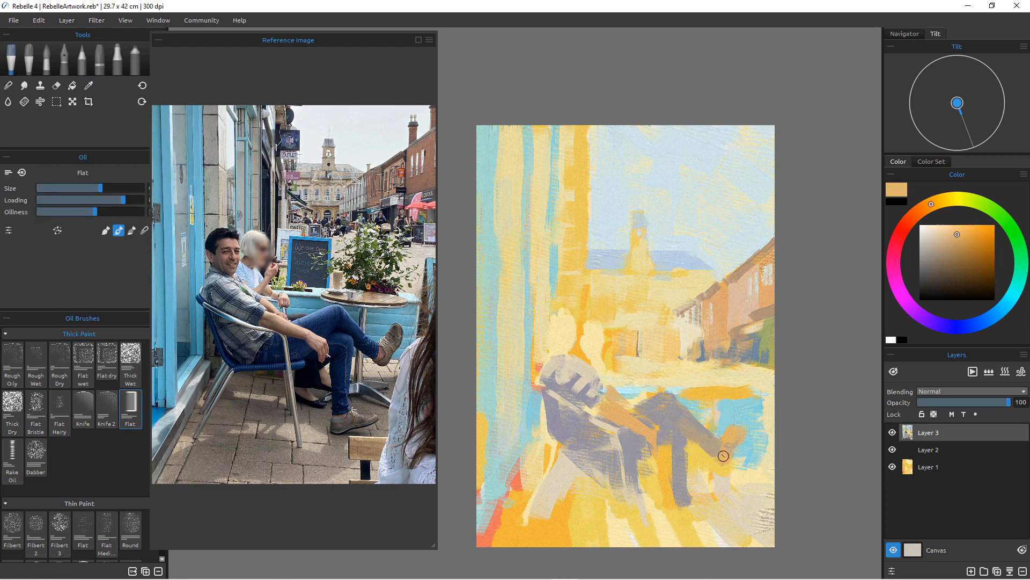
{"action": "left_click", "coordinate": [736, 415], "text": "alt"}
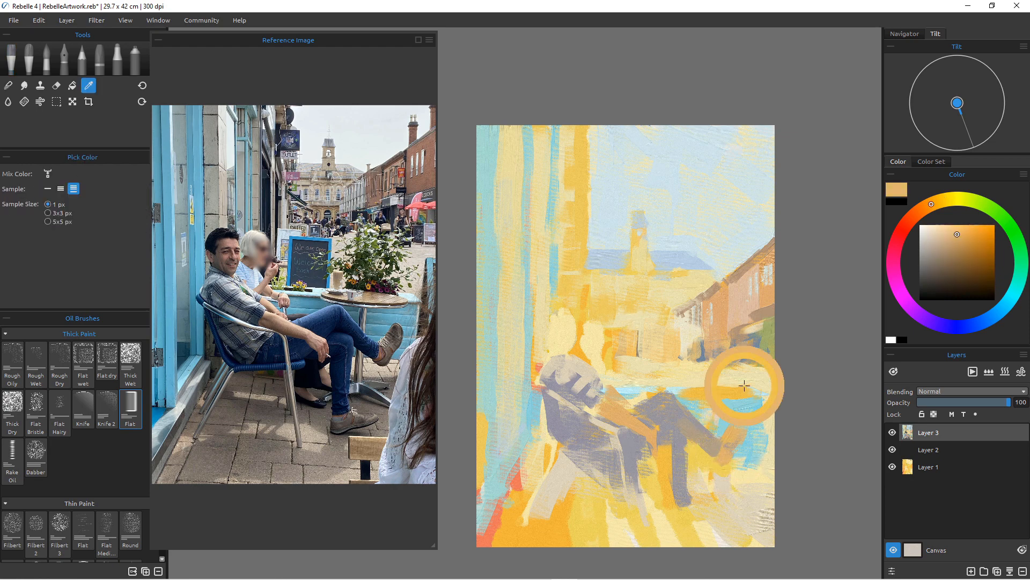
{"action": "left_click", "coordinate": [733, 438], "text": "alt"}
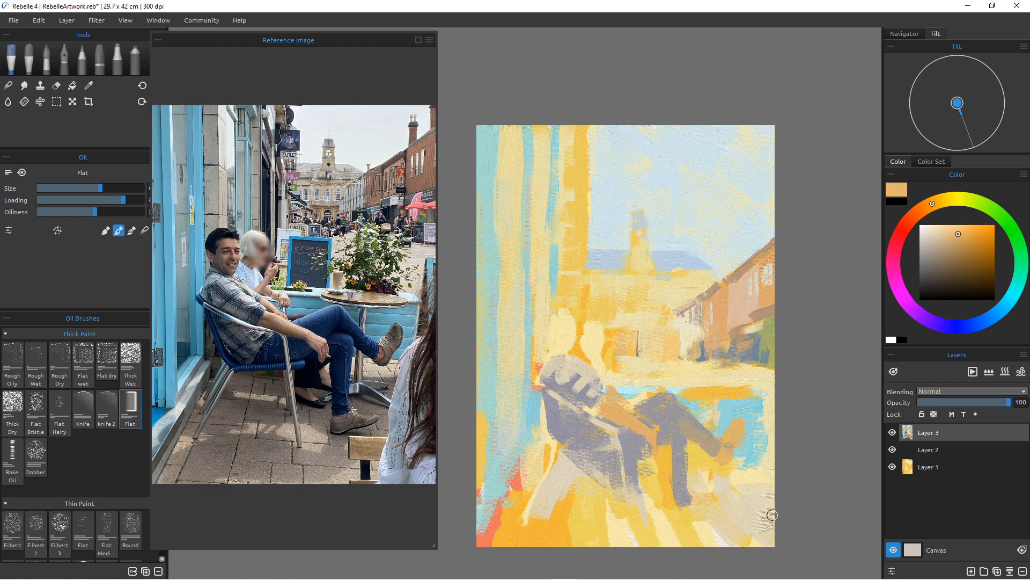
{"action": "left_click", "coordinate": [732, 412], "text": "alt"}
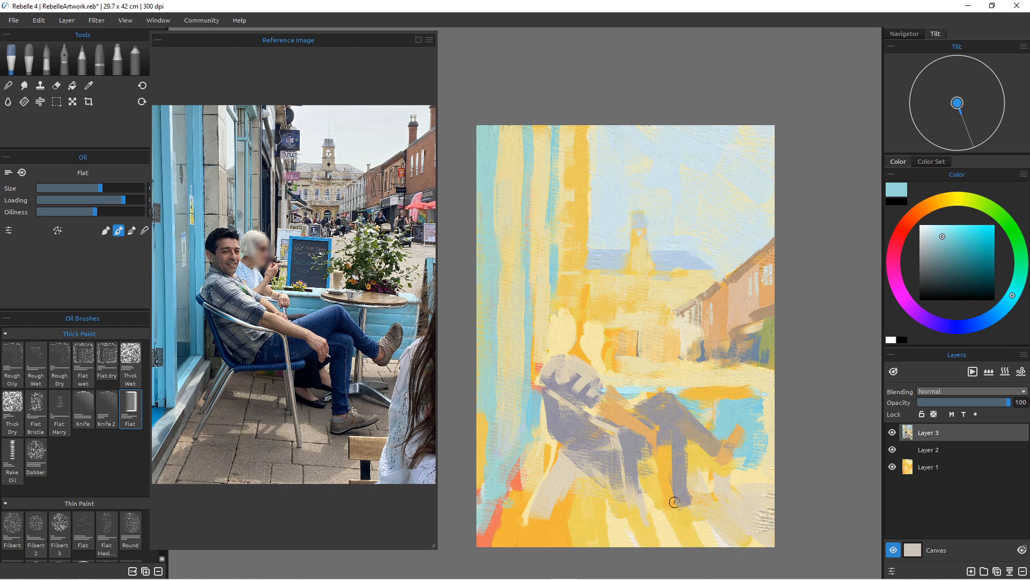
Paint the planted shoe on the pavement in sampled tan, trimming its upper edge with pale beige.
{"action": "left_click", "coordinate": [718, 452], "text": "alt"}
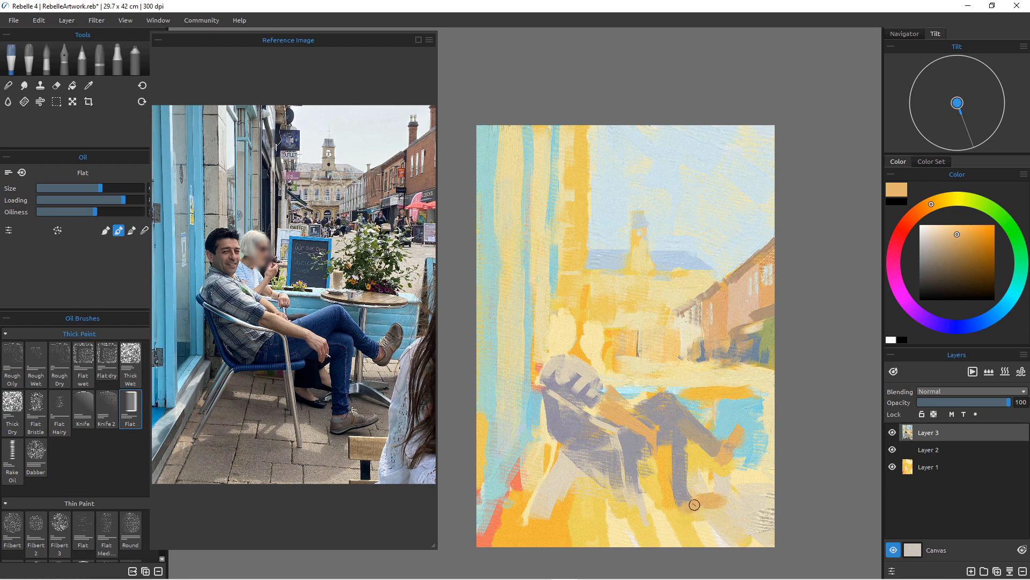
{"action": "left_click", "coordinate": [721, 516], "text": "alt"}
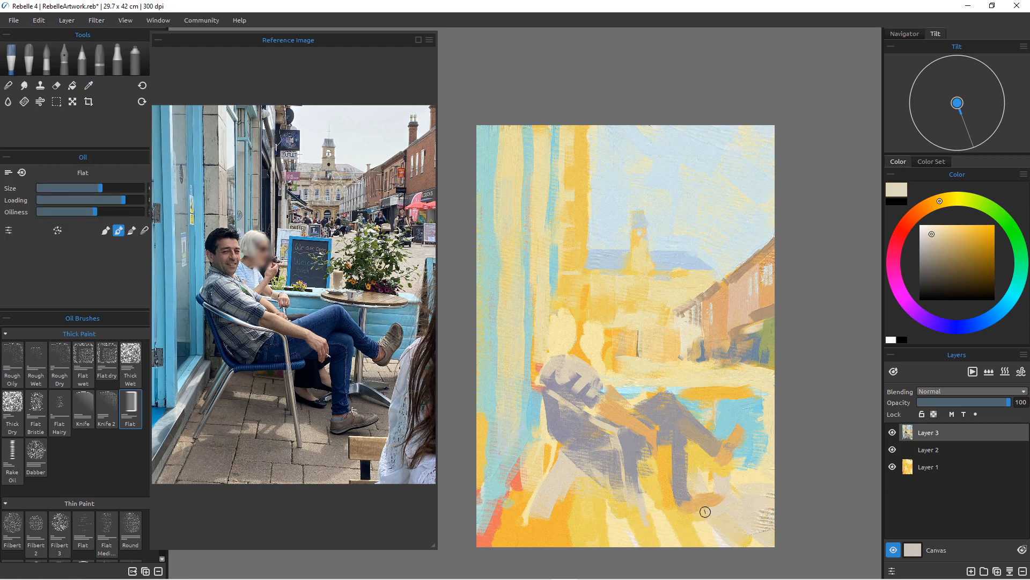
{"action": "left_click_drag", "start_coordinate": [690, 490], "coordinate": [722, 498]}
{"action": "left_click", "coordinate": [694, 504], "text": "alt"}
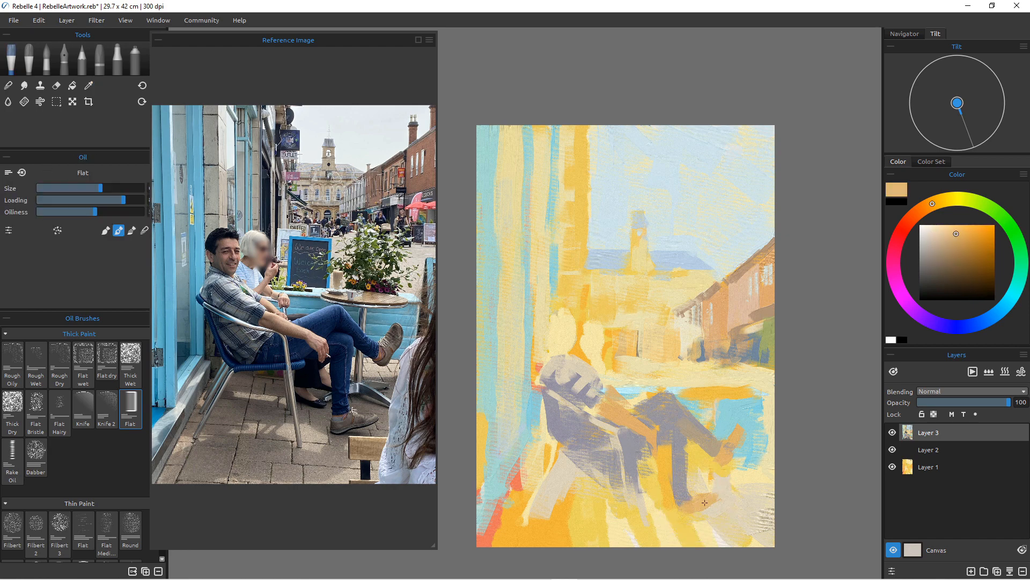
{"action": "left_click_drag", "start_coordinate": [706, 502], "coordinate": [687, 509]}
{"action": "left_click_drag", "start_coordinate": [681, 507], "coordinate": [697, 507]}
{"action": "key", "text": "alt"}
{"action": "key", "text": "alt"}
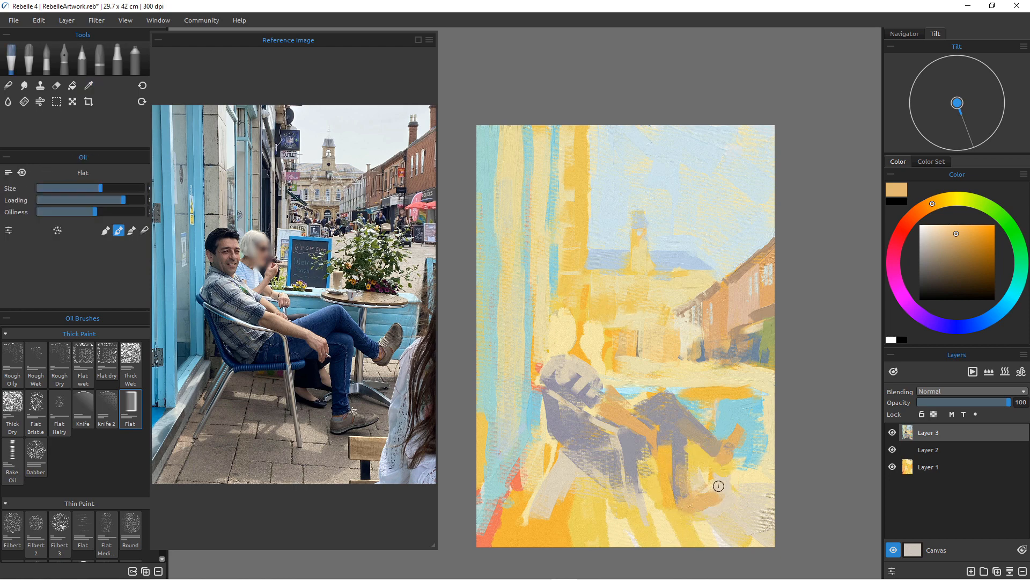
Reshape the planted shoe with alternating strokes of sampled tan and pale pavement beige.
{"action": "left_click", "coordinate": [714, 478], "text": "alt"}
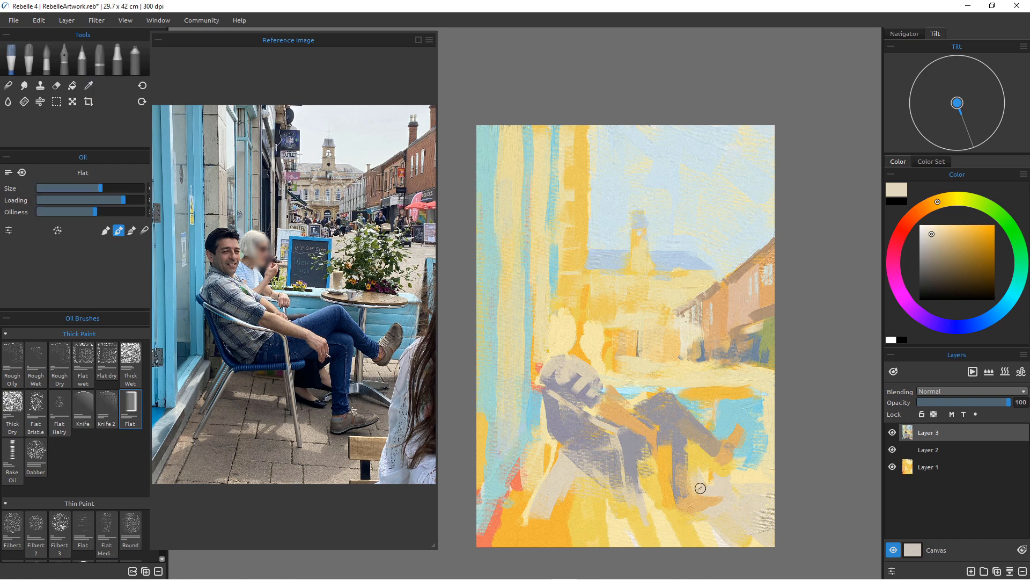
{"action": "left_click", "coordinate": [715, 498], "text": "alt"}
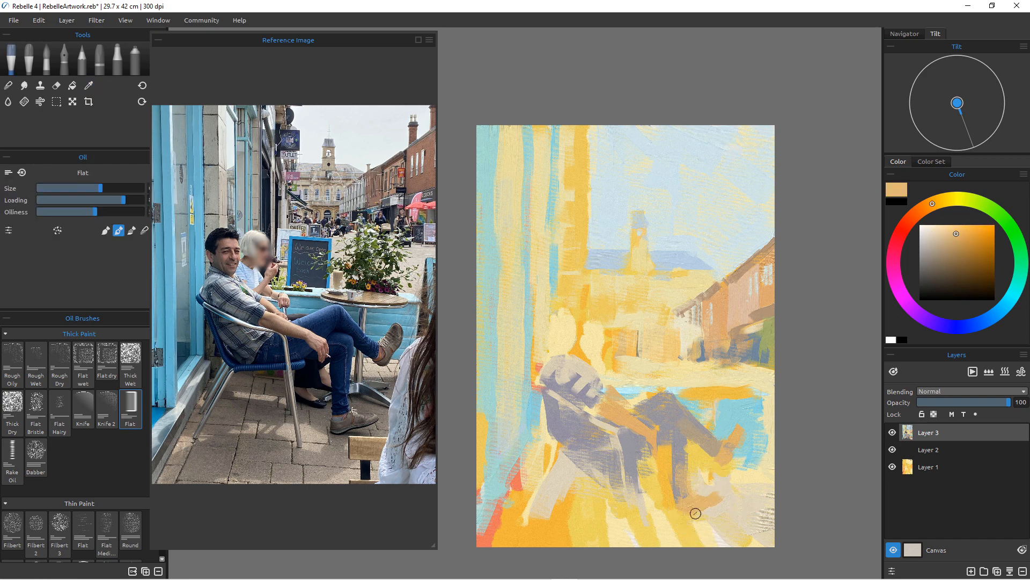
{"action": "mouse_move", "coordinate": [721, 495]}
{"action": "left_mouse_down"}
{"action": "mouse_move", "coordinate": [691, 496]}
{"action": "mouse_move", "coordinate": [714, 519]}
{"action": "mouse_move", "coordinate": [775, 545]}
{"action": "mouse_move", "coordinate": [717, 507]}
{"action": "left_mouse_up"}
{"action": "key", "text": "alt"}
{"action": "left_click", "coordinate": [729, 488], "text": "alt"}
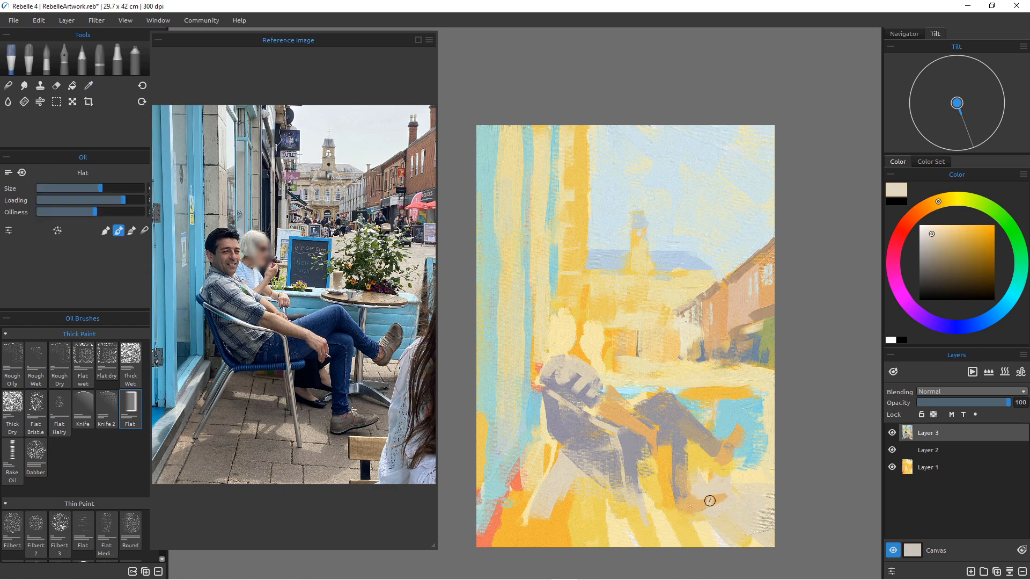
{"action": "left_click", "coordinate": [705, 479], "text": "alt"}
{"action": "mouse_move", "coordinate": [721, 488]}
{"action": "left_mouse_down"}
{"action": "mouse_move", "coordinate": [699, 493]}
{"action": "mouse_move", "coordinate": [690, 515]}
{"action": "left_mouse_up"}
{"action": "left_click", "coordinate": [685, 503], "text": "alt"}
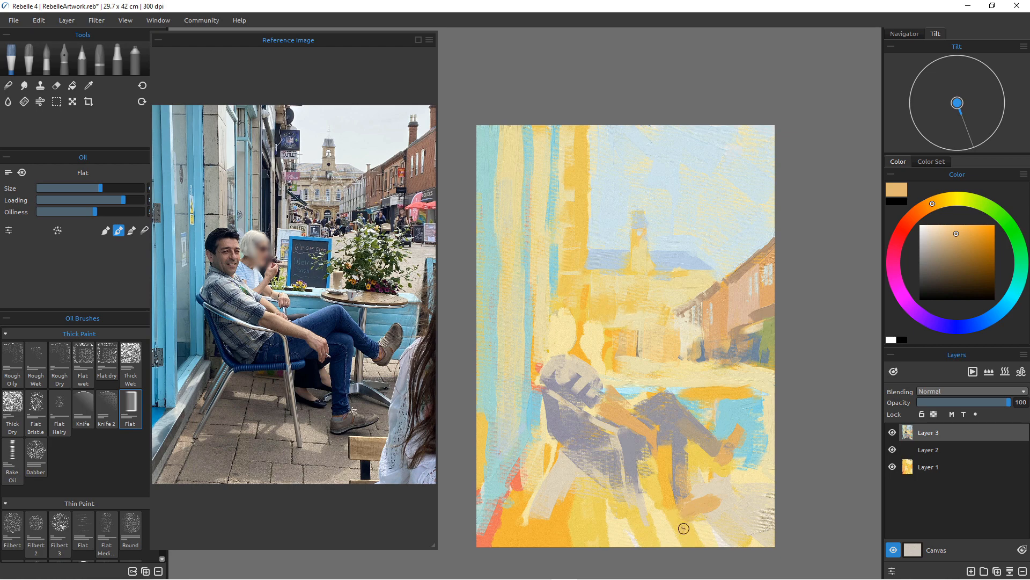
Rework the ankle above the planted shoe in sampled taupe, undo the last two strokes and recut the shoe's upper edge in pale beige.
{"action": "left_click", "coordinate": [683, 496], "text": "alt"}
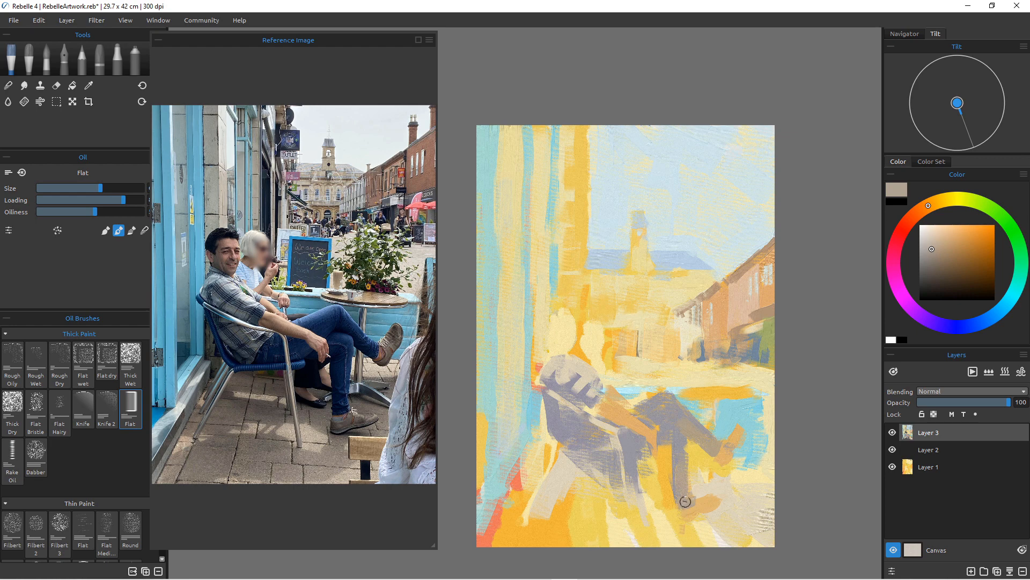
{"action": "left_click", "coordinate": [699, 488], "text": "alt"}
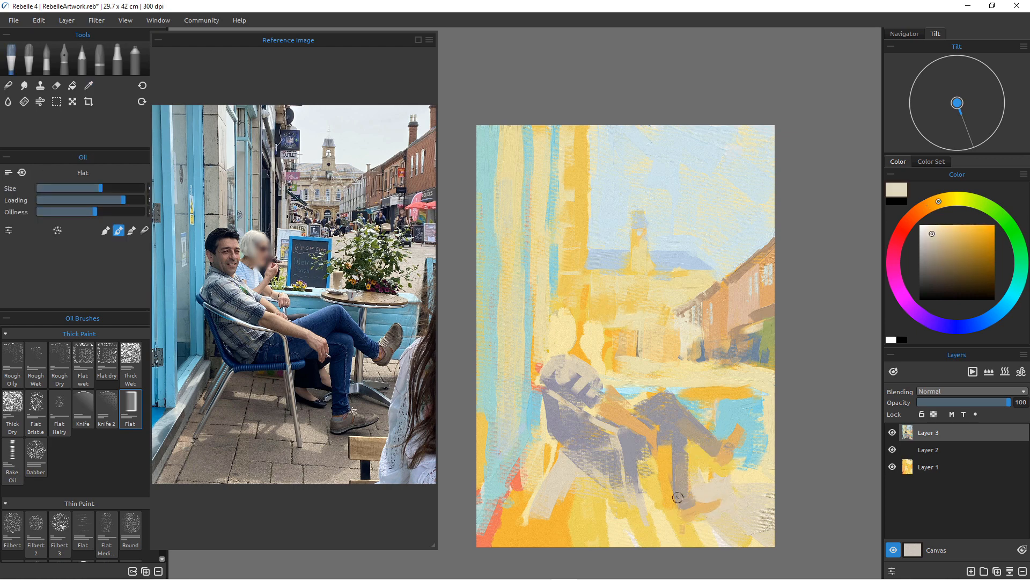
{"action": "key", "text": "ctrl+z"}
{"action": "key", "text": "ctrl+z"}
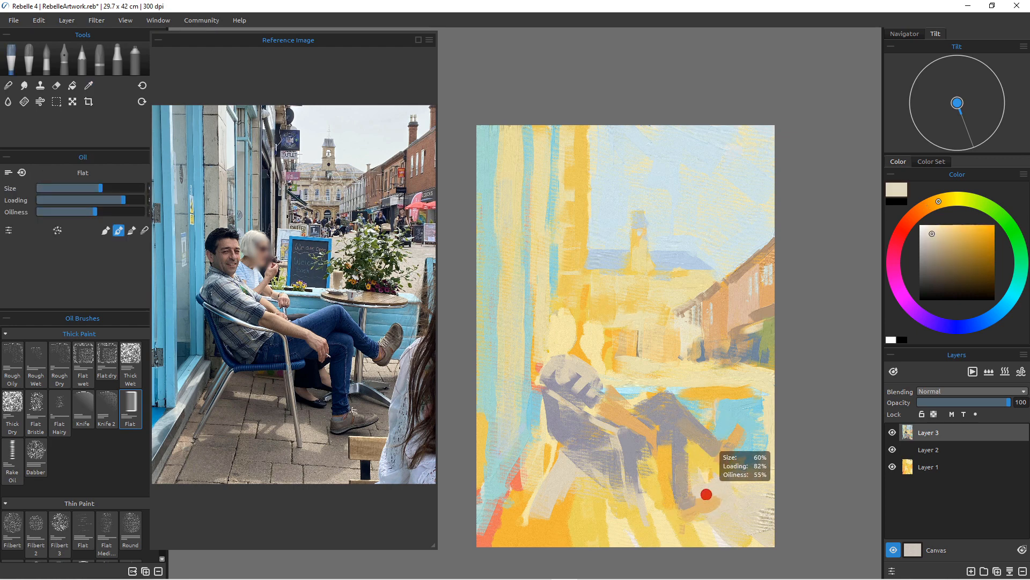
{"action": "left_click_drag", "start_coordinate": [704, 492], "coordinate": [716, 490]}
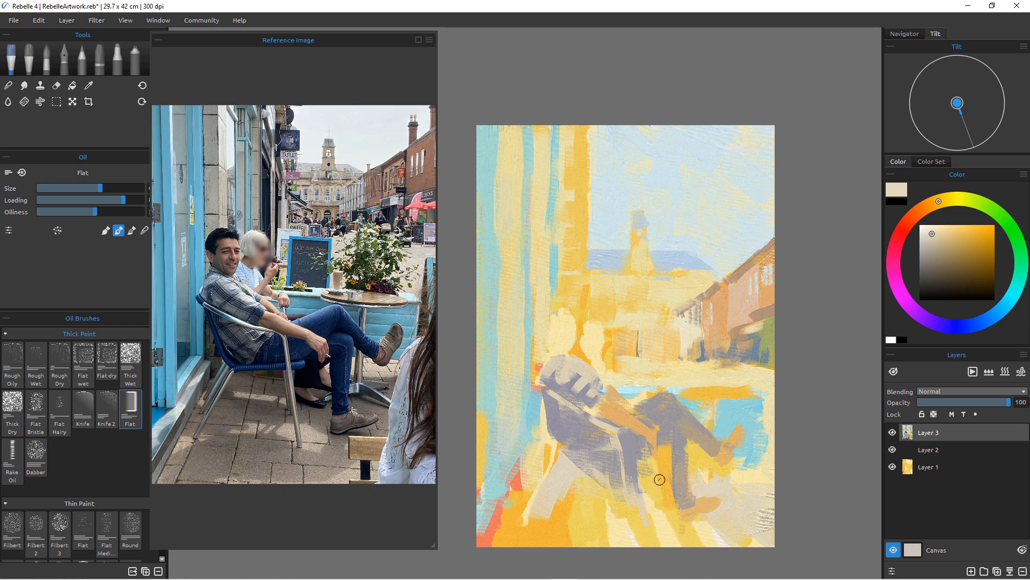
Sample the grey-violet beside the chair arm and darken the area beneath the man's forearm.
{"action": "left_click", "coordinate": [629, 440], "text": "alt"}
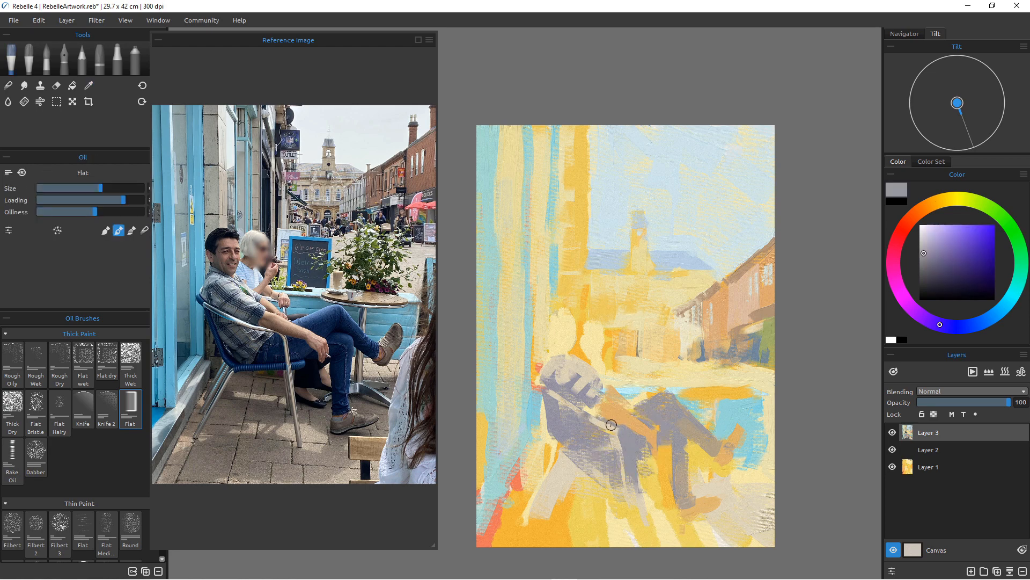
{"action": "left_click", "coordinate": [613, 423], "text": "alt"}
{"action": "left_click_drag", "start_coordinate": [614, 421], "coordinate": [642, 434]}
Sample pale yellow and paint thin light lines along the forearm and down past the hand with a smaller brush.
{"action": "left_click", "coordinate": [563, 340], "text": "alt"}
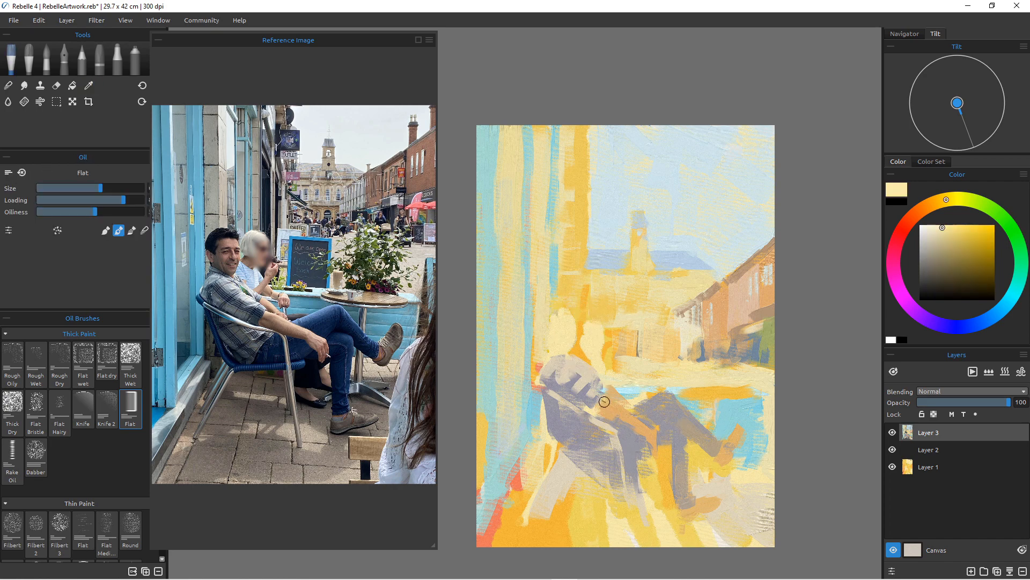
{"action": "key", "text": "bracketleft"}
{"action": "key", "text": "bracketleft"}
{"action": "key", "text": "bracketleft"}
{"action": "key", "text": "bracketleft"}
{"action": "key", "text": "bracketleft"}
{"action": "key", "text": "bracketleft"}
{"action": "left_click_drag", "start_coordinate": [605, 398], "coordinate": [658, 447]}
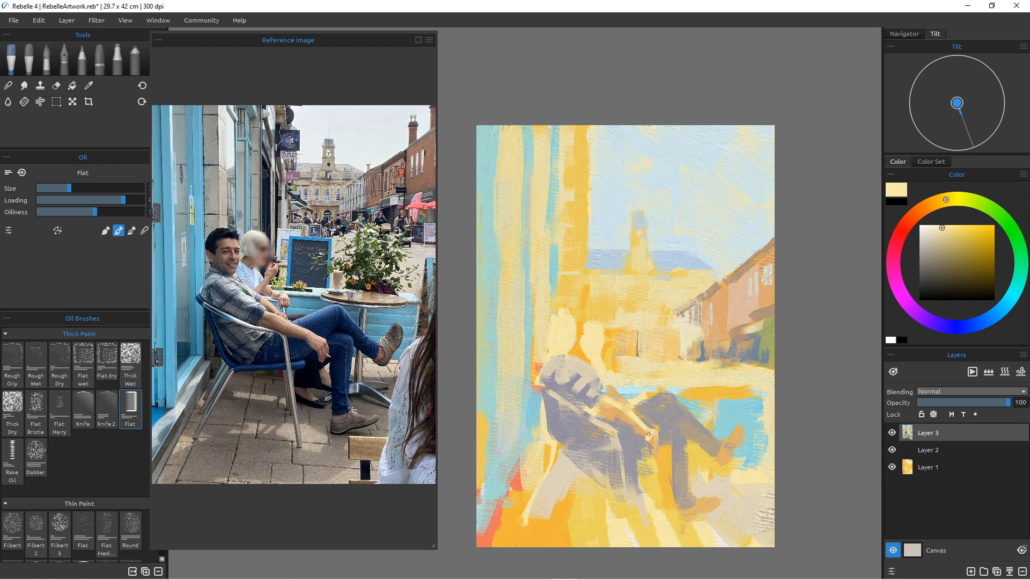
{"action": "left_click_drag", "start_coordinate": [655, 432], "coordinate": [659, 462]}
Trim the outline of the man's shoulders with background orange and pale yellow sampled around them.
{"action": "scroll", "coordinate": [633, 450], "scroll_direction": "up", "scroll_amount": 3}
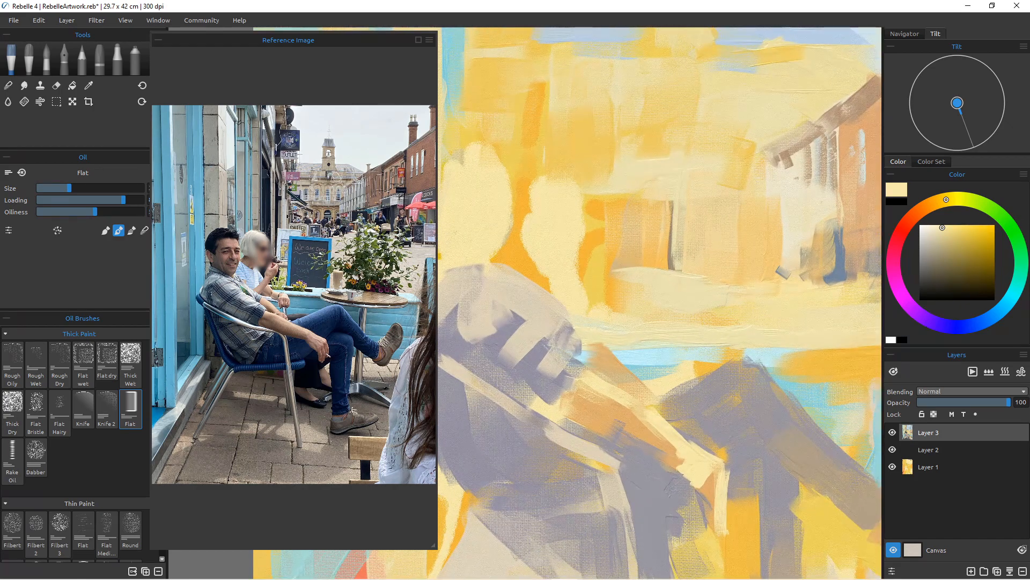
{"action": "scroll", "coordinate": [659, 303], "scroll_direction": "down", "scroll_amount": 3}
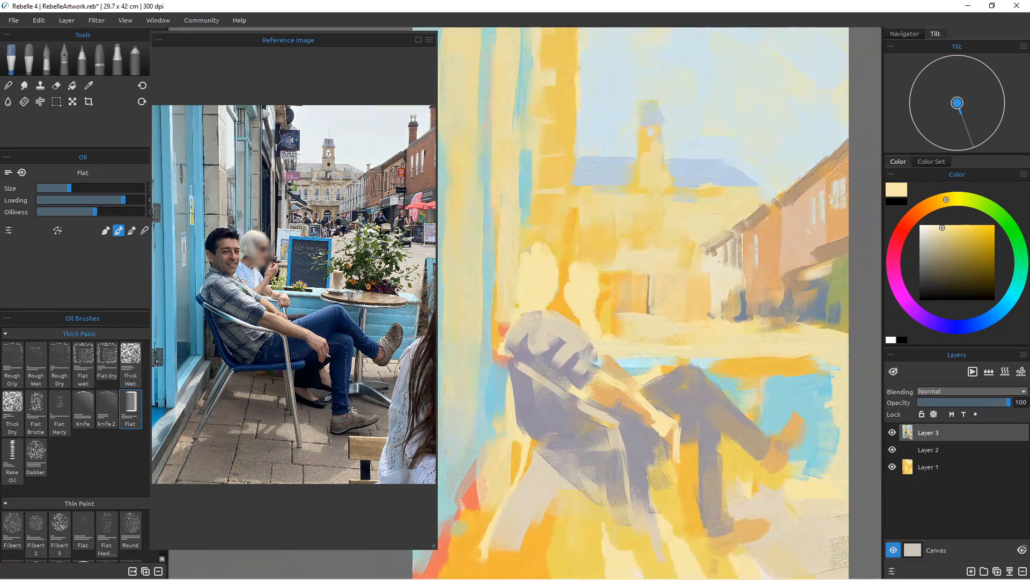
{"action": "left_click_drag", "start_coordinate": [648, 327], "coordinate": [659, 277]}
{"action": "scroll", "coordinate": [666, 370], "scroll_direction": "up", "scroll_amount": 1}
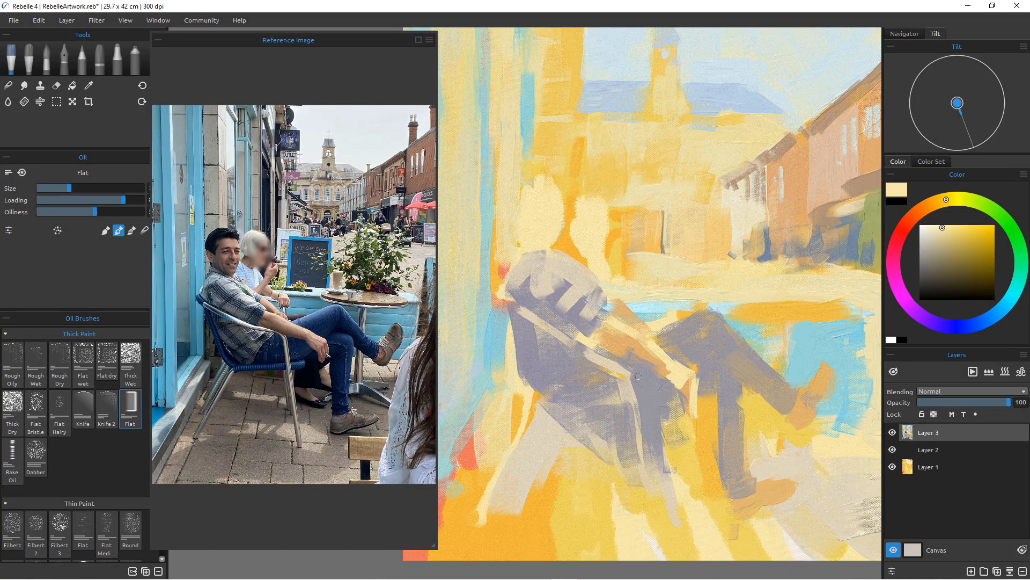
{"action": "left_click", "coordinate": [567, 262], "text": "alt"}
{"action": "left_click", "coordinate": [563, 247], "text": "alt"}
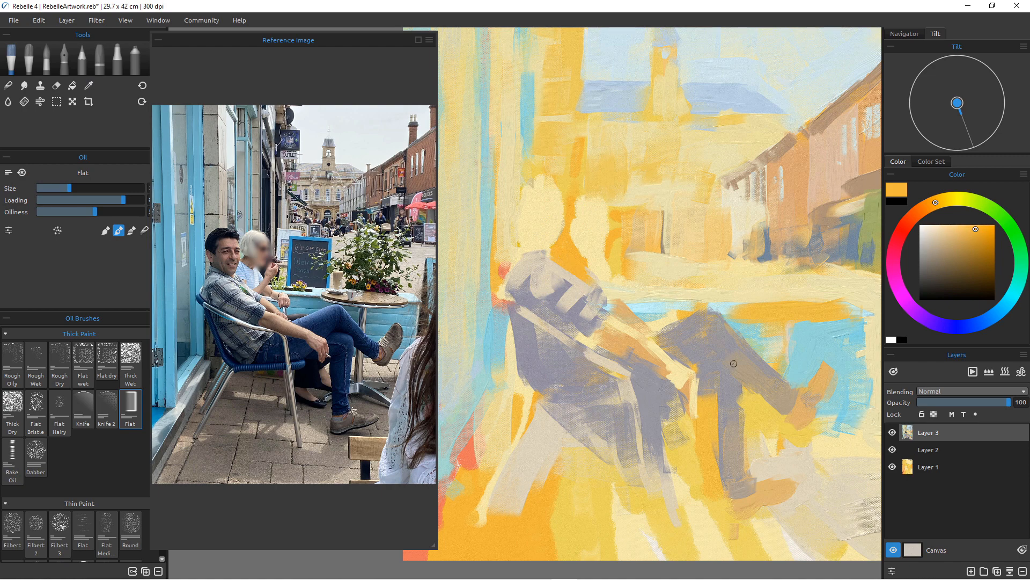
{"action": "left_click", "coordinate": [586, 262], "text": "alt"}
{"action": "mouse_move", "coordinate": [586, 262]}
{"action": "left_mouse_down"}
{"action": "mouse_move", "coordinate": [600, 281]}
{"action": "mouse_move", "coordinate": [567, 258]}
{"action": "mouse_move", "coordinate": [574, 250]}
{"action": "left_mouse_up"}
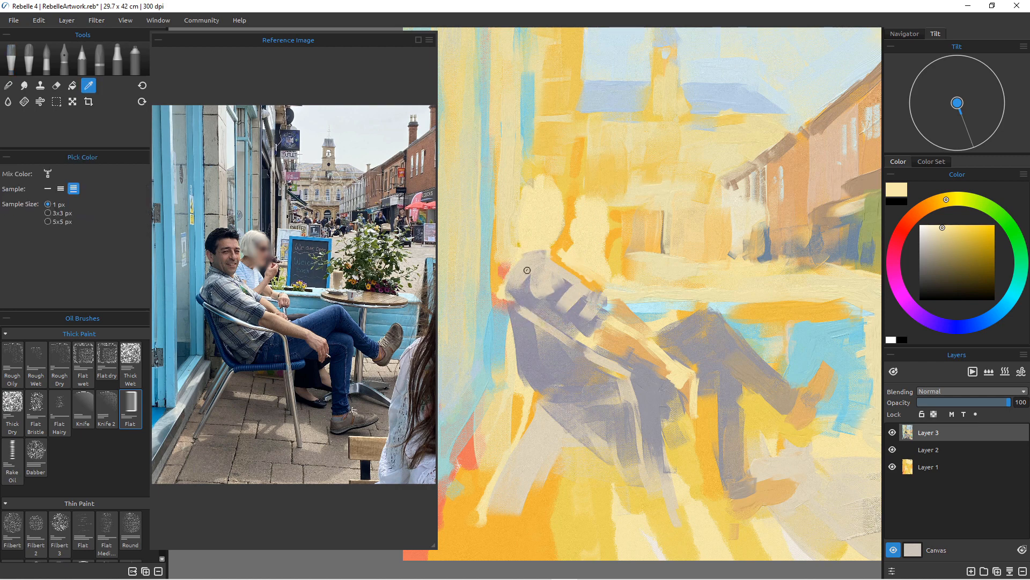
{"action": "left_click", "coordinate": [514, 257], "text": "alt"}
{"action": "left_click_drag", "start_coordinate": [511, 287], "coordinate": [516, 262]}
{"action": "left_click", "coordinate": [523, 264], "text": "alt"}
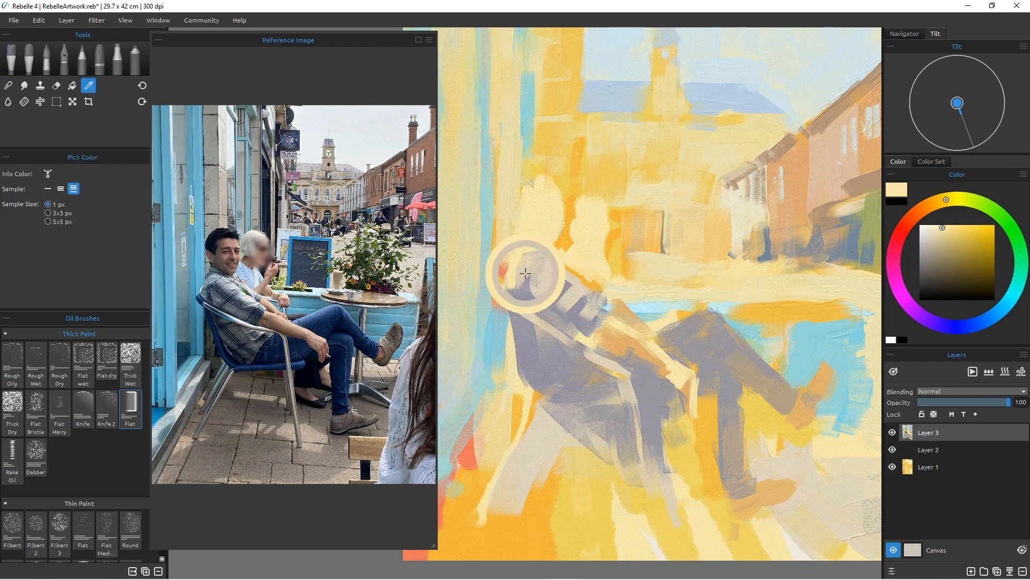
Block in the man's face and neck with tan sampled from the arm, lightening the face with sampled pale yellow.
{"action": "left_click", "coordinate": [617, 347], "text": "alt"}
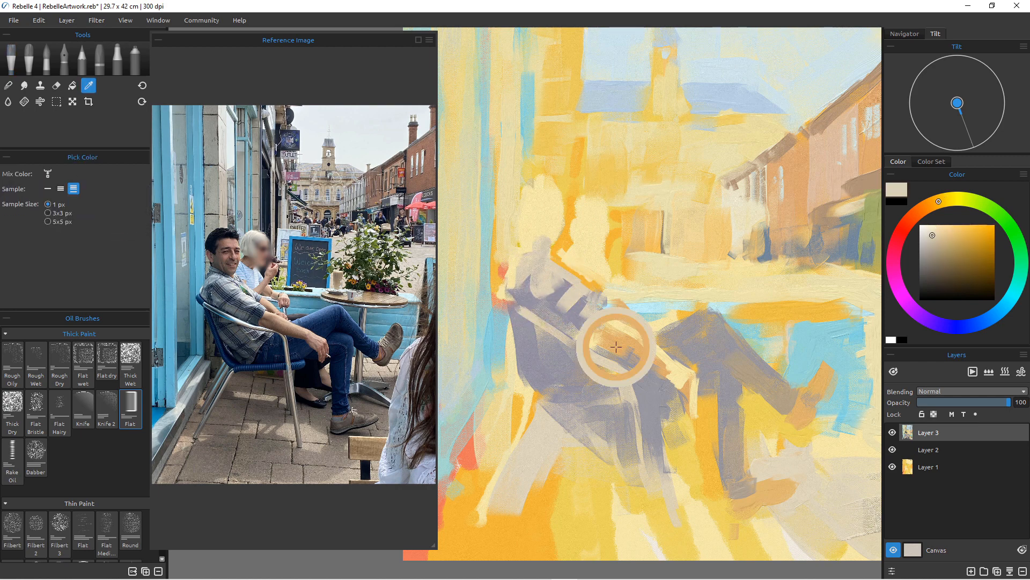
{"action": "mouse_move", "coordinate": [543, 227]}
{"action": "left_mouse_down"}
{"action": "mouse_move", "coordinate": [545, 250]}
{"action": "mouse_move", "coordinate": [557, 224]}
{"action": "mouse_move", "coordinate": [548, 250]}
{"action": "mouse_move", "coordinate": [541, 227]}
{"action": "mouse_move", "coordinate": [532, 251]}
{"action": "mouse_move", "coordinate": [555, 202]}
{"action": "mouse_move", "coordinate": [532, 207]}
{"action": "mouse_move", "coordinate": [548, 237]}
{"action": "left_mouse_up"}
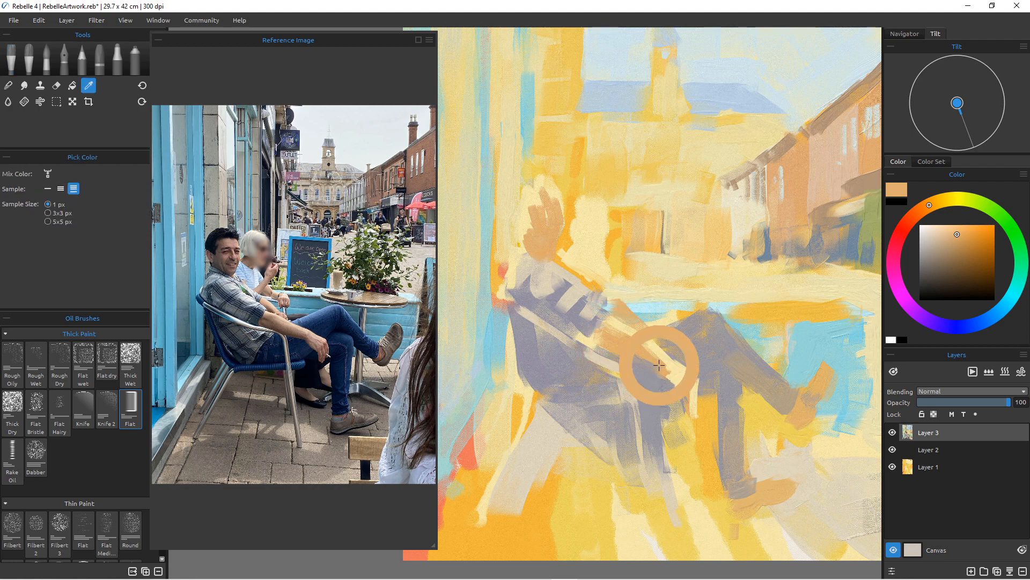
{"action": "left_click", "coordinate": [596, 336], "text": "alt"}
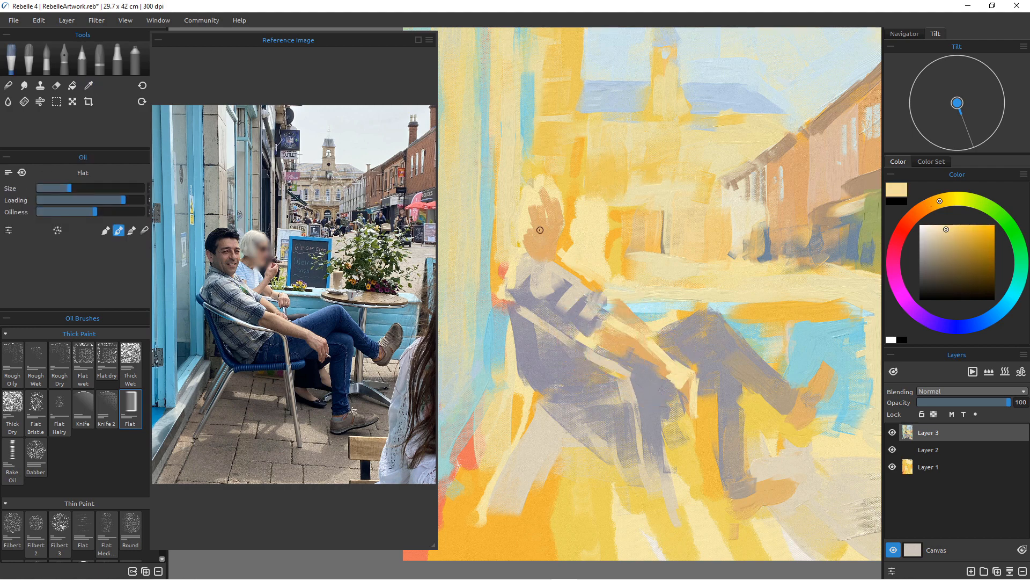
{"action": "mouse_move", "coordinate": [540, 193]}
{"action": "left_mouse_down"}
{"action": "mouse_move", "coordinate": [557, 209]}
{"action": "mouse_move", "coordinate": [554, 193]}
{"action": "mouse_move", "coordinate": [561, 241]}
{"action": "mouse_move", "coordinate": [589, 283]}
{"action": "mouse_move", "coordinate": [566, 266]}
{"action": "mouse_move", "coordinate": [559, 217]}
{"action": "mouse_move", "coordinate": [555, 238]}
{"action": "left_mouse_up"}
Mix a salmon orange and paint warm accents on the man's face and upper arm.
{"action": "left_click", "coordinate": [928, 206]}
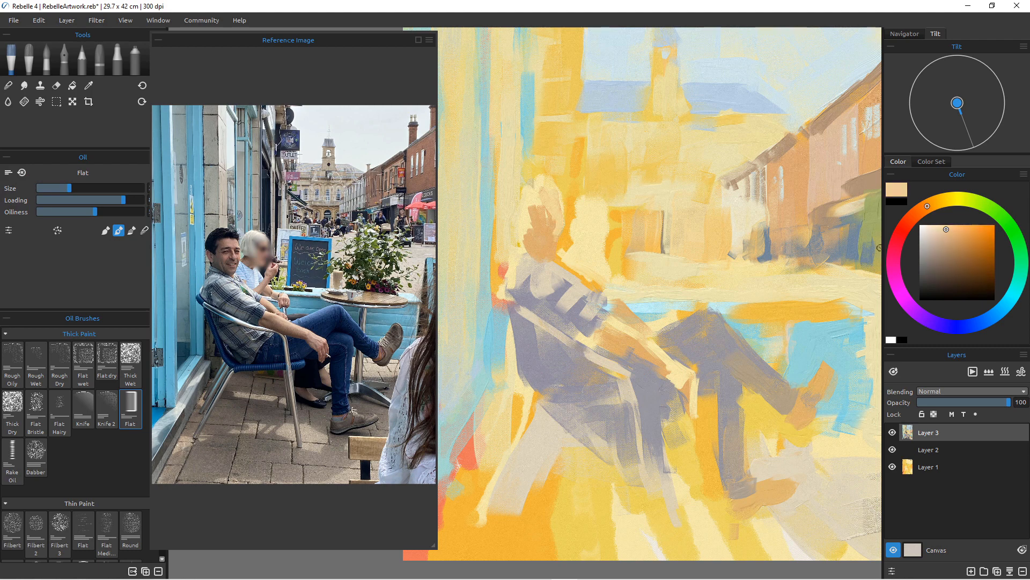
{"action": "left_click_drag", "start_coordinate": [946, 229], "coordinate": [958, 231]}
{"action": "left_click", "coordinate": [915, 215]}
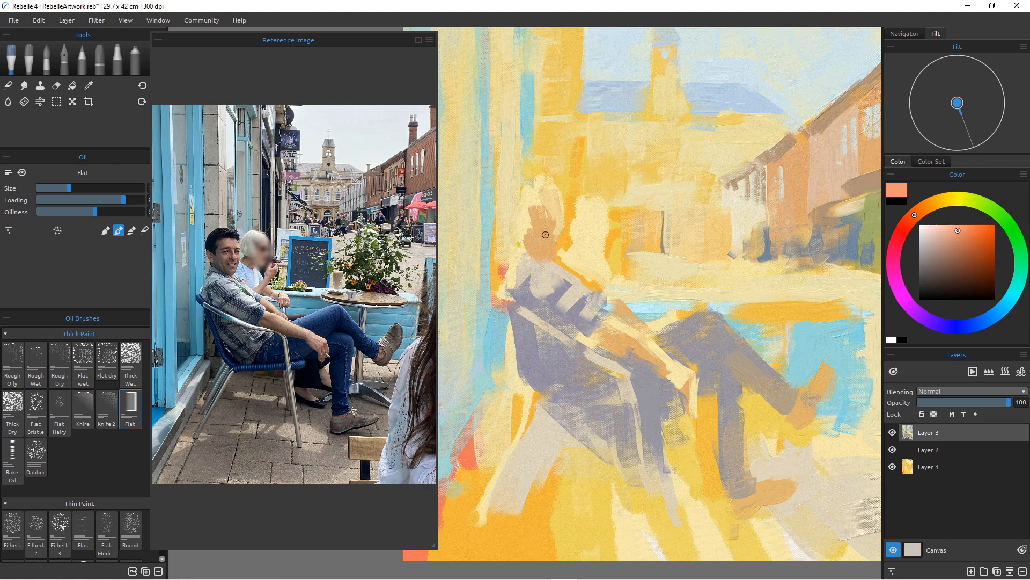
{"action": "mouse_move", "coordinate": [533, 220]}
{"action": "left_mouse_down"}
{"action": "mouse_move", "coordinate": [530, 233]}
{"action": "mouse_move", "coordinate": [525, 215]}
{"action": "mouse_move", "coordinate": [523, 237]}
{"action": "left_mouse_up"}
{"action": "left_click_drag", "start_coordinate": [599, 328], "coordinate": [642, 353]}
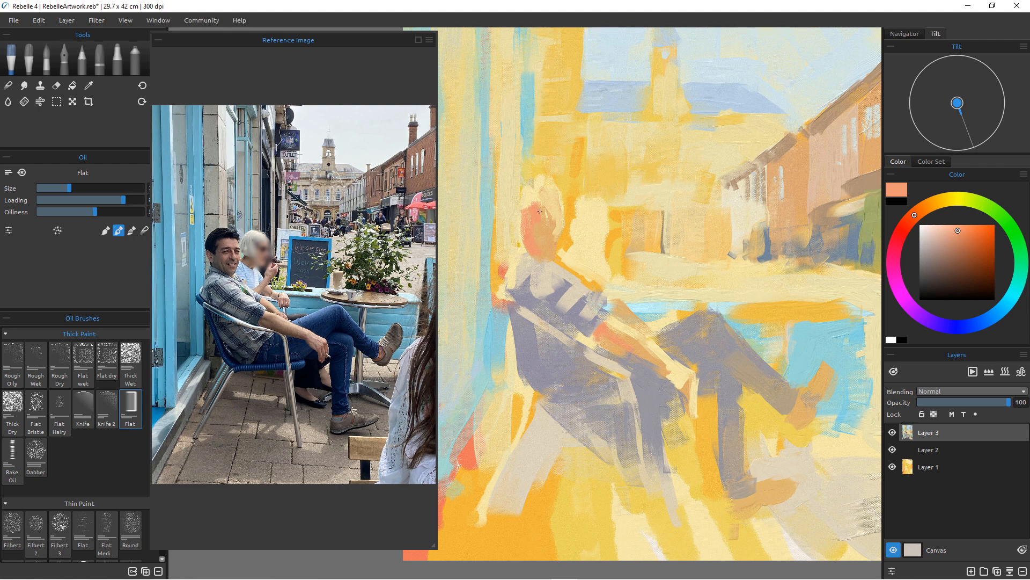
{"action": "mouse_move", "coordinate": [548, 211]}
{"action": "left_mouse_down"}
{"action": "mouse_move", "coordinate": [516, 243]}
{"action": "mouse_move", "coordinate": [518, 217]}
{"action": "mouse_move", "coordinate": [529, 243]}
{"action": "left_mouse_up"}
Sample beige and grey-violet from the shirt and shape its collar and back shoulder.
{"action": "left_click", "coordinate": [527, 259], "text": "alt"}
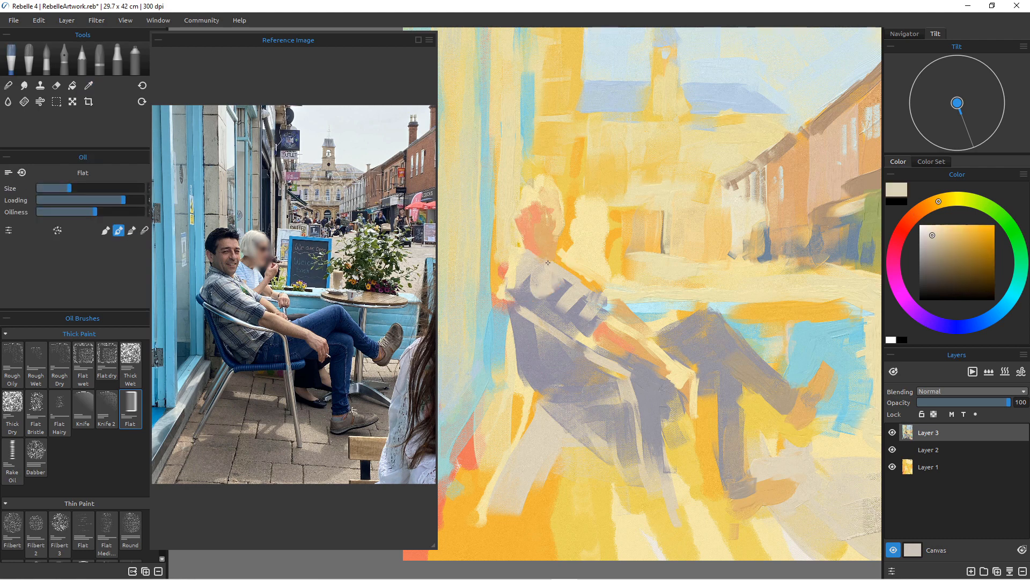
{"action": "left_click", "coordinate": [523, 293], "text": "alt"}
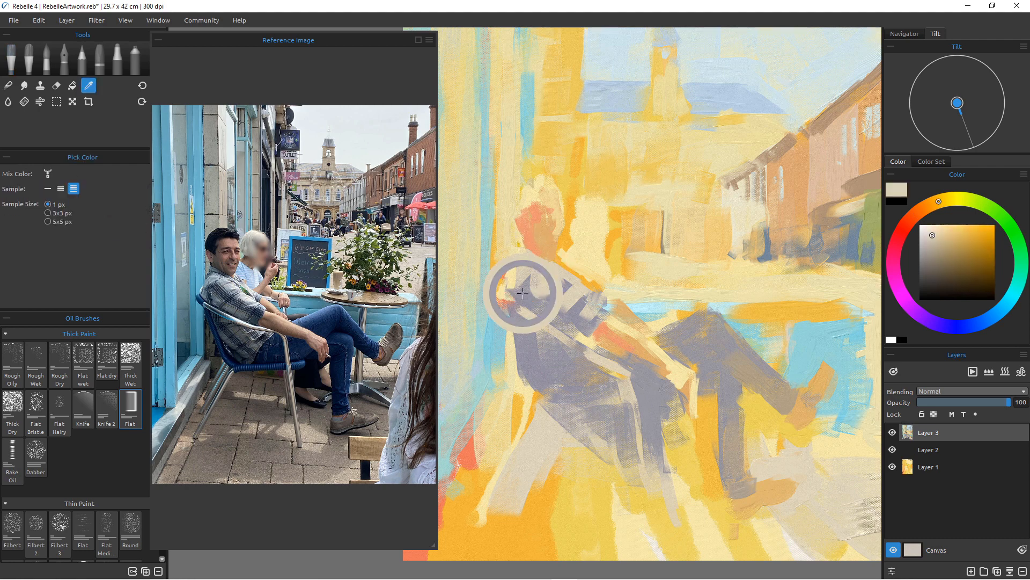
{"action": "left_click_drag", "start_coordinate": [517, 253], "coordinate": [524, 309]}
{"action": "left_click", "coordinate": [519, 245], "text": "alt"}
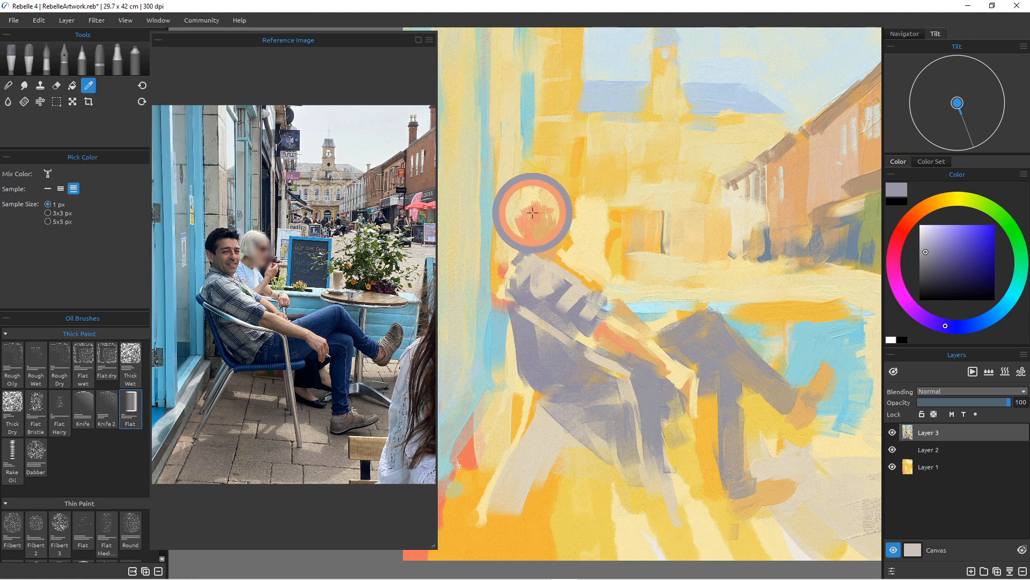
Paint the man's hair in sampled grey-violet, then sample the salmon of his face.
{"action": "left_click", "coordinate": [531, 297], "text": "alt"}
{"action": "mouse_move", "coordinate": [532, 196]}
{"action": "left_mouse_down"}
{"action": "mouse_move", "coordinate": [557, 202]}
{"action": "mouse_move", "coordinate": [527, 210]}
{"action": "mouse_move", "coordinate": [519, 229]}
{"action": "mouse_move", "coordinate": [526, 206]}
{"action": "left_mouse_up"}
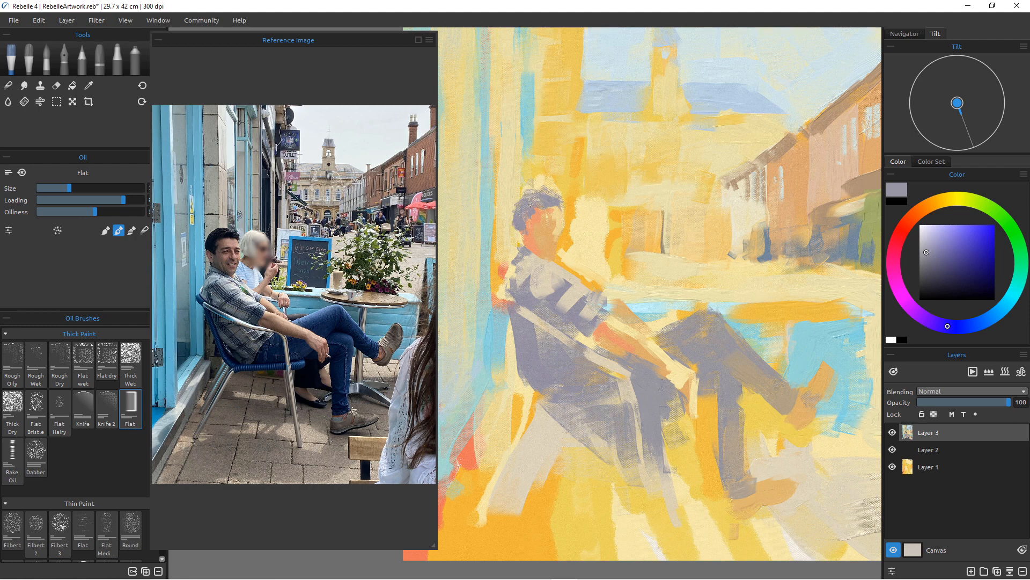
{"action": "key", "text": "alt"}
{"action": "left_click", "coordinate": [524, 230], "text": "alt"}
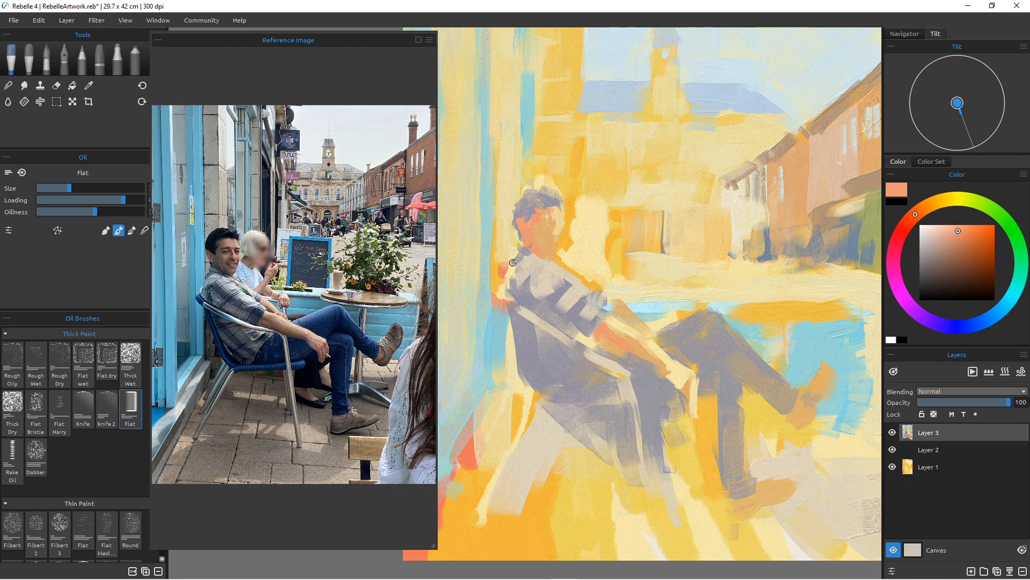
Sample pale yellow from the wall and paint over the narrow blue stripe beside the doorway.
{"action": "scroll", "coordinate": [582, 336], "scroll_direction": "down", "scroll_amount": 3}
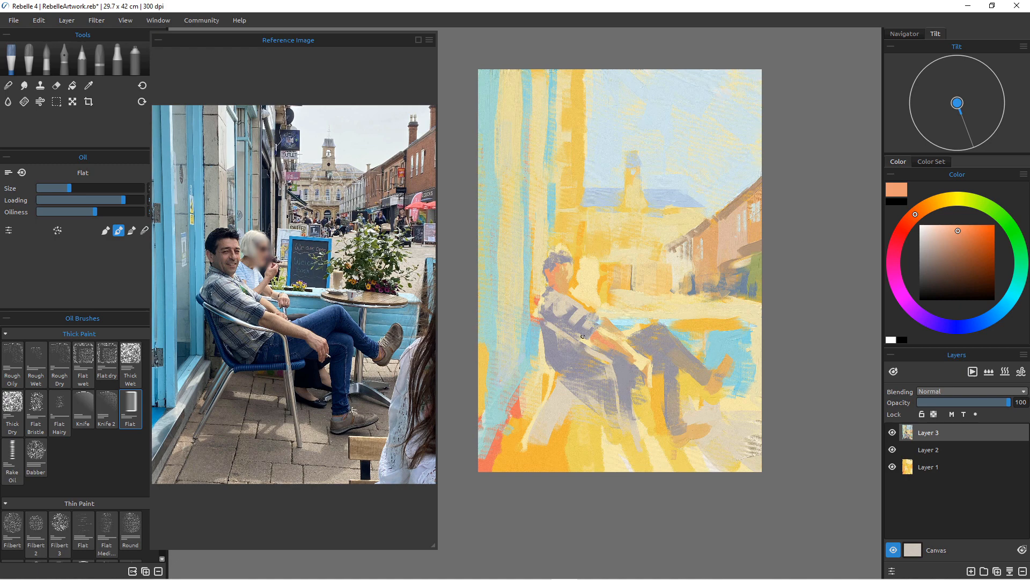
{"action": "left_click", "coordinate": [541, 185], "text": "alt"}
{"action": "left_click_drag", "start_coordinate": [548, 182], "coordinate": [553, 237]}
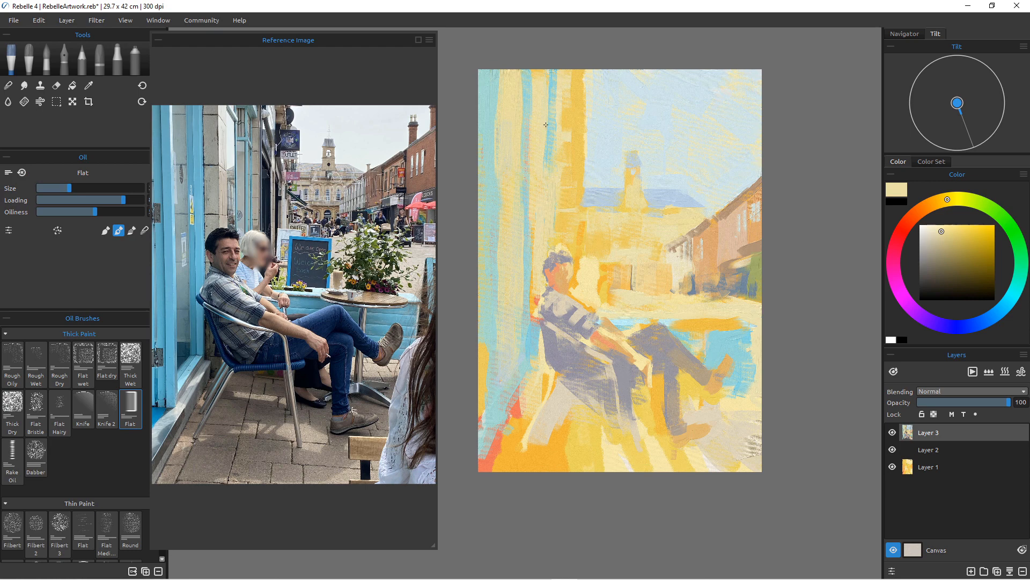
{"action": "left_click_drag", "start_coordinate": [545, 124], "coordinate": [549, 172]}
{"action": "left_click_drag", "start_coordinate": [548, 71], "coordinate": [549, 110]}
Enlarge the brush, sample golden yellow and paint a long vertical stripe down the wall behind the man.
{"action": "key", "text": "]"}
{"action": "key", "text": "]"}
{"action": "key", "text": "]"}
{"action": "key", "text": "]"}
{"action": "key", "text": "]"}
{"action": "key", "text": "]"}
{"action": "key", "text": "]"}
{"action": "key", "text": "]"}
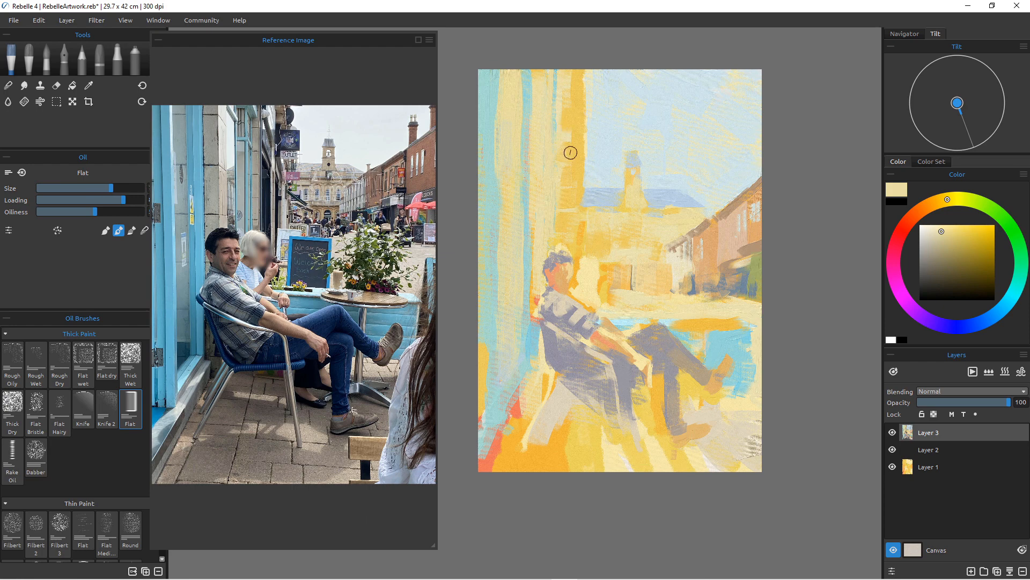
{"action": "left_click", "coordinate": [571, 147], "text": "alt"}
{"action": "left_click_drag", "start_coordinate": [535, 71], "coordinate": [536, 146]}
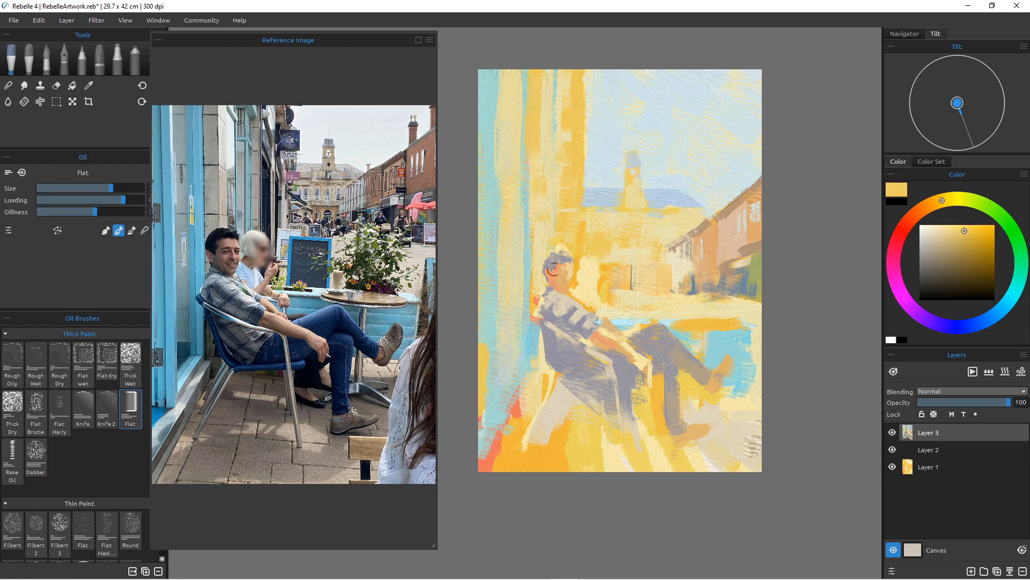
{"action": "left_click_drag", "start_coordinate": [529, 188], "coordinate": [543, 299]}
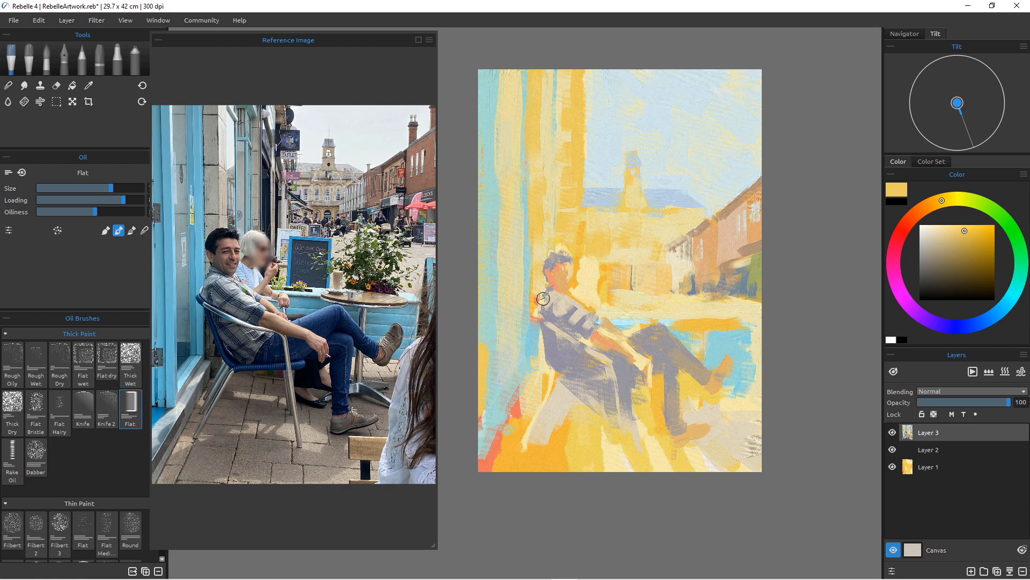
Paint the shadows behind and beneath the chair in sampled grey-violet, then sample the doorway's pale yellow.
{"action": "left_click", "coordinate": [555, 365], "text": "alt"}
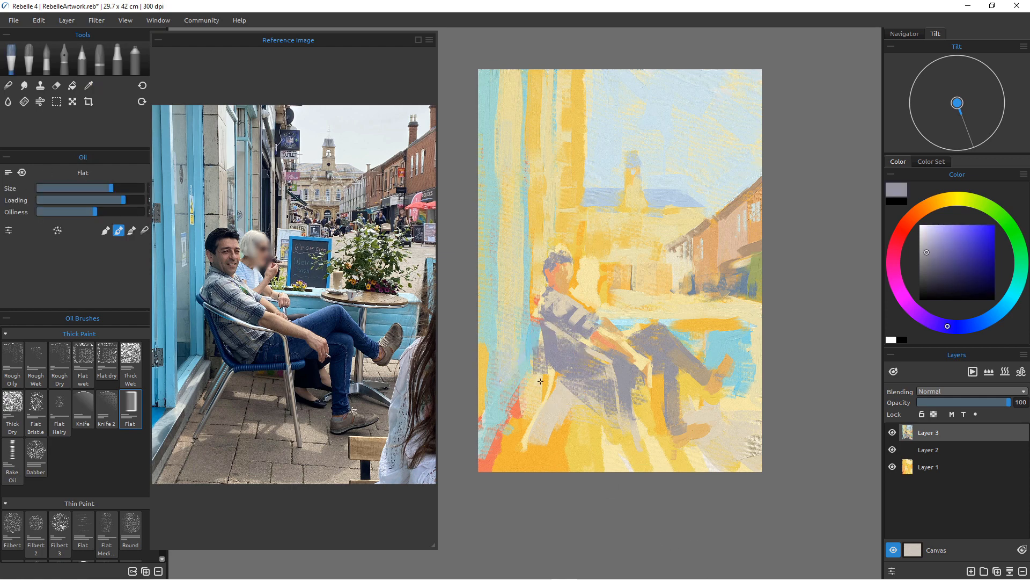
{"action": "left_click_drag", "start_coordinate": [538, 375], "coordinate": [502, 463]}
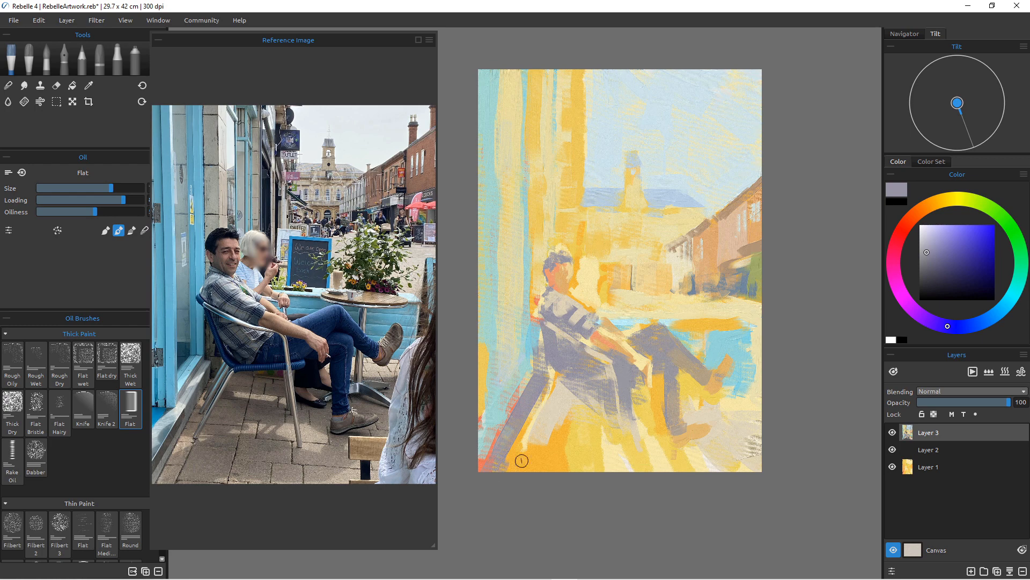
{"action": "mouse_move", "coordinate": [556, 379]}
{"action": "left_mouse_down"}
{"action": "mouse_move", "coordinate": [606, 416]}
{"action": "mouse_move", "coordinate": [550, 438]}
{"action": "mouse_move", "coordinate": [565, 386]}
{"action": "mouse_move", "coordinate": [544, 449]}
{"action": "left_mouse_up"}
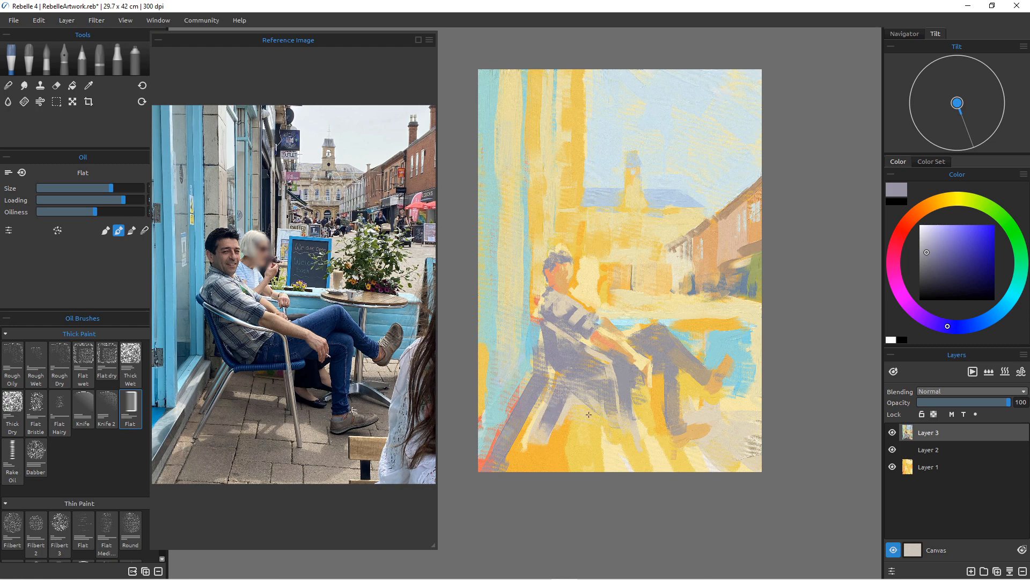
{"action": "mouse_move", "coordinate": [593, 414]}
{"action": "left_mouse_down"}
{"action": "mouse_move", "coordinate": [521, 417]}
{"action": "mouse_move", "coordinate": [606, 429]}
{"action": "mouse_move", "coordinate": [581, 425]}
{"action": "left_mouse_up"}
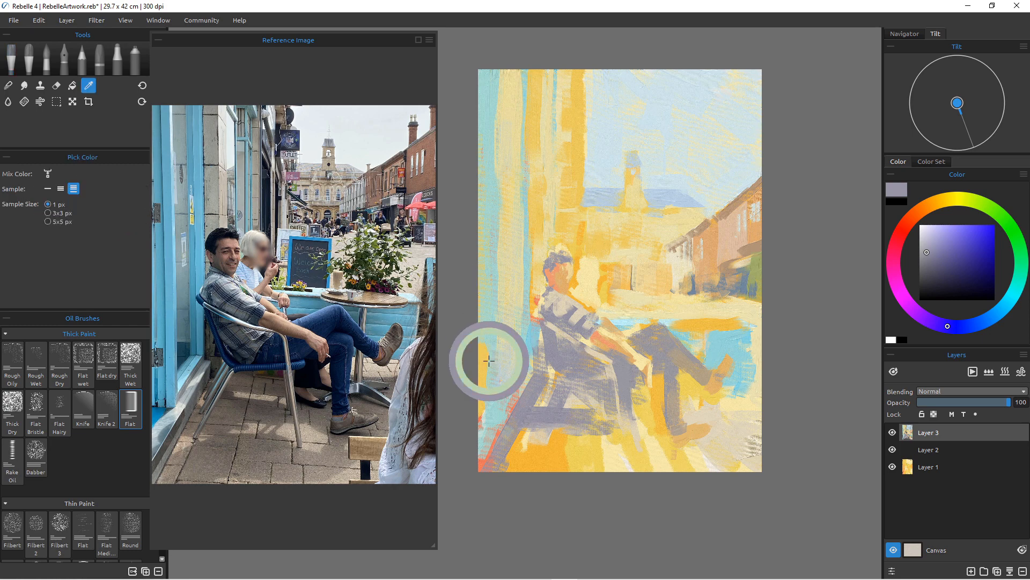
{"action": "left_click", "coordinate": [505, 370], "text": "alt"}
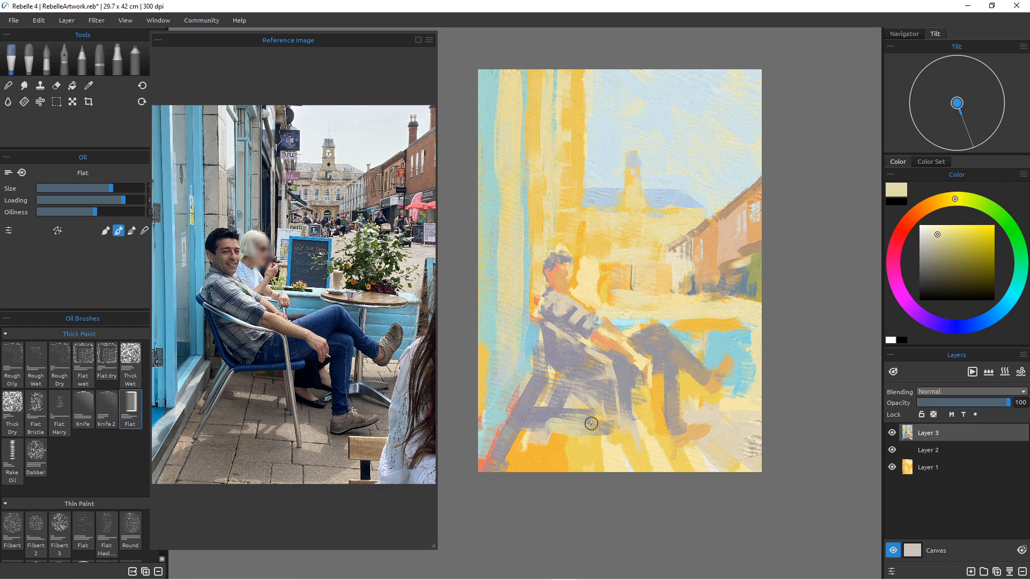
Paint pale teal and mauve shadow strokes across the ground beneath the chair using colours sampled from the canvas.
{"action": "left_click", "coordinate": [508, 386], "text": "alt"}
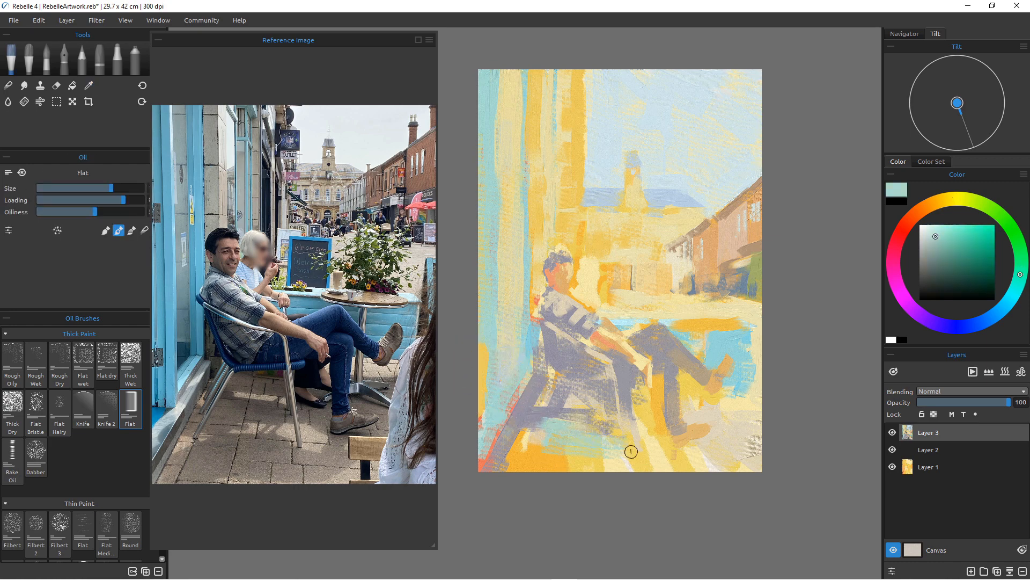
{"action": "left_click", "coordinate": [515, 419], "text": "alt"}
{"action": "mouse_move", "coordinate": [541, 429]}
{"action": "left_mouse_down"}
{"action": "mouse_move", "coordinate": [592, 441]}
{"action": "mouse_move", "coordinate": [559, 422]}
{"action": "left_mouse_up"}
{"action": "left_click_drag", "start_coordinate": [558, 423], "coordinate": [586, 428]}
{"action": "mouse_move", "coordinate": [538, 457]}
{"action": "left_mouse_down"}
{"action": "mouse_move", "coordinate": [636, 463]}
{"action": "mouse_move", "coordinate": [540, 467]}
{"action": "mouse_move", "coordinate": [632, 468]}
{"action": "left_mouse_up"}
{"action": "mouse_move", "coordinate": [544, 462]}
{"action": "left_mouse_down"}
{"action": "mouse_move", "coordinate": [594, 461]}
{"action": "mouse_move", "coordinate": [539, 460]}
{"action": "mouse_move", "coordinate": [554, 444]}
{"action": "mouse_move", "coordinate": [516, 462]}
{"action": "mouse_move", "coordinate": [567, 465]}
{"action": "mouse_move", "coordinate": [523, 470]}
{"action": "left_mouse_up"}
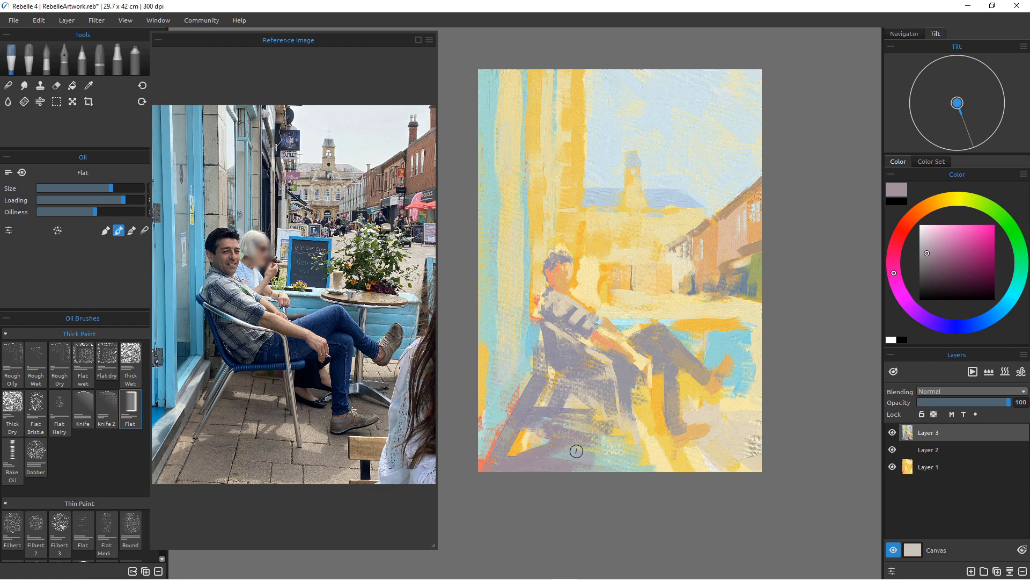
{"action": "mouse_move", "coordinate": [577, 451]}
{"action": "left_mouse_down"}
{"action": "mouse_move", "coordinate": [627, 463]}
{"action": "mouse_move", "coordinate": [691, 446]}
{"action": "mouse_move", "coordinate": [633, 481]}
{"action": "left_mouse_up"}
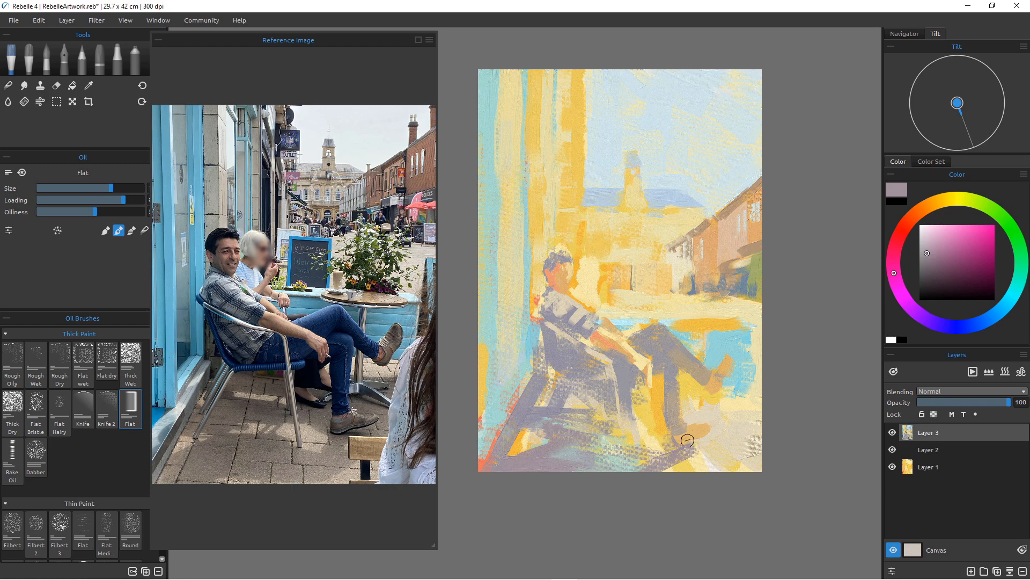
Paint the shaded underside of the round tabletop in mauve with a much smaller brush.
{"action": "key", "text": "bracketleft"}
{"action": "key", "text": "bracketleft"}
{"action": "key", "text": "bracketleft"}
{"action": "key", "text": "bracketleft"}
{"action": "key", "text": "bracketleft"}
{"action": "mouse_move", "coordinate": [745, 329]}
{"action": "left_mouse_down"}
{"action": "mouse_move", "coordinate": [671, 325]}
{"action": "mouse_move", "coordinate": [728, 326]}
{"action": "mouse_move", "coordinate": [687, 327]}
{"action": "left_mouse_up"}
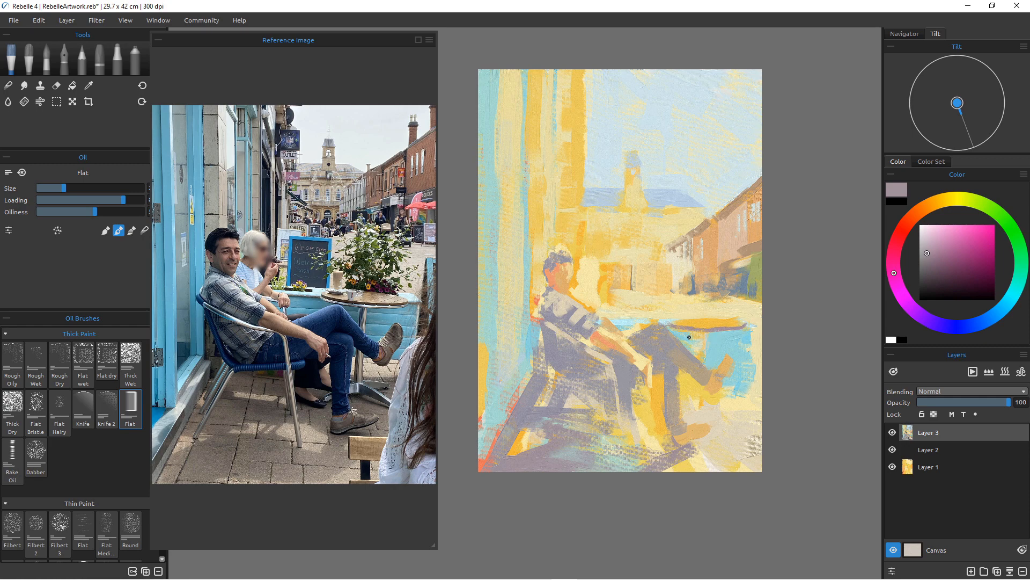
{"action": "left_click_drag", "start_coordinate": [698, 338], "coordinate": [708, 317]}
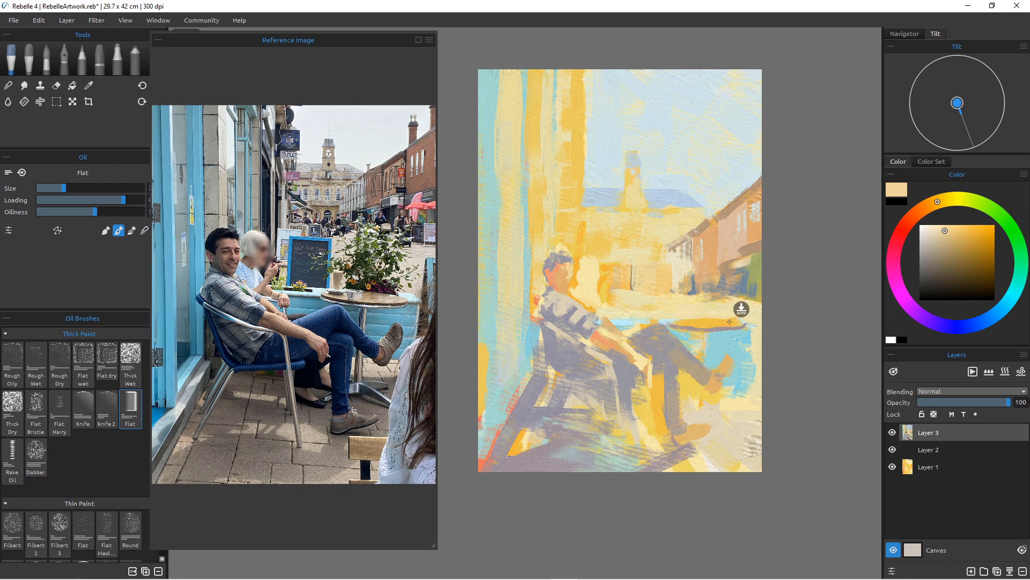
Paint the table's centre leg and refine the tabletop edges with sampled pale orange, light blue and mauve.
{"action": "left_click", "coordinate": [709, 319]}
{"action": "mouse_move", "coordinate": [711, 322]}
{"action": "left_mouse_down"}
{"action": "mouse_move", "coordinate": [738, 321]}
{"action": "mouse_move", "coordinate": [688, 321]}
{"action": "mouse_move", "coordinate": [721, 322]}
{"action": "left_mouse_up"}
{"action": "left_click_drag", "start_coordinate": [710, 336], "coordinate": [715, 378]}
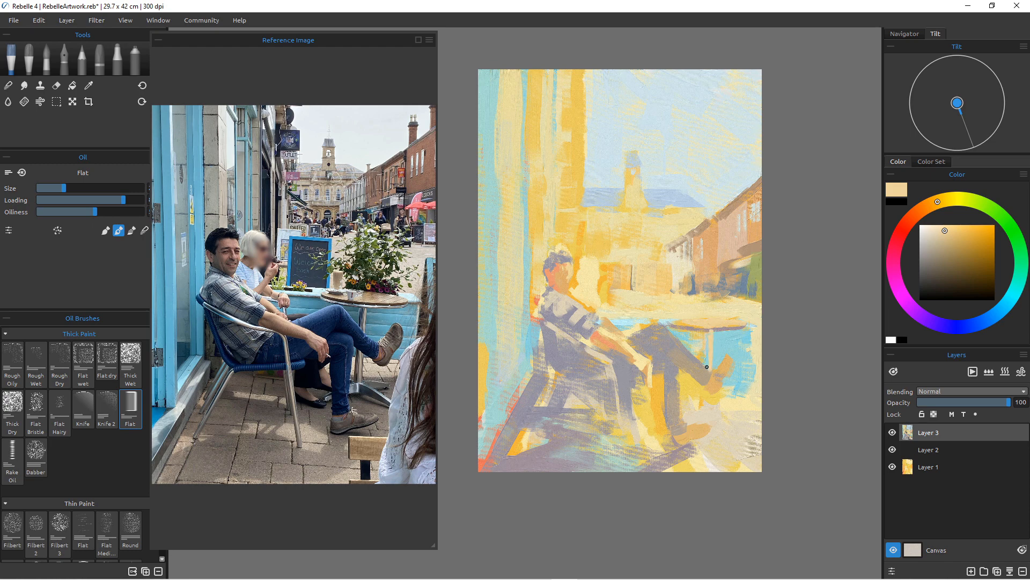
{"action": "left_click", "coordinate": [703, 345], "text": "alt"}
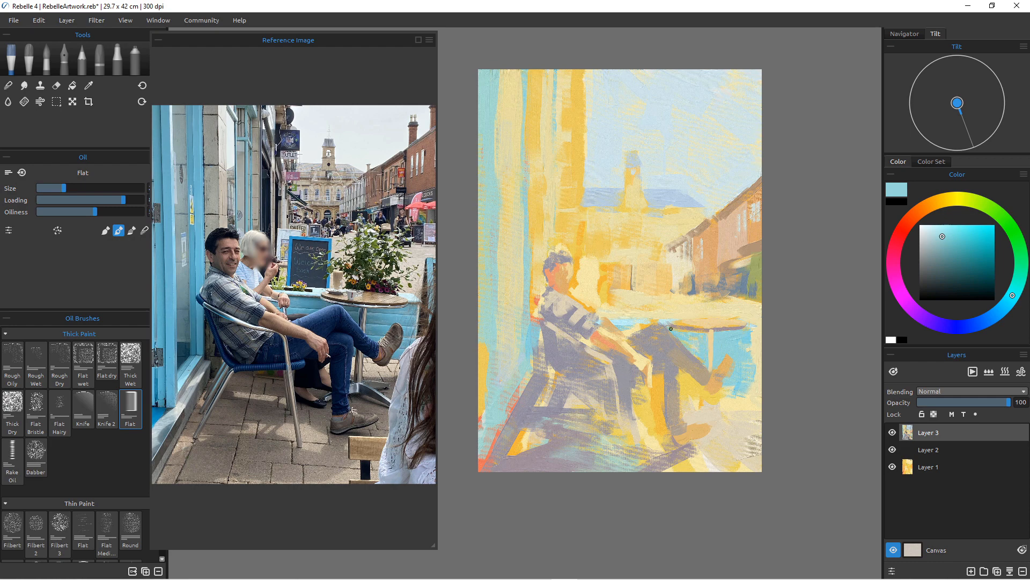
{"action": "left_click", "coordinate": [697, 328], "text": "alt"}
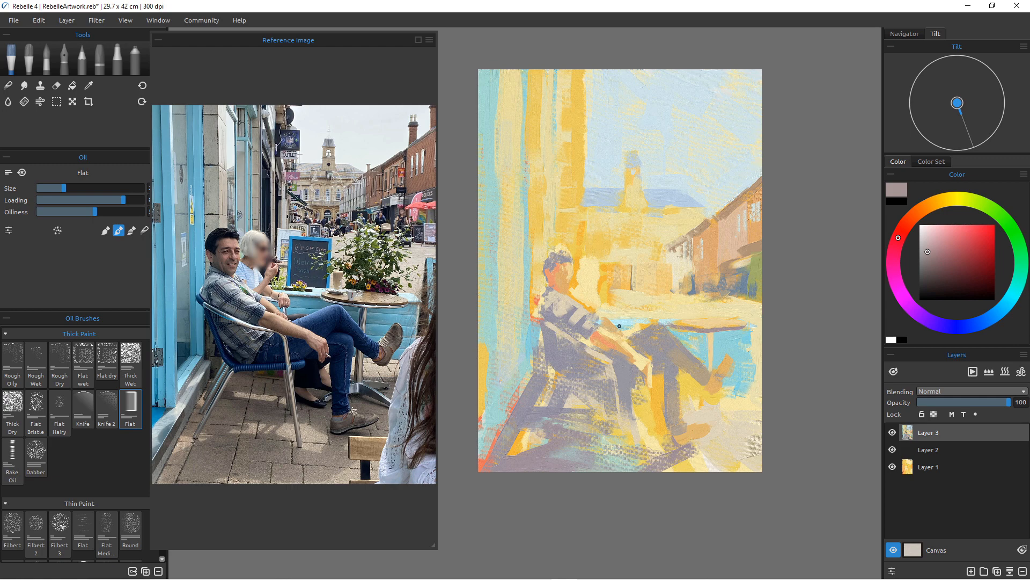
Paint the low wall between the man and the table pale blue with a larger brush.
{"action": "key", "text": "bracketright"}
{"action": "key", "text": "bracketright"}
{"action": "key", "text": "bracketright"}
{"action": "key", "text": "bracketright"}
{"action": "key", "text": "bracketright"}
{"action": "key", "text": "bracketright"}
{"action": "left_click", "coordinate": [622, 323], "text": "alt"}
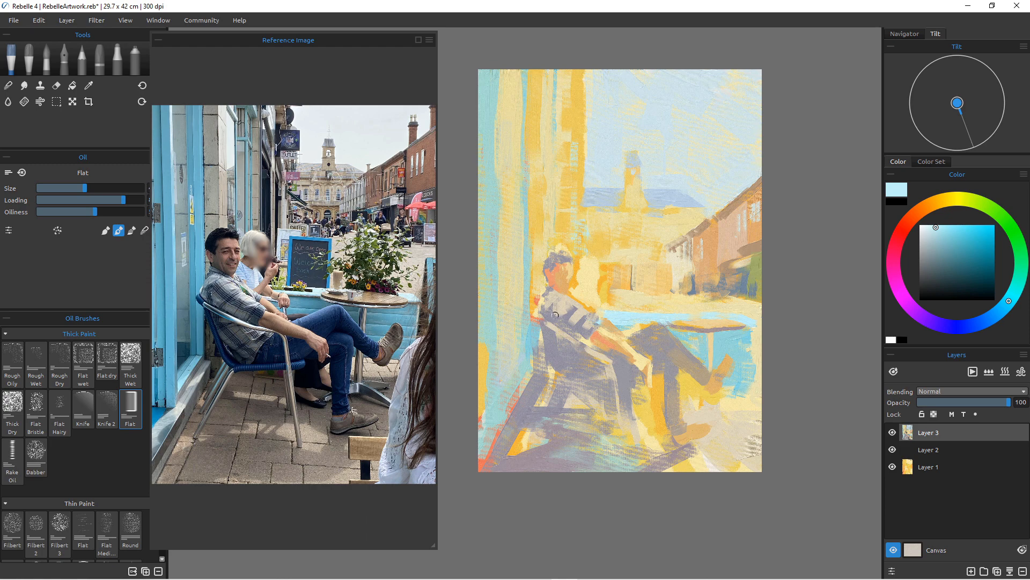
Rework the light areas of the man's shirt with sampled cream, tan and grey-beige.
{"action": "key", "text": "i"}
{"action": "left_click", "coordinate": [567, 298]}
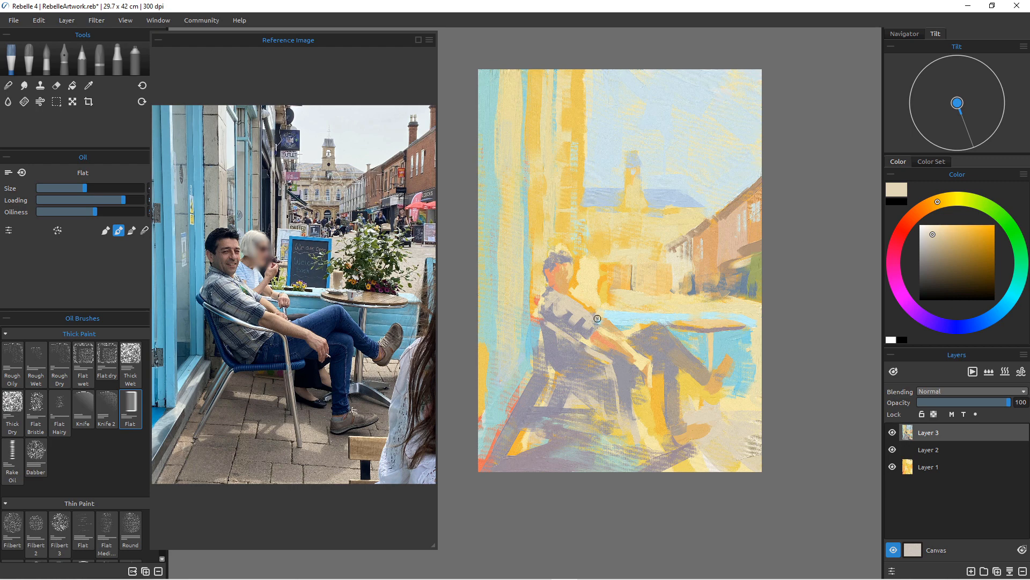
{"action": "key", "text": "i"}
{"action": "left_click", "coordinate": [562, 293]}
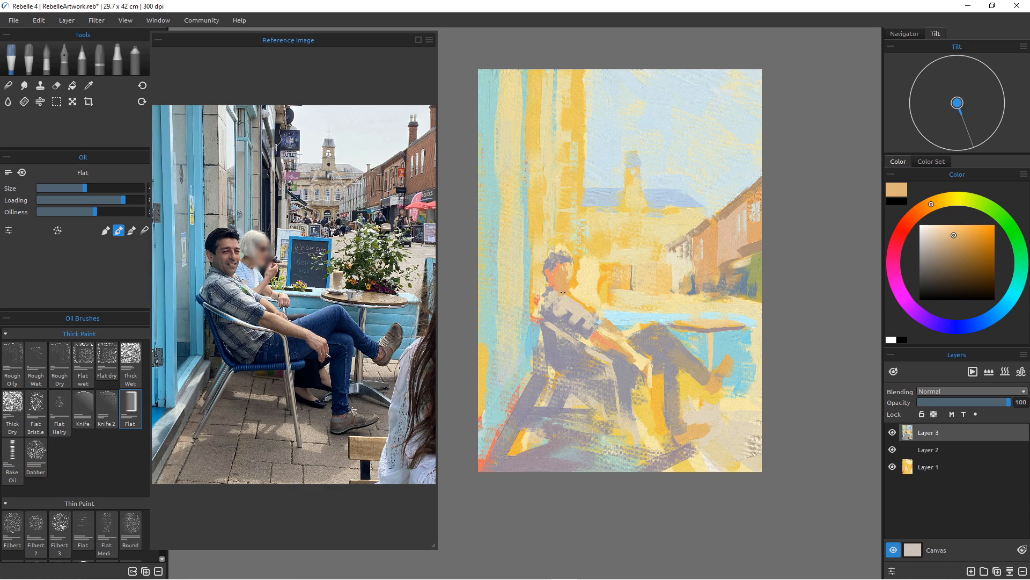
{"action": "key", "text": "i"}
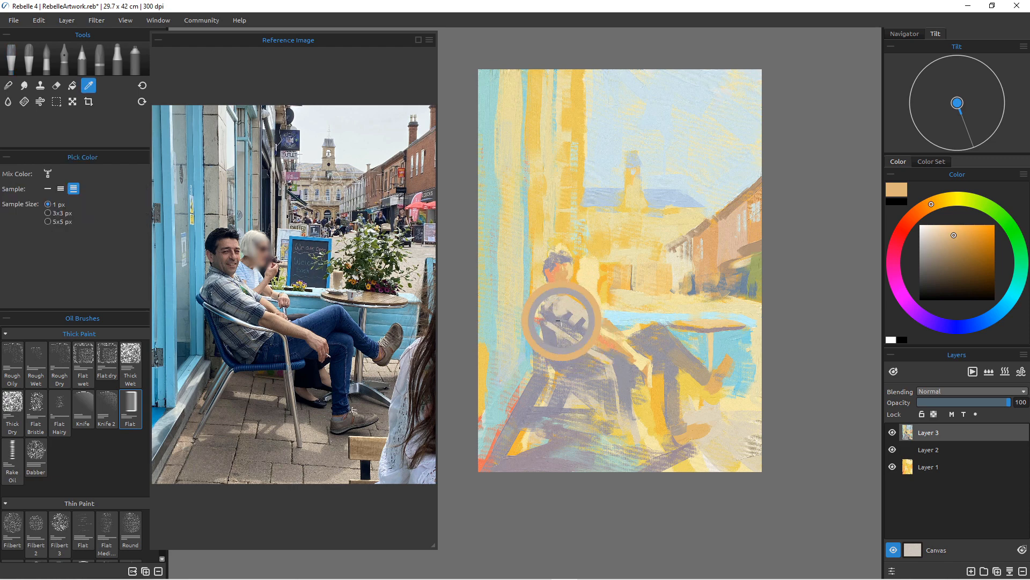
{"action": "left_click", "coordinate": [574, 308]}
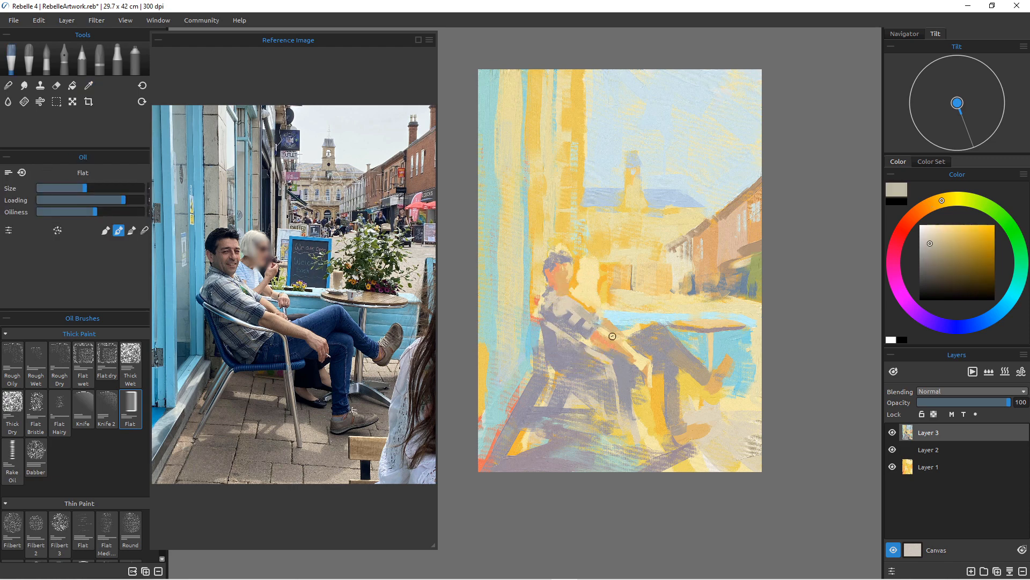
Paint grey-violet check marks on the man's shirt with a smaller brush.
{"action": "key", "text": "bracketleft"}
{"action": "key", "text": "bracketleft"}
{"action": "key", "text": "bracketleft"}
{"action": "key", "text": "bracketleft"}
{"action": "key", "text": "bracketleft"}
{"action": "key", "text": "bracketleft"}
{"action": "key", "text": "i"}
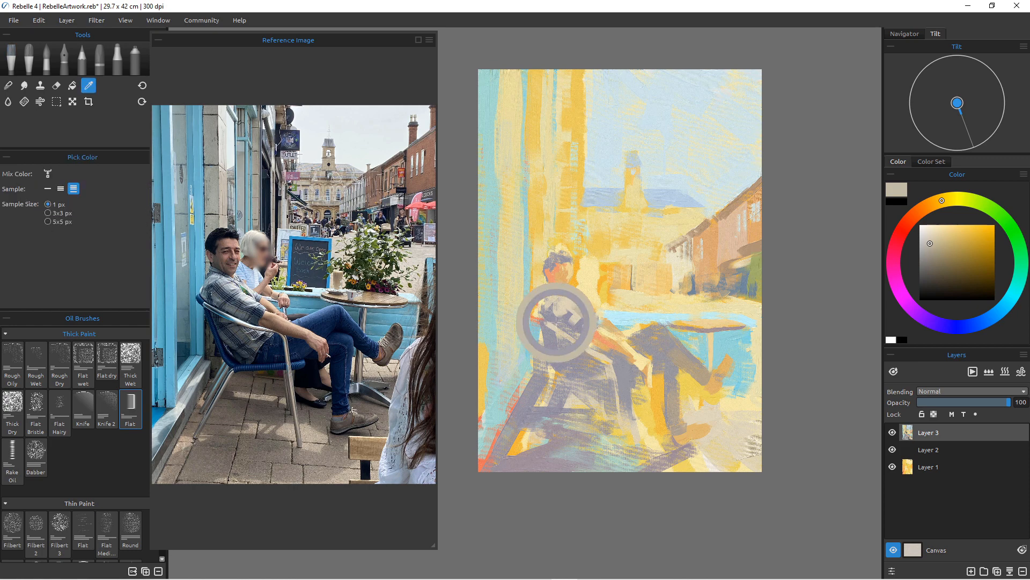
{"action": "left_click", "coordinate": [554, 324]}
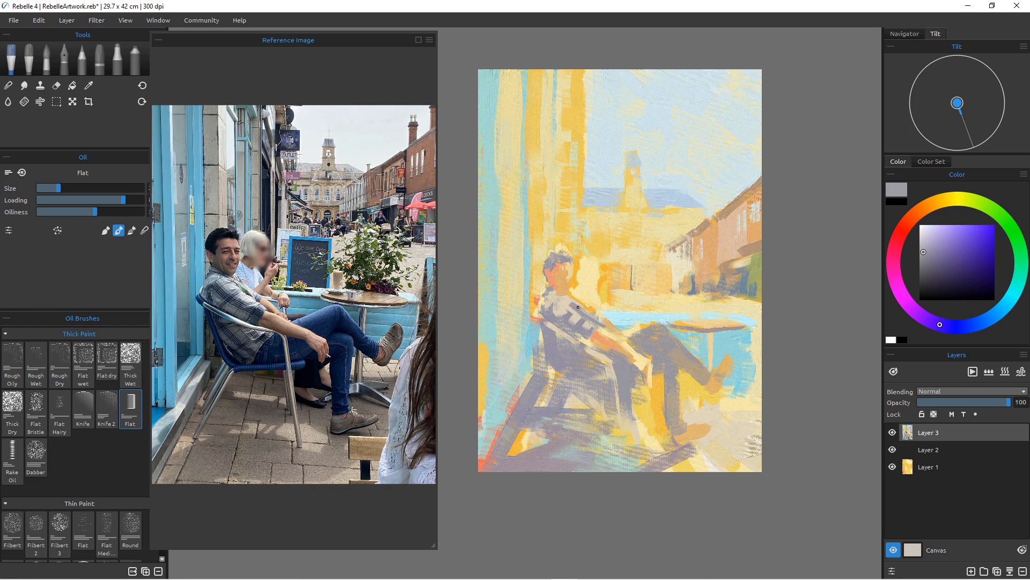
{"action": "key", "text": "bracketright"}
{"action": "key", "text": "bracketright"}
{"action": "left_click_drag", "start_coordinate": [568, 301], "coordinate": [585, 313]}
Refine the shirt sleeve and the man's arm with sampled tan and pale yellow.
{"action": "left_click", "coordinate": [611, 327], "text": "alt"}
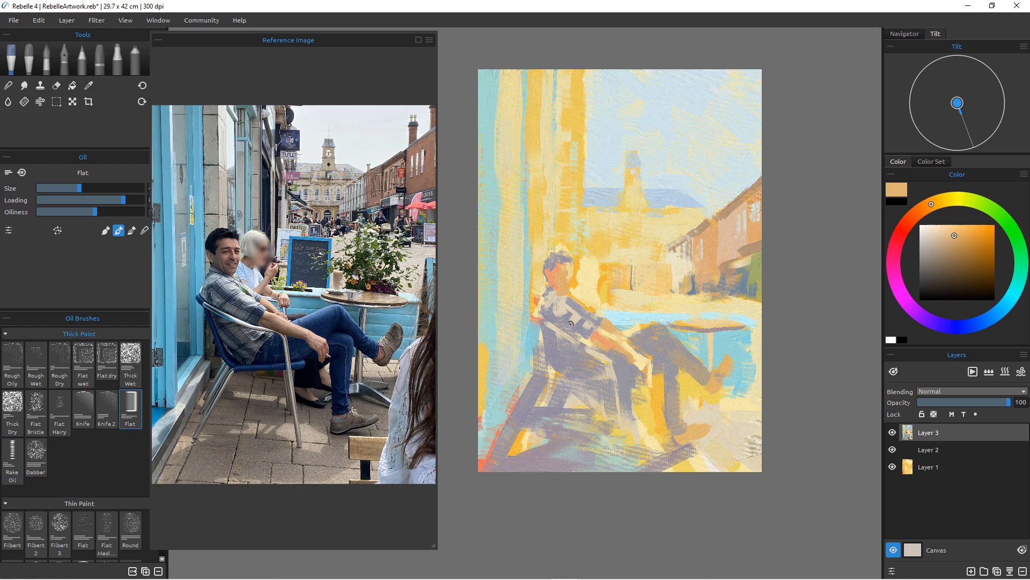
{"action": "left_click_drag", "start_coordinate": [587, 322], "coordinate": [578, 313]}
{"action": "key", "text": "i"}
{"action": "left_click", "coordinate": [638, 358]}
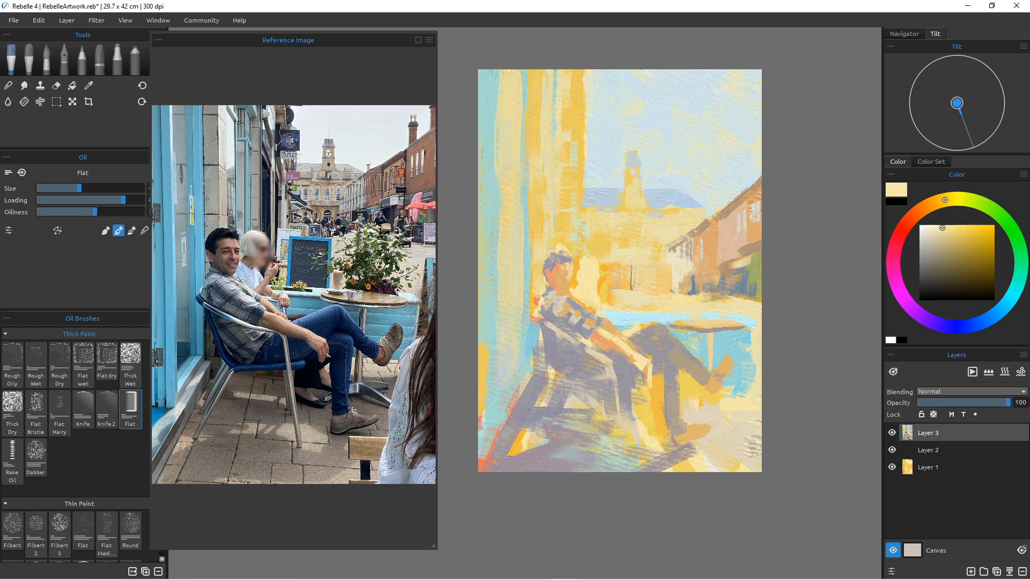
Define the man's hand and the area below it with sampled orange-yellow, grey, tan and grey-violet.
{"action": "left_click", "coordinate": [654, 391], "text": "alt"}
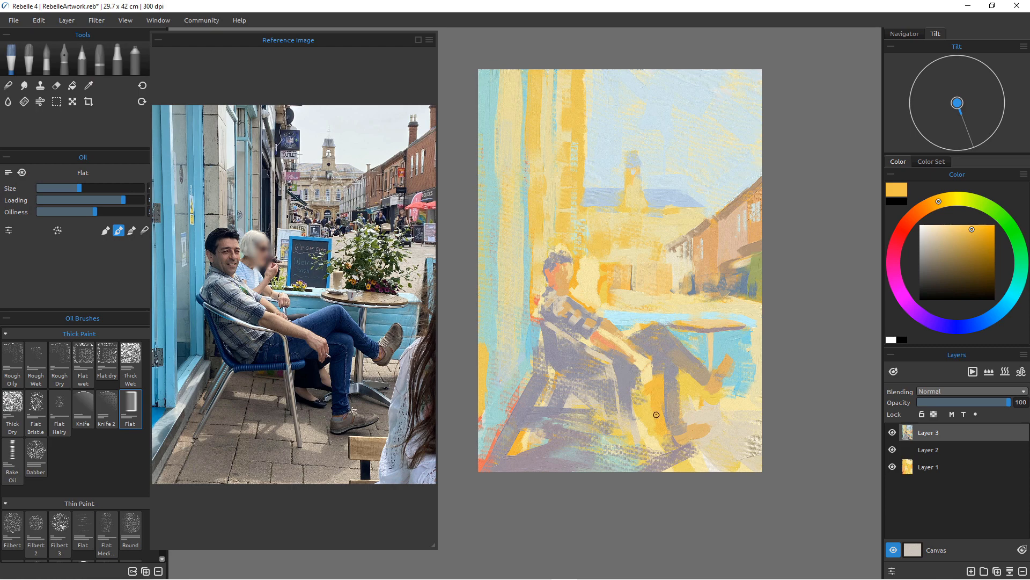
{"action": "left_click", "coordinate": [635, 389], "text": "alt"}
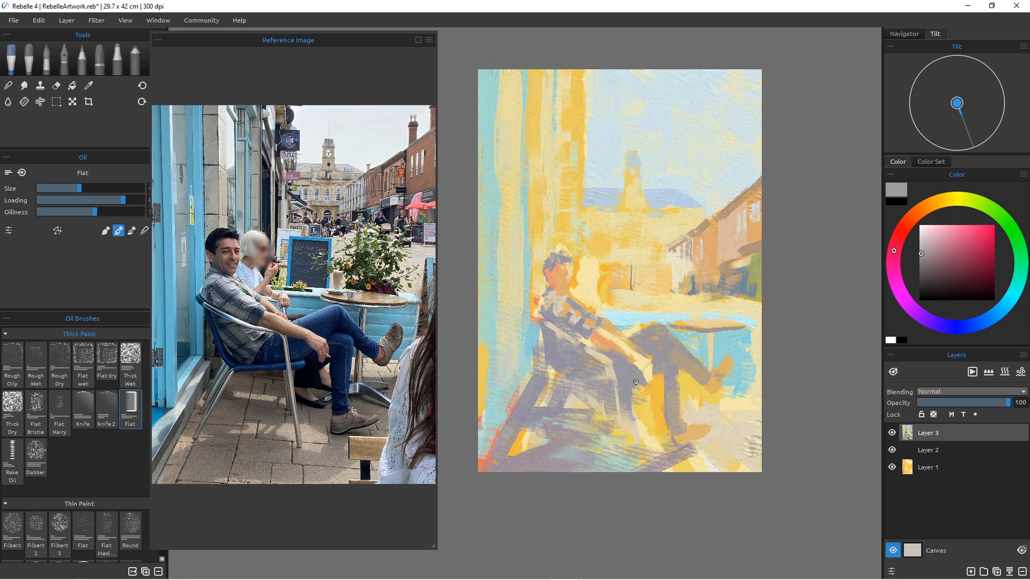
{"action": "left_click", "coordinate": [617, 335], "text": "alt"}
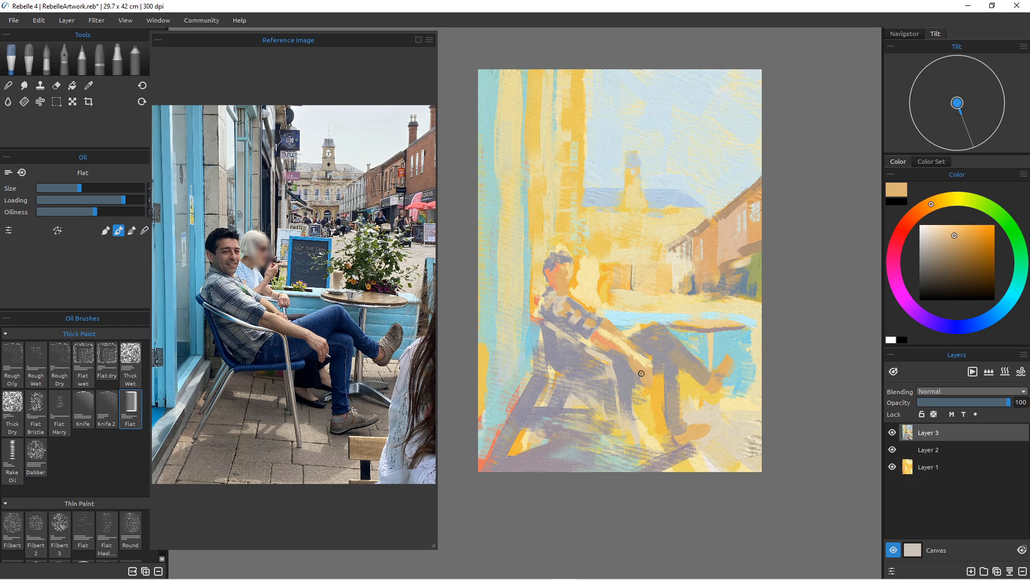
{"action": "left_click", "coordinate": [633, 370], "text": "alt"}
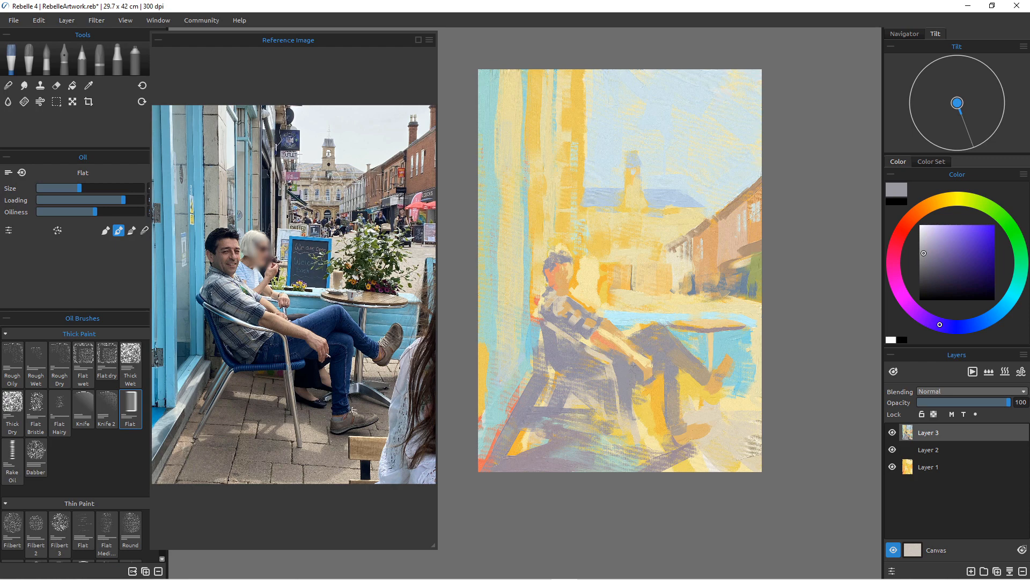
Refine the man's forearm and its contour with sampled orange, tan and grey-violet.
{"action": "left_click", "coordinate": [607, 352], "text": "alt"}
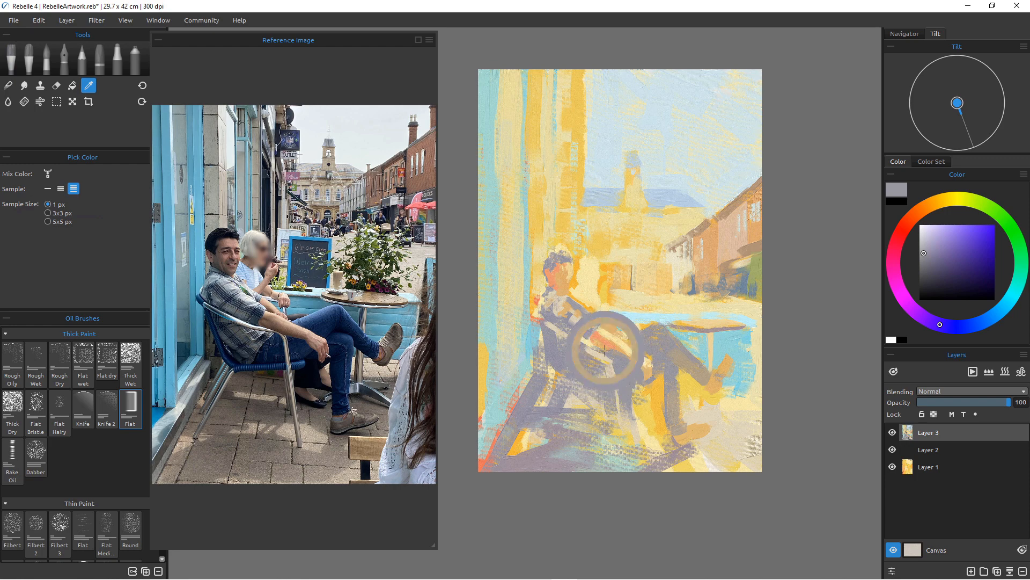
{"action": "left_click", "coordinate": [596, 342], "text": "alt"}
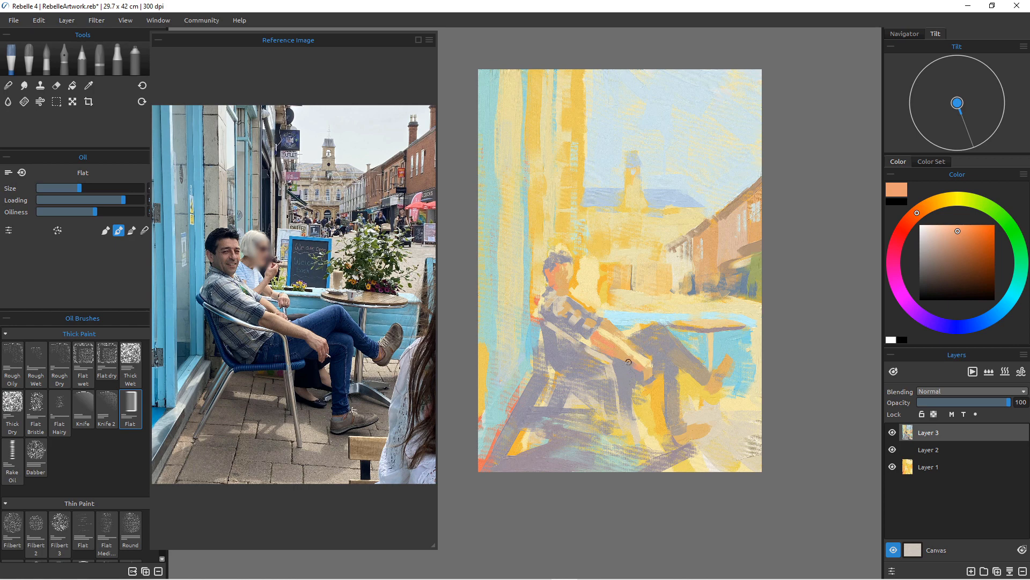
{"action": "left_click", "coordinate": [647, 376], "text": "alt"}
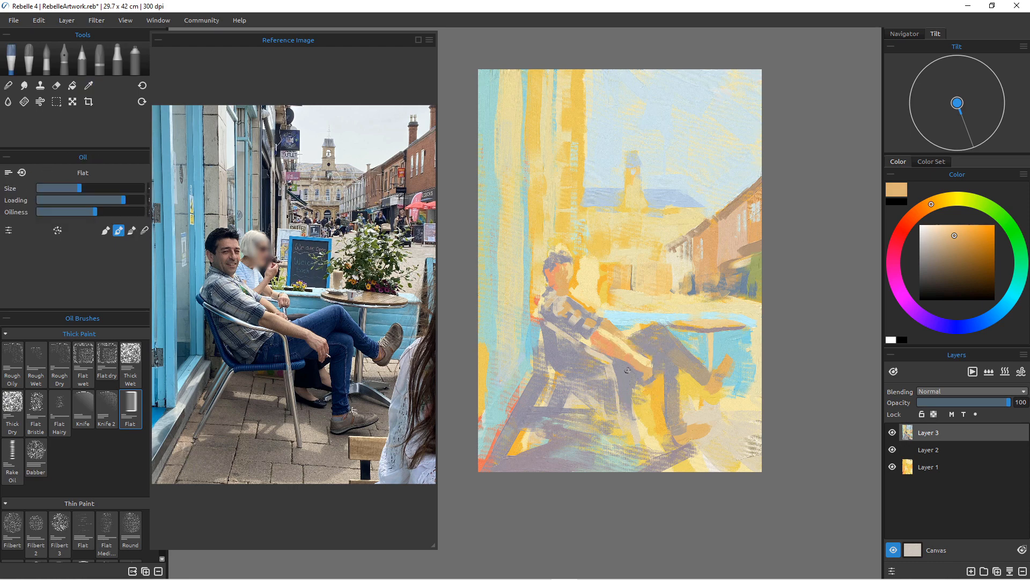
{"action": "left_click", "coordinate": [627, 369], "text": "alt"}
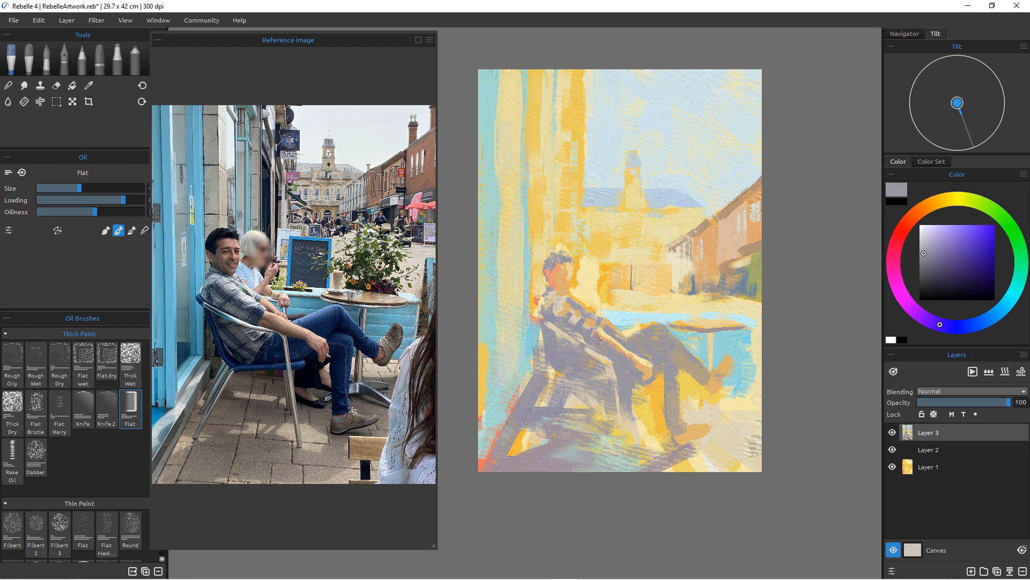
Adjust the sleeve edge and forearm with sampled grey-violet and tan.
{"action": "left_click", "coordinate": [553, 276], "text": "alt"}
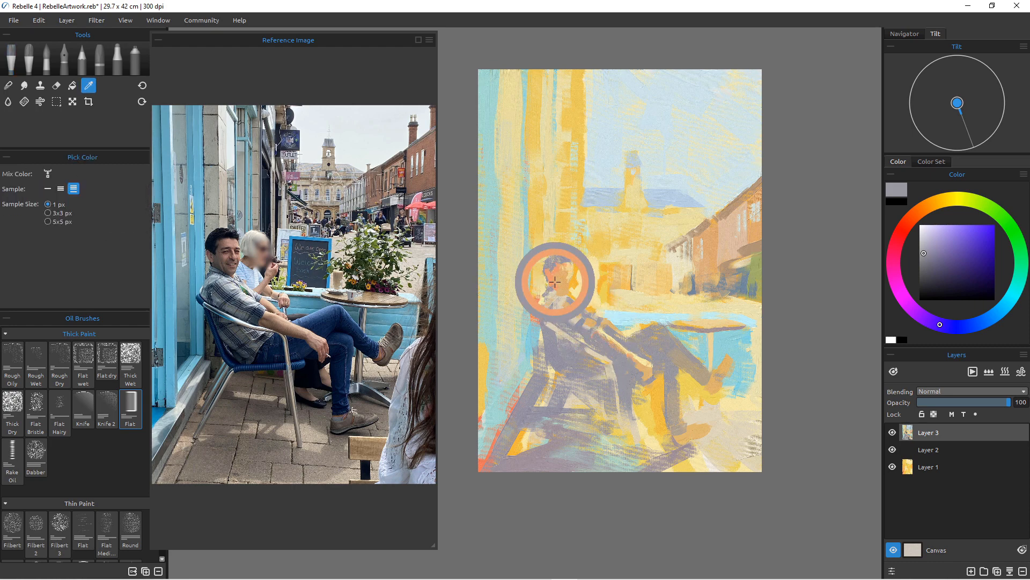
{"action": "left_click", "coordinate": [588, 348], "text": "ctrl"}
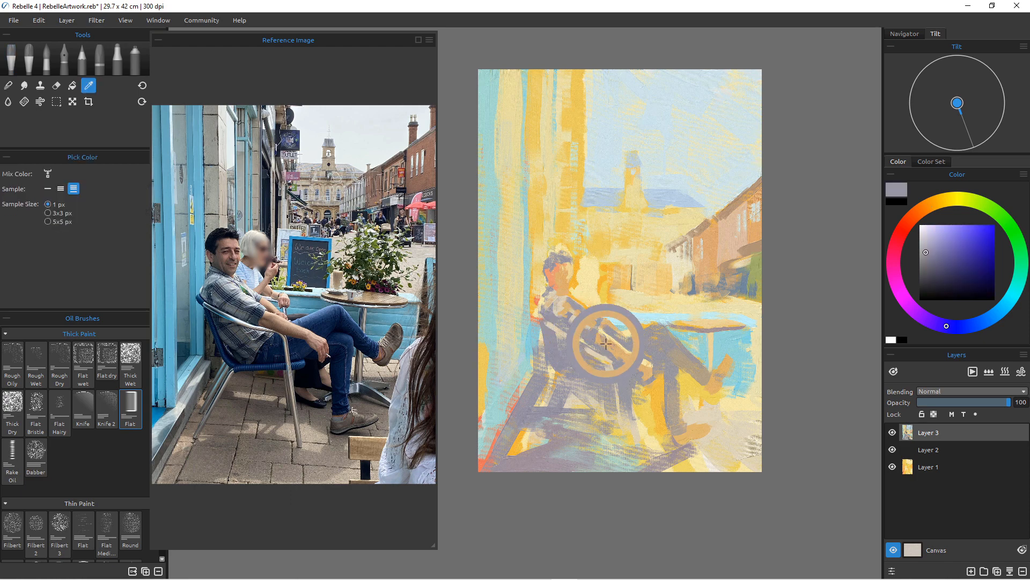
{"action": "left_click", "coordinate": [604, 341], "text": "ctrl"}
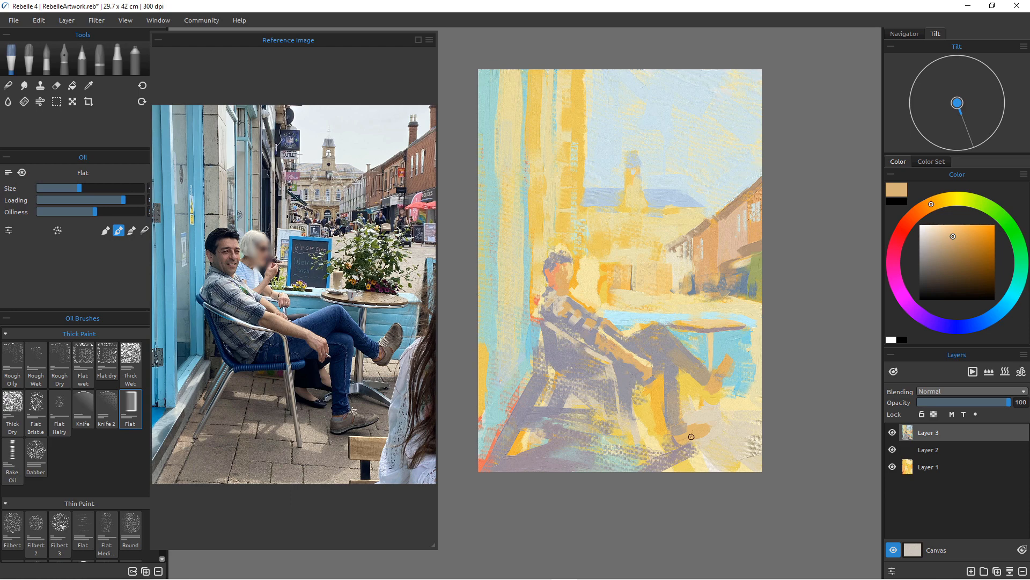
Rework the lower shirt and chair back with sampled cream and grey-violet.
{"action": "left_click", "coordinate": [599, 354], "text": "alt"}
{"action": "left_click", "coordinate": [592, 351], "text": "alt"}
{"action": "left_click", "coordinate": [568, 333], "text": "alt"}
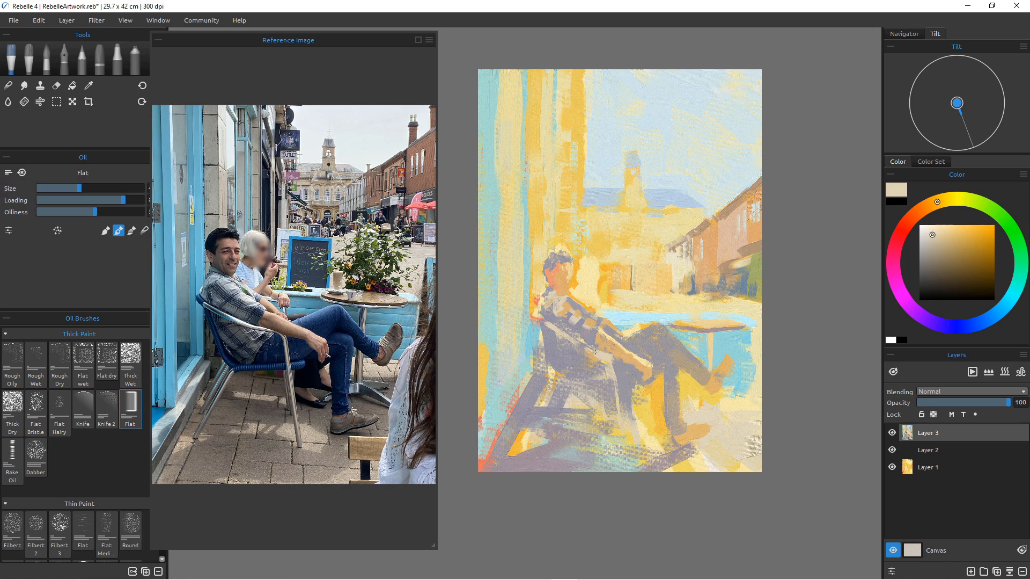
{"action": "left_click", "coordinate": [574, 350], "text": "alt"}
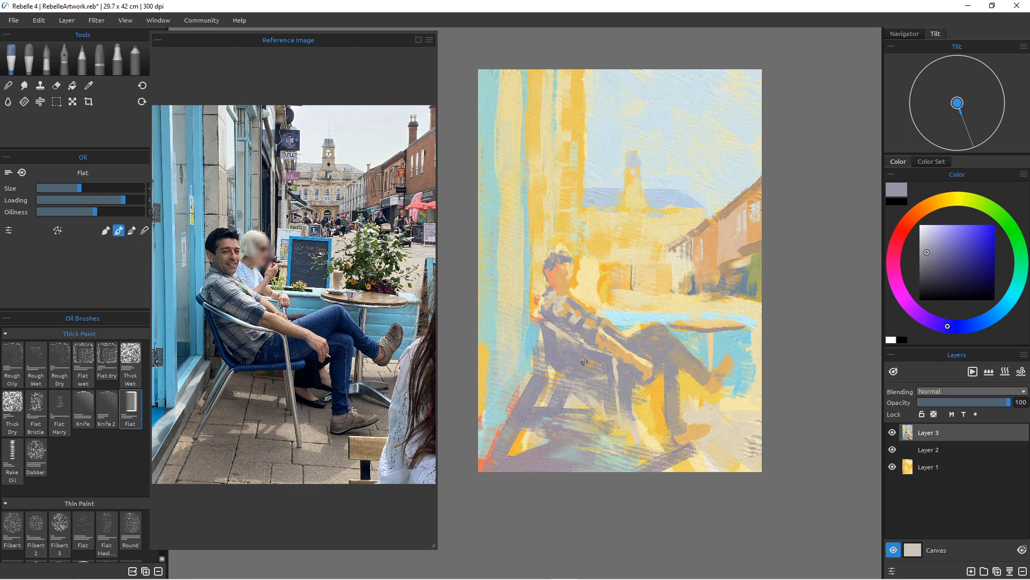
Try a darker violet accent stroke along the top of the chair back with a smaller brush.
{"action": "left_click", "coordinate": [946, 259]}
{"action": "left_click", "coordinate": [941, 268]}
{"action": "key", "text": "bracketleft"}
{"action": "key", "text": "bracketleft"}
{"action": "left_click_drag", "start_coordinate": [543, 325], "coordinate": [565, 339]}
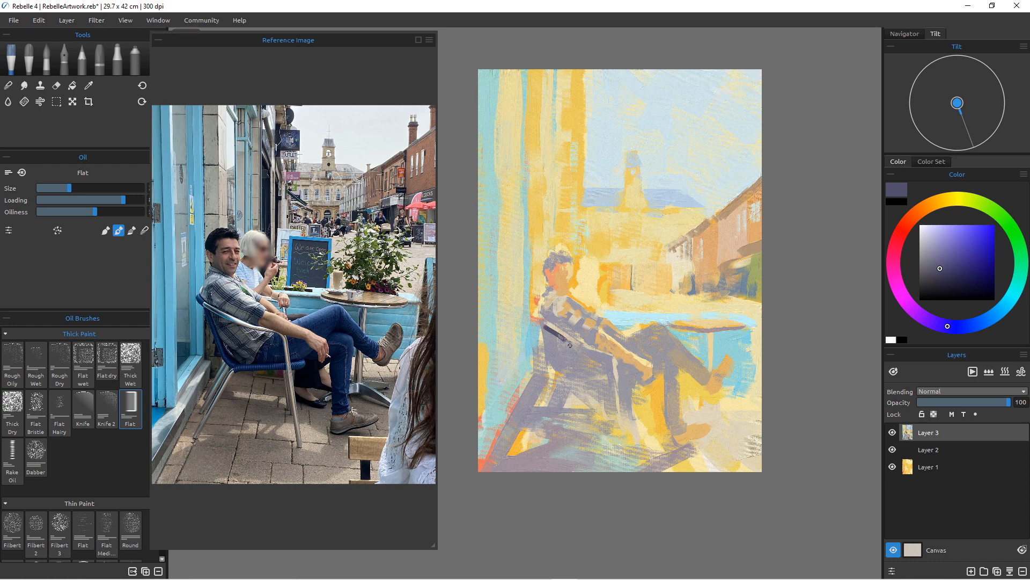
{"action": "key", "text": "ctrl+z"}
Block in the potted plant's foliage above the table in olive green with a large brush.
{"action": "left_click_drag", "start_coordinate": [741, 307], "coordinate": [741, 260]}
{"action": "left_click_drag", "start_coordinate": [709, 295], "coordinate": [706, 299]}
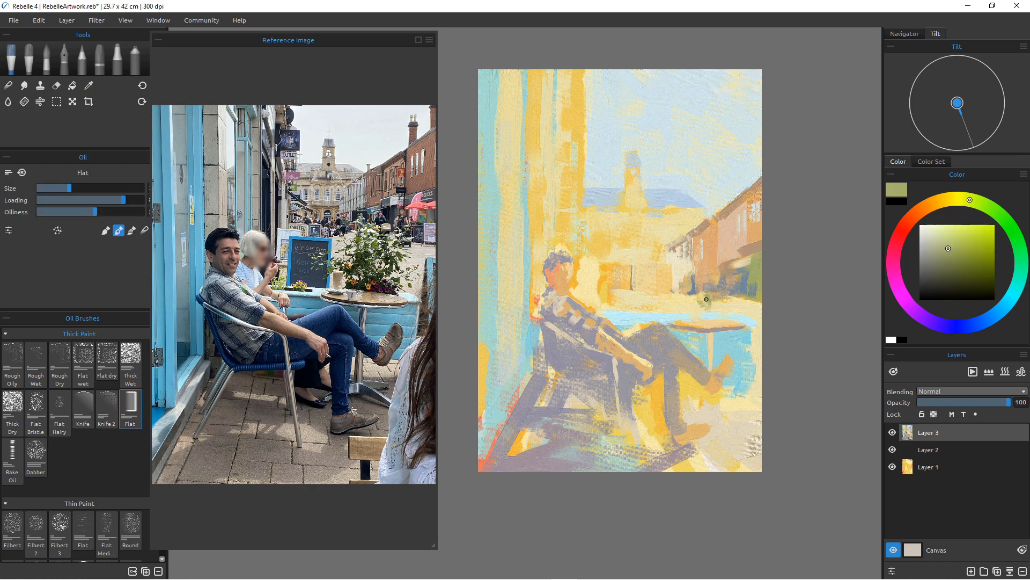
{"action": "key", "text": "]"}
{"action": "key", "text": "]"}
{"action": "key", "text": "]"}
{"action": "key", "text": "]"}
{"action": "key", "text": "]"}
{"action": "key", "text": "]"}
{"action": "key", "text": "]"}
{"action": "mouse_move", "coordinate": [722, 295]}
{"action": "left_mouse_down"}
{"action": "mouse_move", "coordinate": [685, 326]}
{"action": "mouse_move", "coordinate": [712, 310]}
{"action": "mouse_move", "coordinate": [725, 315]}
{"action": "mouse_move", "coordinate": [690, 314]}
{"action": "mouse_move", "coordinate": [764, 340]}
{"action": "mouse_move", "coordinate": [696, 282]}
{"action": "mouse_move", "coordinate": [697, 270]}
{"action": "mouse_move", "coordinate": [711, 298]}
{"action": "mouse_move", "coordinate": [681, 283]}
{"action": "mouse_move", "coordinate": [699, 311]}
{"action": "left_mouse_up"}
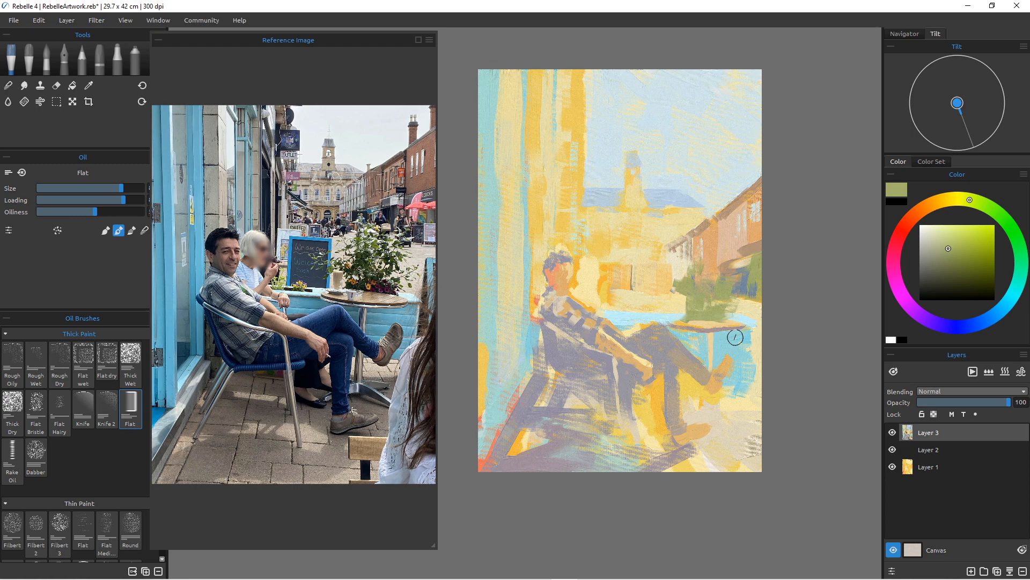
Shape the plant's outer leaves and base in olive green with progressively smaller brush sizes.
{"action": "key", "text": "["}
{"action": "key", "text": "["}
{"action": "key", "text": "["}
{"action": "left_click_drag", "start_coordinate": [679, 301], "coordinate": [688, 315]}
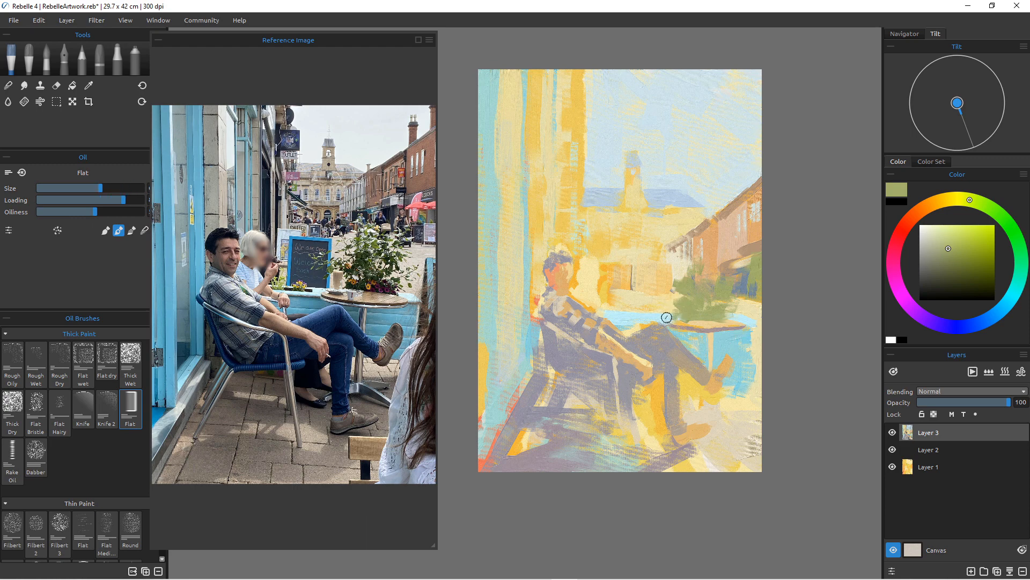
{"action": "key", "text": "bracketright"}
{"action": "key", "text": "bracketleft"}
{"action": "key", "text": "bracketleft"}
{"action": "key", "text": "bracketleft"}
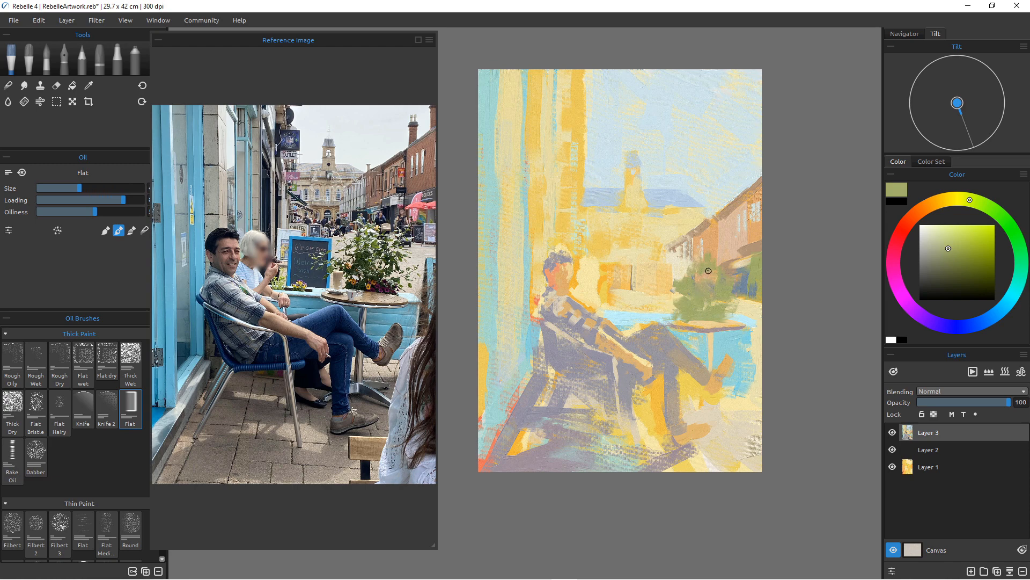
Add light yellow-green leaf highlights to the potted plant's upper and outer foliage.
{"action": "left_click", "coordinate": [947, 233]}
{"action": "mouse_move", "coordinate": [712, 268]}
{"action": "left_mouse_down"}
{"action": "mouse_move", "coordinate": [699, 252]}
{"action": "mouse_move", "coordinate": [695, 291]}
{"action": "mouse_move", "coordinate": [719, 283]}
{"action": "left_mouse_up"}
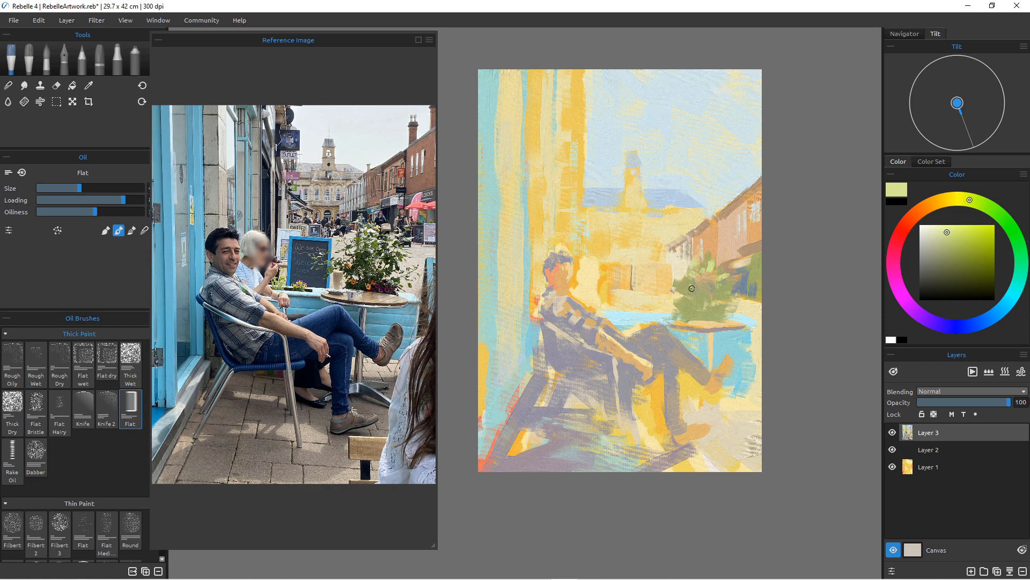
{"action": "mouse_move", "coordinate": [683, 278]}
{"action": "left_mouse_down"}
{"action": "mouse_move", "coordinate": [675, 284]}
{"action": "mouse_move", "coordinate": [686, 302]}
{"action": "left_mouse_up"}
Darken the lower foliage of the potted plant with a deeper olive green and enlarge the brush.
{"action": "left_click", "coordinate": [962, 258]}
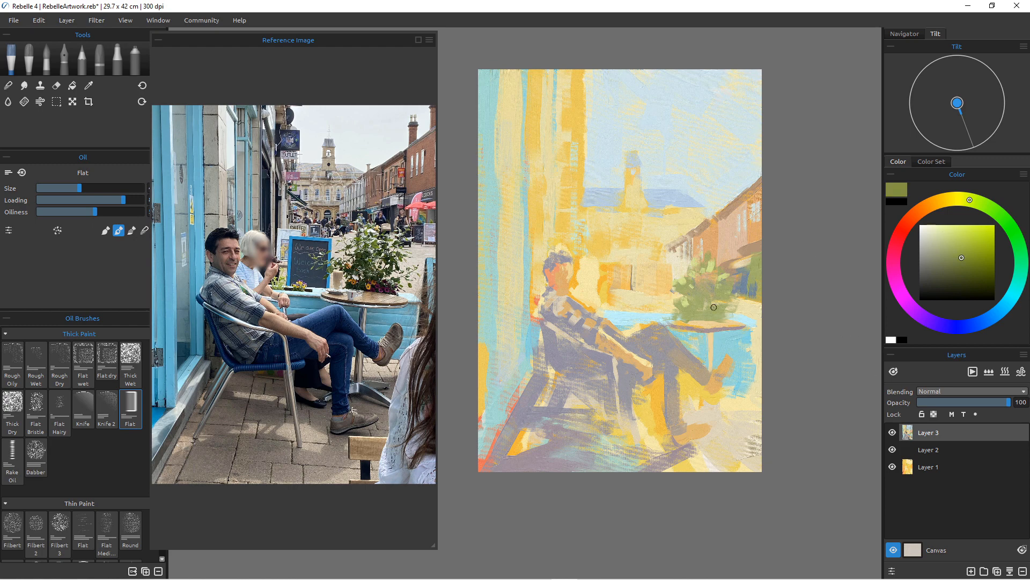
{"action": "left_click_drag", "start_coordinate": [714, 302], "coordinate": [717, 312]}
{"action": "key", "text": "bracketright"}
{"action": "key", "text": "bracketright"}
{"action": "key", "text": "bracketright"}
{"action": "key", "text": "bracketright"}
{"action": "key", "text": "bracketright"}
{"action": "key", "text": "bracketright"}
{"action": "key", "text": "bracketright"}
{"action": "key", "text": "bracketright"}
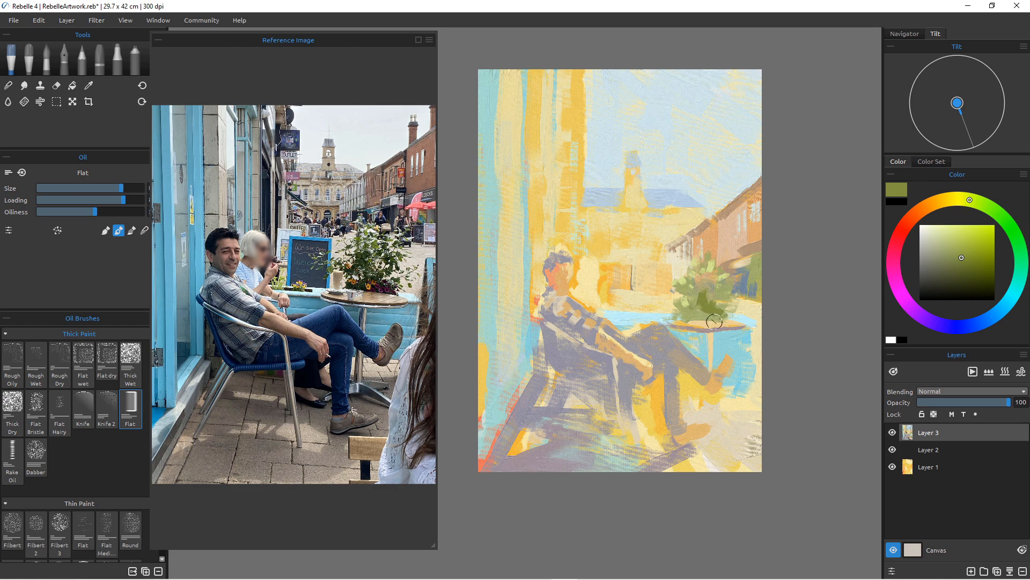
Paint the shadowed base of the potted plant in grey-violet sampled from the painting, using a smaller brush.
{"action": "key", "text": "bracketleft"}
{"action": "key", "text": "bracketleft"}
{"action": "key", "text": "bracketleft"}
{"action": "key", "text": "bracketleft"}
{"action": "left_click", "coordinate": [651, 346], "text": "alt"}
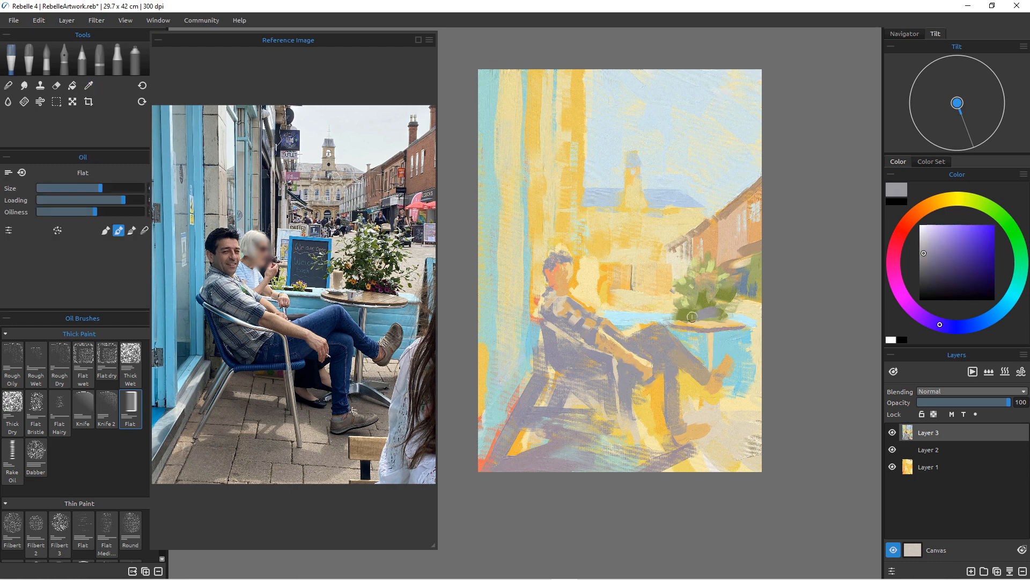
{"action": "mouse_move", "coordinate": [714, 315]}
{"action": "left_mouse_down"}
{"action": "mouse_move", "coordinate": [691, 314]}
{"action": "mouse_move", "coordinate": [715, 307]}
{"action": "mouse_move", "coordinate": [718, 293]}
{"action": "mouse_move", "coordinate": [725, 314]}
{"action": "left_mouse_up"}
Refine the blue area around the café table with sampled light blues and rework the plant's base in sampled grey.
{"action": "key", "text": "bracketleft"}
{"action": "key", "text": "bracketleft"}
{"action": "key", "text": "bracketleft"}
{"action": "key", "text": "bracketleft"}
{"action": "key", "text": "bracketleft"}
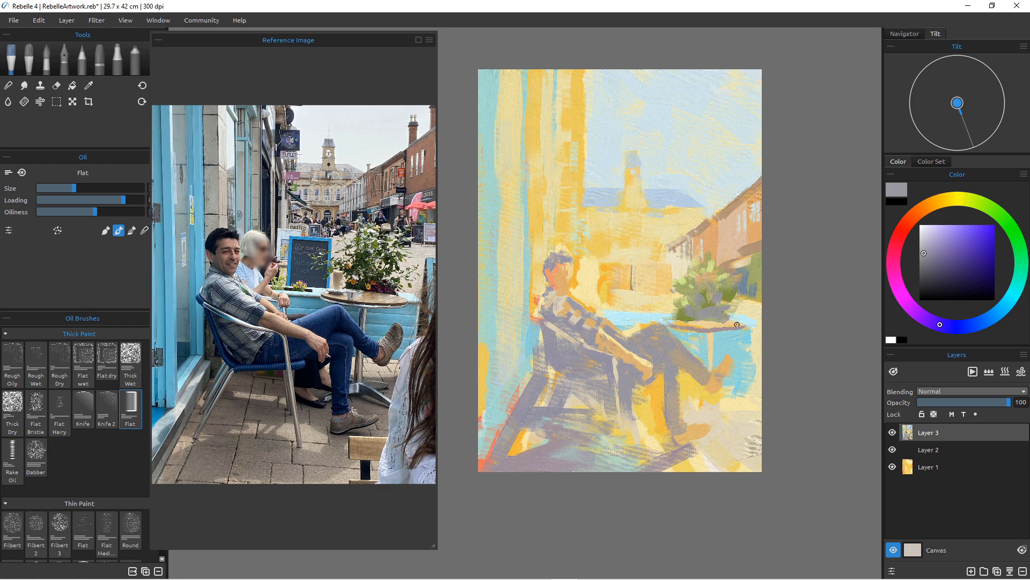
{"action": "left_click", "coordinate": [738, 323], "text": "alt"}
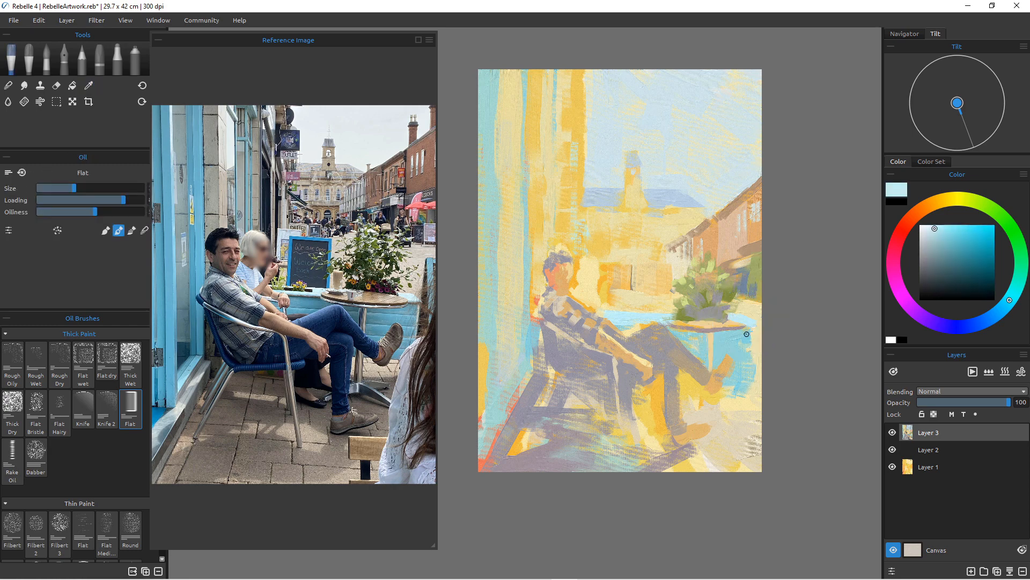
{"action": "left_click", "coordinate": [748, 330], "text": "alt"}
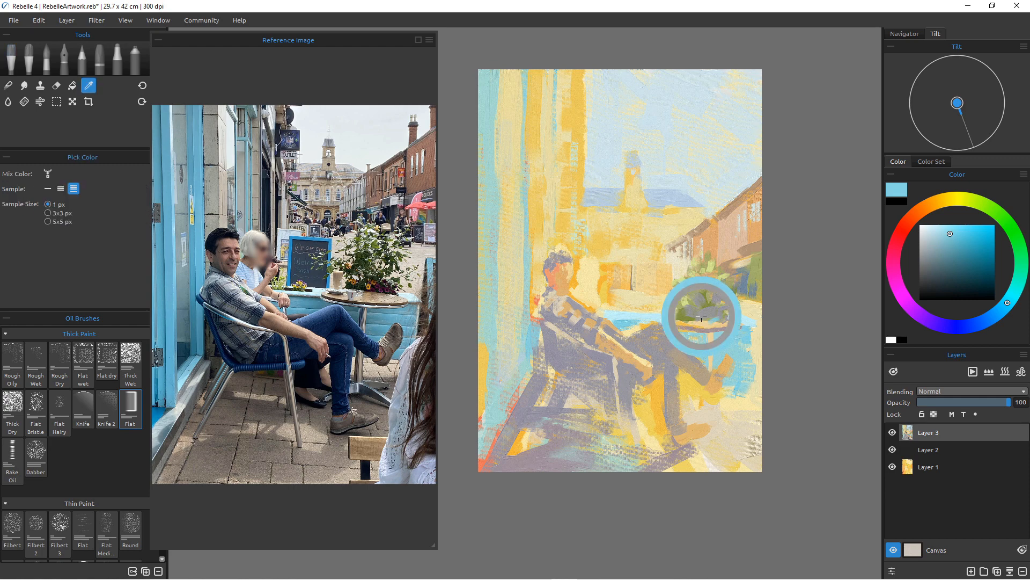
{"action": "left_click", "coordinate": [698, 316], "text": "alt"}
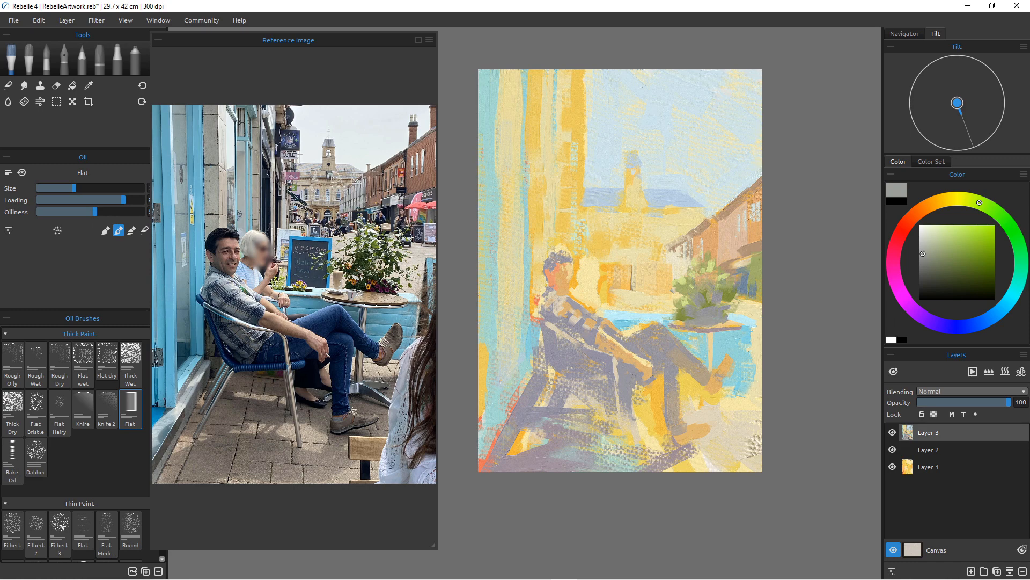
Highlight the tabletop just beside the plant's base on its far side from the man with sampled pale cream.
{"action": "scroll", "coordinate": [698, 301], "scroll_direction": "up", "scroll_amount": 5}
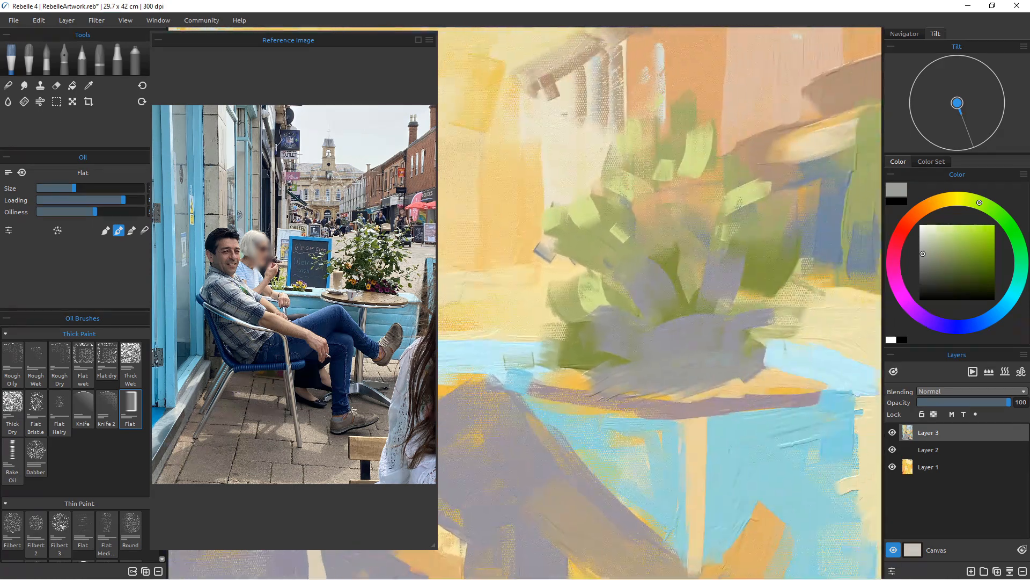
{"action": "left_click_drag", "start_coordinate": [677, 355], "coordinate": [609, 346]}
{"action": "key", "text": "bracketleft"}
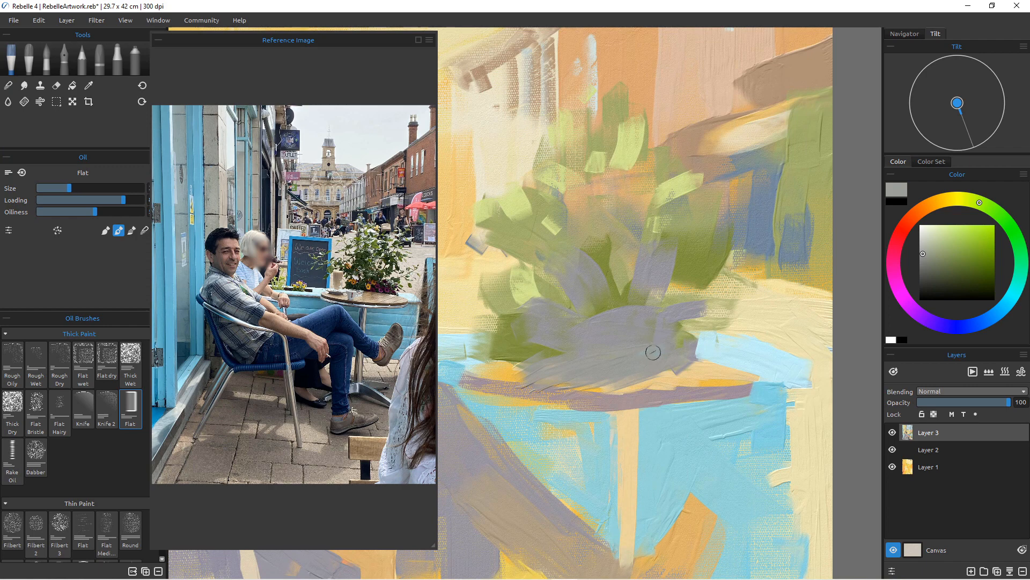
{"action": "key", "text": "bracketleft"}
{"action": "key", "text": "bracketleft"}
{"action": "key", "text": "bracketleft"}
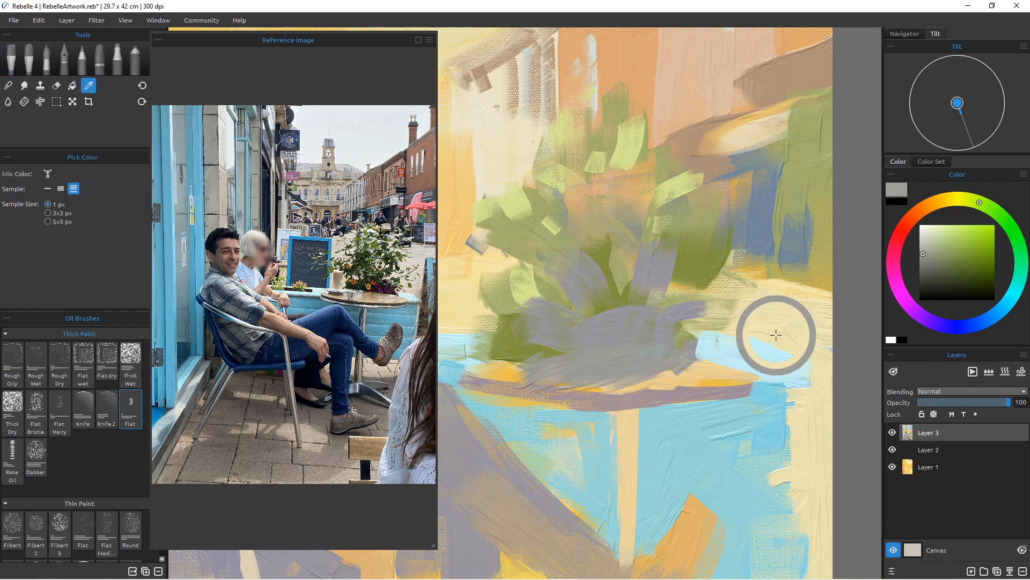
{"action": "left_click", "coordinate": [775, 332], "text": "alt"}
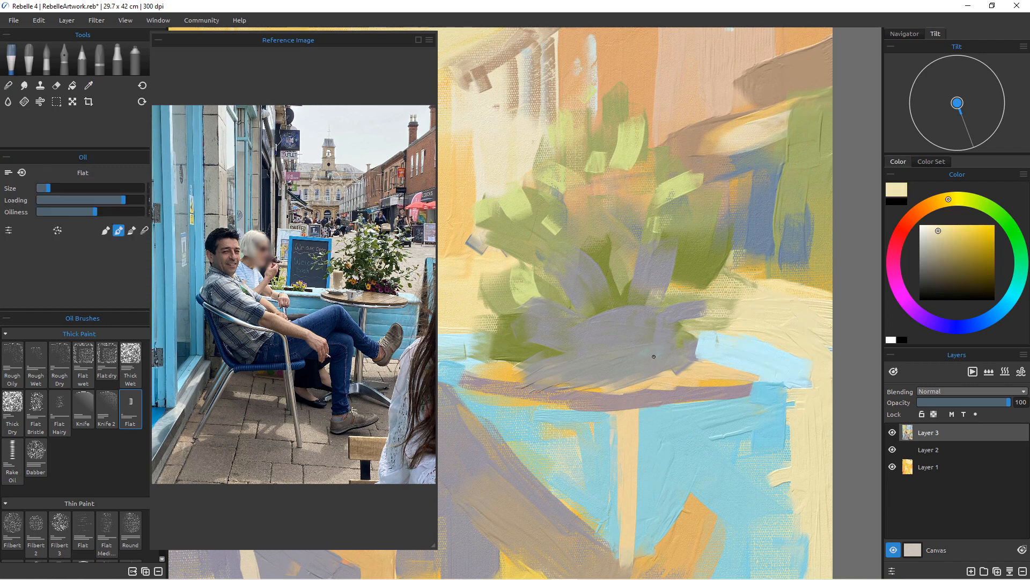
{"action": "left_click_drag", "start_coordinate": [664, 356], "coordinate": [675, 358]}
{"action": "key", "text": "bracketright"}
{"action": "key", "text": "bracketright"}
{"action": "key", "text": "bracketright"}
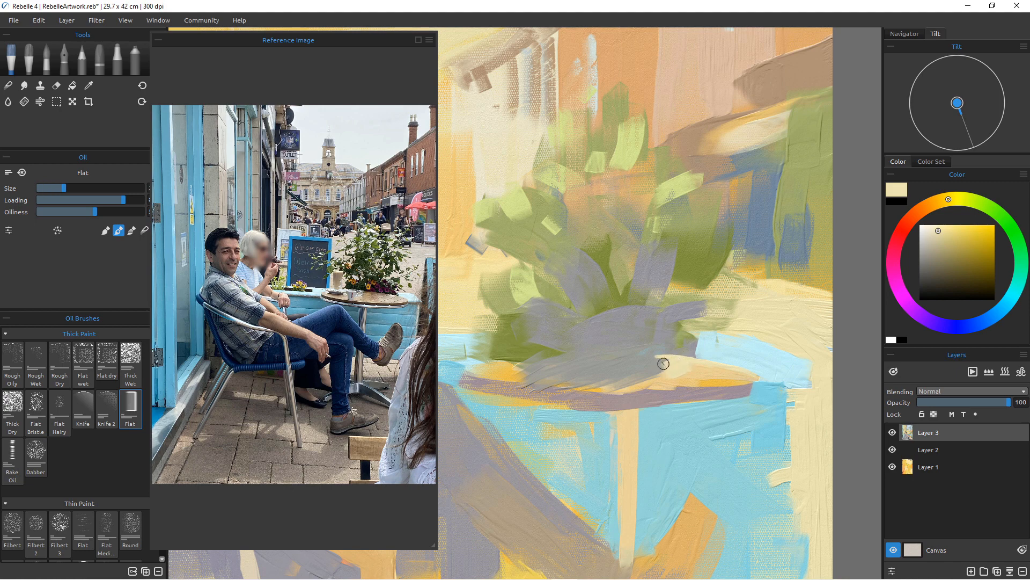
Paint the near rim and surface of the tabletop in pale cream, starting with a fine brush and then a larger one.
{"action": "key", "text": "bracketleft"}
{"action": "key", "text": "bracketleft"}
{"action": "key", "text": "bracketleft"}
{"action": "key", "text": "bracketleft"}
{"action": "mouse_move", "coordinate": [547, 353]}
{"action": "left_mouse_down"}
{"action": "mouse_move", "coordinate": [574, 353]}
{"action": "mouse_move", "coordinate": [493, 363]}
{"action": "left_mouse_up"}
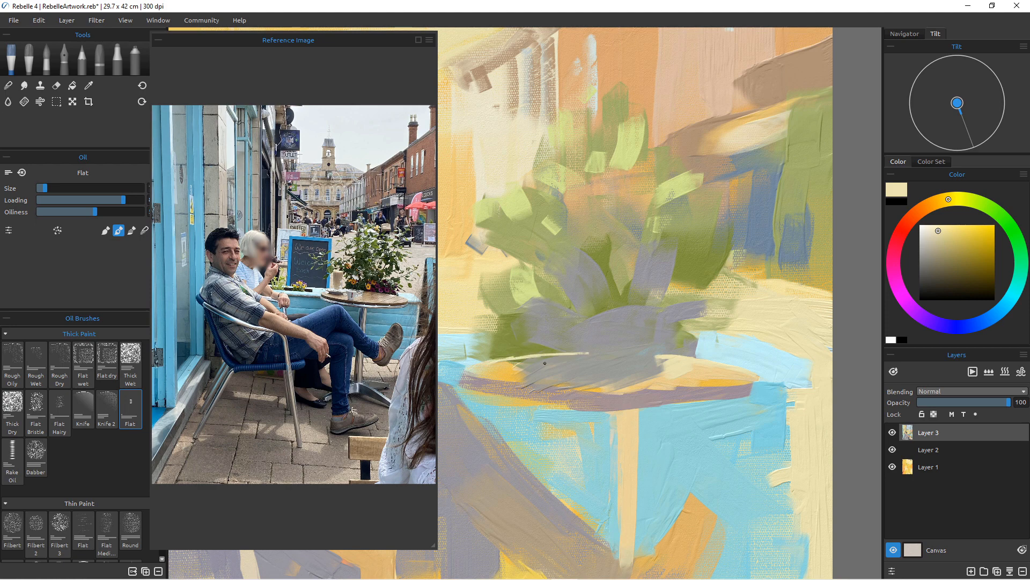
{"action": "key", "text": "bracketright"}
{"action": "key", "text": "bracketright"}
{"action": "key", "text": "bracketright"}
{"action": "key", "text": "bracketright"}
{"action": "left_click_drag", "start_coordinate": [553, 360], "coordinate": [482, 367]}
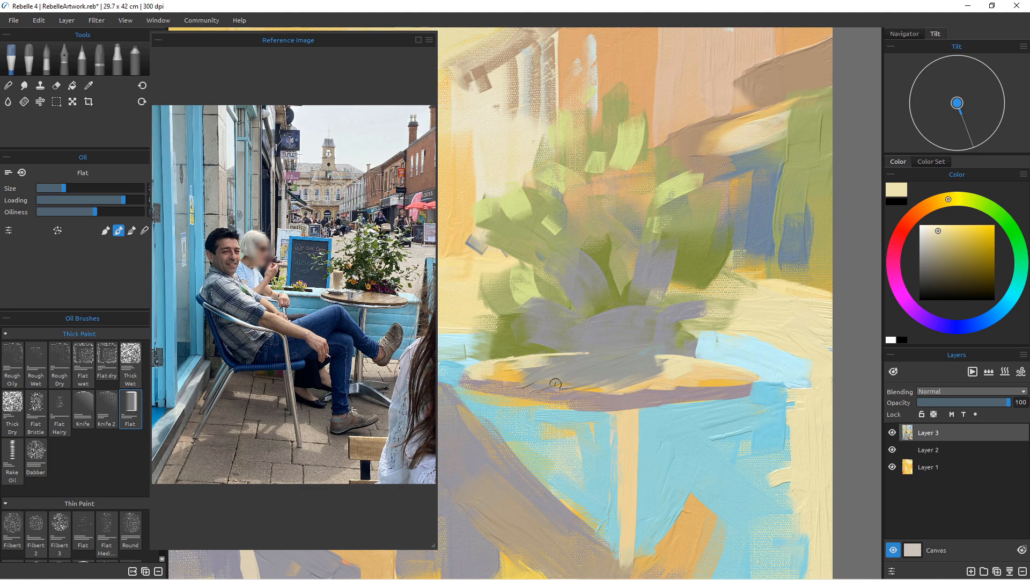
{"action": "mouse_move", "coordinate": [720, 370]}
{"action": "left_mouse_down"}
{"action": "mouse_move", "coordinate": [687, 386]}
{"action": "mouse_move", "coordinate": [613, 386]}
{"action": "left_mouse_up"}
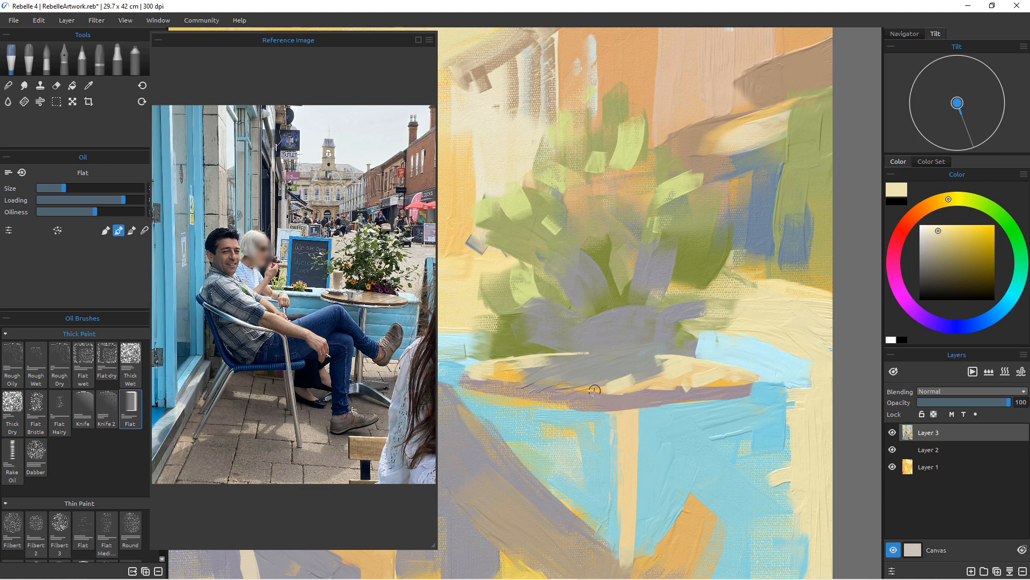
Add warm orange-yellow strokes along the front of the tabletop with a color sampled from the painting.
{"action": "key", "text": "i"}
{"action": "left_click_drag", "start_coordinate": [536, 385], "coordinate": [510, 376]}
{"action": "mouse_move", "coordinate": [575, 381]}
{"action": "left_mouse_down"}
{"action": "mouse_move", "coordinate": [626, 386]}
{"action": "mouse_move", "coordinate": [534, 383]}
{"action": "left_mouse_up"}
{"action": "left_click_drag", "start_coordinate": [668, 374], "coordinate": [646, 385]}
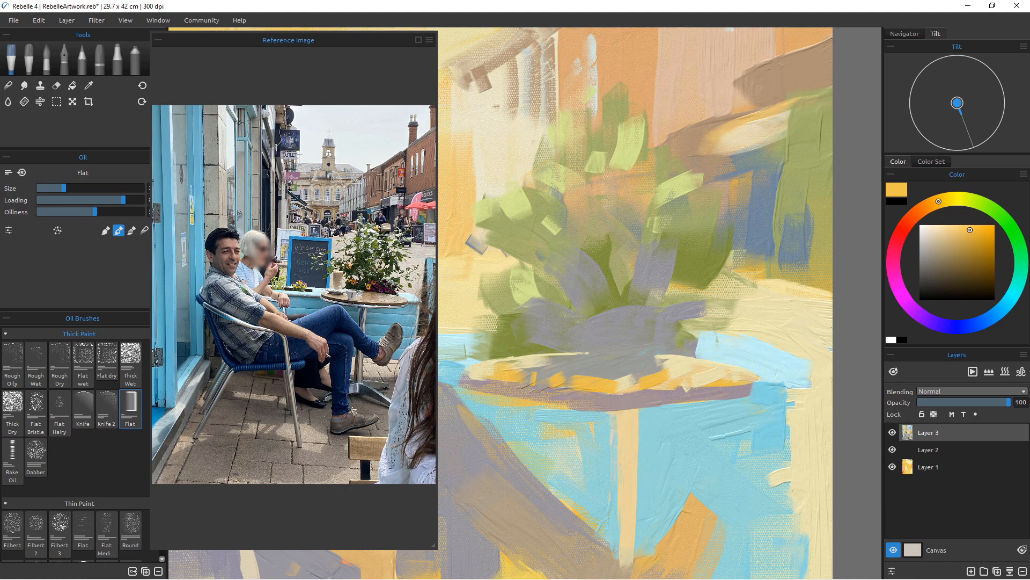
Sample the pale yellow background and cut light strokes into the plant's lower foliage on the street side.
{"action": "scroll", "coordinate": [607, 380], "scroll_direction": "down", "scroll_amount": 15}
{"action": "scroll", "coordinate": [606, 380], "scroll_direction": "up", "scroll_amount": 6}
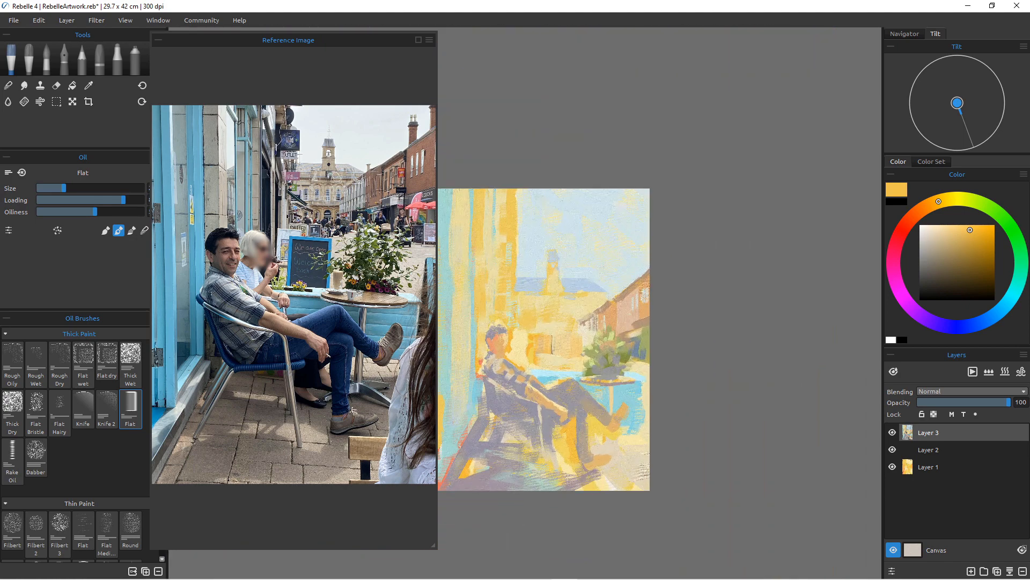
{"action": "scroll", "coordinate": [604, 380], "scroll_direction": "down", "scroll_amount": 1}
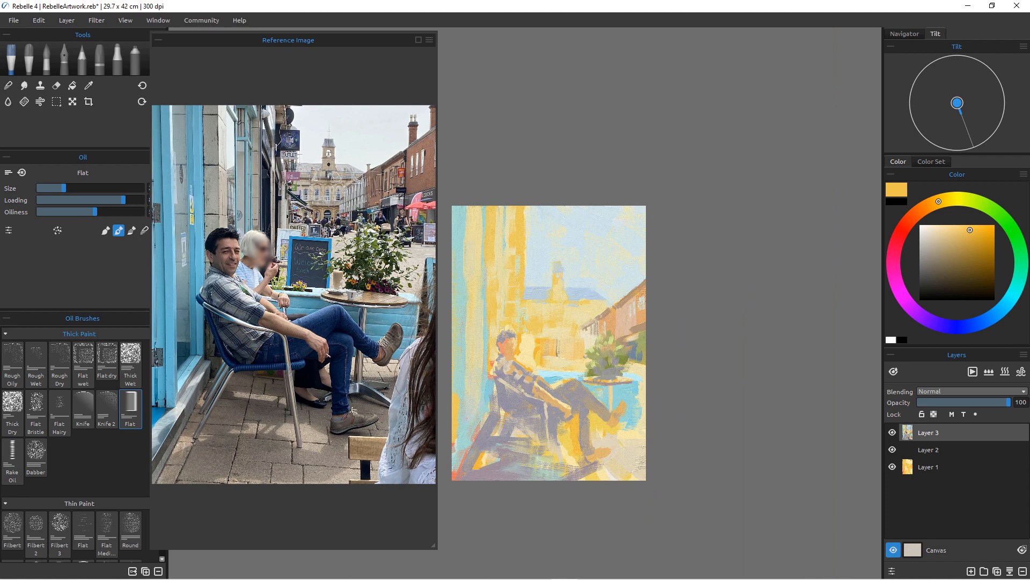
{"action": "scroll", "coordinate": [601, 375], "scroll_direction": "up", "scroll_amount": 10}
{"action": "scroll", "coordinate": [530, 374], "scroll_direction": "down", "scroll_amount": 4}
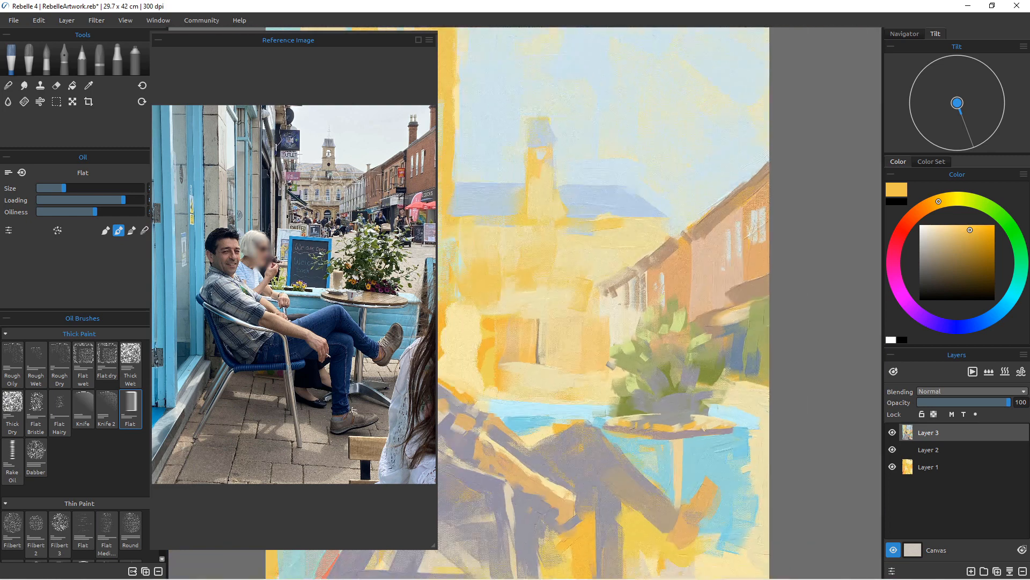
{"action": "left_click", "coordinate": [537, 376], "text": "alt"}
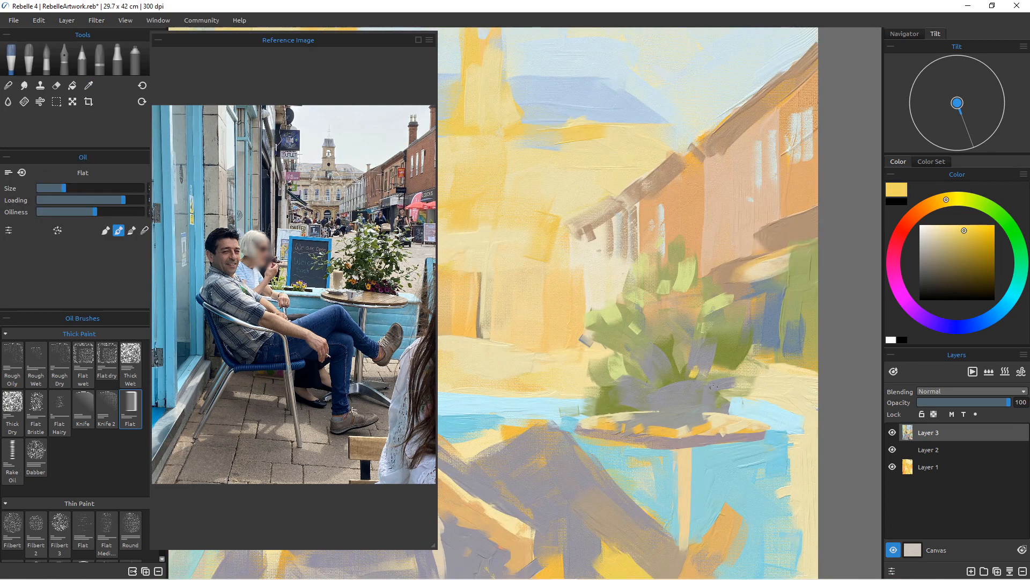
{"action": "left_click", "coordinate": [554, 374], "text": "alt"}
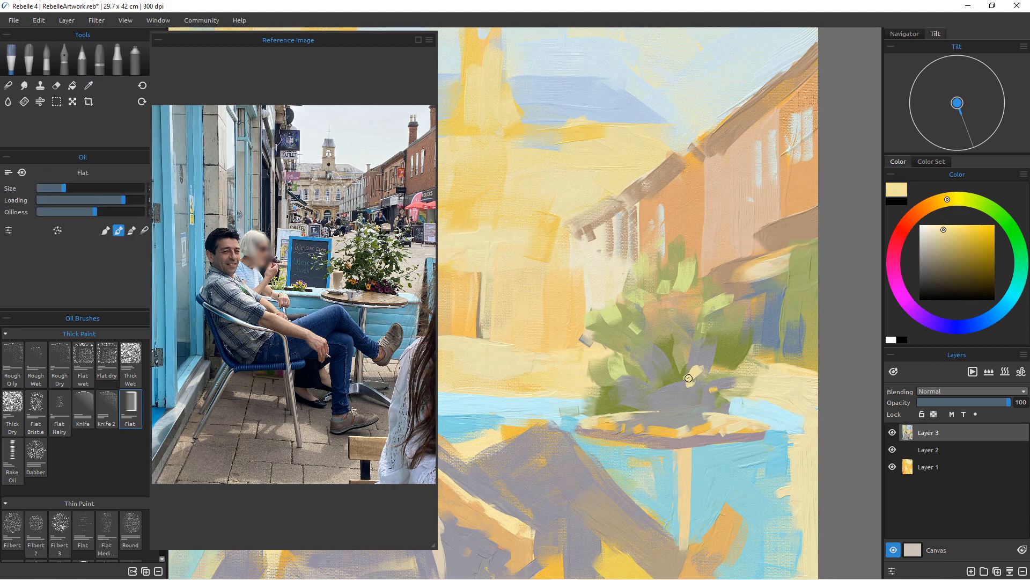
{"action": "key", "text": "]"}
{"action": "mouse_move", "coordinate": [689, 378]}
{"action": "left_mouse_down"}
{"action": "mouse_move", "coordinate": [722, 394]}
{"action": "mouse_move", "coordinate": [718, 380]}
{"action": "mouse_move", "coordinate": [734, 371]}
{"action": "mouse_move", "coordinate": [711, 383]}
{"action": "mouse_move", "coordinate": [753, 365]}
{"action": "left_mouse_up"}
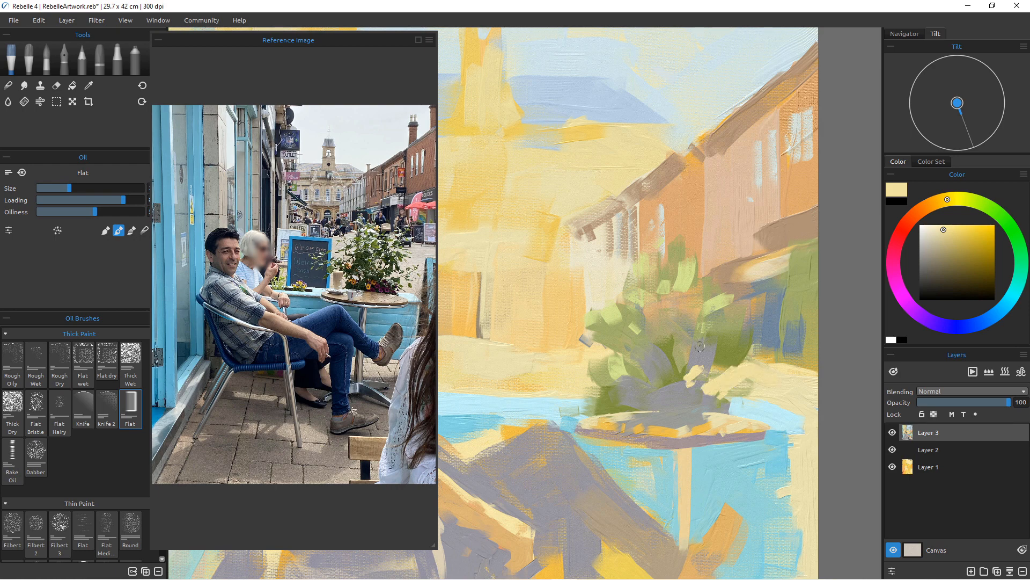
Carve pale yellow background strokes into the plant's foliage on the man's side, adjusting the brush size.
{"action": "key", "text": "]"}
{"action": "key", "text": "]"}
{"action": "key", "text": "]"}
{"action": "key", "text": "]"}
{"action": "key", "text": "]"}
{"action": "key", "text": "]"}
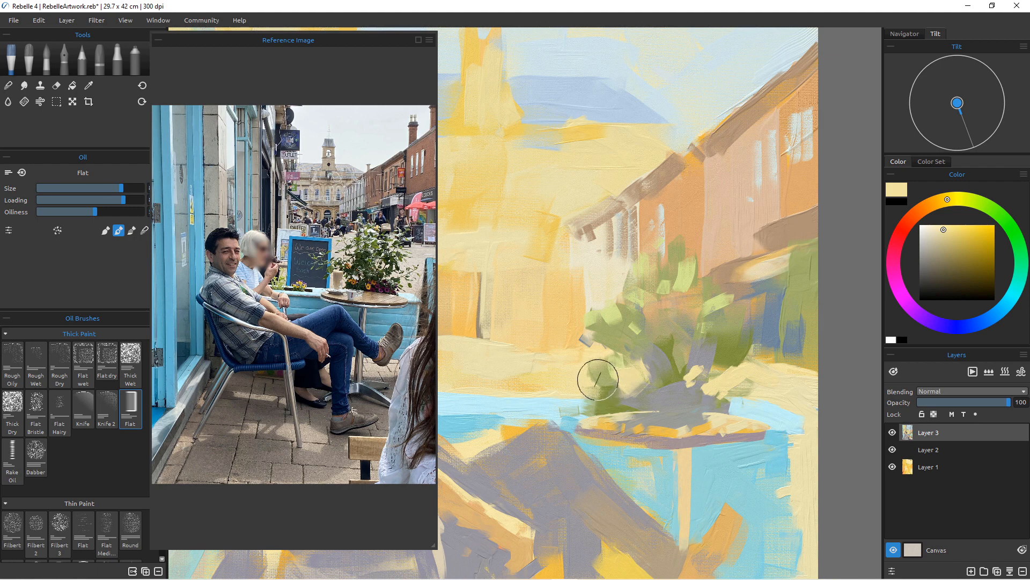
{"action": "key", "text": "["}
{"action": "key", "text": "["}
{"action": "left_click_drag", "start_coordinate": [600, 375], "coordinate": [619, 392]}
{"action": "key", "text": "["}
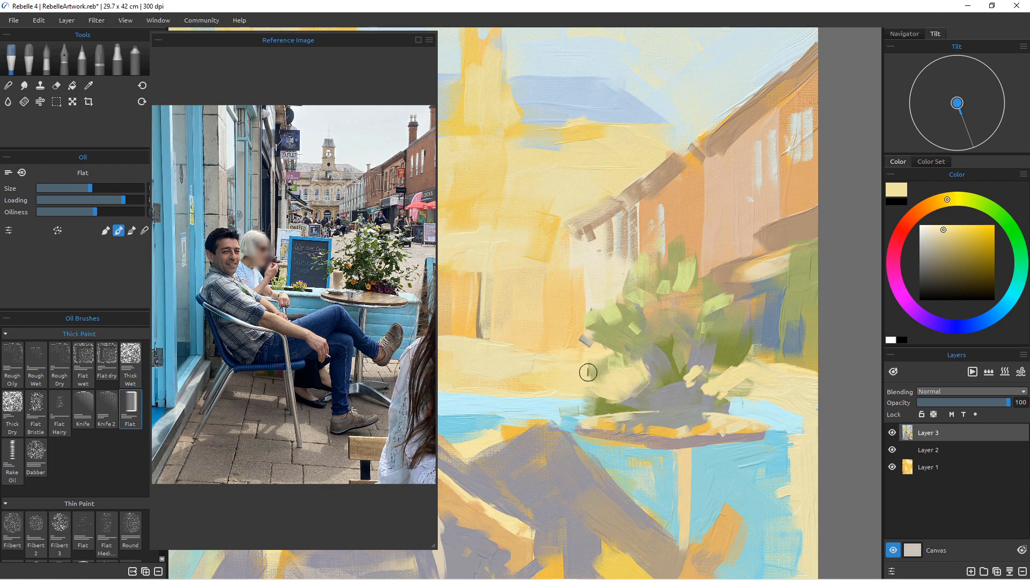
{"action": "key", "text": "["}
{"action": "left_click_drag", "start_coordinate": [616, 333], "coordinate": [602, 341]}
{"action": "left_click_drag", "start_coordinate": [620, 354], "coordinate": [614, 359]}
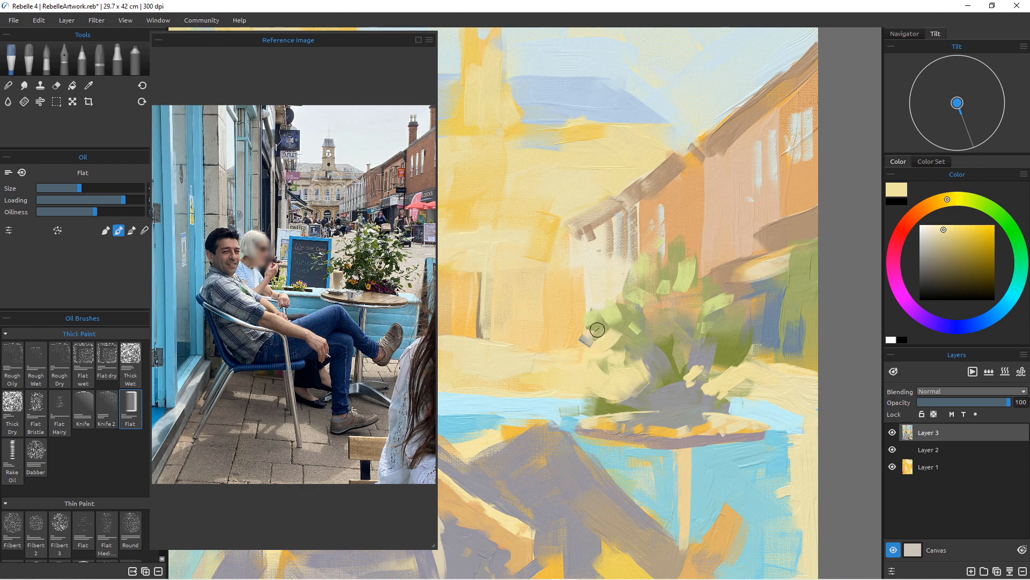
Break up both outer edges of the plant with sampled pale cream and pale yellow strokes.
{"action": "left_click", "coordinate": [605, 289], "text": "alt"}
{"action": "mouse_move", "coordinate": [615, 297]}
{"action": "left_mouse_down"}
{"action": "mouse_move", "coordinate": [630, 316]}
{"action": "mouse_move", "coordinate": [625, 331]}
{"action": "mouse_move", "coordinate": [601, 325]}
{"action": "mouse_move", "coordinate": [592, 304]}
{"action": "mouse_move", "coordinate": [617, 343]}
{"action": "left_mouse_up"}
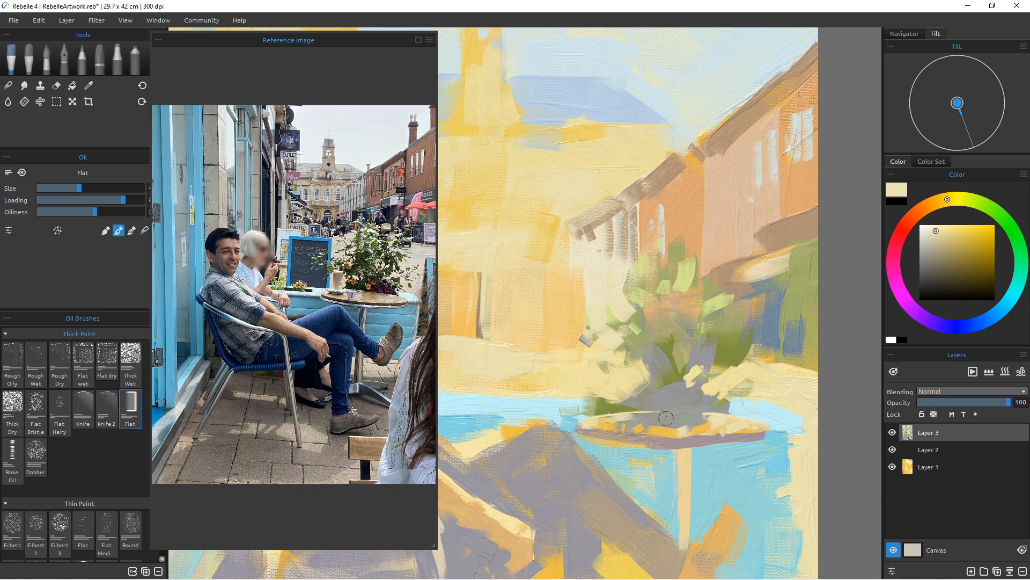
{"action": "left_click", "coordinate": [757, 371], "text": "alt"}
{"action": "mouse_move", "coordinate": [722, 368]}
{"action": "left_mouse_down"}
{"action": "mouse_move", "coordinate": [727, 352]}
{"action": "mouse_move", "coordinate": [750, 371]}
{"action": "left_mouse_up"}
Dab small pale yellow strokes into the center of the plant with a reduced brush.
{"action": "key", "text": "bracketleft"}
{"action": "key", "text": "bracketleft"}
{"action": "key", "text": "bracketleft"}
{"action": "key", "text": "bracketleft"}
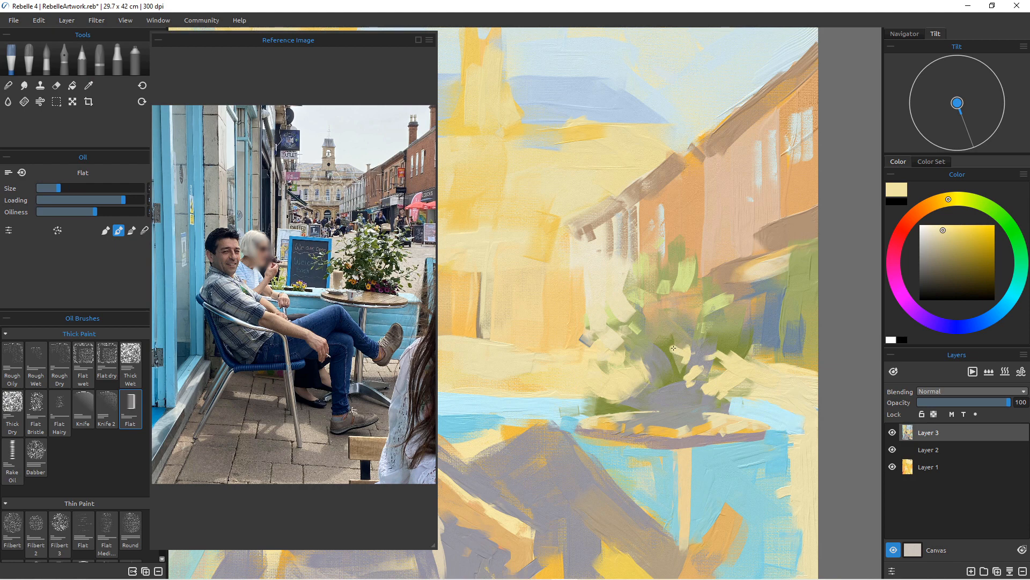
{"action": "left_click_drag", "start_coordinate": [676, 336], "coordinate": [675, 348]}
{"action": "left_click_drag", "start_coordinate": [673, 354], "coordinate": [670, 367]}
Sample a muted tan from the foliage and add small strokes over the plant's center.
{"action": "scroll", "coordinate": [638, 381], "scroll_direction": "down", "scroll_amount": 5}
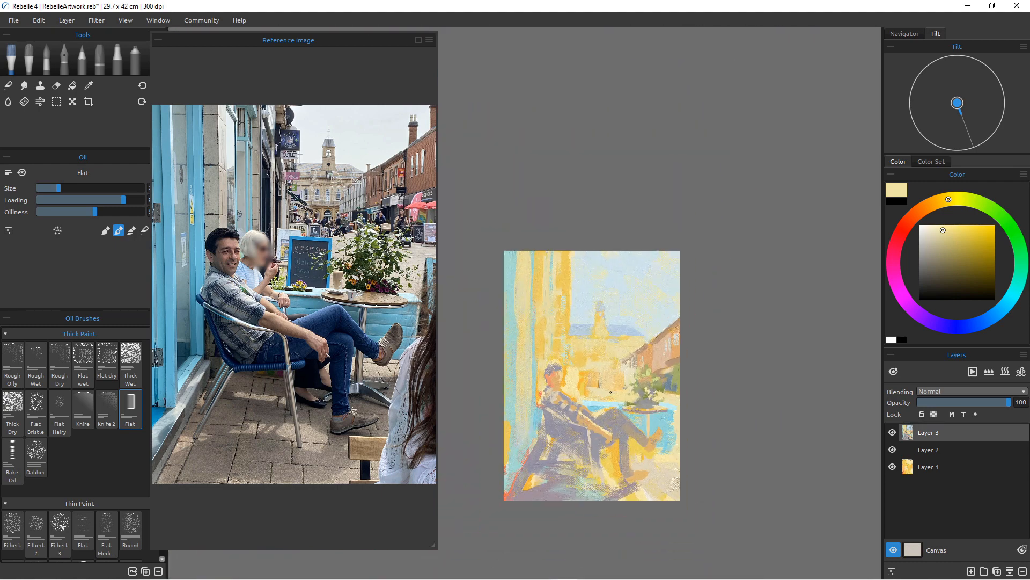
{"action": "scroll", "coordinate": [665, 402], "scroll_direction": "up", "scroll_amount": 5}
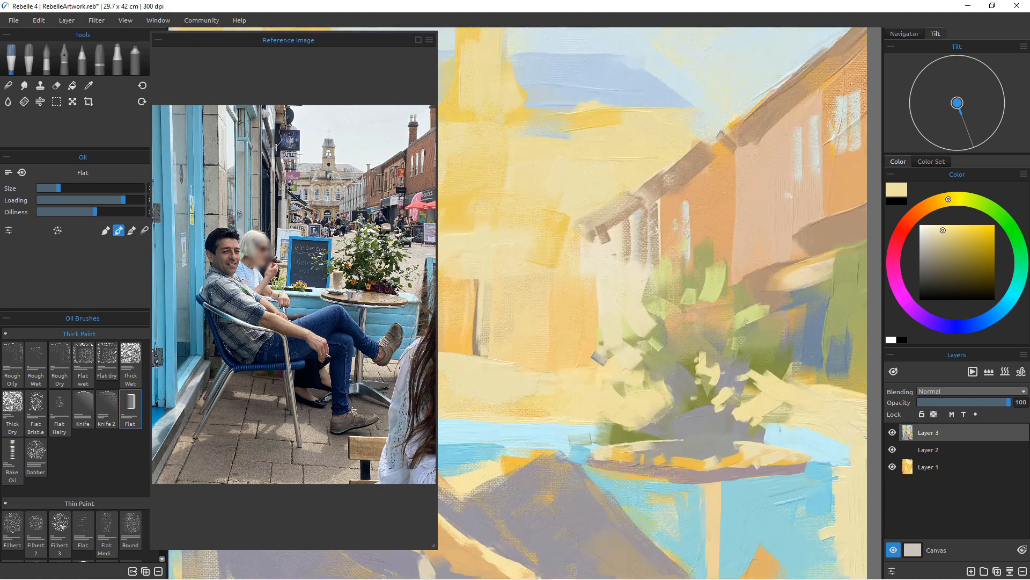
{"action": "mouse_move", "coordinate": [675, 410]}
{"action": "left_mouse_down"}
{"action": "mouse_move", "coordinate": [685, 419]}
{"action": "mouse_move", "coordinate": [661, 417]}
{"action": "left_mouse_up"}
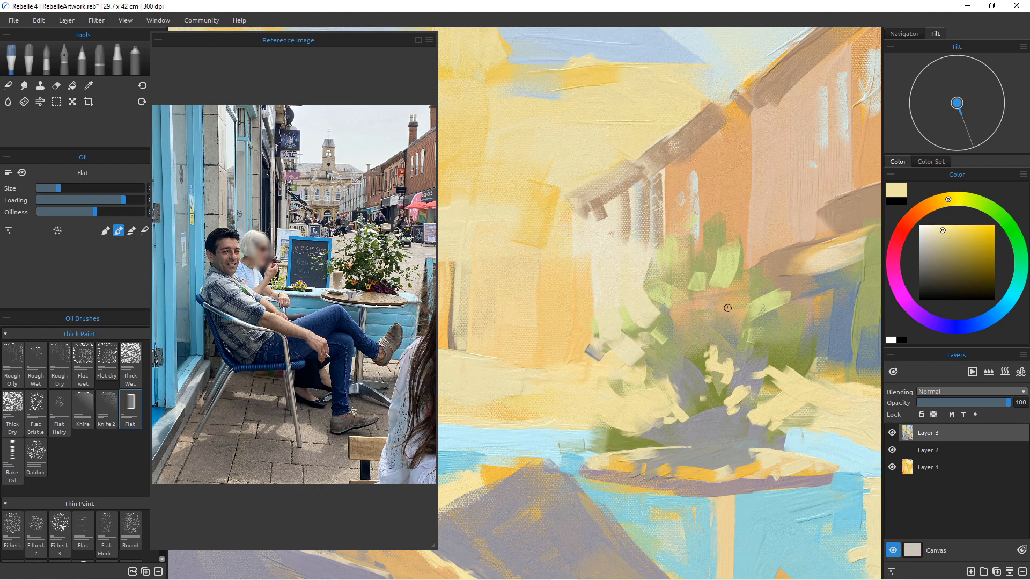
{"action": "left_click", "coordinate": [718, 320], "text": "alt"}
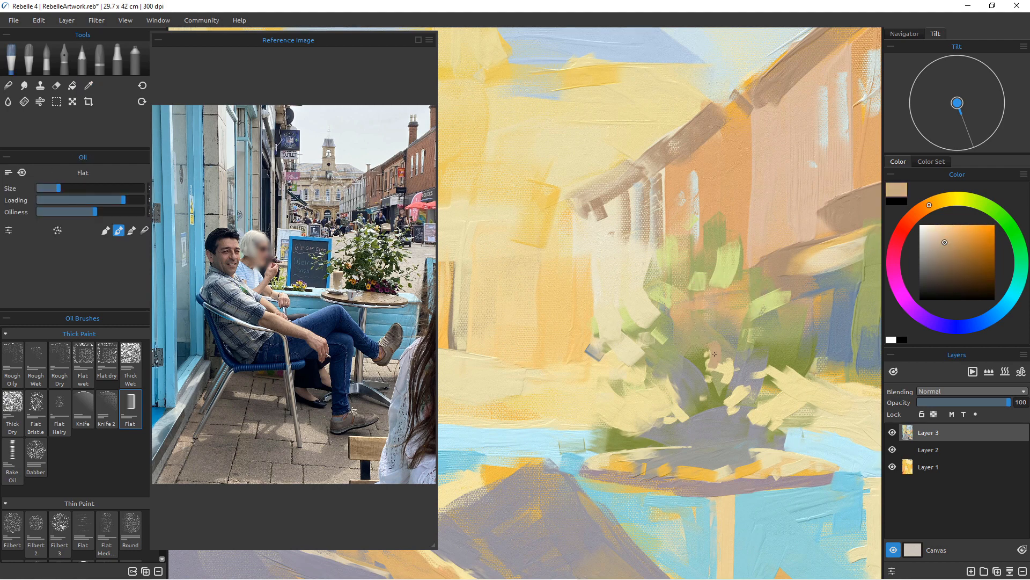
{"action": "mouse_move", "coordinate": [714, 354]}
{"action": "left_mouse_down"}
{"action": "mouse_move", "coordinate": [710, 360]}
{"action": "mouse_move", "coordinate": [738, 369]}
{"action": "left_mouse_up"}
Vary the plant's street-side foliage with small strokes in sampled olive and building pink, and sample a grey-blue.
{"action": "left_click", "coordinate": [784, 363], "text": "alt"}
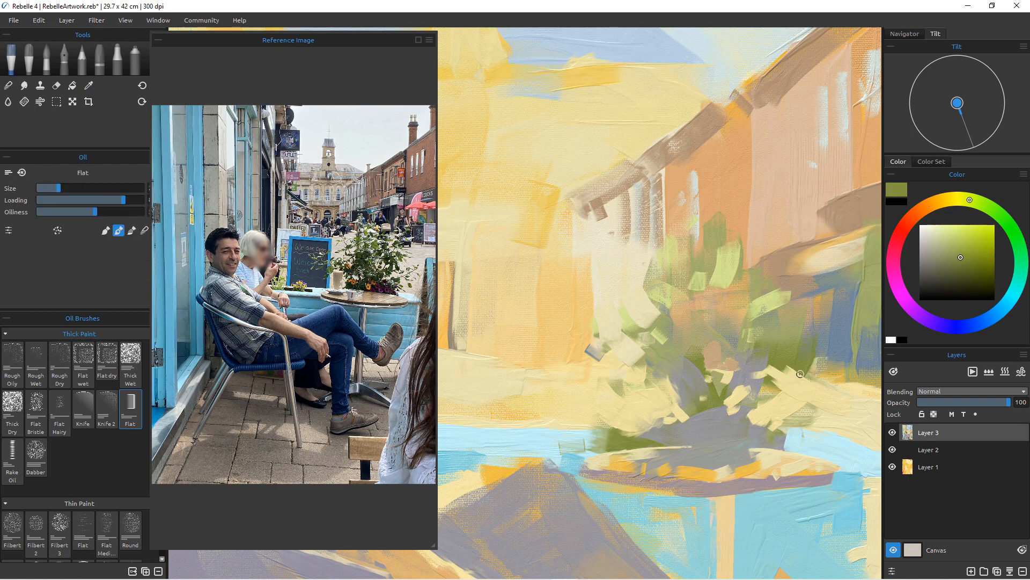
{"action": "left_click_drag", "start_coordinate": [801, 373], "coordinate": [790, 370]}
{"action": "left_click", "coordinate": [769, 222], "text": "alt"}
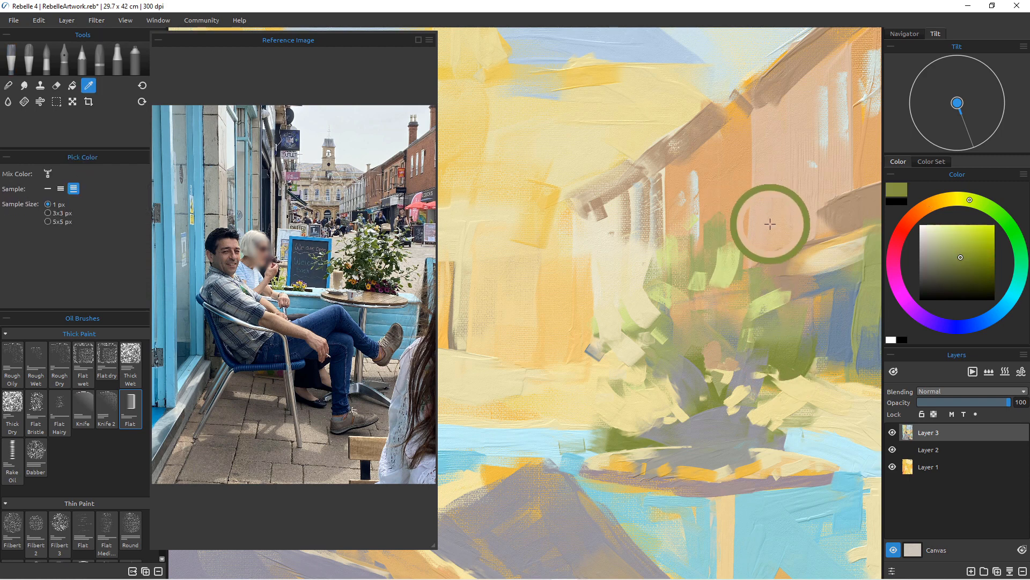
{"action": "mouse_move", "coordinate": [778, 362]}
{"action": "left_mouse_down"}
{"action": "mouse_move", "coordinate": [768, 368]}
{"action": "mouse_move", "coordinate": [809, 371]}
{"action": "mouse_move", "coordinate": [773, 363]}
{"action": "mouse_move", "coordinate": [788, 352]}
{"action": "left_mouse_up"}
{"action": "left_click", "coordinate": [832, 344], "text": "alt"}
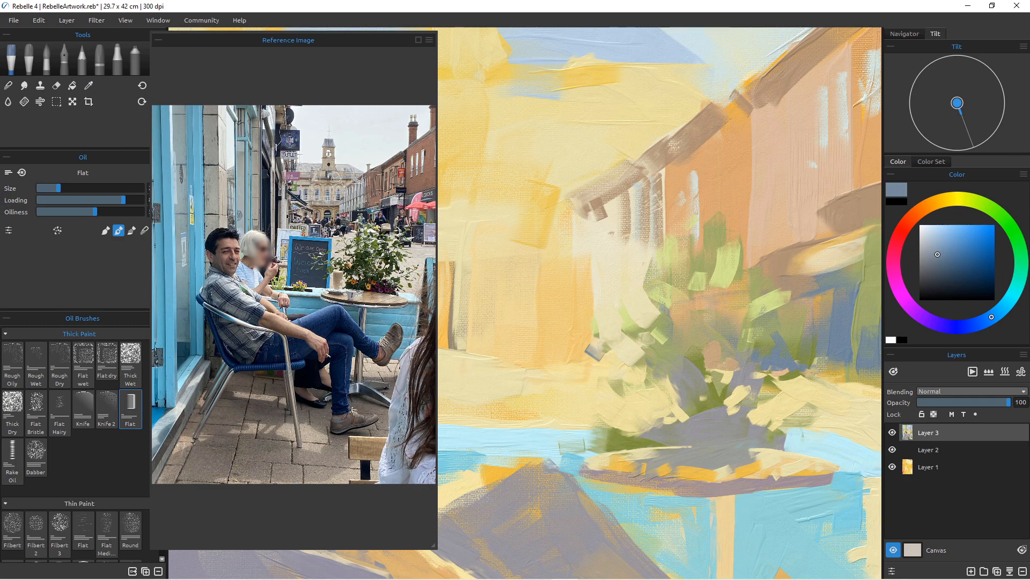
Examine the whole painting and the seated man's face and upper body against the reference photo.
{"action": "key", "text": "ctrl+0"}
{"action": "scroll", "coordinate": [653, 420], "scroll_direction": "up", "scroll_amount": 5}
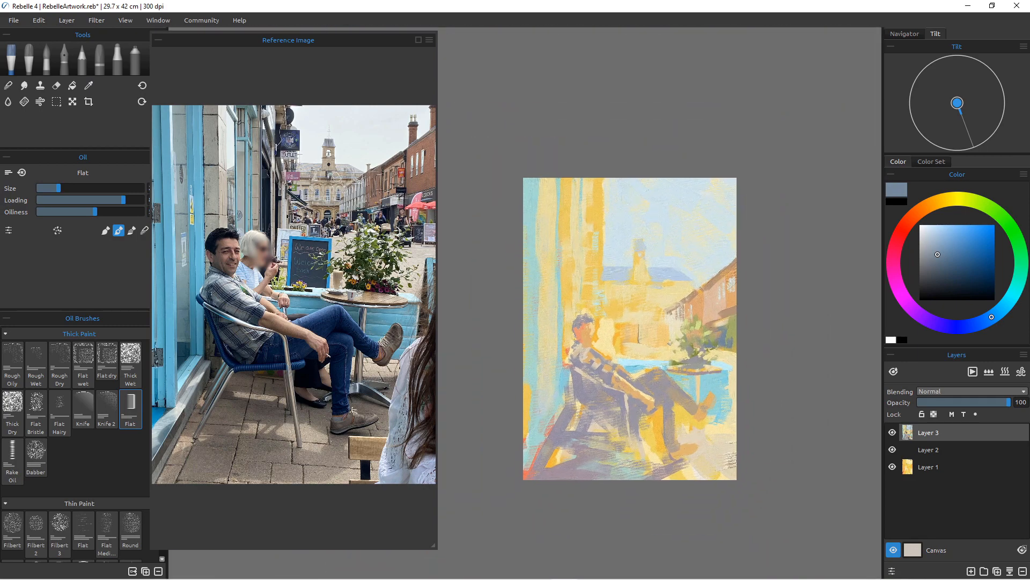
{"action": "scroll", "coordinate": [679, 352], "scroll_direction": "down", "scroll_amount": 1}
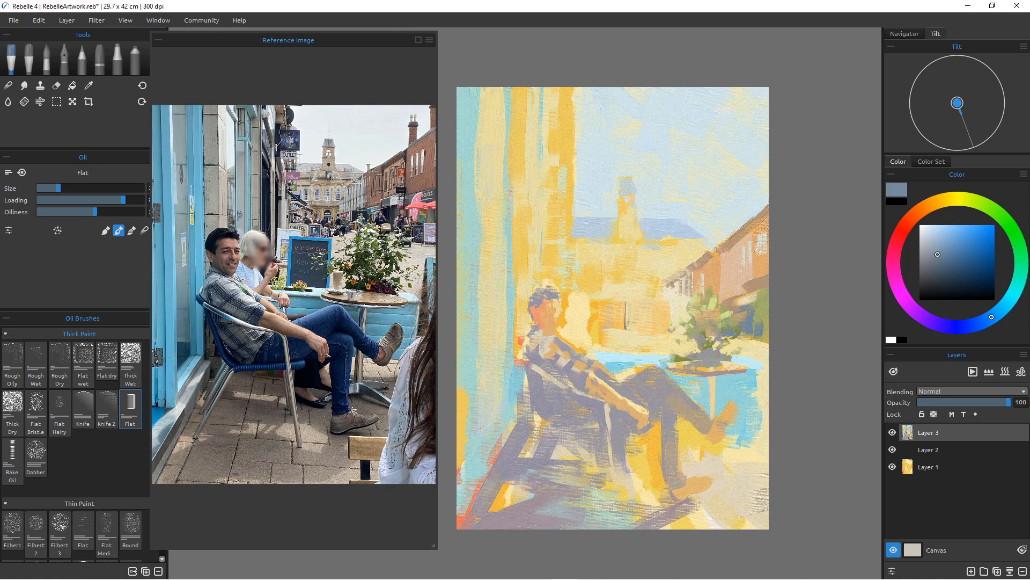
{"action": "scroll", "coordinate": [600, 411], "scroll_direction": "up", "scroll_amount": 2}
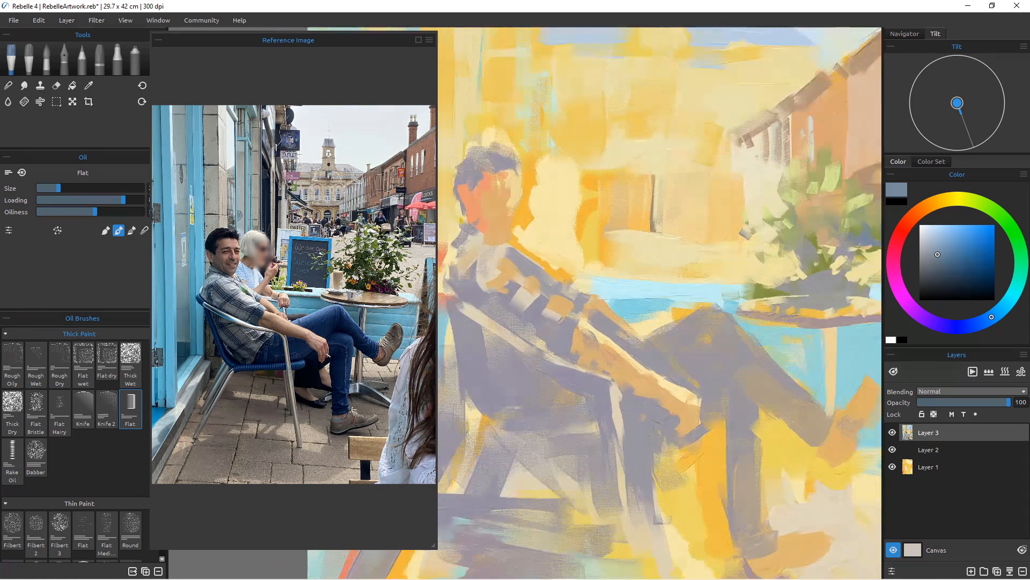
{"action": "scroll", "coordinate": [590, 322], "scroll_direction": "down", "scroll_amount": 2}
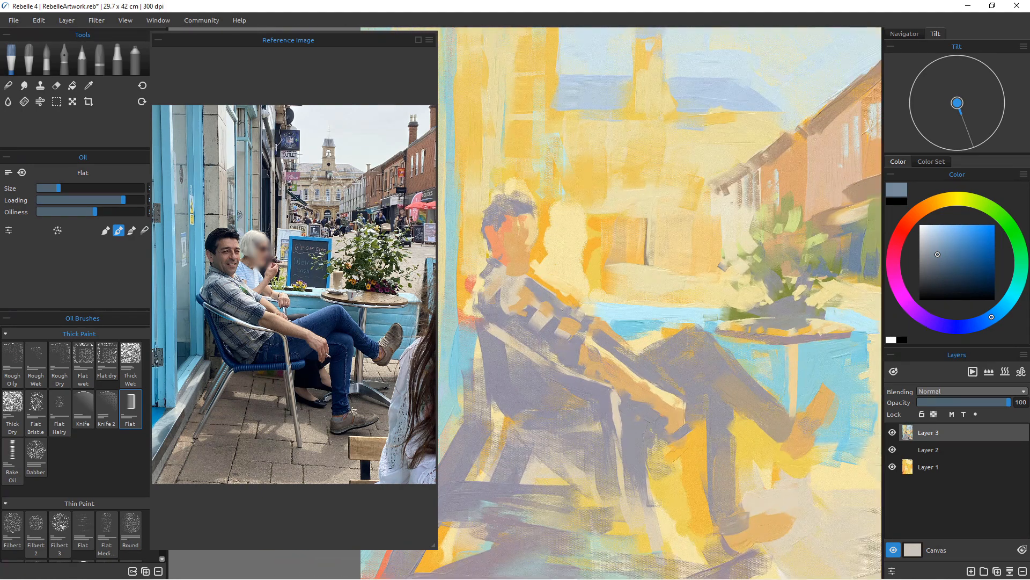
{"action": "scroll", "coordinate": [747, 445], "scroll_direction": "up", "scroll_amount": 2}
{"action": "left_click_drag", "start_coordinate": [618, 354], "coordinate": [721, 402]}
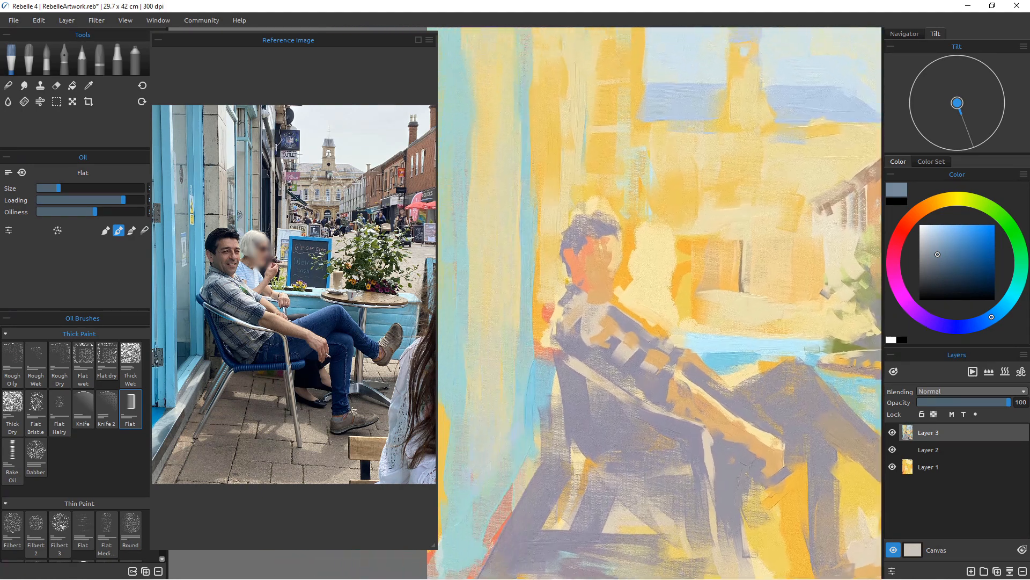
{"action": "scroll", "coordinate": [628, 397], "scroll_direction": "up", "scroll_amount": 5}
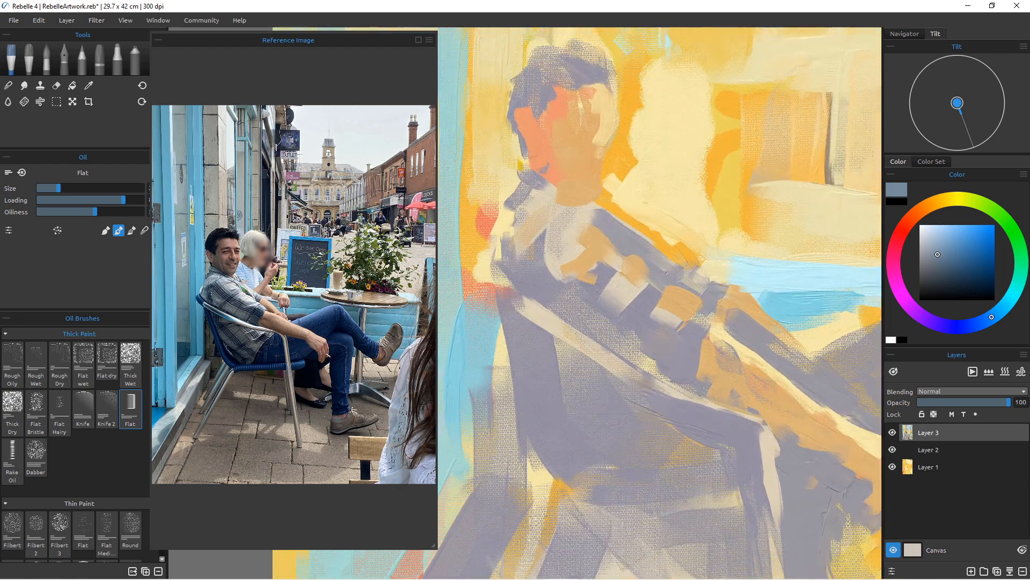
Lighten the face's sampled skin tone to a pale pink and paint the forehead and sunlit edge of the man's face.
{"action": "left_click_drag", "start_coordinate": [613, 123], "coordinate": [600, 175]}
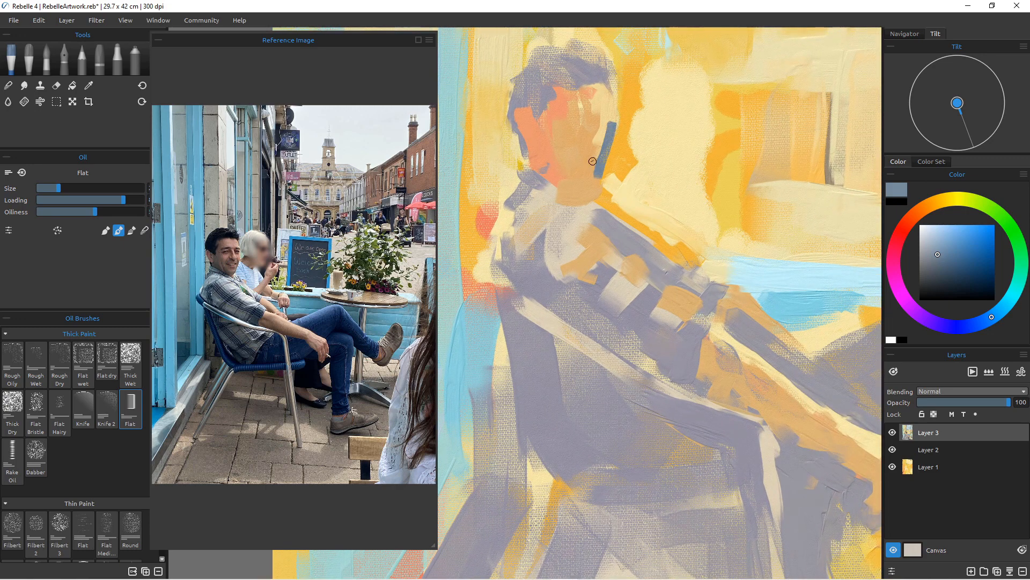
{"action": "key", "text": "ctrl+z"}
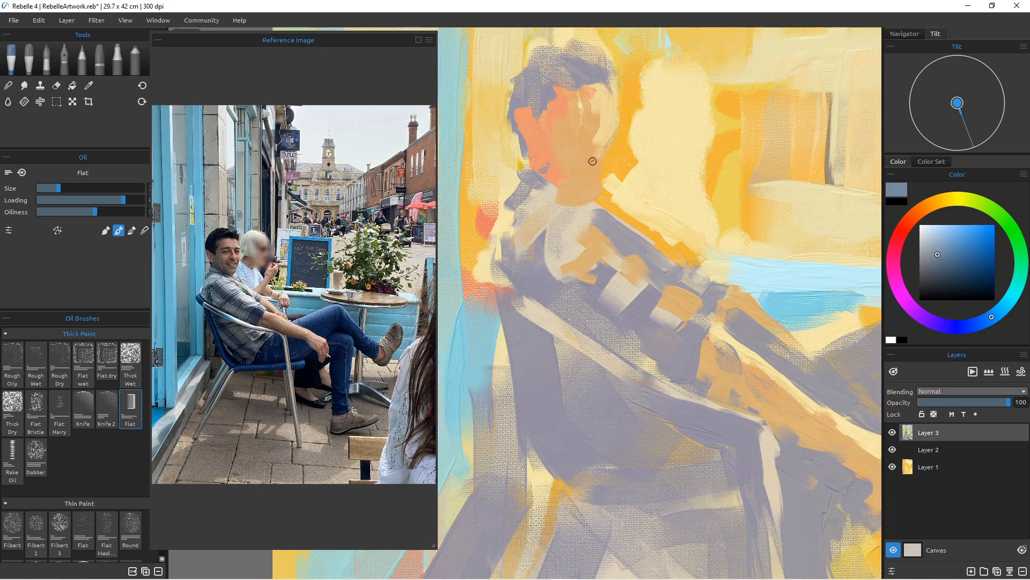
{"action": "left_click", "coordinate": [558, 110], "text": "alt"}
{"action": "left_click", "coordinate": [939, 230]}
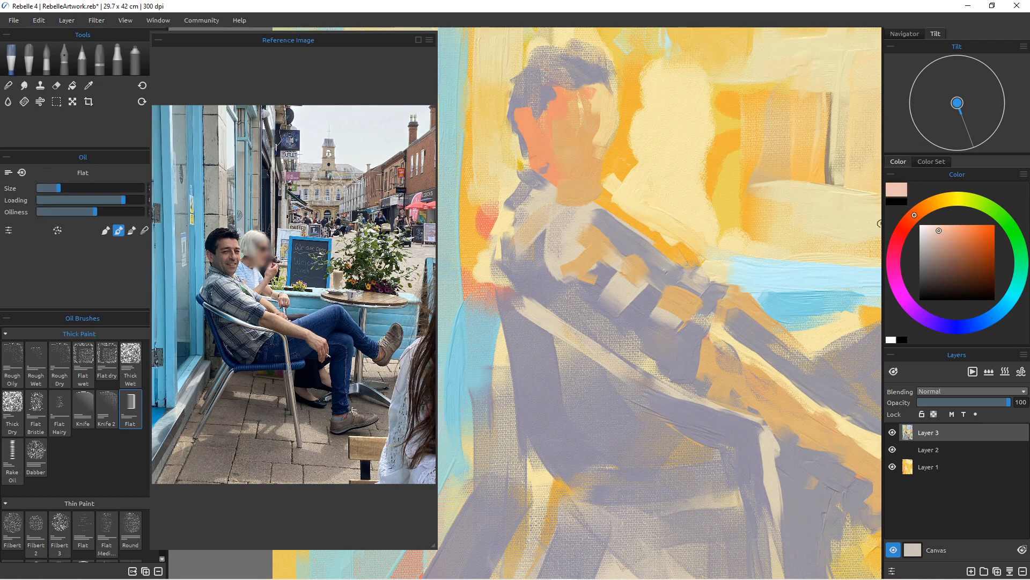
{"action": "left_click_drag", "start_coordinate": [601, 98], "coordinate": [605, 110]}
{"action": "left_click_drag", "start_coordinate": [591, 94], "coordinate": [579, 89]}
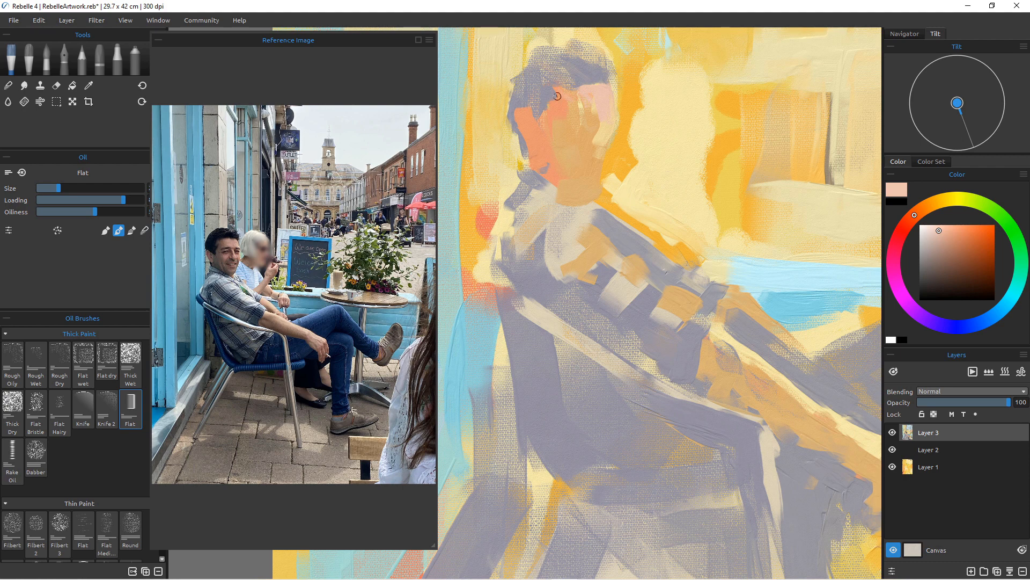
{"action": "left_click_drag", "start_coordinate": [609, 110], "coordinate": [595, 166]}
{"action": "left_click_drag", "start_coordinate": [601, 129], "coordinate": [599, 140]}
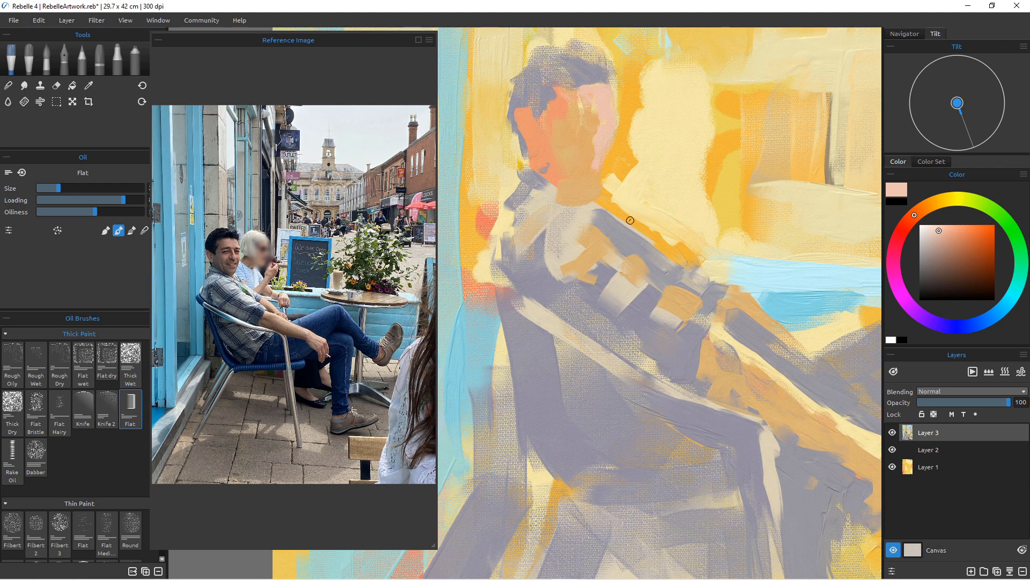
Touch pale pink onto the man's jaw and run pale pink highlights along his forearm.
{"action": "left_click_drag", "start_coordinate": [601, 183], "coordinate": [597, 183]}
{"action": "left_click_drag", "start_coordinate": [760, 381], "coordinate": [823, 409]}
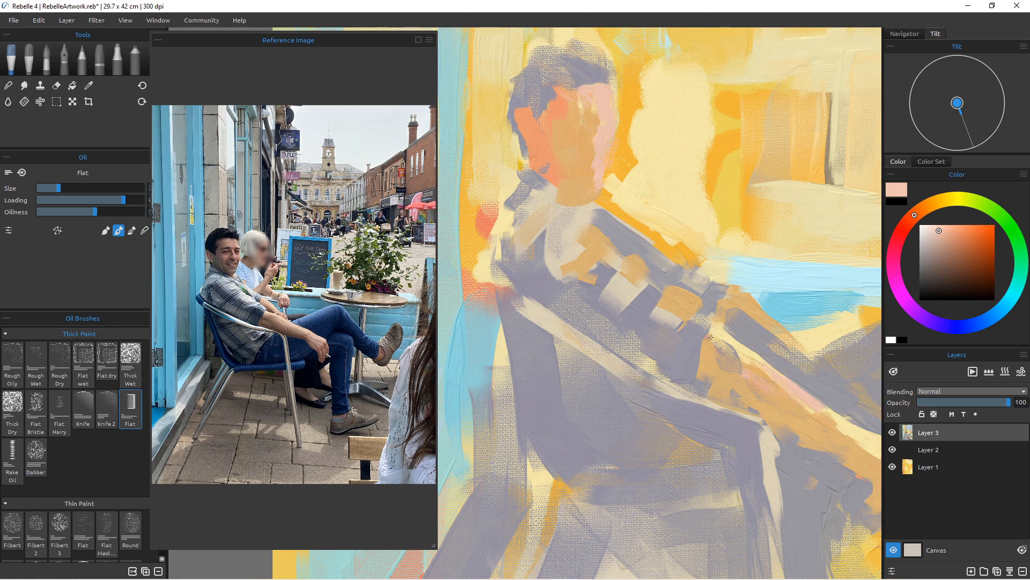
{"action": "left_click_drag", "start_coordinate": [711, 337], "coordinate": [746, 355]}
{"action": "left_click_drag", "start_coordinate": [841, 425], "coordinate": [871, 452]}
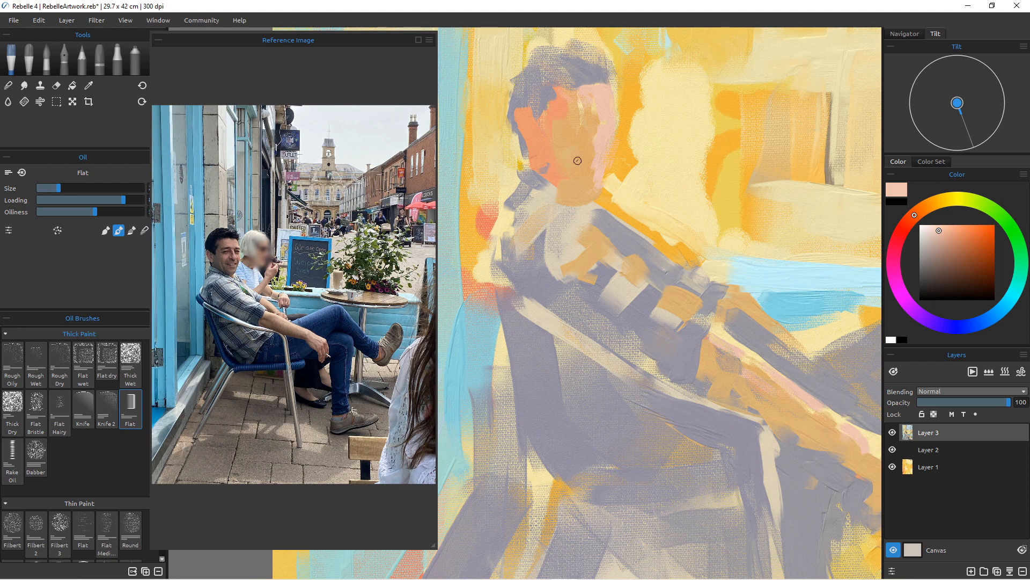
Vary the forehead and center of the man's face with small strokes in sampled light orange, salmon and peach.
{"action": "mouse_move", "coordinate": [589, 114]}
{"action": "left_mouse_down"}
{"action": "mouse_move", "coordinate": [606, 168]}
{"action": "mouse_move", "coordinate": [564, 187]}
{"action": "mouse_move", "coordinate": [589, 152]}
{"action": "left_mouse_up"}
{"action": "left_click", "coordinate": [573, 146], "text": "alt"}
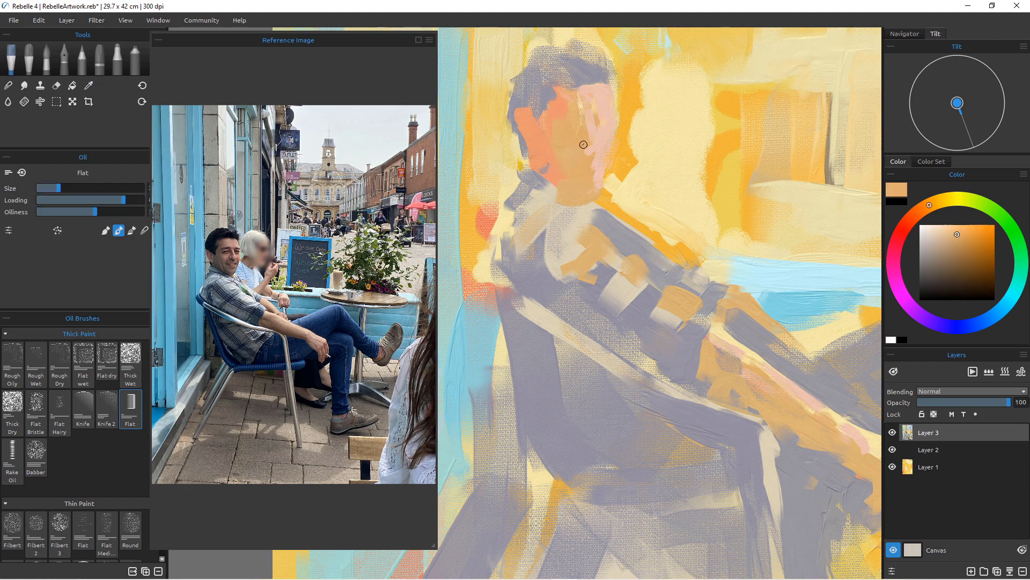
{"action": "left_click_drag", "start_coordinate": [595, 104], "coordinate": [606, 146]}
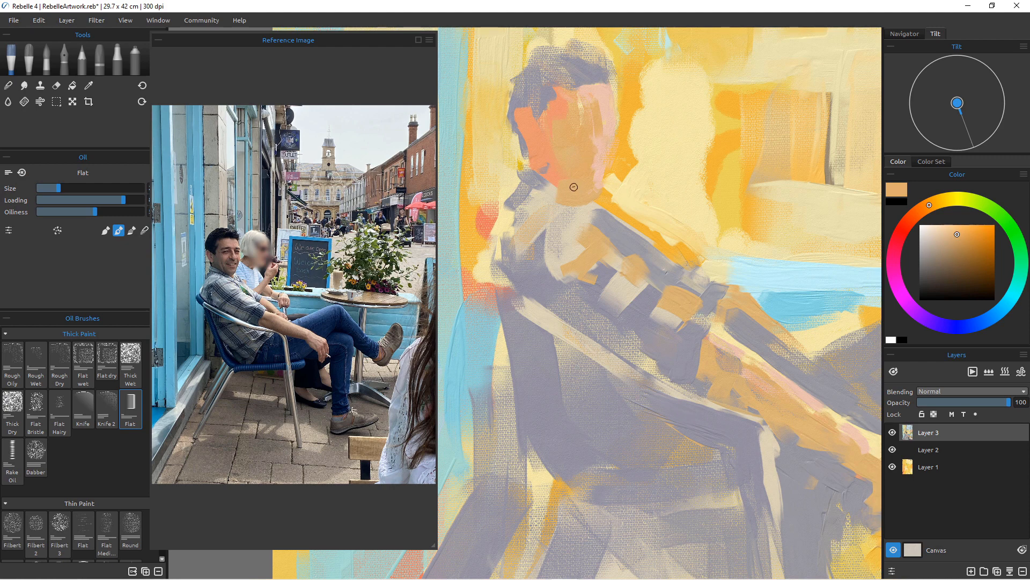
{"action": "left_click", "coordinate": [603, 107], "text": "alt"}
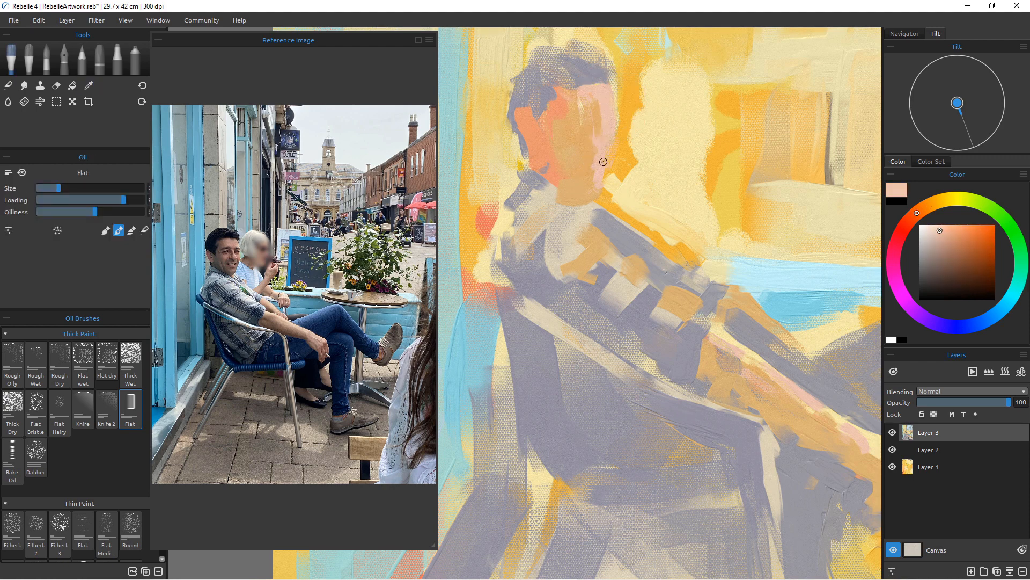
{"action": "left_click", "coordinate": [553, 111], "text": "alt"}
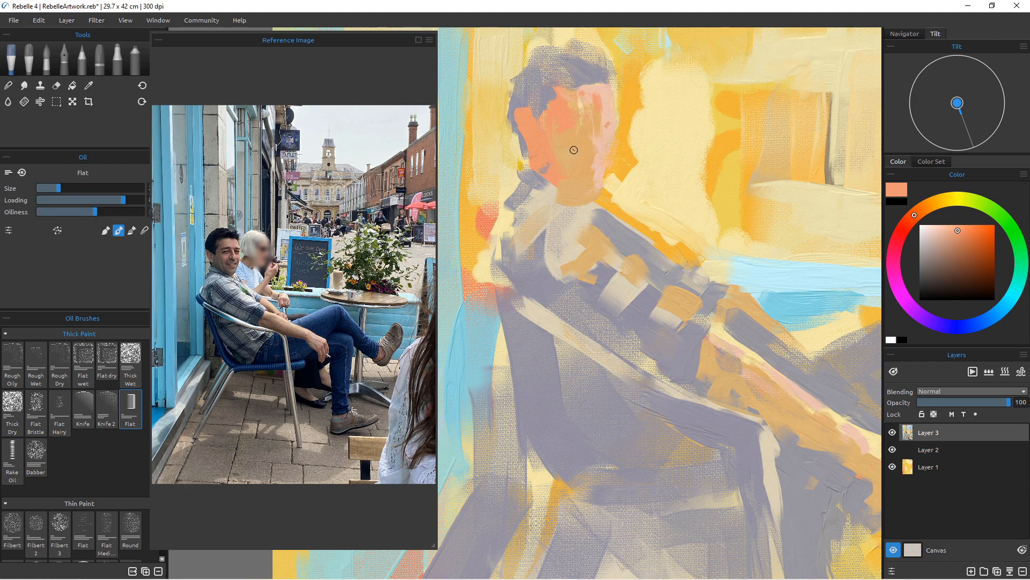
{"action": "left_click", "coordinate": [590, 136], "text": "alt"}
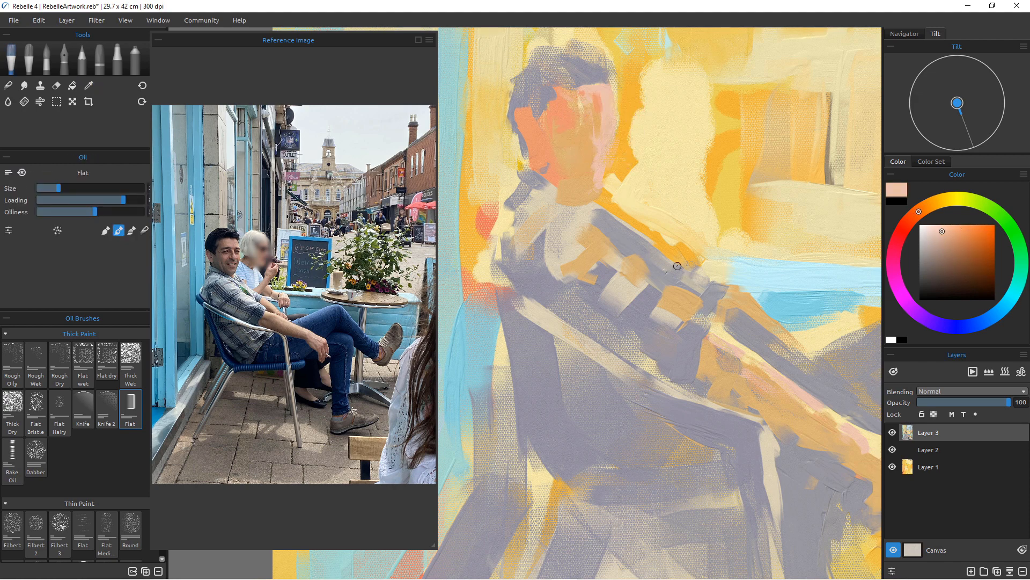
{"action": "left_click_drag", "start_coordinate": [550, 122], "coordinate": [565, 117]}
Model the man's brow and nose area with short strokes in skin tones sampled from the face, including salmon and peach.
{"action": "scroll", "coordinate": [558, 171], "scroll_direction": "down", "scroll_amount": 4}
{"action": "scroll", "coordinate": [558, 169], "scroll_direction": "up", "scroll_amount": 1}
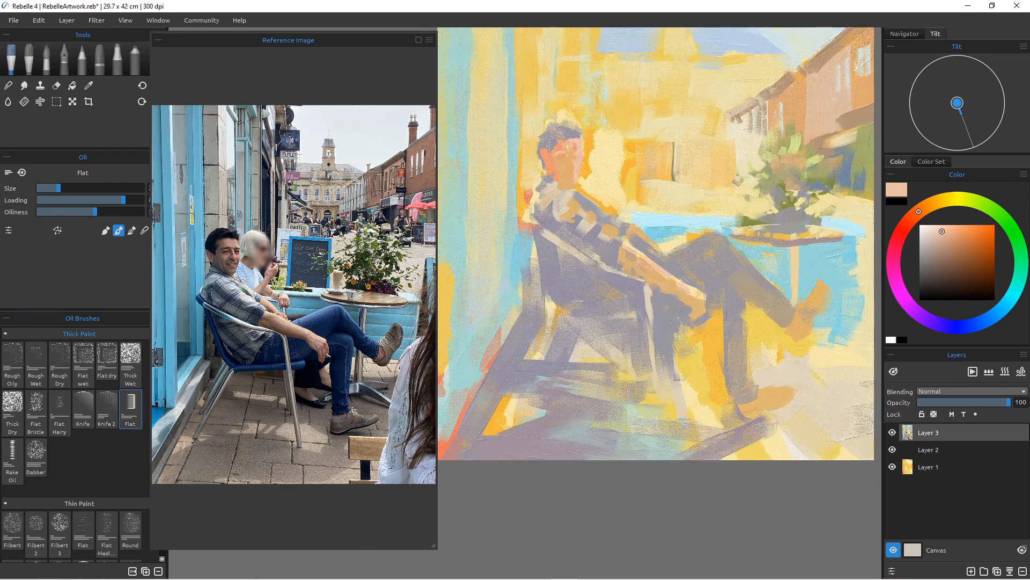
{"action": "scroll", "coordinate": [559, 161], "scroll_direction": "up", "scroll_amount": 4}
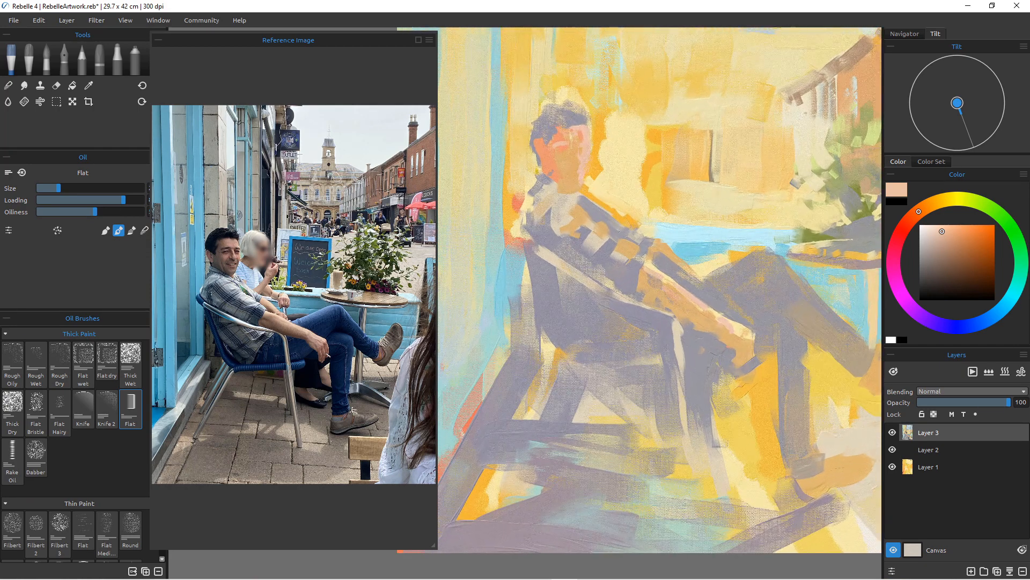
{"action": "left_click", "coordinate": [542, 141], "text": "alt"}
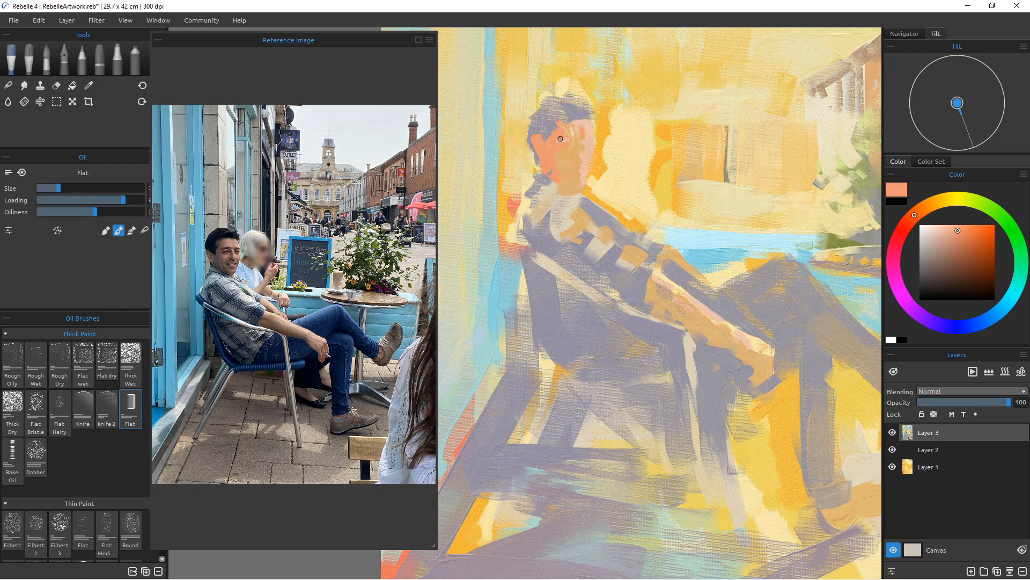
{"action": "left_click", "coordinate": [585, 161], "text": "alt"}
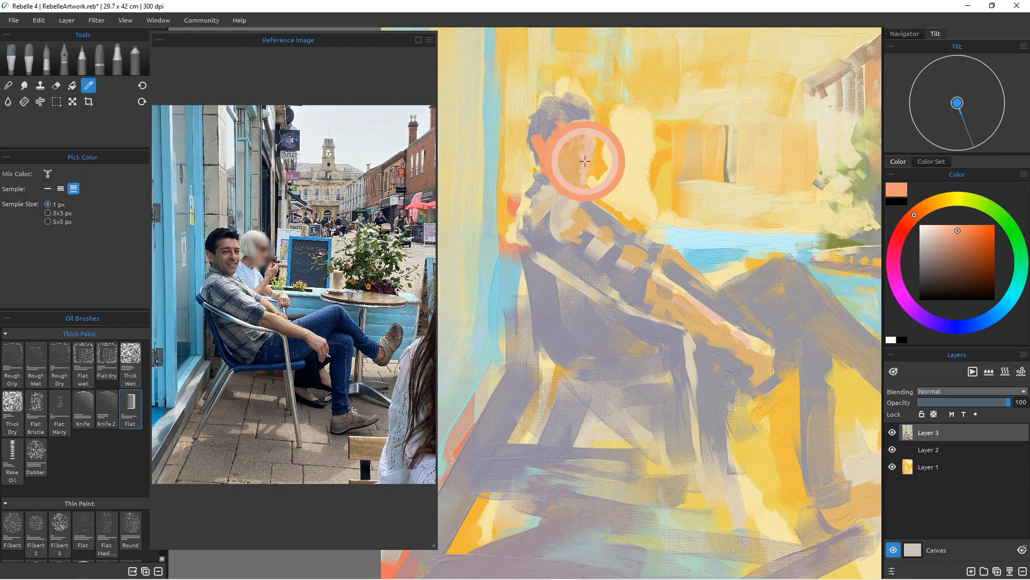
{"action": "left_click", "coordinate": [586, 146], "text": "alt"}
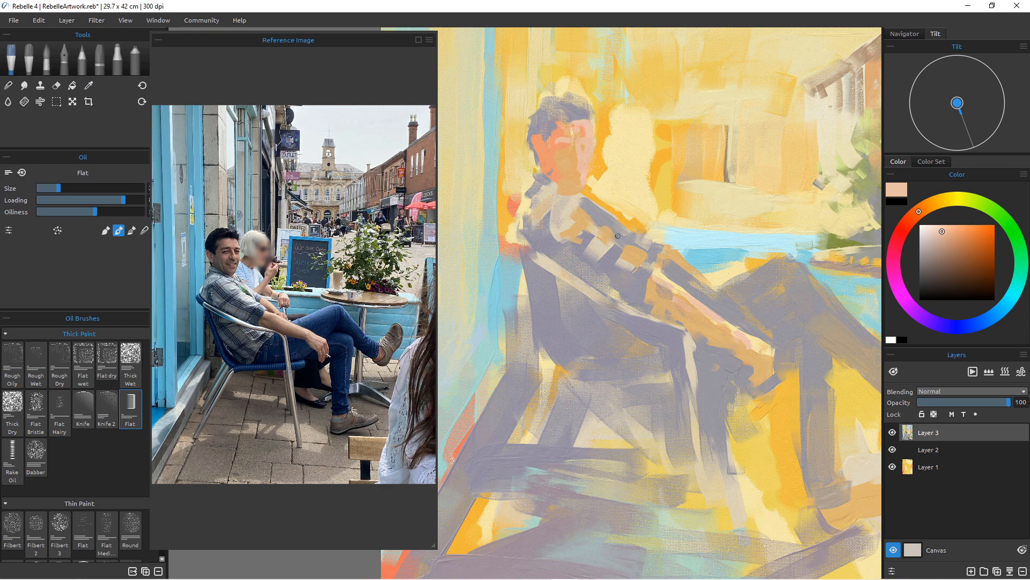
Fill the shaded cheek, chin and jaw with sampled salmon and shape the jawline against the neck.
{"action": "left_click", "coordinate": [573, 167], "text": "alt"}
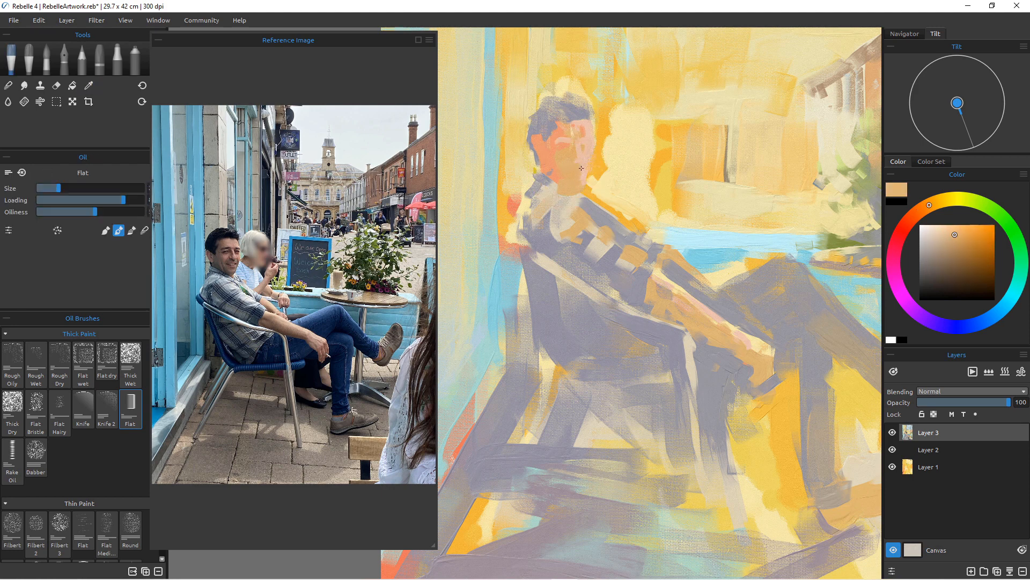
{"action": "left_click", "coordinate": [544, 153], "text": "alt"}
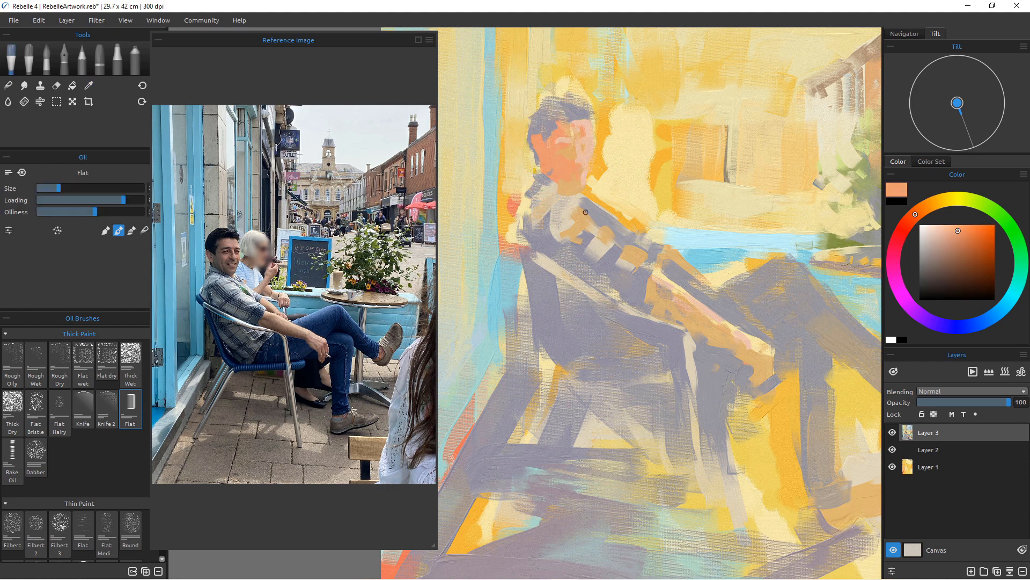
{"action": "left_click", "coordinate": [555, 170], "text": "alt"}
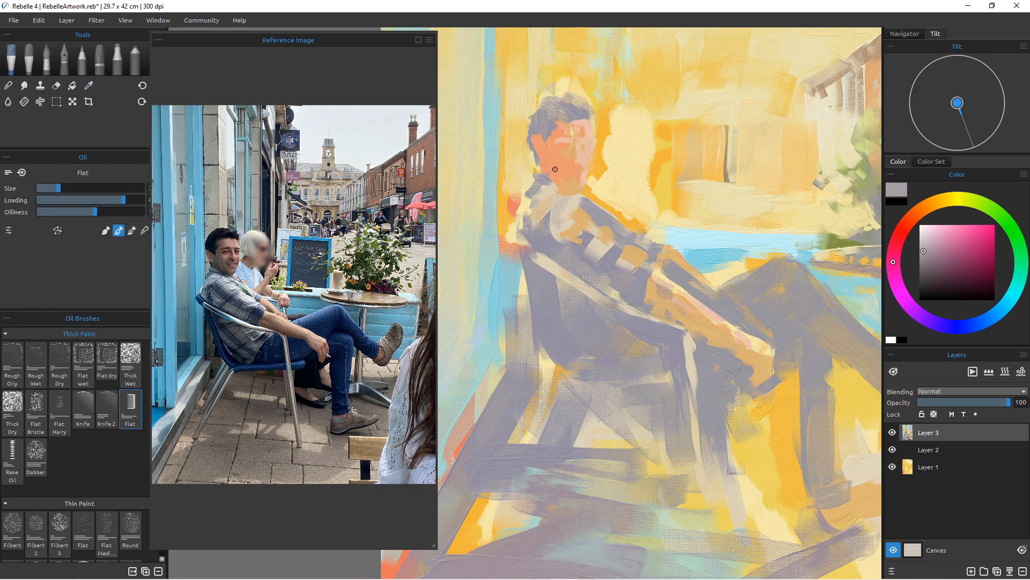
{"action": "left_click_drag", "start_coordinate": [563, 176], "coordinate": [574, 183]}
{"action": "left_click", "coordinate": [553, 156], "text": "alt"}
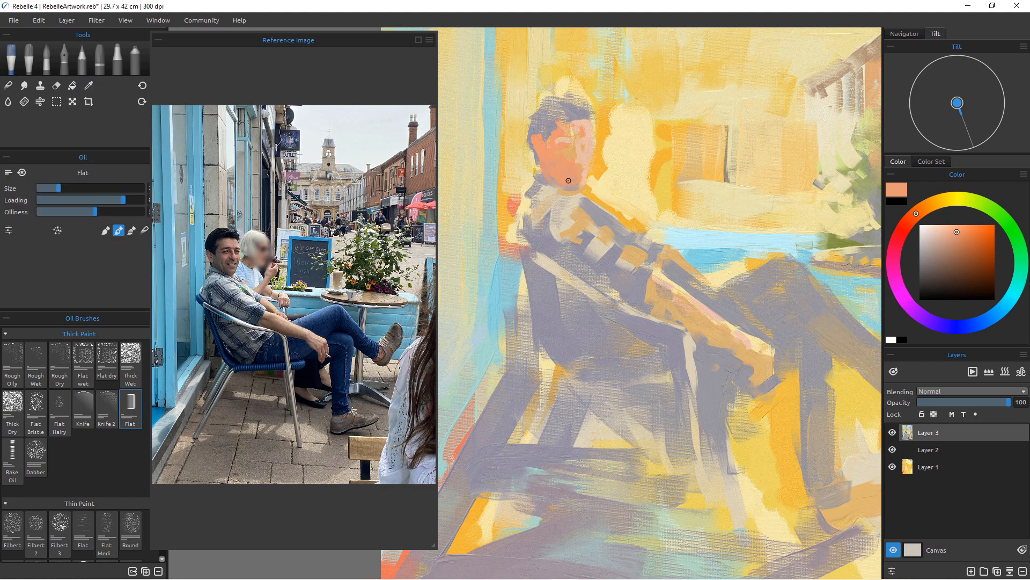
Sample a grey-violet from the hair and block in the man's eyes and the shadow along his nose.
{"action": "left_click", "coordinate": [573, 189], "text": "alt"}
{"action": "key", "text": "alt"}
{"action": "left_click", "coordinate": [544, 139], "text": "alt"}
{"action": "left_click", "coordinate": [535, 109], "text": "alt"}
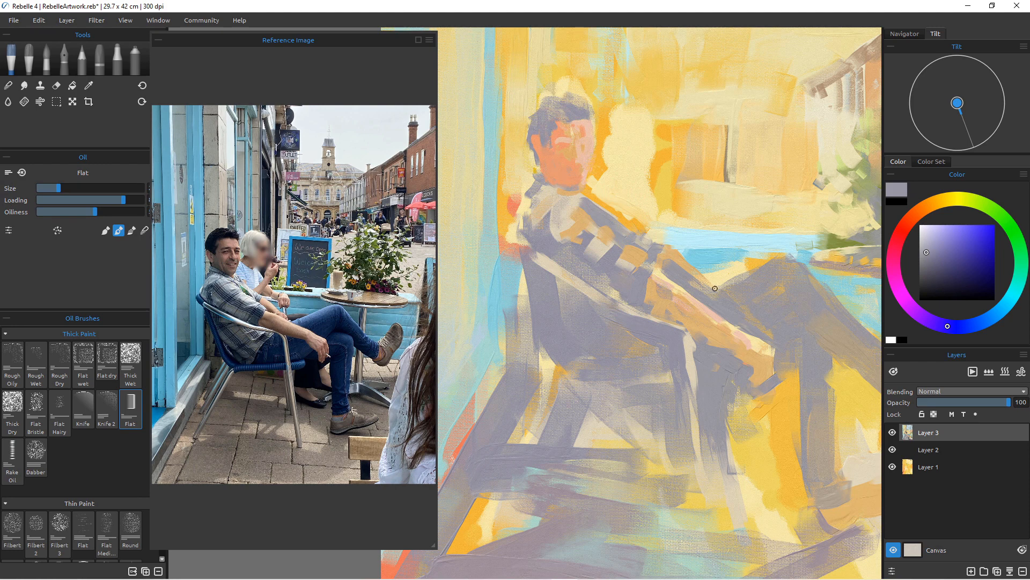
{"action": "left_click_drag", "start_coordinate": [573, 140], "coordinate": [577, 163]}
Trim the grey-violet eye marks to thinner shapes with small strokes in sampled peach and light orange.
{"action": "scroll", "coordinate": [566, 231], "scroll_direction": "down", "scroll_amount": 5}
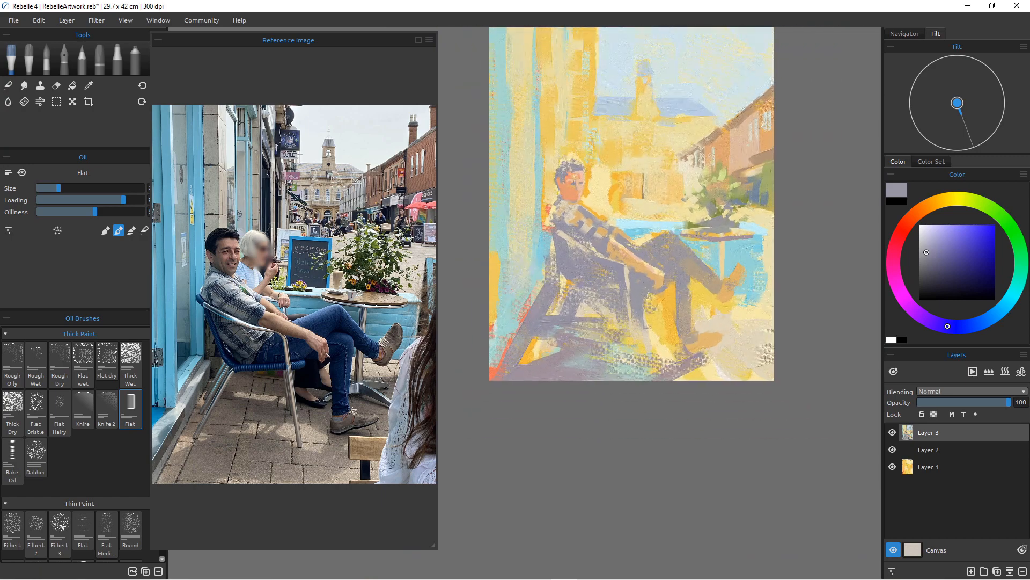
{"action": "scroll", "coordinate": [566, 236], "scroll_direction": "up", "scroll_amount": 3}
{"action": "left_click_drag", "start_coordinate": [569, 236], "coordinate": [588, 328]}
{"action": "scroll", "coordinate": [601, 302], "scroll_direction": "up", "scroll_amount": 5}
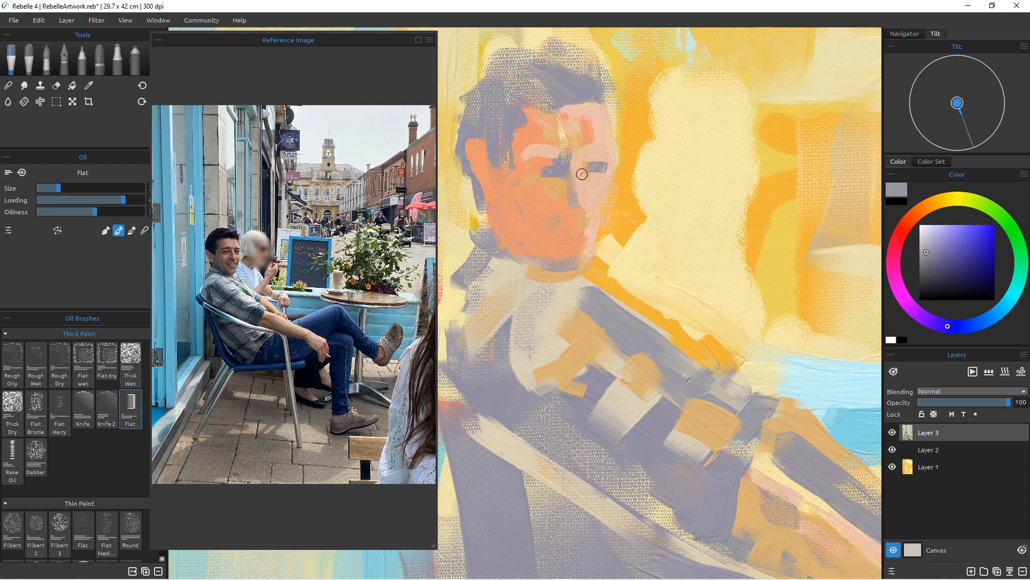
{"action": "left_click", "coordinate": [598, 177], "text": "alt"}
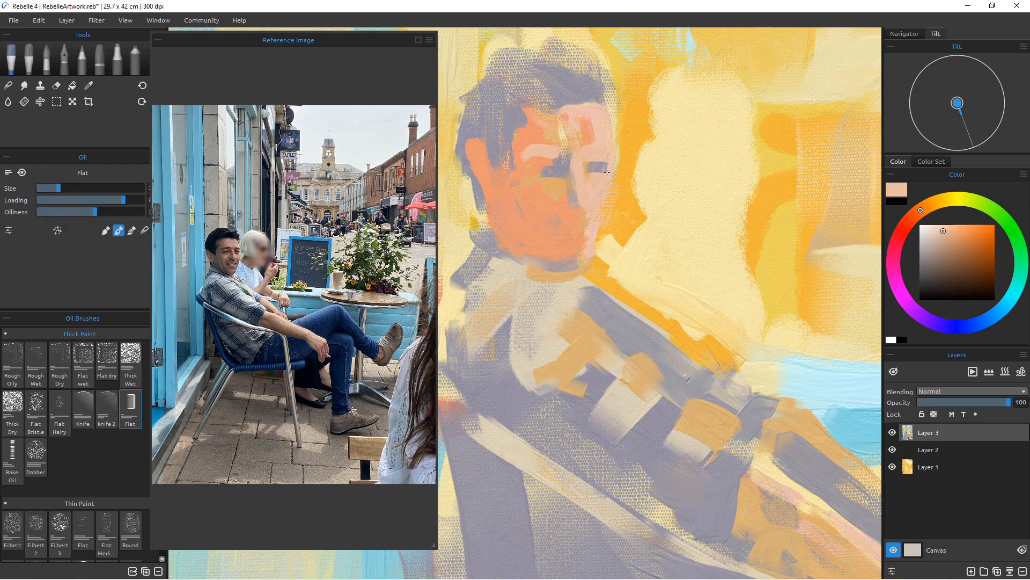
{"action": "left_click_drag", "start_coordinate": [607, 172], "coordinate": [593, 171]}
{"action": "left_click", "coordinate": [556, 183], "text": "alt"}
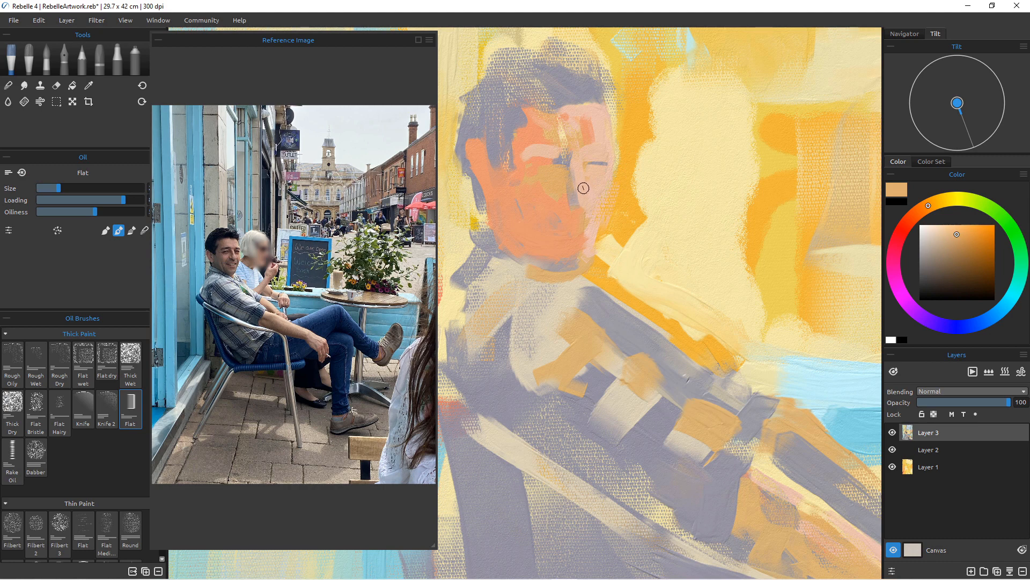
Refine the brow with sampled peach and restate the eye on the shaded side in sampled grey-violet.
{"action": "left_click", "coordinate": [541, 150], "text": "alt"}
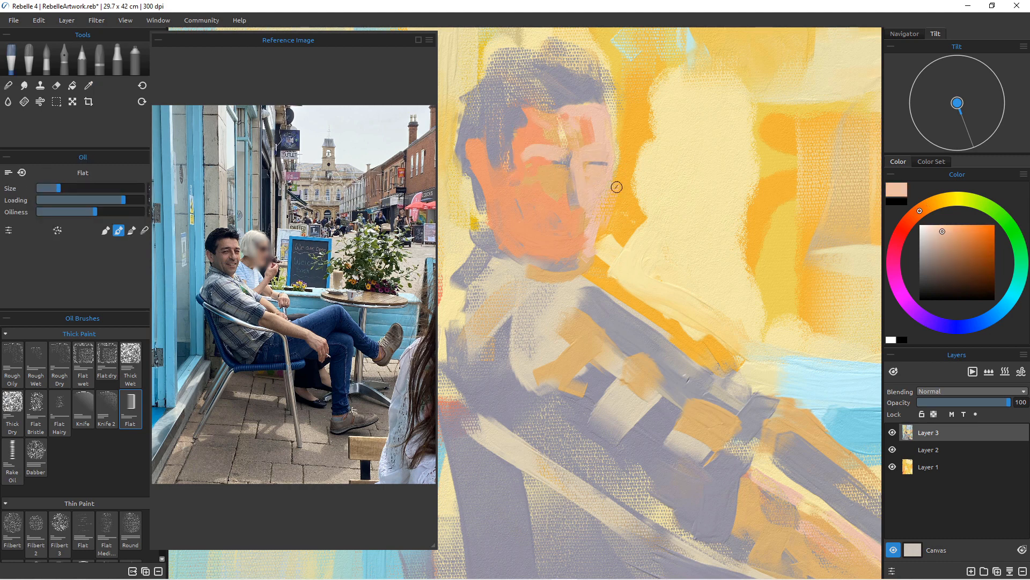
{"action": "left_click", "coordinate": [563, 162], "text": "alt"}
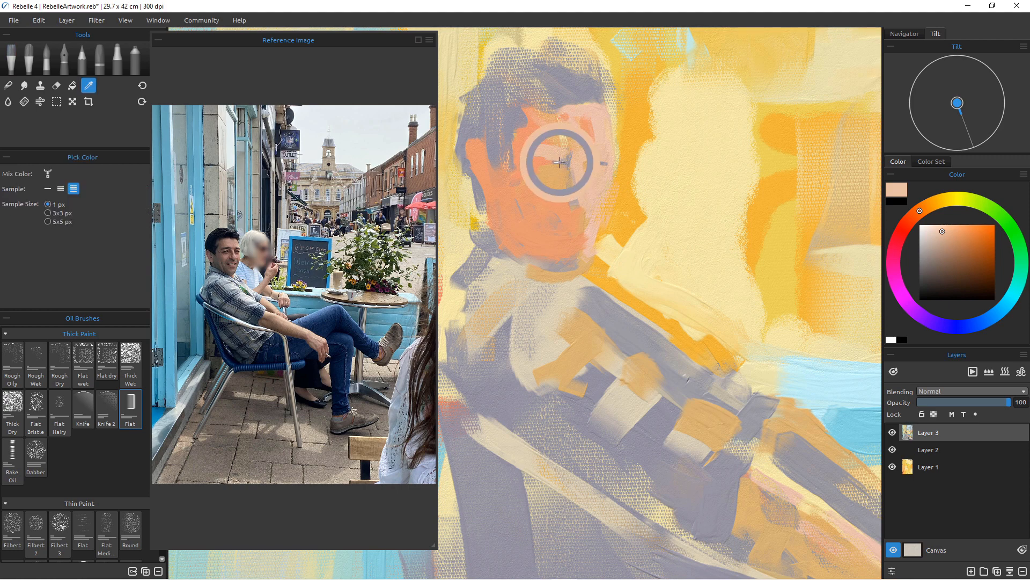
{"action": "left_click", "coordinate": [552, 167], "text": "alt"}
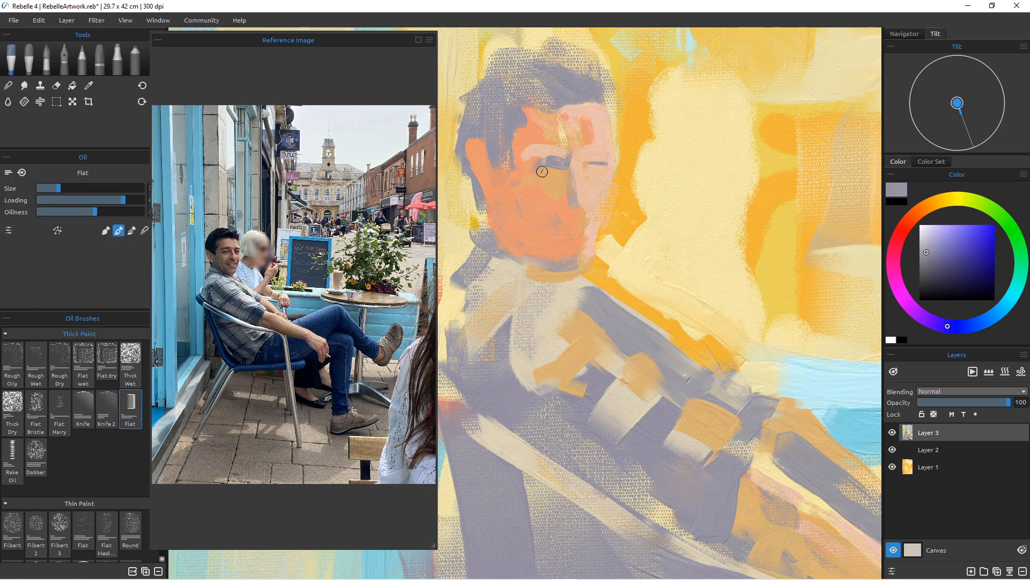
Darken the far eye and the shadow along the nose with small grey-violet strokes.
{"action": "key", "text": "["}
{"action": "key", "text": "["}
{"action": "left_click_drag", "start_coordinate": [584, 163], "coordinate": [604, 164]}
{"action": "left_click_drag", "start_coordinate": [565, 167], "coordinate": [564, 196]}
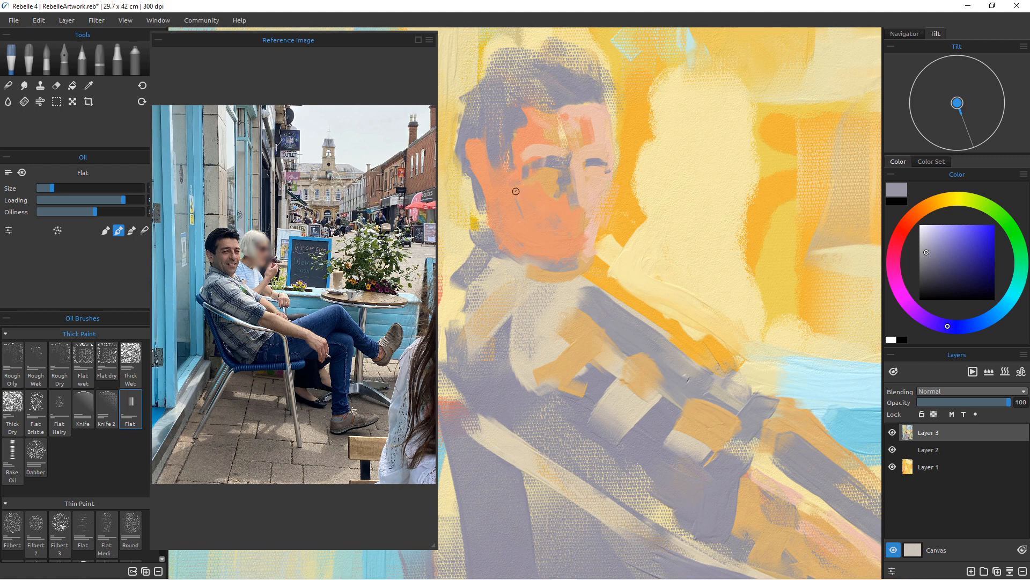
Try one broad grey-violet stroke with a much larger brush down the shaded side of the face.
{"action": "key", "text": "]"}
{"action": "key", "text": "]"}
{"action": "key", "text": "]"}
{"action": "key", "text": "]"}
{"action": "key", "text": "]"}
{"action": "key", "text": "]"}
{"action": "key", "text": "]"}
{"action": "key", "text": "]"}
{"action": "key", "text": "]"}
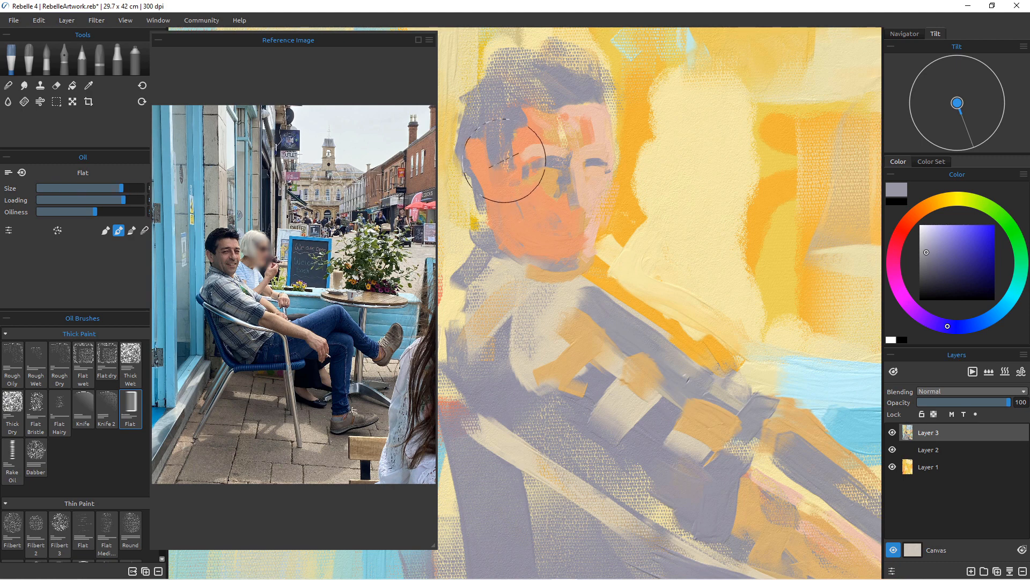
{"action": "left_click_drag", "start_coordinate": [524, 166], "coordinate": [522, 219]}
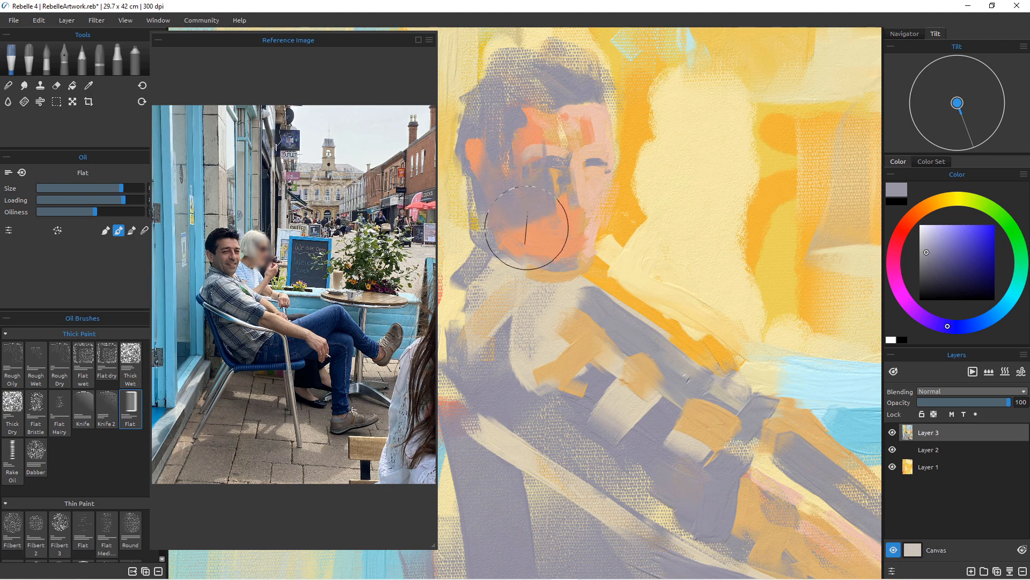
{"action": "key", "text": "ctrl+z"}
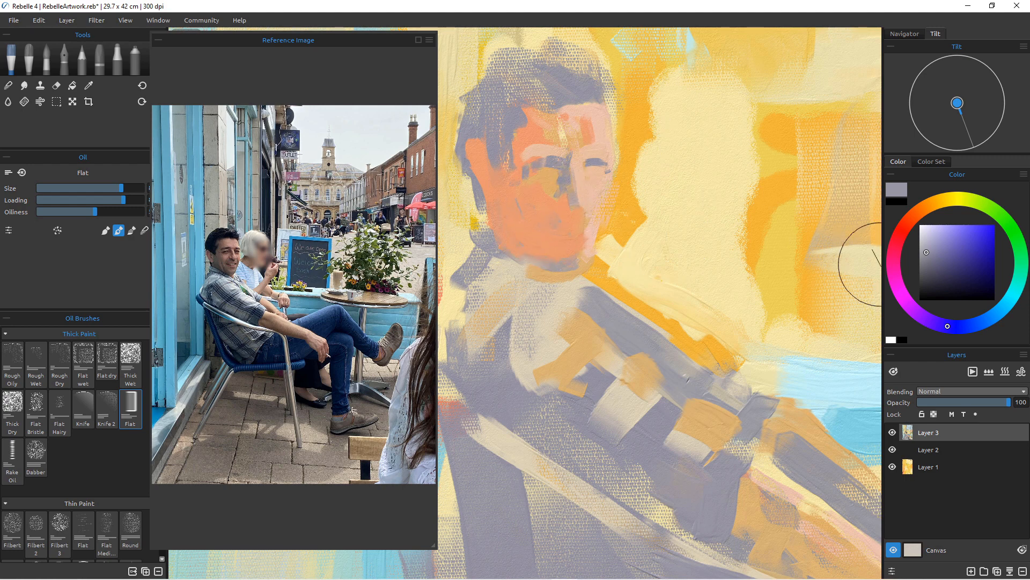
Shift the paint hue to a muted pinkish mauve and shade the man's sideburn, cheek, jaw and chin with a medium-sized brush.
{"action": "left_click", "coordinate": [908, 303]}
{"action": "left_click_drag", "start_coordinate": [893, 262], "coordinate": [893, 264]}
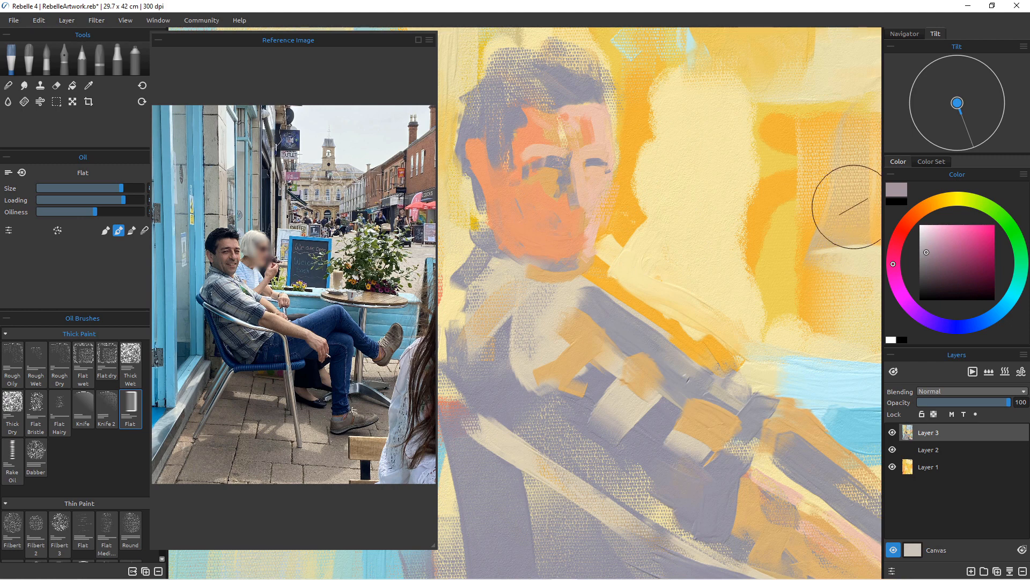
{"action": "key", "text": "bracketleft"}
{"action": "key", "text": "bracketleft"}
{"action": "key", "text": "bracketleft"}
{"action": "key", "text": "bracketleft"}
{"action": "key", "text": "bracketleft"}
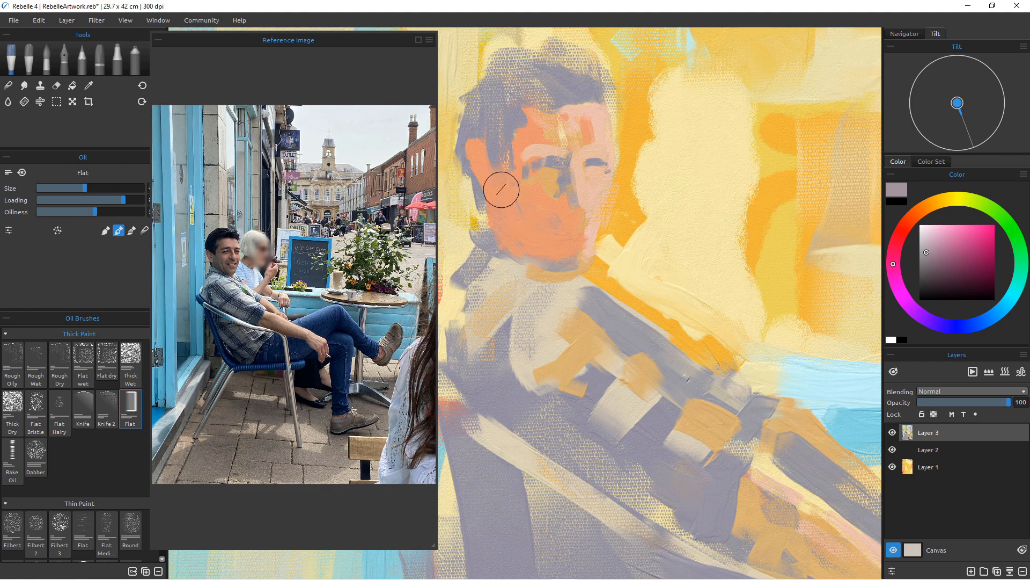
{"action": "mouse_move", "coordinate": [501, 176]}
{"action": "left_mouse_down"}
{"action": "mouse_move", "coordinate": [517, 219]}
{"action": "mouse_move", "coordinate": [537, 215]}
{"action": "left_mouse_up"}
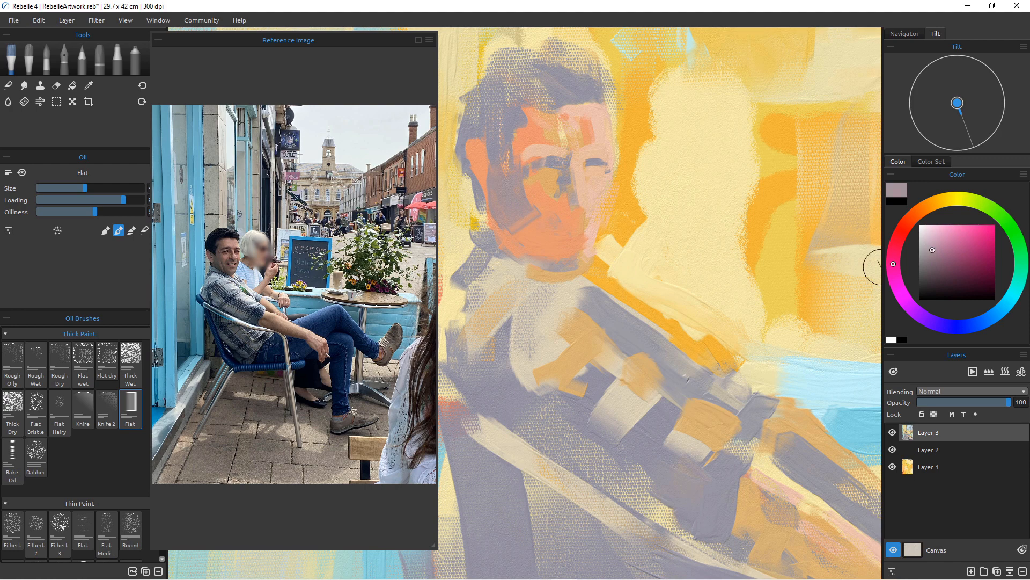
{"action": "left_click_drag", "start_coordinate": [558, 241], "coordinate": [510, 224]}
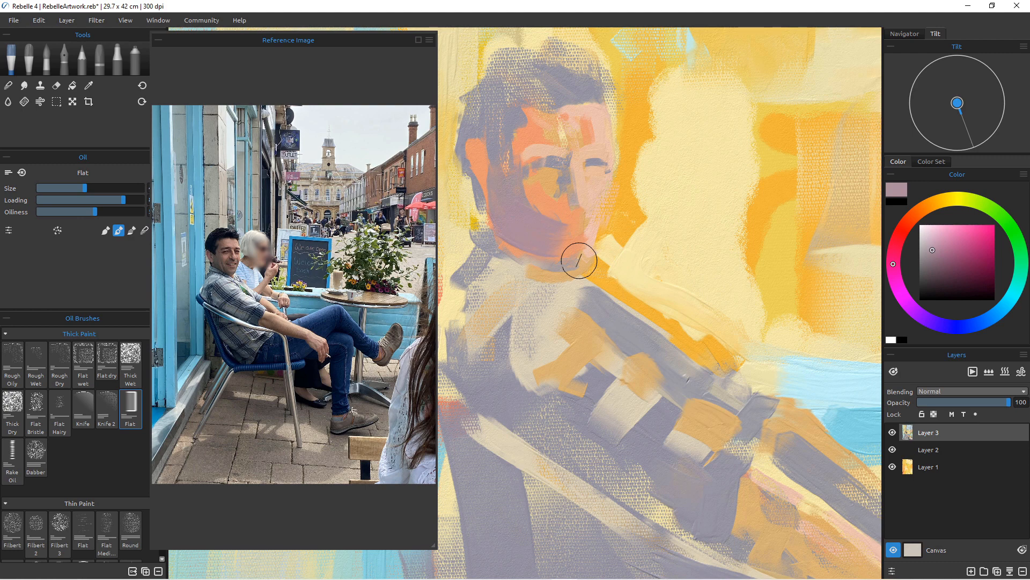
{"action": "left_click_drag", "start_coordinate": [536, 185], "coordinate": [541, 202]}
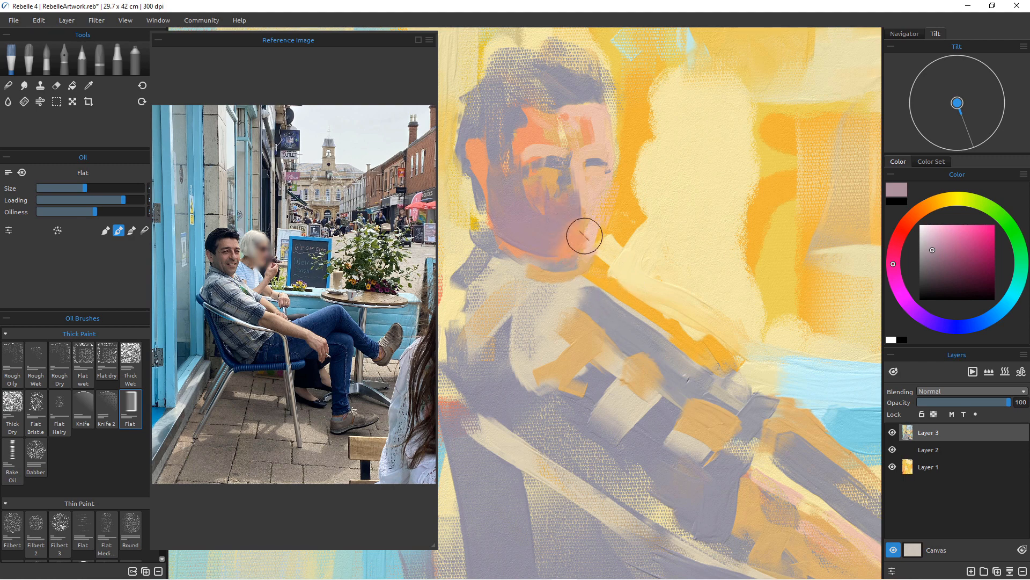
{"action": "left_click_drag", "start_coordinate": [584, 236], "coordinate": [535, 273]}
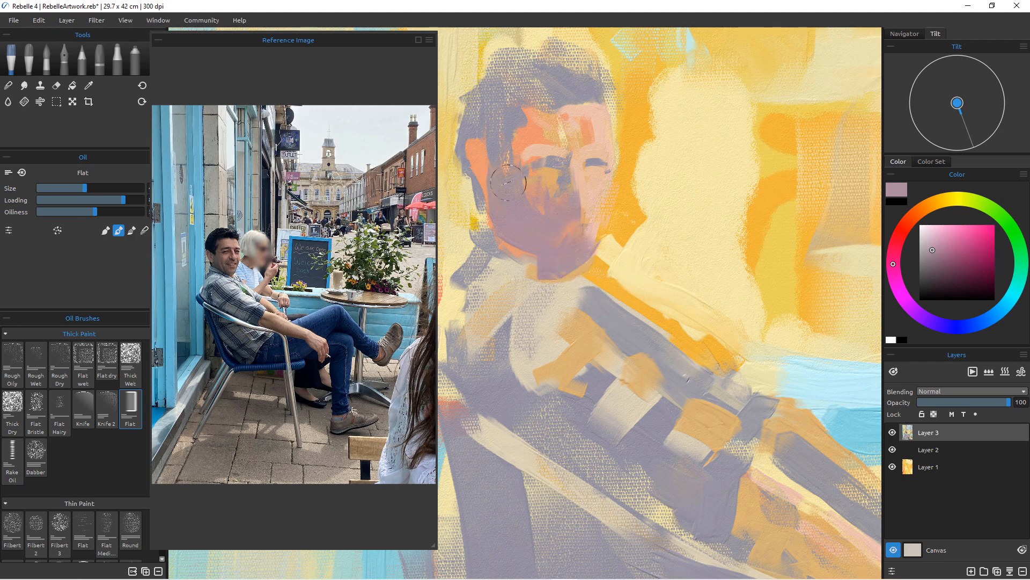
Sample salmon-orange from the face and paint a patch on each cheek, using a smaller brush for the far cheek.
{"action": "key", "text": "i"}
{"action": "left_click_drag", "start_coordinate": [523, 161], "coordinate": [553, 151]}
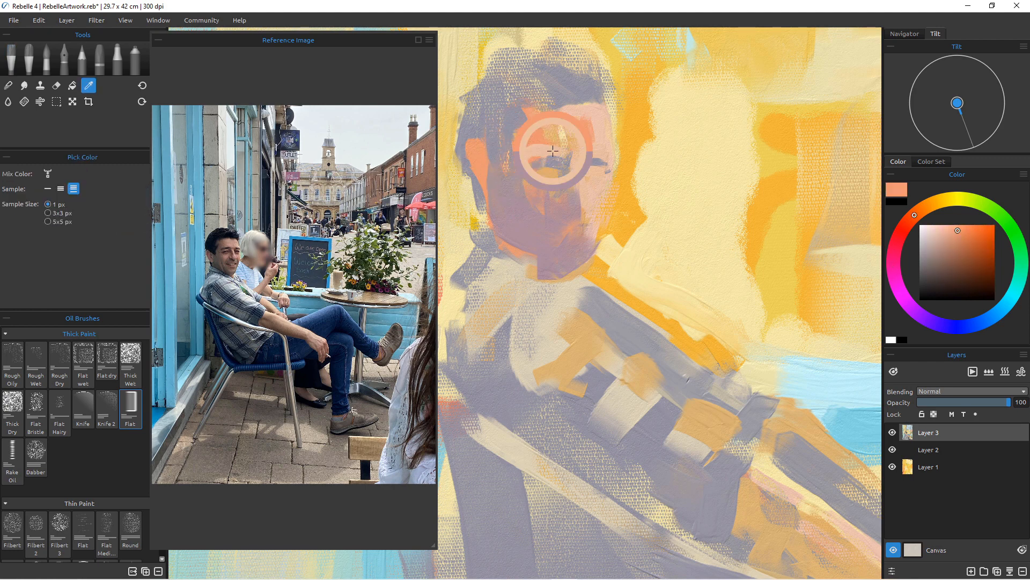
{"action": "key", "text": "b"}
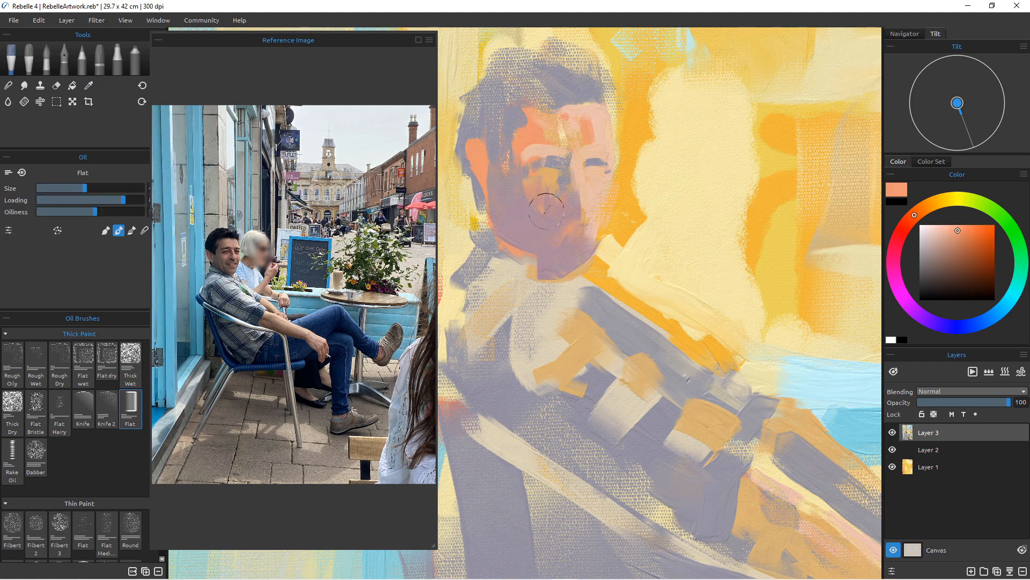
{"action": "mouse_move", "coordinate": [546, 210]}
{"action": "left_mouse_down"}
{"action": "mouse_move", "coordinate": [531, 185]}
{"action": "mouse_move", "coordinate": [553, 215]}
{"action": "left_mouse_up"}
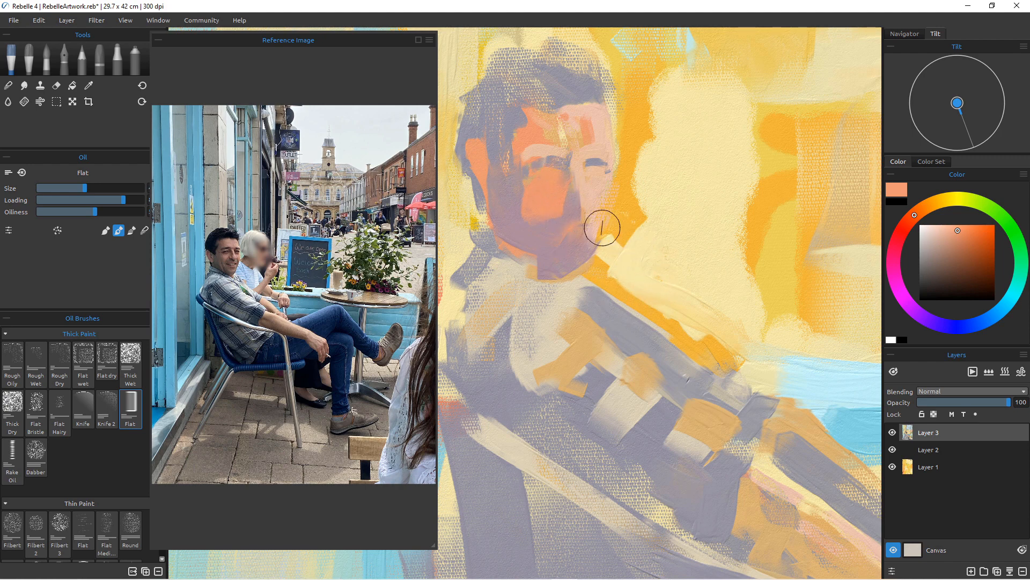
{"action": "key", "text": "bracketleft"}
{"action": "key", "text": "bracketleft"}
{"action": "key", "text": "bracketleft"}
{"action": "mouse_move", "coordinate": [600, 188]}
{"action": "left_mouse_down"}
{"action": "mouse_move", "coordinate": [603, 175]}
{"action": "mouse_move", "coordinate": [606, 196]}
{"action": "mouse_move", "coordinate": [602, 182]}
{"action": "left_mouse_up"}
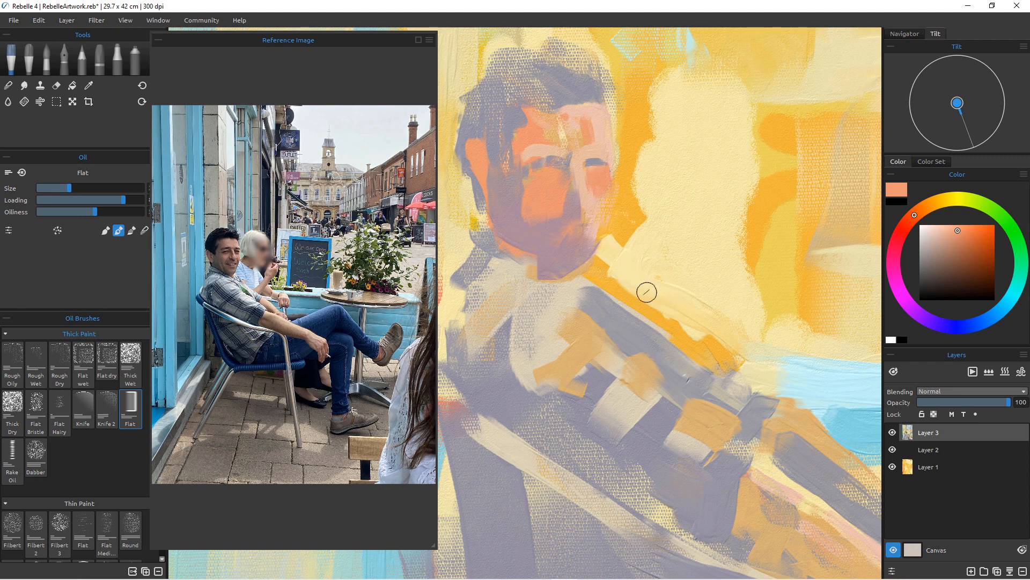
Sample grey-violet from the hair and paint thin dark eyebrows above both eyes.
{"action": "scroll", "coordinate": [578, 304], "scroll_direction": "down", "scroll_amount": 8}
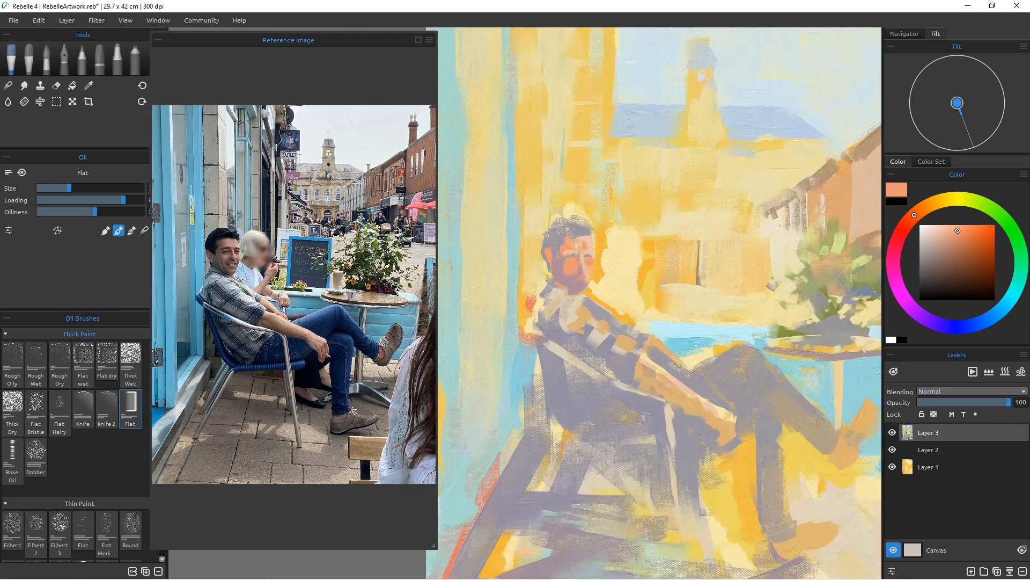
{"action": "scroll", "coordinate": [578, 304], "scroll_direction": "up", "scroll_amount": 4}
{"action": "scroll", "coordinate": [583, 296], "scroll_direction": "up", "scroll_amount": 2}
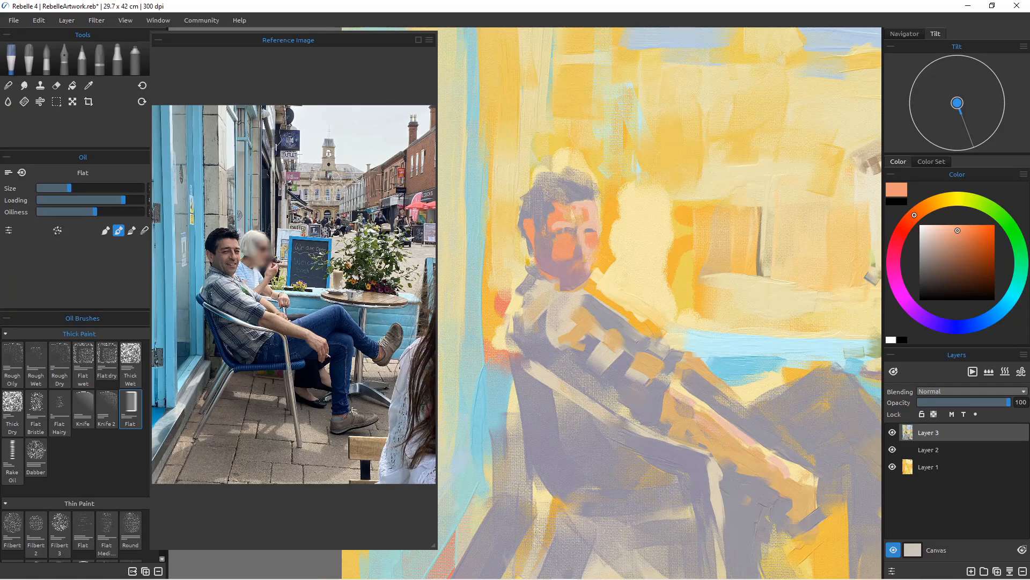
{"action": "scroll", "coordinate": [633, 327], "scroll_direction": "up", "scroll_amount": 5}
{"action": "scroll", "coordinate": [633, 327], "scroll_direction": "down", "scroll_amount": 4}
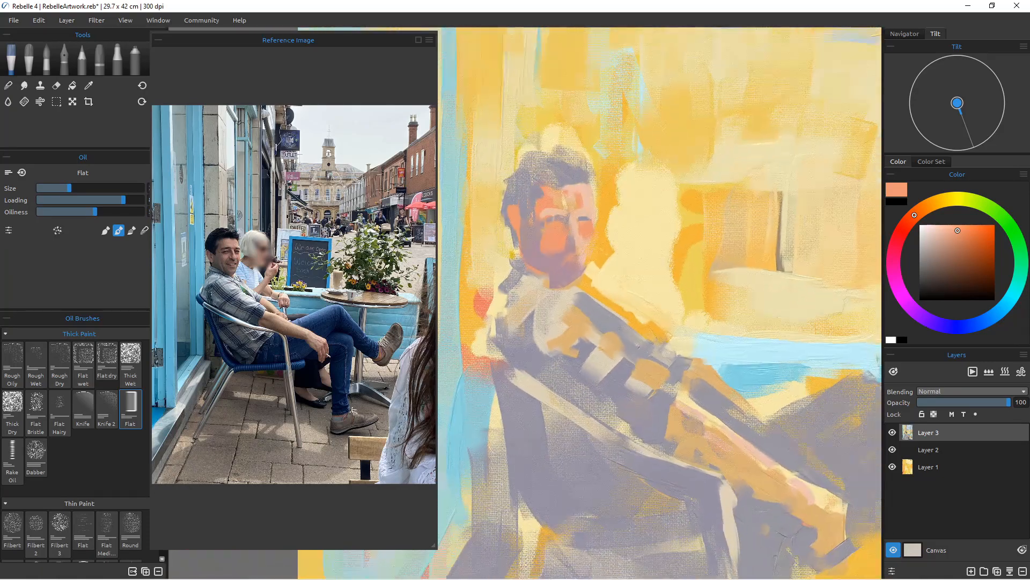
{"action": "scroll", "coordinate": [574, 223], "scroll_direction": "up", "scroll_amount": 3}
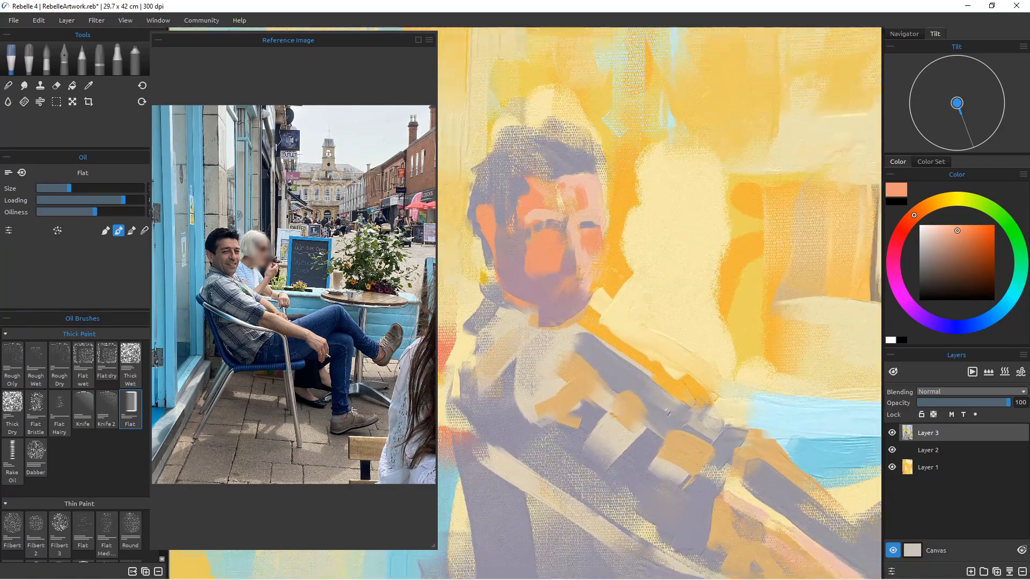
{"action": "left_click", "coordinate": [500, 184], "text": "alt"}
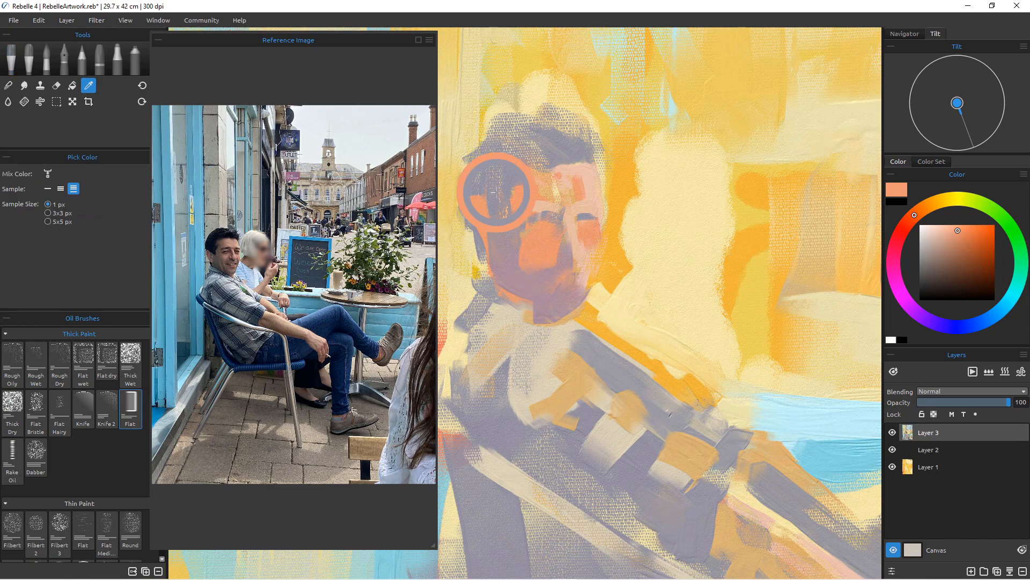
{"action": "key", "text": "bracketleft"}
{"action": "key", "text": "bracketleft"}
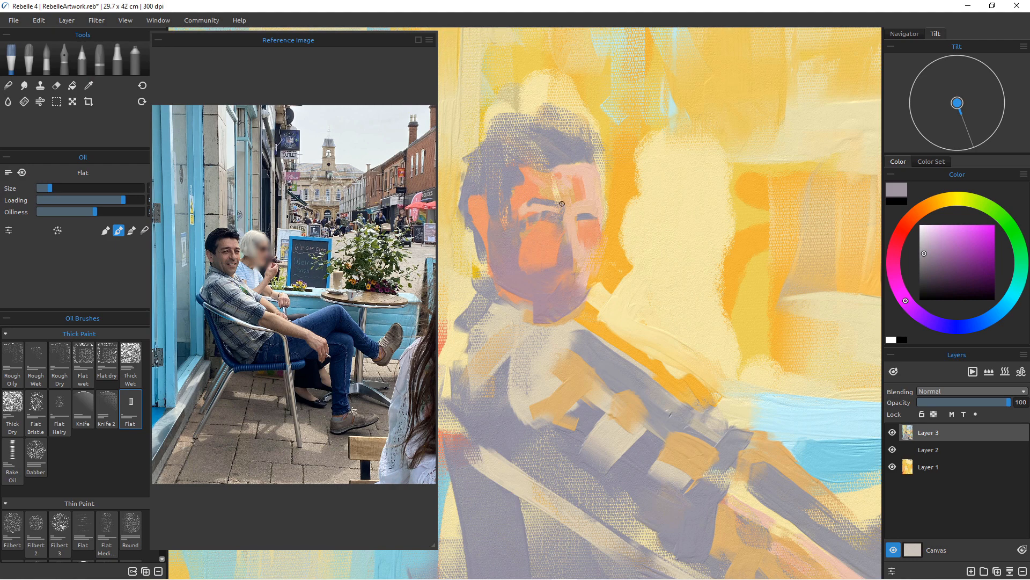
{"action": "left_click_drag", "start_coordinate": [562, 204], "coordinate": [550, 203]}
{"action": "left_click_drag", "start_coordinate": [578, 205], "coordinate": [600, 207]}
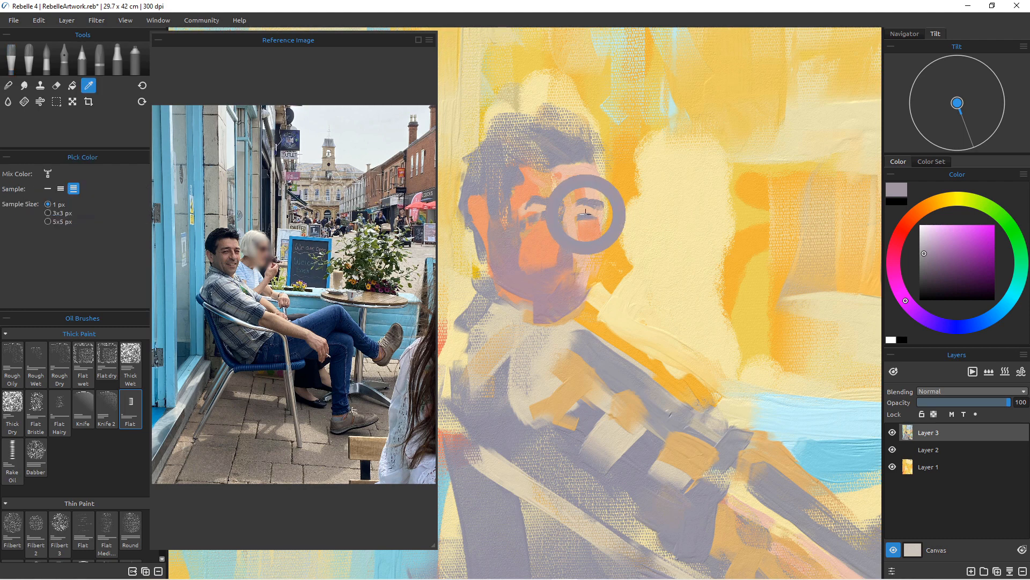
Refine the eyebrows, eyelids and eye sockets with small strokes in tones sampled from the face, including light peach and warm grey.
{"action": "left_click", "coordinate": [582, 208], "text": "alt"}
{"action": "left_click_drag", "start_coordinate": [594, 207], "coordinate": [584, 199]}
{"action": "left_click", "coordinate": [599, 194], "text": "alt"}
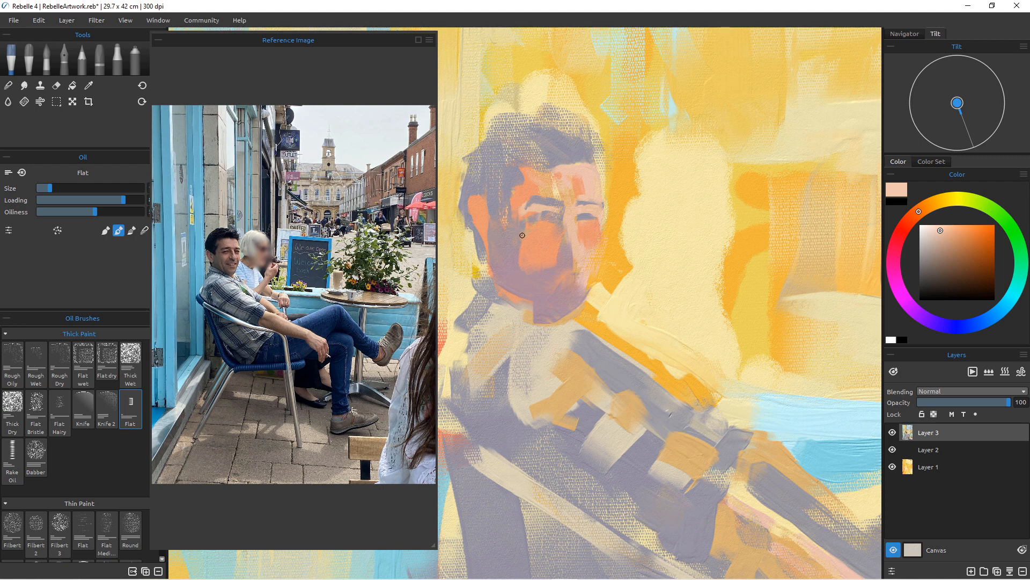
{"action": "left_click", "coordinate": [516, 203], "text": "alt"}
{"action": "left_click", "coordinate": [532, 211], "text": "alt"}
{"action": "left_click", "coordinate": [553, 218], "text": "alt"}
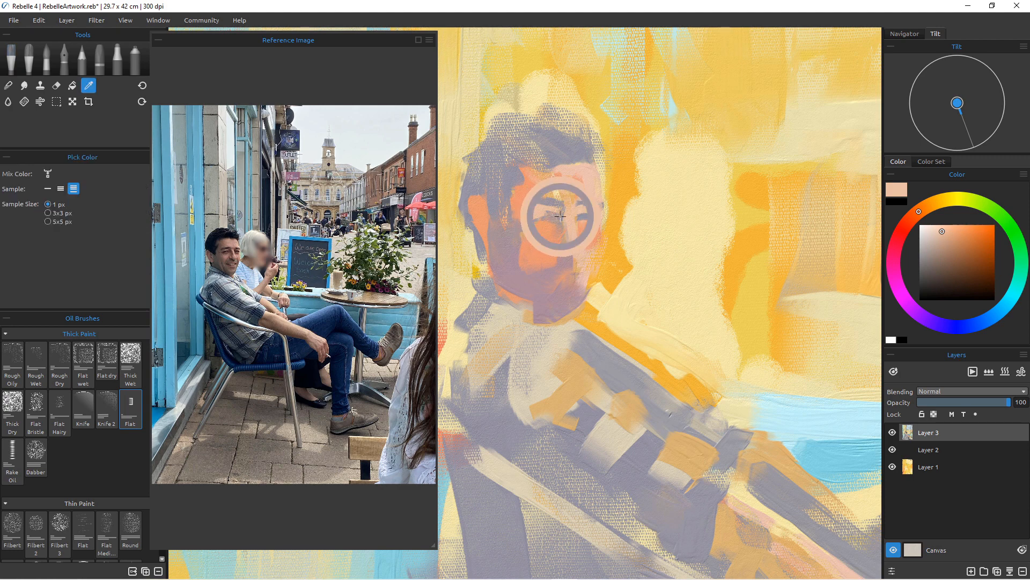
{"action": "left_click", "coordinate": [545, 208], "text": "alt"}
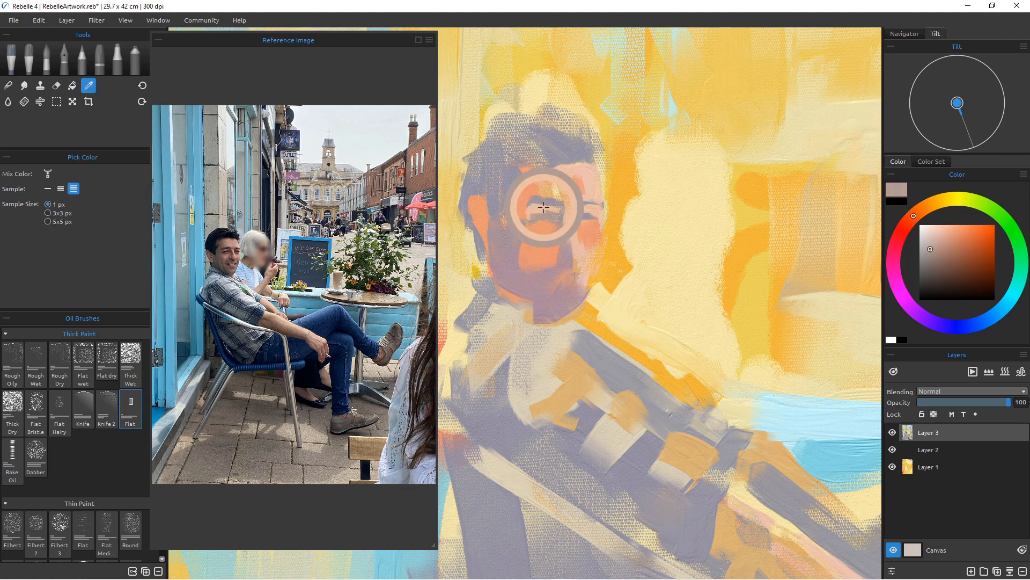
{"action": "left_click", "coordinate": [583, 220], "text": "alt"}
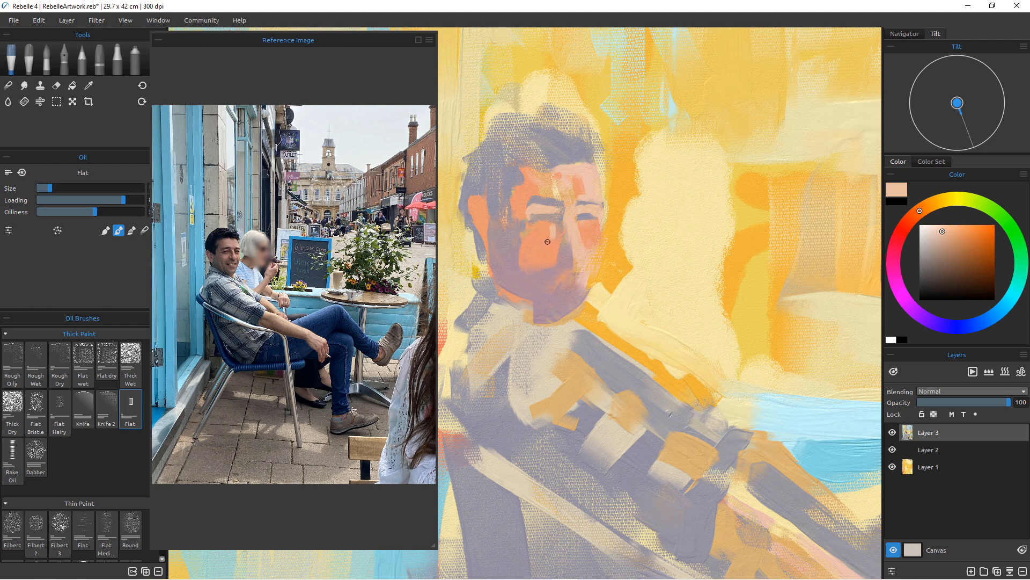
Add a light peach highlight to the near cheek and soften the areas under the eyes with sampled light orange.
{"action": "key", "text": "bracketright"}
{"action": "key", "text": "bracketright"}
{"action": "mouse_move", "coordinate": [541, 244]}
{"action": "left_mouse_down"}
{"action": "mouse_move", "coordinate": [552, 236]}
{"action": "mouse_move", "coordinate": [550, 262]}
{"action": "left_mouse_up"}
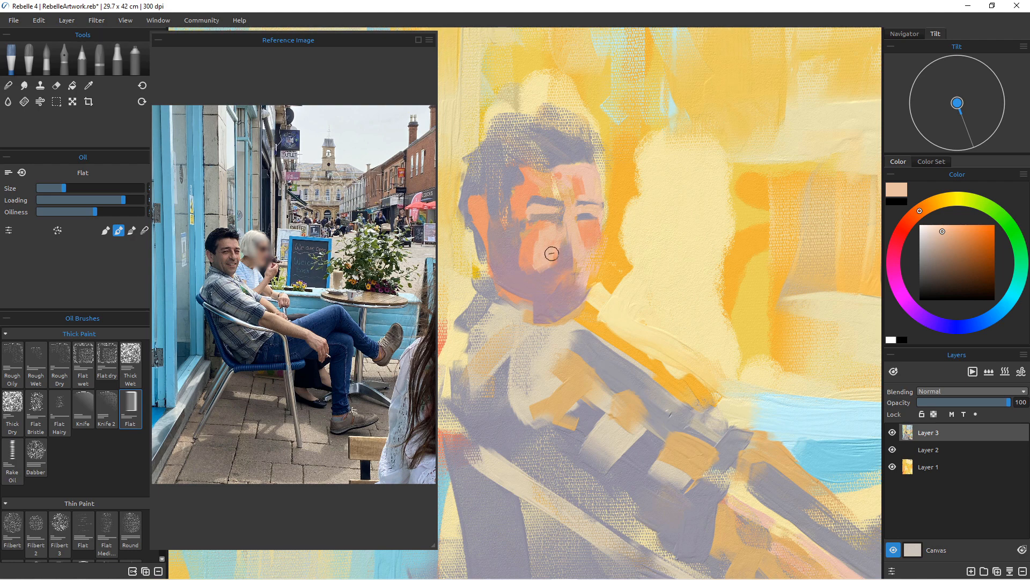
{"action": "left_click", "coordinate": [545, 224], "text": "alt"}
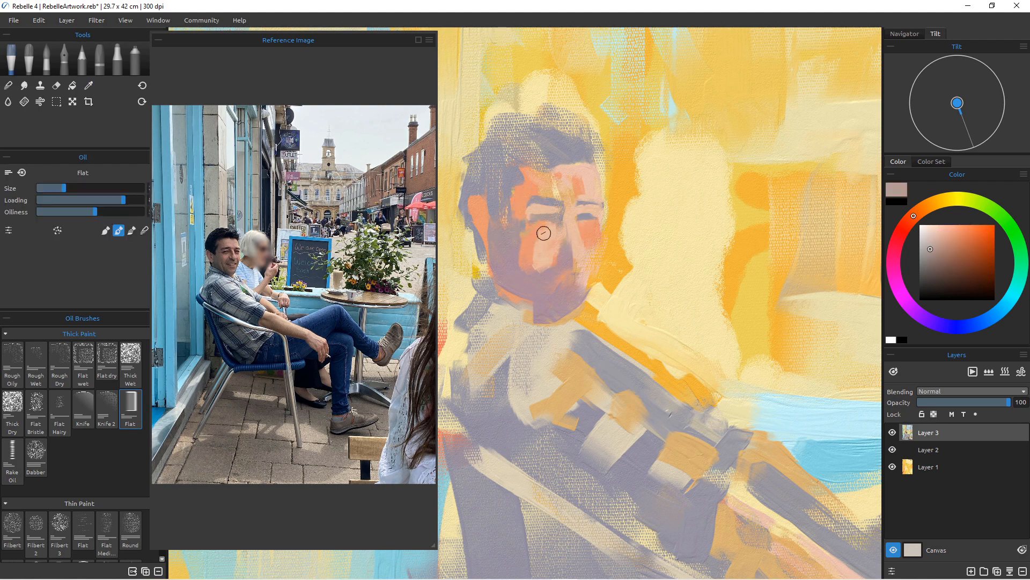
{"action": "left_click", "coordinate": [539, 227], "text": "alt"}
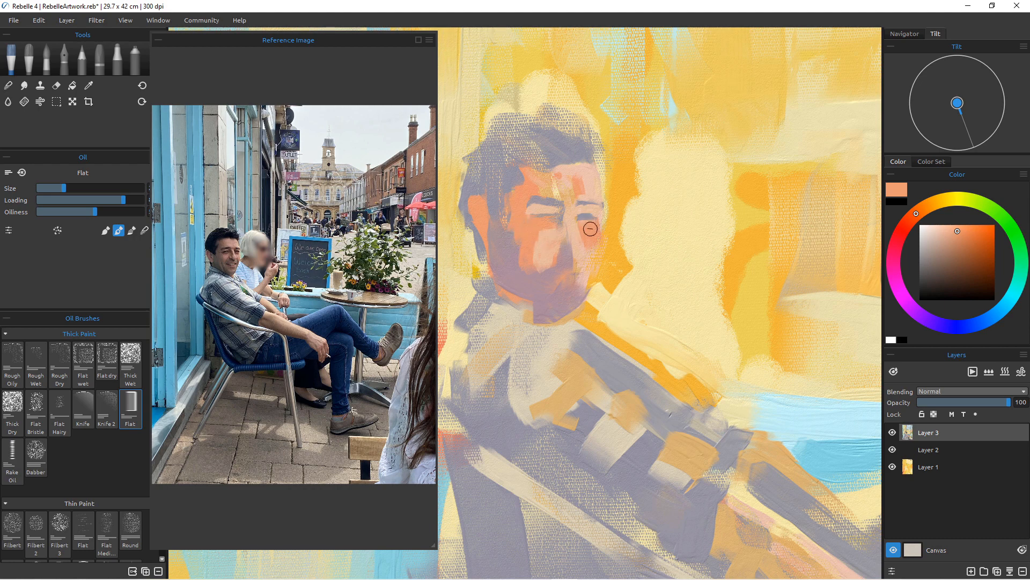
{"action": "left_click_drag", "start_coordinate": [591, 222], "coordinate": [583, 219]}
Sample a warm grey from around the hair and block in the man's mouth with a short dab.
{"action": "scroll", "coordinate": [561, 288], "scroll_direction": "down", "scroll_amount": 7}
{"action": "scroll", "coordinate": [561, 282], "scroll_direction": "up", "scroll_amount": 3}
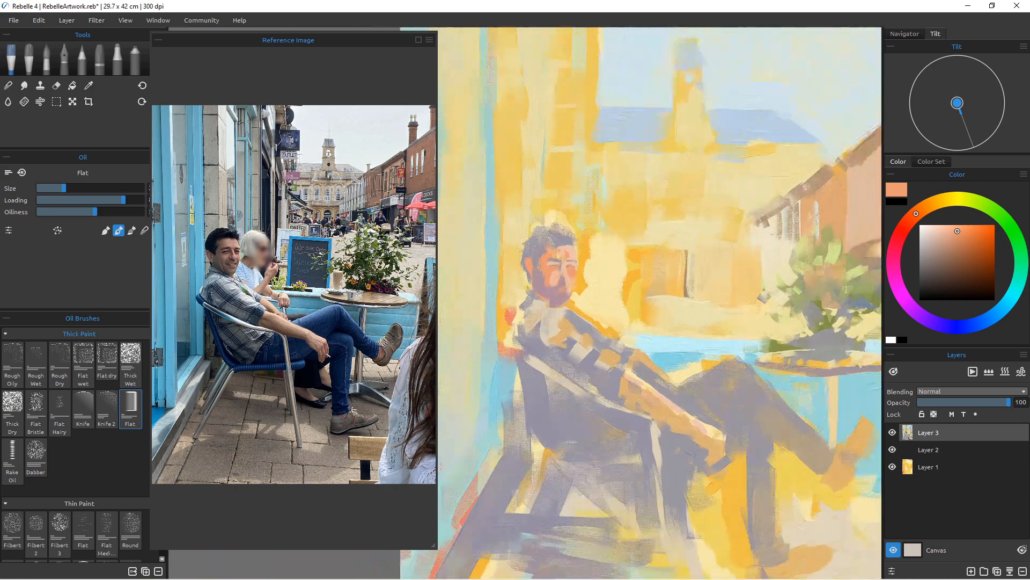
{"action": "scroll", "coordinate": [553, 301], "scroll_direction": "down", "scroll_amount": 5}
{"action": "scroll", "coordinate": [539, 305], "scroll_direction": "up", "scroll_amount": 4}
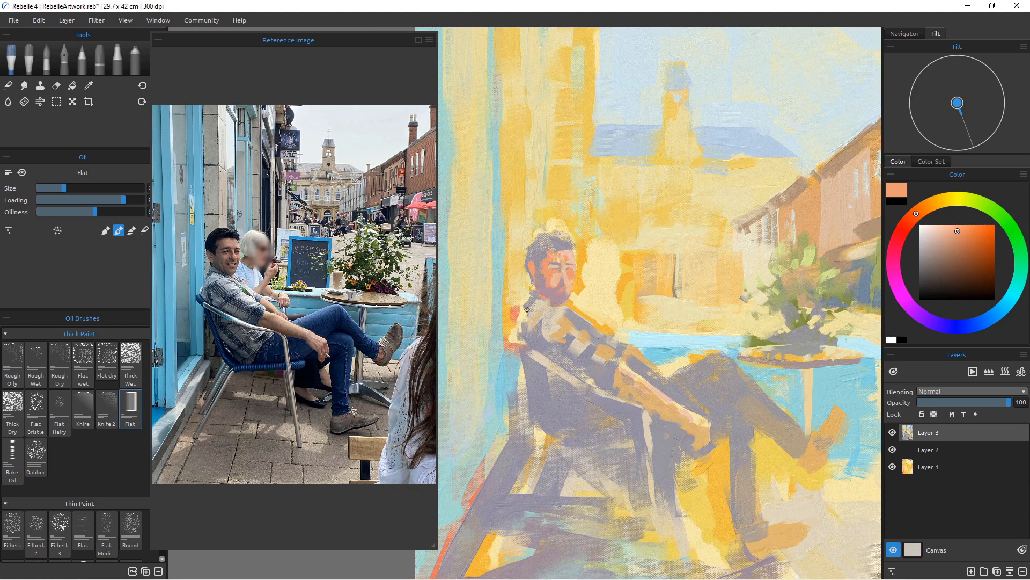
{"action": "left_click", "coordinate": [552, 240], "text": "alt"}
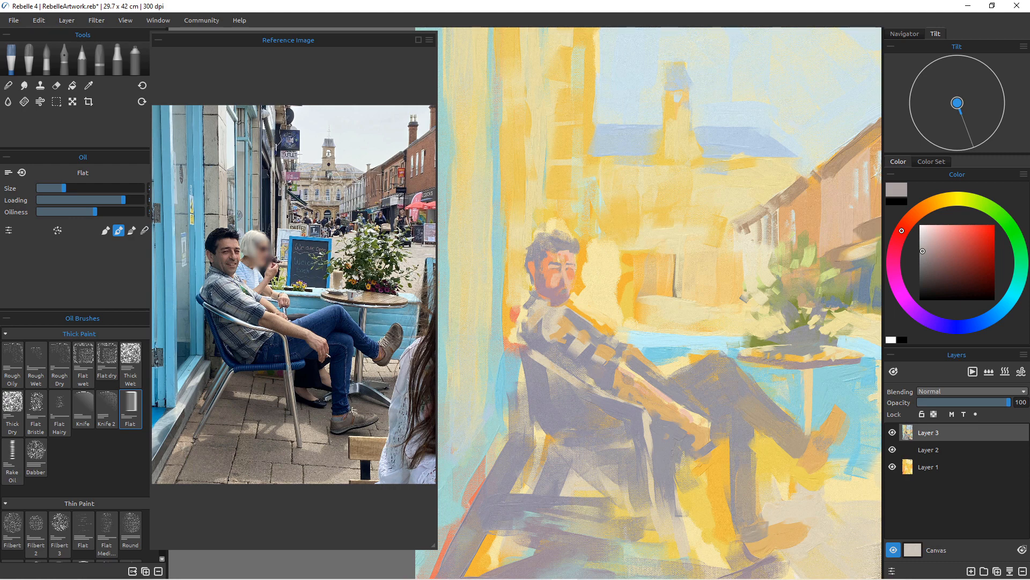
Examine the man's face up close in both the painting and the reference photo.
{"action": "scroll", "coordinate": [545, 277], "scroll_direction": "up", "scroll_amount": 10}
{"action": "scroll", "coordinate": [546, 276], "scroll_direction": "down", "scroll_amount": 2}
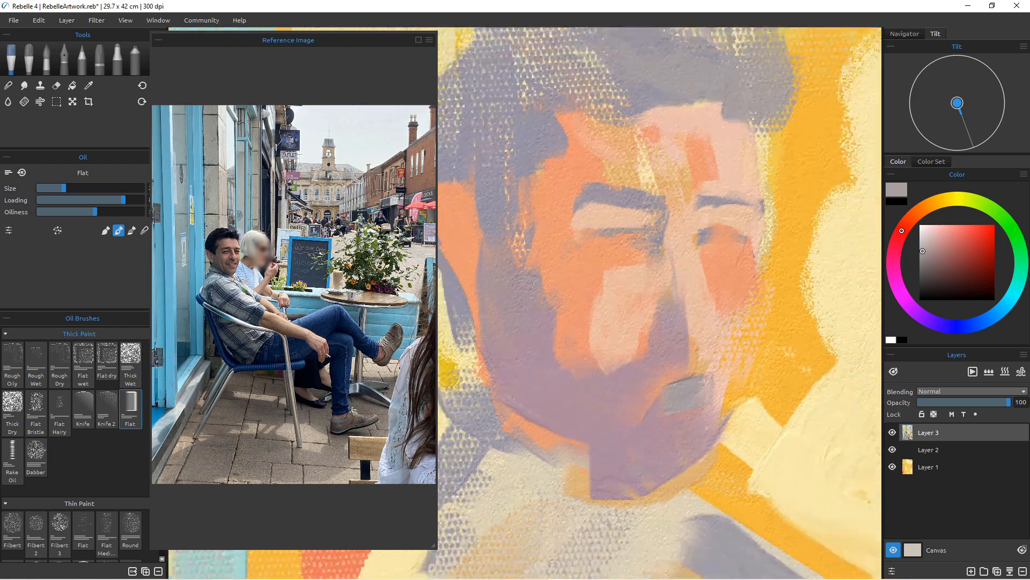
{"action": "scroll", "coordinate": [555, 272], "scroll_direction": "up", "scroll_amount": 1}
{"action": "scroll", "coordinate": [245, 305], "scroll_direction": "up", "scroll_amount": 6}
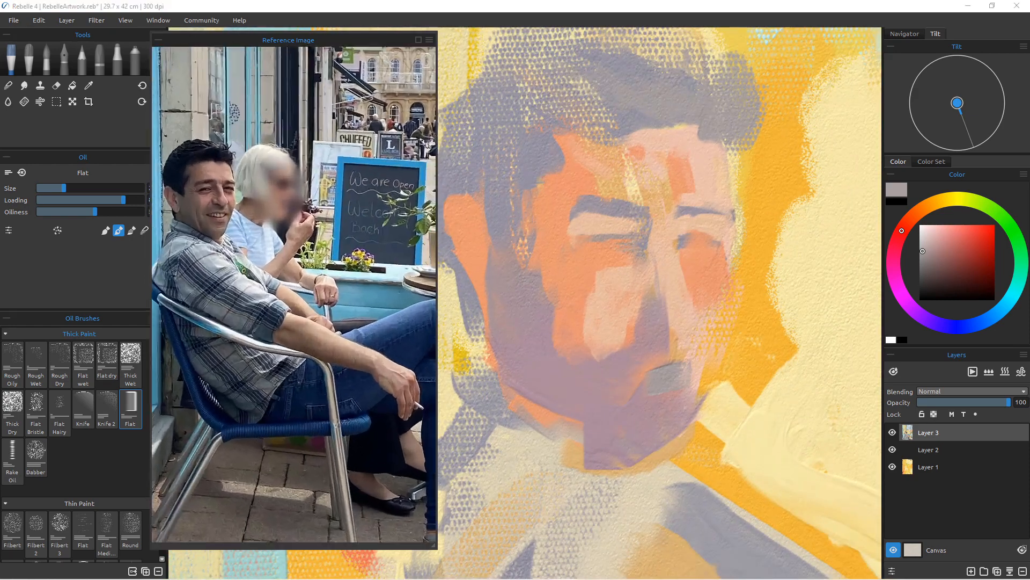
{"action": "scroll", "coordinate": [294, 295], "scroll_direction": "up", "scroll_amount": 4}
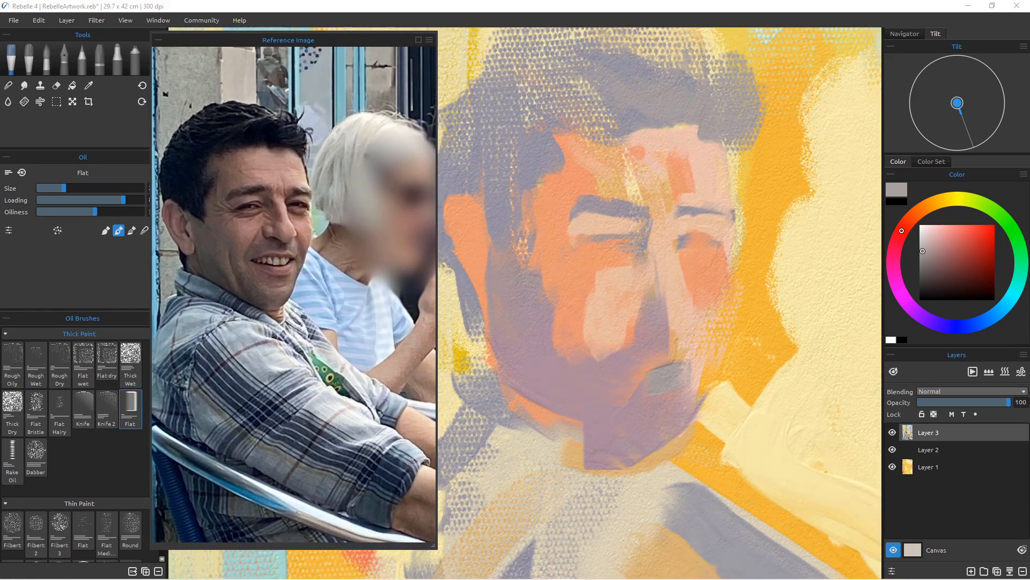
{"action": "left_click_drag", "start_coordinate": [295, 295], "coordinate": [322, 387]}
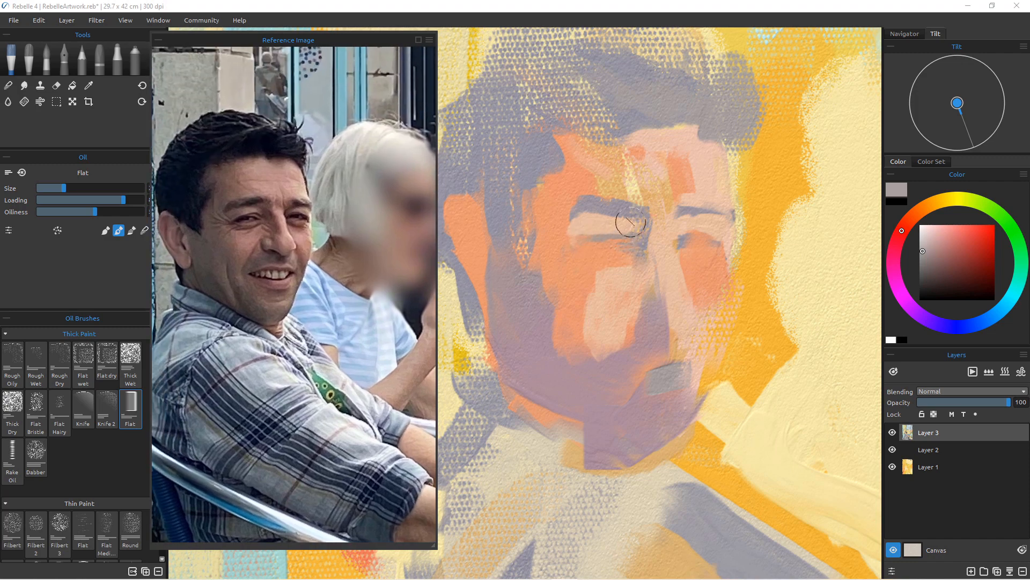
Shrink the Flat brush and paint a warm grey shadow down the side of the nose from the near eyebrow.
{"action": "key", "text": "bracketleft"}
{"action": "key", "text": "bracketleft"}
{"action": "key", "text": "bracketleft"}
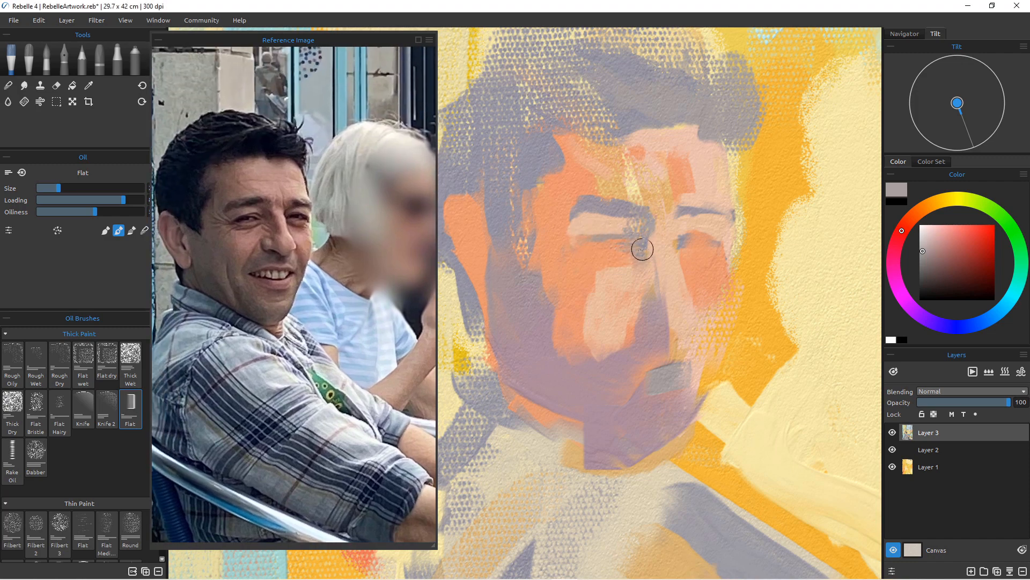
{"action": "key", "text": "bracketleft"}
{"action": "left_click_drag", "start_coordinate": [648, 229], "coordinate": [664, 306]}
{"action": "left_click_drag", "start_coordinate": [653, 266], "coordinate": [655, 293]}
{"action": "left_click_drag", "start_coordinate": [644, 248], "coordinate": [651, 283]}
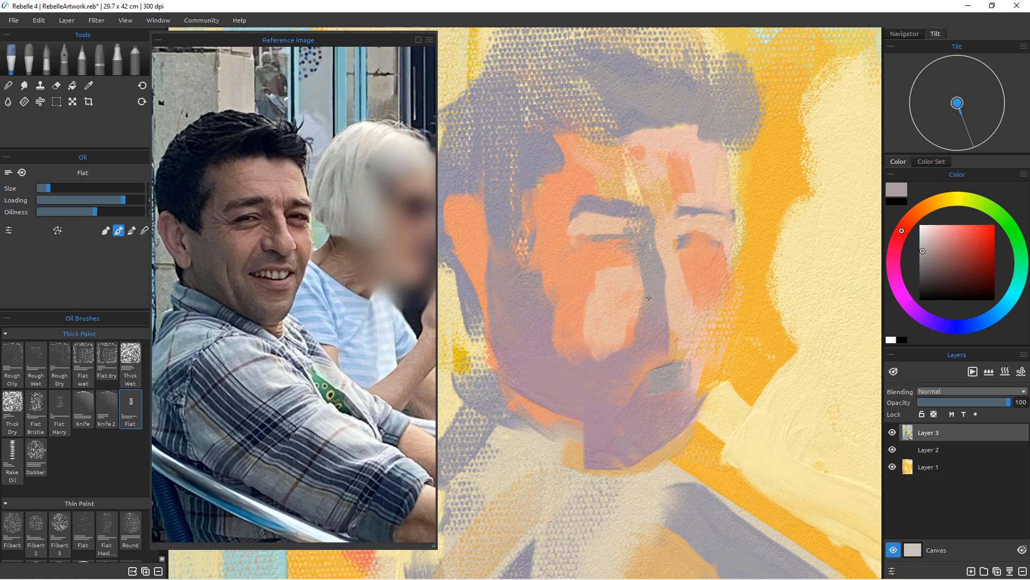
Define the far eyebrow and eye in warm grey and dab small marks beneath the near eye.
{"action": "mouse_move", "coordinate": [695, 239]}
{"action": "left_mouse_down"}
{"action": "mouse_move", "coordinate": [729, 250]}
{"action": "mouse_move", "coordinate": [683, 245]}
{"action": "left_mouse_up"}
{"action": "left_click_drag", "start_coordinate": [731, 215], "coordinate": [678, 209]}
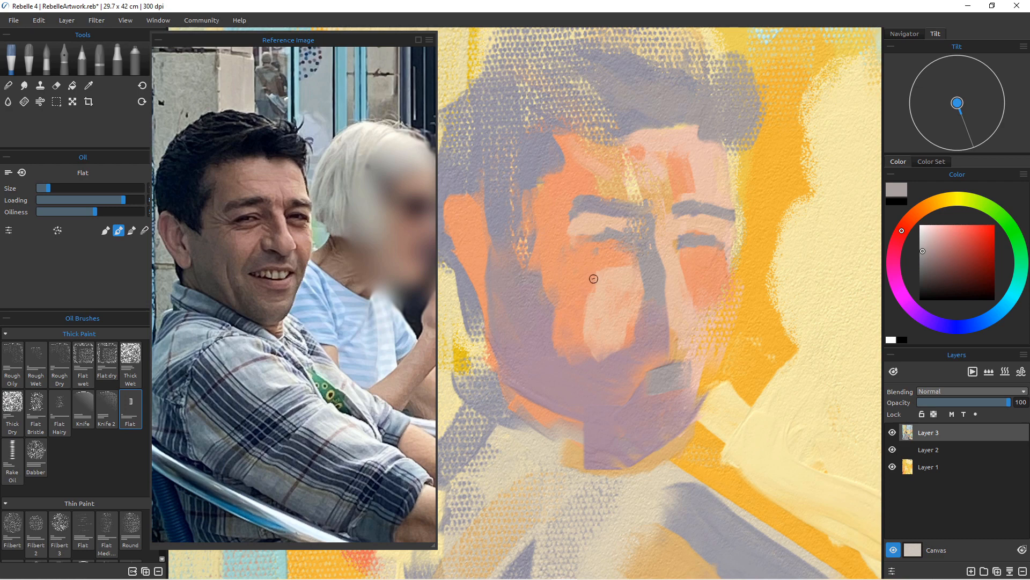
{"action": "left_click_drag", "start_coordinate": [607, 253], "coordinate": [614, 255]}
{"action": "left_click", "coordinate": [615, 282]}
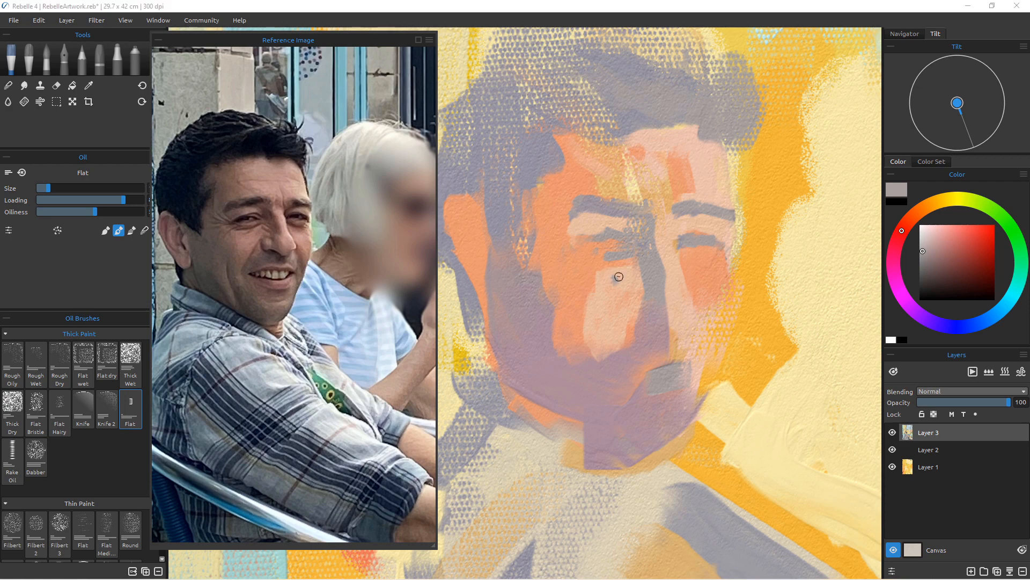
Soften the areas under both eyes with sampled light peach and rework the far lower eyelid in sampled grey.
{"action": "left_click", "coordinate": [613, 261], "text": "alt"}
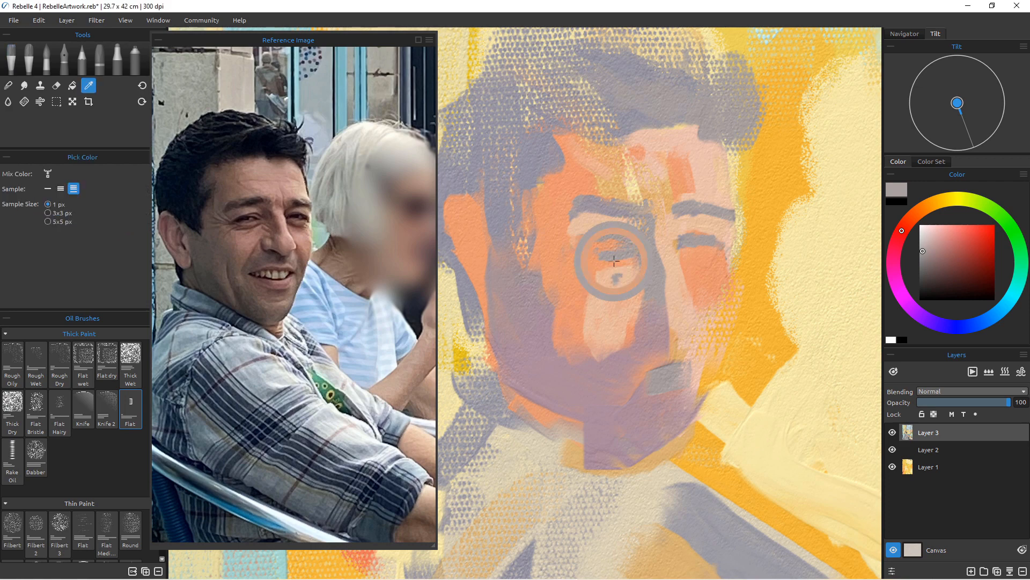
{"action": "left_click", "coordinate": [623, 277], "text": "alt"}
{"action": "mouse_move", "coordinate": [628, 253]}
{"action": "left_mouse_down"}
{"action": "mouse_move", "coordinate": [596, 258]}
{"action": "mouse_move", "coordinate": [619, 270]}
{"action": "left_mouse_up"}
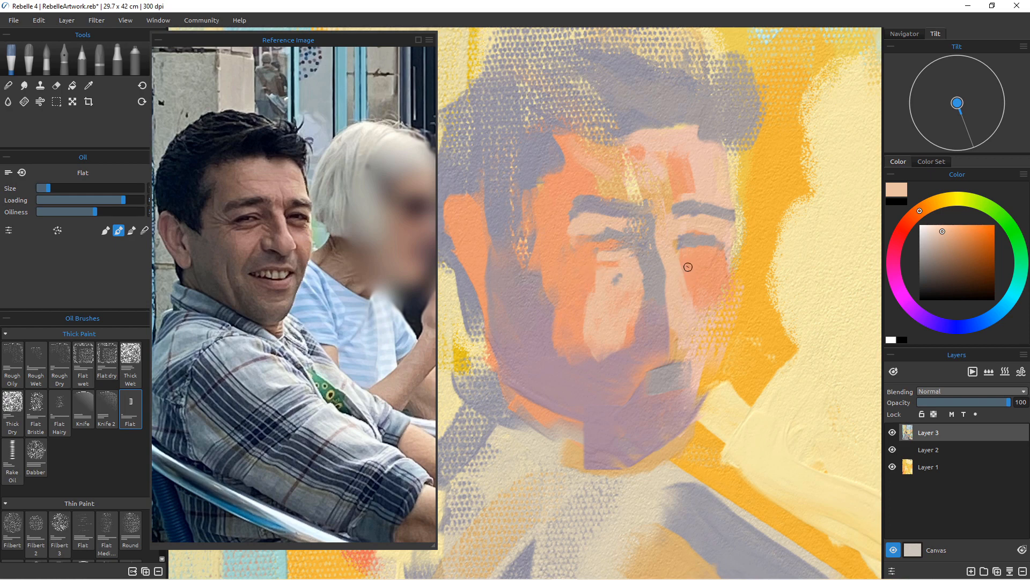
{"action": "mouse_move", "coordinate": [689, 268]}
{"action": "left_mouse_down"}
{"action": "mouse_move", "coordinate": [677, 252]}
{"action": "mouse_move", "coordinate": [691, 264]}
{"action": "left_mouse_up"}
{"action": "left_click", "coordinate": [690, 245], "text": "alt"}
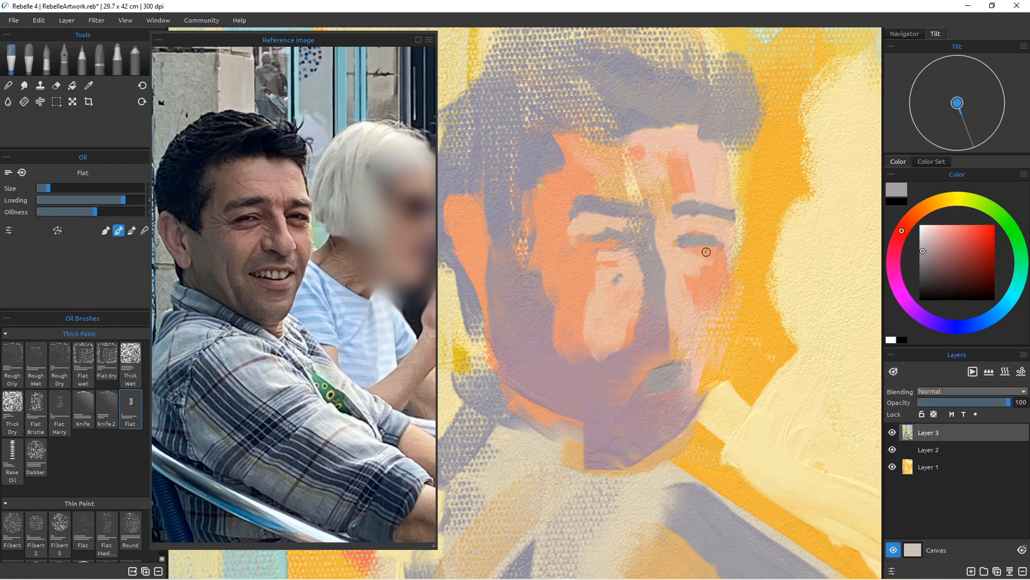
{"action": "left_click_drag", "start_coordinate": [708, 251], "coordinate": [686, 249]}
{"action": "left_click", "coordinate": [694, 266], "text": "alt"}
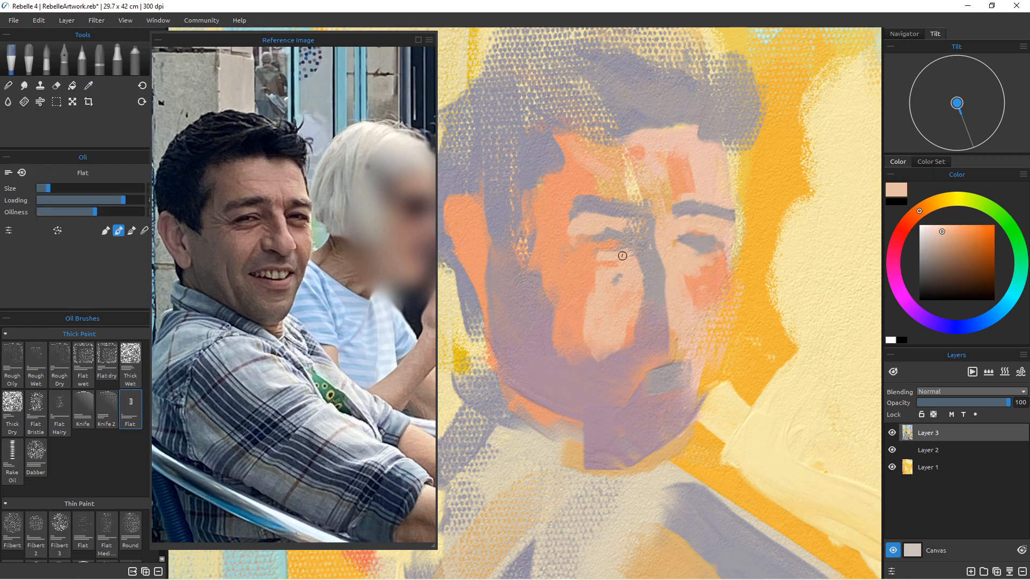
Examine how the man's face reads within the whole painting at several viewing distances.
{"action": "scroll", "coordinate": [570, 233], "scroll_direction": "down", "scroll_amount": 1}
{"action": "scroll", "coordinate": [612, 269], "scroll_direction": "down", "scroll_amount": 5}
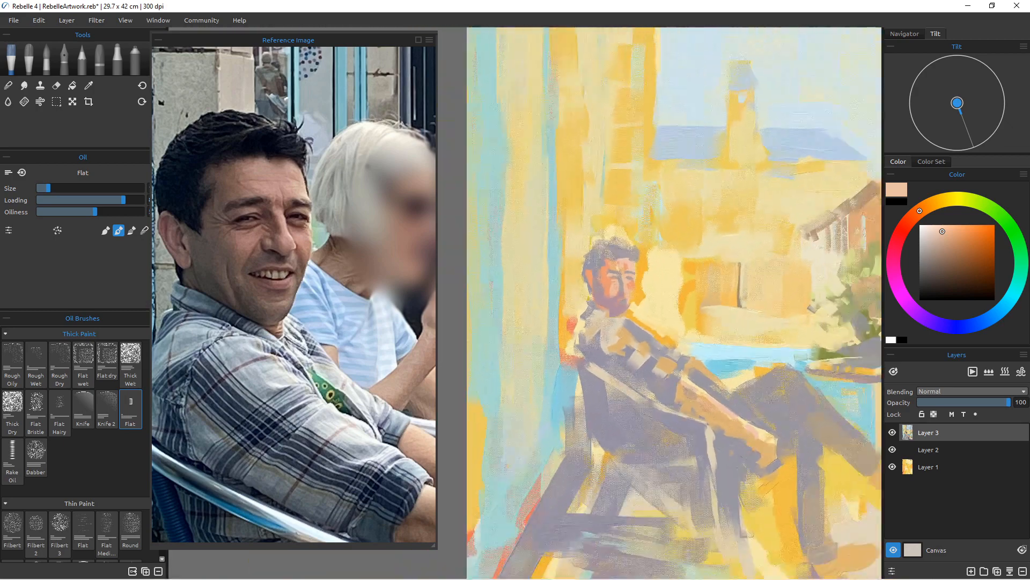
{"action": "scroll", "coordinate": [612, 273], "scroll_direction": "up", "scroll_amount": 2}
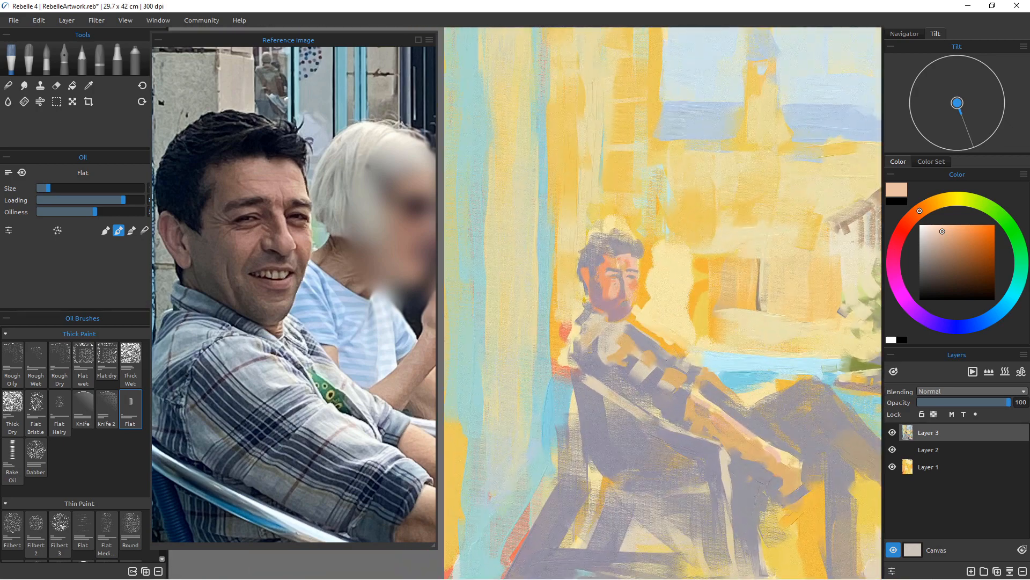
{"action": "left_click", "coordinate": [616, 265], "text": "alt"}
{"action": "scroll", "coordinate": [619, 307], "scroll_direction": "down", "scroll_amount": 9}
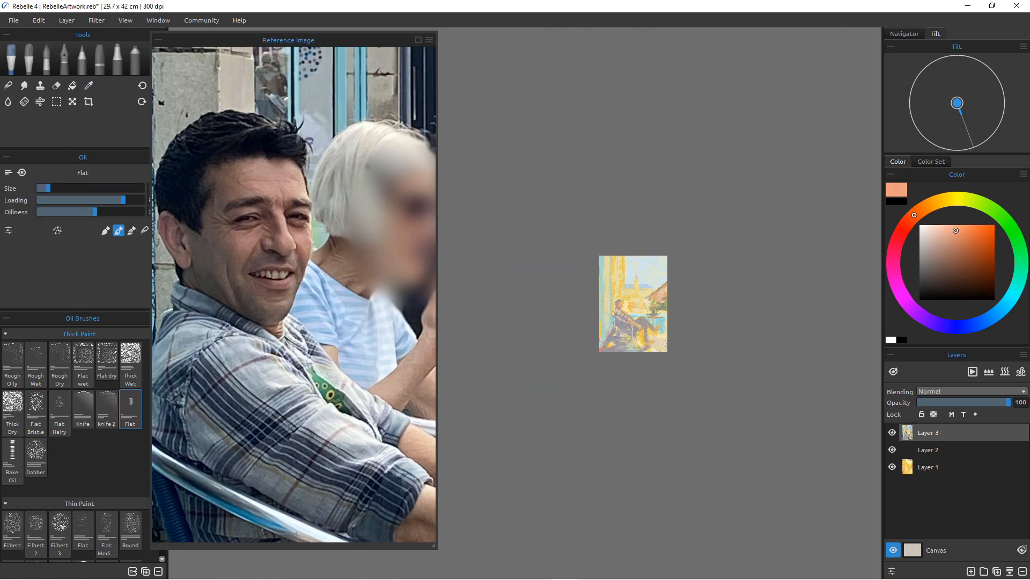
{"action": "scroll", "coordinate": [619, 307], "scroll_direction": "up", "scroll_amount": 7}
{"action": "scroll", "coordinate": [619, 307], "scroll_direction": "down", "scroll_amount": 2}
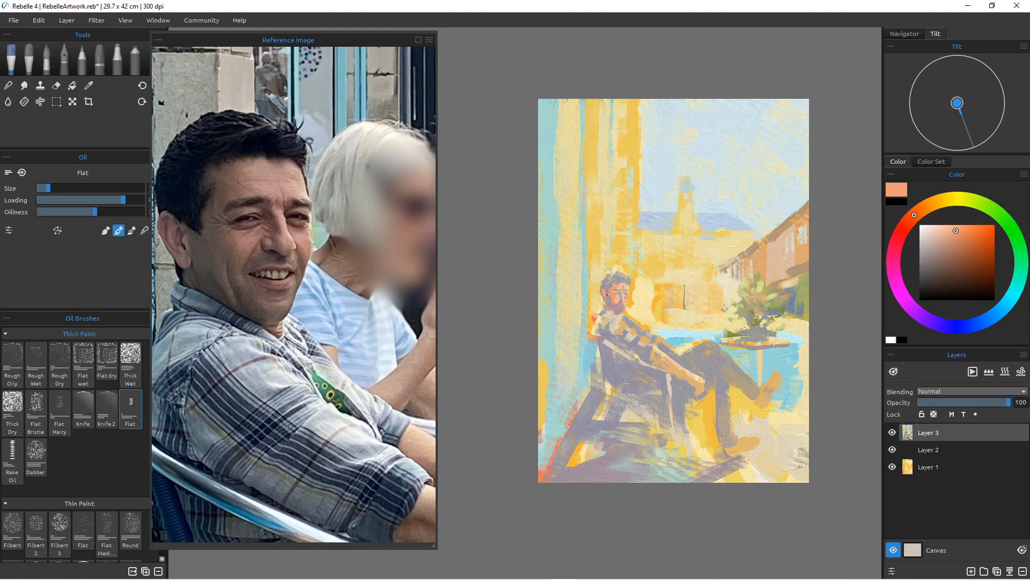
{"action": "scroll", "coordinate": [659, 308], "scroll_direction": "up", "scroll_amount": 4}
{"action": "scroll", "coordinate": [659, 308], "scroll_direction": "down", "scroll_amount": 1}
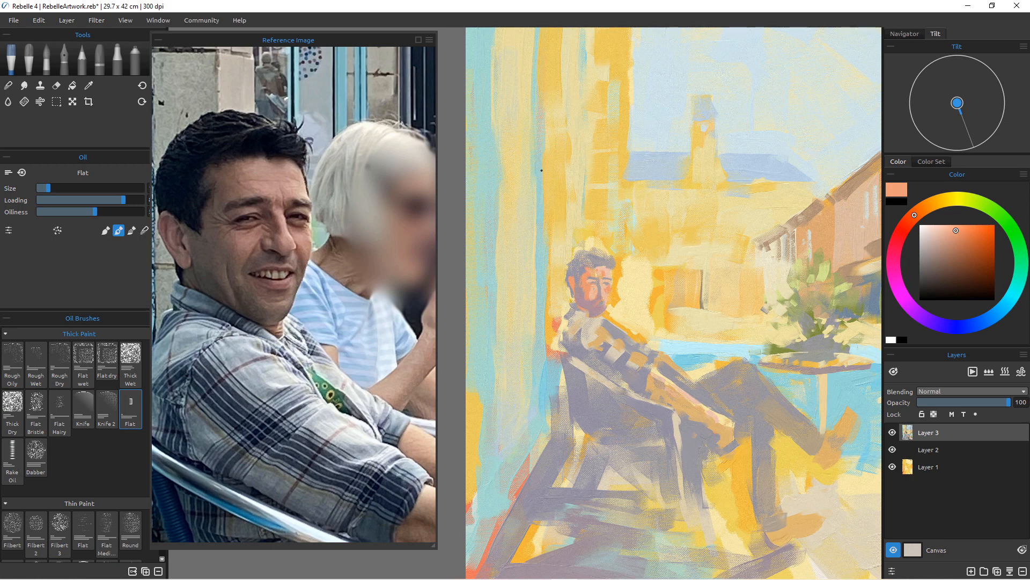
Enlarge the Flat brush and cover the far eye and cheek with a broad stroke of sampled light peach.
{"action": "left_click", "coordinate": [594, 287], "text": "alt"}
{"action": "scroll", "coordinate": [569, 284], "scroll_direction": "up", "scroll_amount": 4}
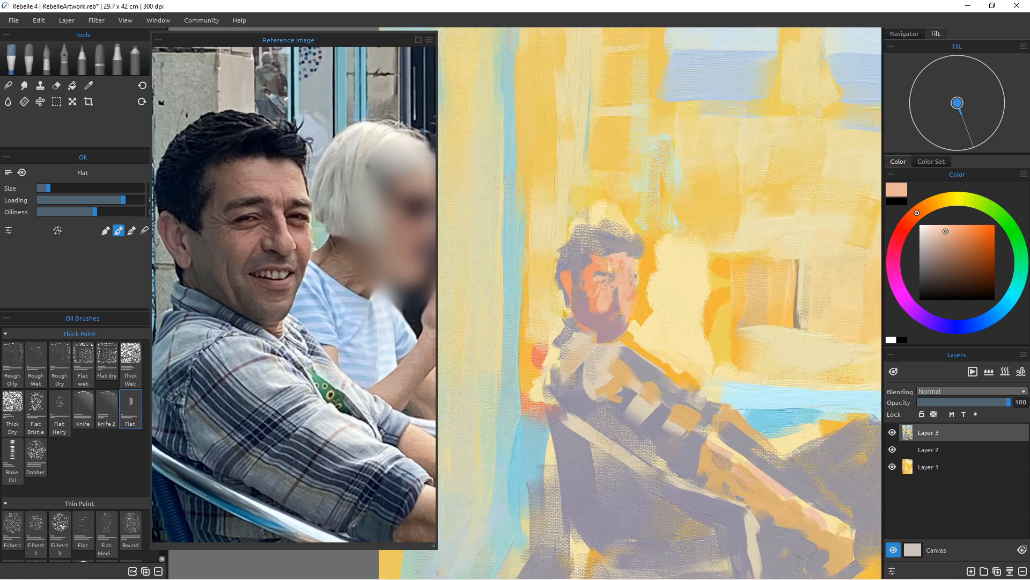
{"action": "scroll", "coordinate": [558, 271], "scroll_direction": "up", "scroll_amount": 1}
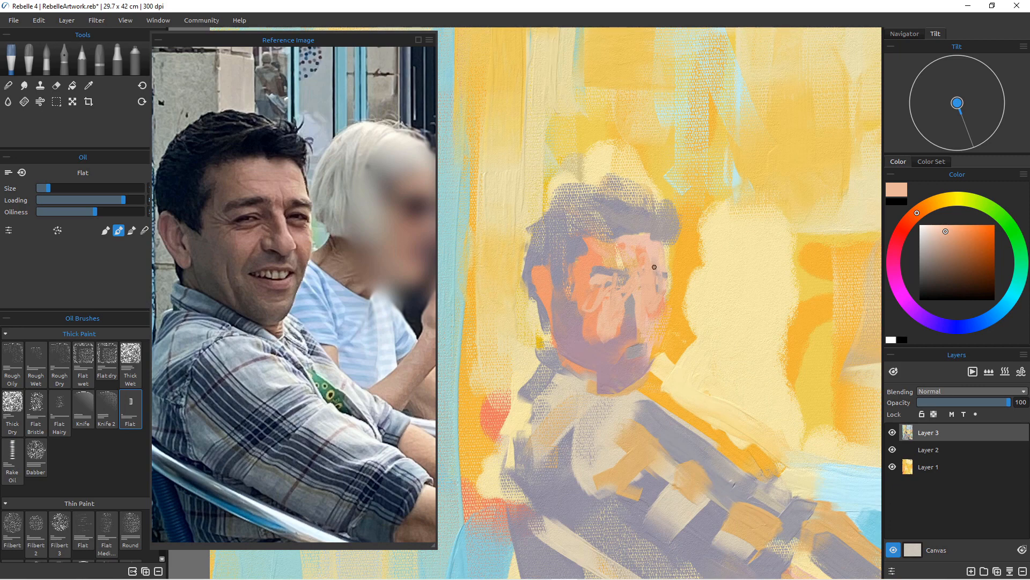
{"action": "key", "text": "]"}
{"action": "key", "text": "]"}
{"action": "key", "text": "]"}
{"action": "key", "text": "]"}
{"action": "key", "text": "]"}
{"action": "key", "text": "]"}
{"action": "key", "text": "]"}
{"action": "key", "text": "]"}
{"action": "left_click_drag", "start_coordinate": [655, 283], "coordinate": [657, 309]}
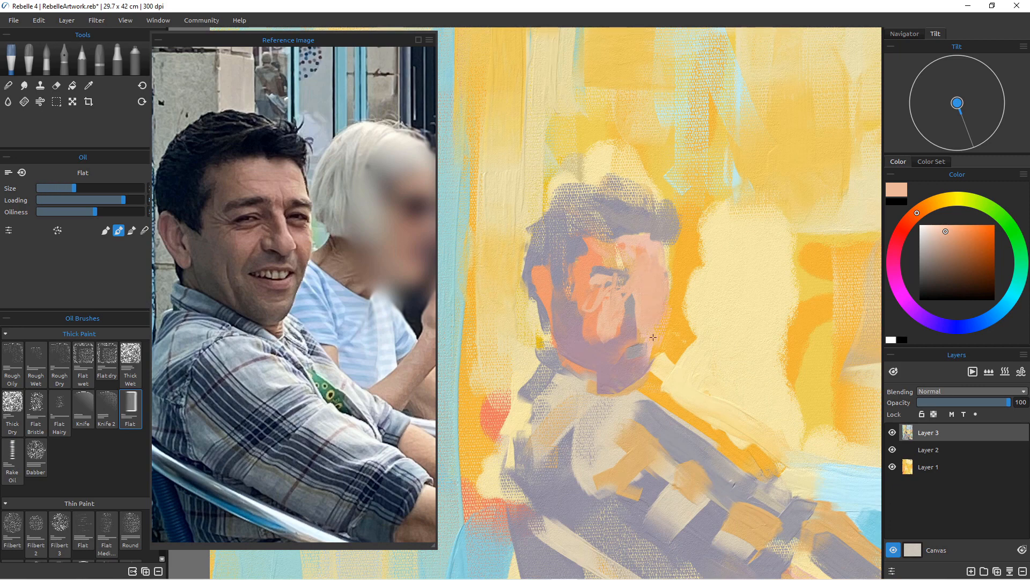
Simplify the near side of the face by painting over the eye, cheek and forehead in peach and sampled light orange.
{"action": "mouse_move", "coordinate": [598, 292]}
{"action": "left_mouse_down"}
{"action": "mouse_move", "coordinate": [605, 313]}
{"action": "mouse_move", "coordinate": [619, 280]}
{"action": "mouse_move", "coordinate": [560, 278]}
{"action": "mouse_move", "coordinate": [583, 285]}
{"action": "mouse_move", "coordinate": [593, 260]}
{"action": "mouse_move", "coordinate": [605, 333]}
{"action": "left_mouse_up"}
{"action": "left_click", "coordinate": [582, 279], "text": "alt"}
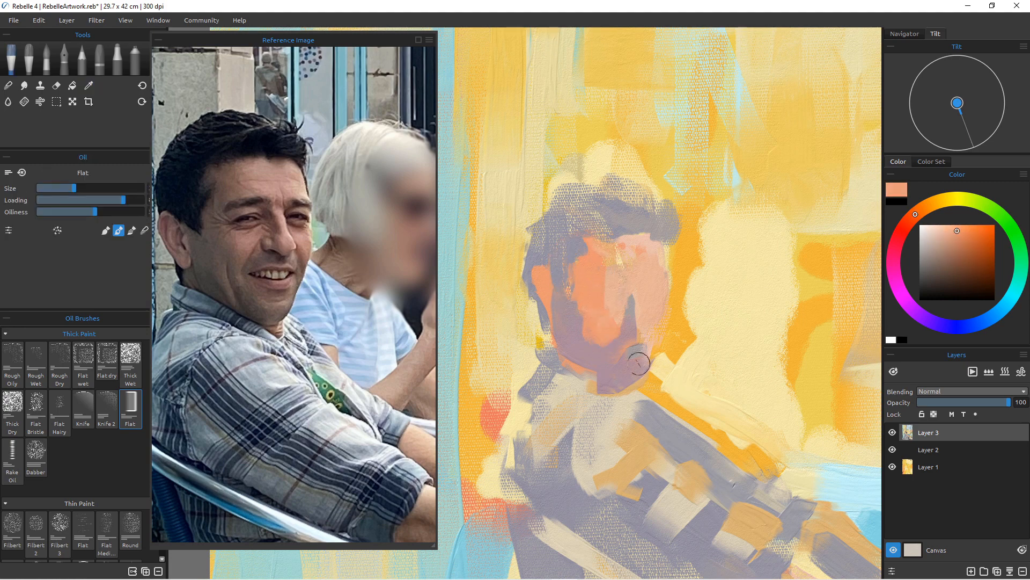
{"action": "left_click_drag", "start_coordinate": [582, 257], "coordinate": [589, 247]}
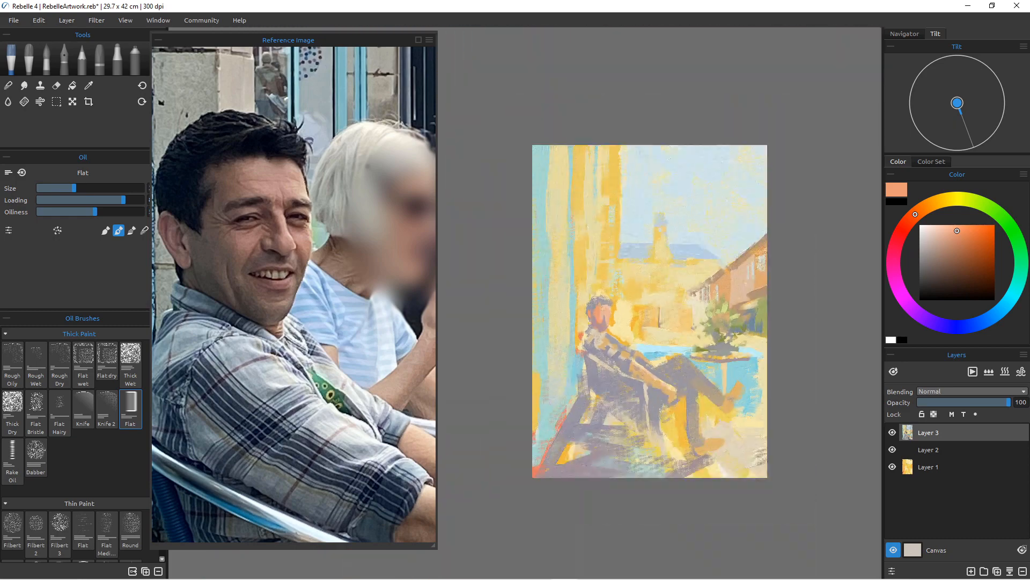
Compare the whole painting with the reference photo, widening the photo's view to the full café scene.
{"action": "scroll", "coordinate": [605, 326], "scroll_direction": "down", "scroll_amount": 10}
{"action": "scroll", "coordinate": [582, 316], "scroll_direction": "up", "scroll_amount": 4}
{"action": "scroll", "coordinate": [583, 316], "scroll_direction": "down", "scroll_amount": 2}
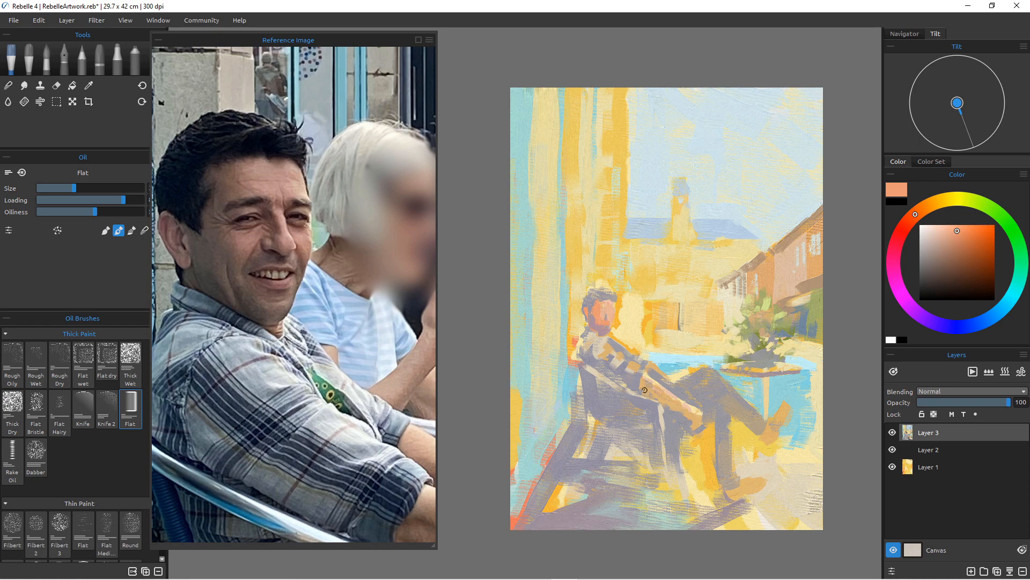
{"action": "left_click", "coordinate": [604, 305], "text": "alt"}
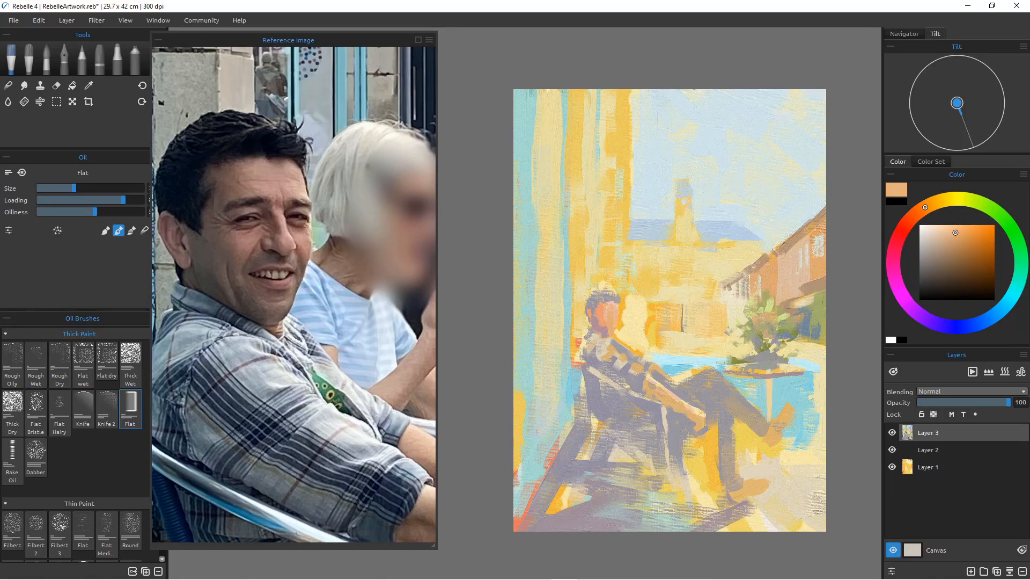
{"action": "scroll", "coordinate": [291, 327], "scroll_direction": "down", "scroll_amount": 10}
{"action": "left_click_drag", "start_coordinate": [291, 322], "coordinate": [219, 239]}
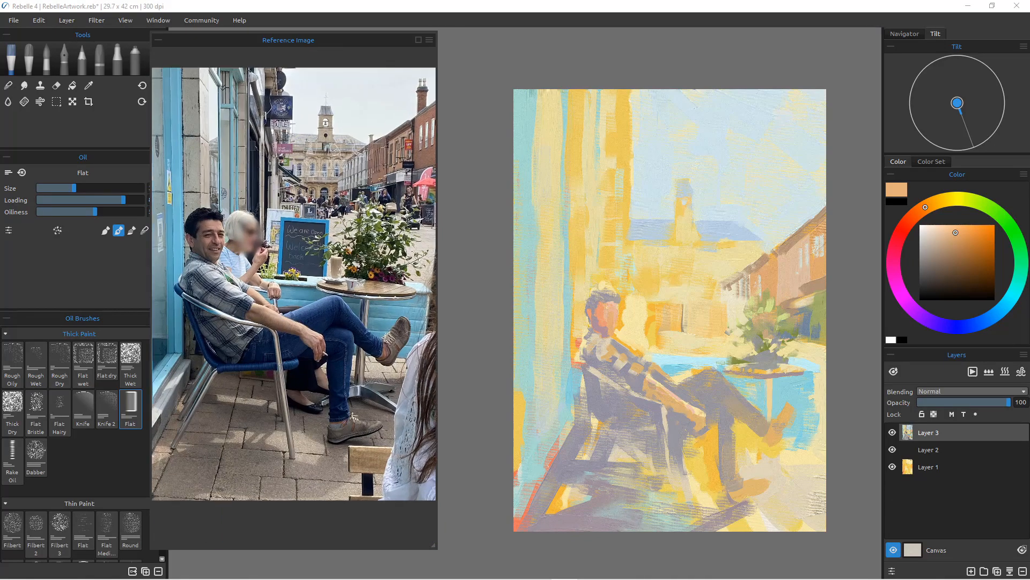
{"action": "scroll", "coordinate": [293, 322], "scroll_direction": "up", "scroll_amount": 2}
{"action": "left_click_drag", "start_coordinate": [294, 322], "coordinate": [303, 319]}
{"action": "scroll", "coordinate": [308, 325], "scroll_direction": "down", "scroll_amount": 1}
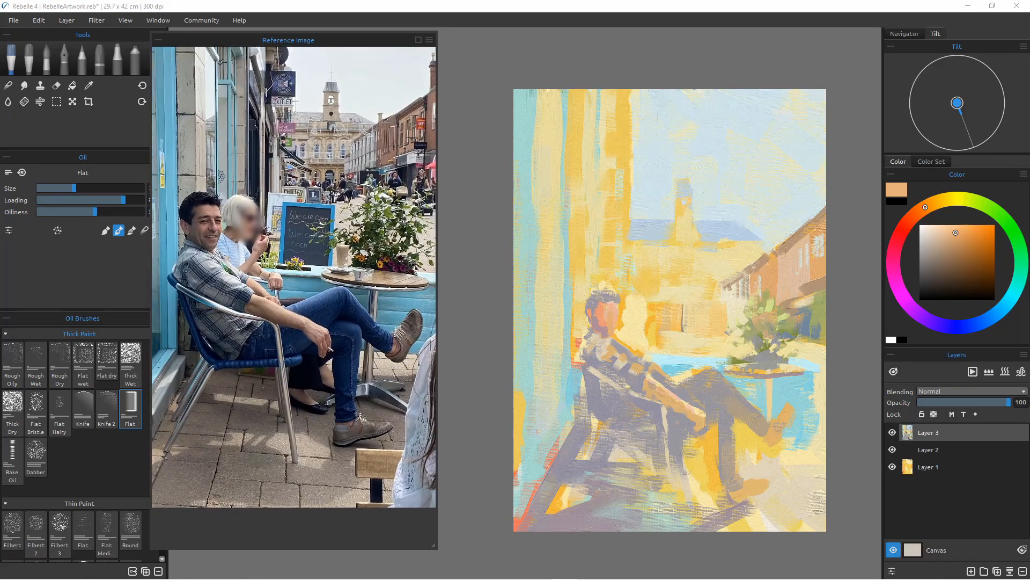
{"action": "scroll", "coordinate": [308, 325], "scroll_direction": "up", "scroll_amount": 1}
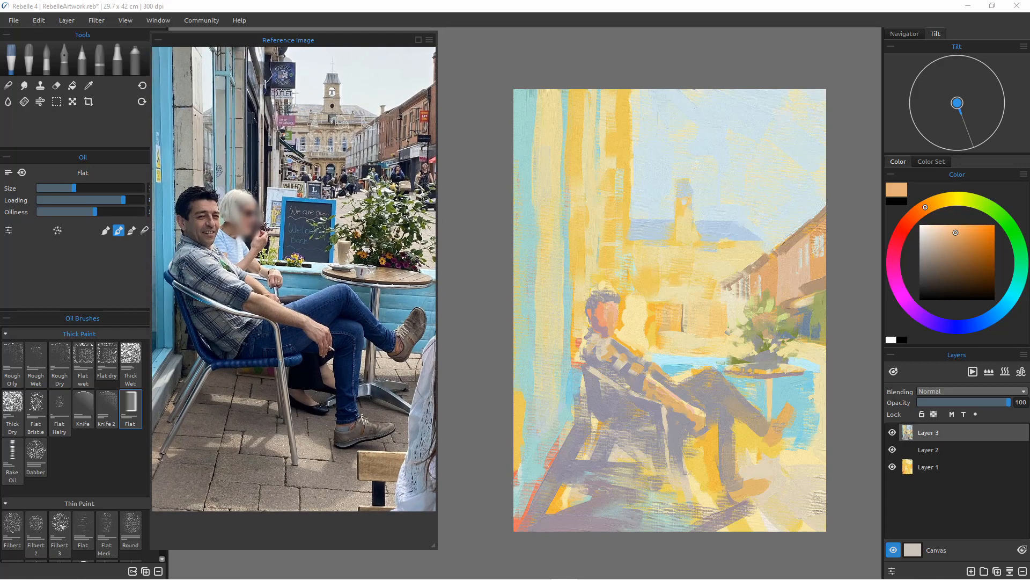
Rework the background building's lower facade in sampled yellow-orange and add tall upper windows in sampled light blue.
{"action": "left_click", "coordinate": [675, 327], "text": "alt"}
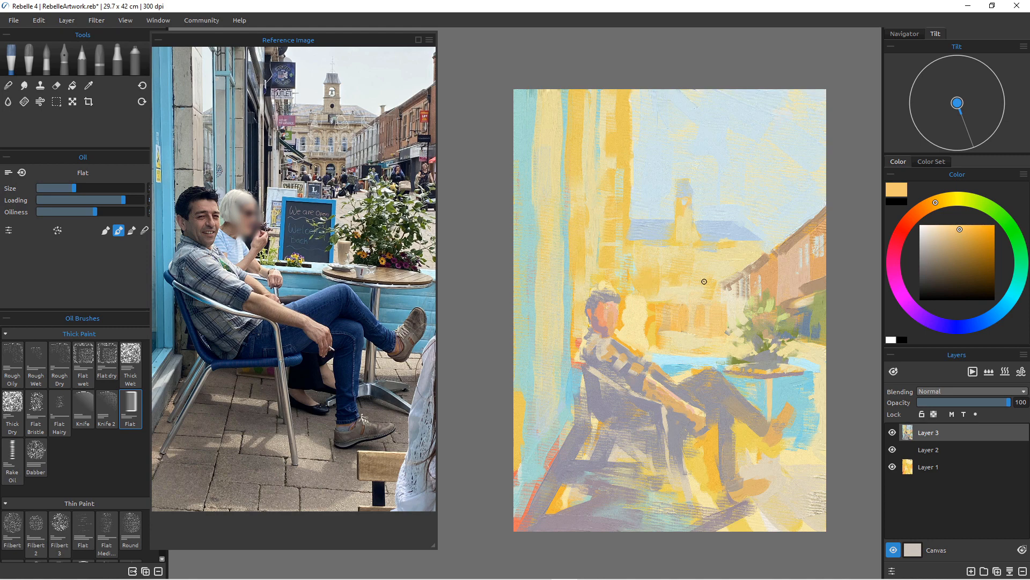
{"action": "key", "text": "i"}
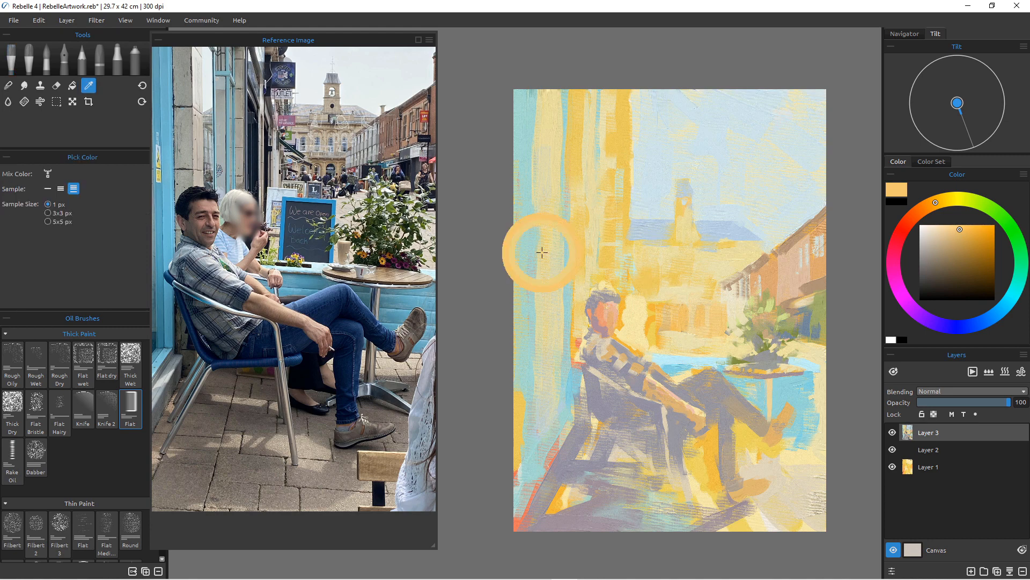
{"action": "left_click", "coordinate": [646, 236]}
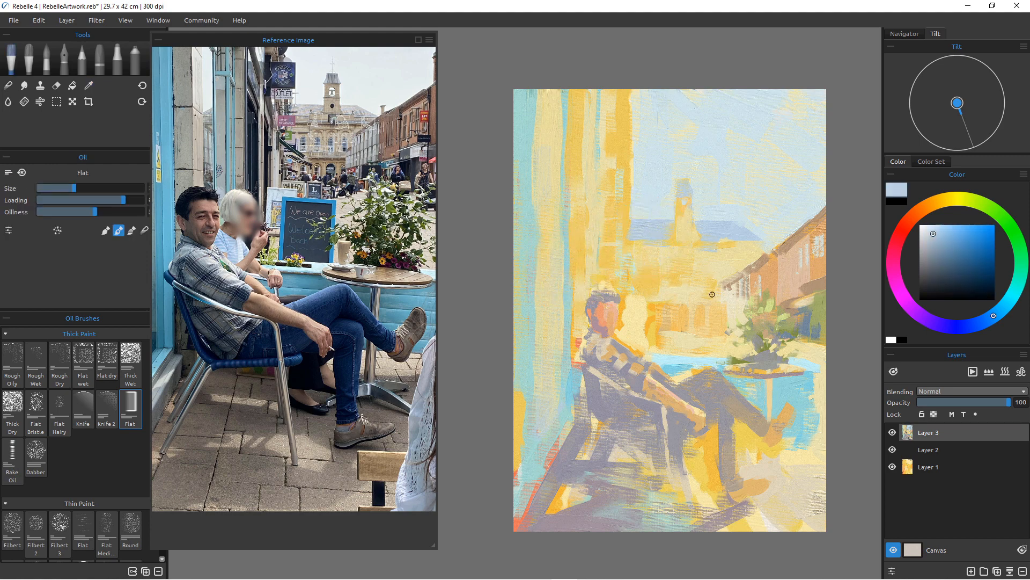
{"action": "left_click_drag", "start_coordinate": [708, 268], "coordinate": [709, 292]}
{"action": "left_click_drag", "start_coordinate": [689, 265], "coordinate": [690, 288]}
{"action": "left_click_drag", "start_coordinate": [649, 266], "coordinate": [649, 287]}
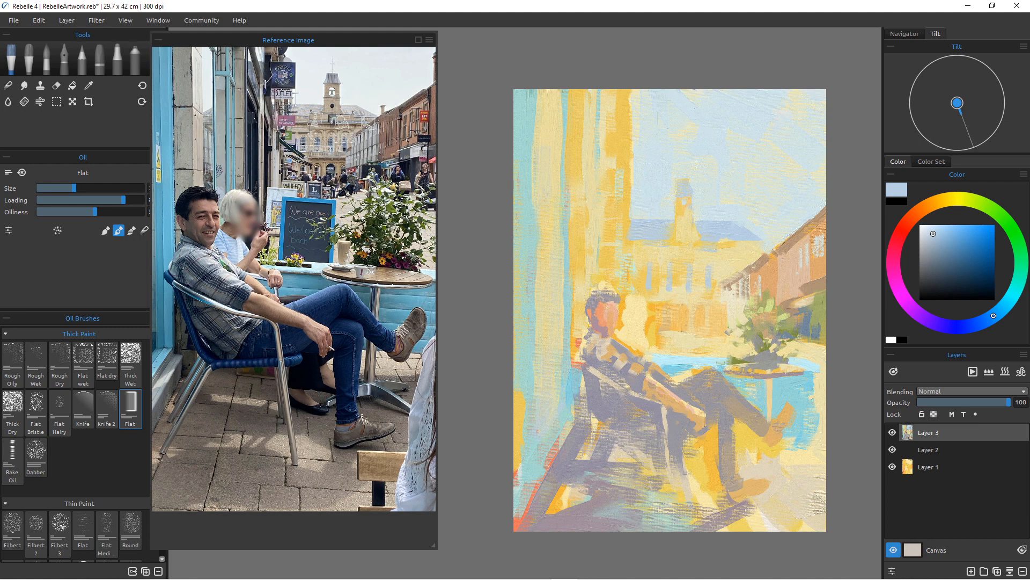
Sample a muted greyish purple from the shadows of the chair and seated figure.
{"action": "scroll", "coordinate": [608, 390], "scroll_direction": "up", "scroll_amount": 6}
{"action": "scroll", "coordinate": [608, 389], "scroll_direction": "down", "scroll_amount": 4}
{"action": "key", "text": "alt"}
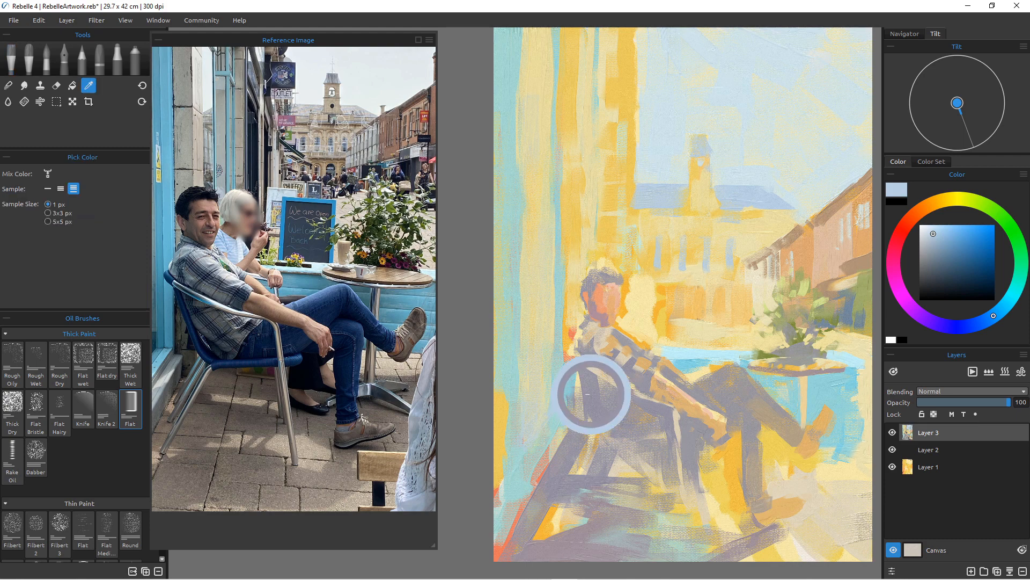
{"action": "left_click", "coordinate": [592, 393], "text": "alt"}
{"action": "left_click", "coordinate": [668, 361], "text": "alt"}
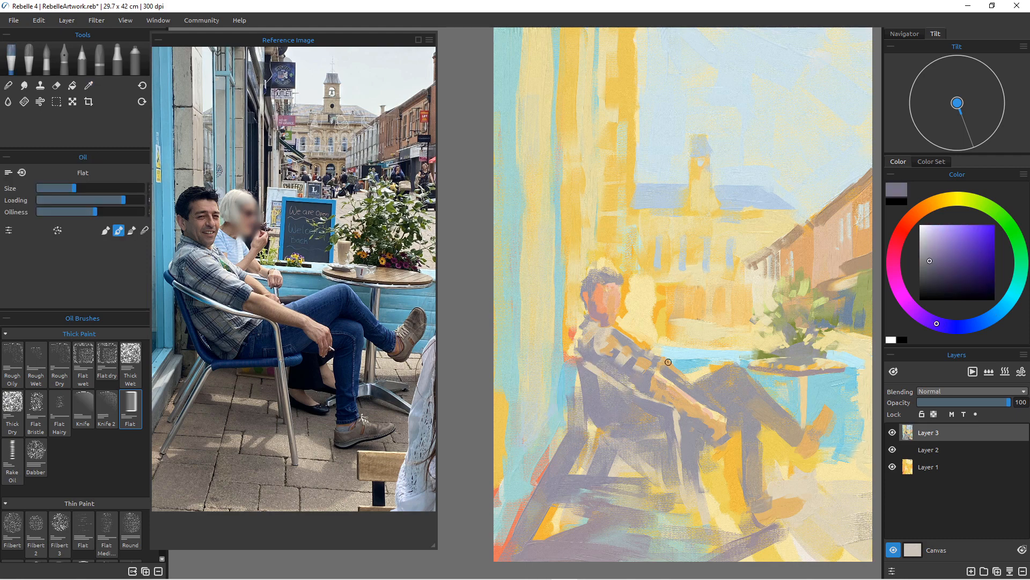
Move Layer 2 above Layer 3 and set its blending mode to Multiply.
{"action": "left_click", "coordinate": [929, 449]}
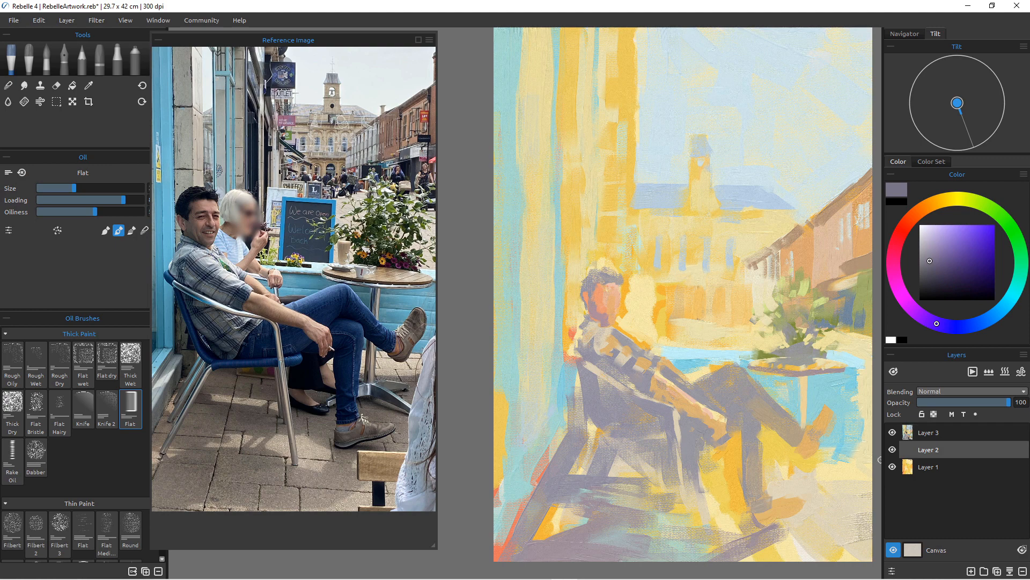
{"action": "left_click_drag", "start_coordinate": [930, 450], "coordinate": [929, 426]}
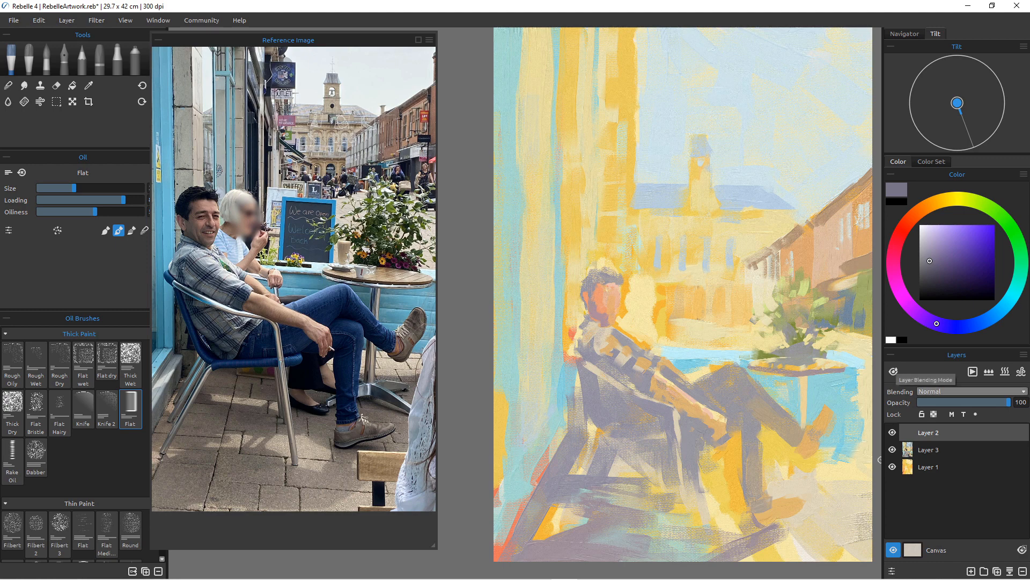
{"action": "left_click", "coordinate": [972, 392]}
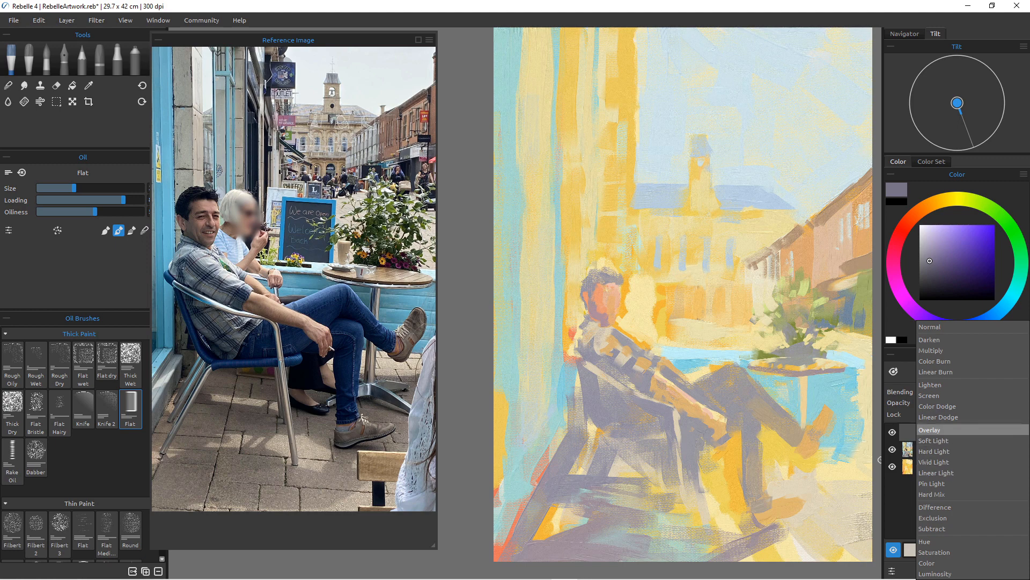
{"action": "left_click", "coordinate": [934, 350]}
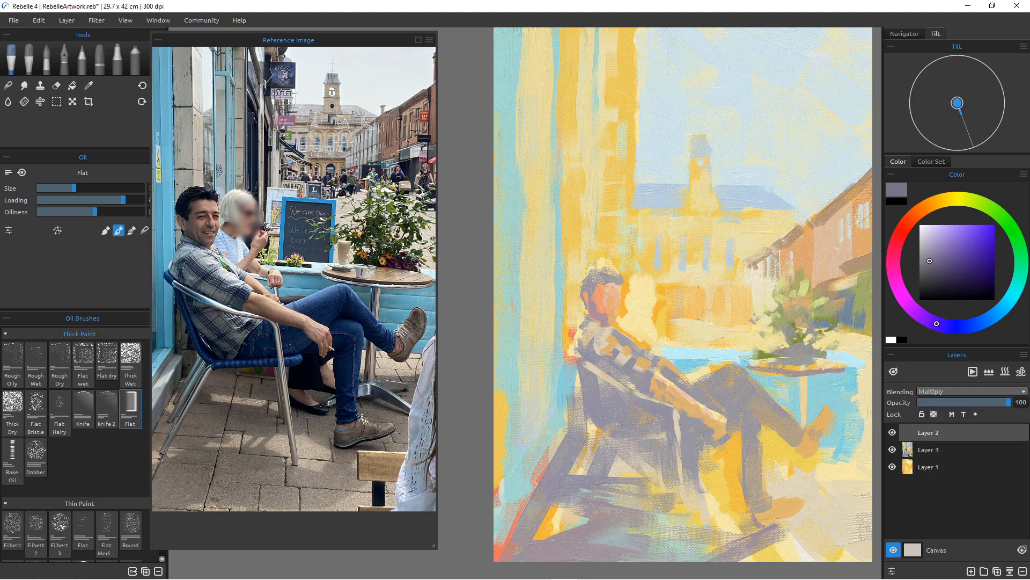
With a much smaller brush, paint a short greyish-purple shadow stroke along the upper part of the chair's armrest.
{"action": "scroll", "coordinate": [628, 392], "scroll_direction": "up", "scroll_amount": 5}
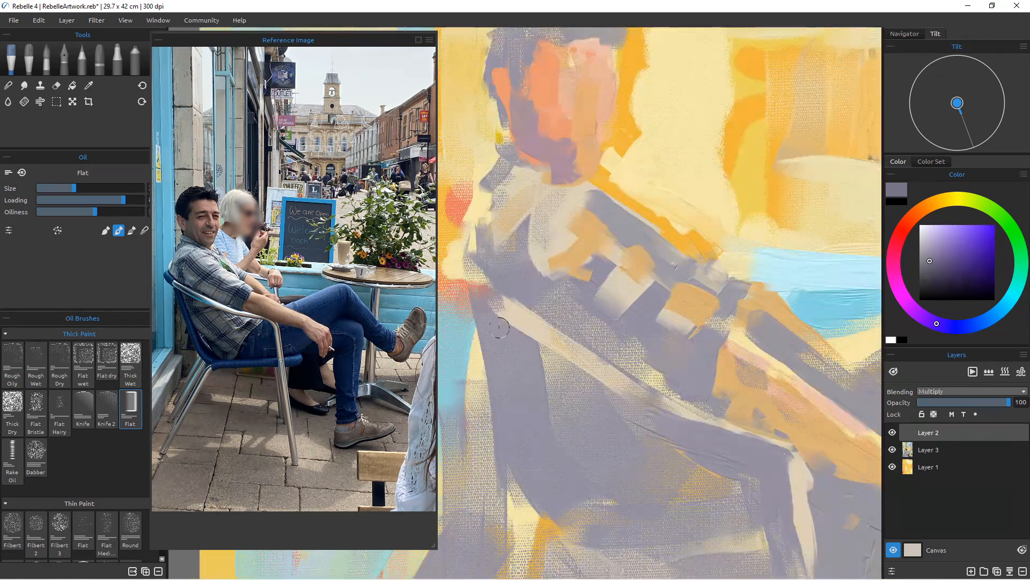
{"action": "key", "text": "bracketleft"}
{"action": "key", "text": "bracketleft"}
{"action": "key", "text": "bracketleft"}
{"action": "key", "text": "bracketleft"}
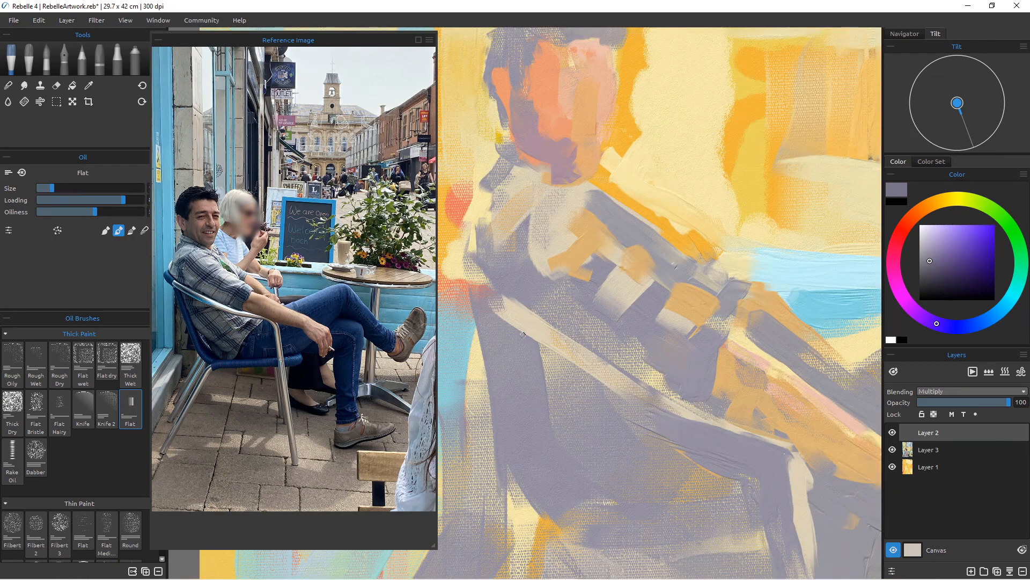
{"action": "left_click_drag", "start_coordinate": [521, 315], "coordinate": [563, 346]}
Sample a lighter lavender from the man's sleeve area and paint a thin shadow line beneath the upper armrest.
{"action": "key", "text": "bracketright"}
{"action": "key", "text": "bracketright"}
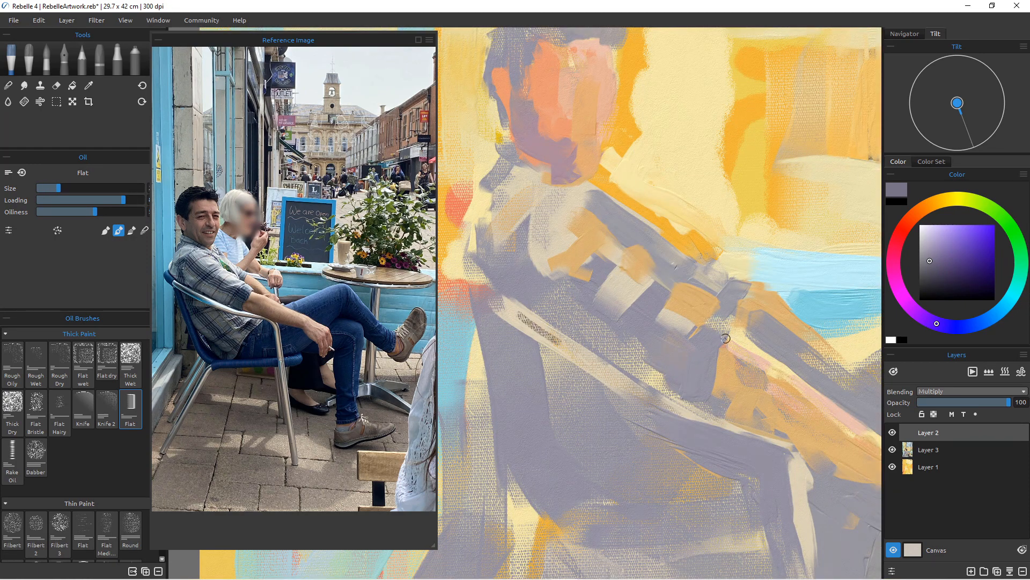
{"action": "left_click", "coordinate": [726, 339], "text": "alt"}
{"action": "mouse_move", "coordinate": [511, 326]}
{"action": "left_mouse_down"}
{"action": "mouse_move", "coordinate": [700, 420]}
{"action": "mouse_move", "coordinate": [642, 407]}
{"action": "mouse_move", "coordinate": [578, 371]}
{"action": "mouse_move", "coordinate": [547, 336]}
{"action": "mouse_move", "coordinate": [586, 357]}
{"action": "mouse_move", "coordinate": [507, 306]}
{"action": "mouse_move", "coordinate": [526, 319]}
{"action": "left_mouse_up"}
{"action": "key", "text": "bracketleft"}
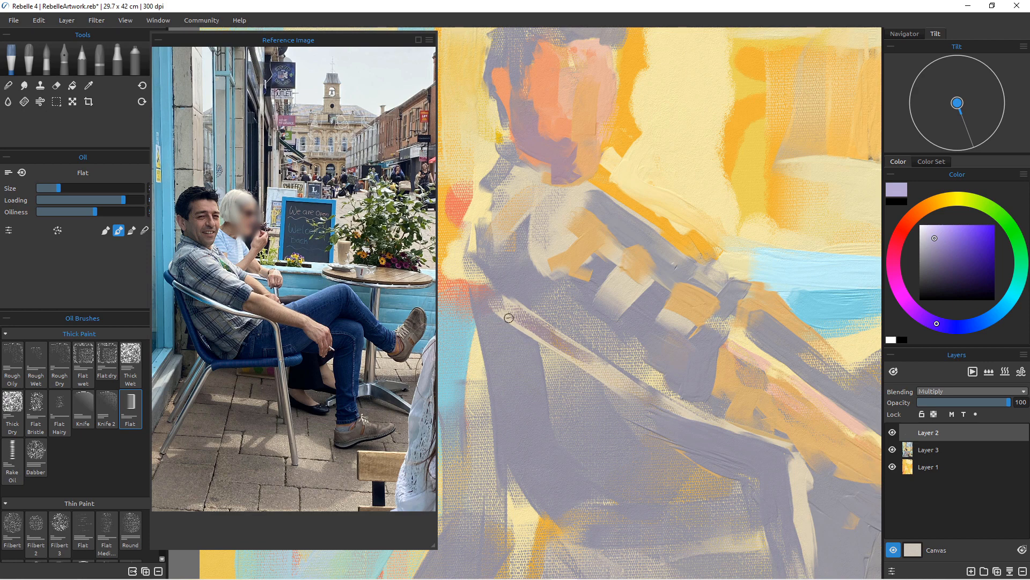
{"action": "key", "text": "bracketleft"}
{"action": "key", "text": "bracketleft"}
{"action": "left_click_drag", "start_coordinate": [506, 322], "coordinate": [593, 376]}
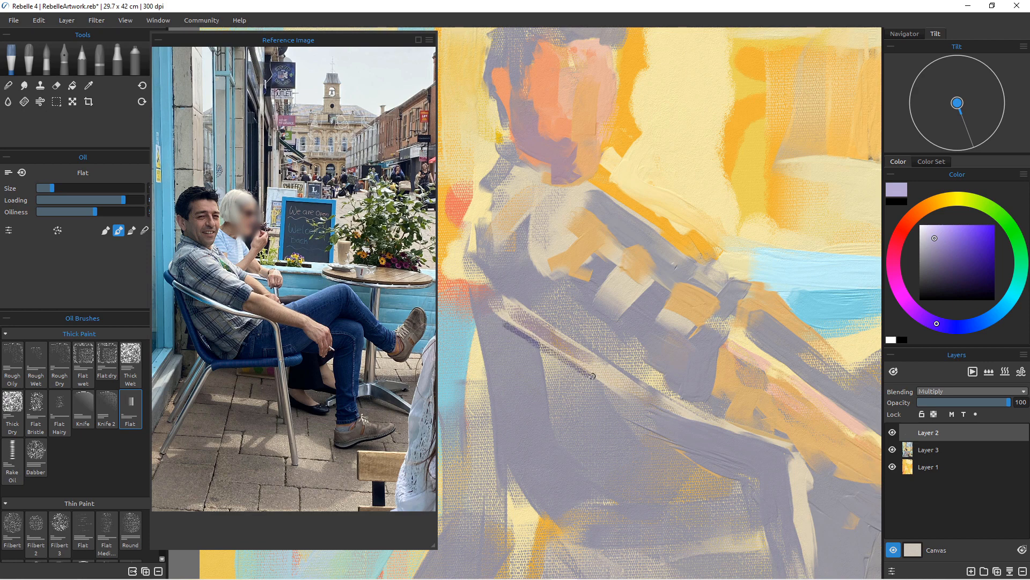
Extend the thin lavender shadow from the armrest's top end down to its bend above the front leg.
{"action": "left_click_drag", "start_coordinate": [477, 304], "coordinate": [516, 324]}
{"action": "left_click_drag", "start_coordinate": [617, 387], "coordinate": [690, 426]}
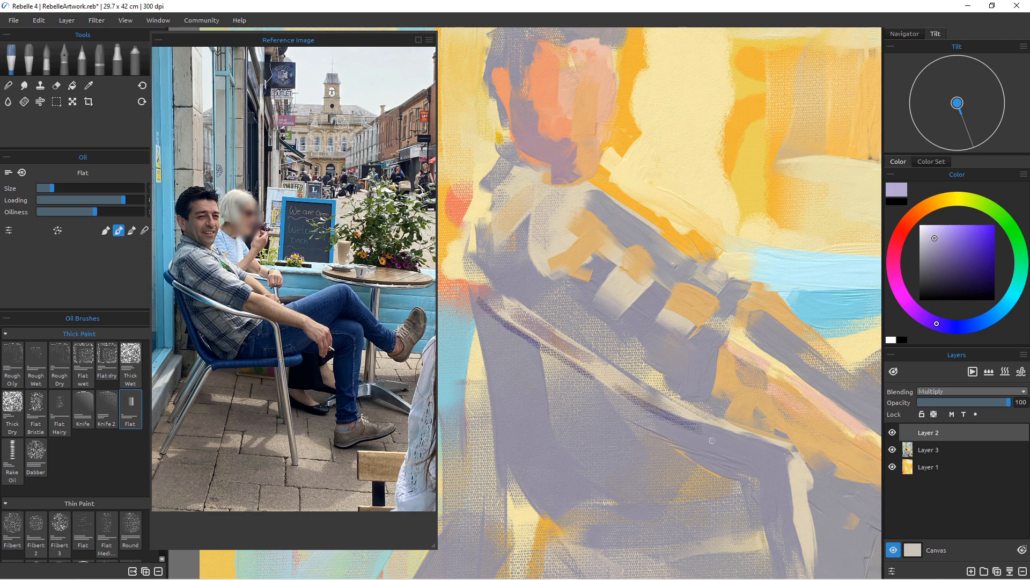
{"action": "mouse_move", "coordinate": [757, 458]}
{"action": "left_mouse_down"}
{"action": "mouse_move", "coordinate": [673, 423]}
{"action": "mouse_move", "coordinate": [754, 459]}
{"action": "mouse_move", "coordinate": [699, 435]}
{"action": "left_mouse_up"}
{"action": "left_click_drag", "start_coordinate": [761, 458], "coordinate": [665, 423]}
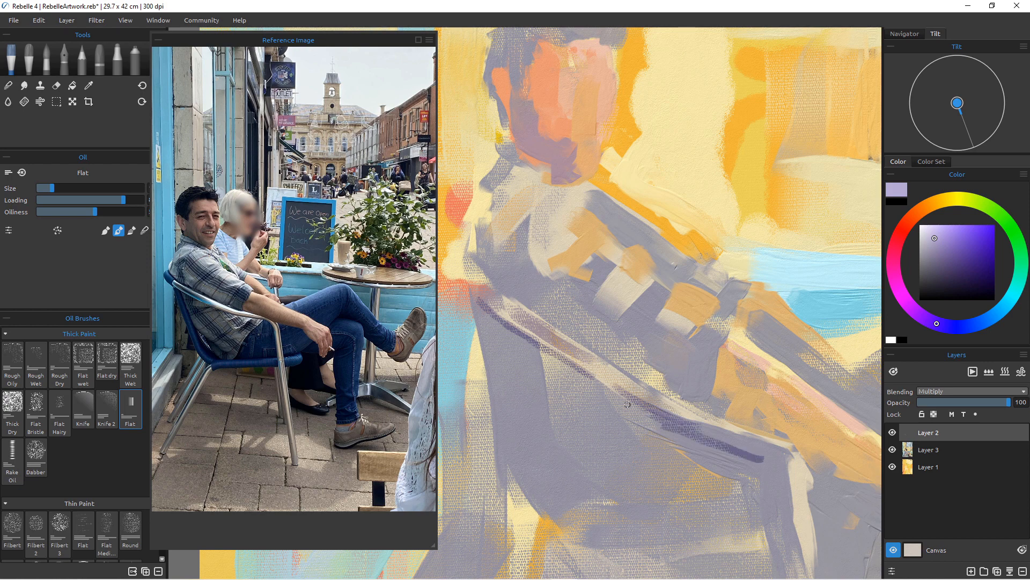
Paint thin dark lavender lines down the inner edge of the chair's front leg on the Multiply layer.
{"action": "key", "text": "ctrl+0"}
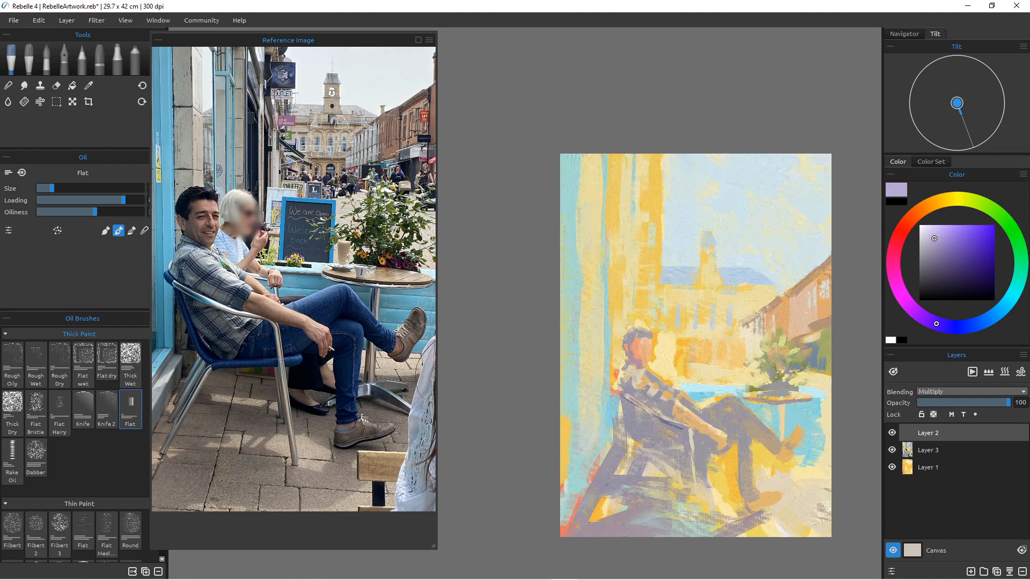
{"action": "scroll", "coordinate": [675, 443], "scroll_direction": "up", "scroll_amount": 2}
{"action": "scroll", "coordinate": [675, 443], "scroll_direction": "down", "scroll_amount": 2}
{"action": "left_click_drag", "start_coordinate": [678, 443], "coordinate": [655, 414]}
{"action": "scroll", "coordinate": [655, 414], "scroll_direction": "up", "scroll_amount": 1}
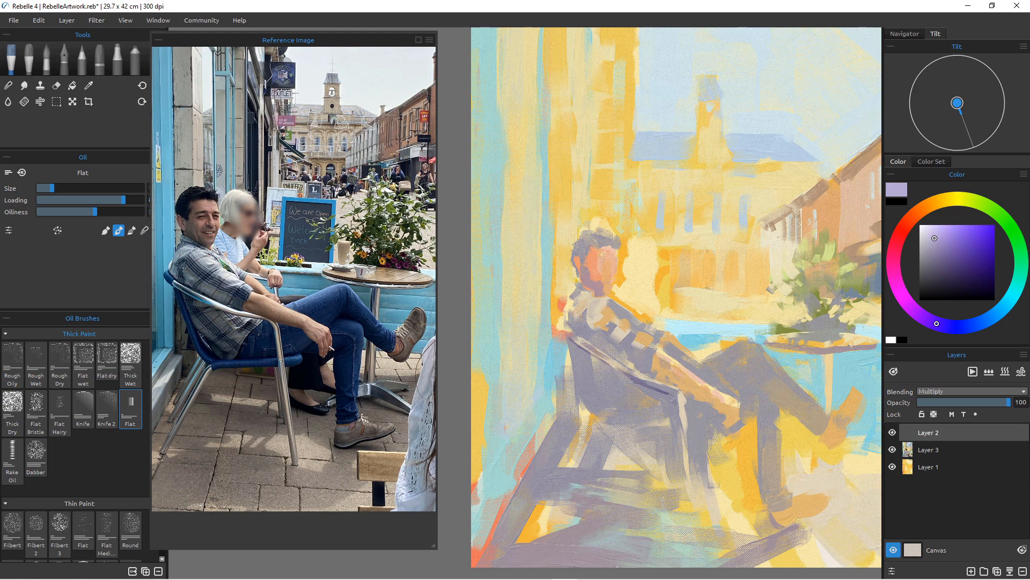
{"action": "left_click_drag", "start_coordinate": [676, 405], "coordinate": [685, 464]}
{"action": "left_click_drag", "start_coordinate": [675, 403], "coordinate": [683, 485]}
{"action": "left_click_drag", "start_coordinate": [678, 426], "coordinate": [679, 472]}
Erase excess dark paint along the lower armrest with the Square Hard eraser and return to the Flat brush.
{"action": "key", "text": "e"}
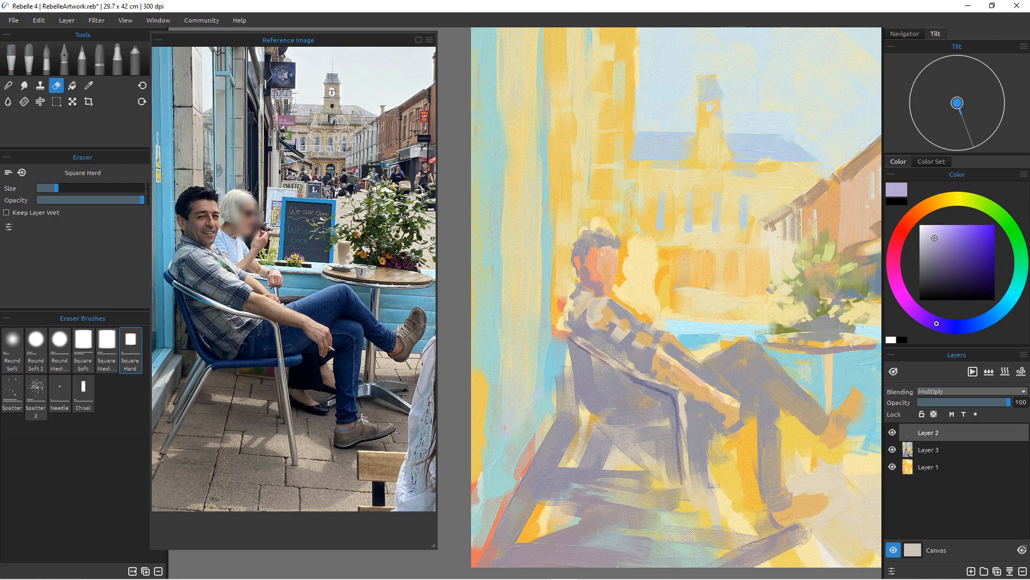
{"action": "left_click_drag", "start_coordinate": [632, 381], "coordinate": [653, 391]}
{"action": "key", "text": "b"}
{"action": "key", "text": "e"}
{"action": "key", "text": "b"}
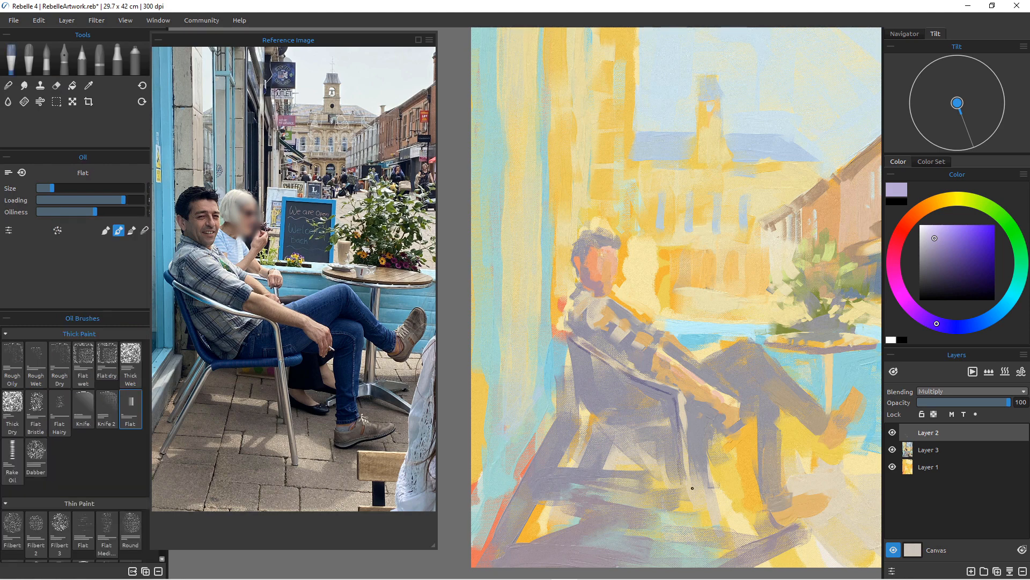
Enlarge the Flat brush and lay a broad lavender shadow beneath the armrest and down behind the front chair leg.
{"action": "key", "text": "bracketright"}
{"action": "key", "text": "bracketright"}
{"action": "key", "text": "bracketright"}
{"action": "key", "text": "bracketright"}
{"action": "key", "text": "bracketright"}
{"action": "key", "text": "bracketright"}
{"action": "key", "text": "bracketright"}
{"action": "key", "text": "bracketright"}
{"action": "key", "text": "bracketright"}
{"action": "key", "text": "bracketright"}
{"action": "key", "text": "bracketleft"}
{"action": "key", "text": "bracketleft"}
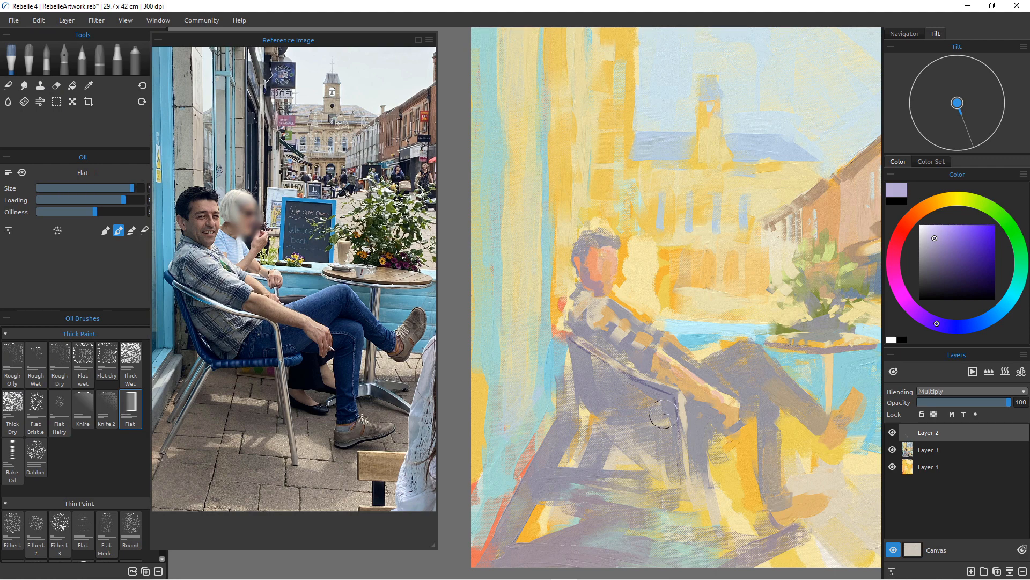
{"action": "mouse_move", "coordinate": [652, 400]}
{"action": "left_mouse_down"}
{"action": "mouse_move", "coordinate": [664, 429]}
{"action": "mouse_move", "coordinate": [656, 414]}
{"action": "mouse_move", "coordinate": [642, 428]}
{"action": "mouse_move", "coordinate": [671, 432]}
{"action": "mouse_move", "coordinate": [678, 476]}
{"action": "left_mouse_up"}
With a slightly smaller brush, carry the lavender shadow across the underside of the seat and into the chair back.
{"action": "key", "text": "bracketleft"}
{"action": "key", "text": "bracketleft"}
{"action": "key", "text": "bracketleft"}
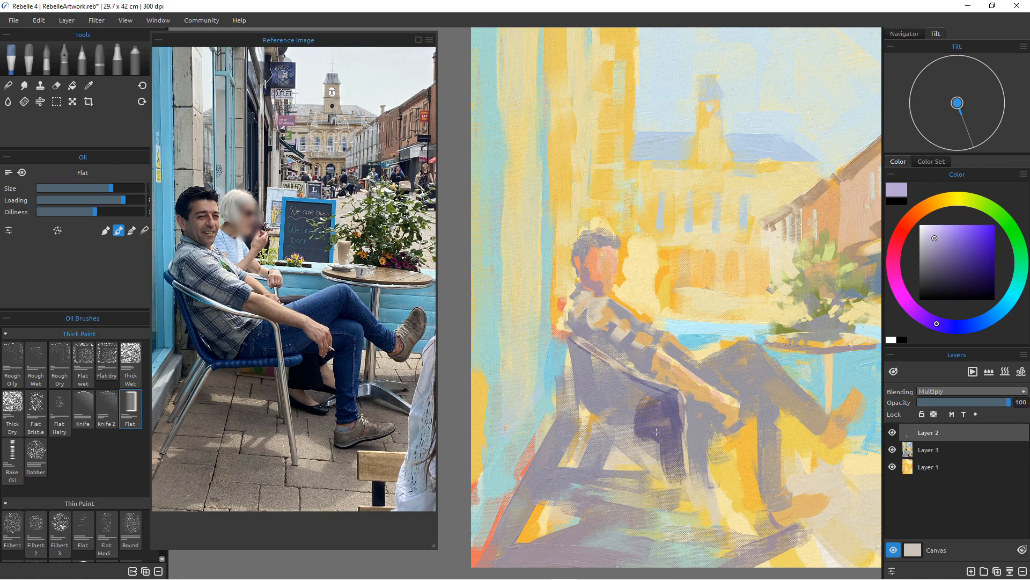
{"action": "mouse_move", "coordinate": [651, 436]}
{"action": "left_mouse_down"}
{"action": "mouse_move", "coordinate": [605, 431]}
{"action": "mouse_move", "coordinate": [621, 438]}
{"action": "left_mouse_up"}
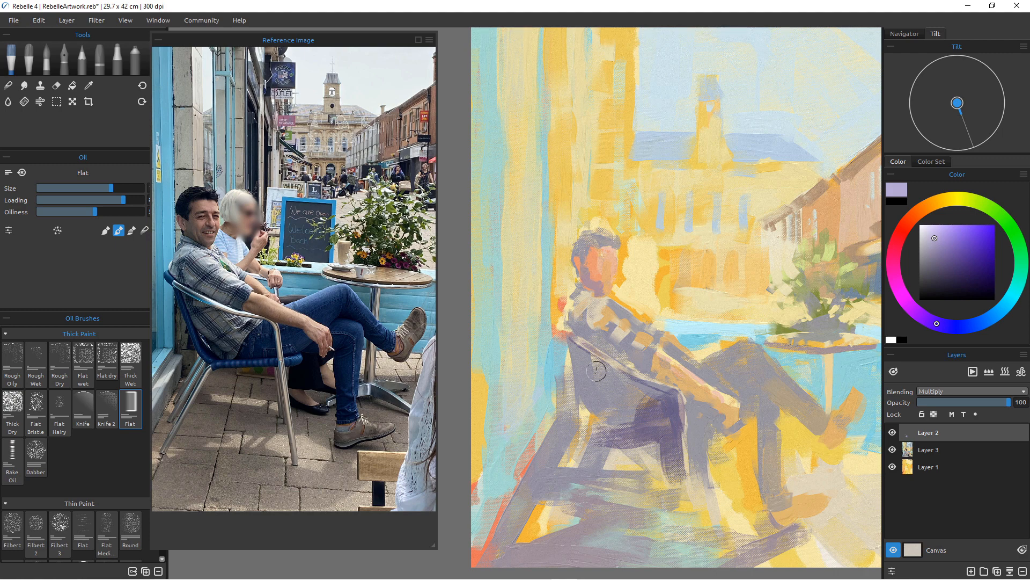
{"action": "left_click_drag", "start_coordinate": [593, 366], "coordinate": [613, 385]}
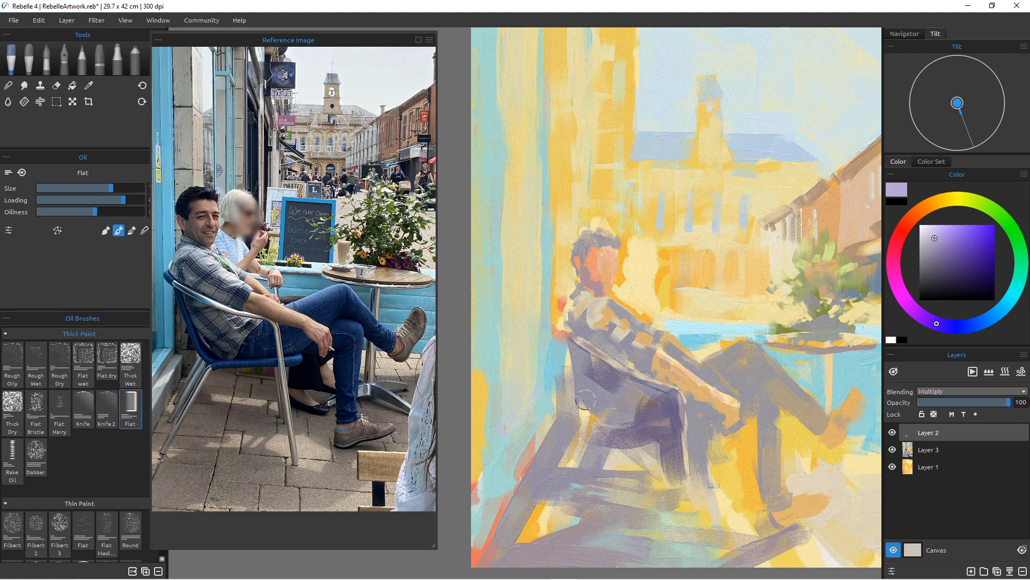
Sample the wall's light blue and brush it on Layer 3 over the chair back, seat and the man's shoulder.
{"action": "left_click", "coordinate": [555, 363], "text": "alt"}
{"action": "mouse_move", "coordinate": [582, 372]}
{"action": "left_mouse_down"}
{"action": "mouse_move", "coordinate": [598, 401]}
{"action": "mouse_move", "coordinate": [581, 365]}
{"action": "mouse_move", "coordinate": [620, 409]}
{"action": "mouse_move", "coordinate": [602, 372]}
{"action": "mouse_move", "coordinate": [599, 395]}
{"action": "mouse_move", "coordinate": [591, 369]}
{"action": "mouse_move", "coordinate": [628, 397]}
{"action": "mouse_move", "coordinate": [591, 371]}
{"action": "left_mouse_up"}
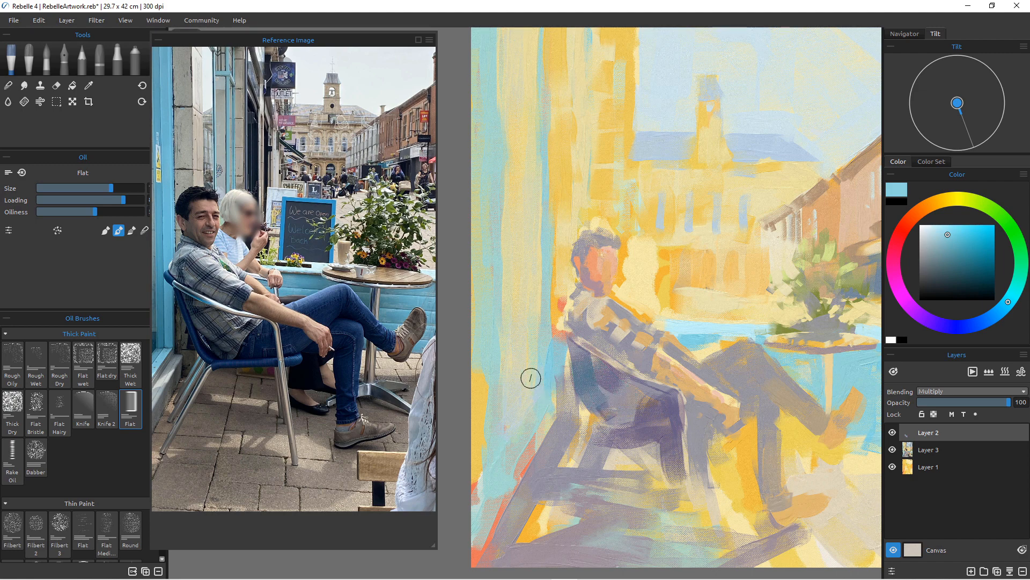
{"action": "key", "text": "ctrl+z"}
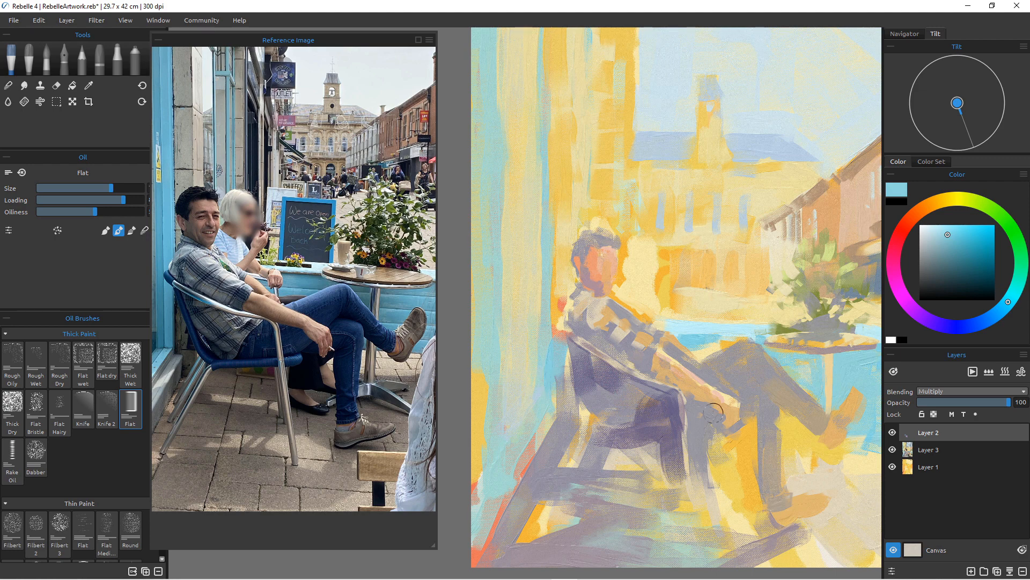
{"action": "left_click", "coordinate": [934, 449]}
{"action": "left_click_drag", "start_coordinate": [579, 365], "coordinate": [600, 422]}
{"action": "left_click_drag", "start_coordinate": [576, 356], "coordinate": [593, 369]}
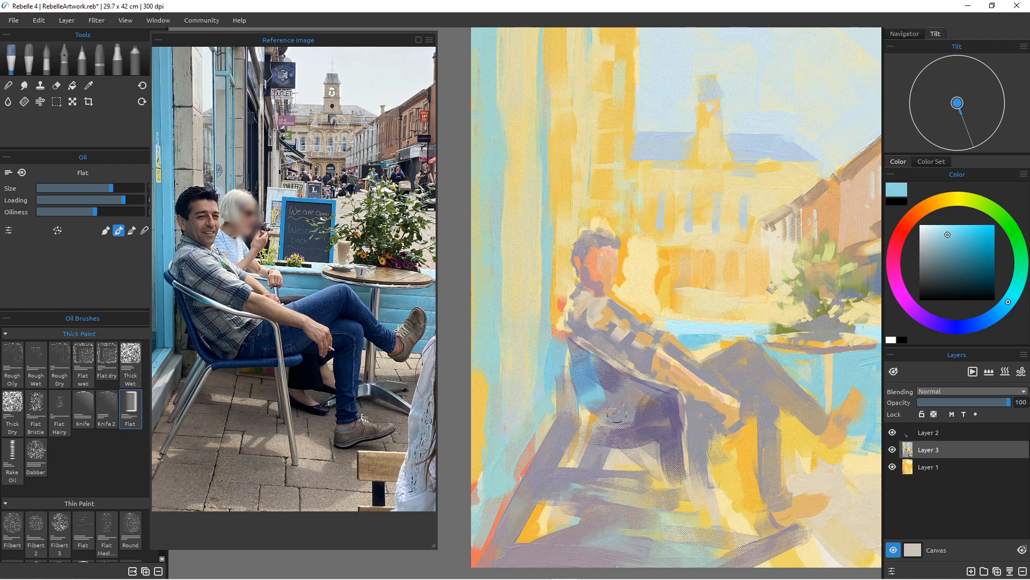
{"action": "left_click_drag", "start_coordinate": [634, 406], "coordinate": [618, 423]}
{"action": "left_click_drag", "start_coordinate": [572, 298], "coordinate": [588, 315]}
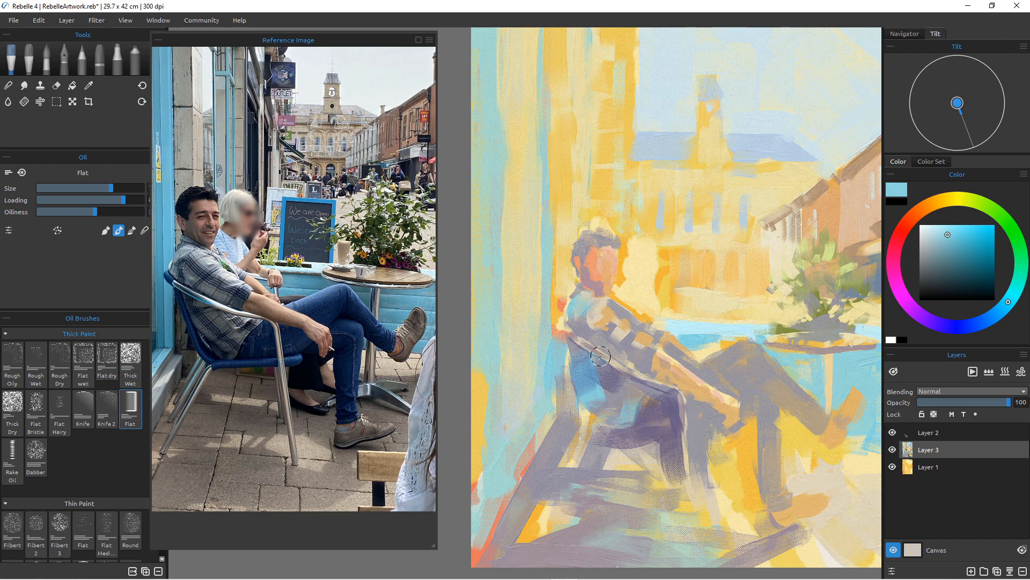
With a smaller brush, paint light blue strokes down the rear chair legs and sampled yellow along the front leg.
{"action": "key", "text": "bracketleft"}
{"action": "key", "text": "bracketleft"}
{"action": "key", "text": "bracketleft"}
{"action": "key", "text": "bracketleft"}
{"action": "key", "text": "bracketleft"}
{"action": "key", "text": "bracketleft"}
{"action": "key", "text": "bracketleft"}
{"action": "key", "text": "bracketleft"}
{"action": "key", "text": "bracketleft"}
{"action": "left_click_drag", "start_coordinate": [573, 472], "coordinate": [558, 506]}
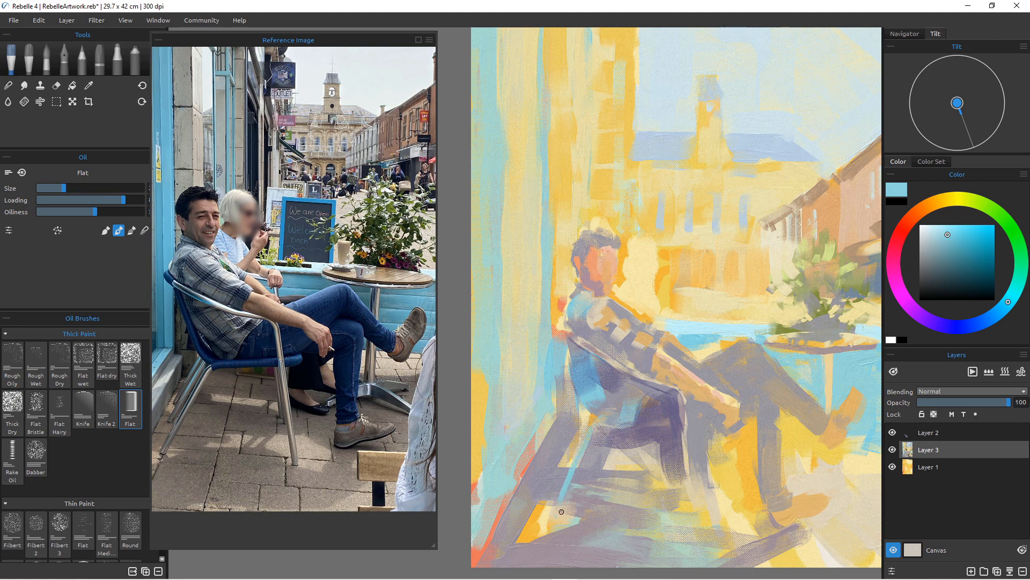
{"action": "left_click_drag", "start_coordinate": [577, 424], "coordinate": [552, 484]}
{"action": "left_click_drag", "start_coordinate": [577, 418], "coordinate": [563, 444]}
{"action": "left_click", "coordinate": [733, 474], "text": "alt"}
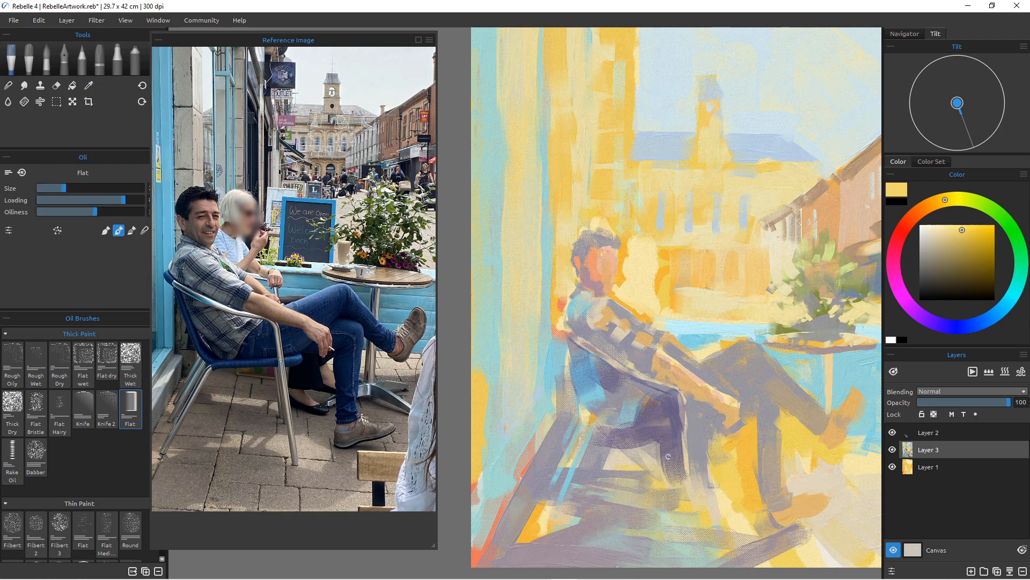
{"action": "left_click_drag", "start_coordinate": [688, 408], "coordinate": [700, 516]}
Sample a pale cream and paint a small cigarette in the man's hand with a finer brush.
{"action": "left_click", "coordinate": [730, 440], "text": "alt"}
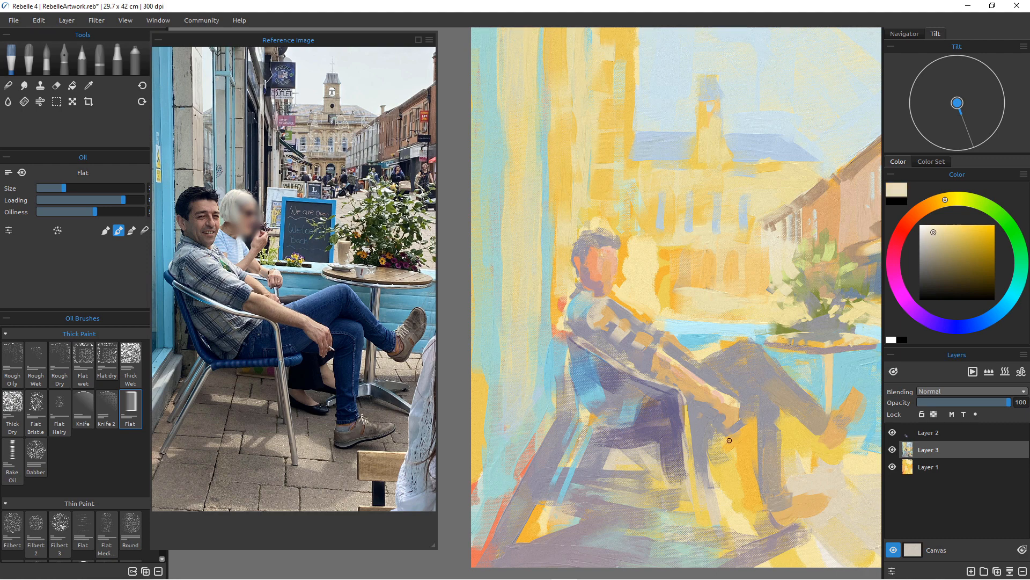
{"action": "key", "text": "bracketleft"}
{"action": "key", "text": "bracketleft"}
{"action": "left_click_drag", "start_coordinate": [734, 422], "coordinate": [746, 431]}
Choose a light warm grey, enlarge the brush and block in the shoulder of the companion behind the man.
{"action": "left_click", "coordinate": [926, 240]}
{"action": "key", "text": "bracketright"}
{"action": "key", "text": "bracketright"}
{"action": "key", "text": "bracketright"}
{"action": "key", "text": "bracketright"}
{"action": "key", "text": "bracketright"}
{"action": "key", "text": "bracketright"}
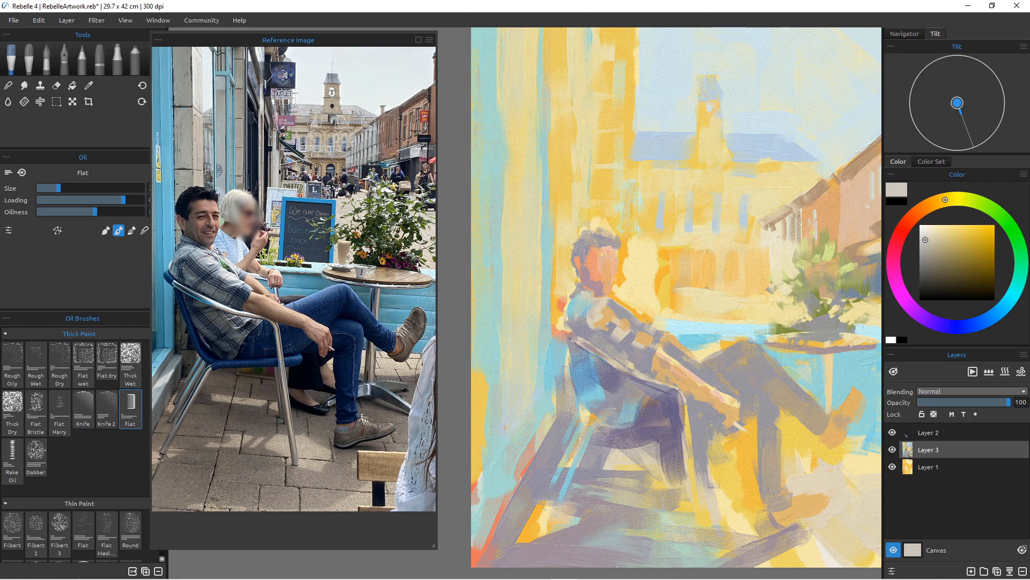
{"action": "mouse_move", "coordinate": [626, 292]}
{"action": "left_mouse_down"}
{"action": "mouse_move", "coordinate": [651, 296]}
{"action": "mouse_move", "coordinate": [626, 283]}
{"action": "mouse_move", "coordinate": [638, 300]}
{"action": "mouse_move", "coordinate": [749, 286]}
{"action": "mouse_move", "coordinate": [701, 338]}
{"action": "mouse_move", "coordinate": [622, 300]}
{"action": "mouse_move", "coordinate": [625, 286]}
{"action": "mouse_move", "coordinate": [652, 295]}
{"action": "mouse_move", "coordinate": [626, 289]}
{"action": "mouse_move", "coordinate": [644, 303]}
{"action": "mouse_move", "coordinate": [612, 306]}
{"action": "left_mouse_up"}
Build up the companion's shirt with sampled cream, pale aqua and near-white strokes.
{"action": "left_click", "coordinate": [750, 287], "text": "alt"}
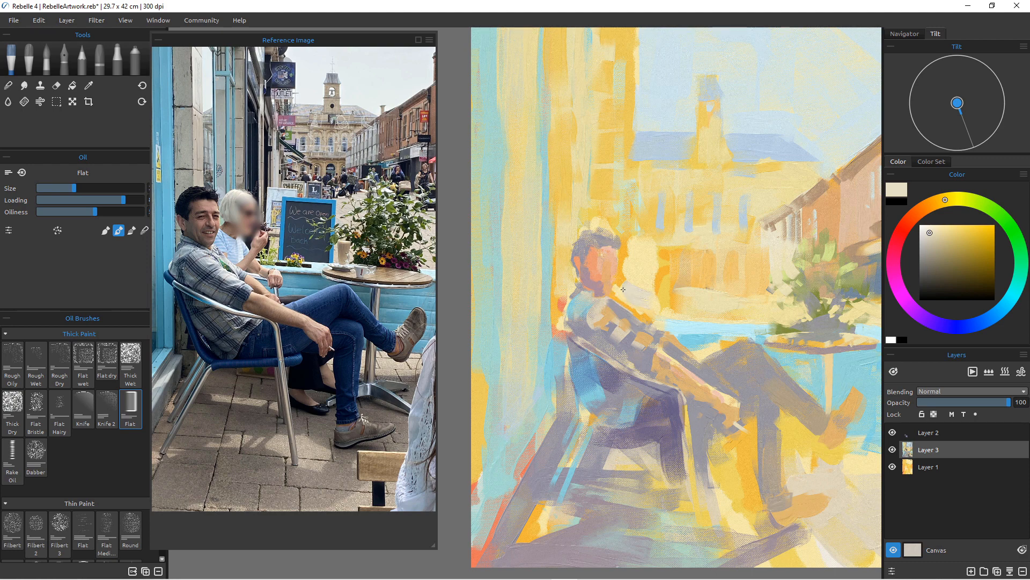
{"action": "left_click", "coordinate": [544, 261], "text": "alt"}
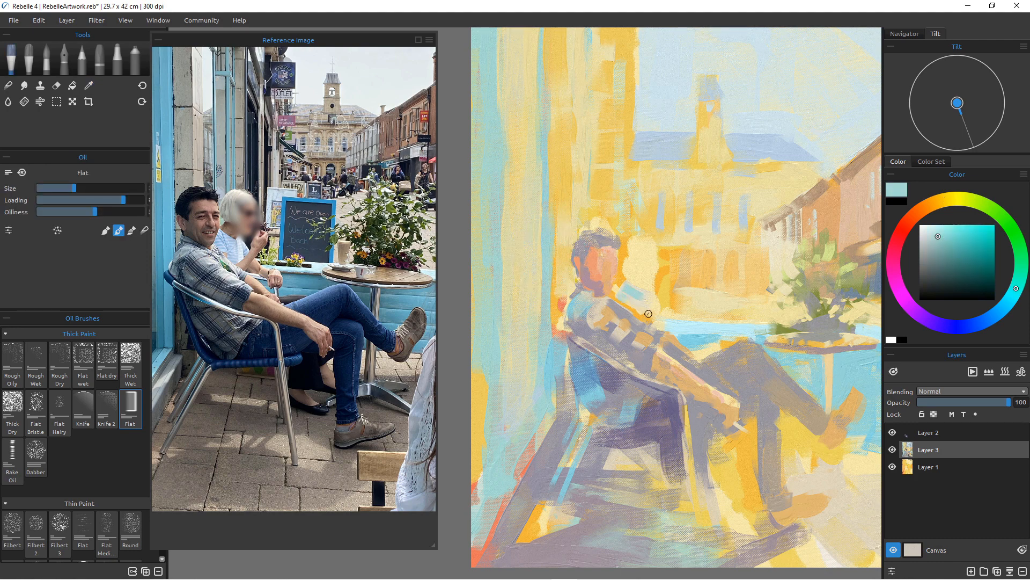
{"action": "left_click", "coordinate": [660, 303], "text": "alt"}
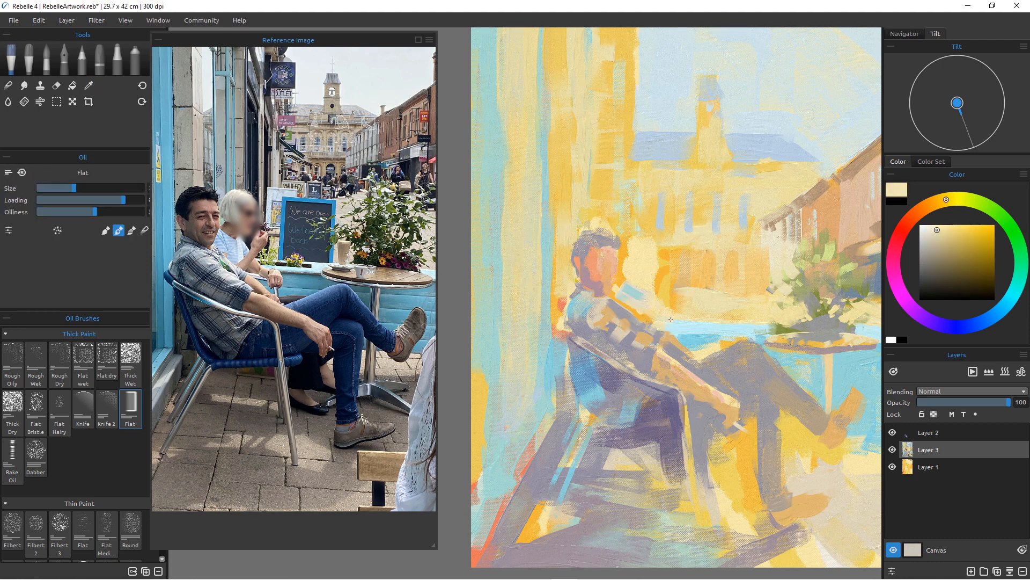
{"action": "left_click", "coordinate": [925, 230]}
{"action": "left_click_drag", "start_coordinate": [658, 302], "coordinate": [662, 307]}
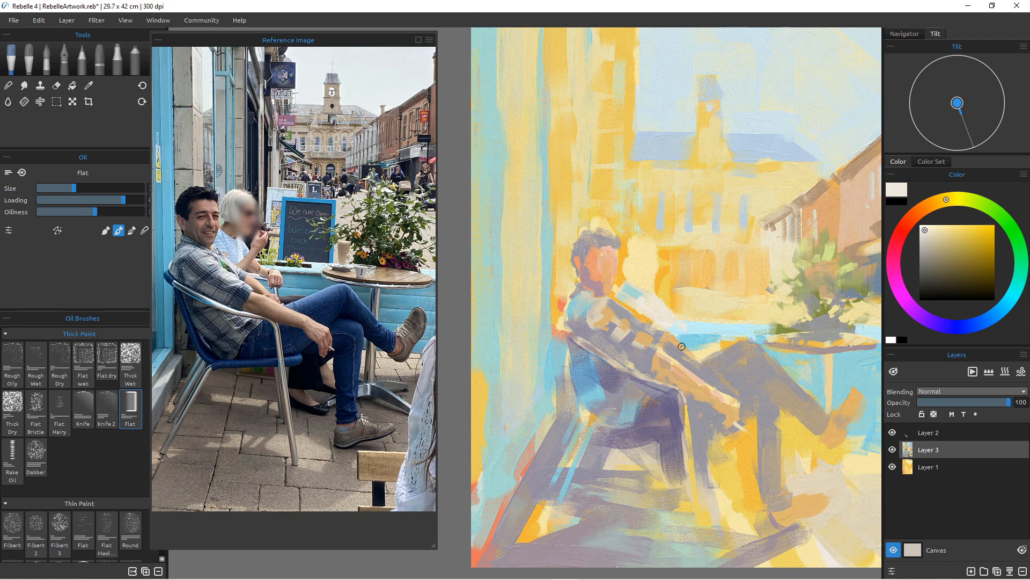
Reshape the companion's neck and chin with sampled yellow and orange, and paint the hair in near-white.
{"action": "left_click", "coordinate": [663, 304], "text": "alt"}
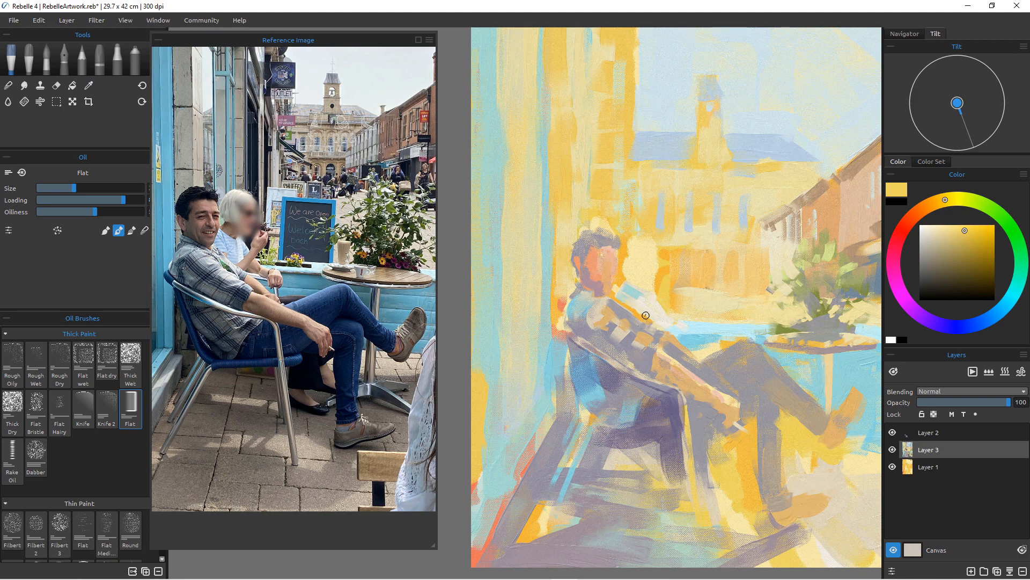
{"action": "left_click", "coordinate": [645, 295], "text": "alt"}
{"action": "left_click", "coordinate": [655, 275], "text": "alt"}
{"action": "left_click_drag", "start_coordinate": [654, 278], "coordinate": [651, 291]}
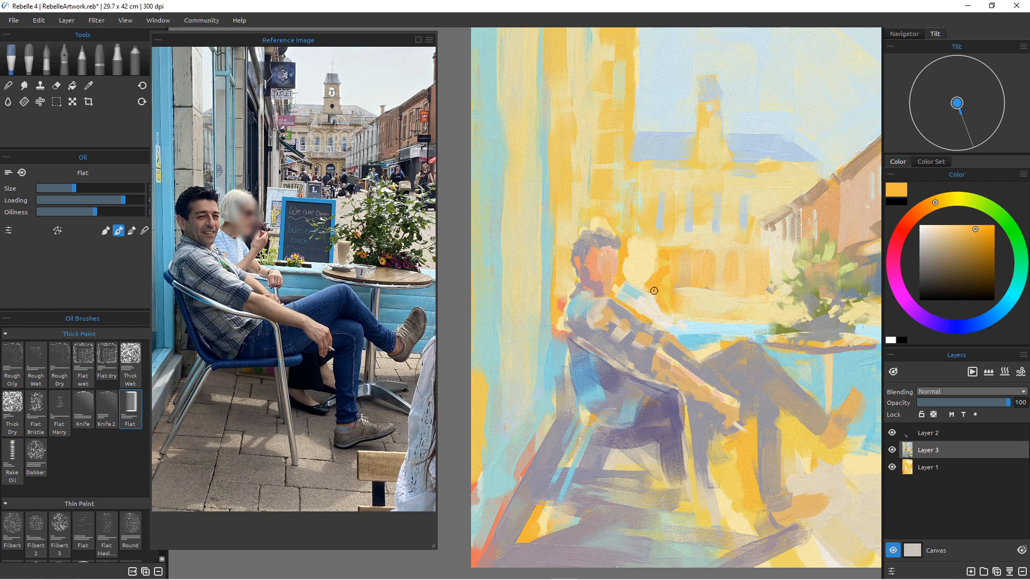
{"action": "left_click_drag", "start_coordinate": [602, 259], "coordinate": [707, 267]}
{"action": "mouse_move", "coordinate": [647, 244]}
{"action": "left_mouse_down"}
{"action": "mouse_move", "coordinate": [637, 269]}
{"action": "mouse_move", "coordinate": [637, 244]}
{"action": "mouse_move", "coordinate": [623, 285]}
{"action": "left_mouse_up"}
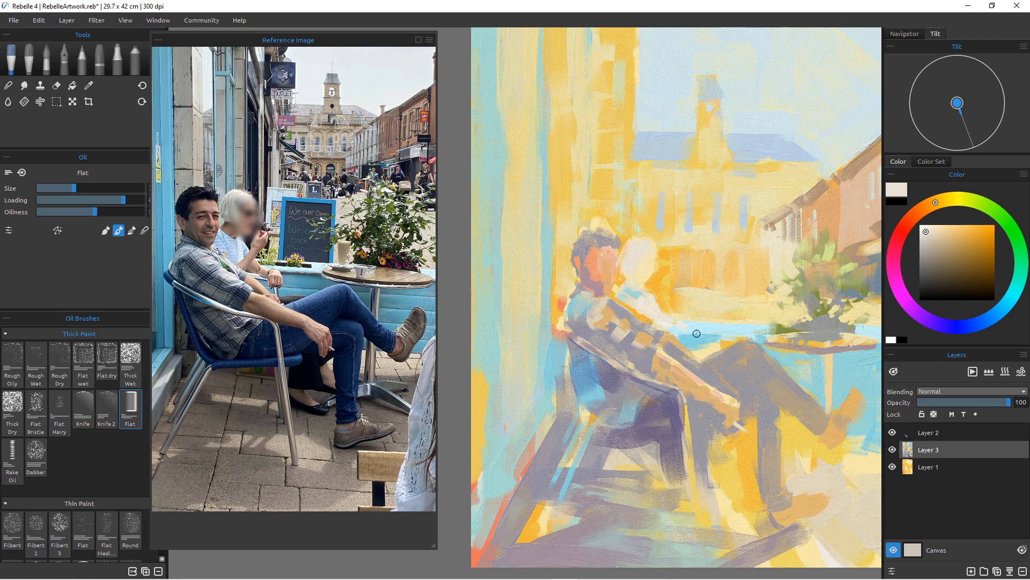
Paint the companion's face in peach sampled from the man's face and trim the hair's outline with sampled yellow.
{"action": "left_click", "coordinate": [603, 264], "text": "alt"}
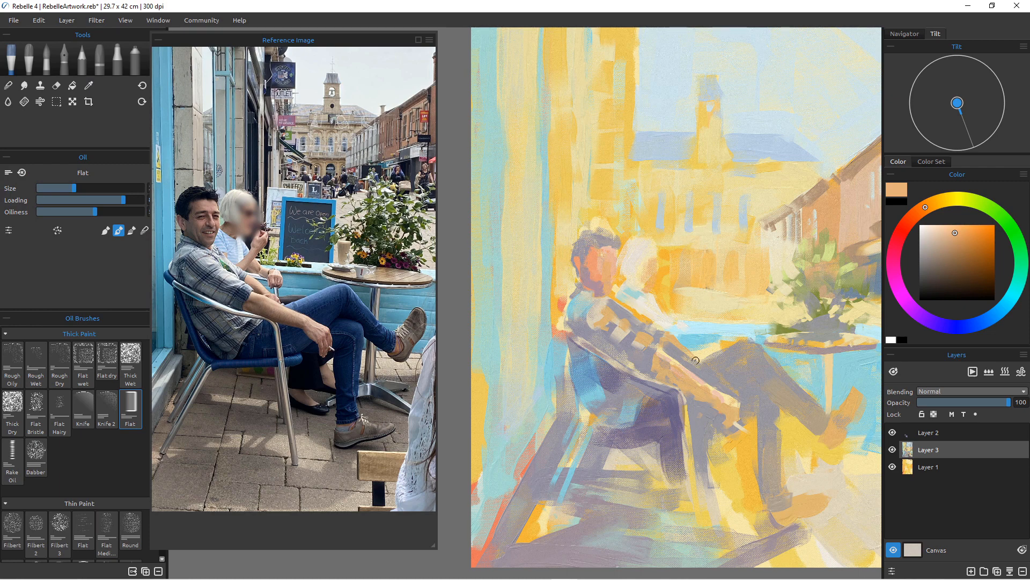
{"action": "mouse_move", "coordinate": [649, 263]}
{"action": "left_mouse_down"}
{"action": "mouse_move", "coordinate": [640, 286]}
{"action": "mouse_move", "coordinate": [652, 274]}
{"action": "left_mouse_up"}
{"action": "mouse_move", "coordinate": [632, 284]}
{"action": "left_mouse_down"}
{"action": "mouse_move", "coordinate": [643, 253]}
{"action": "mouse_move", "coordinate": [633, 275]}
{"action": "left_mouse_up"}
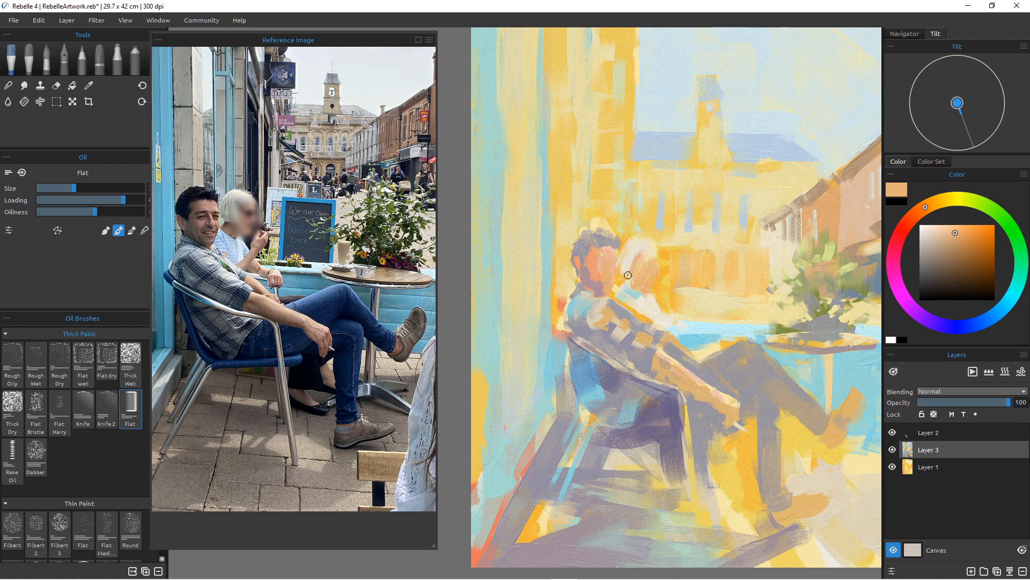
{"action": "left_click", "coordinate": [647, 235], "text": "alt"}
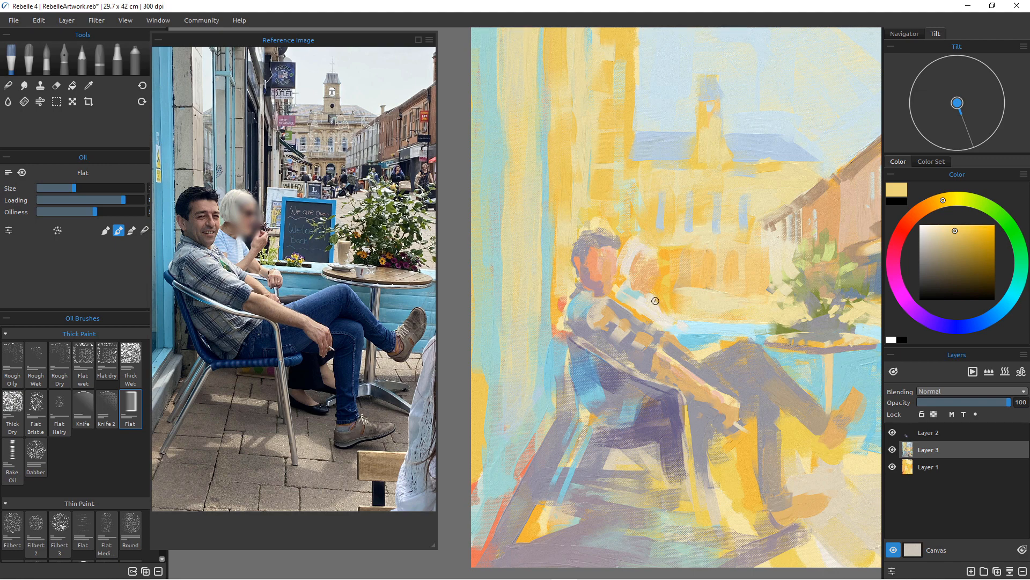
Block in the companion's forearm and hand over the blue strip with sampled peach, and adjust the shirt edge with golden orange and cream.
{"action": "left_click", "coordinate": [702, 388], "text": "alt"}
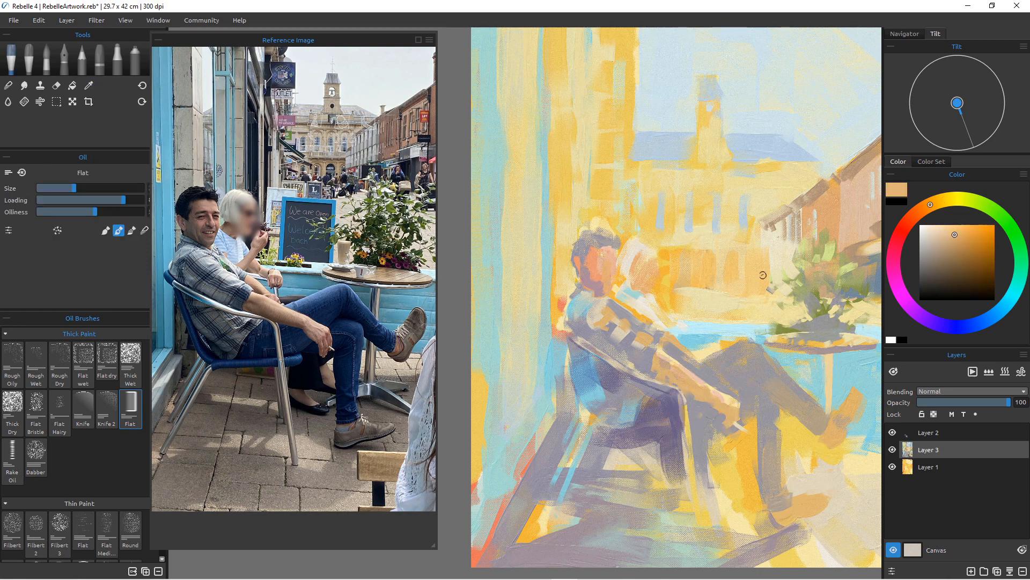
{"action": "left_click_drag", "start_coordinate": [668, 310], "coordinate": [668, 327]}
{"action": "left_click", "coordinate": [664, 294], "text": "alt"}
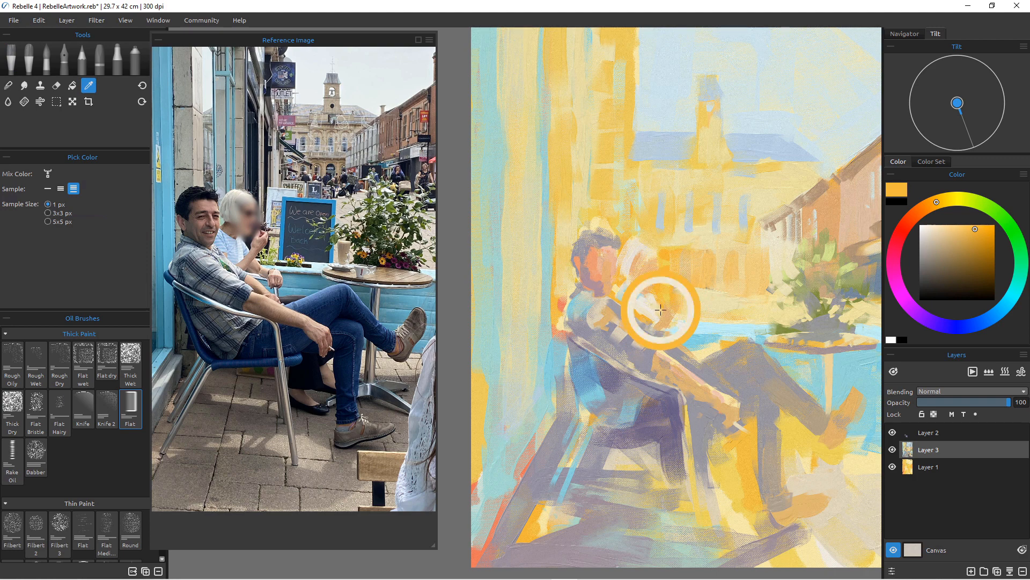
{"action": "left_click", "coordinate": [652, 301], "text": "alt"}
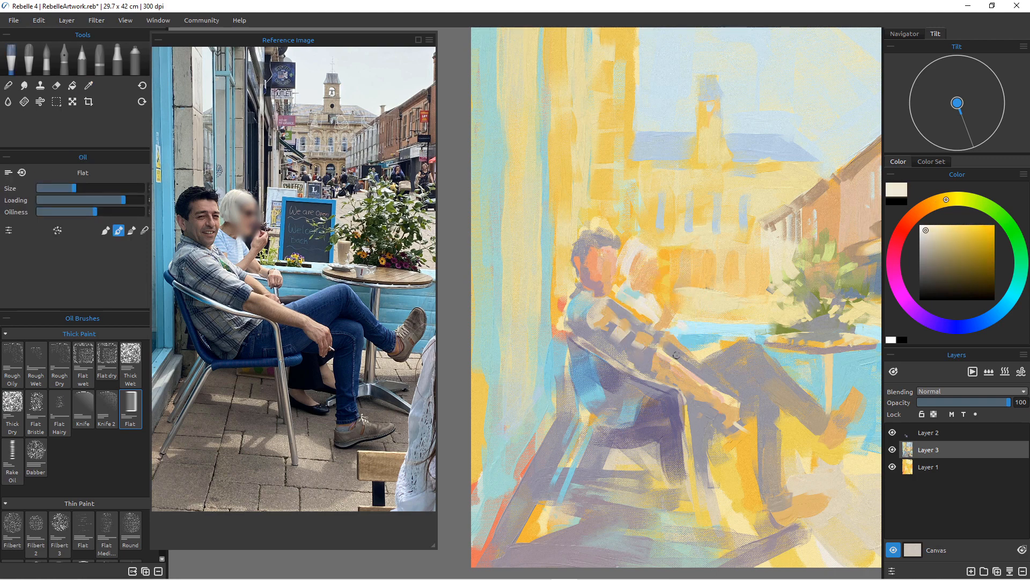
{"action": "left_click", "coordinate": [666, 324], "text": "alt"}
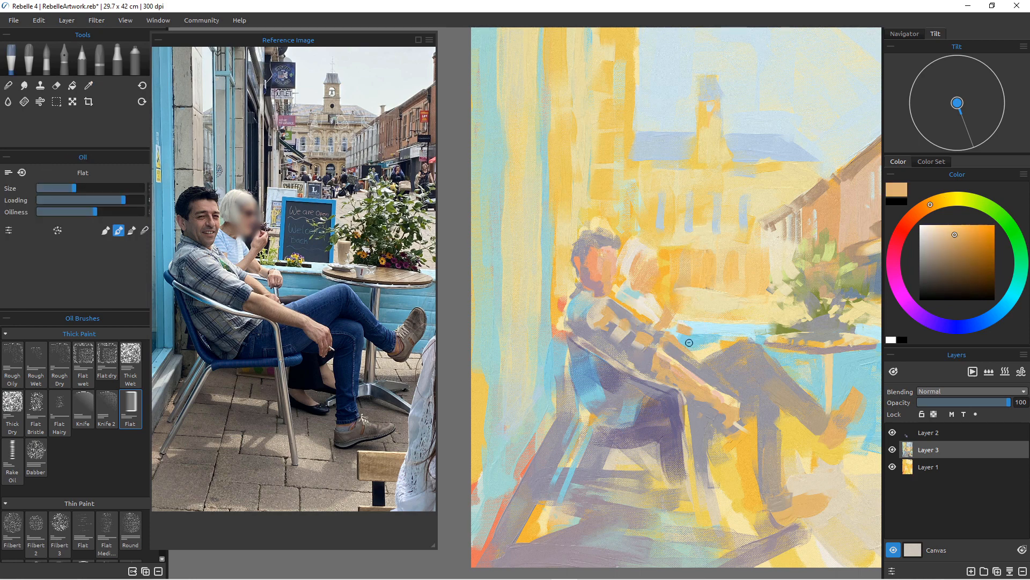
{"action": "left_click_drag", "start_coordinate": [685, 329], "coordinate": [698, 348]}
Lighten the companion's resting arm and build up the raised forearm with sampled pale peach and cream, using golden yellow around them.
{"action": "left_click", "coordinate": [635, 267], "text": "alt"}
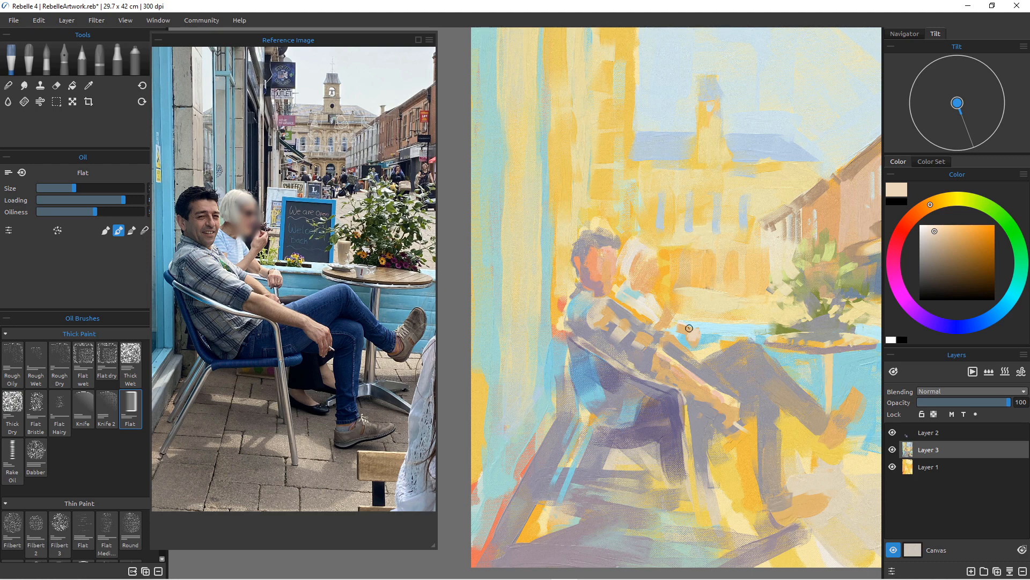
{"action": "left_click_drag", "start_coordinate": [689, 328], "coordinate": [673, 324]}
{"action": "left_click", "coordinate": [695, 343], "text": "alt"}
{"action": "left_click", "coordinate": [688, 330], "text": "alt"}
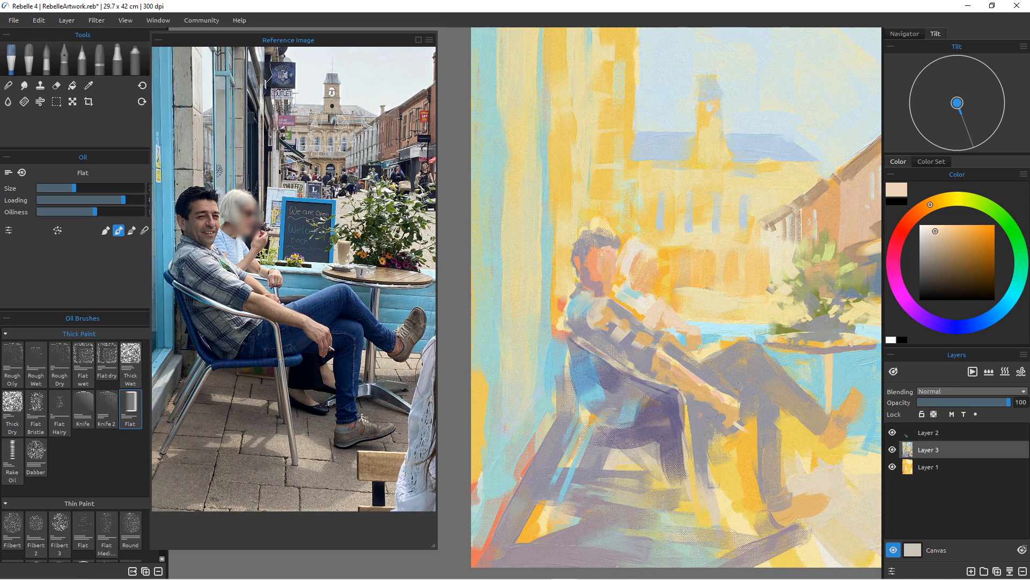
{"action": "left_click", "coordinate": [672, 305], "text": "alt"}
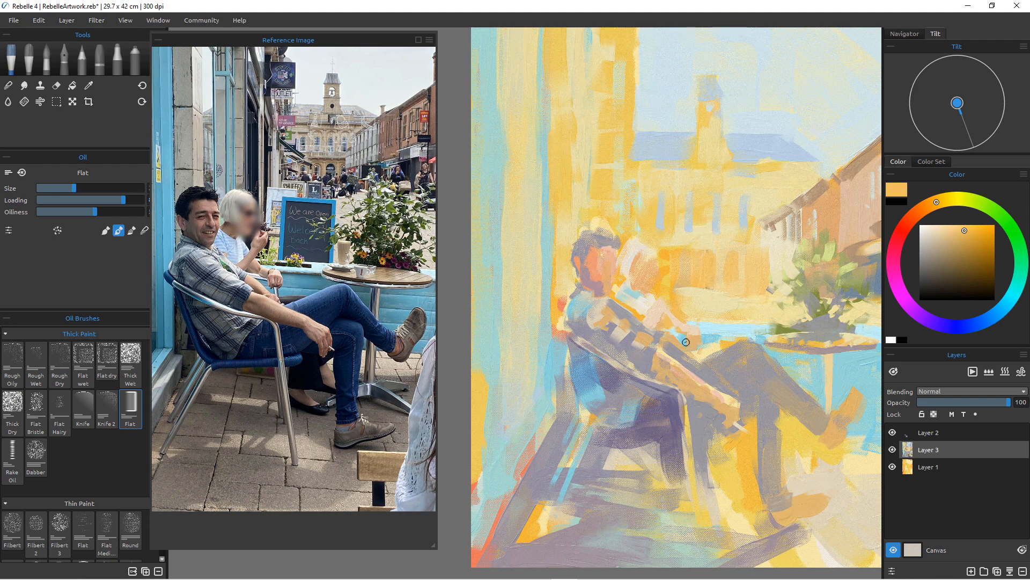
{"action": "left_click", "coordinate": [650, 301], "text": "alt"}
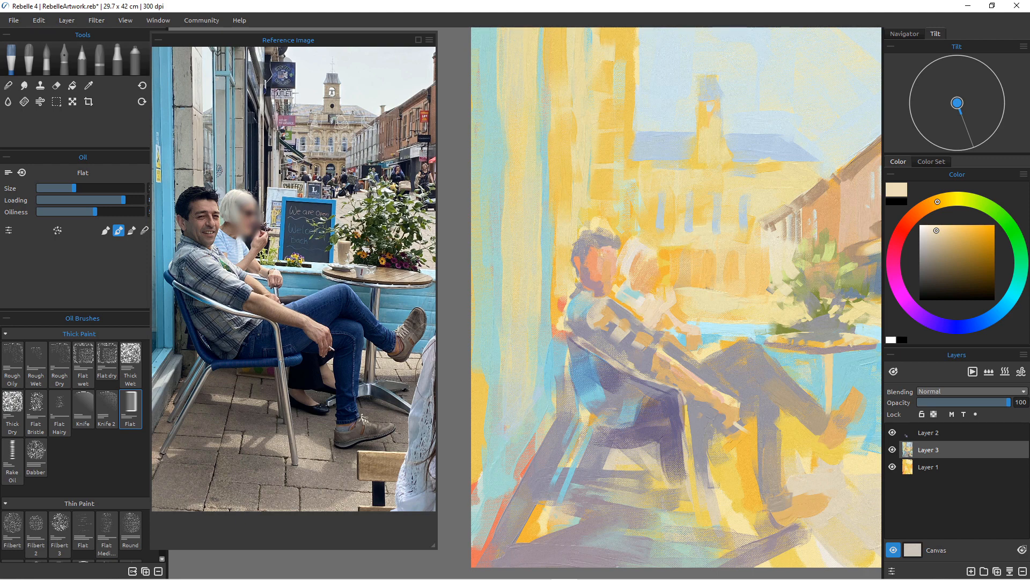
Reduce the brush size and refine the area between the companion's two forearms with sampled light gold and pale peach.
{"action": "scroll", "coordinate": [655, 284], "scroll_direction": "up", "scroll_amount": 5}
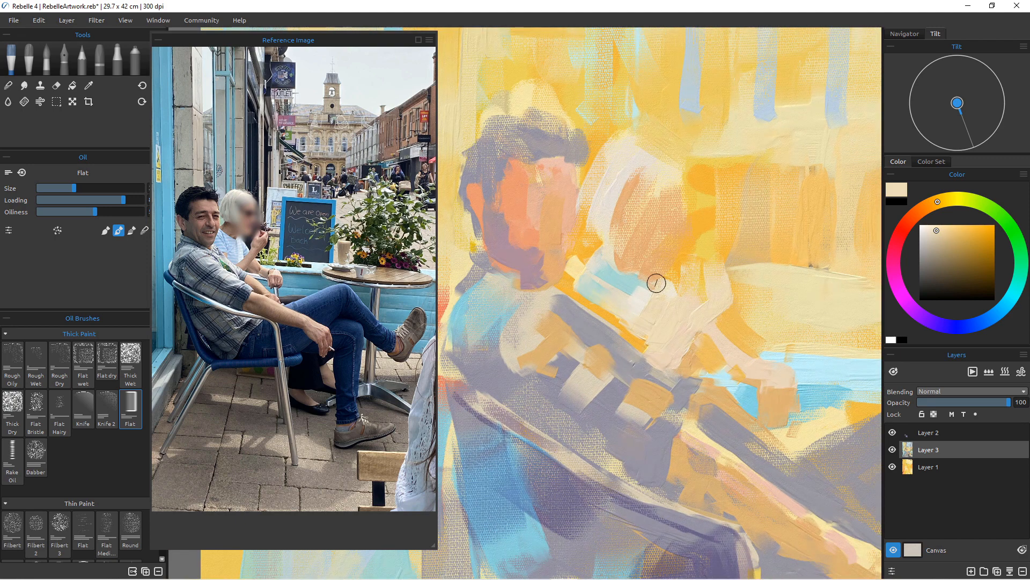
{"action": "left_click", "coordinate": [727, 275], "text": "alt"}
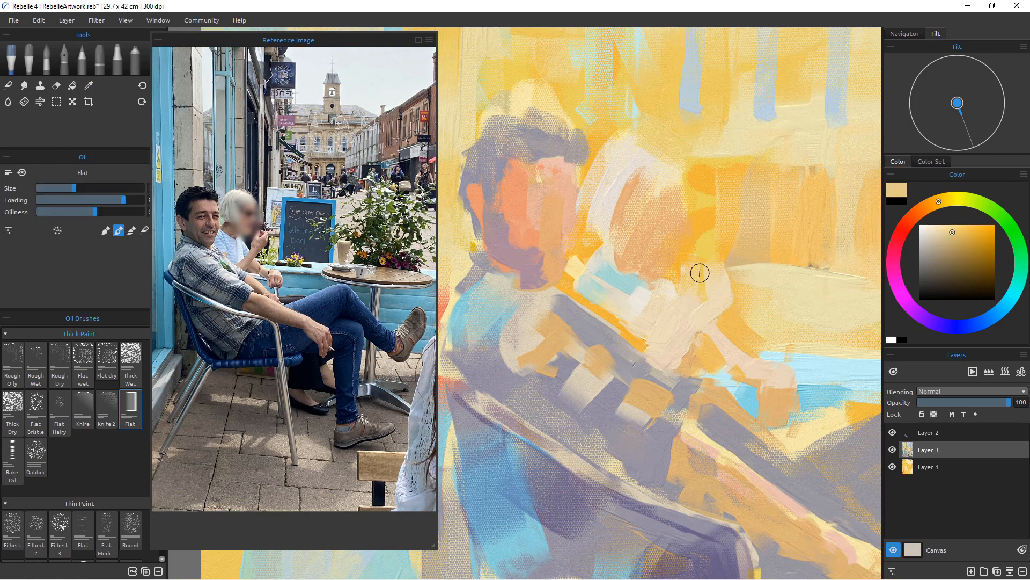
{"action": "key", "text": "bracketleft"}
{"action": "key", "text": "bracketleft"}
{"action": "key", "text": "bracketleft"}
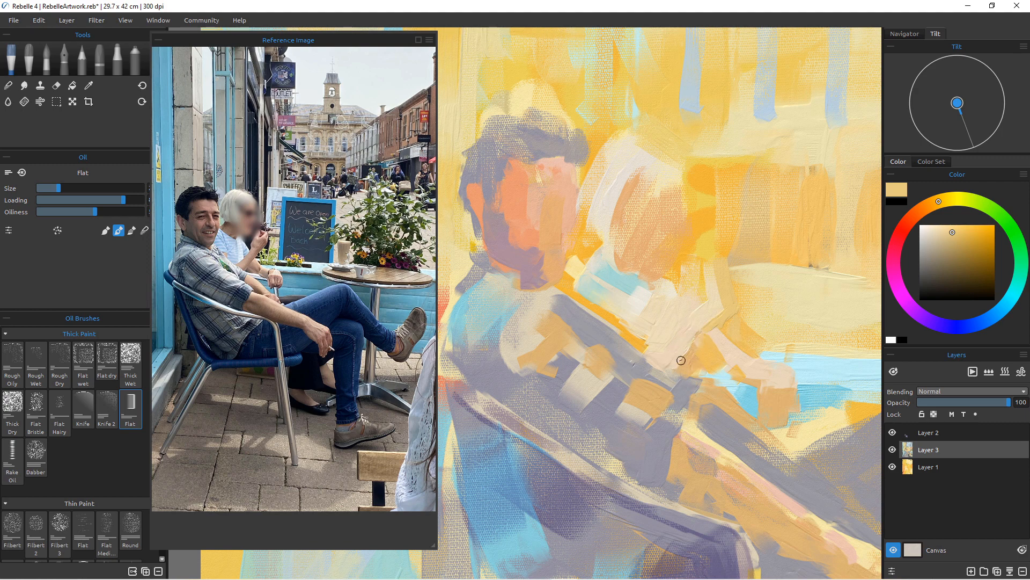
{"action": "left_click_drag", "start_coordinate": [702, 334], "coordinate": [702, 349]}
{"action": "key", "text": "i"}
{"action": "left_click", "coordinate": [729, 341]}
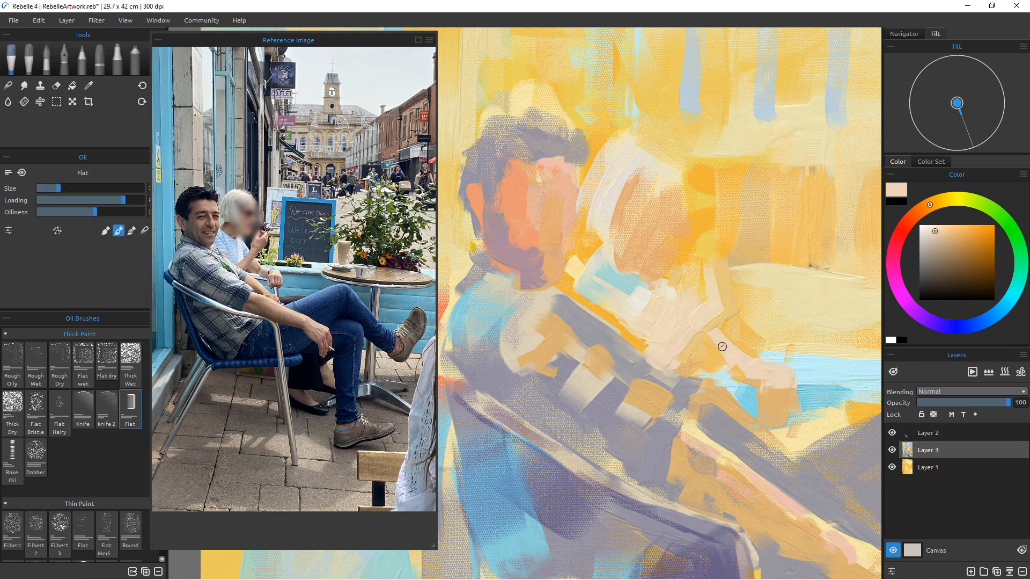
Shade the companion's raised forearm with an orange-peach stroke and soften it with sampled cream.
{"action": "mouse_move", "coordinate": [681, 267]}
{"action": "left_mouse_down"}
{"action": "mouse_move", "coordinate": [661, 340]}
{"action": "mouse_move", "coordinate": [664, 252]}
{"action": "mouse_move", "coordinate": [665, 319]}
{"action": "mouse_move", "coordinate": [681, 281]}
{"action": "mouse_move", "coordinate": [665, 317]}
{"action": "left_mouse_up"}
{"action": "key", "text": "i"}
{"action": "left_click", "coordinate": [665, 263]}
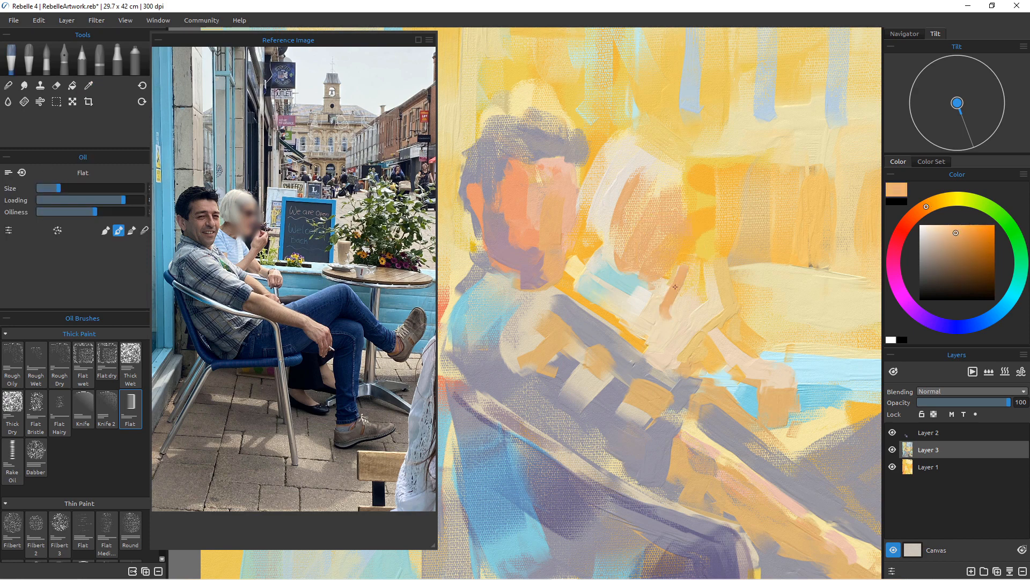
{"action": "left_click", "coordinate": [671, 317], "text": "alt"}
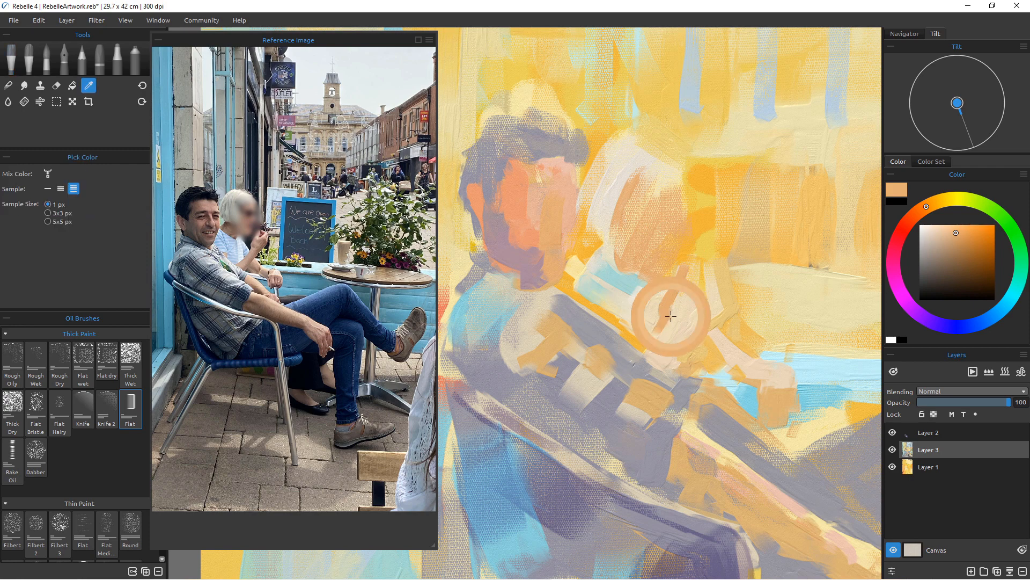
{"action": "left_click_drag", "start_coordinate": [682, 291], "coordinate": [666, 322]}
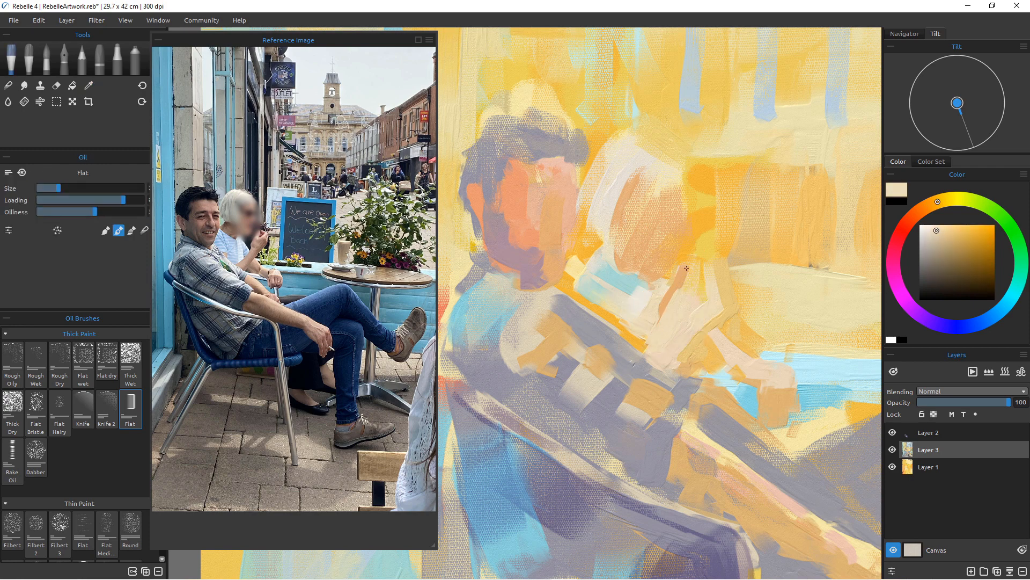
{"action": "left_click_drag", "start_coordinate": [686, 268], "coordinate": [673, 300]}
Carve the background back in around the raised forearm with sampled yellow, from the hand down to the elbow.
{"action": "left_click", "coordinate": [711, 257], "text": "alt"}
{"action": "left_click_drag", "start_coordinate": [708, 249], "coordinate": [710, 317]}
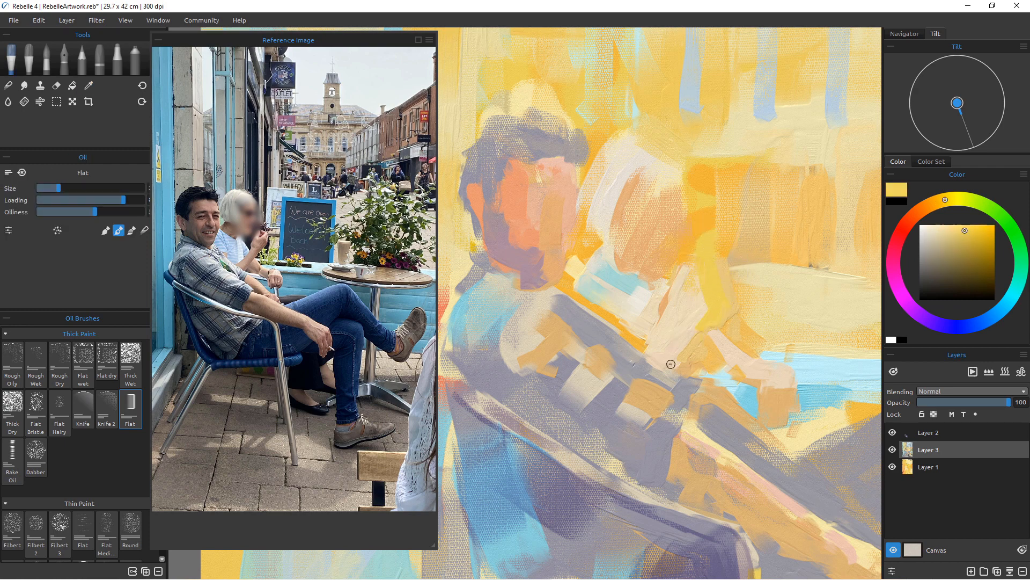
{"action": "left_click_drag", "start_coordinate": [704, 312], "coordinate": [681, 359]}
{"action": "left_click_drag", "start_coordinate": [695, 324], "coordinate": [681, 356]}
{"action": "left_click_drag", "start_coordinate": [704, 300], "coordinate": [697, 318]}
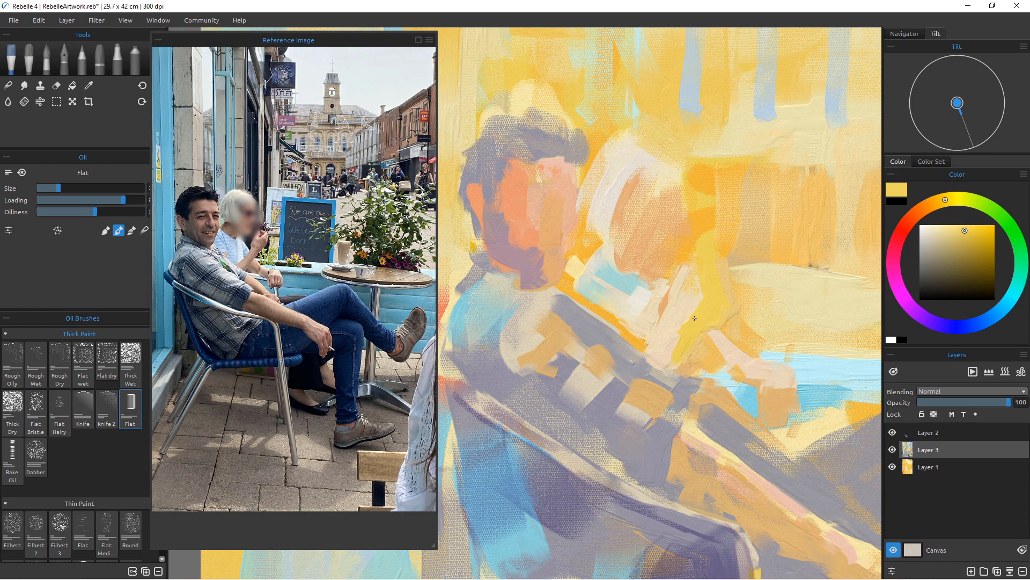
Restate the raised forearm in cream and the resting forearm in pale peach, trimming its upper edge with sampled light gold.
{"action": "left_click", "coordinate": [694, 263], "text": "alt"}
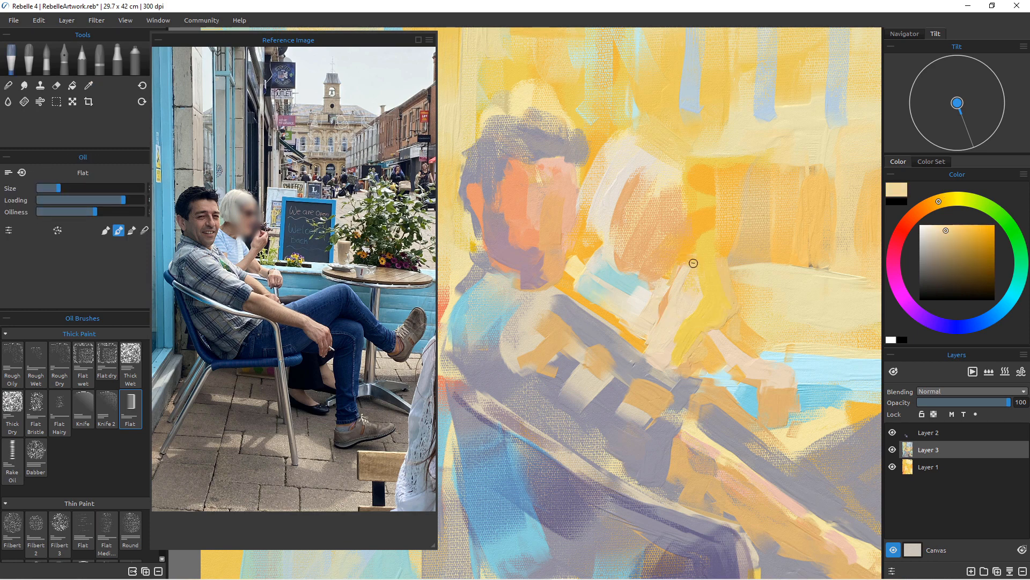
{"action": "left_click", "coordinate": [679, 270], "text": "alt"}
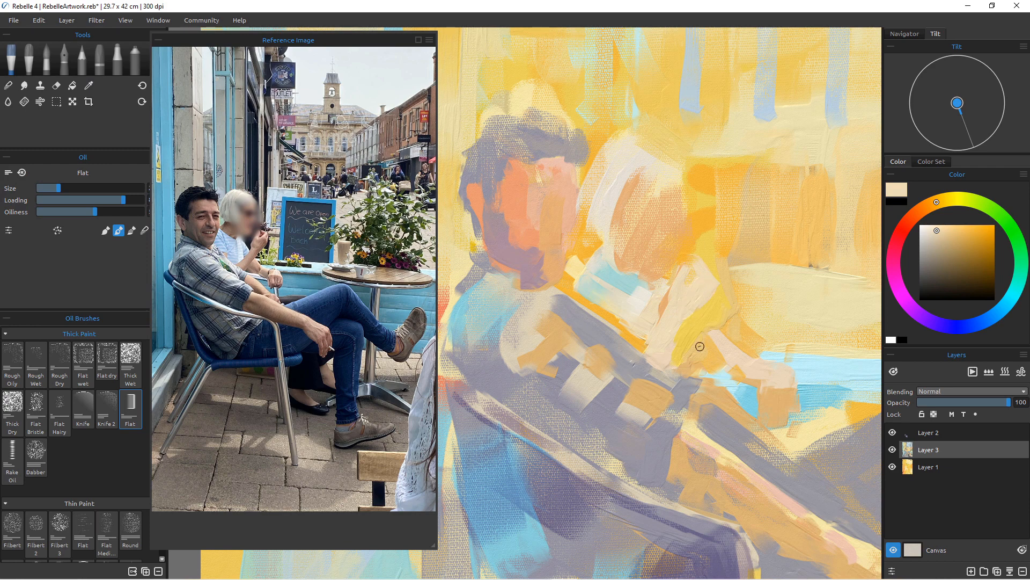
{"action": "left_click", "coordinate": [703, 321], "text": "alt"}
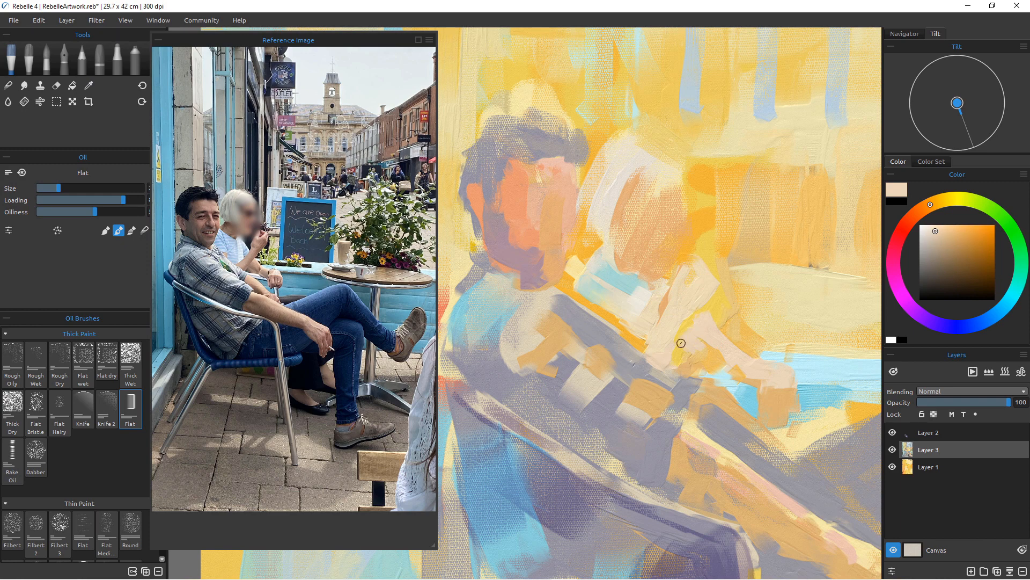
{"action": "left_click", "coordinate": [747, 349], "text": "alt"}
{"action": "left_click", "coordinate": [748, 349], "text": "alt"}
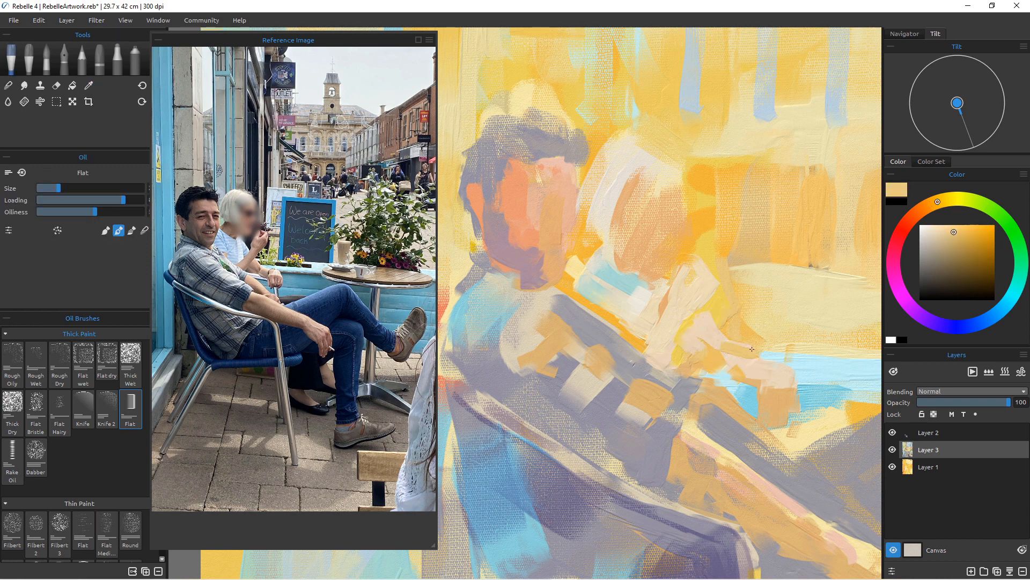
{"action": "left_click_drag", "start_coordinate": [707, 310], "coordinate": [722, 346]}
{"action": "left_click", "coordinate": [704, 346], "text": "alt"}
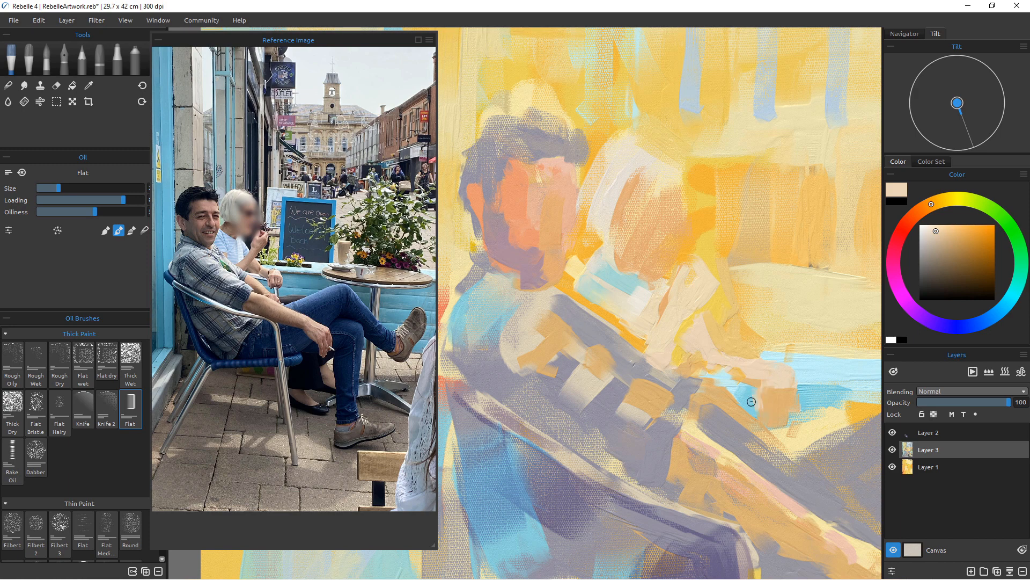
Trim the underside of the companion's resting forearm with sampled light blue and touch it up in pale peach.
{"action": "left_click", "coordinate": [751, 395], "text": "alt"}
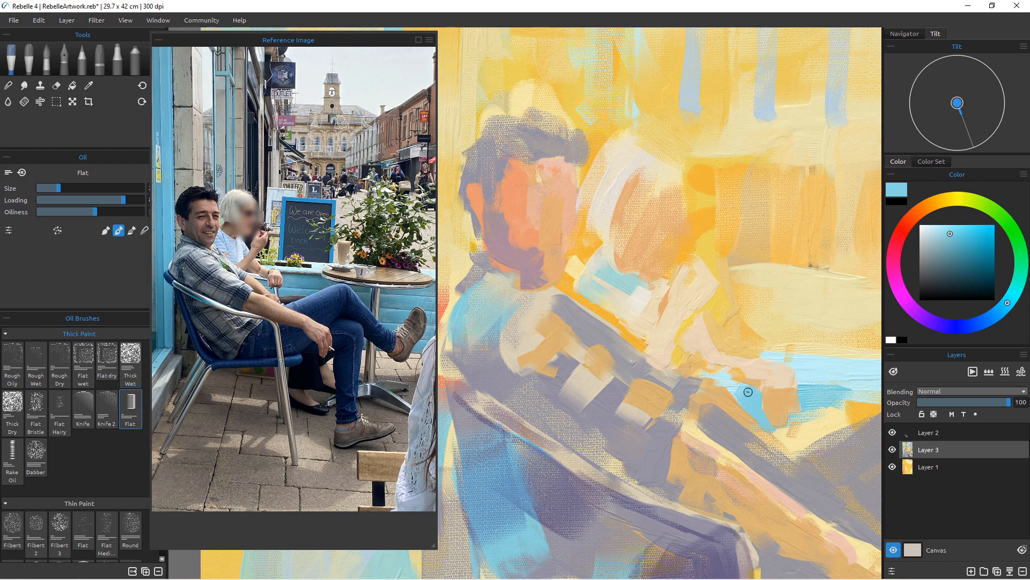
{"action": "left_click_drag", "start_coordinate": [752, 381], "coordinate": [721, 367]}
{"action": "left_click", "coordinate": [756, 374], "text": "alt"}
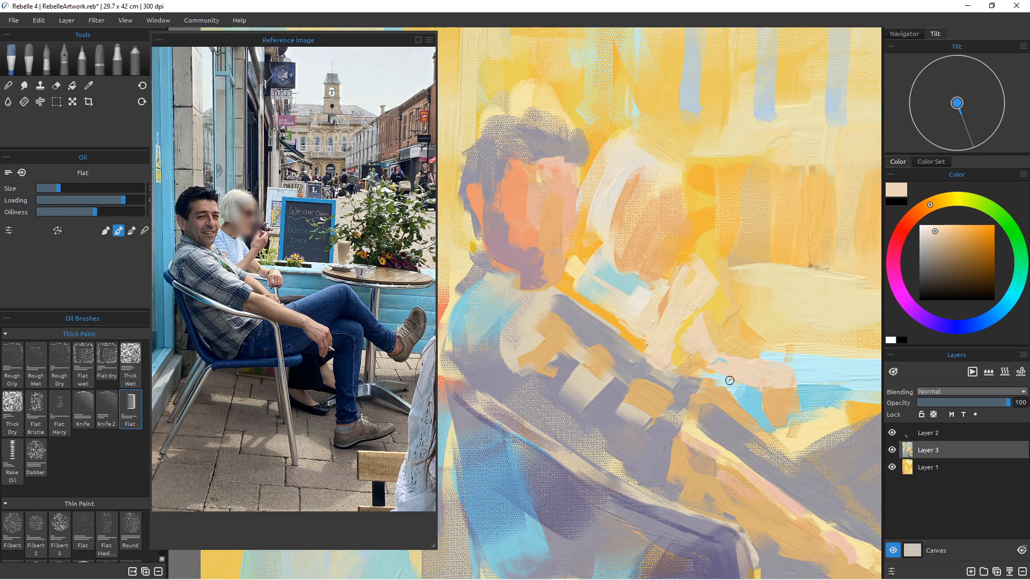
{"action": "key", "text": "alt"}
Shade the inside of the companion's elbow with sampled light yellow and peach.
{"action": "left_click", "coordinate": [667, 272], "text": "alt"}
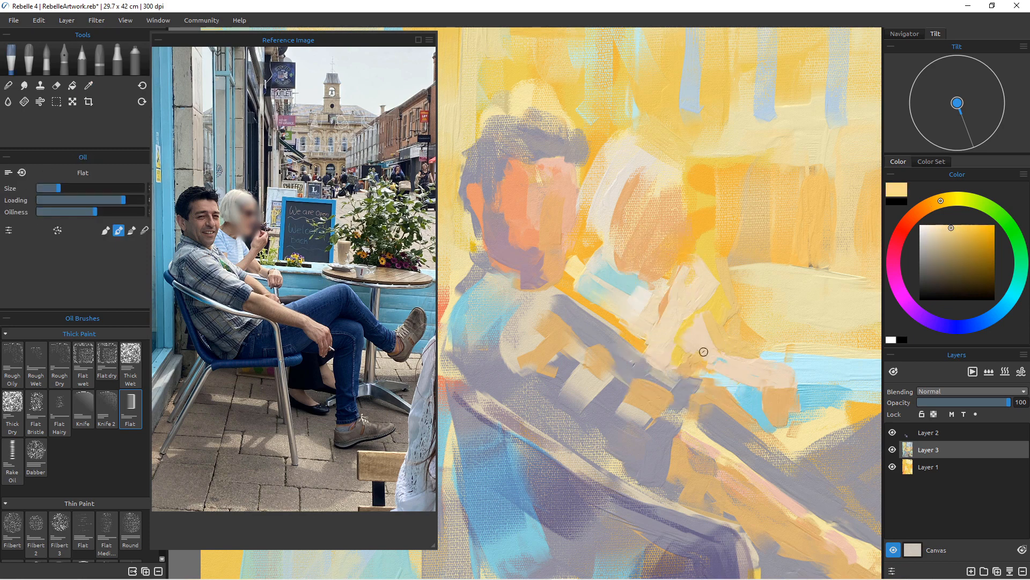
{"action": "key", "text": "alt"}
{"action": "left_click", "coordinate": [652, 252], "text": "alt"}
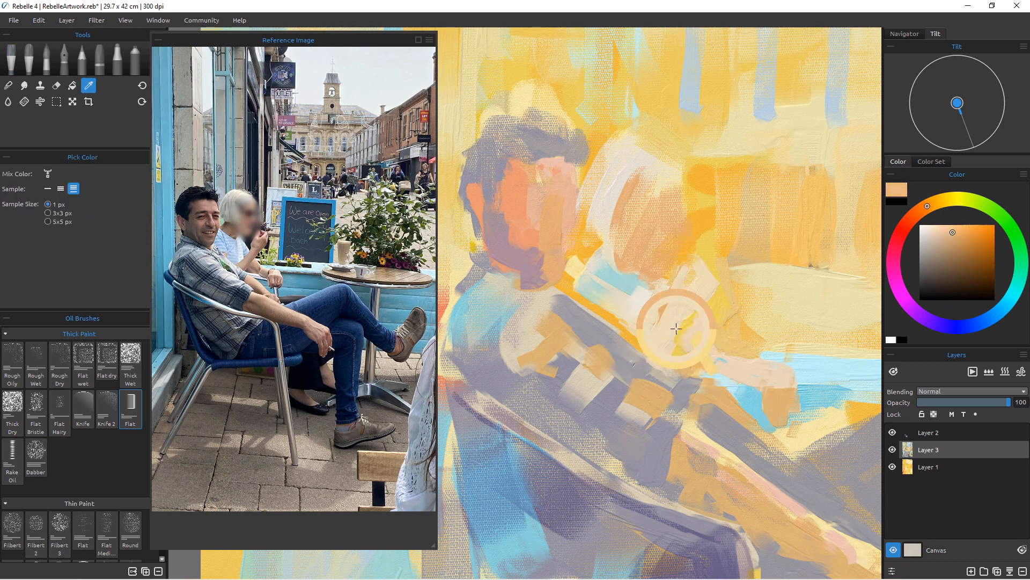
{"action": "mouse_move", "coordinate": [683, 354]}
{"action": "left_mouse_down"}
{"action": "mouse_move", "coordinate": [691, 336]}
{"action": "mouse_move", "coordinate": [681, 339]}
{"action": "mouse_move", "coordinate": [691, 343]}
{"action": "left_mouse_up"}
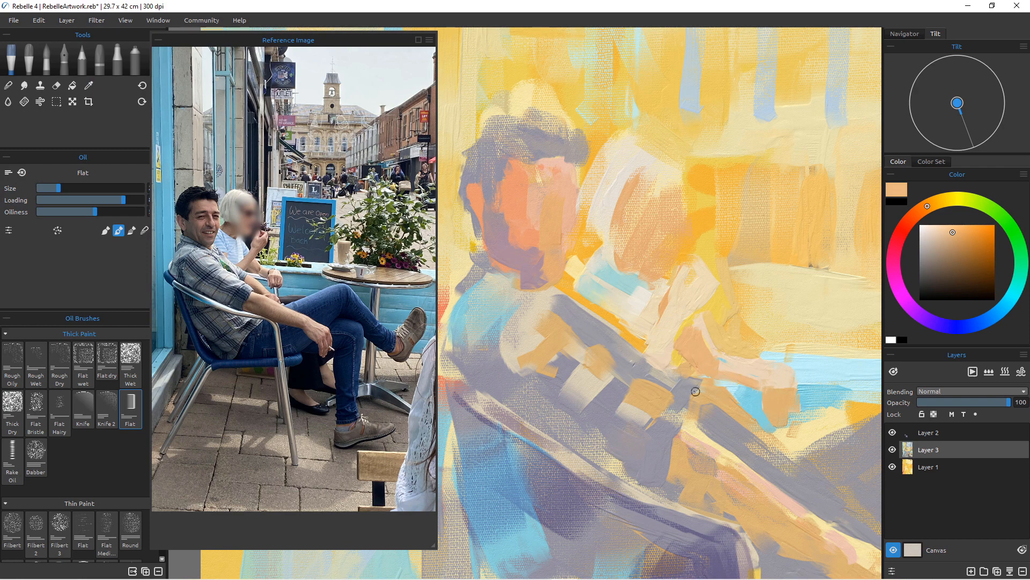
Clean up the gap between the forearms with sampled yellow and model the resting arm near the elbow in peach and pale peach.
{"action": "left_click", "coordinate": [708, 299], "text": "alt"}
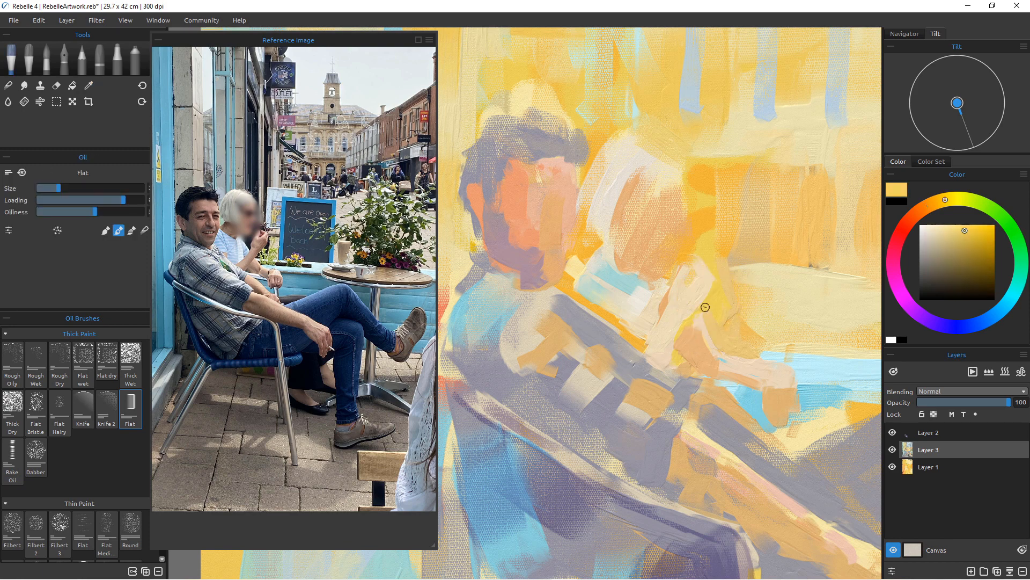
{"action": "left_click", "coordinate": [686, 333], "text": "alt"}
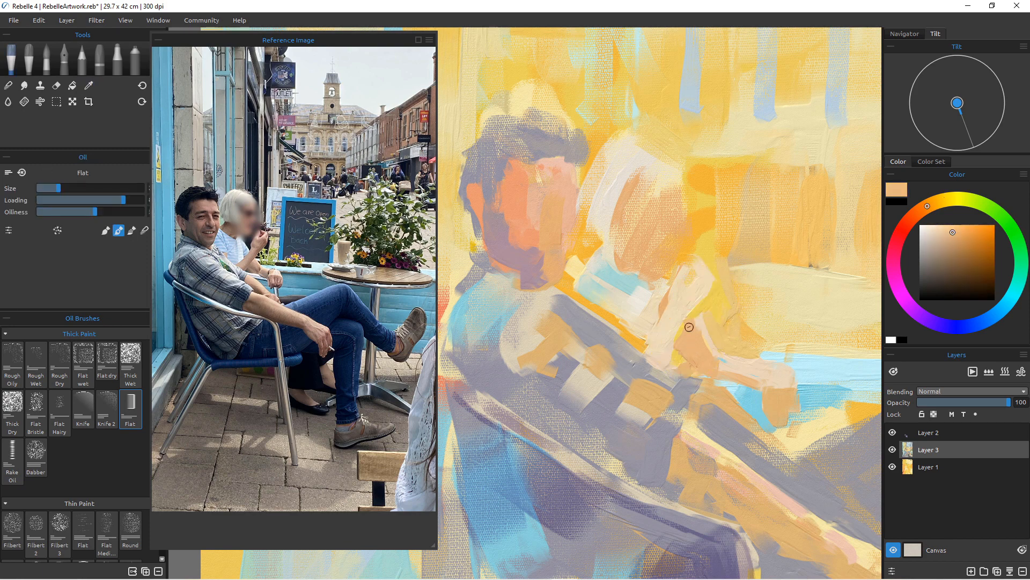
{"action": "left_click", "coordinate": [693, 328], "text": "alt"}
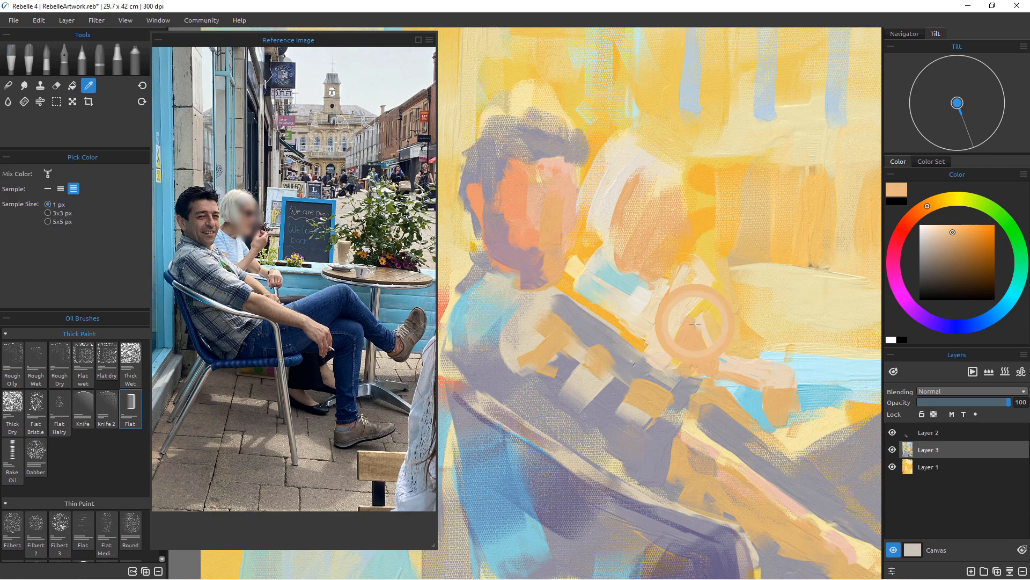
{"action": "mouse_move", "coordinate": [693, 328]}
{"action": "left_mouse_down"}
{"action": "mouse_move", "coordinate": [707, 333]}
{"action": "mouse_move", "coordinate": [706, 345]}
{"action": "mouse_move", "coordinate": [687, 336]}
{"action": "mouse_move", "coordinate": [690, 327]}
{"action": "mouse_move", "coordinate": [703, 359]}
{"action": "left_mouse_up"}
{"action": "left_click", "coordinate": [683, 336], "text": "alt"}
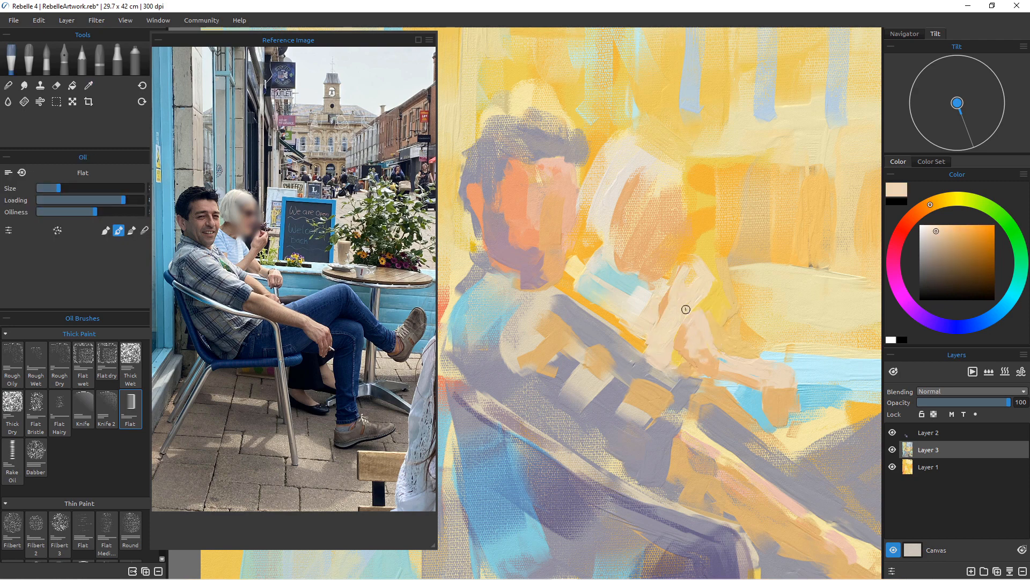
Sharpen the companion's raised hand and wrist with sampled cream and golden orange, and extend the shirt in light cream.
{"action": "left_click", "coordinate": [682, 271], "text": "alt"}
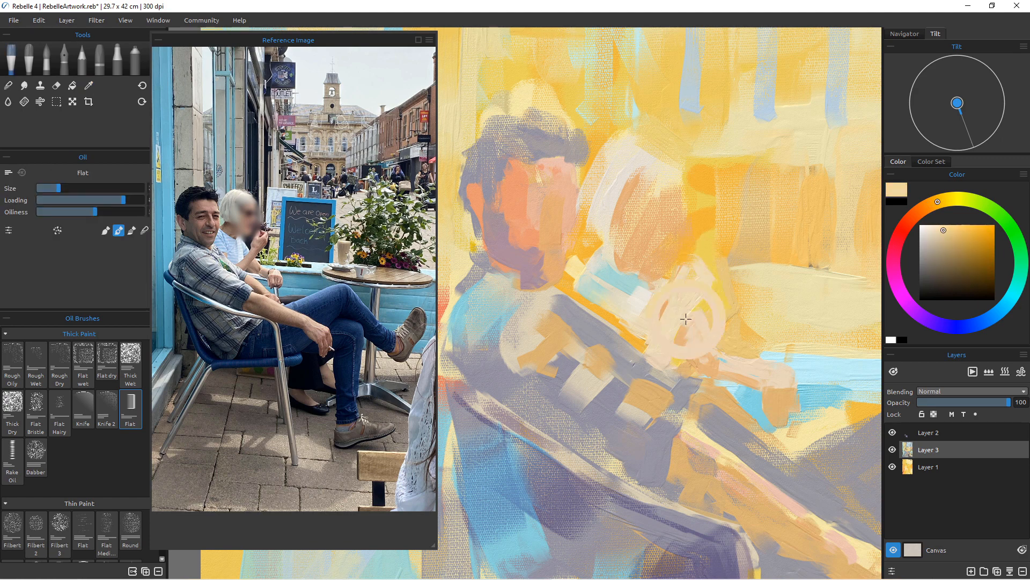
{"action": "left_click", "coordinate": [687, 270], "text": "alt"}
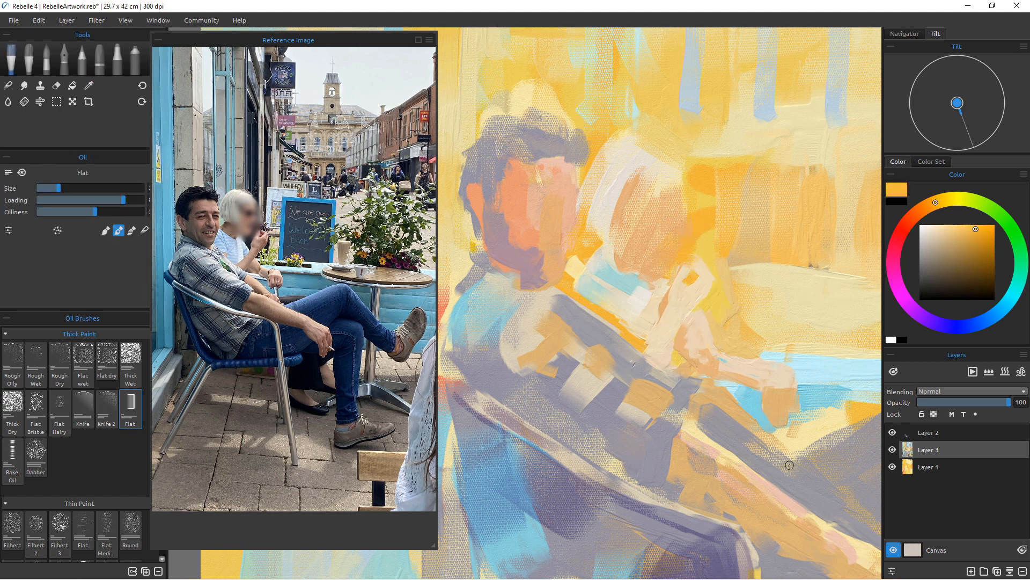
{"action": "mouse_move", "coordinate": [660, 290]}
{"action": "left_mouse_down"}
{"action": "mouse_move", "coordinate": [691, 234]}
{"action": "mouse_move", "coordinate": [683, 262]}
{"action": "left_mouse_up"}
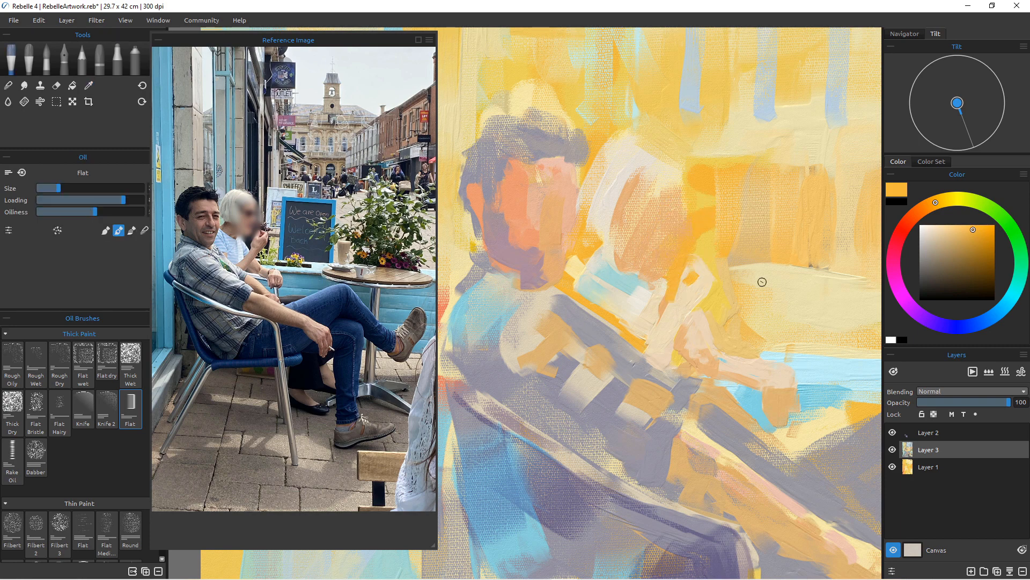
{"action": "mouse_move", "coordinate": [650, 301]}
{"action": "left_mouse_down"}
{"action": "mouse_move", "coordinate": [661, 284]}
{"action": "mouse_move", "coordinate": [669, 298]}
{"action": "left_mouse_up"}
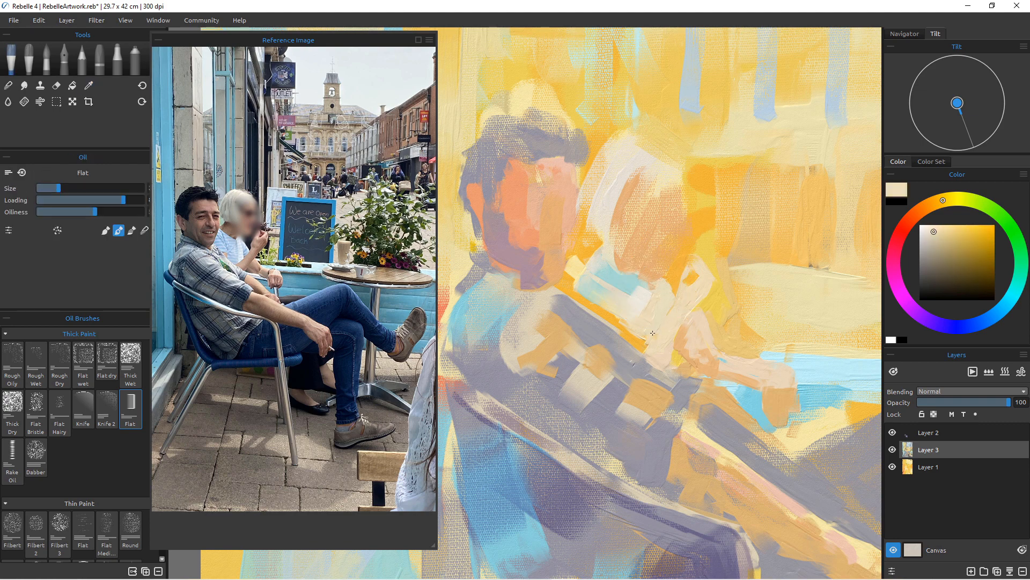
Touch up the gap at the companion's elbow with sampled yellow and strengthen the raised forearm with light orange strokes.
{"action": "left_click_drag", "start_coordinate": [671, 347], "coordinate": [675, 357]}
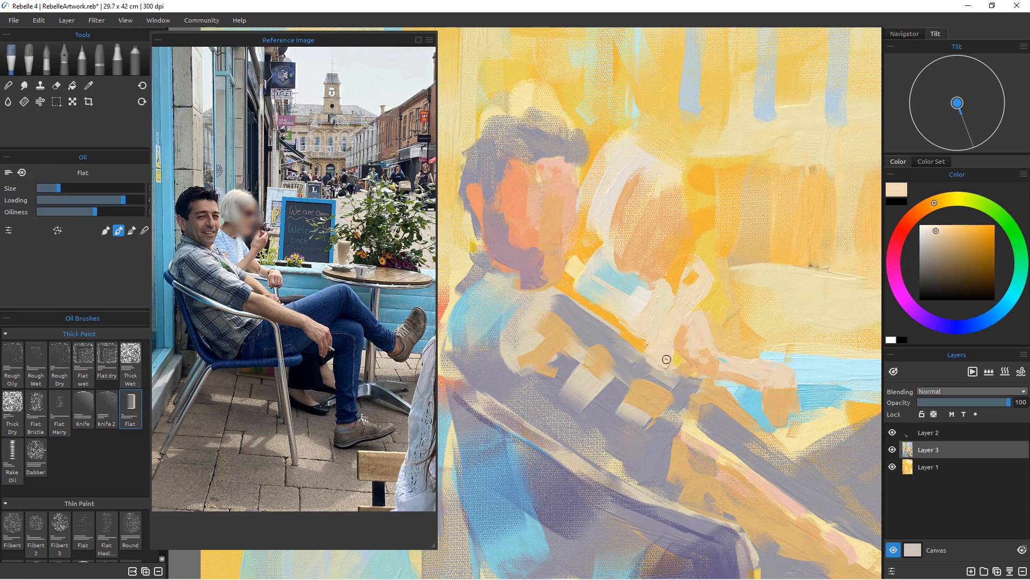
{"action": "left_click", "coordinate": [670, 351], "text": "alt"}
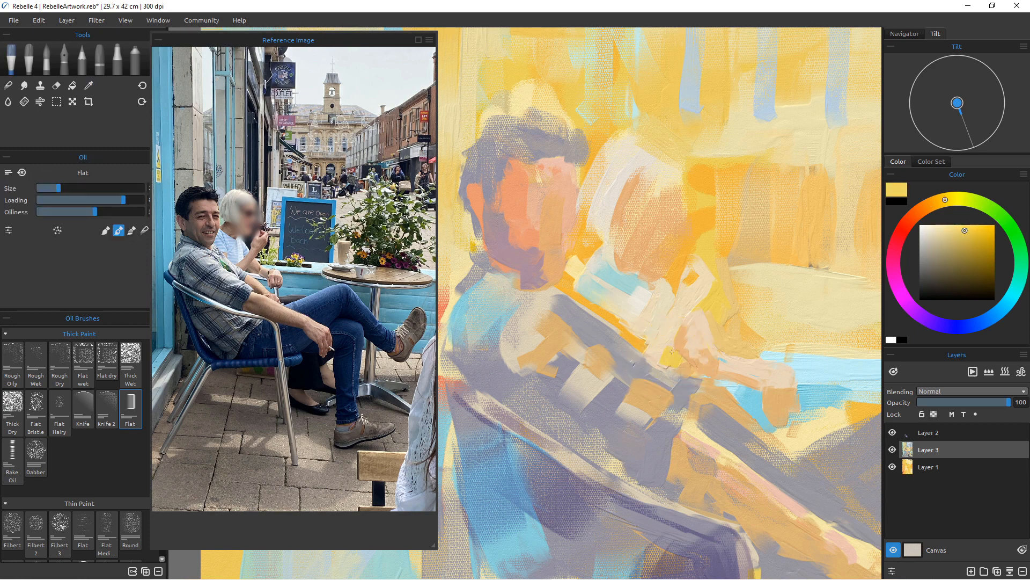
{"action": "left_click", "coordinate": [661, 352], "text": "alt"}
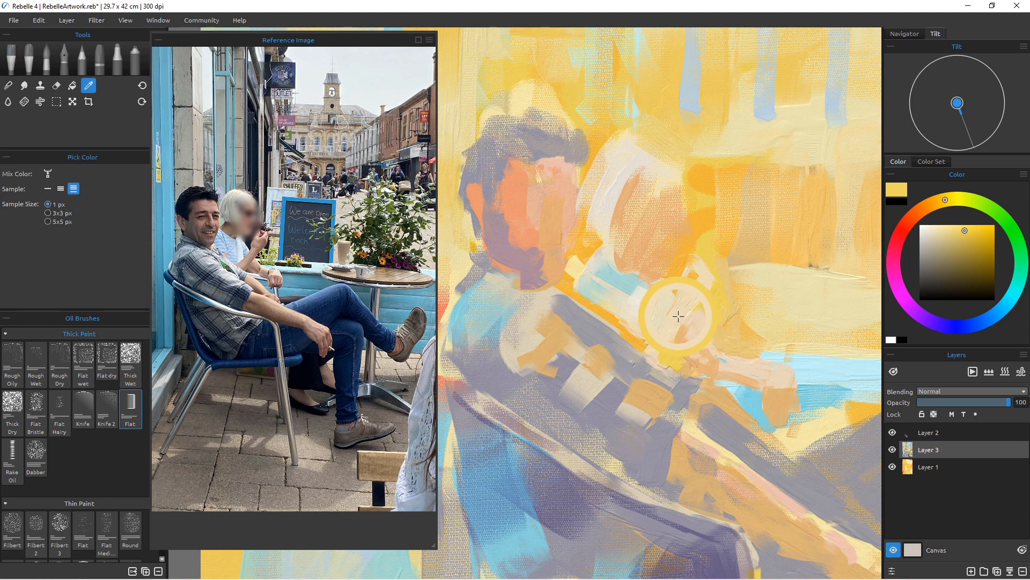
{"action": "left_click", "coordinate": [664, 352], "text": "alt"}
{"action": "left_click_drag", "start_coordinate": [690, 311], "coordinate": [668, 354]}
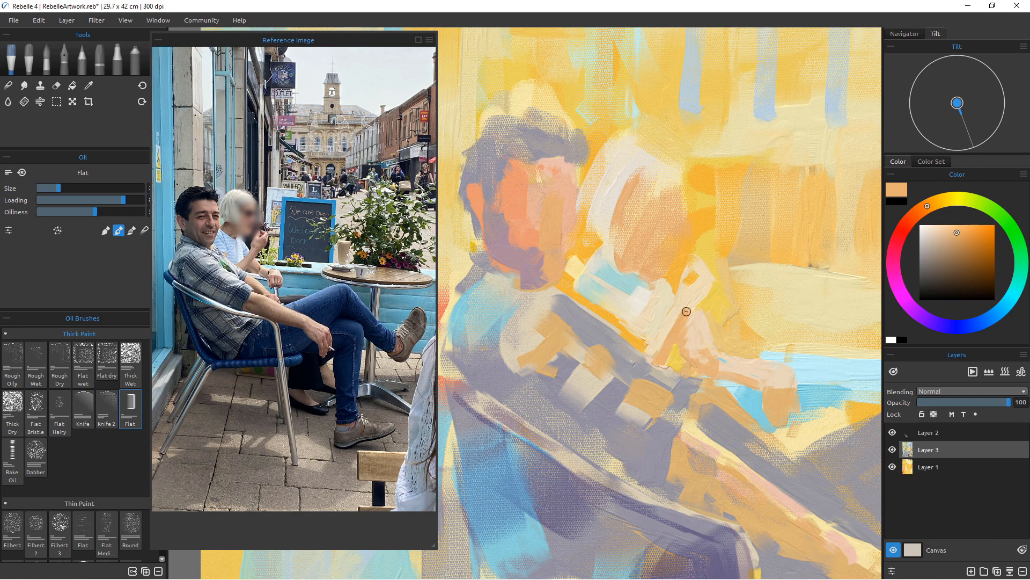
{"action": "mouse_move", "coordinate": [686, 311]}
{"action": "left_mouse_down"}
{"action": "mouse_move", "coordinate": [698, 283]}
{"action": "mouse_move", "coordinate": [690, 300]}
{"action": "mouse_move", "coordinate": [708, 287]}
{"action": "mouse_move", "coordinate": [679, 326]}
{"action": "left_mouse_up"}
Extend the lower edge of the companion's shirt in sampled cream and paint light blue stripes across it.
{"action": "left_click", "coordinate": [668, 318], "text": "alt"}
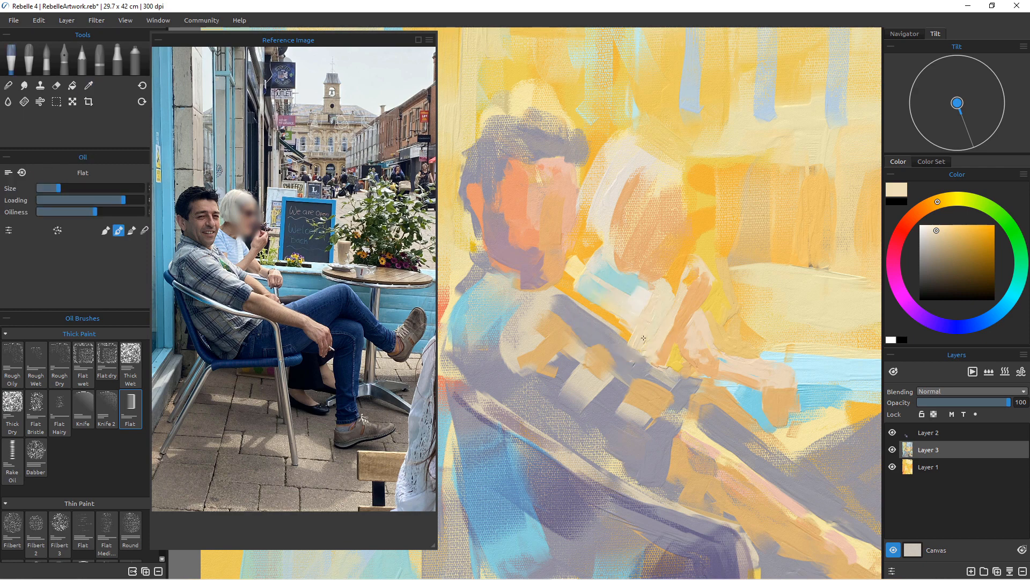
{"action": "left_click_drag", "start_coordinate": [627, 329], "coordinate": [573, 288]}
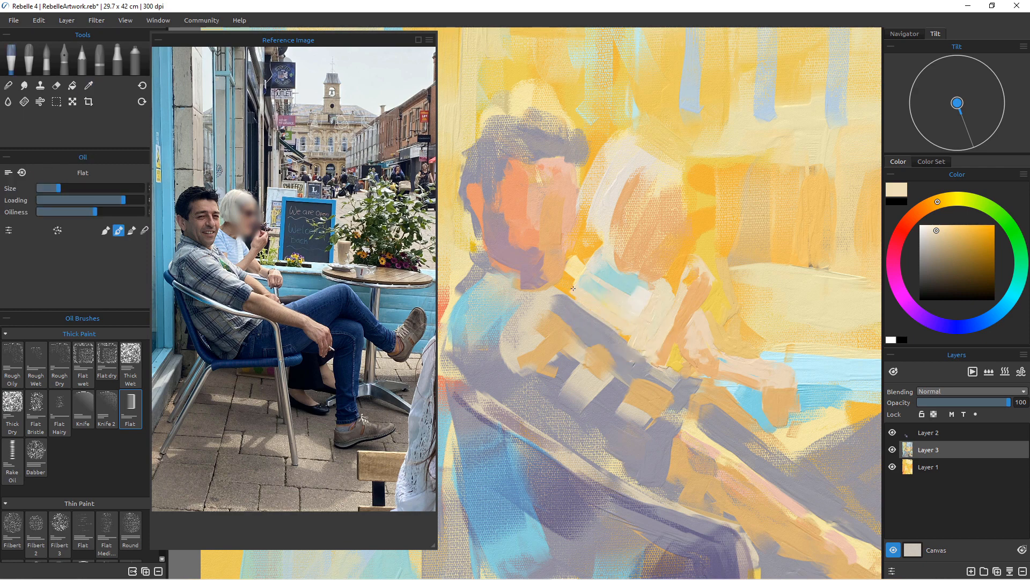
{"action": "left_click", "coordinate": [610, 278], "text": "alt"}
{"action": "mouse_move", "coordinate": [643, 297]}
{"action": "left_mouse_down"}
{"action": "mouse_move", "coordinate": [598, 294]}
{"action": "mouse_move", "coordinate": [611, 312]}
{"action": "left_mouse_up"}
{"action": "mouse_move", "coordinate": [647, 320]}
{"action": "left_mouse_down"}
{"action": "mouse_move", "coordinate": [622, 324]}
{"action": "mouse_move", "coordinate": [646, 351]}
{"action": "left_mouse_up"}
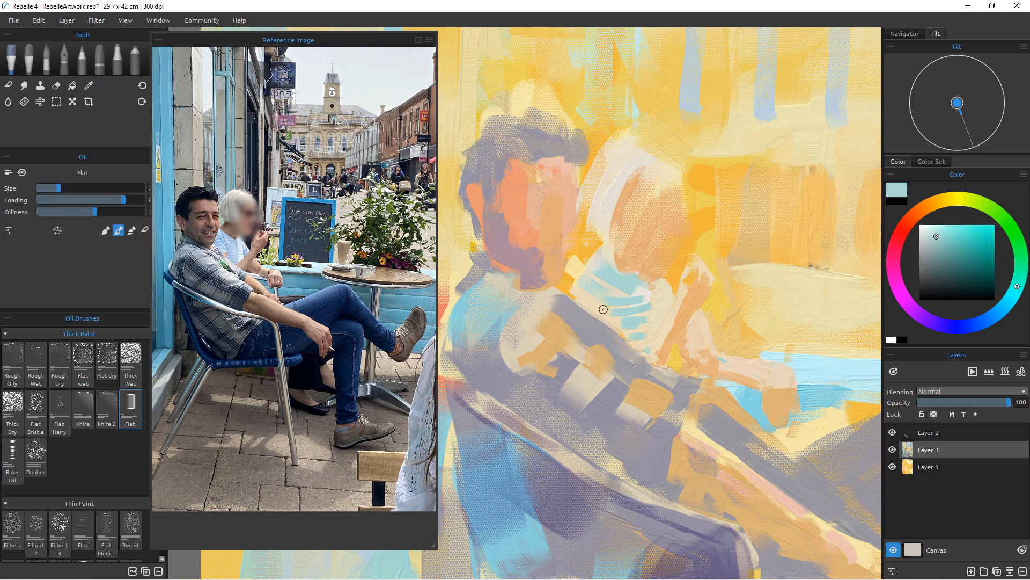
{"action": "mouse_move", "coordinate": [604, 309]}
{"action": "left_mouse_down"}
{"action": "mouse_move", "coordinate": [574, 293]}
{"action": "mouse_move", "coordinate": [610, 311]}
{"action": "left_mouse_up"}
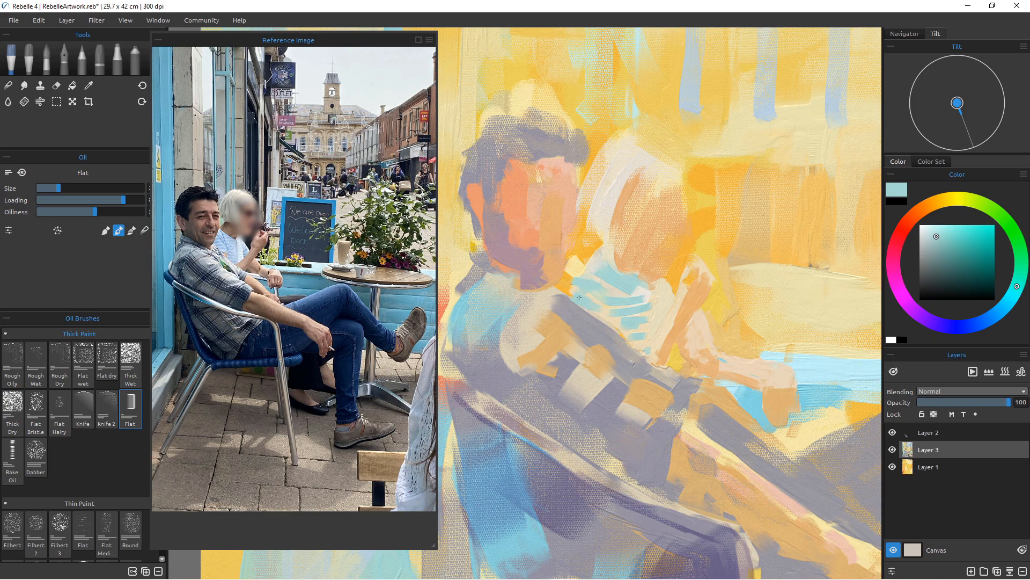
Examine the striped shirt and arms within the whole composition and at close range.
{"action": "key", "text": "ctrl+0"}
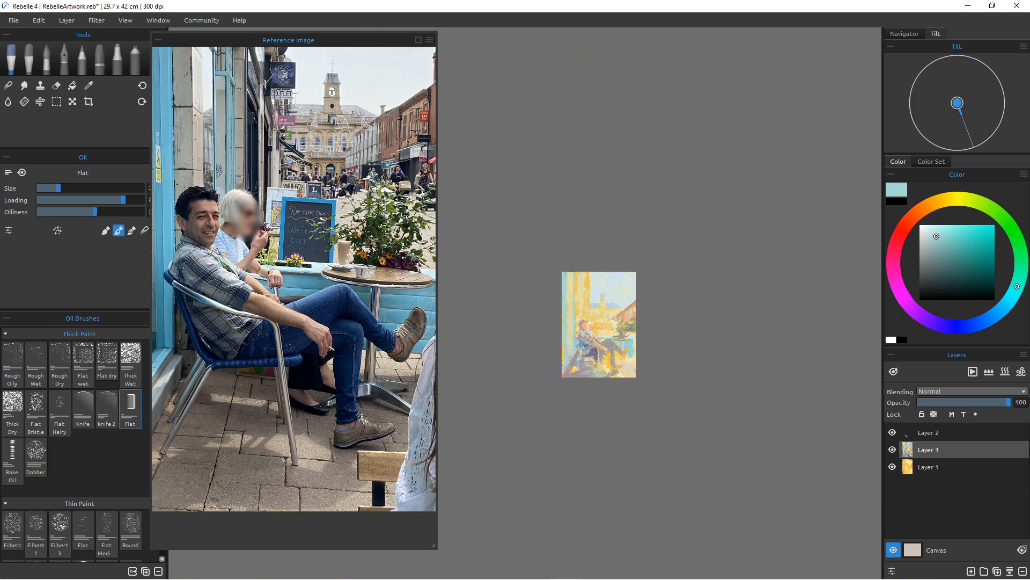
{"action": "scroll", "coordinate": [589, 334], "scroll_direction": "down", "scroll_amount": 2}
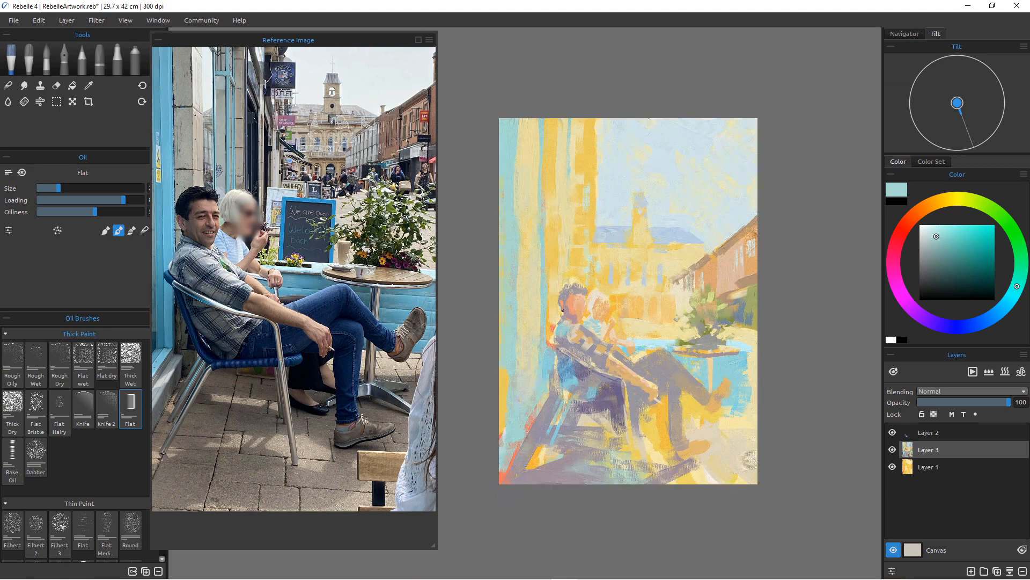
{"action": "scroll", "coordinate": [591, 323], "scroll_direction": "up", "scroll_amount": 15}
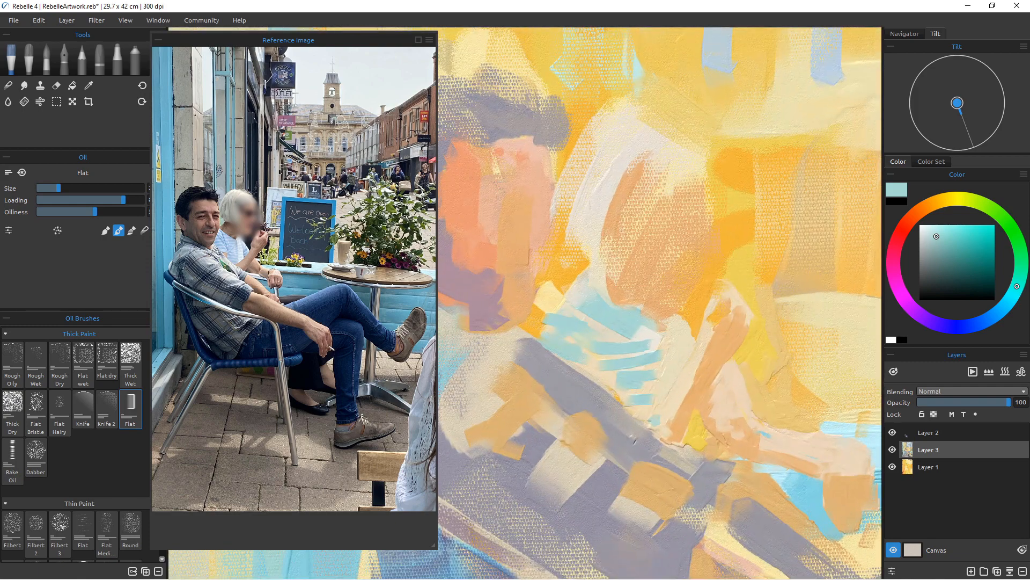
{"action": "scroll", "coordinate": [591, 324], "scroll_direction": "down", "scroll_amount": 8}
{"action": "scroll", "coordinate": [591, 324], "scroll_direction": "up", "scroll_amount": 4}
{"action": "scroll", "coordinate": [591, 323], "scroll_direction": "up", "scroll_amount": 1}
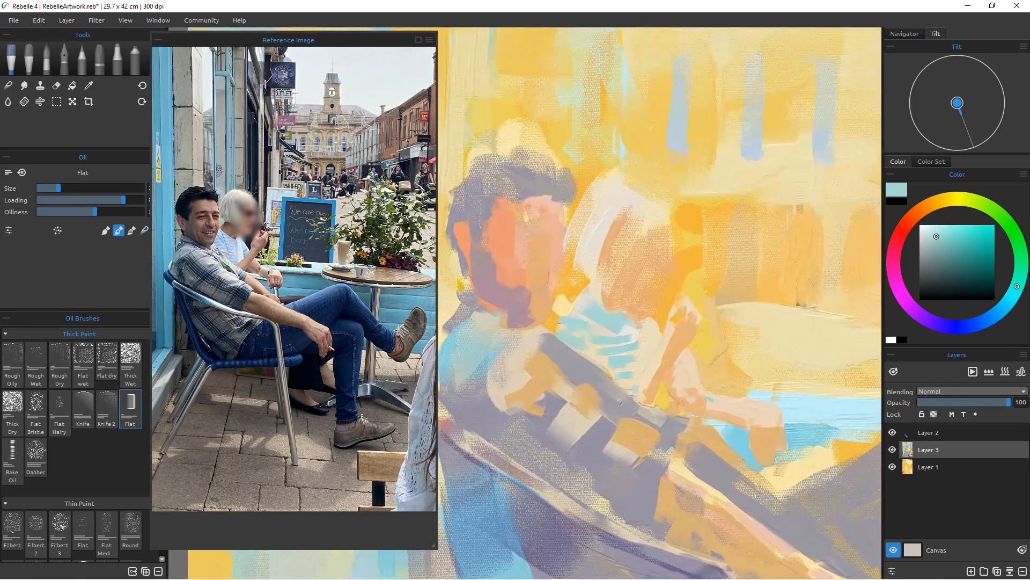
{"action": "scroll", "coordinate": [679, 263], "scroll_direction": "down", "scroll_amount": 3}
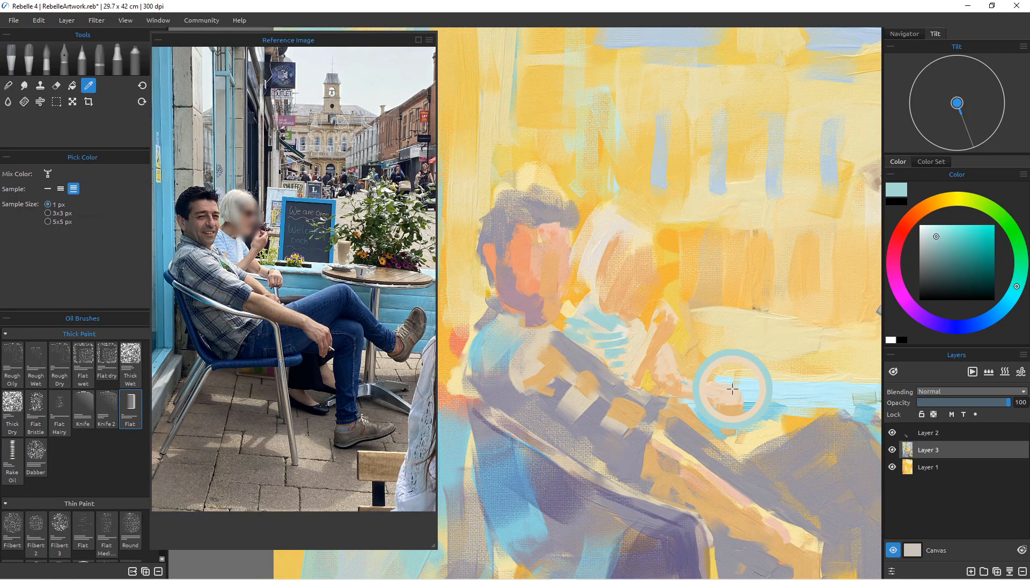
Define the companion's resting hand with a grey accent at the wrist, pale peach on the fingers and sampled light blue around the fingertips.
{"action": "left_click", "coordinate": [755, 389], "text": "alt"}
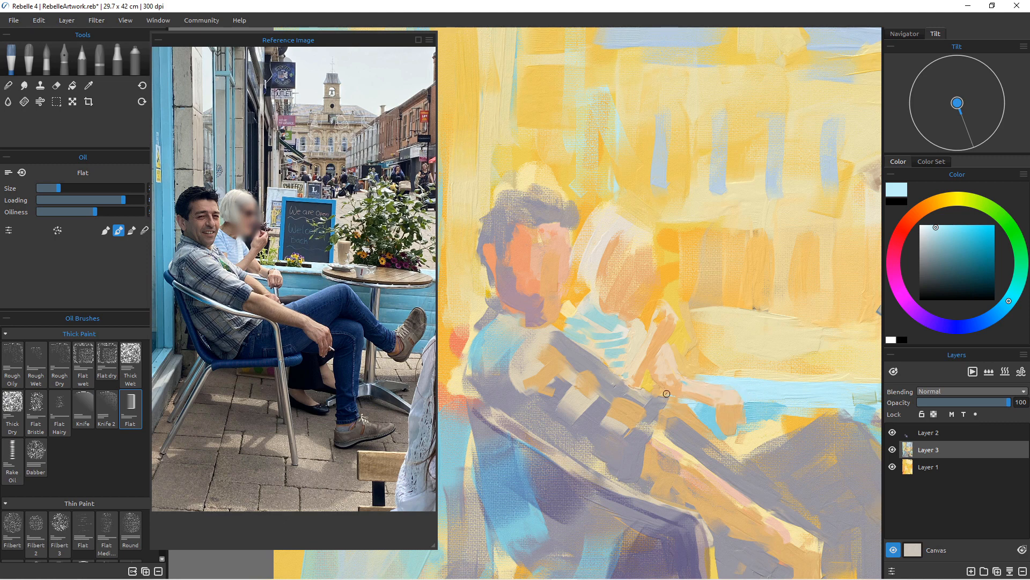
{"action": "left_click", "coordinate": [583, 364], "text": "alt"}
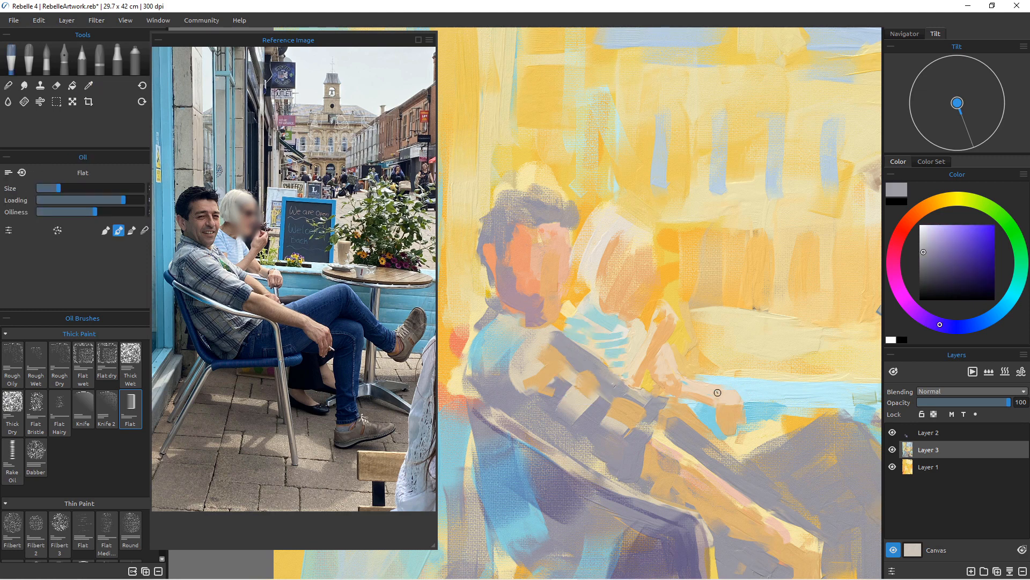
{"action": "left_click_drag", "start_coordinate": [721, 391], "coordinate": [717, 398]}
{"action": "left_click", "coordinate": [726, 401], "text": "alt"}
{"action": "left_click_drag", "start_coordinate": [722, 403], "coordinate": [730, 437]}
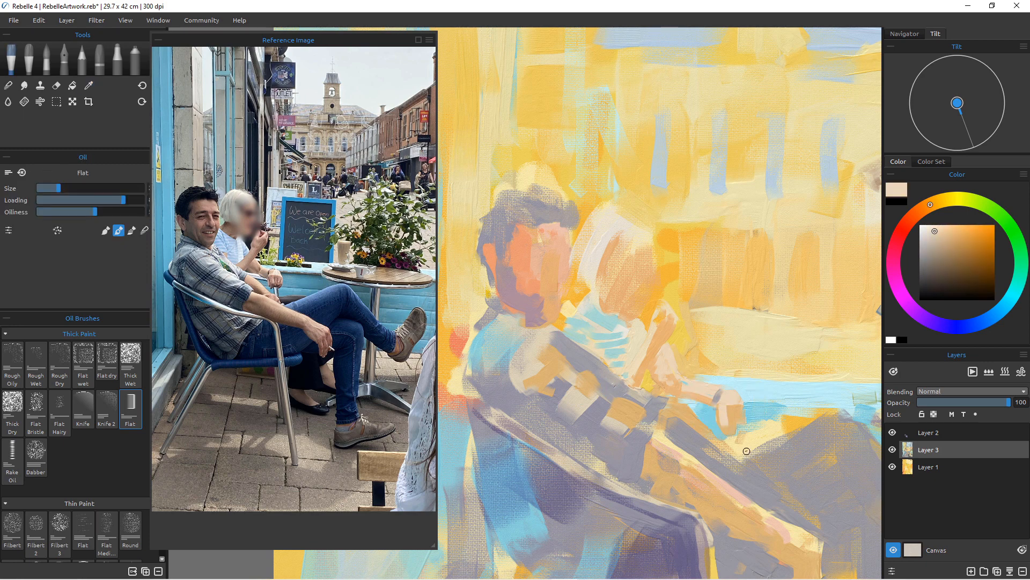
{"action": "left_click", "coordinate": [747, 412], "text": "alt"}
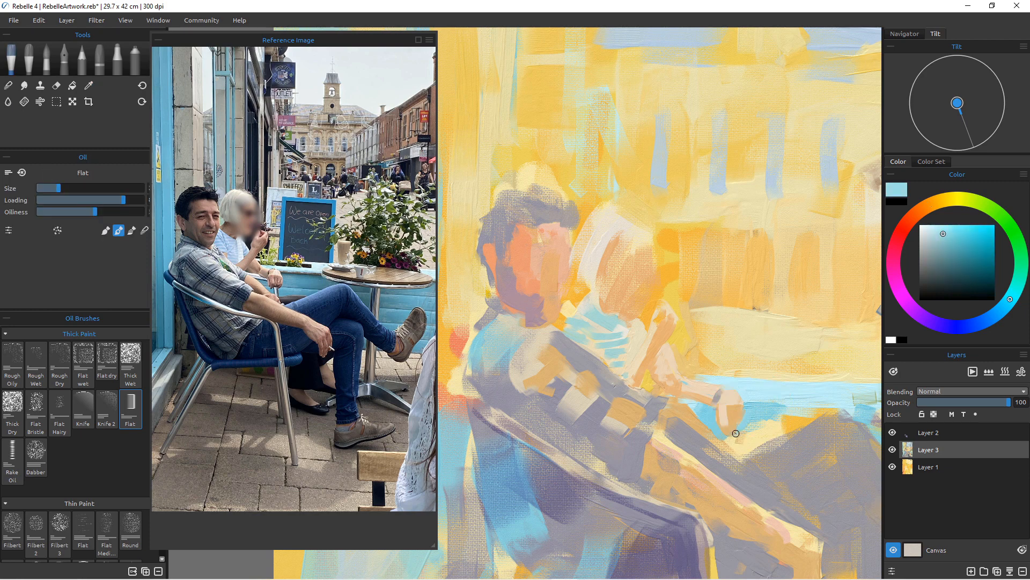
{"action": "left_click_drag", "start_coordinate": [737, 432], "coordinate": [732, 437]}
{"action": "left_click", "coordinate": [725, 395], "text": "alt"}
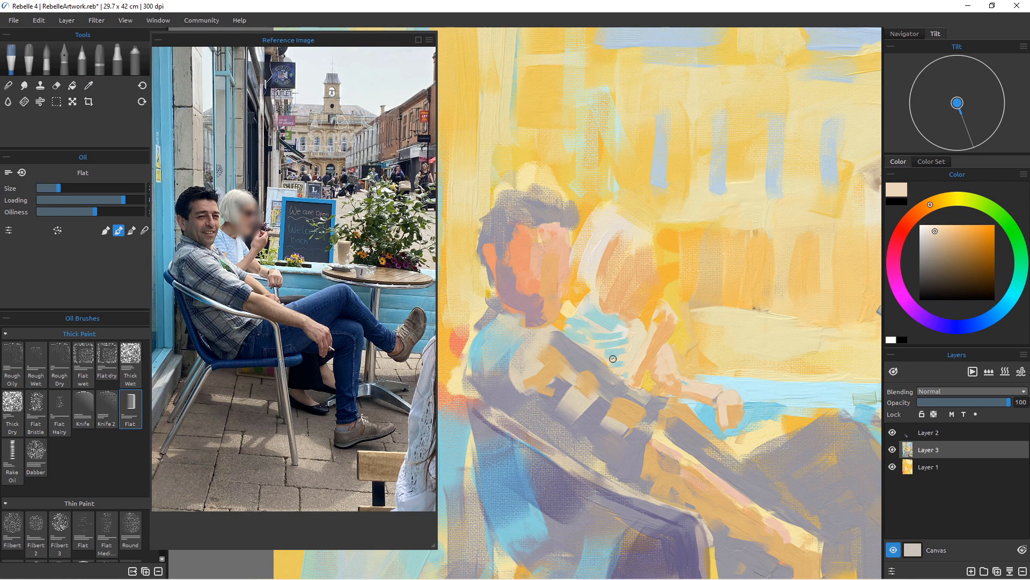
Build up the fingers of the companion's resting hand with alternating sampled tan and pale peach strokes.
{"action": "scroll", "coordinate": [636, 375], "scroll_direction": "down", "scroll_amount": 12}
{"action": "scroll", "coordinate": [634, 373], "scroll_direction": "up", "scroll_amount": 5}
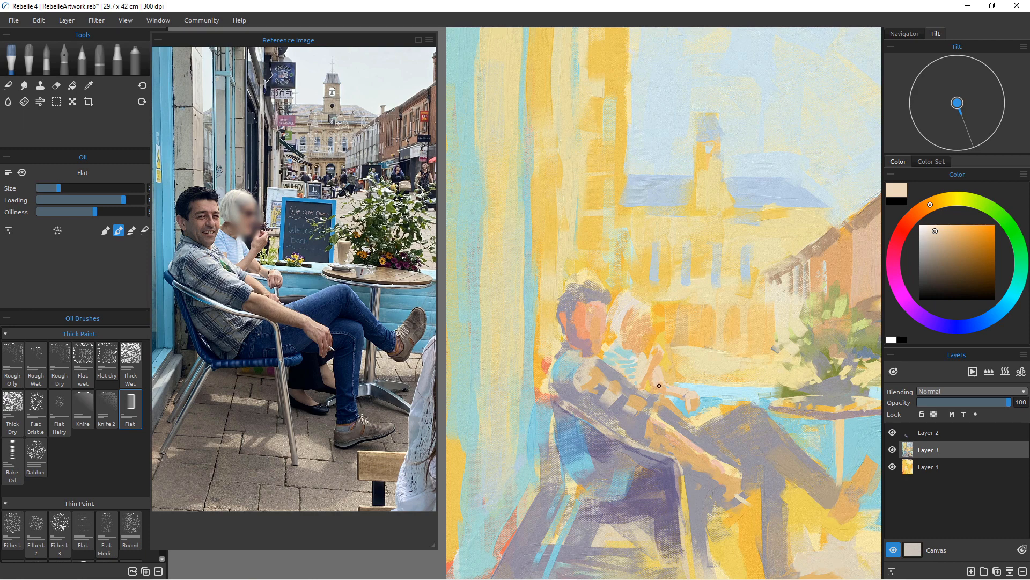
{"action": "scroll", "coordinate": [635, 375], "scroll_direction": "up", "scroll_amount": 6}
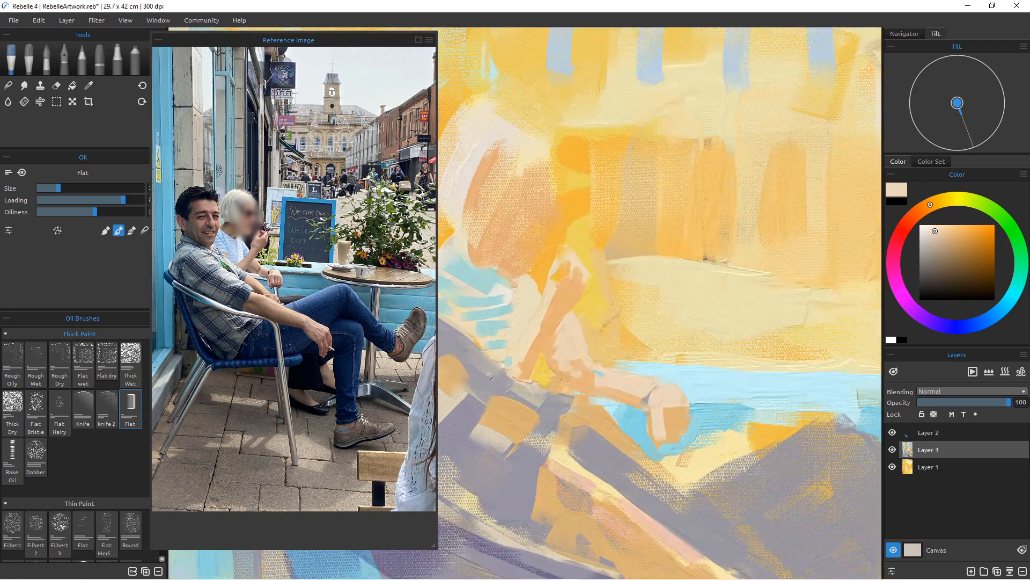
{"action": "scroll", "coordinate": [640, 375], "scroll_direction": "up", "scroll_amount": 2}
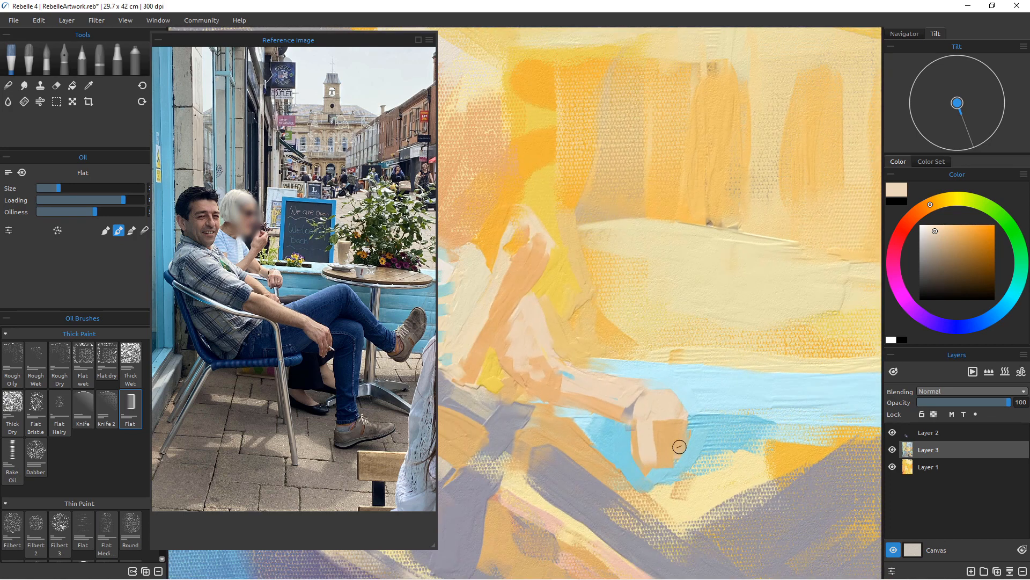
{"action": "left_click", "coordinate": [663, 432], "text": "alt"}
{"action": "mouse_move", "coordinate": [676, 434]}
{"action": "left_mouse_down"}
{"action": "mouse_move", "coordinate": [696, 422]}
{"action": "mouse_move", "coordinate": [674, 462]}
{"action": "left_mouse_up"}
{"action": "left_click", "coordinate": [674, 397], "text": "alt"}
{"action": "mouse_move", "coordinate": [674, 397]}
{"action": "left_mouse_down"}
{"action": "mouse_move", "coordinate": [692, 412]}
{"action": "mouse_move", "coordinate": [664, 417]}
{"action": "mouse_move", "coordinate": [664, 451]}
{"action": "mouse_move", "coordinate": [687, 445]}
{"action": "mouse_move", "coordinate": [680, 477]}
{"action": "mouse_move", "coordinate": [691, 428]}
{"action": "mouse_move", "coordinate": [679, 481]}
{"action": "left_mouse_up"}
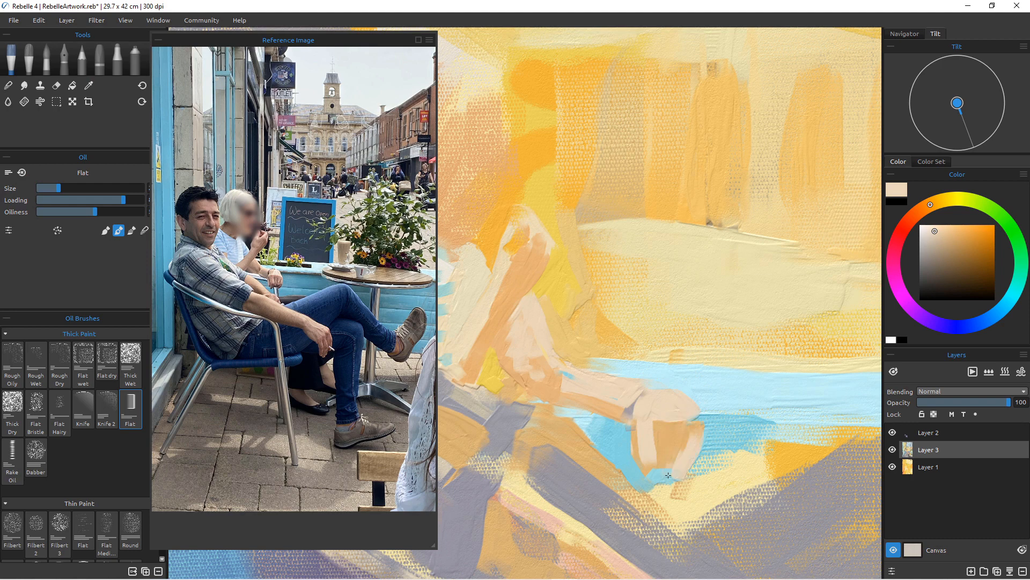
{"action": "left_click_drag", "start_coordinate": [664, 446], "coordinate": [669, 473]}
{"action": "left_click", "coordinate": [682, 438], "text": "alt"}
{"action": "mouse_move", "coordinate": [688, 436]}
{"action": "left_mouse_down"}
{"action": "mouse_move", "coordinate": [668, 468]}
{"action": "mouse_move", "coordinate": [680, 479]}
{"action": "left_mouse_up"}
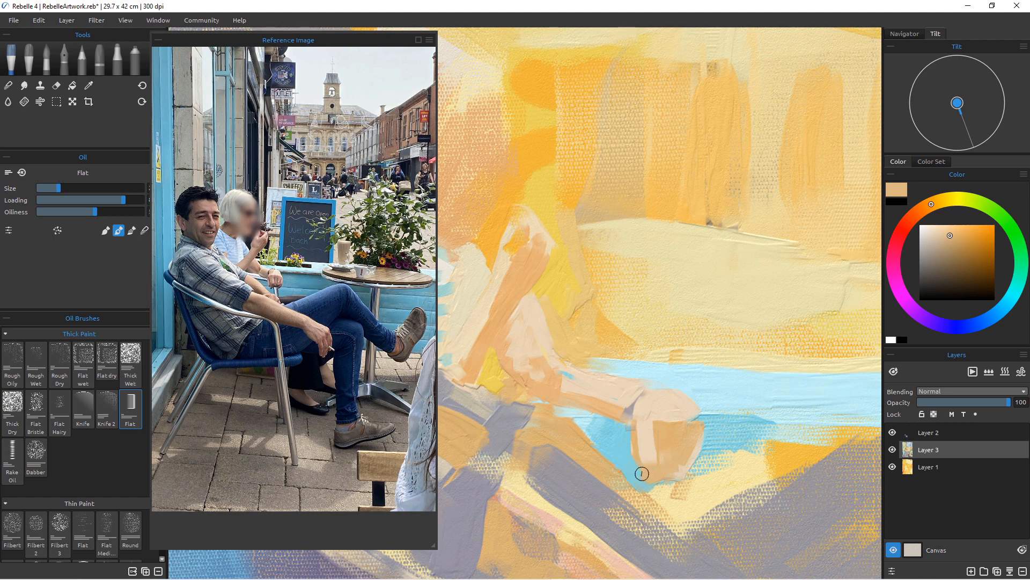
{"action": "left_click", "coordinate": [652, 458], "text": "alt"}
{"action": "left_click_drag", "start_coordinate": [651, 458], "coordinate": [648, 480]}
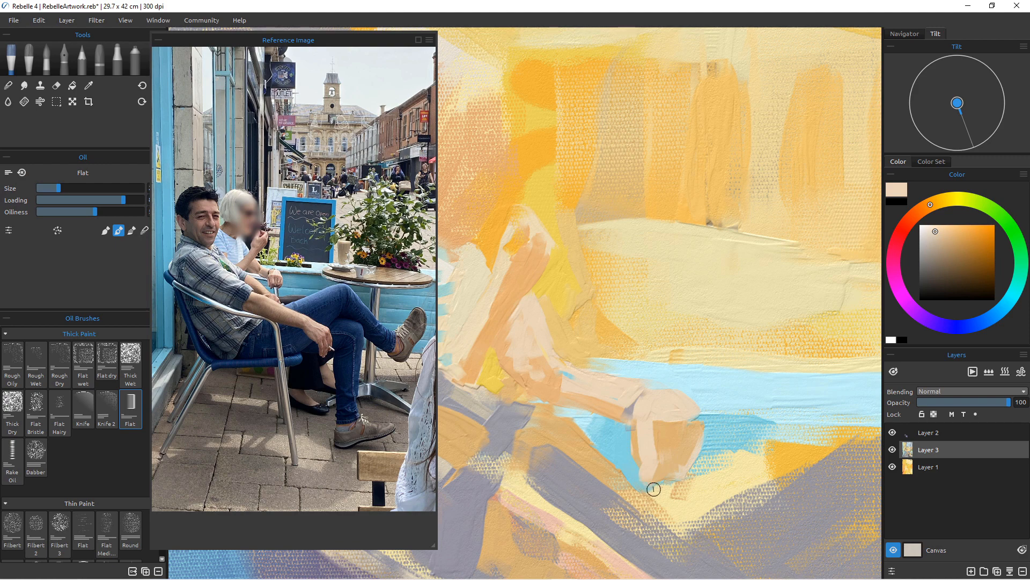
Shade the fingertips of the resting hand with brown and grey, softening the shadow with sampled tan and greyish beige.
{"action": "key", "text": "alt"}
{"action": "left_click", "coordinate": [808, 380], "text": "alt"}
{"action": "left_click_drag", "start_coordinate": [681, 467], "coordinate": [663, 470]}
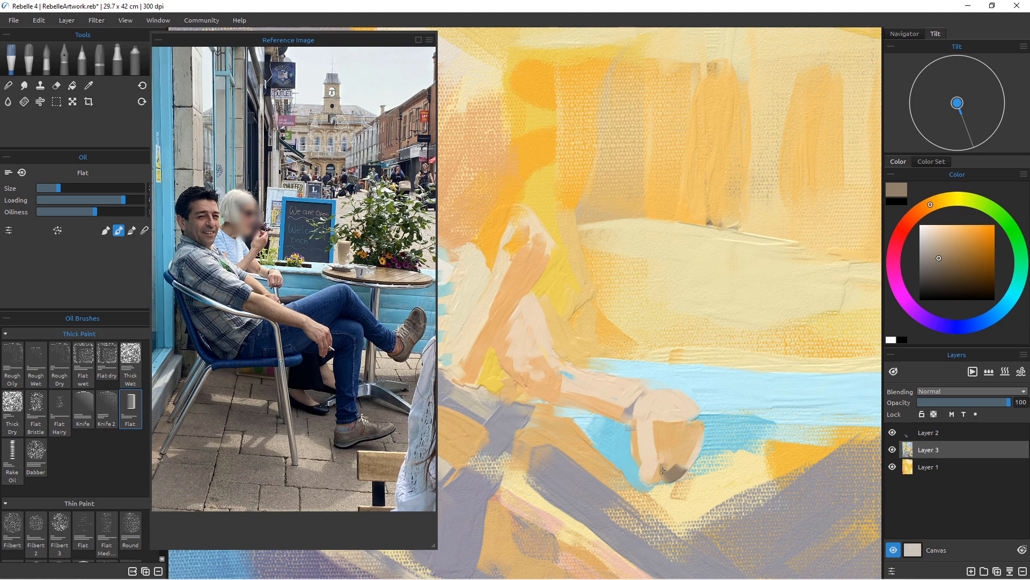
{"action": "left_click", "coordinate": [754, 517], "text": "alt"}
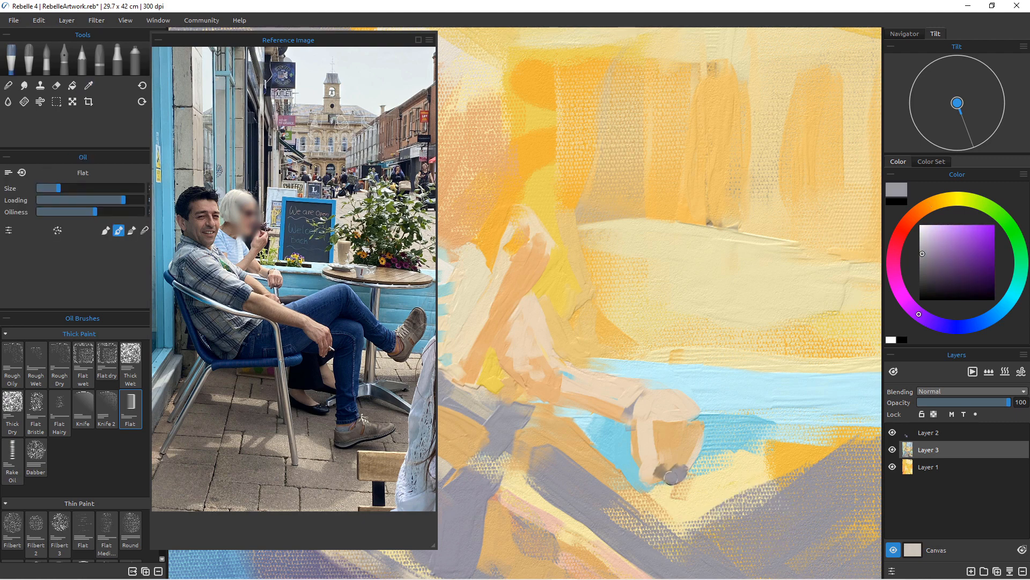
{"action": "left_click", "coordinate": [680, 453], "text": "alt"}
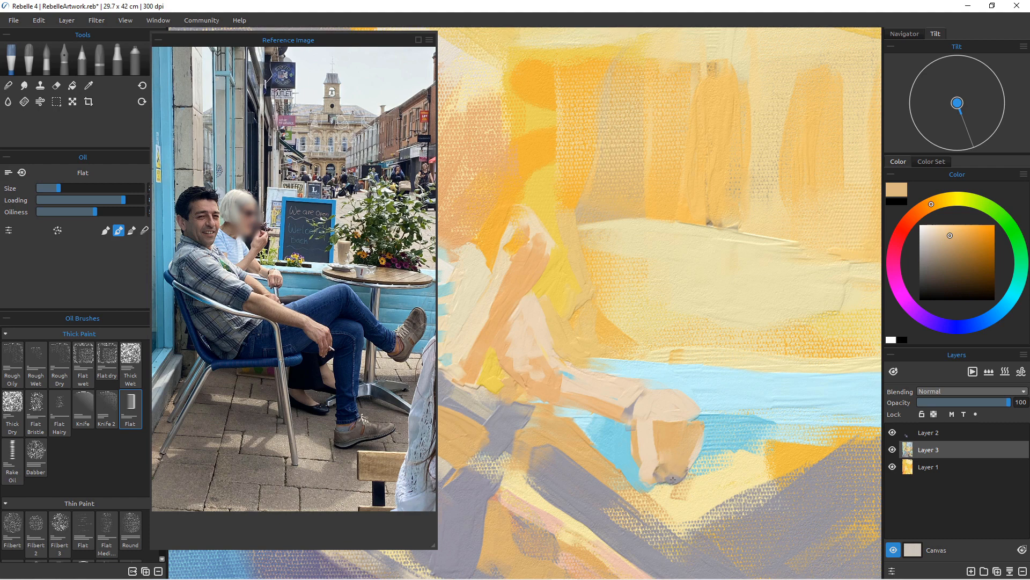
{"action": "mouse_move", "coordinate": [639, 456]}
{"action": "left_mouse_down"}
{"action": "mouse_move", "coordinate": [638, 481]}
{"action": "mouse_move", "coordinate": [653, 488]}
{"action": "left_mouse_up"}
{"action": "left_click", "coordinate": [670, 475], "text": "alt"}
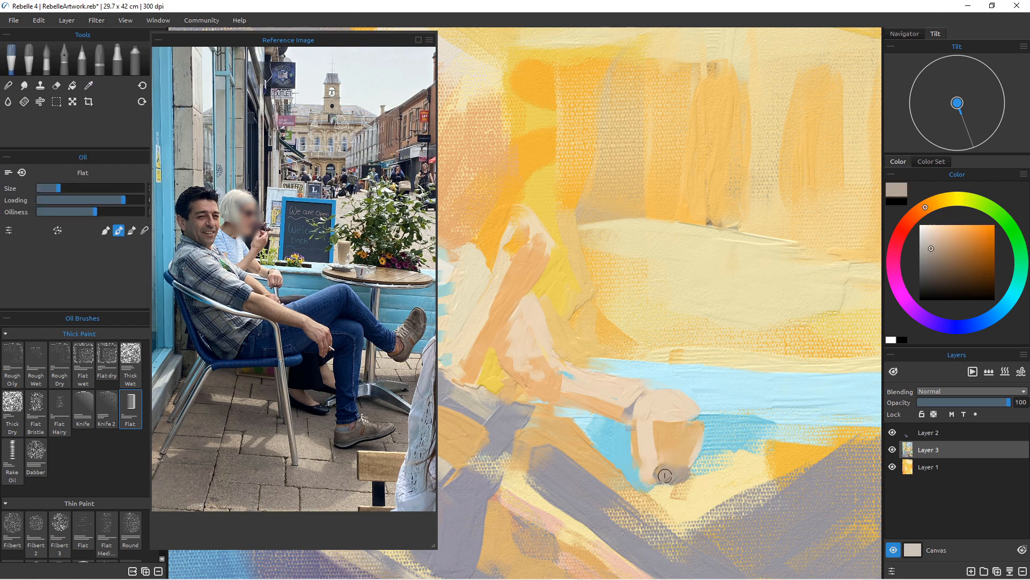
{"action": "mouse_move", "coordinate": [682, 475]}
{"action": "left_mouse_down"}
{"action": "mouse_move", "coordinate": [695, 428]}
{"action": "mouse_move", "coordinate": [667, 472]}
{"action": "mouse_move", "coordinate": [680, 451]}
{"action": "left_mouse_up"}
Try to separate the fingers of the resting hand with pale peach strokes.
{"action": "left_click", "coordinate": [650, 454], "text": "alt"}
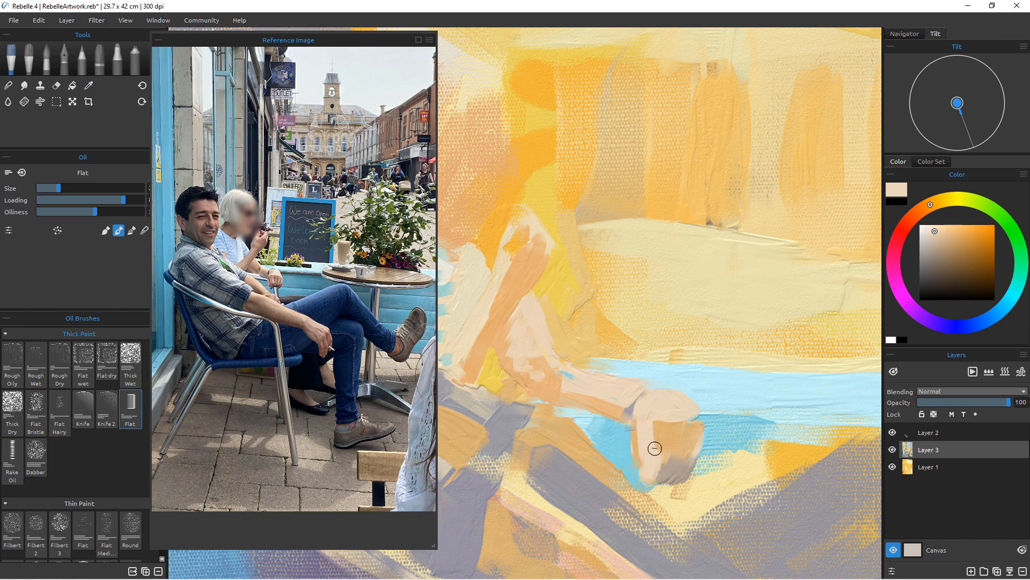
{"action": "mouse_move", "coordinate": [660, 448]}
{"action": "left_mouse_down"}
{"action": "mouse_move", "coordinate": [662, 429]}
{"action": "mouse_move", "coordinate": [680, 430]}
{"action": "mouse_move", "coordinate": [686, 444]}
{"action": "left_mouse_up"}
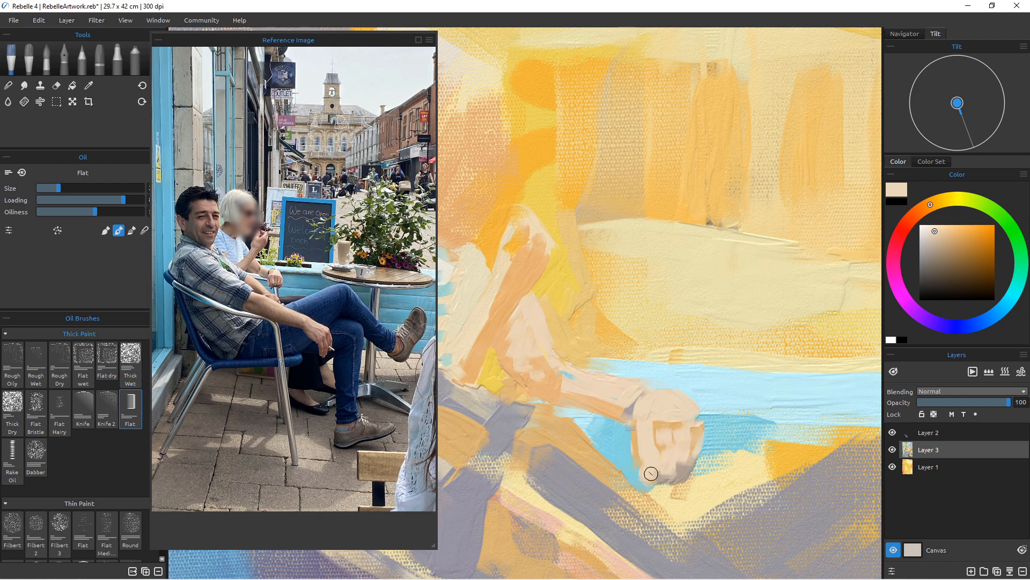
{"action": "scroll", "coordinate": [659, 459], "scroll_direction": "down", "scroll_amount": 7}
{"action": "scroll", "coordinate": [659, 459], "scroll_direction": "up", "scroll_amount": 7}
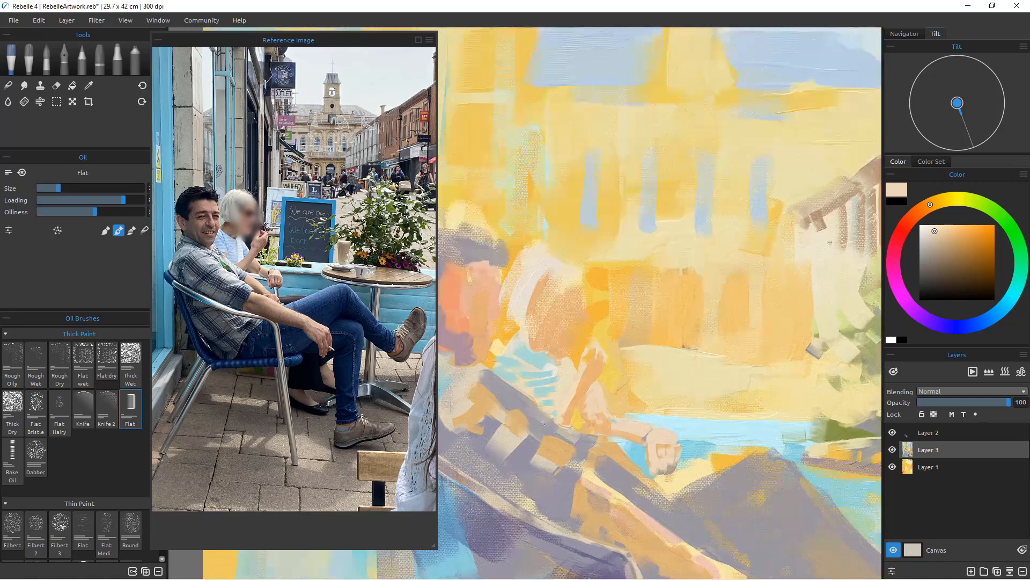
{"action": "key", "text": "ctrl+z"}
Repaint the fingers of the resting hand with downward strokes of sampled light tan.
{"action": "left_click", "coordinate": [660, 432], "text": "alt"}
{"action": "left_click_drag", "start_coordinate": [661, 426], "coordinate": [667, 456]}
{"action": "left_click_drag", "start_coordinate": [675, 433], "coordinate": [676, 462]}
{"action": "left_click_drag", "start_coordinate": [691, 433], "coordinate": [681, 472]}
{"action": "left_click_drag", "start_coordinate": [660, 430], "coordinate": [653, 474]}
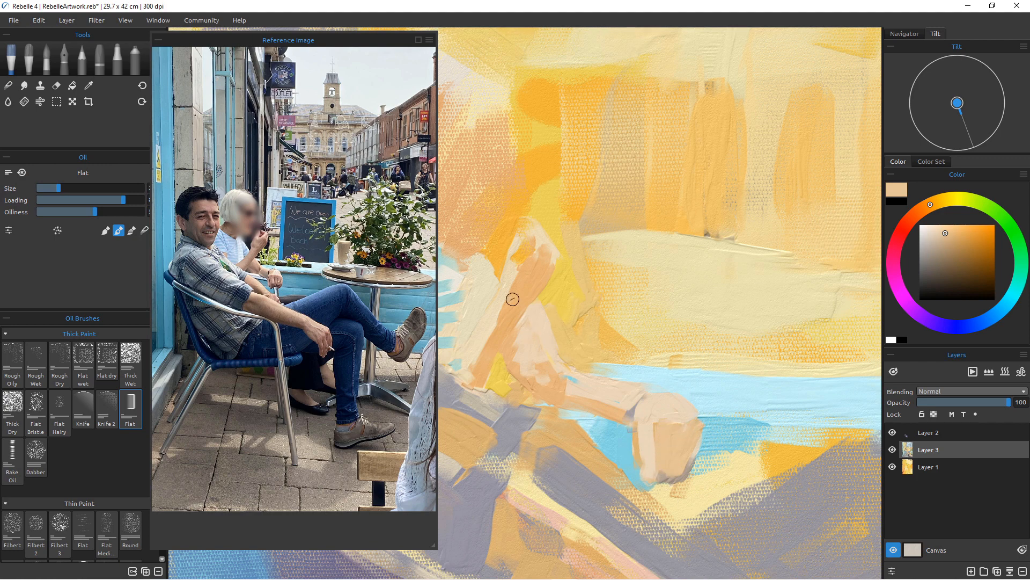
Repaint the companion's raised forearm with long strokes of sampled light orange and edge the raised hand with sampled cream.
{"action": "left_click", "coordinate": [531, 288], "text": "alt"}
{"action": "left_click_drag", "start_coordinate": [553, 261], "coordinate": [519, 322]}
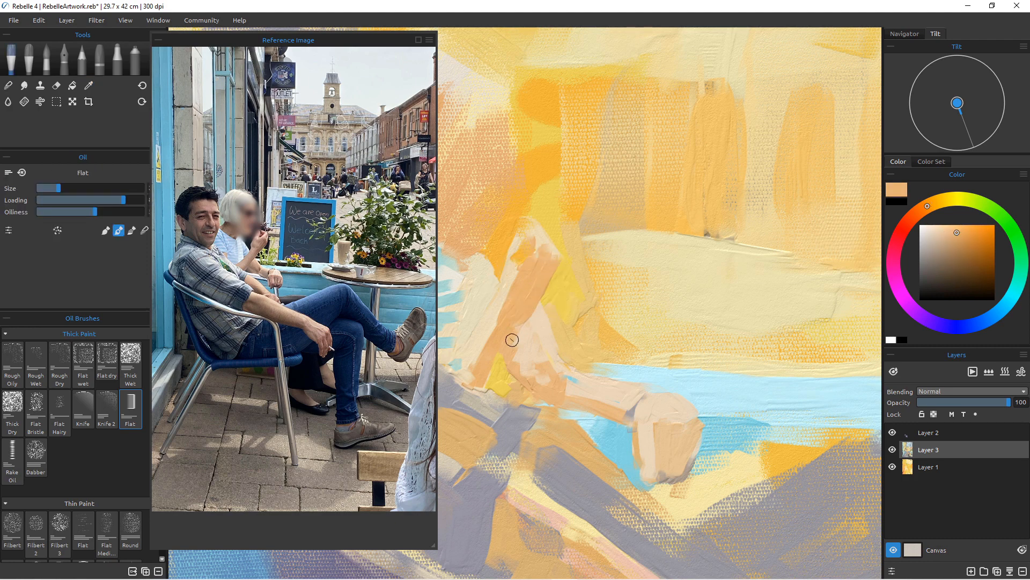
{"action": "mouse_move", "coordinate": [555, 260]}
{"action": "left_mouse_down"}
{"action": "mouse_move", "coordinate": [533, 298]}
{"action": "mouse_move", "coordinate": [500, 314]}
{"action": "mouse_move", "coordinate": [558, 287]}
{"action": "mouse_move", "coordinate": [523, 313]}
{"action": "mouse_move", "coordinate": [487, 374]}
{"action": "left_mouse_up"}
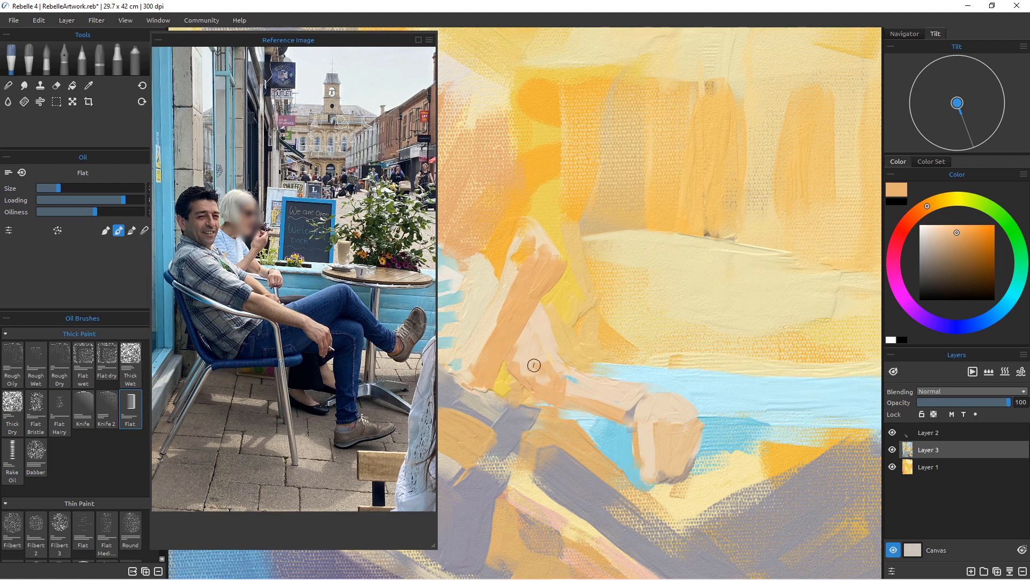
{"action": "left_click", "coordinate": [541, 234], "text": "alt"}
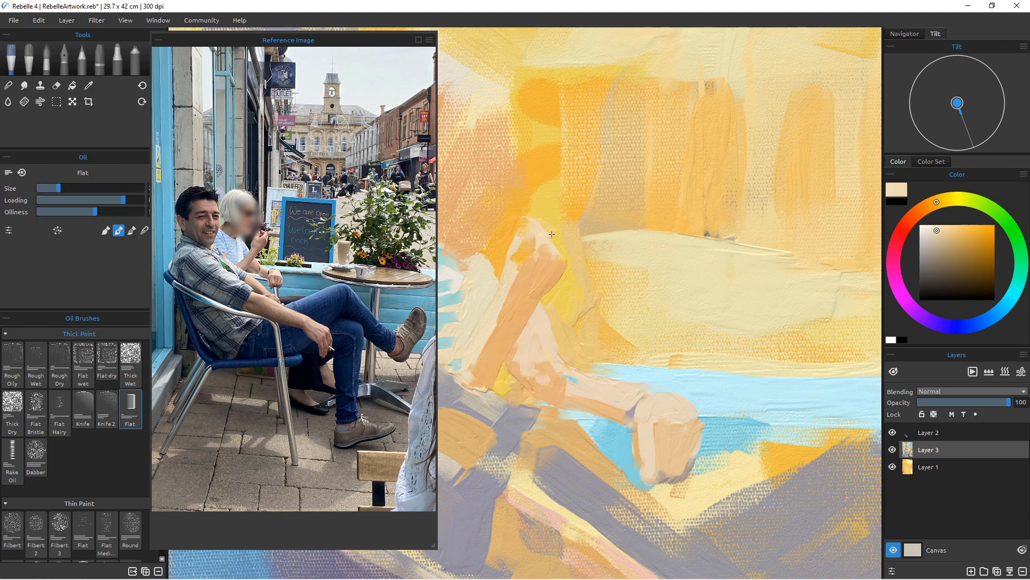
{"action": "left_click_drag", "start_coordinate": [551, 233], "coordinate": [561, 255]}
Mix a darker tan from the raised arm, sample the sleeve's grey, and dab a short grey accent onto the companion's raised hand.
{"action": "left_click", "coordinate": [535, 278], "text": "alt"}
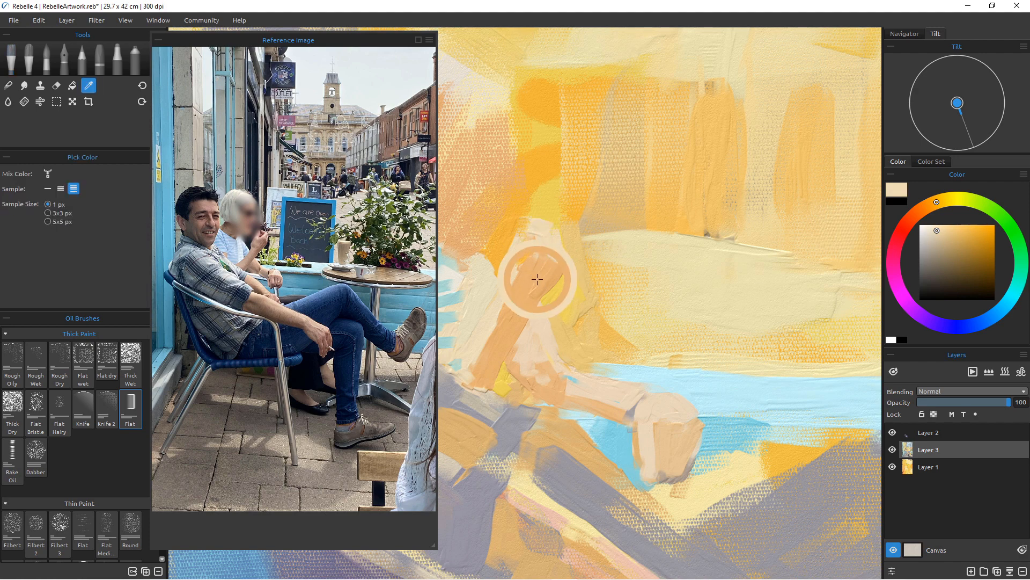
{"action": "left_click", "coordinate": [949, 243]}
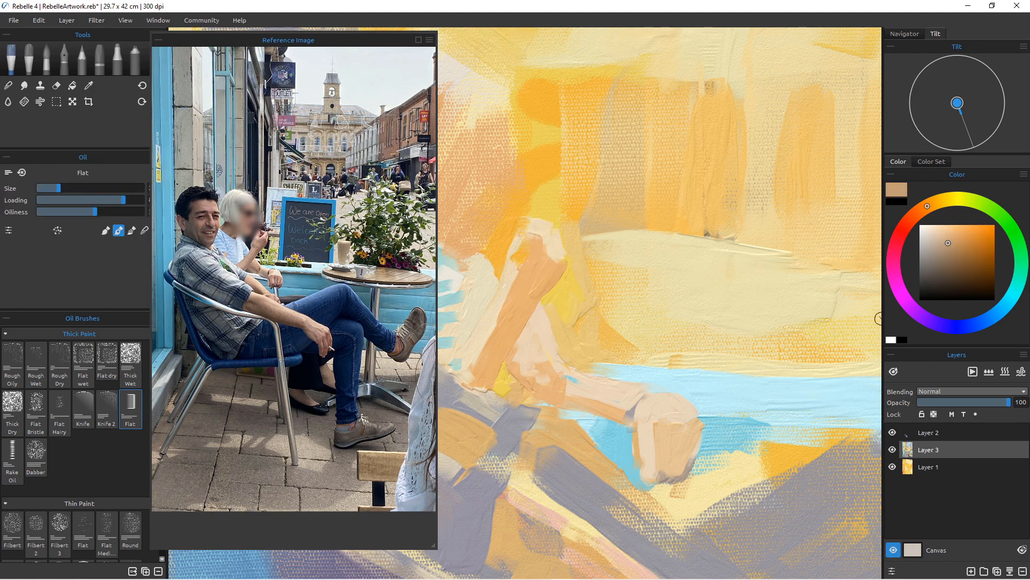
{"action": "left_click", "coordinate": [511, 440], "text": "alt"}
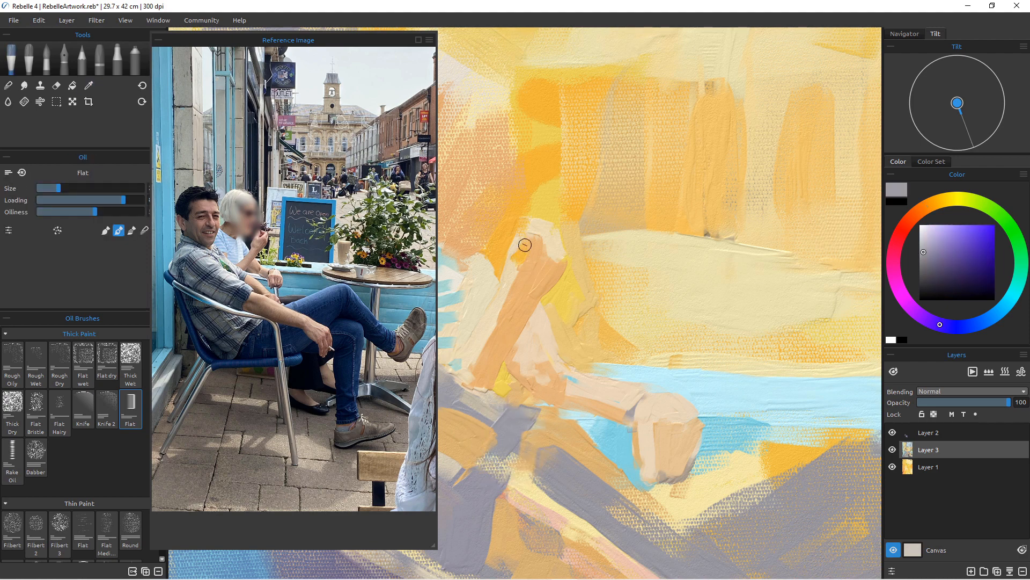
{"action": "left_click_drag", "start_coordinate": [525, 245], "coordinate": [529, 263]}
{"action": "key", "text": "alt"}
Paint sampled cream down the companion's raised forearm along the edge facing the striped shirt.
{"action": "left_click", "coordinate": [509, 263], "text": "alt"}
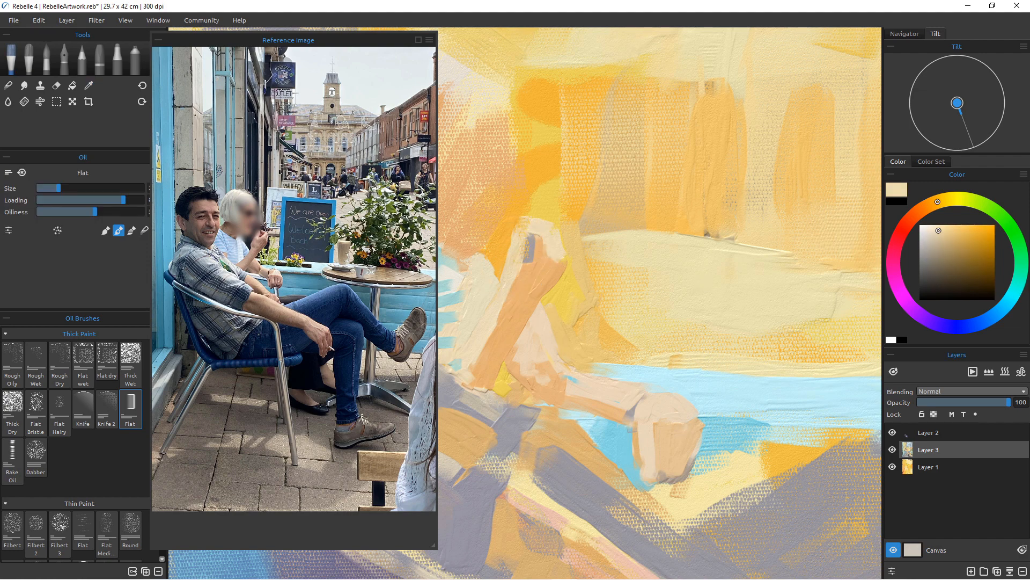
{"action": "left_click_drag", "start_coordinate": [558, 359], "coordinate": [370, 271]}
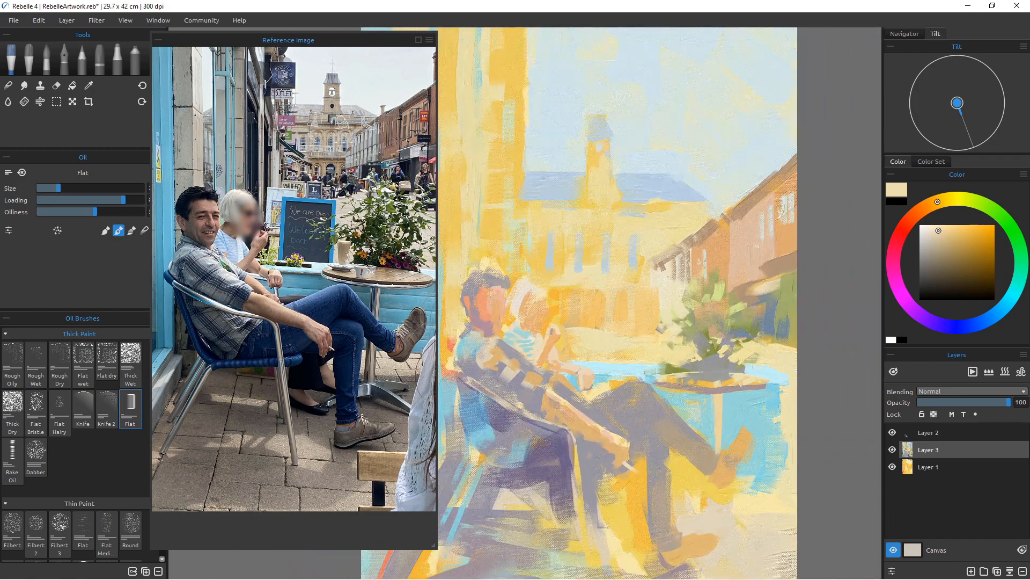
{"action": "left_click_drag", "start_coordinate": [529, 388], "coordinate": [614, 385]}
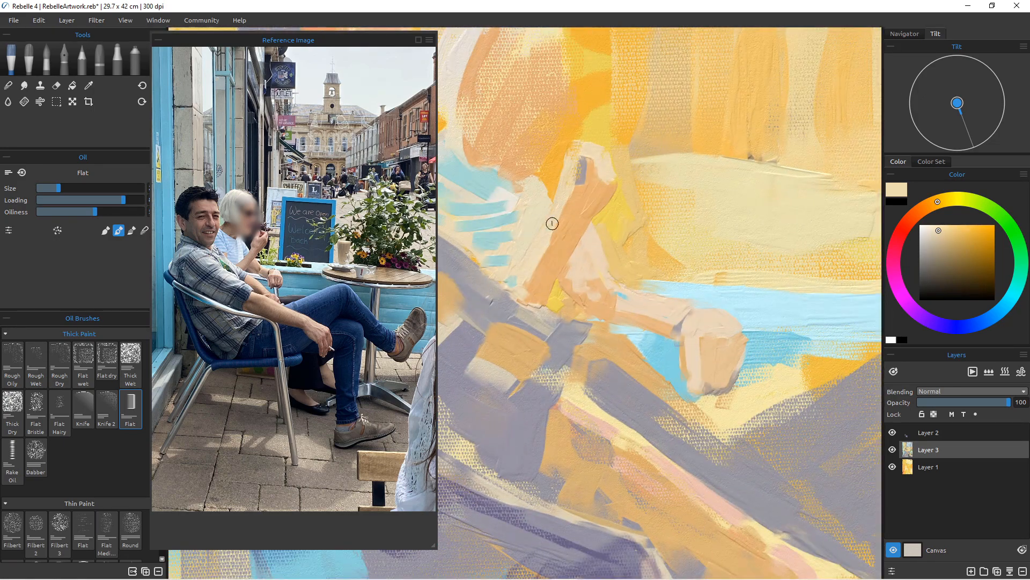
{"action": "mouse_move", "coordinate": [569, 209]}
{"action": "left_mouse_down"}
{"action": "mouse_move", "coordinate": [539, 253]}
{"action": "mouse_move", "coordinate": [555, 243]}
{"action": "mouse_move", "coordinate": [552, 259]}
{"action": "mouse_move", "coordinate": [523, 290]}
{"action": "left_mouse_up"}
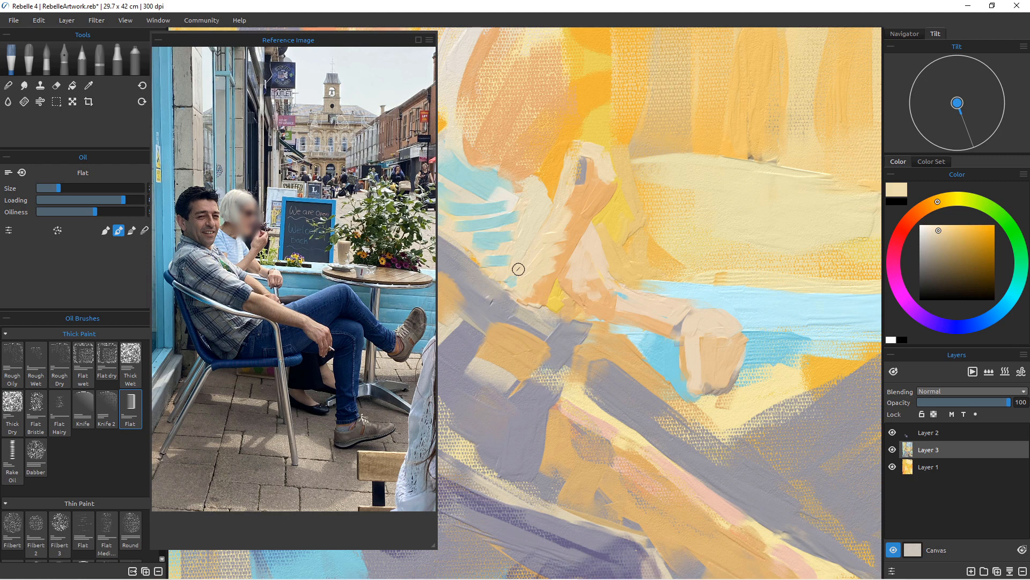
Reduce the brush loading and blend sampled light orange down the companion's raised forearm to the elbow.
{"action": "left_click_drag", "start_coordinate": [124, 200], "coordinate": [58, 200]}
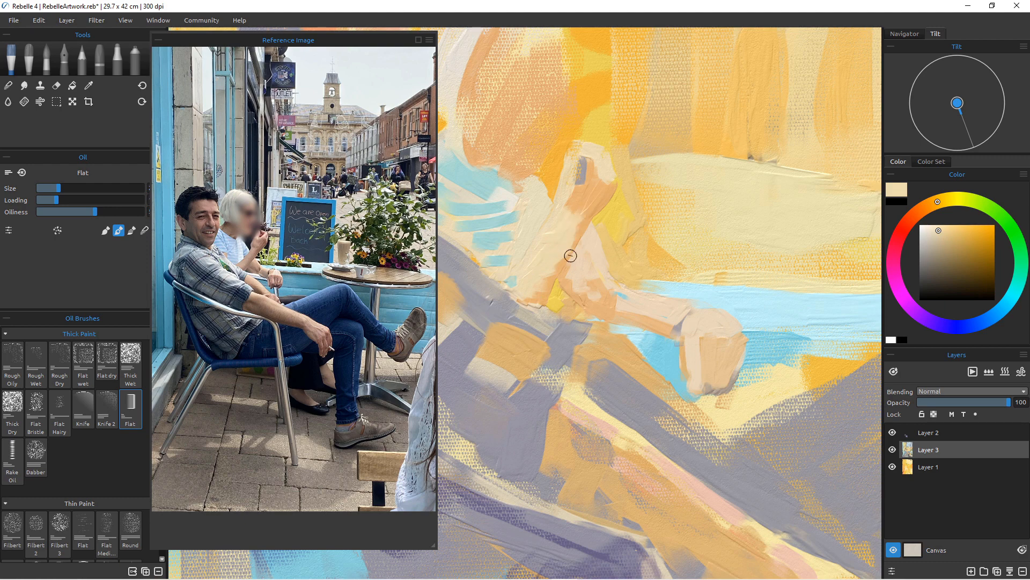
{"action": "key", "text": "shift+bracketright"}
{"action": "left_click", "coordinate": [588, 215], "text": "alt"}
{"action": "left_click_drag", "start_coordinate": [567, 219], "coordinate": [539, 280]}
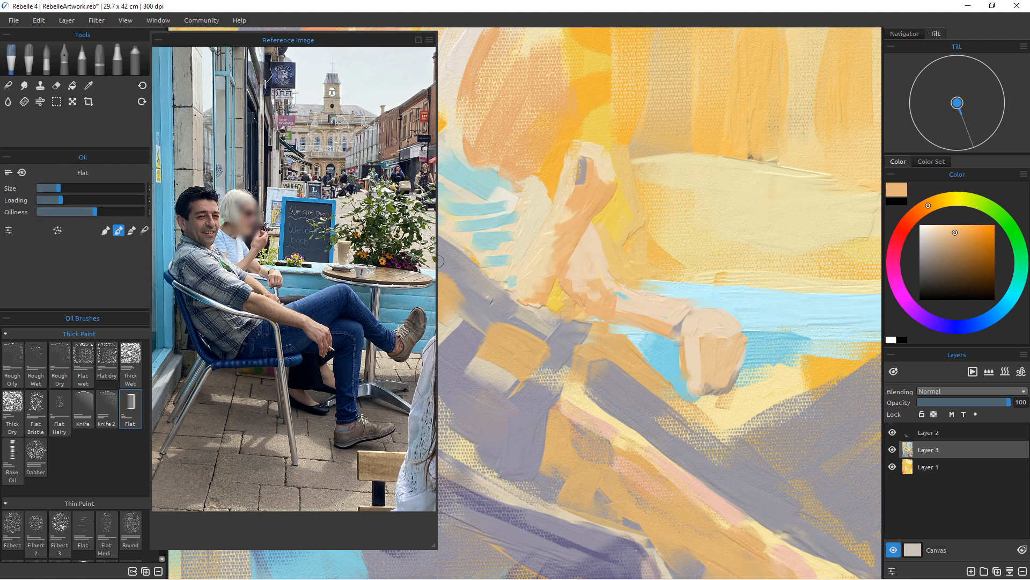
{"action": "left_click", "coordinate": [50, 200]}
{"action": "left_click_drag", "start_coordinate": [556, 259], "coordinate": [532, 287]}
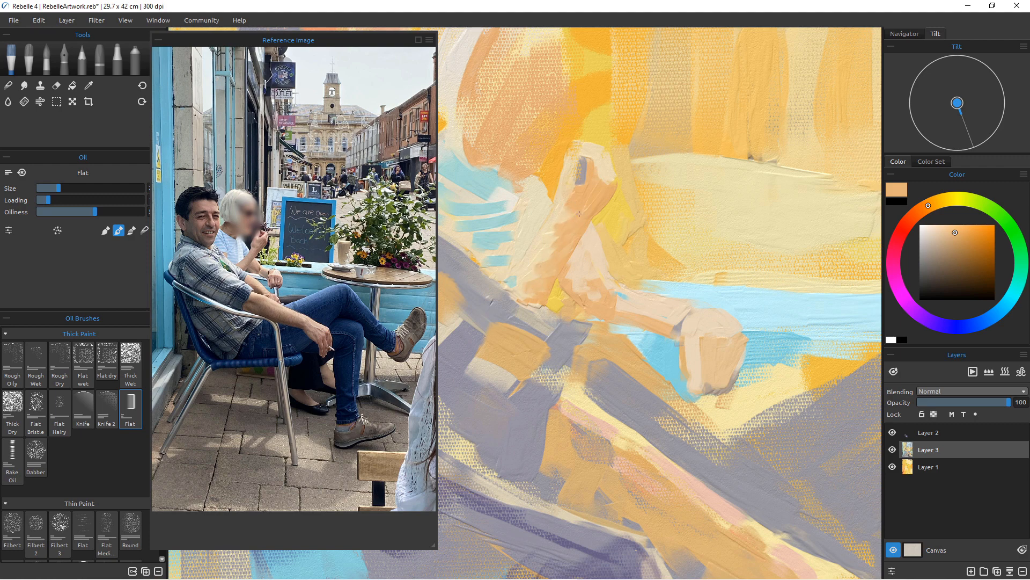
{"action": "mouse_move", "coordinate": [527, 296]}
{"action": "left_mouse_down"}
{"action": "mouse_move", "coordinate": [545, 237]}
{"action": "mouse_move", "coordinate": [541, 261]}
{"action": "left_mouse_up"}
Blend light orange over the companion's resting forearm and hand, and soften the fingers with sampled pale peach.
{"action": "mouse_move", "coordinate": [640, 300]}
{"action": "left_mouse_down"}
{"action": "mouse_move", "coordinate": [637, 316]}
{"action": "mouse_move", "coordinate": [660, 321]}
{"action": "left_mouse_up"}
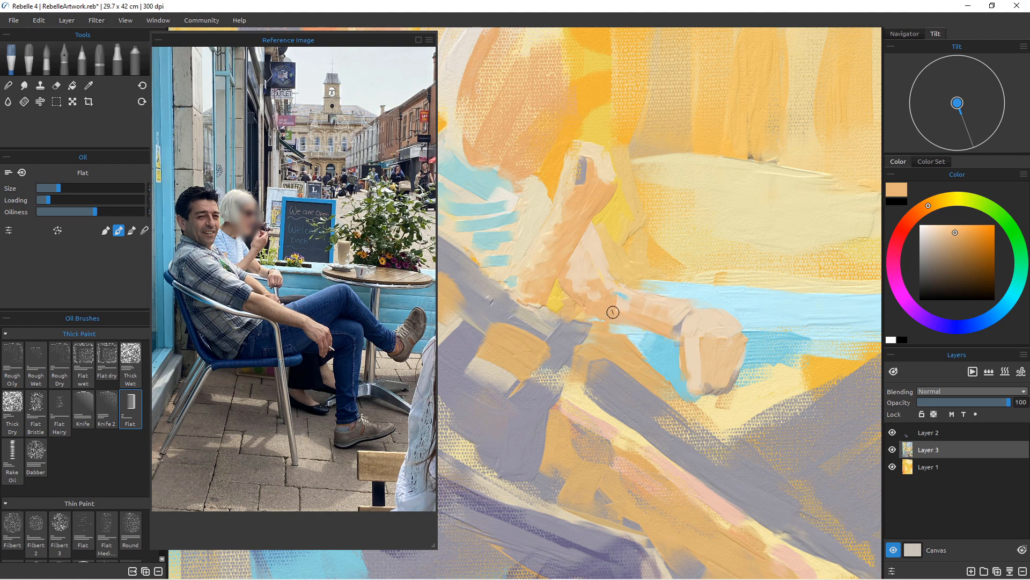
{"action": "mouse_move", "coordinate": [596, 269]}
{"action": "left_mouse_down"}
{"action": "mouse_move", "coordinate": [586, 294]}
{"action": "mouse_move", "coordinate": [601, 300]}
{"action": "mouse_move", "coordinate": [582, 266]}
{"action": "left_mouse_up"}
{"action": "mouse_move", "coordinate": [710, 329]}
{"action": "left_mouse_down"}
{"action": "mouse_move", "coordinate": [716, 392]}
{"action": "mouse_move", "coordinate": [728, 402]}
{"action": "mouse_move", "coordinate": [720, 344]}
{"action": "left_mouse_up"}
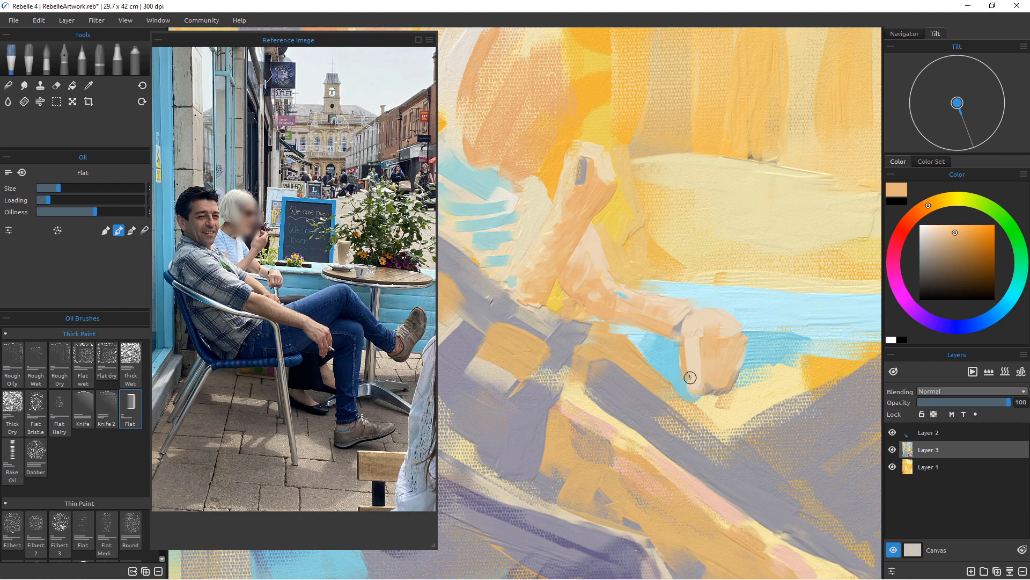
{"action": "mouse_move", "coordinate": [687, 375]}
{"action": "left_mouse_down"}
{"action": "mouse_move", "coordinate": [682, 348]}
{"action": "mouse_move", "coordinate": [695, 341]}
{"action": "mouse_move", "coordinate": [697, 368]}
{"action": "left_mouse_up"}
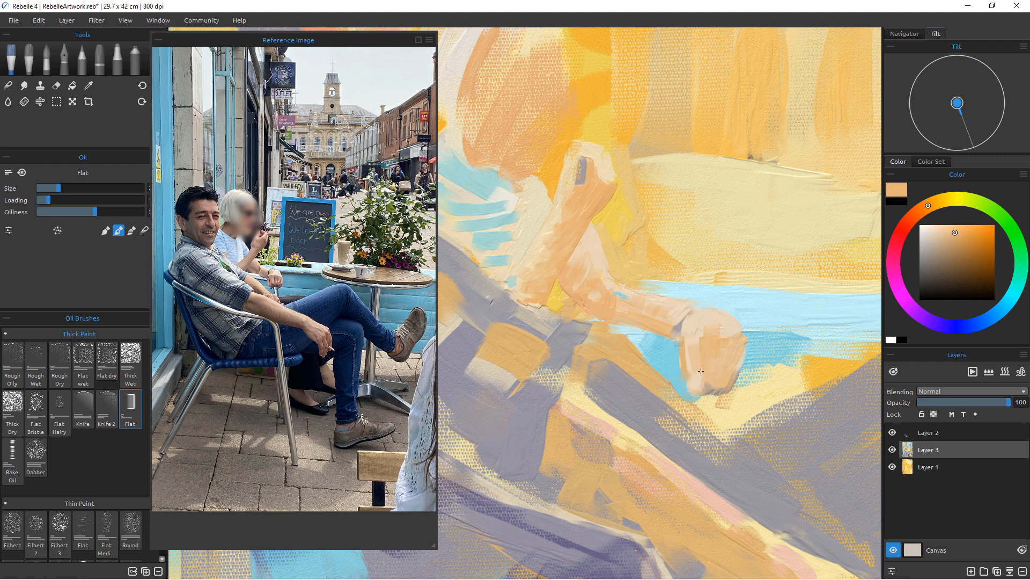
{"action": "left_click", "coordinate": [689, 333], "text": "alt"}
{"action": "left_click_drag", "start_coordinate": [699, 348], "coordinate": [693, 336]}
{"action": "left_click_drag", "start_coordinate": [697, 374], "coordinate": [697, 401]}
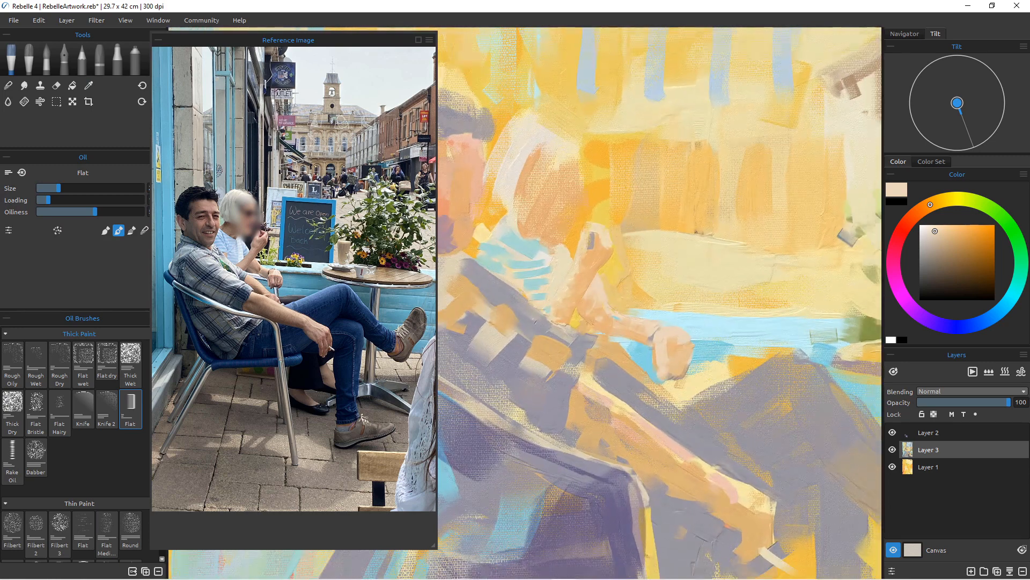
Raise the brush loading and paint sampled pale beige light patches along the man's shirt sleeve and shoulder.
{"action": "left_click", "coordinate": [593, 391], "text": "alt"}
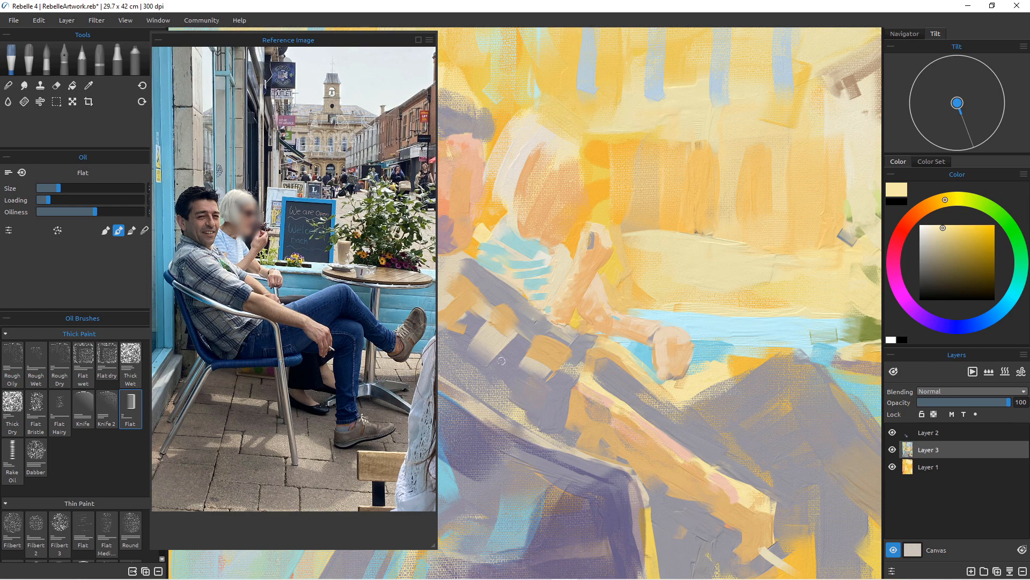
{"action": "left_click", "coordinate": [491, 337], "text": "alt"}
{"action": "left_click_drag", "start_coordinate": [546, 344], "coordinate": [541, 364]}
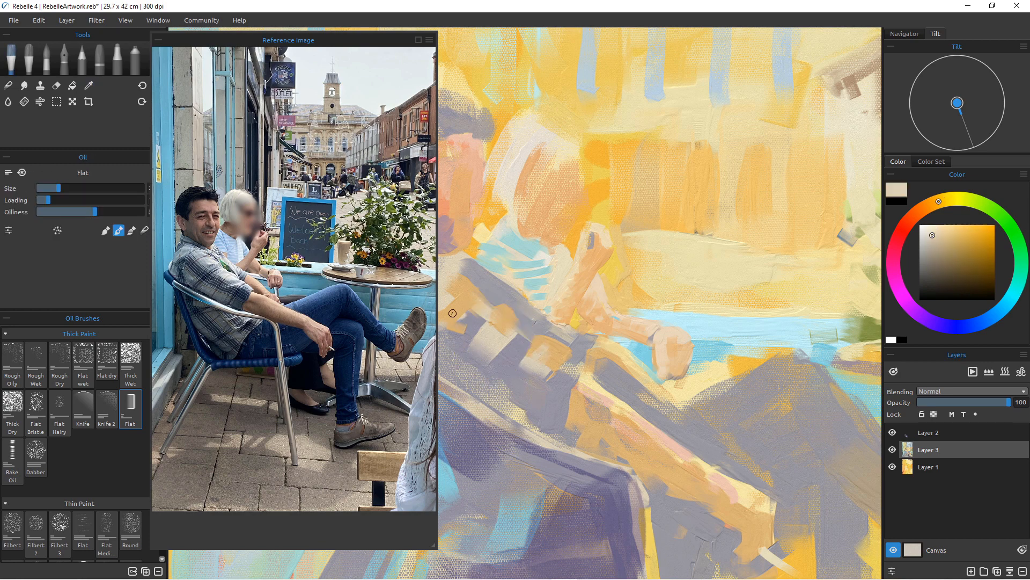
{"action": "left_click_drag", "start_coordinate": [92, 200], "coordinate": [89, 200]}
{"action": "mouse_move", "coordinate": [542, 348]}
{"action": "left_mouse_down"}
{"action": "mouse_move", "coordinate": [562, 359]}
{"action": "mouse_move", "coordinate": [553, 373]}
{"action": "mouse_move", "coordinate": [532, 352]}
{"action": "left_mouse_up"}
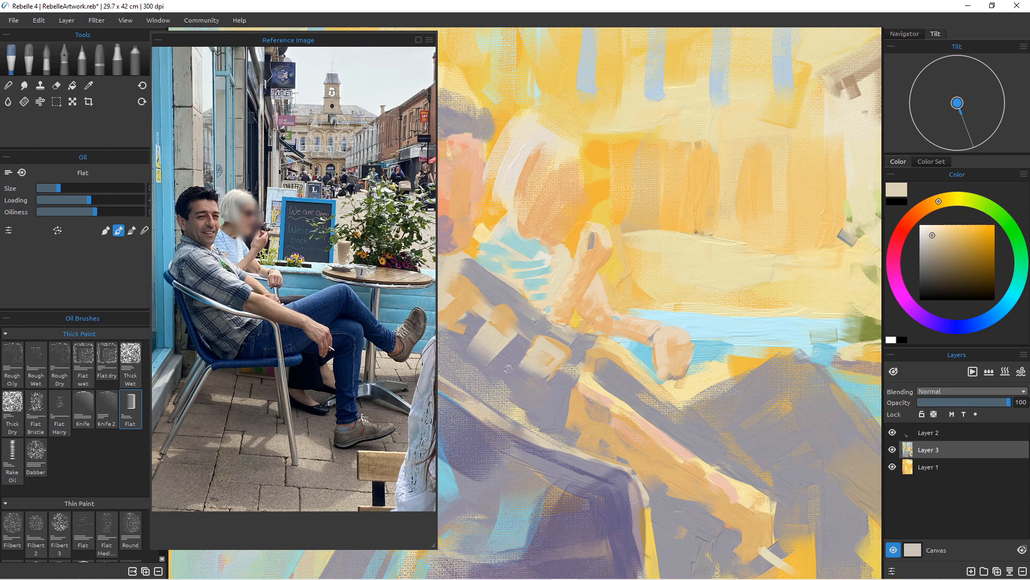
{"action": "left_click_drag", "start_coordinate": [468, 264], "coordinate": [502, 310]}
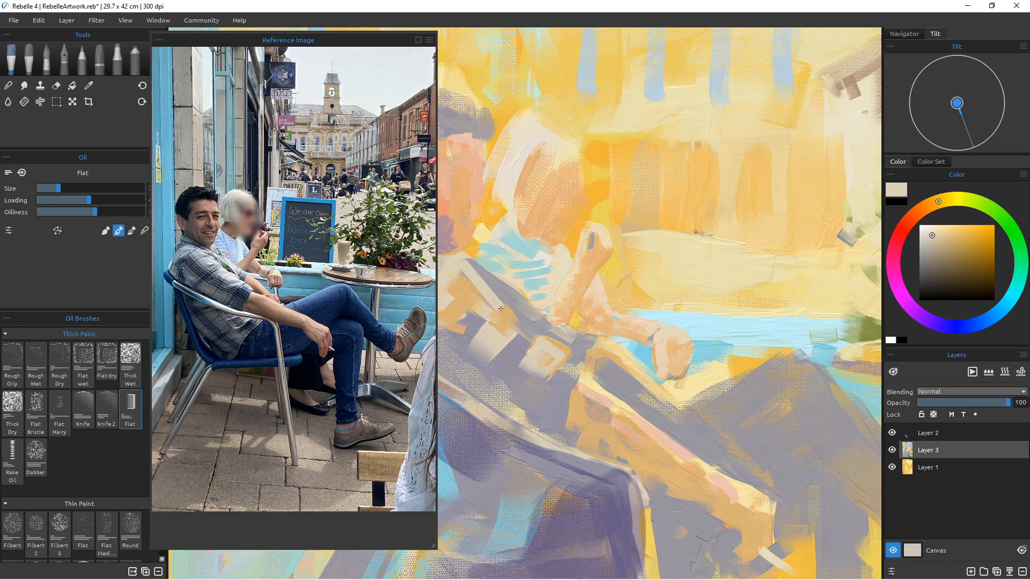
{"action": "mouse_move", "coordinate": [471, 264]}
{"action": "left_mouse_down"}
{"action": "mouse_move", "coordinate": [504, 312]}
{"action": "mouse_move", "coordinate": [554, 351]}
{"action": "left_mouse_up"}
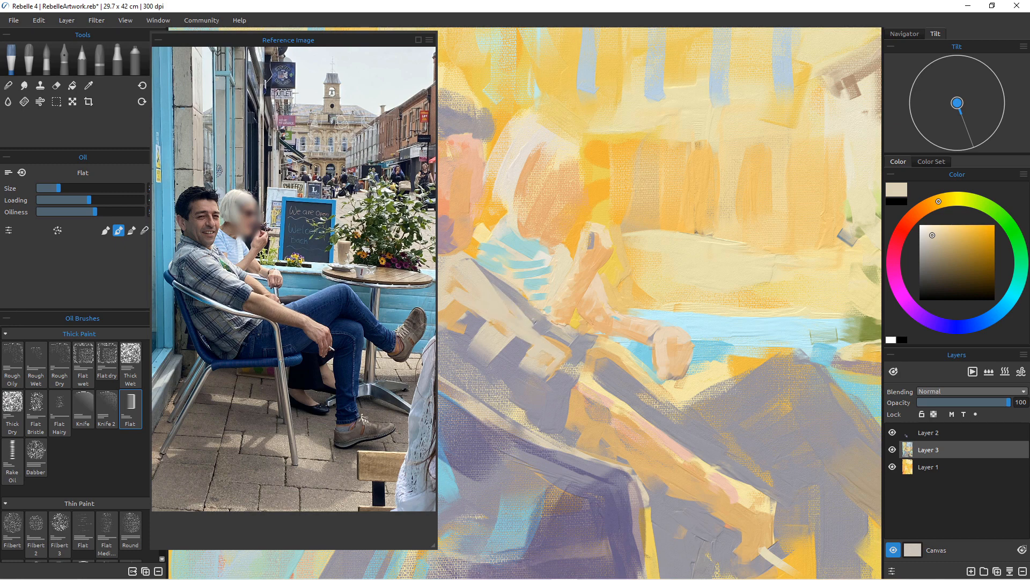
Paint sampled bluish-grey check lines across the light patches of the man's shirt sleeve.
{"action": "scroll", "coordinate": [526, 363], "scroll_direction": "down", "scroll_amount": 8}
{"action": "scroll", "coordinate": [526, 363], "scroll_direction": "up", "scroll_amount": 2}
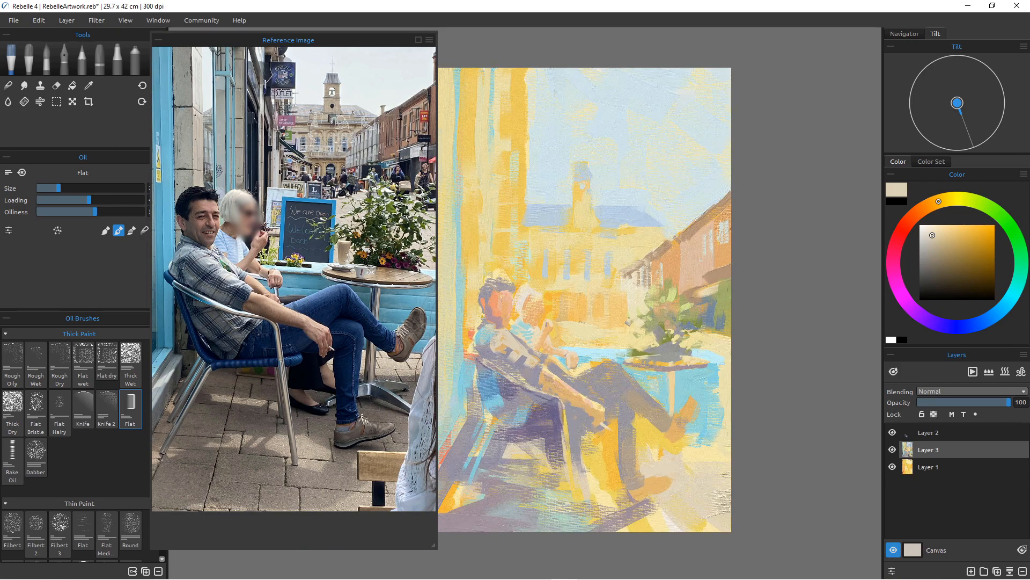
{"action": "scroll", "coordinate": [524, 365], "scroll_direction": "up", "scroll_amount": 4}
{"action": "scroll", "coordinate": [523, 365], "scroll_direction": "down", "scroll_amount": 1}
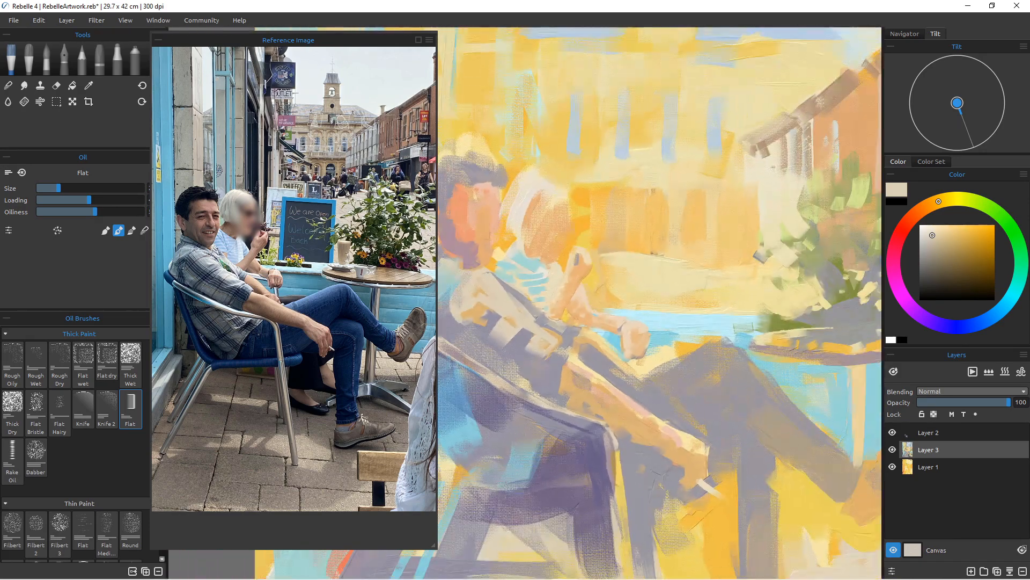
{"action": "left_click", "coordinate": [527, 338], "text": "alt"}
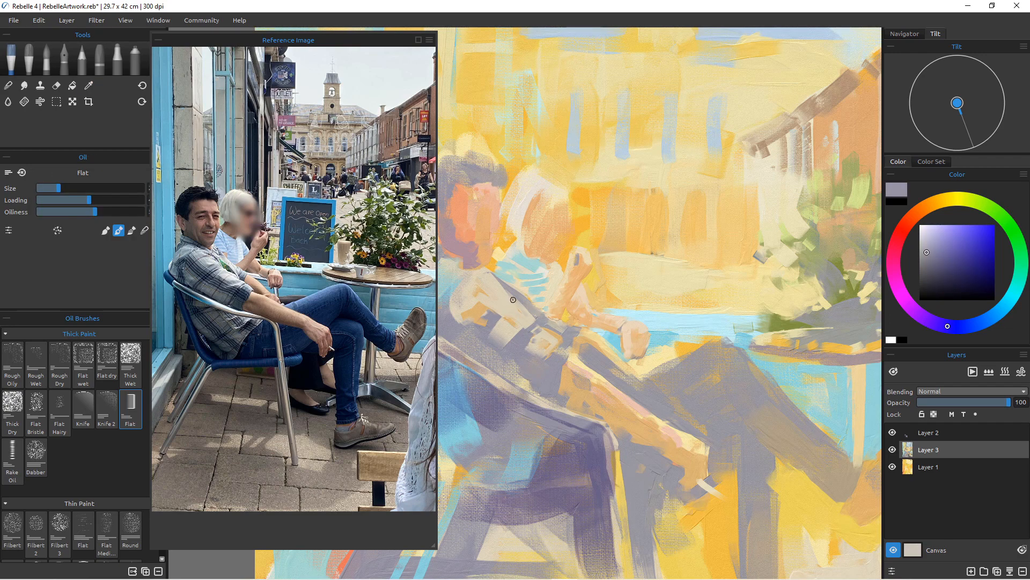
{"action": "mouse_move", "coordinate": [514, 300]}
{"action": "left_mouse_down"}
{"action": "mouse_move", "coordinate": [500, 317]}
{"action": "mouse_move", "coordinate": [491, 309]}
{"action": "left_mouse_up"}
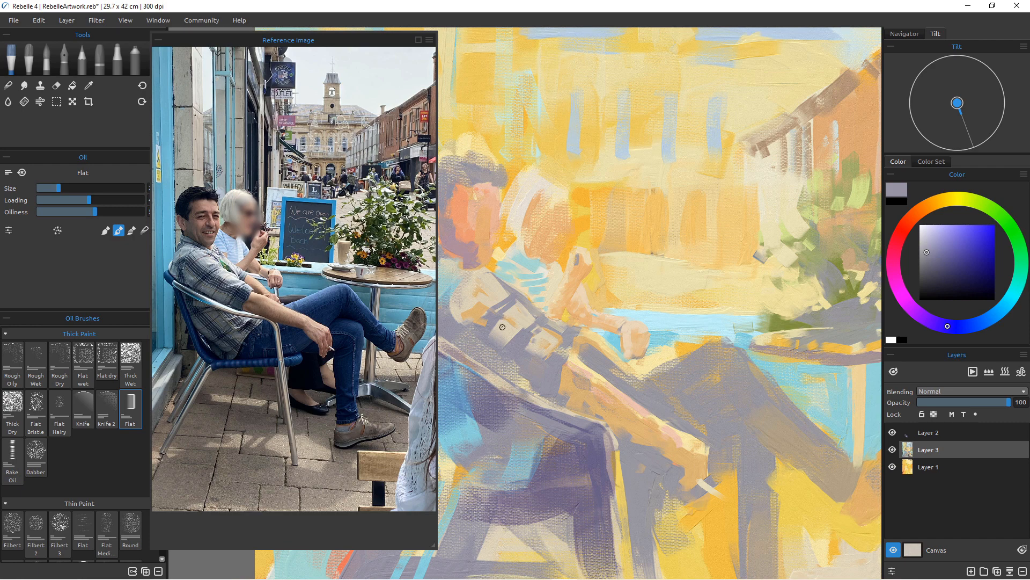
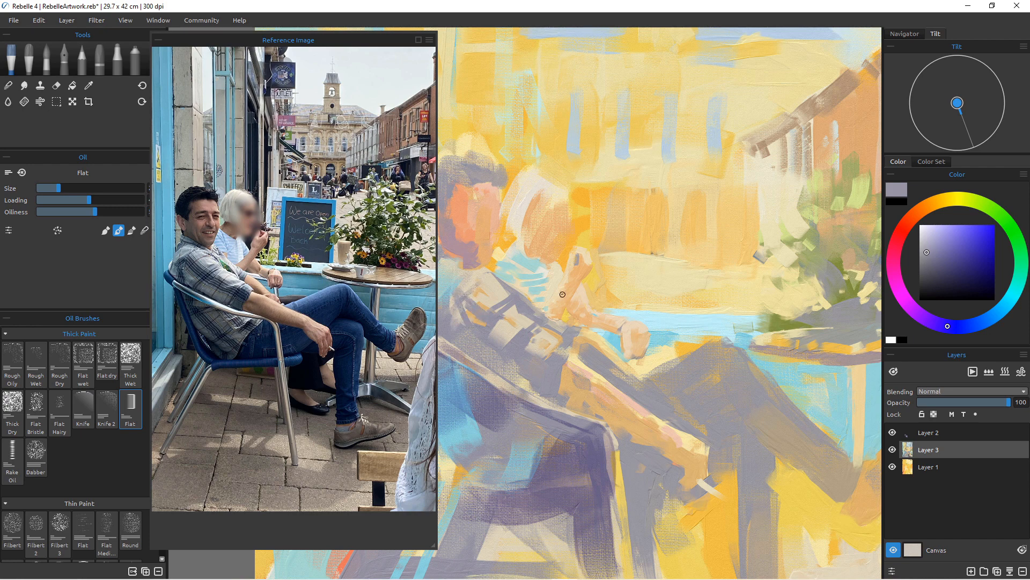
{"action": "left_click_drag", "start_coordinate": [495, 327], "coordinate": [514, 341]}
{"action": "left_click_drag", "start_coordinate": [499, 325], "coordinate": [516, 337]}
Add thin plaid lines in salmon sampled from the man's face to his shirt sleeve, using a smaller brush.
{"action": "left_click", "coordinate": [451, 220], "text": "alt"}
{"action": "key", "text": "bracketleft"}
{"action": "key", "text": "bracketleft"}
{"action": "key", "text": "bracketleft"}
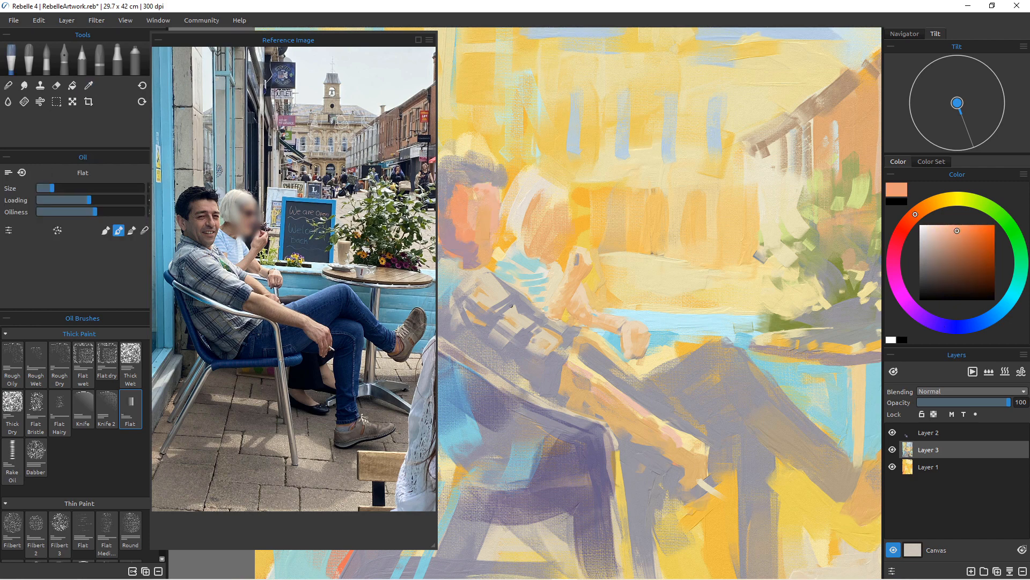
{"action": "mouse_move", "coordinate": [506, 306]}
{"action": "left_mouse_down"}
{"action": "mouse_move", "coordinate": [484, 330]}
{"action": "mouse_move", "coordinate": [529, 320]}
{"action": "mouse_move", "coordinate": [517, 342]}
{"action": "left_mouse_up"}
{"action": "left_click_drag", "start_coordinate": [556, 358], "coordinate": [540, 381]}
{"action": "left_click_drag", "start_coordinate": [492, 281], "coordinate": [477, 280]}
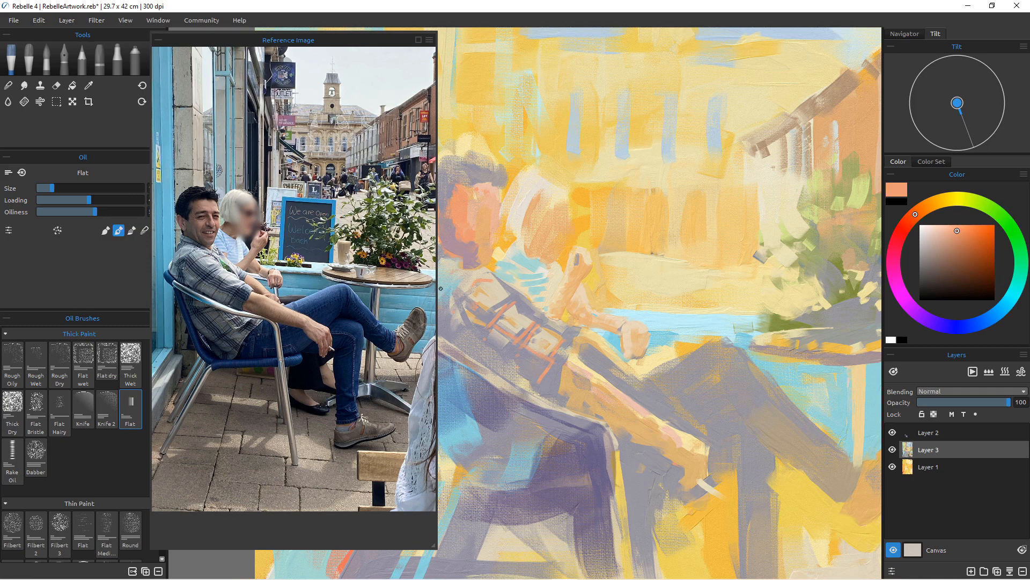
Enlarge the brush and glaze the salmon colour along the man's forearm and hand.
{"action": "scroll", "coordinate": [525, 376], "scroll_direction": "up", "scroll_amount": 3}
{"action": "scroll", "coordinate": [525, 375], "scroll_direction": "down", "scroll_amount": 10}
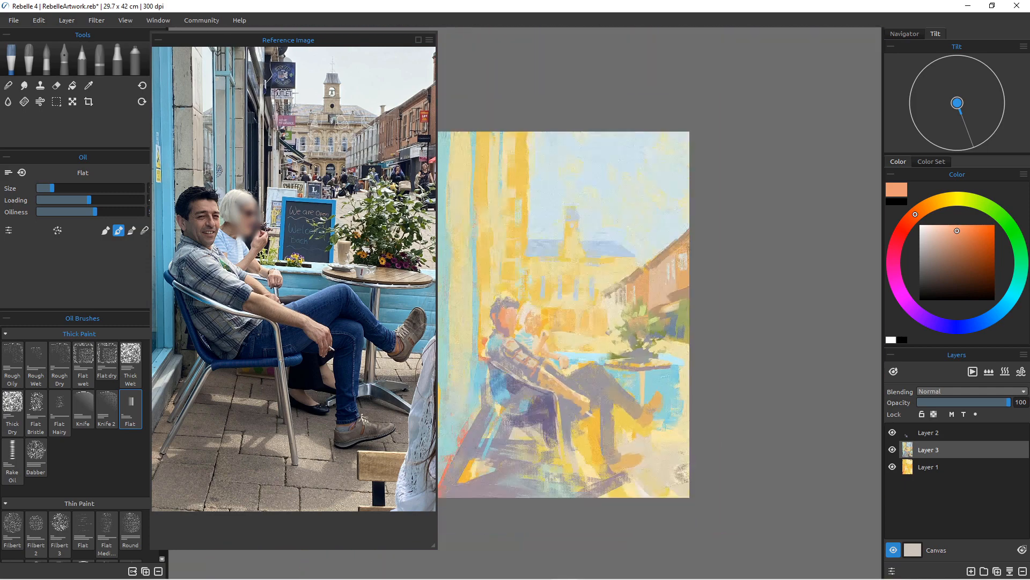
{"action": "scroll", "coordinate": [501, 424], "scroll_direction": "up", "scroll_amount": 5}
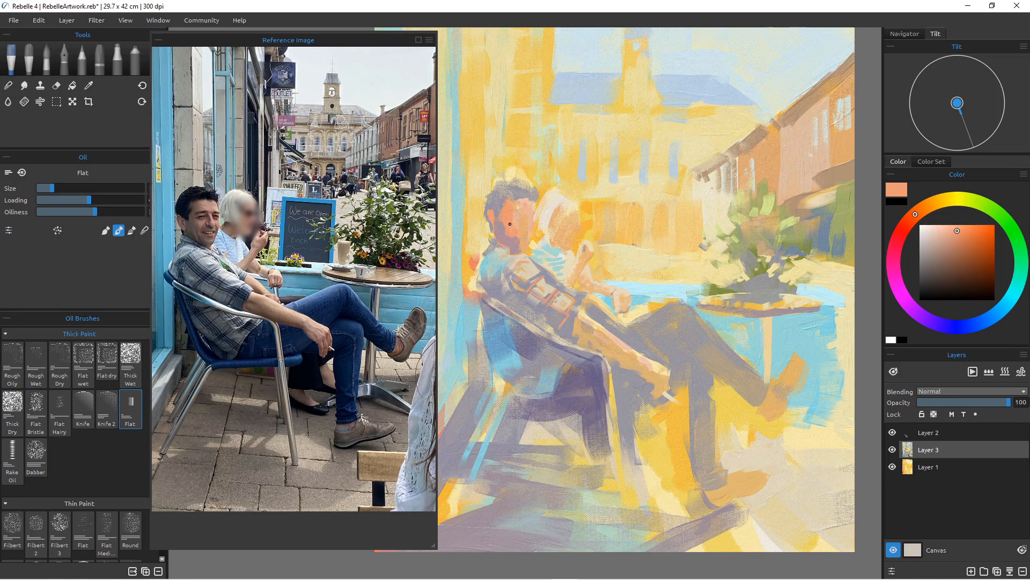
{"action": "key", "text": "alt"}
{"action": "key", "text": "]"}
{"action": "key", "text": "]"}
{"action": "key", "text": "]"}
{"action": "key", "text": "]"}
{"action": "key", "text": "]"}
{"action": "key", "text": "]"}
{"action": "key", "text": "]"}
{"action": "key", "text": "]"}
{"action": "key", "text": "]"}
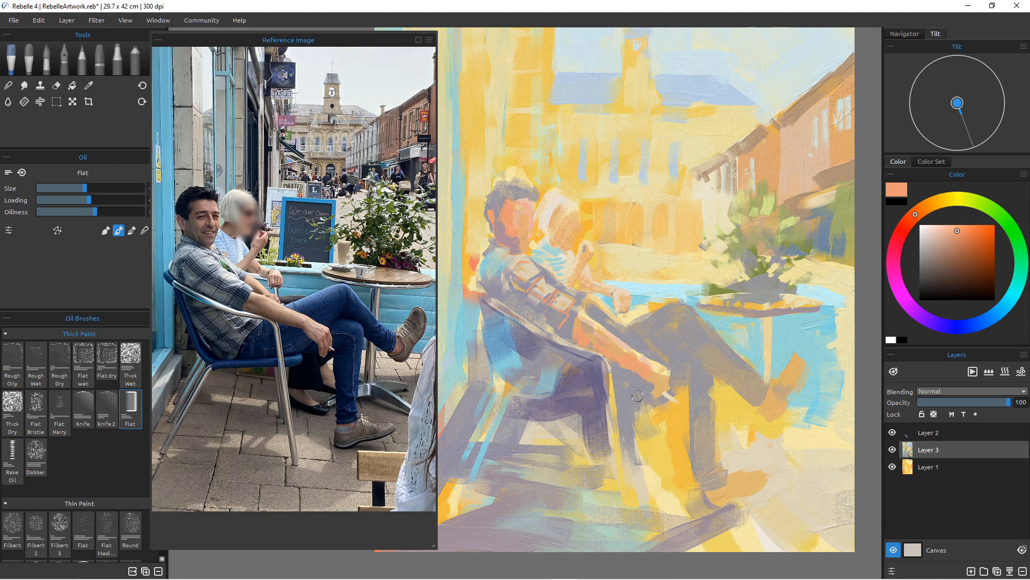
{"action": "left_click_drag", "start_coordinate": [665, 382], "coordinate": [663, 397]}
Reduce the brush's oiliness and loading, and refine the man's forearm and hand with sampled grey and neighbouring arm colours.
{"action": "key", "text": "alt"}
{"action": "left_click", "coordinate": [633, 382], "text": "alt"}
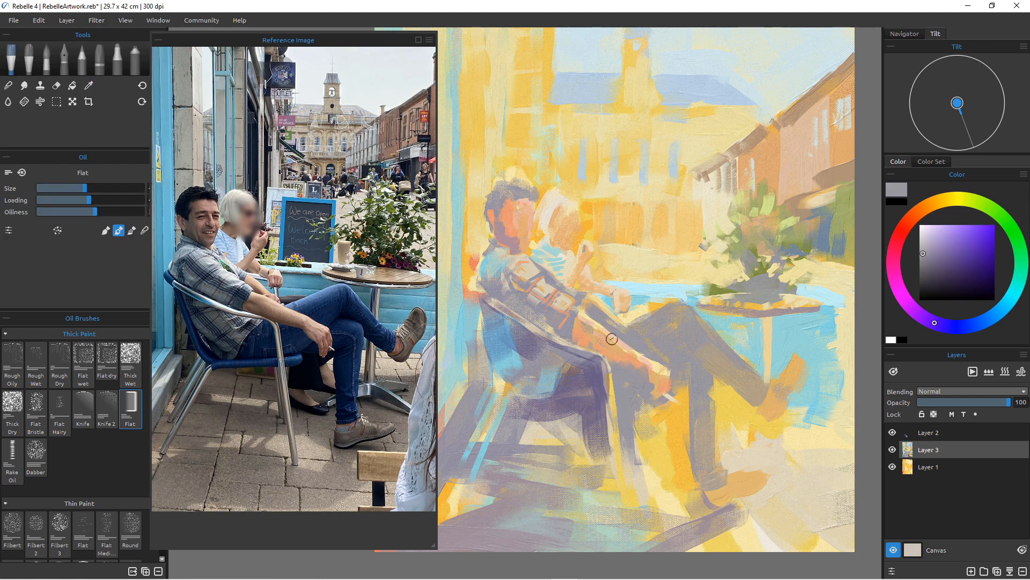
{"action": "left_click", "coordinate": [76, 212]}
{"action": "left_click", "coordinate": [48, 199]}
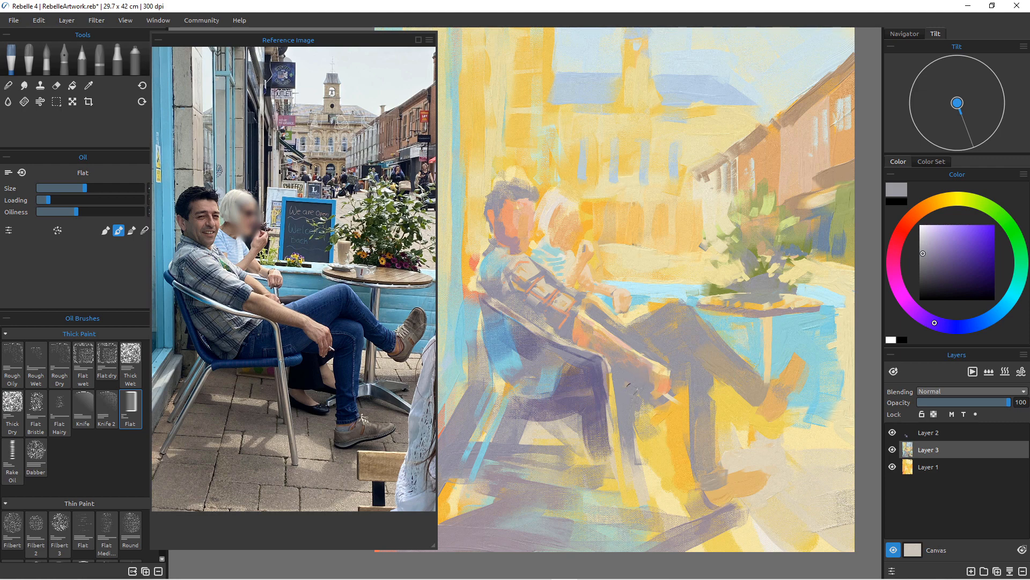
{"action": "left_click", "coordinate": [651, 372], "text": "alt"}
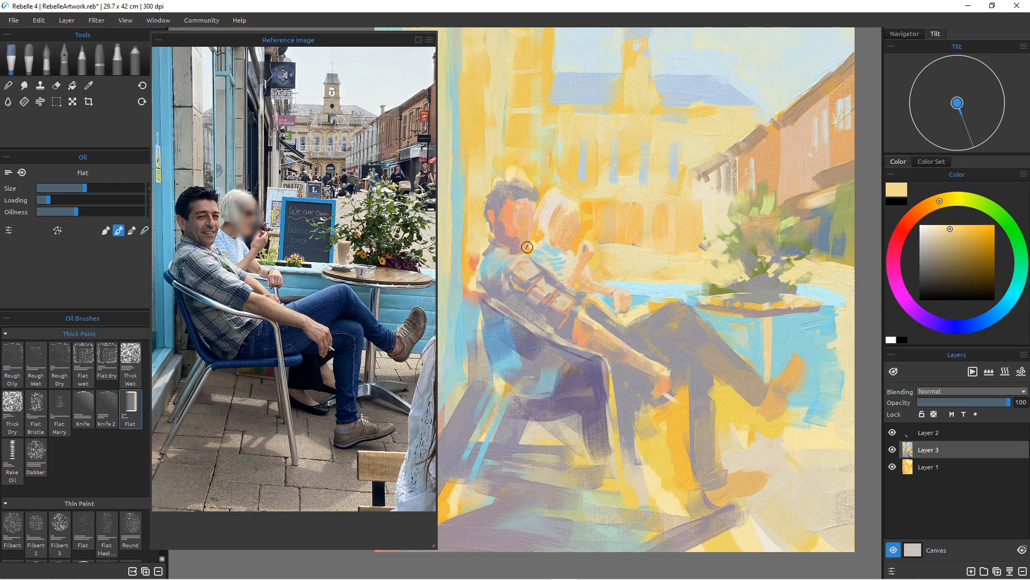
Sample greyish mauve from the man's hair and light orange from the companion's face.
{"action": "left_click", "coordinate": [513, 216], "text": "alt"}
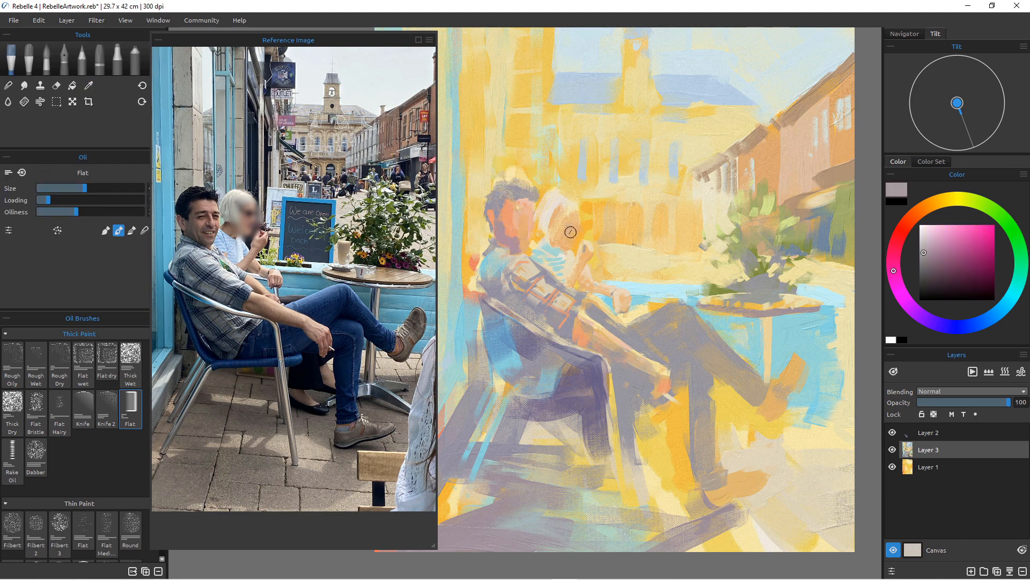
{"action": "left_click", "coordinate": [555, 223], "text": "alt"}
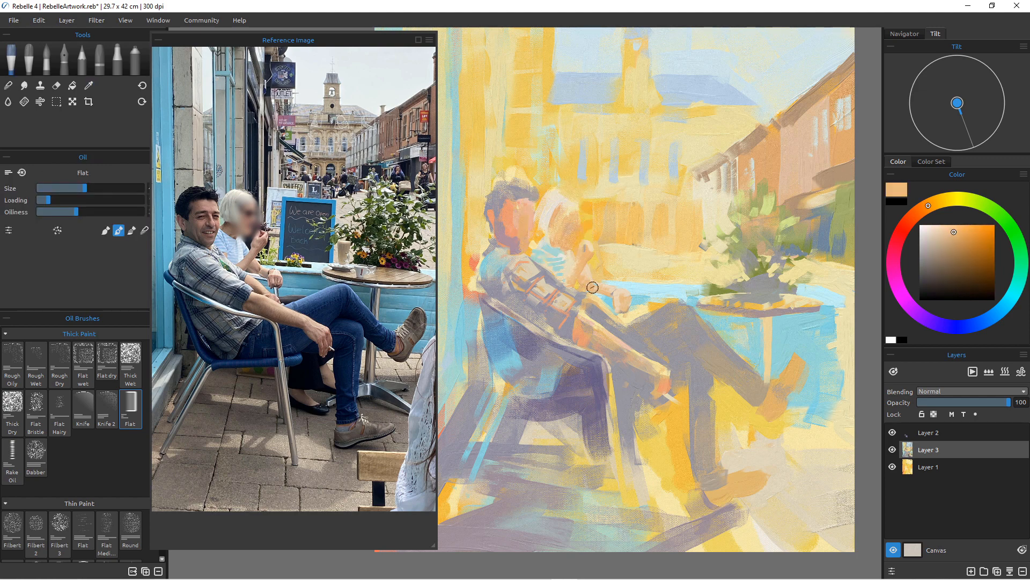
Switch to the Rake Oil brush and paint muted blue strokes over the man's raised thigh.
{"action": "left_click", "coordinate": [12, 459]}
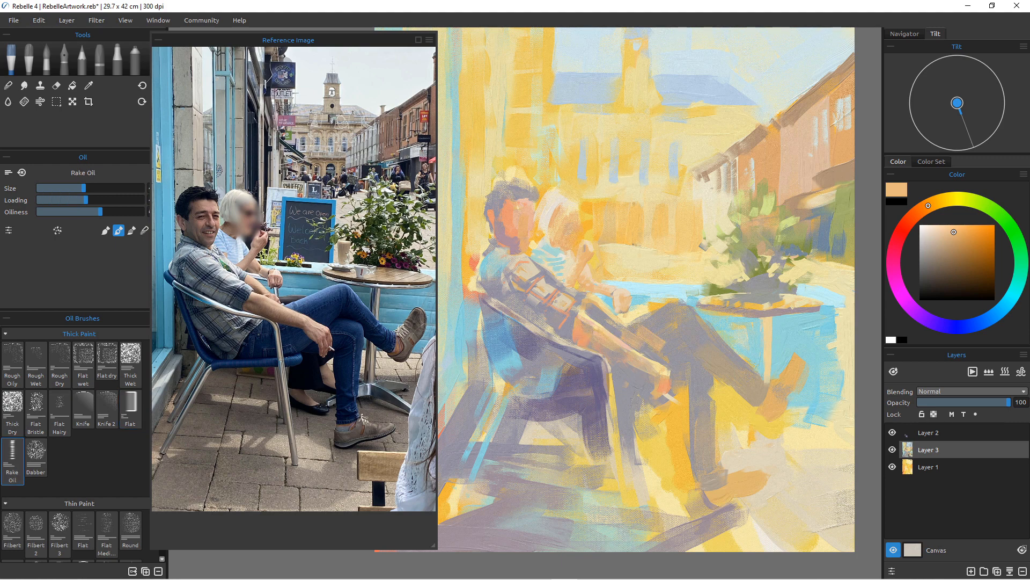
{"action": "scroll", "coordinate": [607, 345], "scroll_direction": "up", "scroll_amount": 3}
{"action": "scroll", "coordinate": [652, 322], "scroll_direction": "down", "scroll_amount": 3}
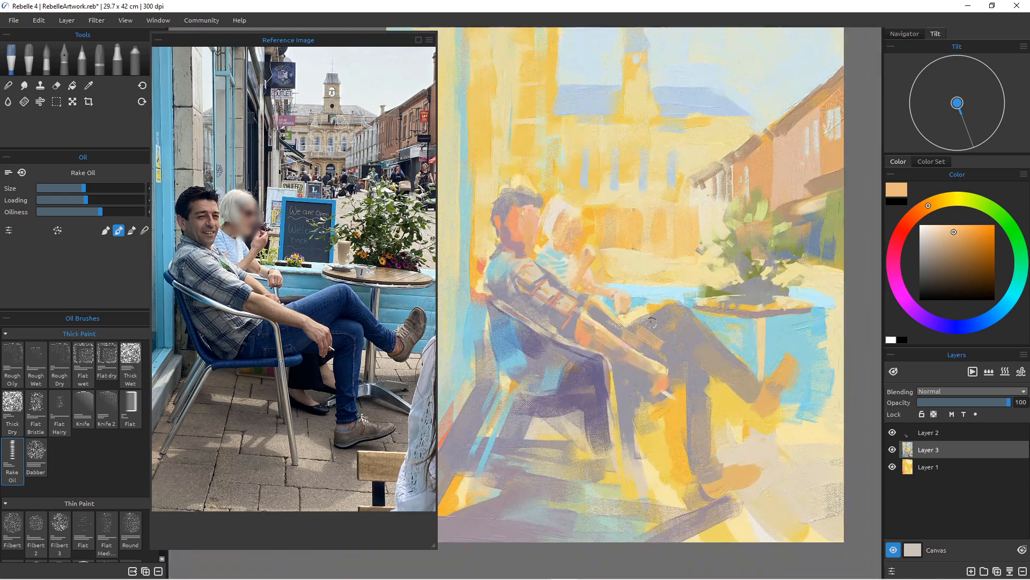
{"action": "left_click", "coordinate": [960, 327]}
{"action": "mouse_move", "coordinate": [974, 253]}
{"action": "left_mouse_down"}
{"action": "mouse_move", "coordinate": [977, 265]}
{"action": "mouse_move", "coordinate": [946, 265]}
{"action": "left_mouse_up"}
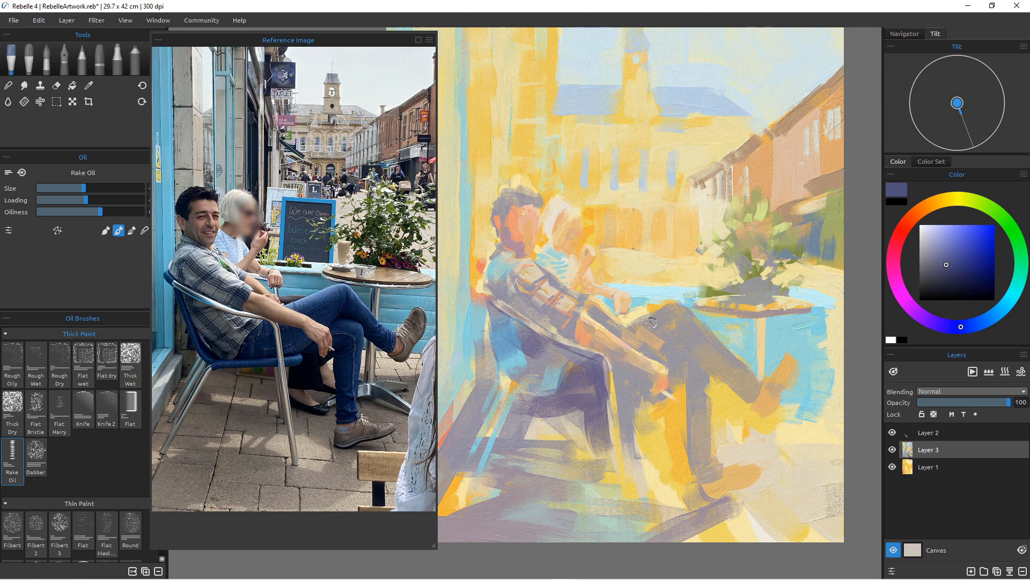
{"action": "left_click_drag", "start_coordinate": [651, 337], "coordinate": [671, 359]}
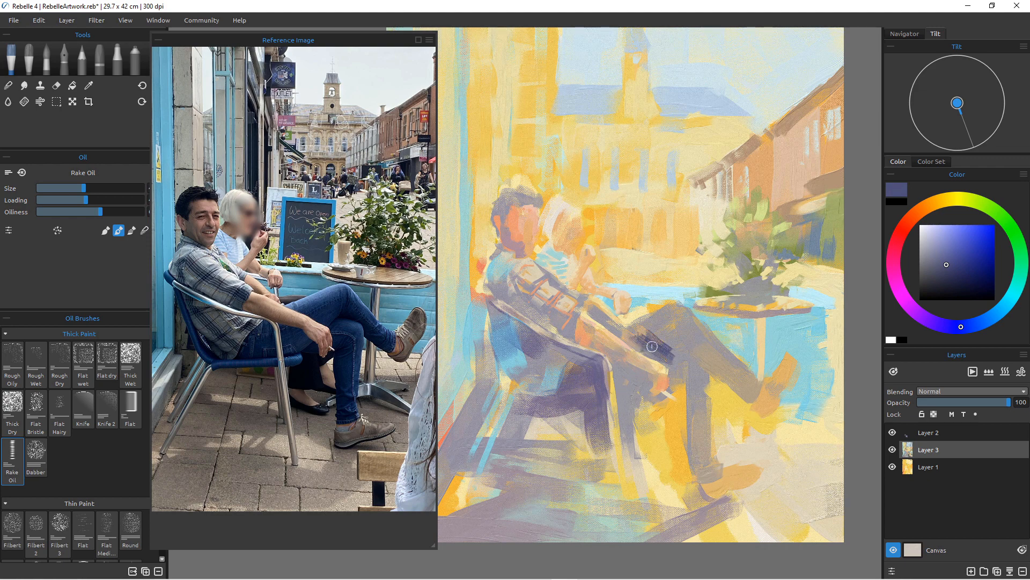
Pick a more saturated blue and extend it across the man's raised thigh, lap and shin down to the ankle.
{"action": "scroll", "coordinate": [593, 366], "scroll_direction": "down", "scroll_amount": 5}
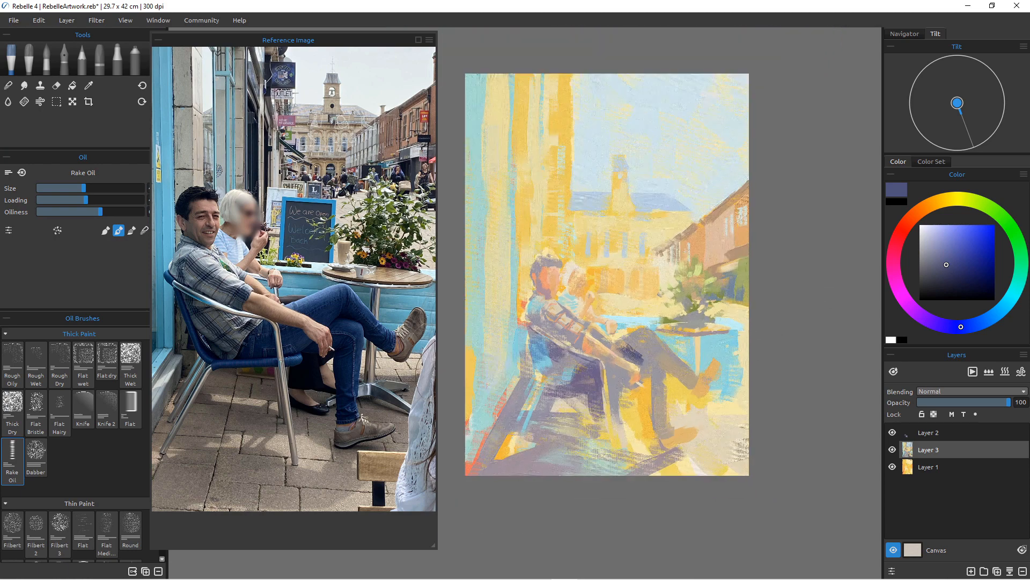
{"action": "scroll", "coordinate": [580, 360], "scroll_direction": "up", "scroll_amount": 1}
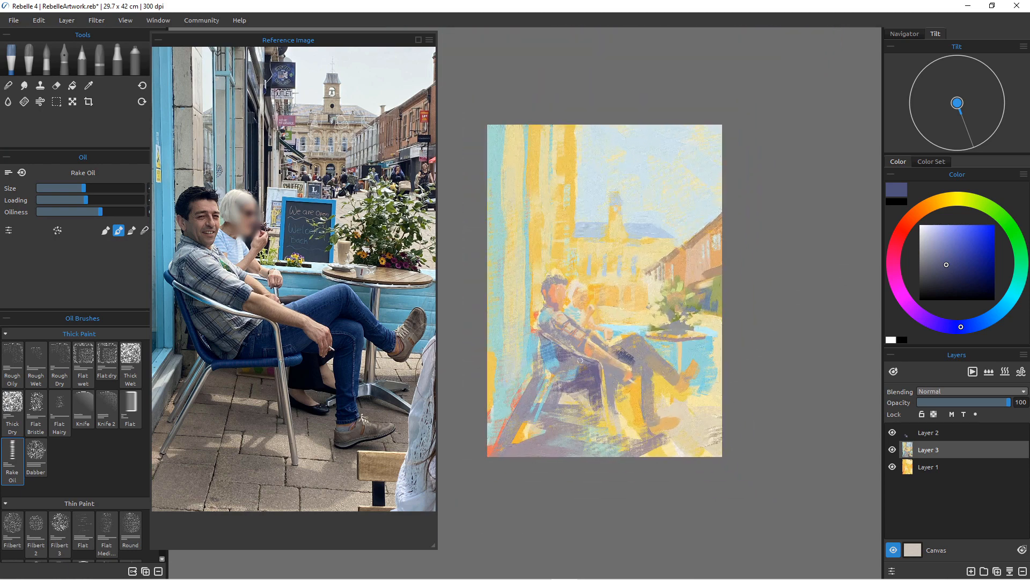
{"action": "left_click", "coordinate": [958, 256]}
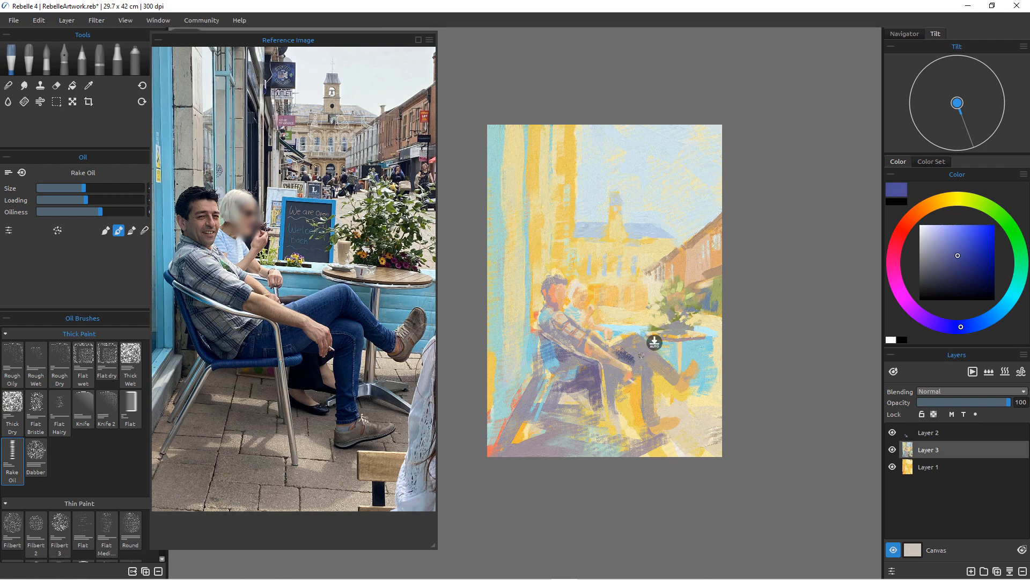
{"action": "left_click_drag", "start_coordinate": [622, 352], "coordinate": [642, 363]}
{"action": "scroll", "coordinate": [597, 333], "scroll_direction": "up", "scroll_amount": 5}
{"action": "scroll", "coordinate": [596, 333], "scroll_direction": "down", "scroll_amount": 2}
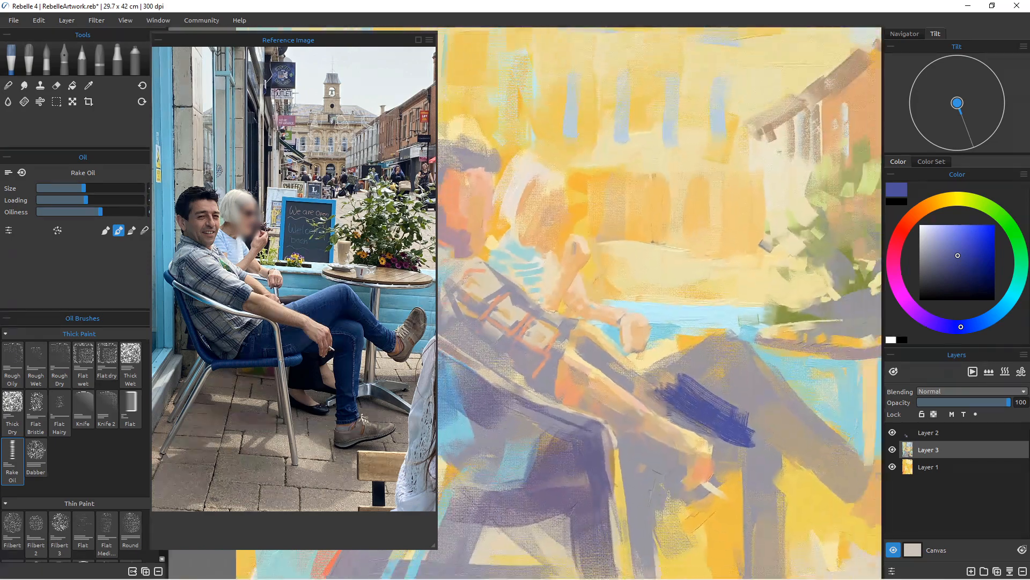
{"action": "scroll", "coordinate": [597, 333], "scroll_direction": "down", "scroll_amount": 4}
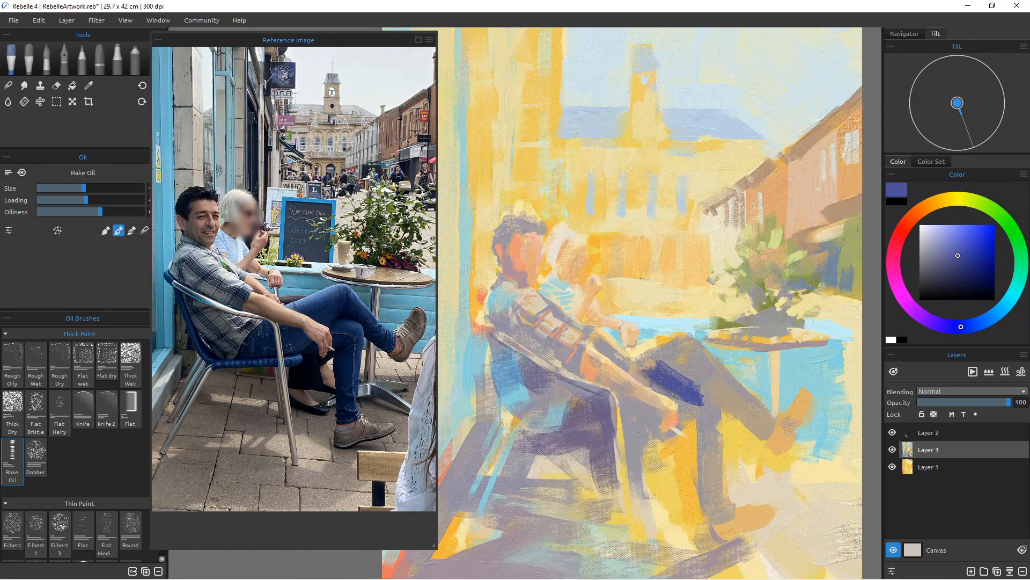
{"action": "mouse_move", "coordinate": [692, 352]}
{"action": "left_mouse_down"}
{"action": "mouse_move", "coordinate": [751, 422]}
{"action": "mouse_move", "coordinate": [682, 364]}
{"action": "mouse_move", "coordinate": [749, 419]}
{"action": "mouse_move", "coordinate": [700, 360]}
{"action": "mouse_move", "coordinate": [759, 409]}
{"action": "mouse_move", "coordinate": [759, 427]}
{"action": "mouse_move", "coordinate": [774, 425]}
{"action": "mouse_move", "coordinate": [766, 437]}
{"action": "mouse_move", "coordinate": [707, 380]}
{"action": "left_mouse_up"}
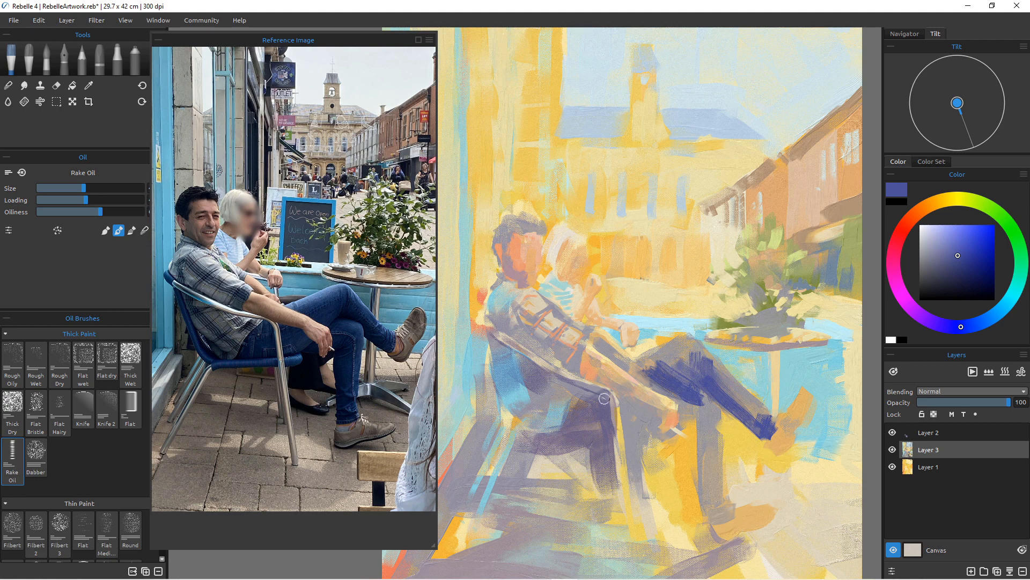
{"action": "left_click_drag", "start_coordinate": [625, 362], "coordinate": [680, 397]}
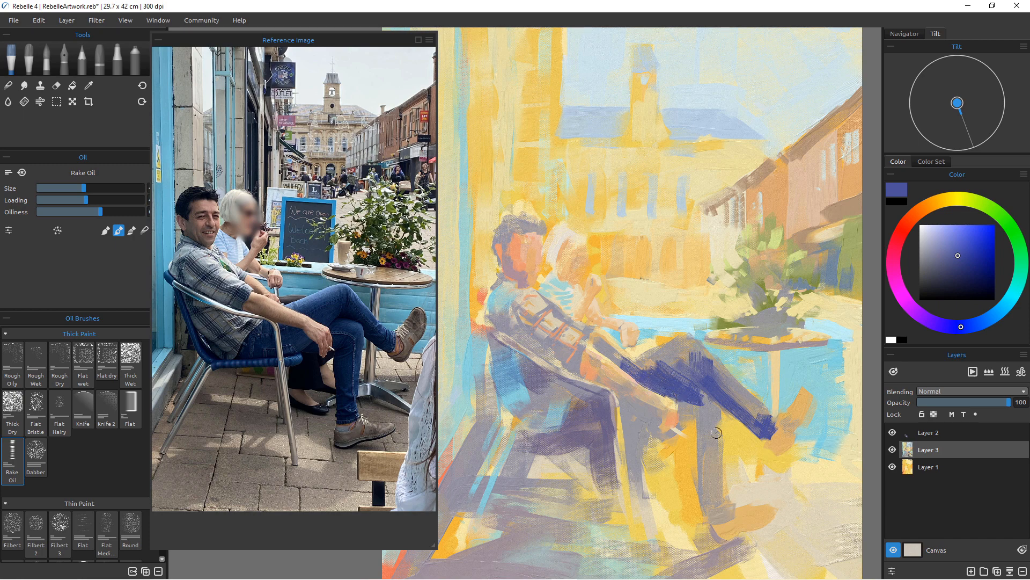
Add pale lavender highlights along the top of the raised thigh and, with a smaller brush, down the shin.
{"action": "mouse_move", "coordinate": [665, 353]}
{"action": "left_mouse_down"}
{"action": "mouse_move", "coordinate": [675, 359]}
{"action": "mouse_move", "coordinate": [666, 368]}
{"action": "mouse_move", "coordinate": [643, 365]}
{"action": "left_mouse_up"}
{"action": "left_click", "coordinate": [926, 232]}
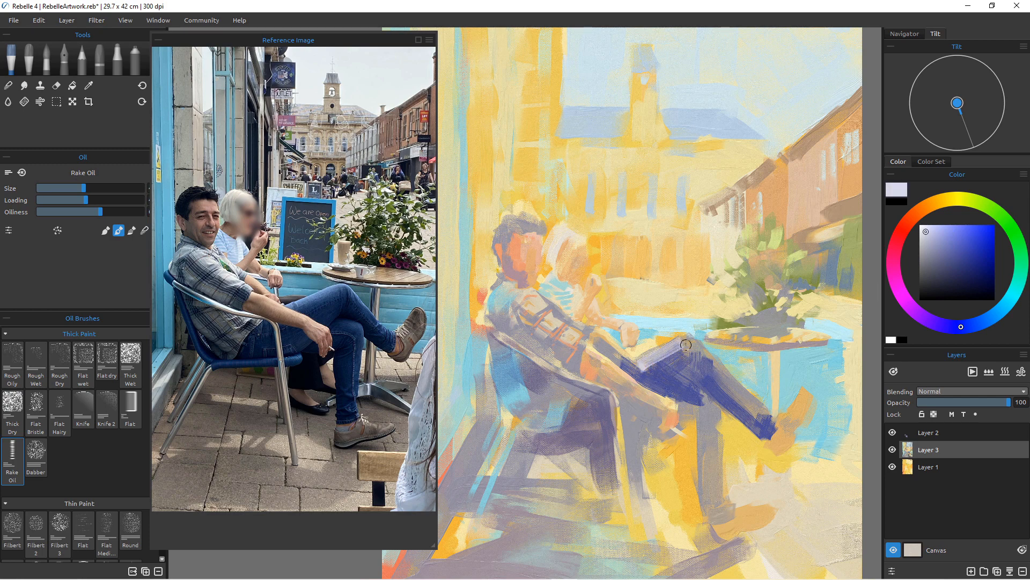
{"action": "key", "text": "bracketleft"}
{"action": "key", "text": "bracketleft"}
{"action": "key", "text": "bracketleft"}
{"action": "key", "text": "bracketleft"}
{"action": "key", "text": "bracketleft"}
{"action": "key", "text": "bracketleft"}
{"action": "left_click_drag", "start_coordinate": [705, 350], "coordinate": [753, 394]}
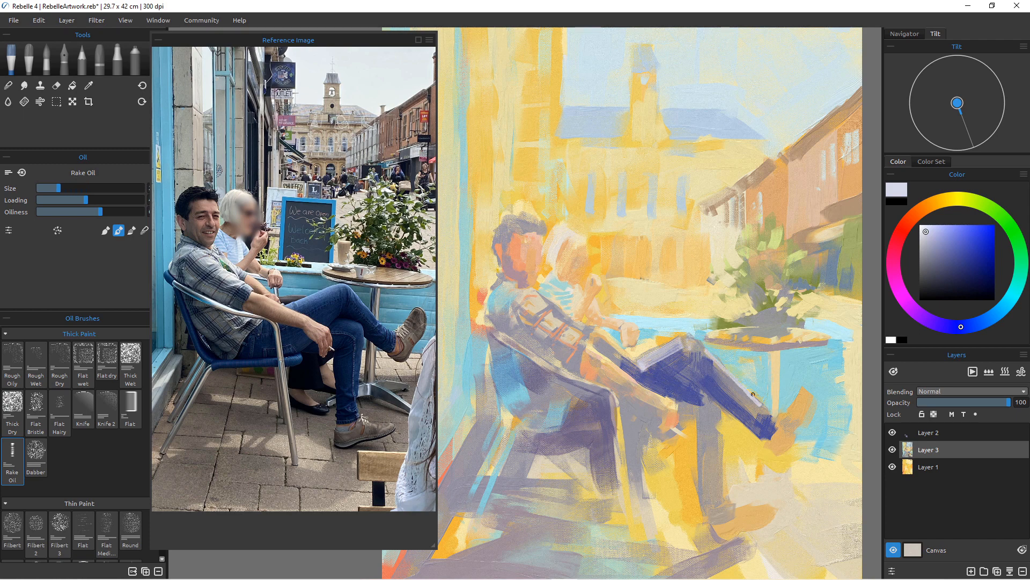
Strengthen the highlights on the raised leg's shin and thigh with pure white strokes.
{"action": "left_click", "coordinate": [920, 225]}
{"action": "left_click_drag", "start_coordinate": [704, 350], "coordinate": [752, 397]}
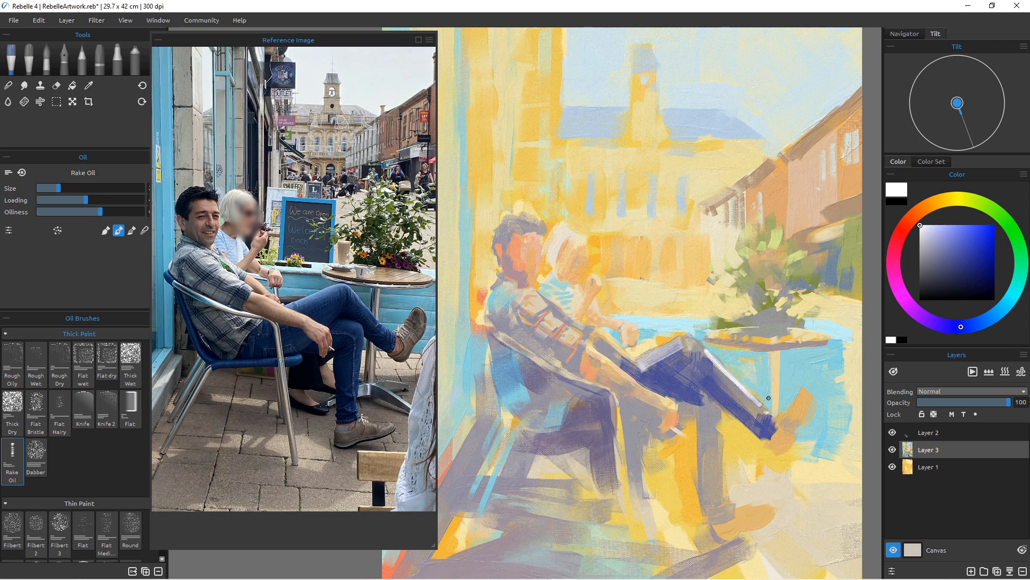
{"action": "mouse_move", "coordinate": [683, 338]}
{"action": "left_mouse_down"}
{"action": "mouse_move", "coordinate": [705, 351]}
{"action": "mouse_move", "coordinate": [663, 340]}
{"action": "mouse_move", "coordinate": [672, 342]}
{"action": "mouse_move", "coordinate": [641, 361]}
{"action": "left_mouse_up"}
{"action": "left_click_drag", "start_coordinate": [640, 357], "coordinate": [626, 365]}
Enlarge the brush and restate the upper edge of the man's forearm with salmon sampled from his arm.
{"action": "left_click", "coordinate": [586, 369], "text": "alt"}
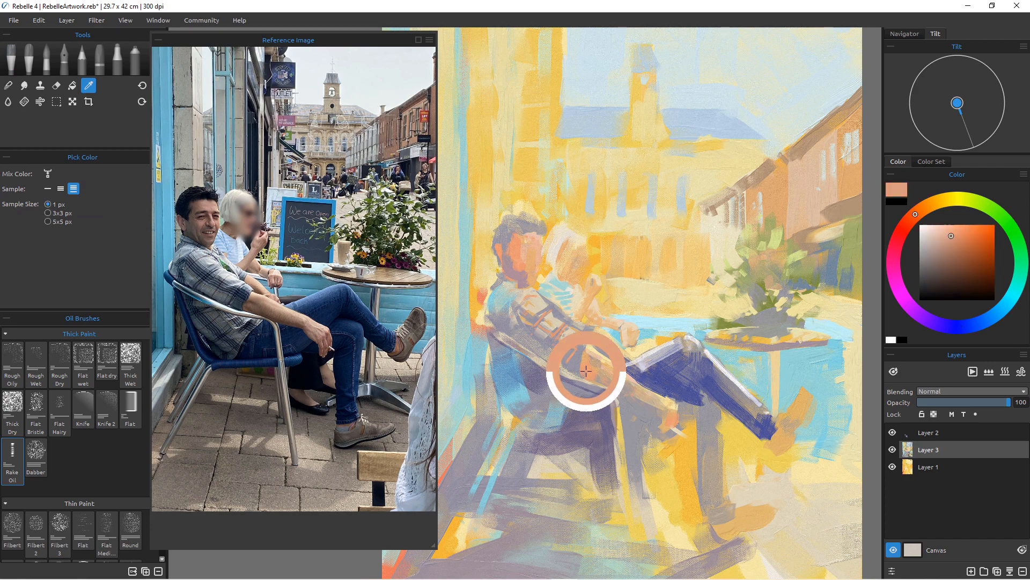
{"action": "key", "text": "bracketright"}
{"action": "key", "text": "bracketright"}
{"action": "key", "text": "bracketright"}
{"action": "key", "text": "bracketright"}
{"action": "key", "text": "bracketright"}
{"action": "key", "text": "bracketright"}
{"action": "key", "text": "bracketright"}
{"action": "key", "text": "bracketright"}
{"action": "key", "text": "bracketright"}
{"action": "key", "text": "bracketright"}
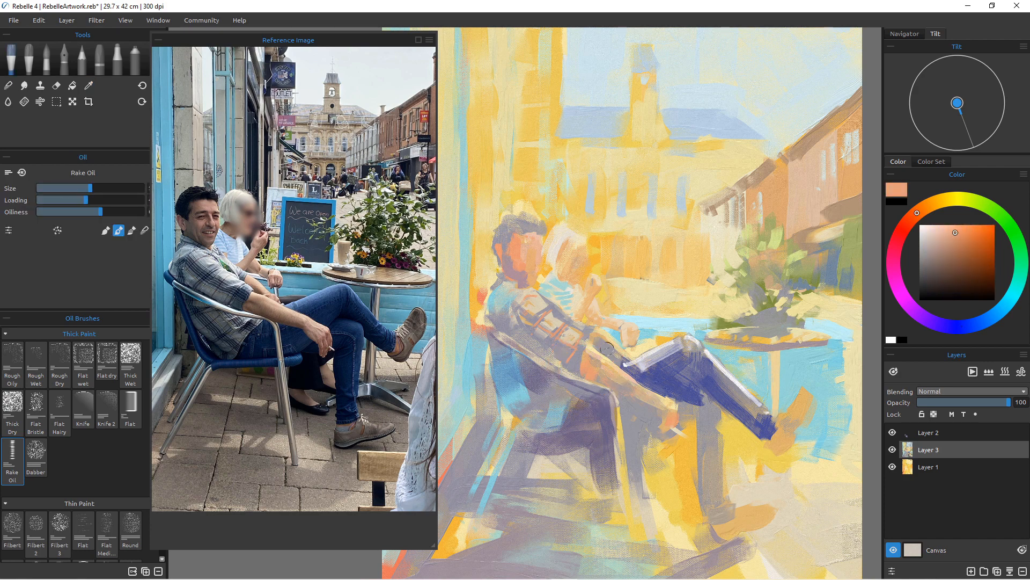
{"action": "left_click_drag", "start_coordinate": [606, 349], "coordinate": [619, 358]}
Sample the trouser blue and paint the man's standing leg from the knee down to the ankle.
{"action": "left_click", "coordinate": [652, 388], "text": "alt"}
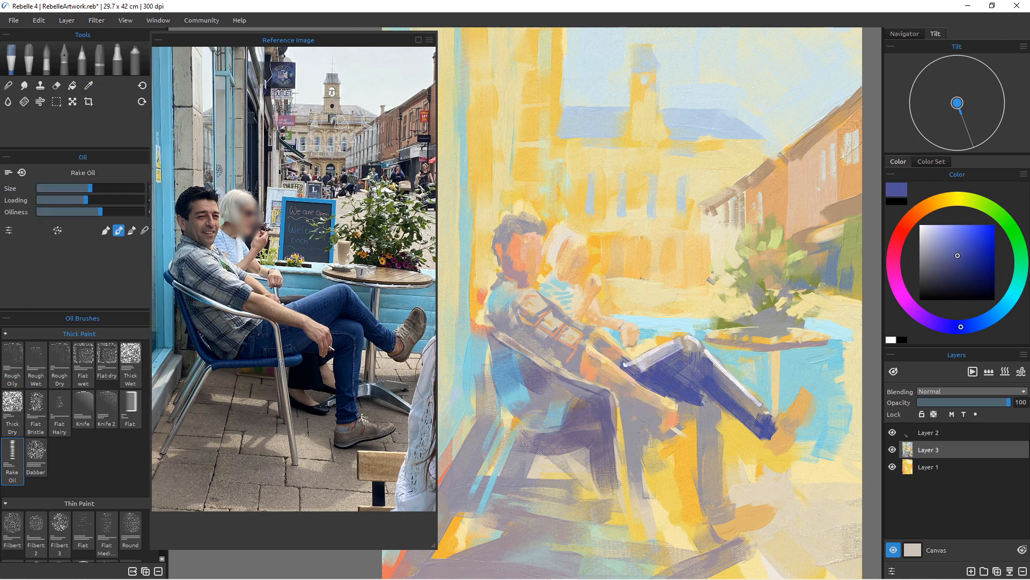
{"action": "left_click_drag", "start_coordinate": [704, 402], "coordinate": [713, 490]}
{"action": "mouse_move", "coordinate": [718, 422]}
{"action": "left_mouse_down"}
{"action": "mouse_move", "coordinate": [720, 511]}
{"action": "mouse_move", "coordinate": [683, 476]}
{"action": "mouse_move", "coordinate": [716, 473]}
{"action": "mouse_move", "coordinate": [712, 464]}
{"action": "mouse_move", "coordinate": [712, 494]}
{"action": "mouse_move", "coordinate": [708, 460]}
{"action": "mouse_move", "coordinate": [714, 501]}
{"action": "left_mouse_up"}
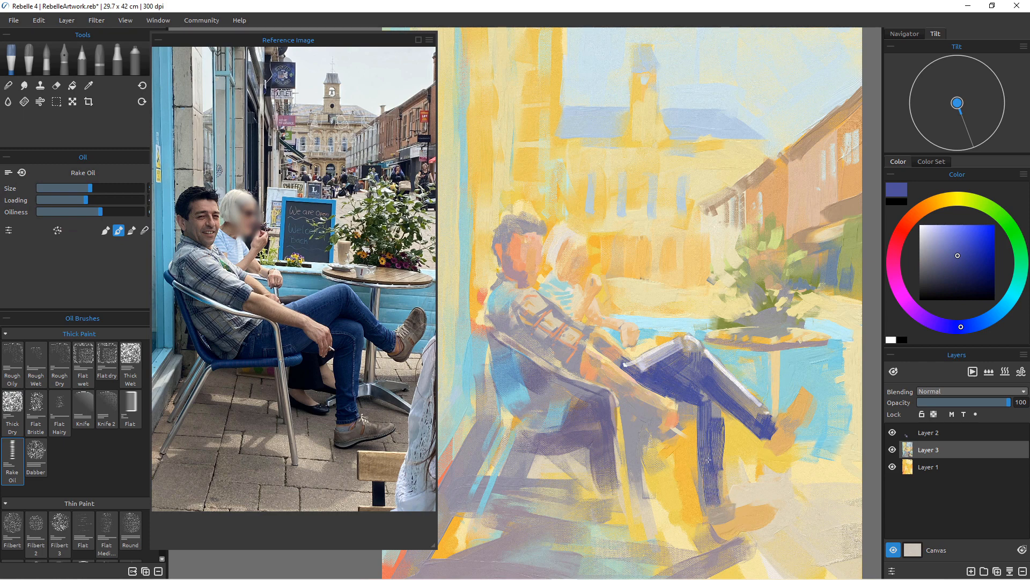
{"action": "left_click_drag", "start_coordinate": [709, 463], "coordinate": [717, 526]}
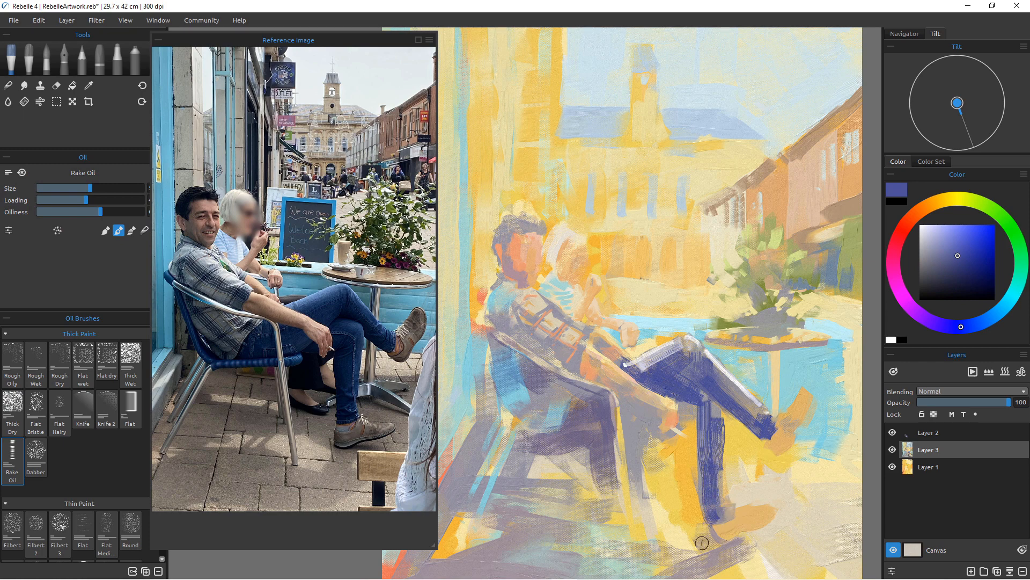
Paint the same blue over the trousers beneath the man's forearm and through the gap under the chair's armrest.
{"action": "left_click_drag", "start_coordinate": [628, 399], "coordinate": [651, 422]}
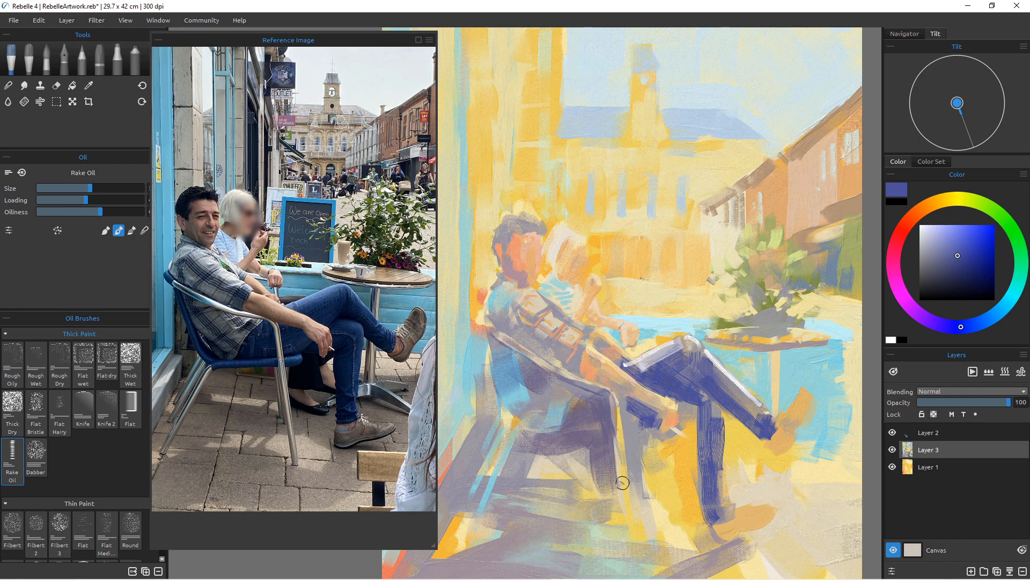
{"action": "mouse_move", "coordinate": [623, 398]}
{"action": "left_mouse_down"}
{"action": "mouse_move", "coordinate": [639, 422]}
{"action": "mouse_move", "coordinate": [632, 410]}
{"action": "left_mouse_up"}
{"action": "mouse_move", "coordinate": [572, 421]}
{"action": "left_mouse_down"}
{"action": "mouse_move", "coordinate": [596, 421]}
{"action": "mouse_move", "coordinate": [565, 423]}
{"action": "mouse_move", "coordinate": [585, 422]}
{"action": "left_mouse_up"}
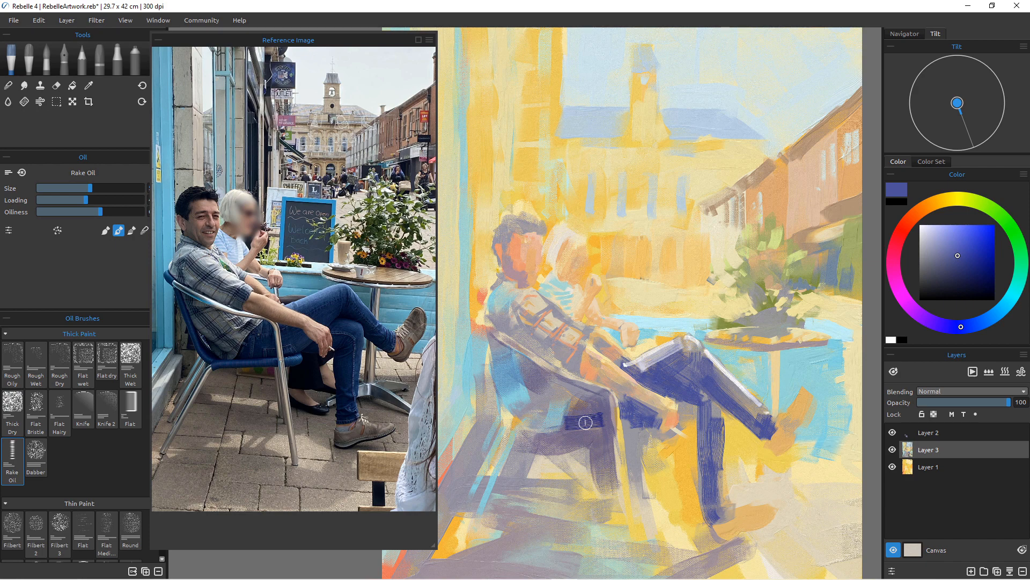
{"action": "mouse_move", "coordinate": [585, 422]}
{"action": "left_mouse_down"}
{"action": "mouse_move", "coordinate": [574, 405]}
{"action": "mouse_move", "coordinate": [607, 412]}
{"action": "mouse_move", "coordinate": [608, 432]}
{"action": "mouse_move", "coordinate": [619, 422]}
{"action": "left_mouse_up"}
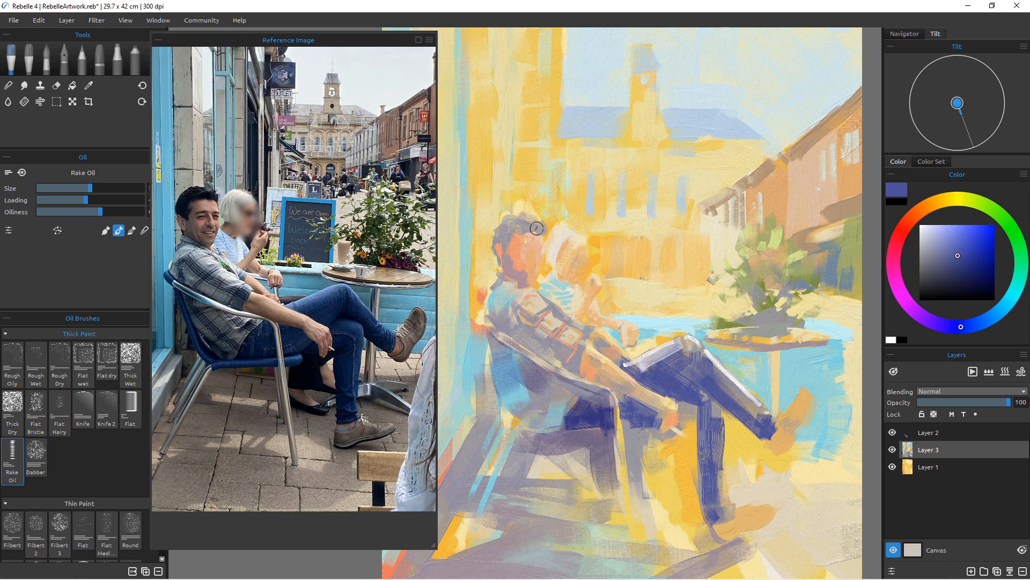
Undo a broad test stroke on the man's head and darken his hair with blue using a smaller brush.
{"action": "left_click_drag", "start_coordinate": [537, 229], "coordinate": [512, 230]}
{"action": "key", "text": "ctrl+z"}
{"action": "key", "text": "bracketleft"}
{"action": "key", "text": "bracketleft"}
{"action": "key", "text": "bracketleft"}
{"action": "key", "text": "bracketleft"}
{"action": "mouse_move", "coordinate": [529, 229]}
{"action": "left_mouse_down"}
{"action": "mouse_move", "coordinate": [507, 230]}
{"action": "mouse_move", "coordinate": [506, 256]}
{"action": "left_mouse_up"}
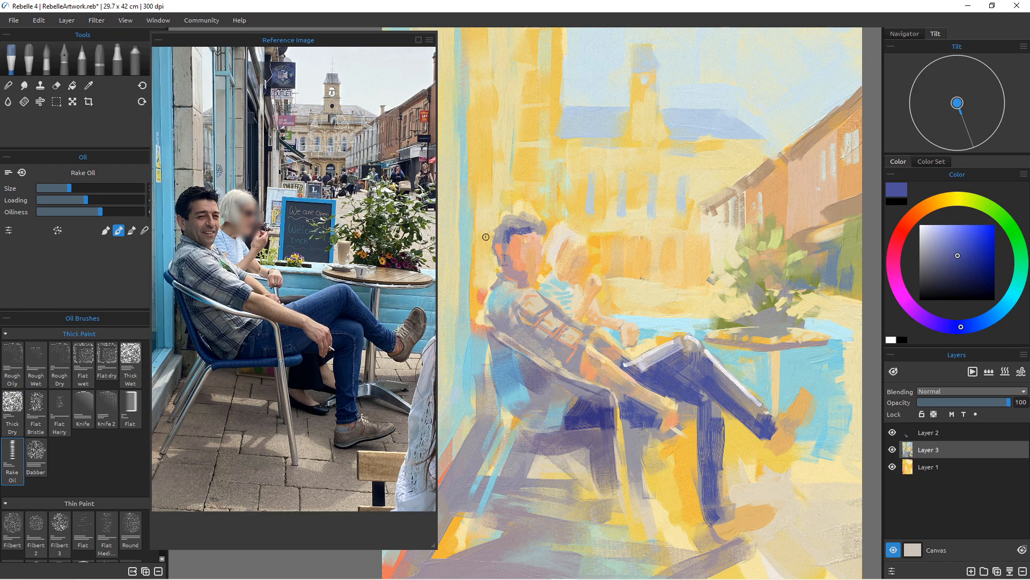
Lower the Rake Oil brush's loading to the minimum and enlarge the brush.
{"action": "left_click", "coordinate": [38, 199]}
{"action": "key", "text": "]"}
{"action": "key", "text": "]"}
{"action": "key", "text": "]"}
{"action": "key", "text": "]"}
{"action": "key", "text": "]"}
{"action": "key", "text": "]"}
{"action": "key", "text": "]"}
{"action": "key", "text": "]"}
{"action": "key", "text": "]"}
{"action": "key", "text": "]"}
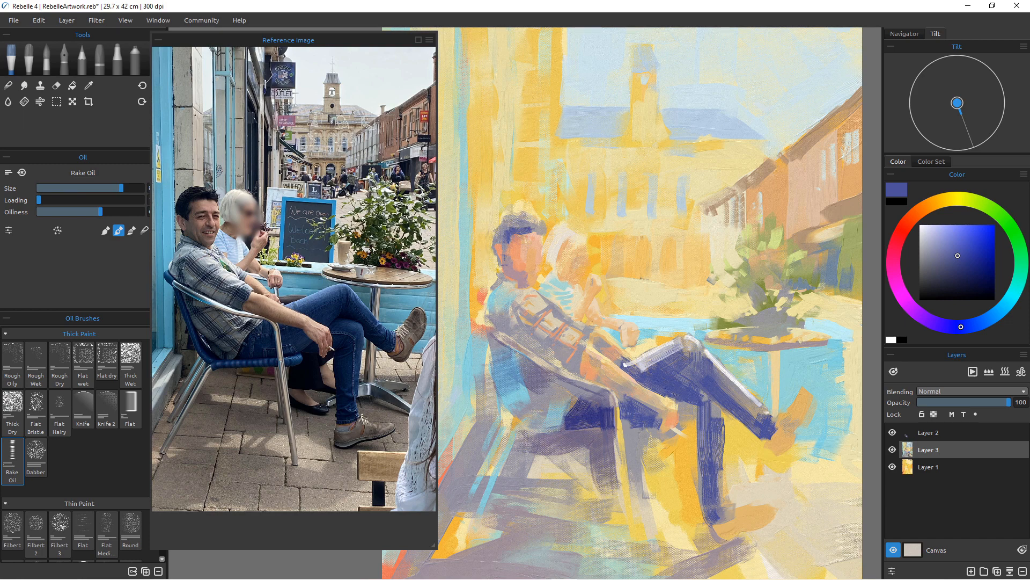
Choose a bright cyan and raise the brush loading to a little over half.
{"action": "scroll", "coordinate": [569, 427], "scroll_direction": "down", "scroll_amount": 3}
{"action": "scroll", "coordinate": [569, 426], "scroll_direction": "up", "scroll_amount": 1}
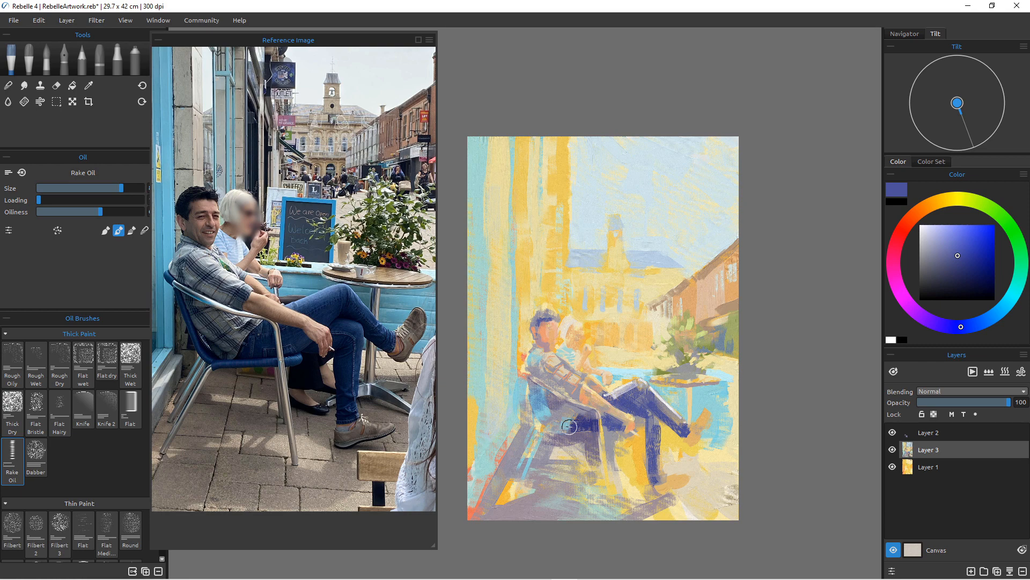
{"action": "left_click", "coordinate": [1008, 301]}
{"action": "left_click_drag", "start_coordinate": [961, 249], "coordinate": [977, 232]}
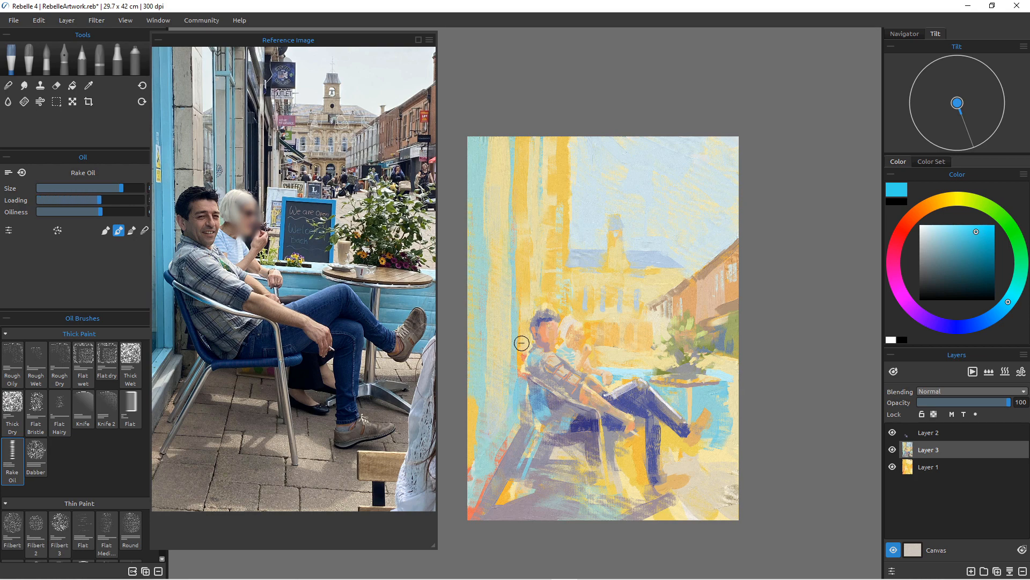
{"action": "left_click_drag", "start_coordinate": [513, 305], "coordinate": [514, 369]}
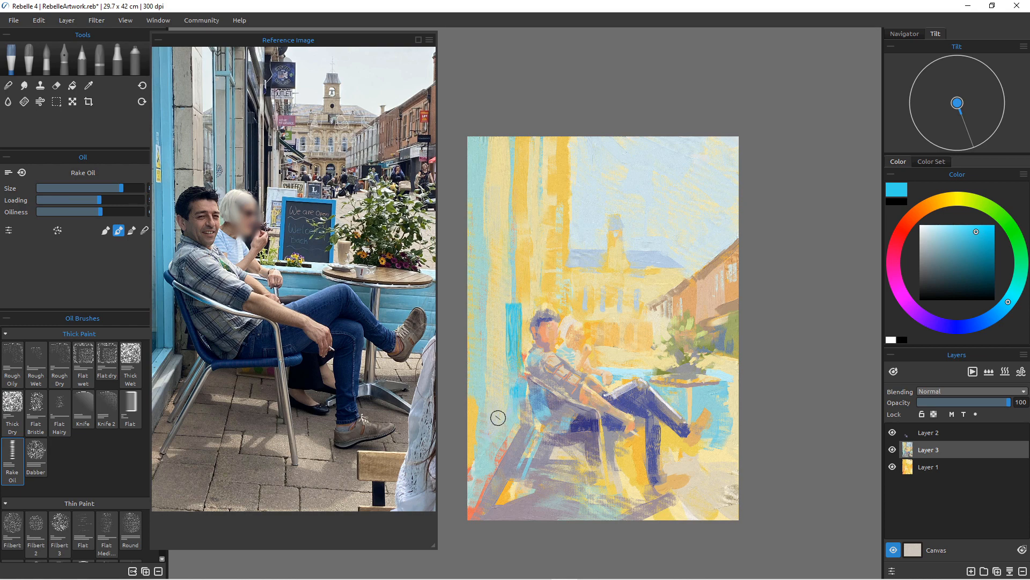
{"action": "key", "text": "ctrl+z"}
{"action": "key", "text": "ctrl+z"}
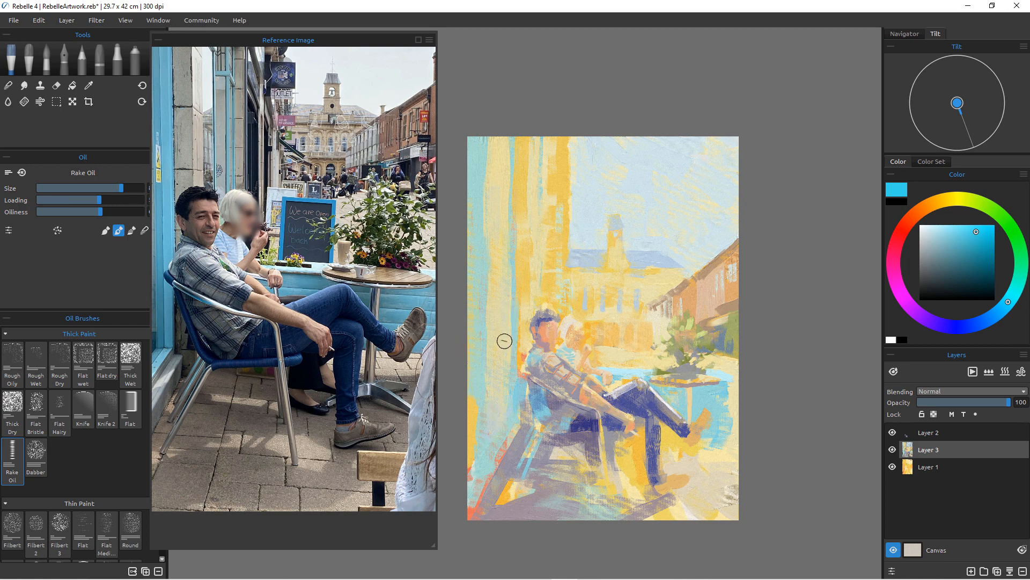
Paint a broad vertical cyan stroke behind the man's head and continue it up the wall with a smaller brush.
{"action": "left_click_drag", "start_coordinate": [515, 303], "coordinate": [515, 371]}
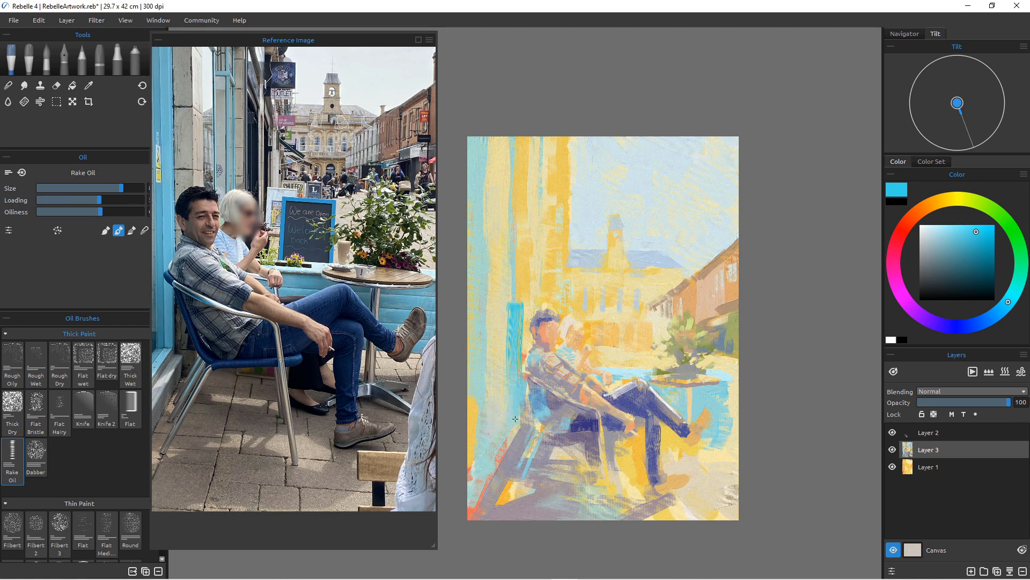
{"action": "key", "text": "["}
{"action": "key", "text": "["}
{"action": "key", "text": "["}
{"action": "key", "text": "["}
{"action": "left_click_drag", "start_coordinate": [513, 241], "coordinate": [516, 321]}
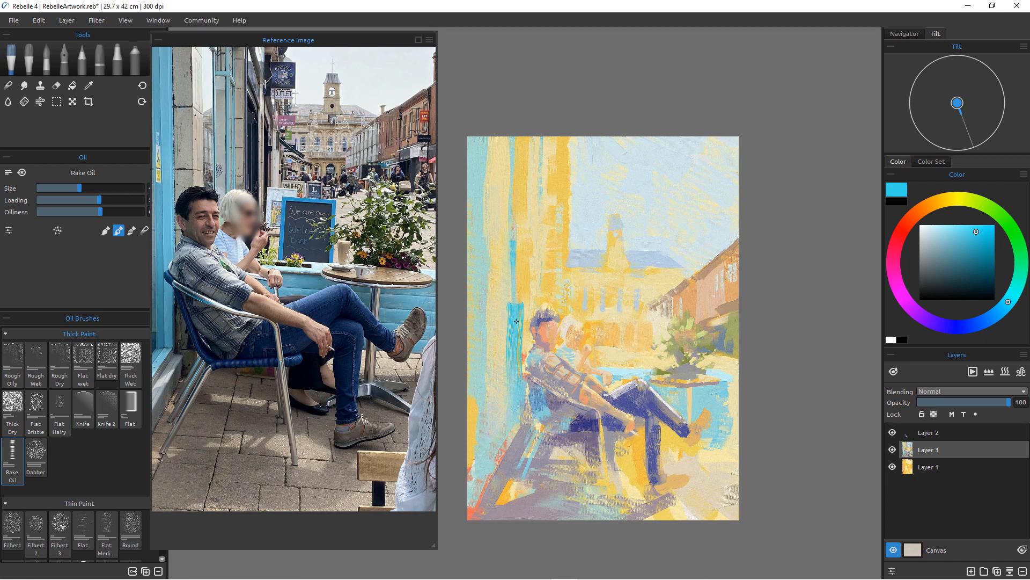
{"action": "left_click_drag", "start_coordinate": [514, 280], "coordinate": [511, 185]}
Enlarge the brush gradually and add vertical cyan strokes along the outer wall and behind the man's chair.
{"action": "key", "text": "bracketright"}
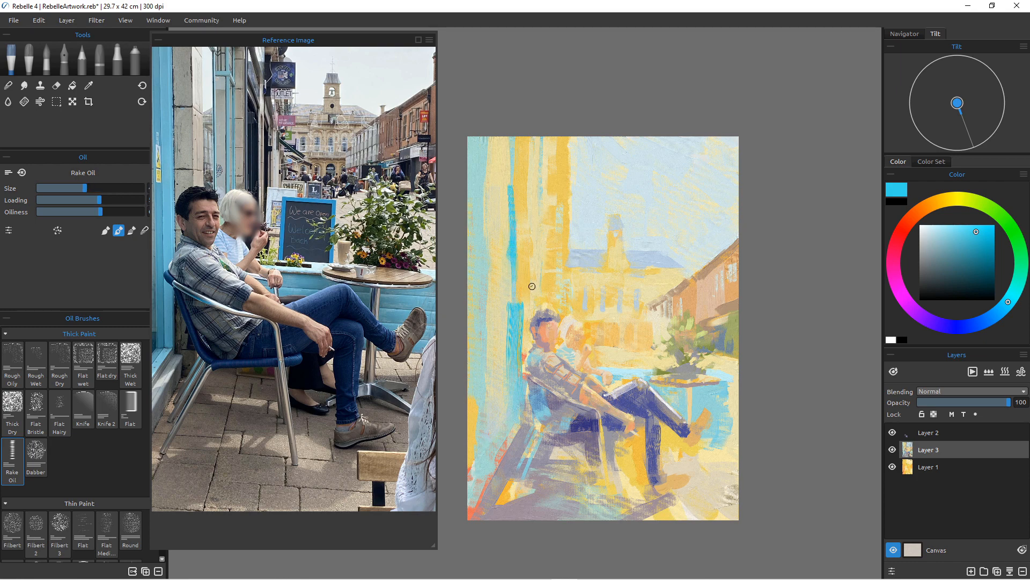
{"action": "left_click_drag", "start_coordinate": [479, 244], "coordinate": [482, 282]}
{"action": "key", "text": "bracketright"}
{"action": "key", "text": "bracketright"}
{"action": "key", "text": "bracketright"}
{"action": "key", "text": "bracketright"}
{"action": "key", "text": "bracketright"}
{"action": "mouse_move", "coordinate": [480, 337]}
{"action": "left_mouse_down"}
{"action": "mouse_move", "coordinate": [481, 391]}
{"action": "mouse_move", "coordinate": [524, 416]}
{"action": "left_mouse_up"}
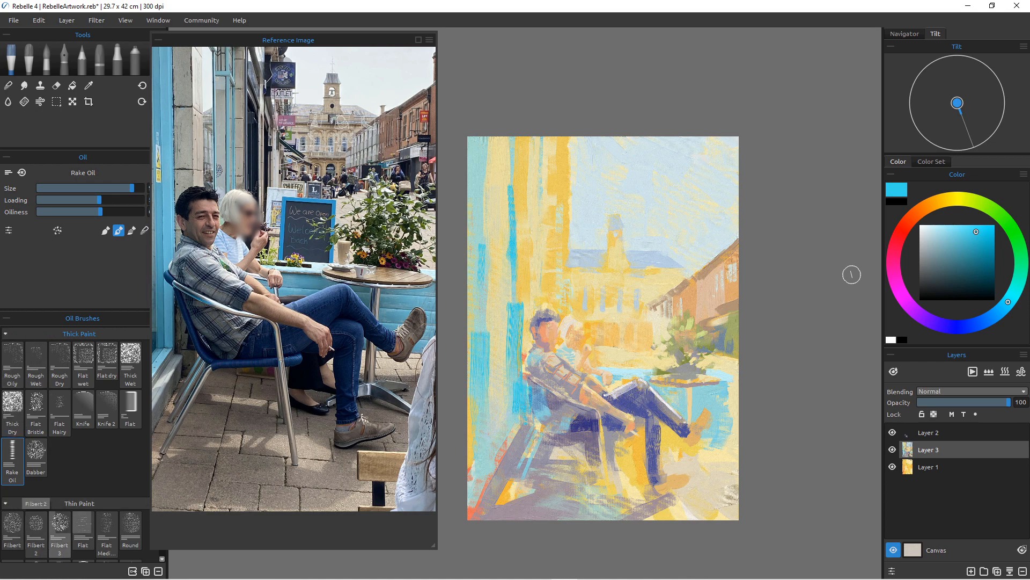
Select the Filbert 3 brush and move it from the Thin Paint group to the Thick Paint group.
{"action": "left_click", "coordinate": [59, 529]}
{"action": "left_click_drag", "start_coordinate": [60, 529], "coordinate": [59, 459]}
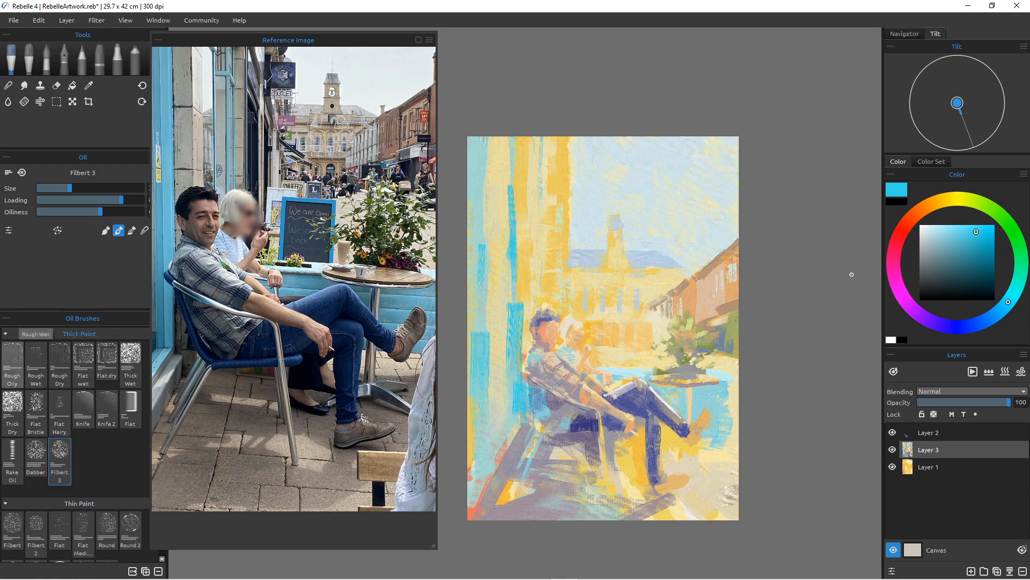
Make room in the brush list to show all the Thick Paint and Thin Paint presets, and select the Thin Paint Filbert brush.
{"action": "left_click", "coordinate": [32, 503]}
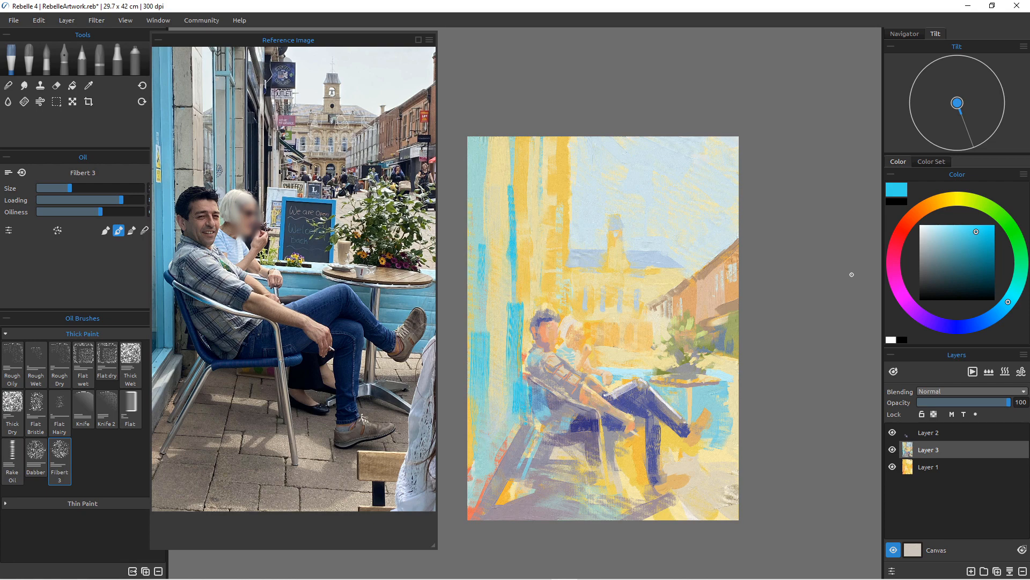
{"action": "left_click_drag", "start_coordinate": [59, 309], "coordinate": [59, 264]}
{"action": "left_click", "coordinate": [27, 458]}
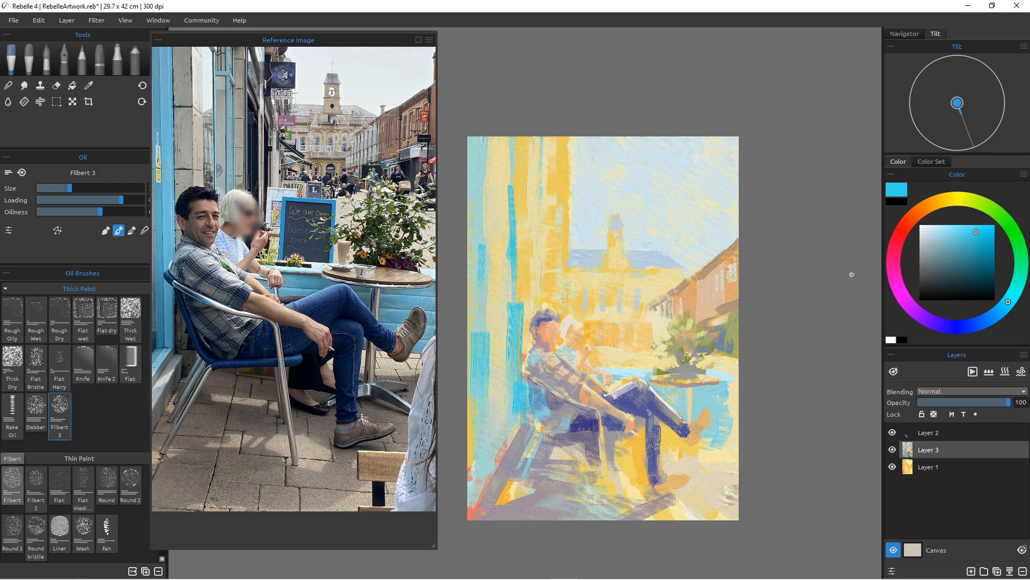
{"action": "left_click", "coordinate": [12, 484]}
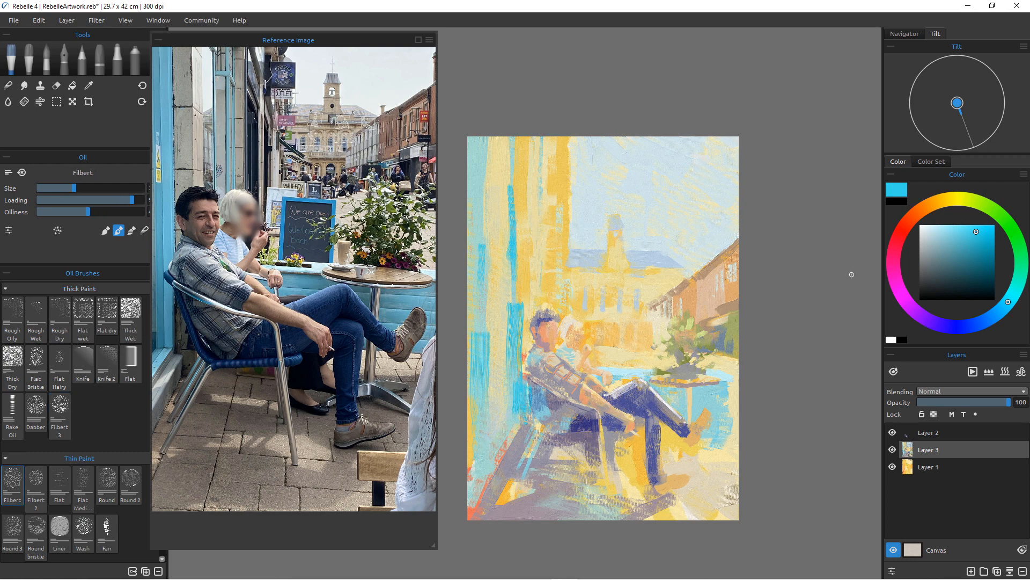
Reduce the brush size and sign the artist's first name in cyan near the painting's lower-right corner.
{"action": "key", "text": "bracketleft"}
{"action": "key", "text": "bracketleft"}
{"action": "key", "text": "bracketleft"}
{"action": "key", "text": "bracketleft"}
{"action": "key", "text": "bracketright"}
{"action": "mouse_move", "coordinate": [671, 493]}
{"action": "left_mouse_down"}
{"action": "mouse_move", "coordinate": [669, 505]}
{"action": "mouse_move", "coordinate": [685, 498]}
{"action": "left_mouse_up"}
{"action": "left_click_drag", "start_coordinate": [681, 504], "coordinate": [692, 508]}
{"action": "scroll", "coordinate": [632, 484], "scroll_direction": "up", "scroll_amount": 5}
{"action": "mouse_move", "coordinate": [813, 561]}
{"action": "left_mouse_down"}
{"action": "mouse_move", "coordinate": [588, 411]}
{"action": "mouse_move", "coordinate": [630, 439]}
{"action": "left_mouse_up"}
Complete the cyan signature with the artist's surname directly after the first name.
{"action": "left_click_drag", "start_coordinate": [707, 352], "coordinate": [697, 444]}
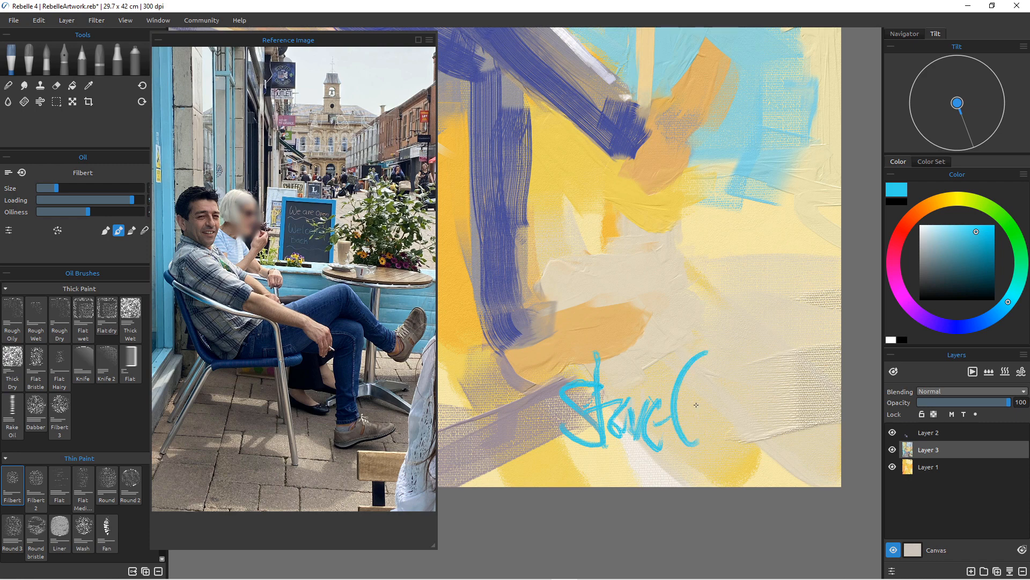
{"action": "left_click_drag", "start_coordinate": [678, 407], "coordinate": [698, 401]}
{"action": "left_click_drag", "start_coordinate": [702, 366], "coordinate": [698, 438]}
{"action": "mouse_move", "coordinate": [714, 370]}
{"action": "left_mouse_down"}
{"action": "mouse_move", "coordinate": [715, 432]}
{"action": "mouse_move", "coordinate": [727, 432]}
{"action": "mouse_move", "coordinate": [737, 410]}
{"action": "left_mouse_up"}
{"action": "left_click", "coordinate": [725, 395]}
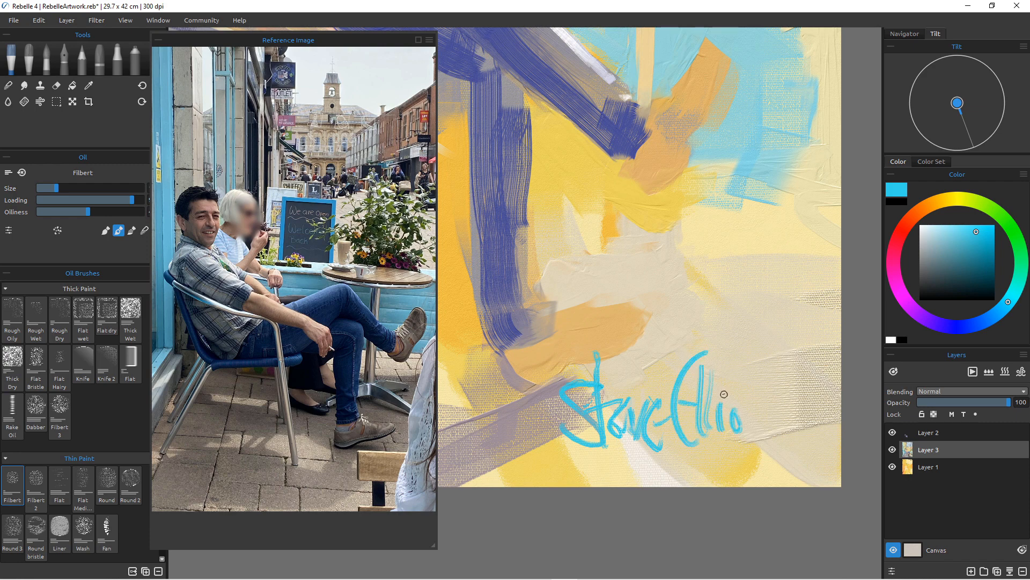
{"action": "left_click_drag", "start_coordinate": [749, 366], "coordinate": [748, 441]}
{"action": "left_click_drag", "start_coordinate": [717, 400], "coordinate": [791, 406]}
{"action": "left_click_drag", "start_coordinate": [746, 368], "coordinate": [773, 451]}
{"action": "scroll", "coordinate": [630, 445], "scroll_direction": "down", "scroll_amount": 8}
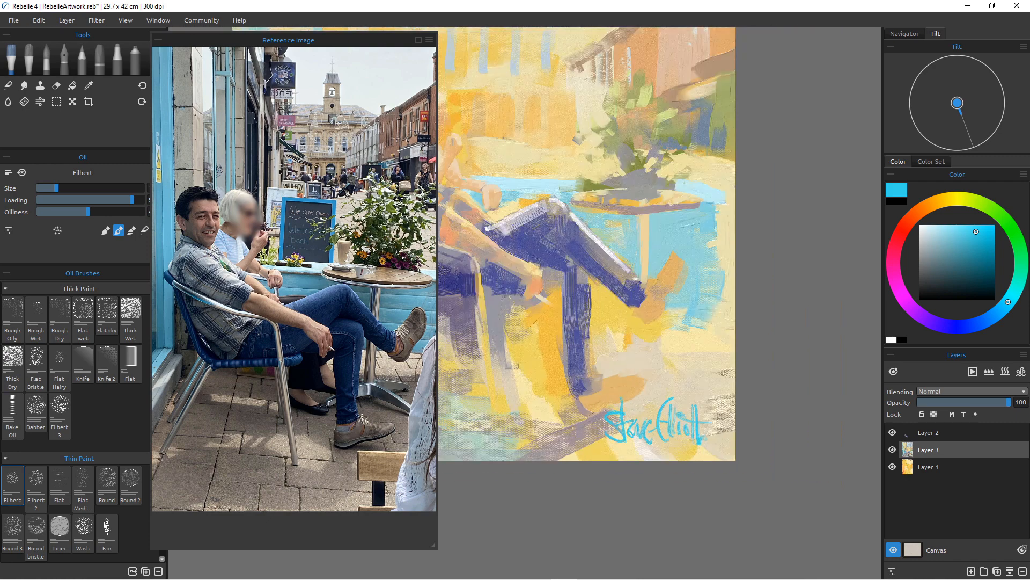
{"action": "left_click_drag", "start_coordinate": [571, 423], "coordinate": [639, 446]}
{"action": "scroll", "coordinate": [639, 446], "scroll_direction": "up", "scroll_amount": 2}
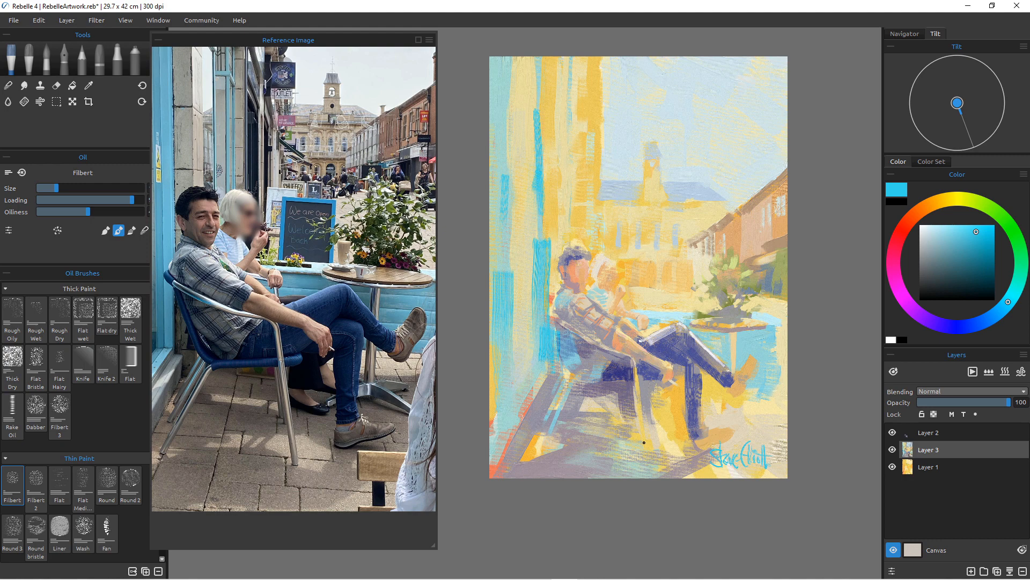
Sample a pale yellow from the painting, enlarge the Filbert brush and sample a pale cream from the background near the plant.
{"action": "mouse_move", "coordinate": [628, 257]}
{"action": "left_mouse_down"}
{"action": "mouse_move", "coordinate": [684, 294]}
{"action": "mouse_move", "coordinate": [697, 282]}
{"action": "left_mouse_up"}
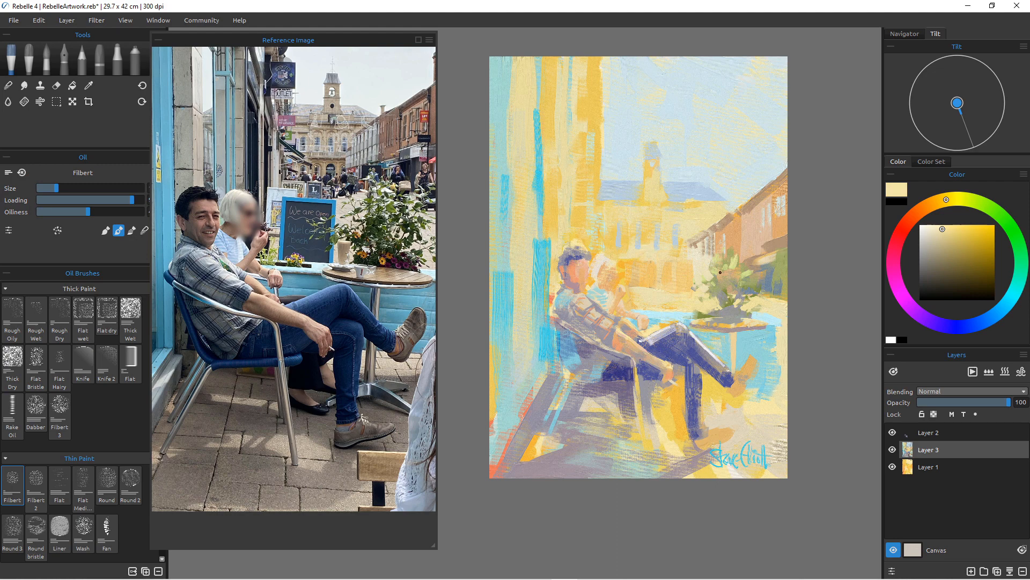
{"action": "key", "text": "bracketright"}
{"action": "key", "text": "bracketright"}
{"action": "key", "text": "bracketright"}
{"action": "key", "text": "bracketright"}
{"action": "key", "text": "bracketright"}
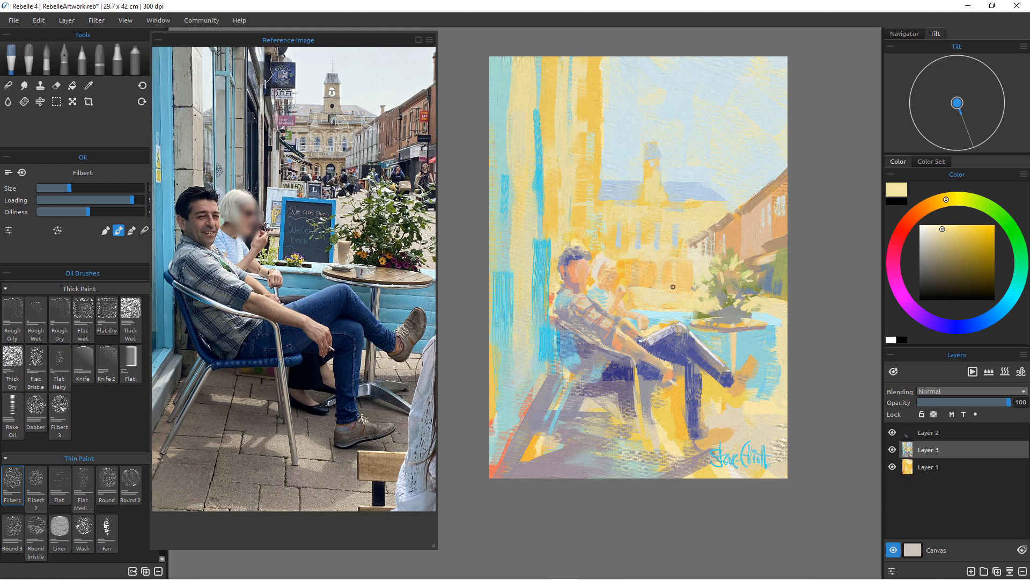
{"action": "key", "text": "bracketright"}
{"action": "key", "text": "bracketright"}
{"action": "left_click", "coordinate": [699, 258], "text": "alt"}
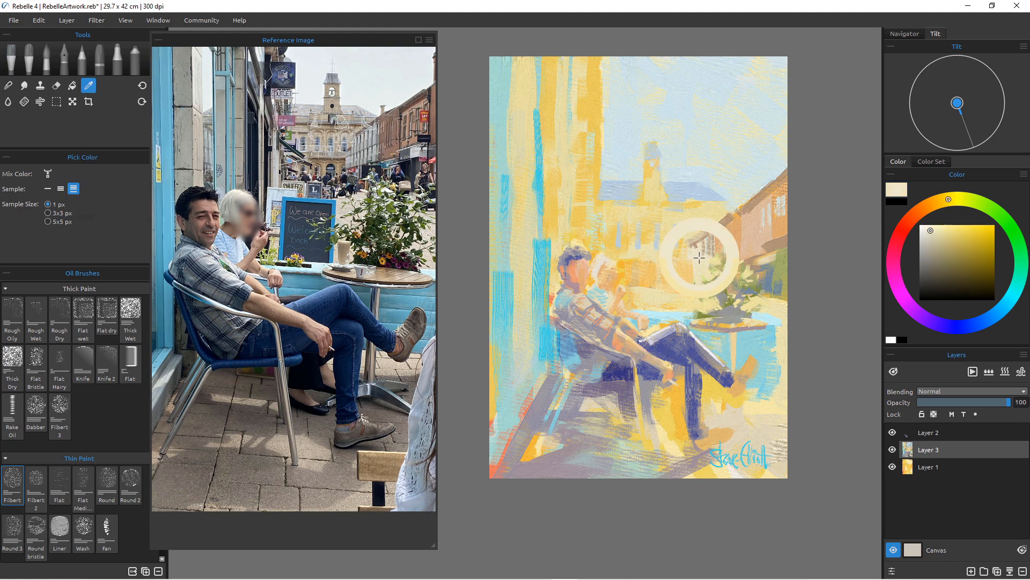